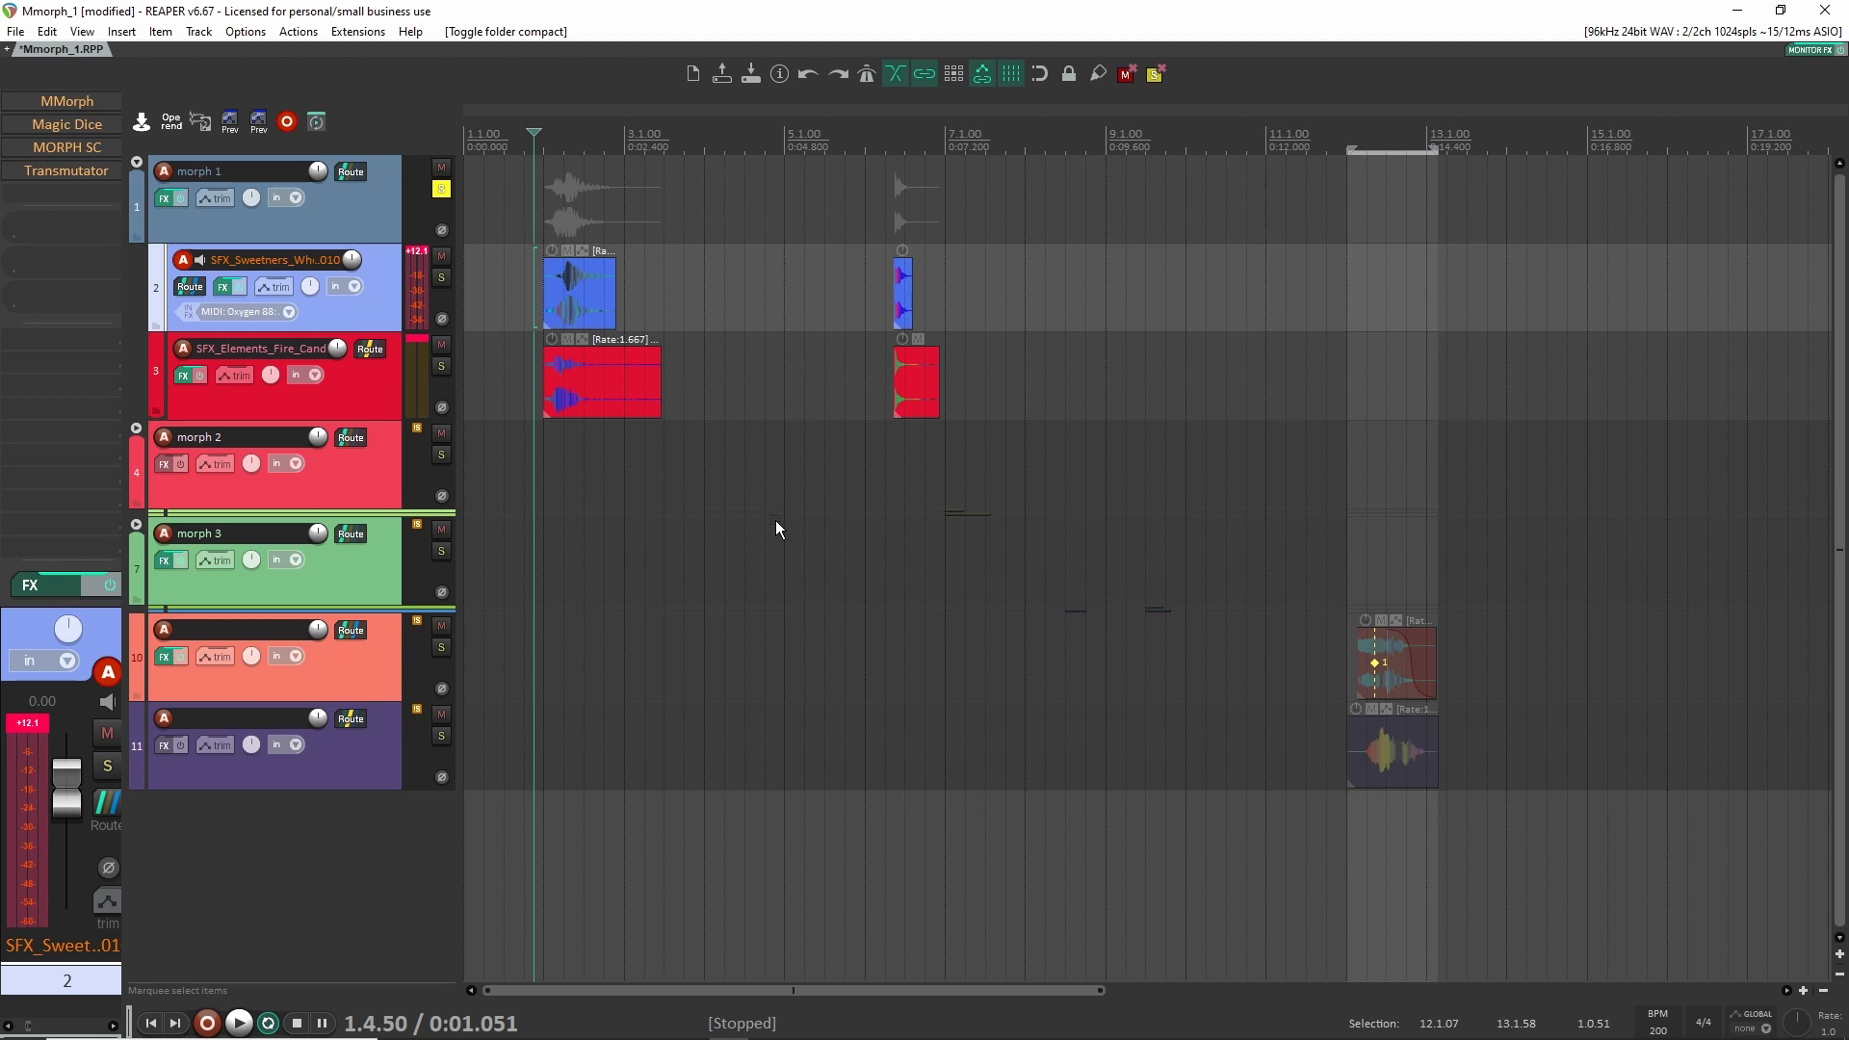
# Bypass the FX chain on the SFX_Elements_Fire track (track 3).
pyautogui.scroll(5, 776, 520)
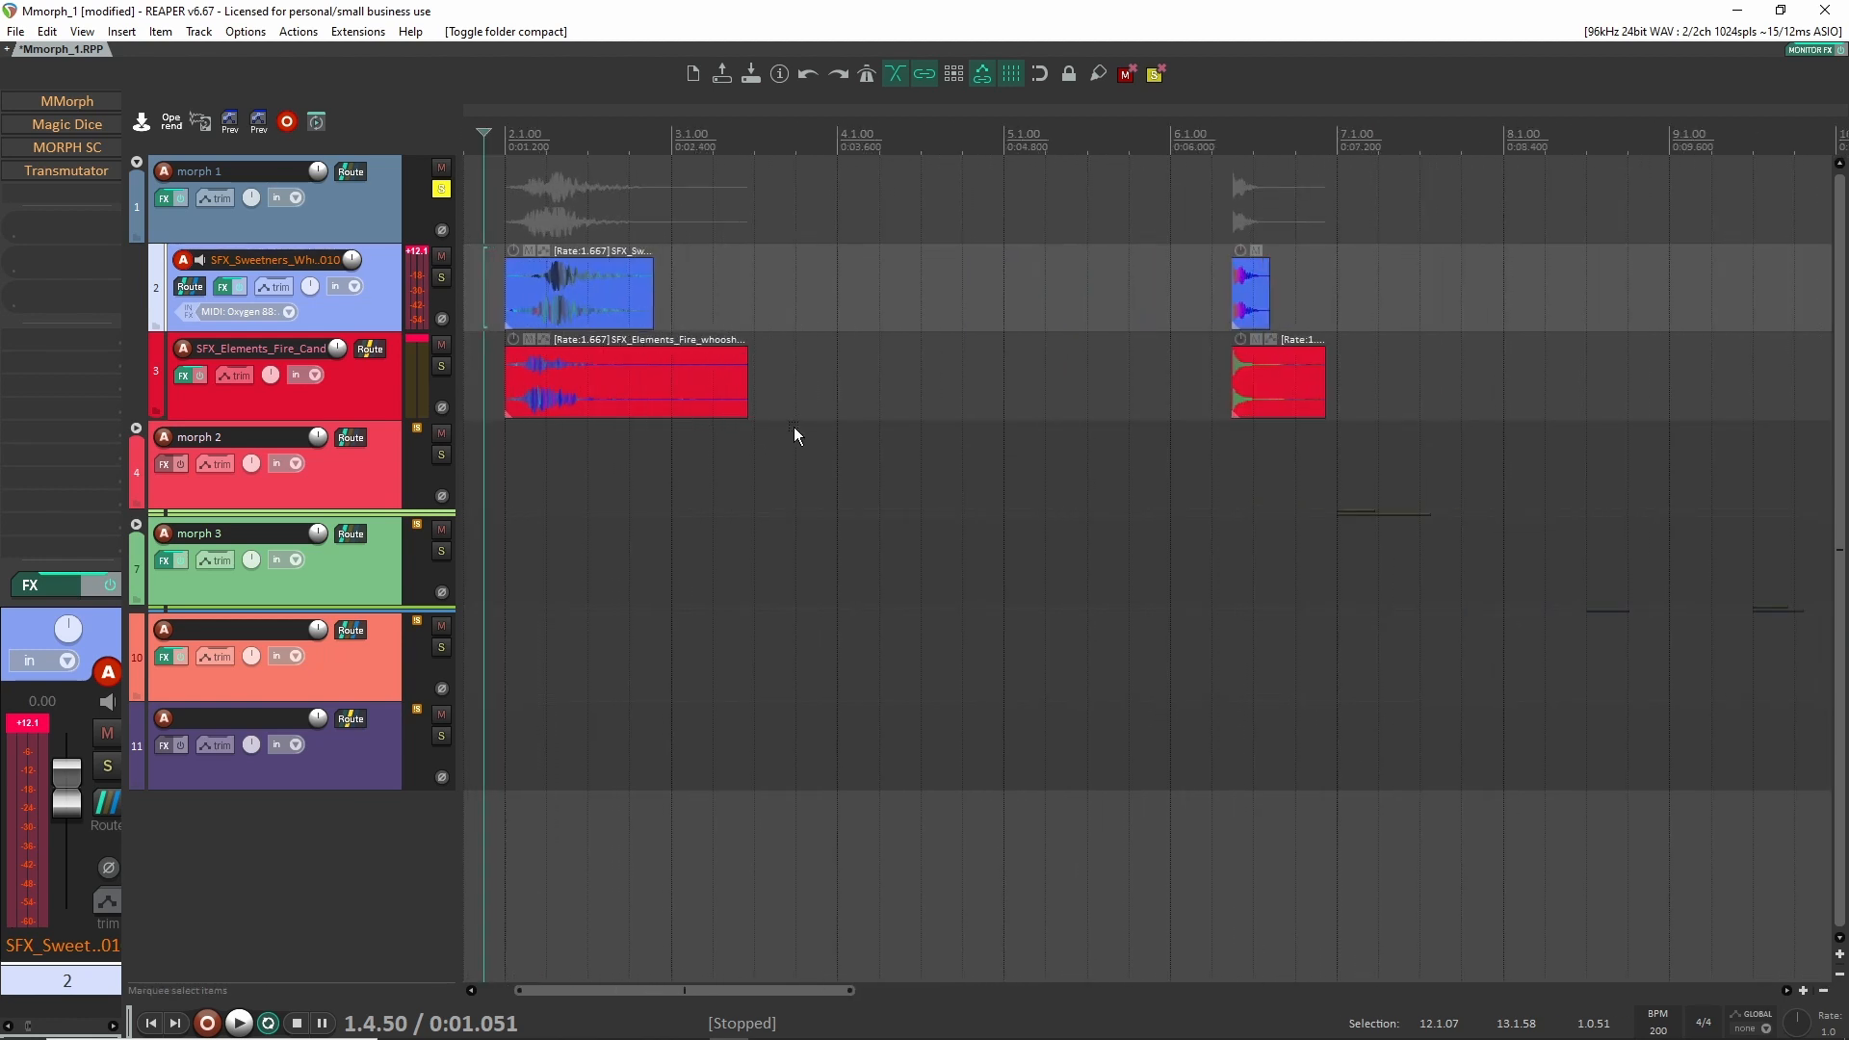
pyautogui.scroll(4, 793, 425)
pyautogui.press('Down')
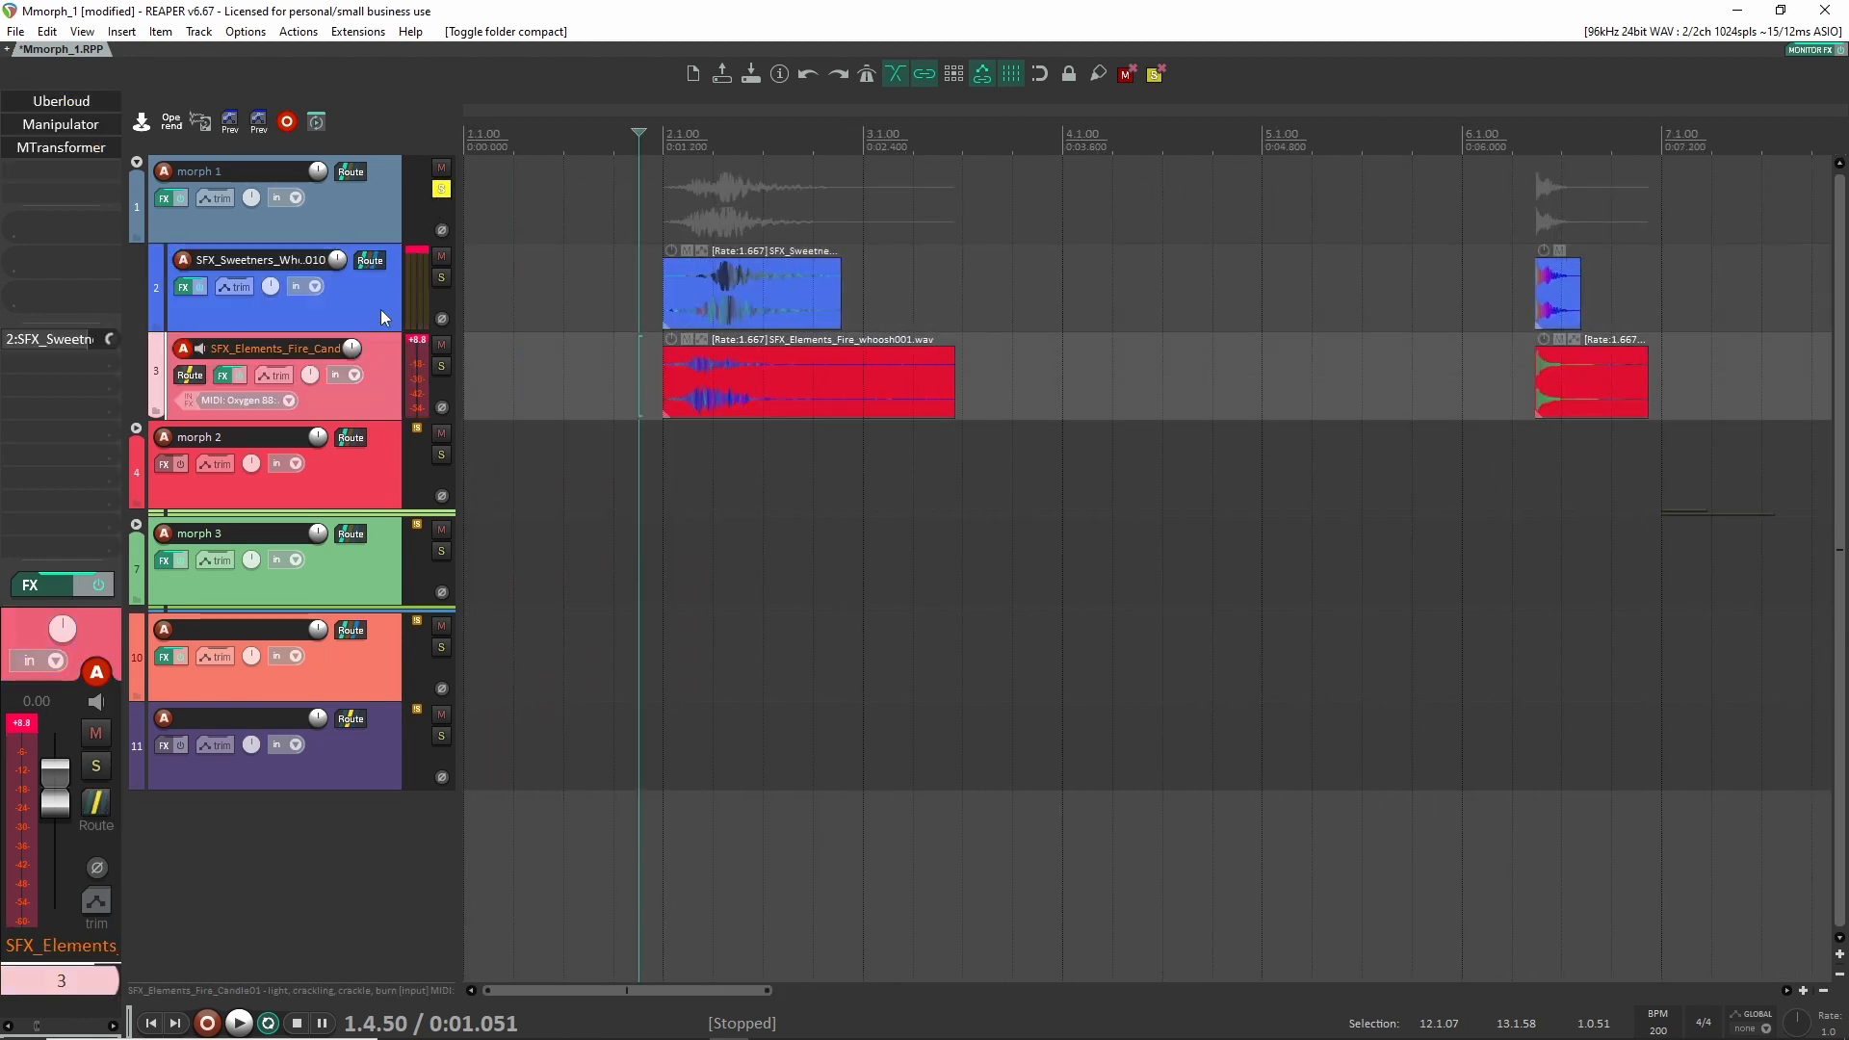
pyautogui.click(96, 586)
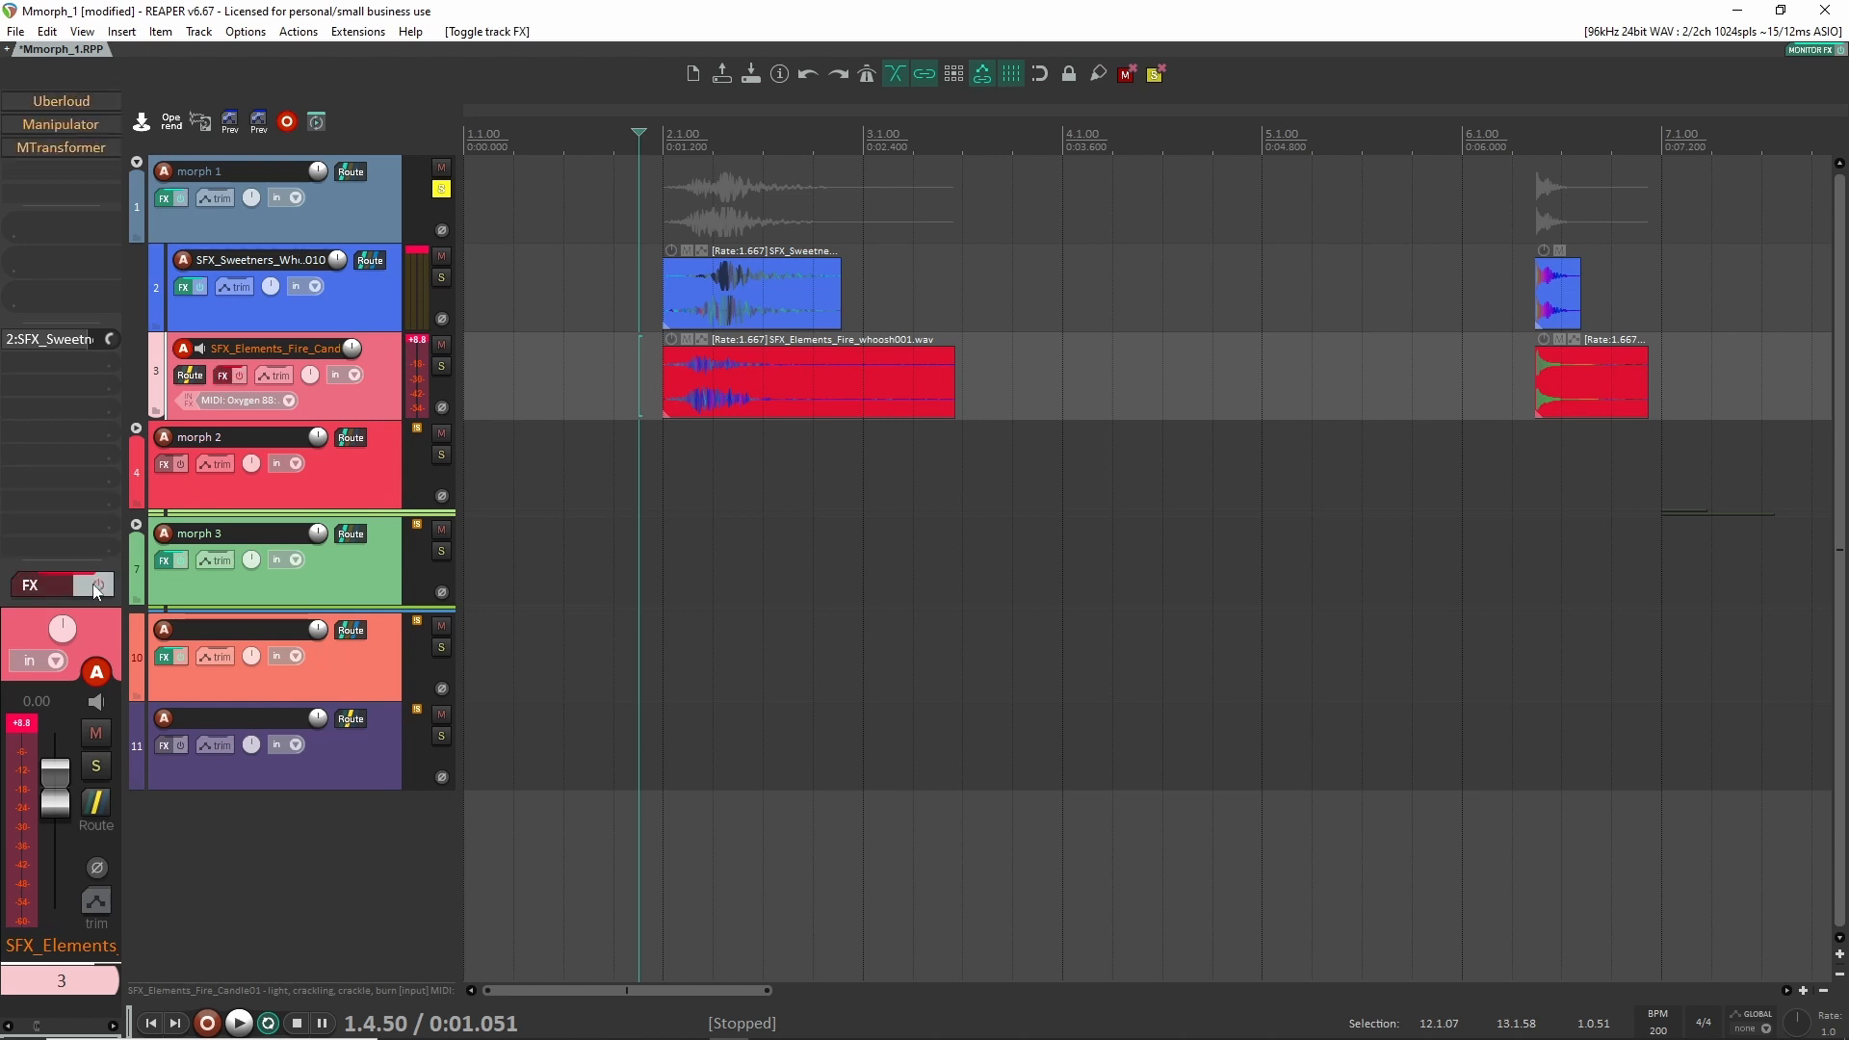
# Audition the SFX_Sweetners whoosh track in solo with the fire whoosh muted, and clear the solo and mutes again.
pyautogui.click(377, 306)
pyautogui.click(440, 278)
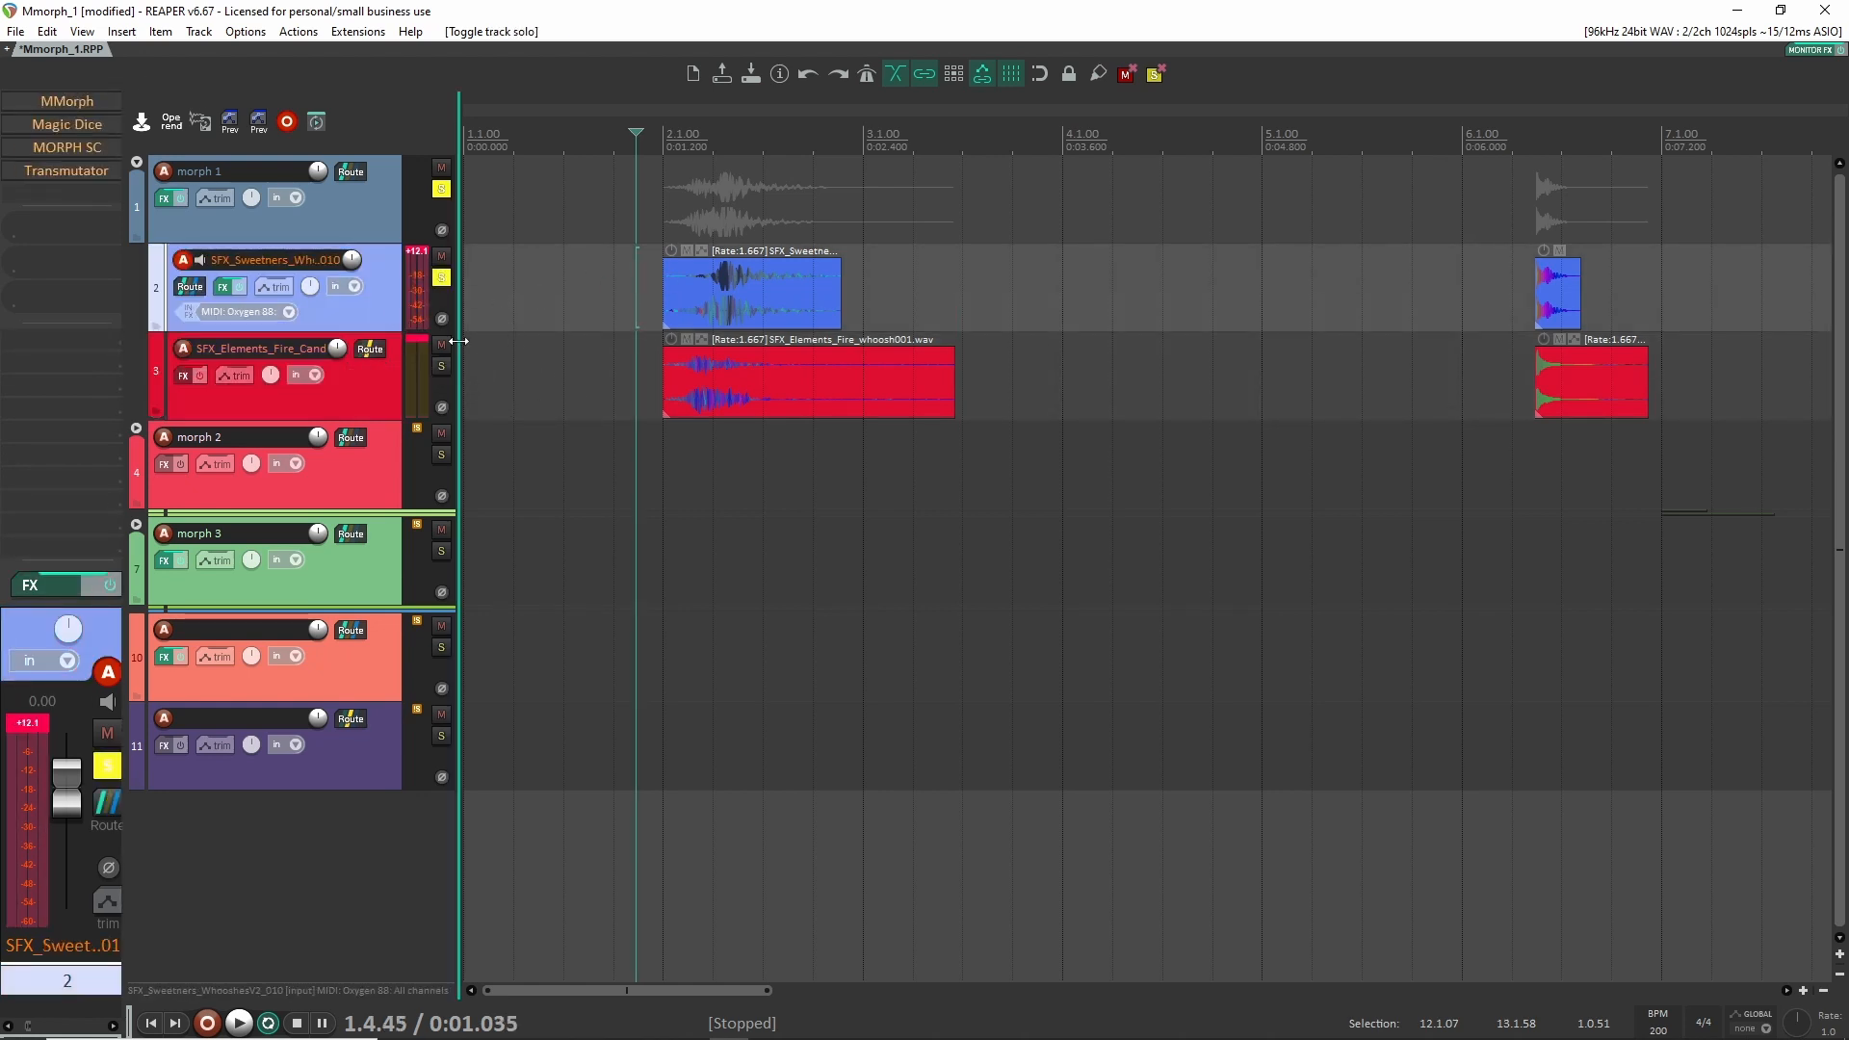
pyautogui.press('space')
pyautogui.click(687, 340)
pyautogui.press('space')
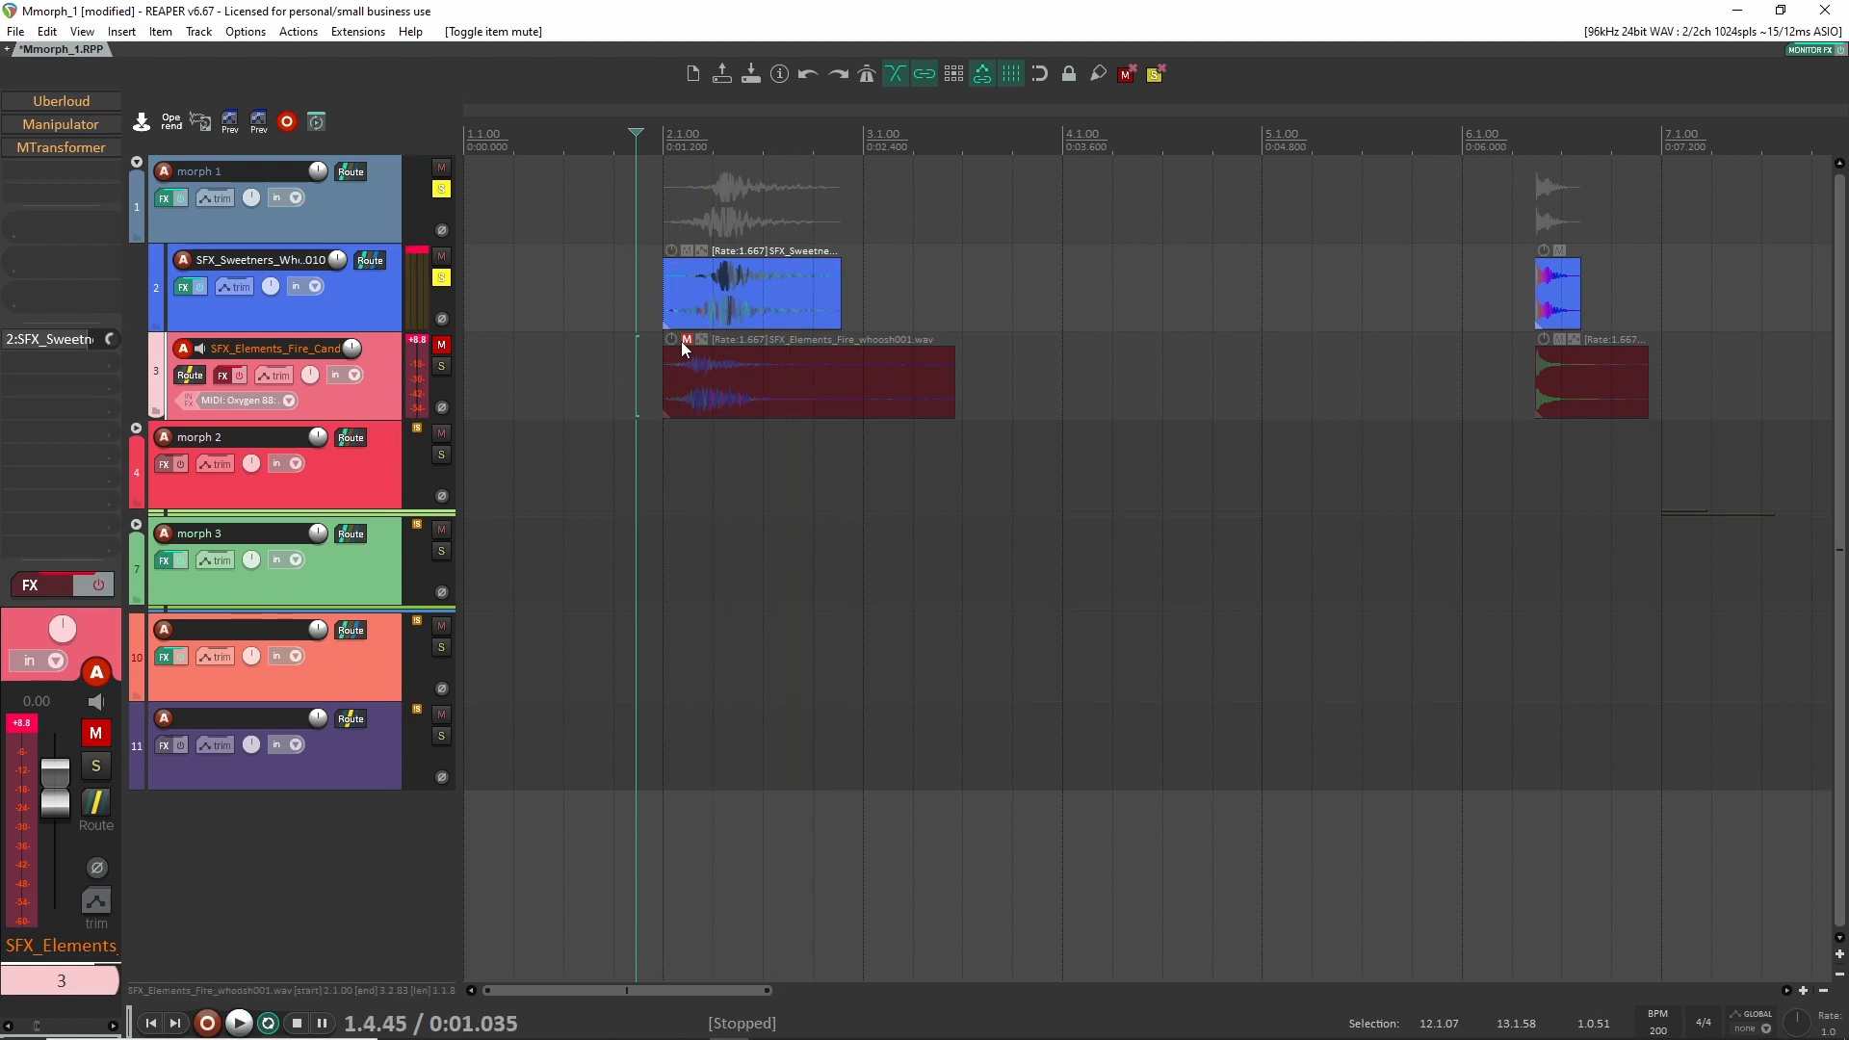
pyautogui.click(441, 278)
pyautogui.click(441, 345)
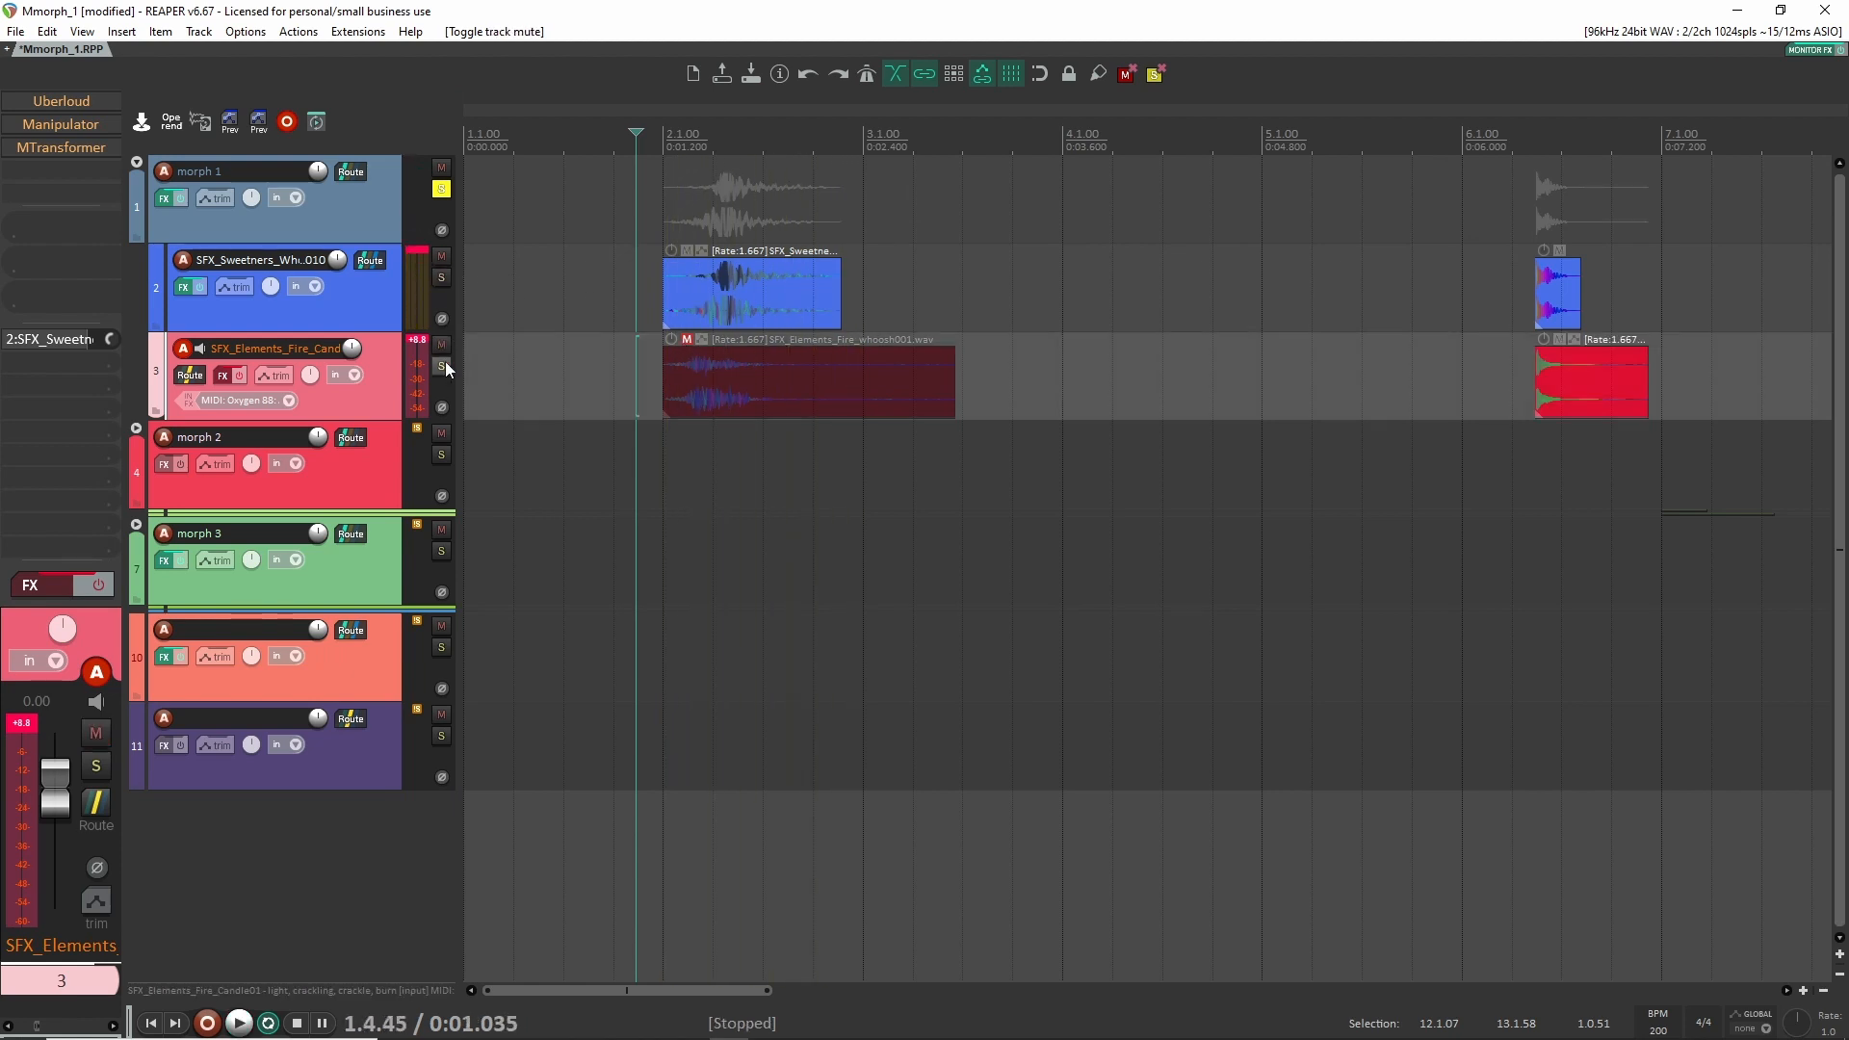
pyautogui.click(687, 339)
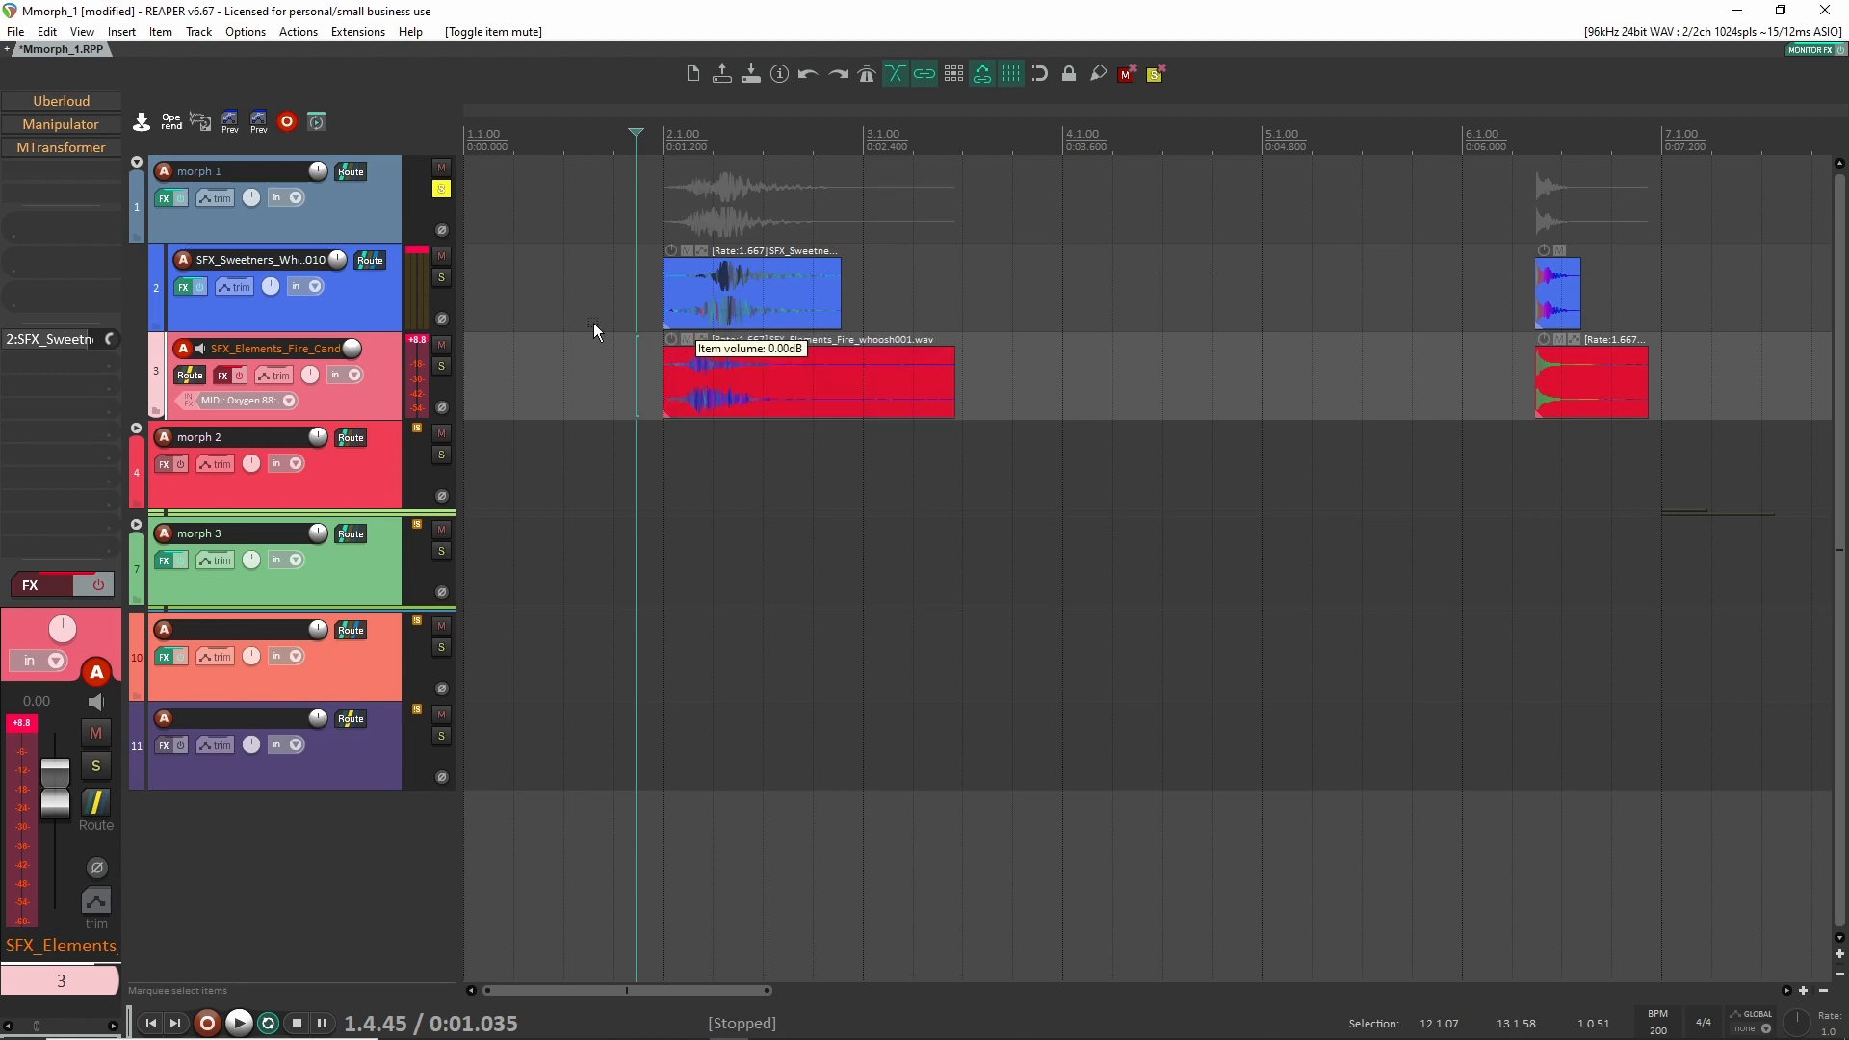
# Open Transmutator on the SFX_Sweetners track and play both whooshes from just before their start with the morph at A.
pyautogui.click(377, 313)
pyautogui.click(66, 170)
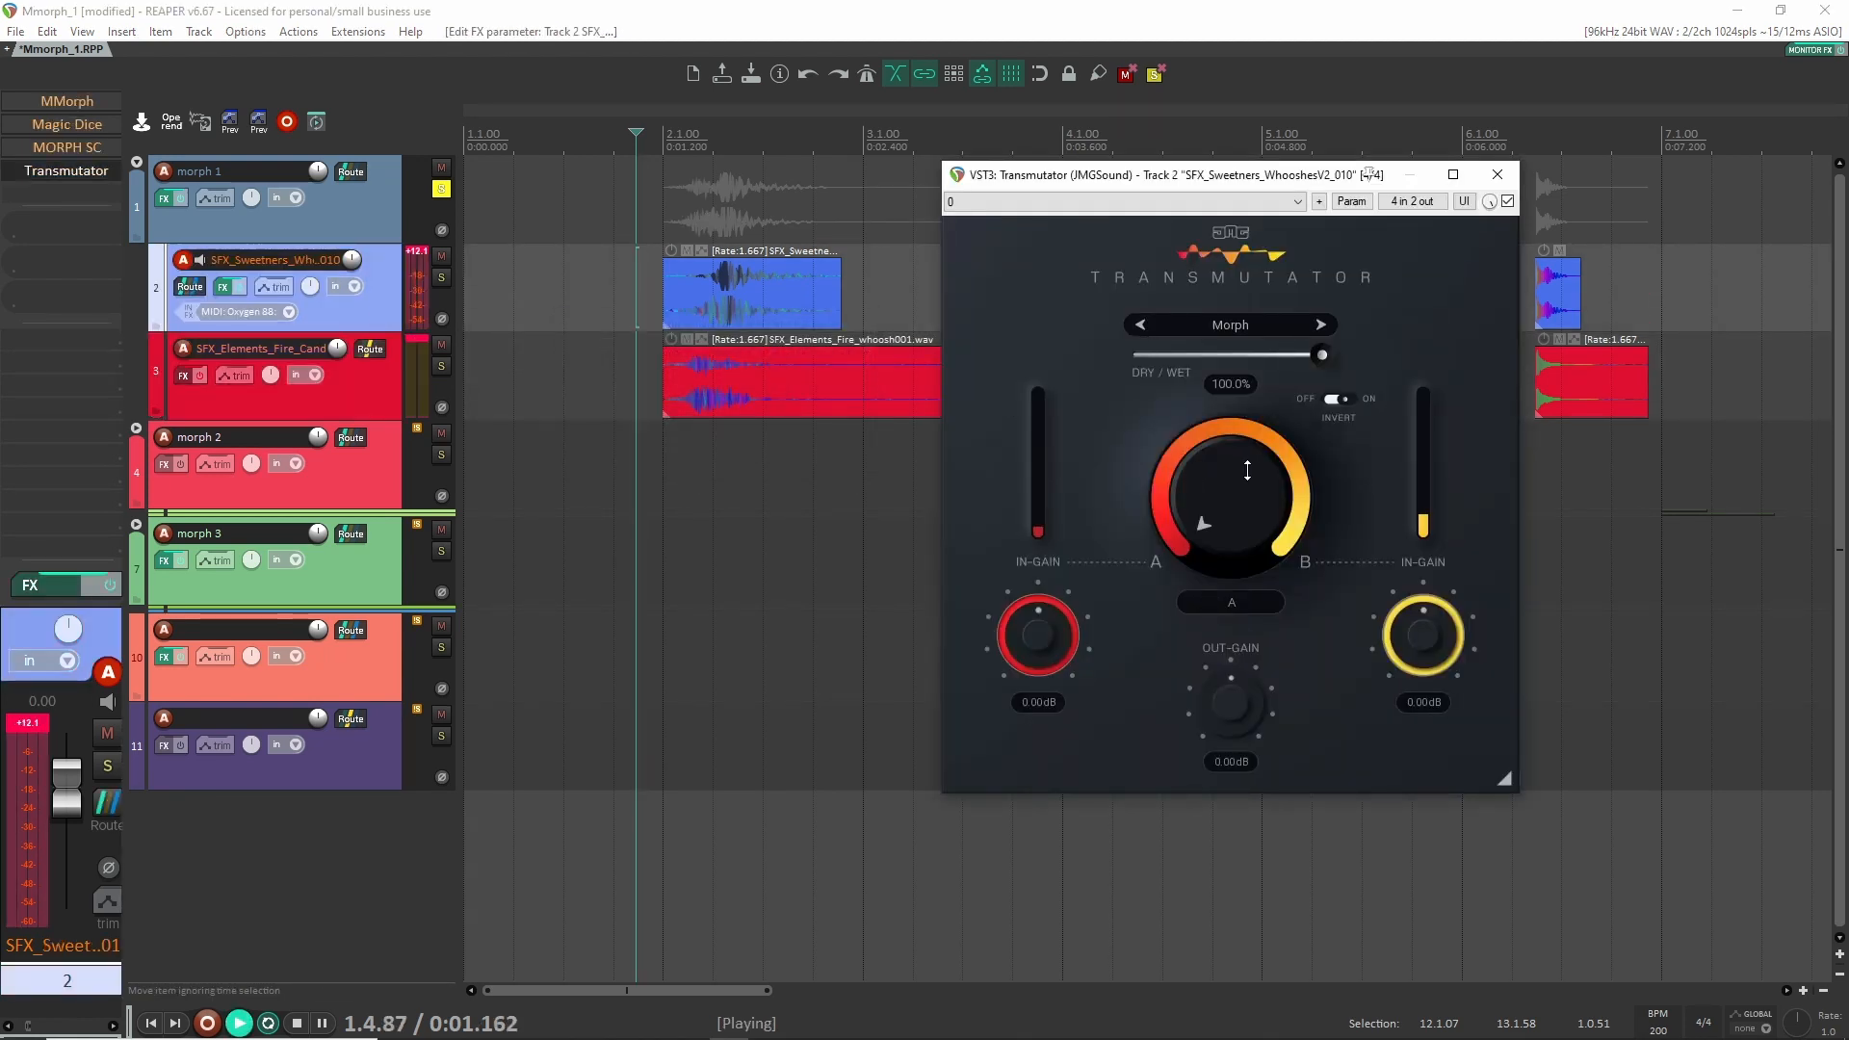
pyautogui.click(724, 396)
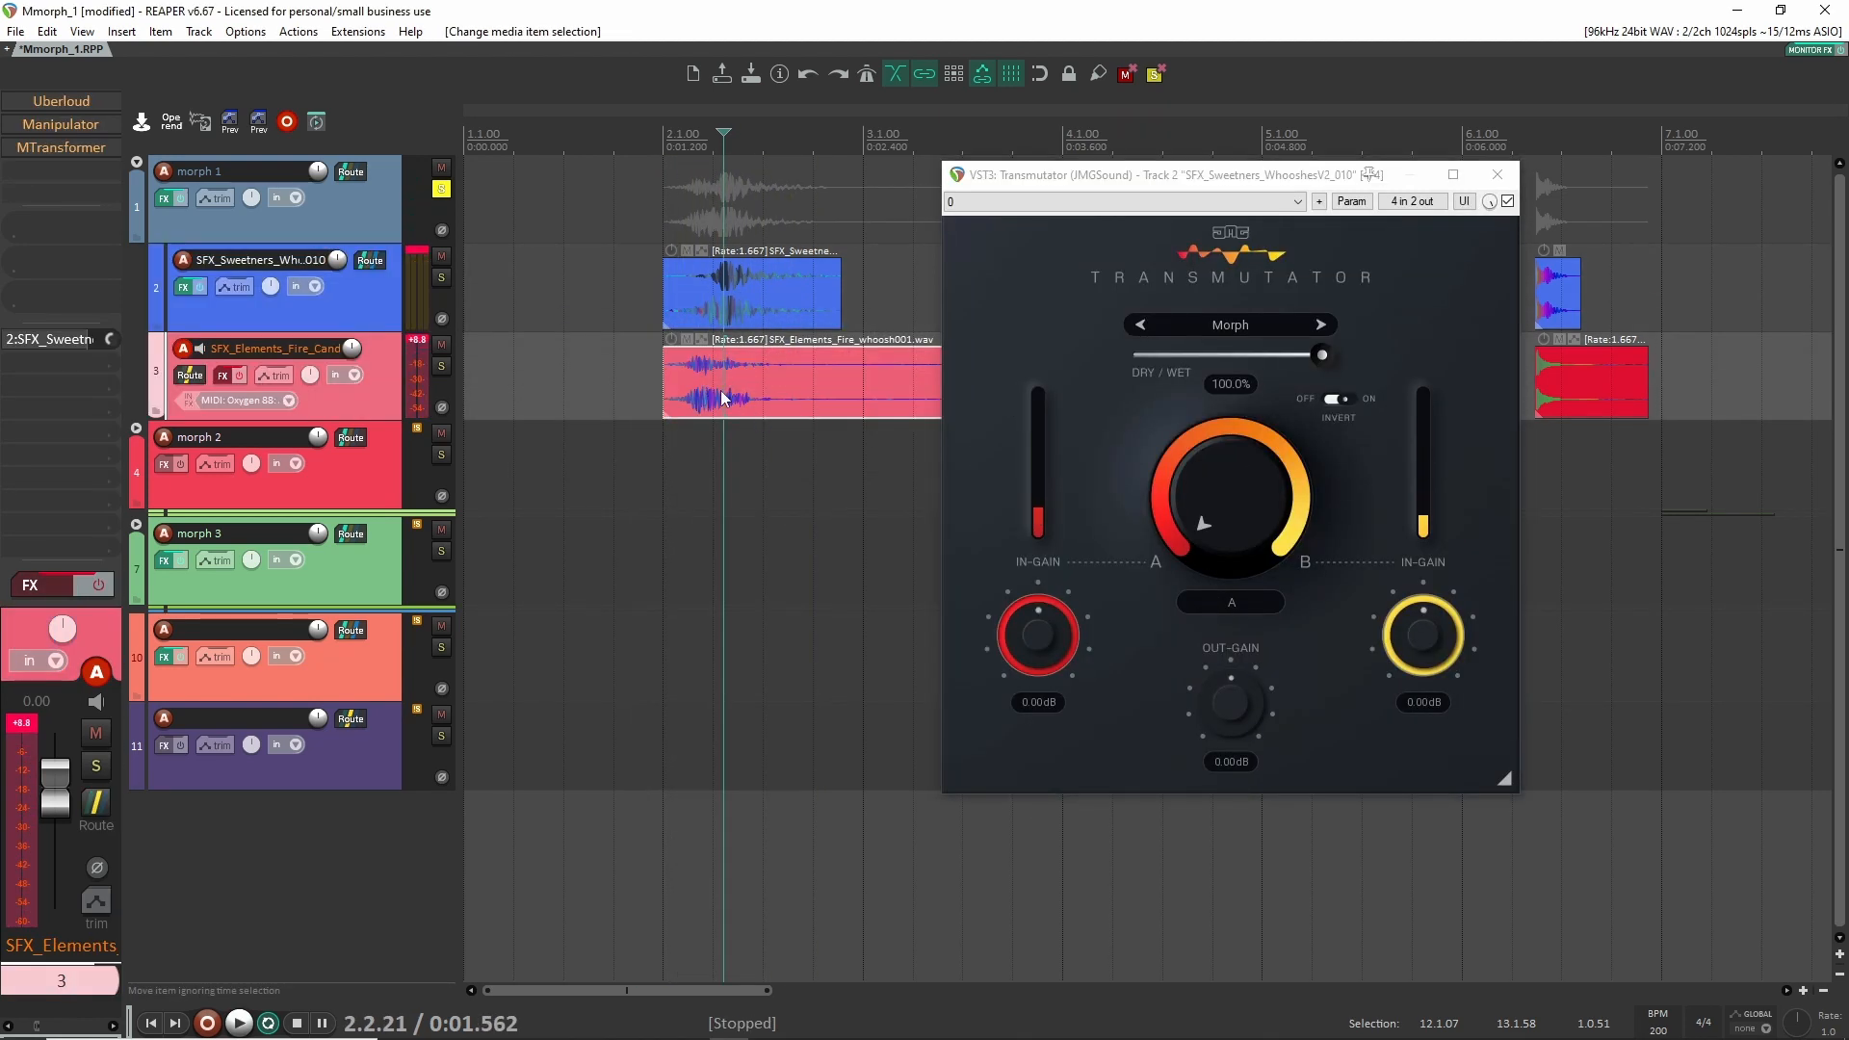
pyautogui.click(642, 391)
pyautogui.press('space')
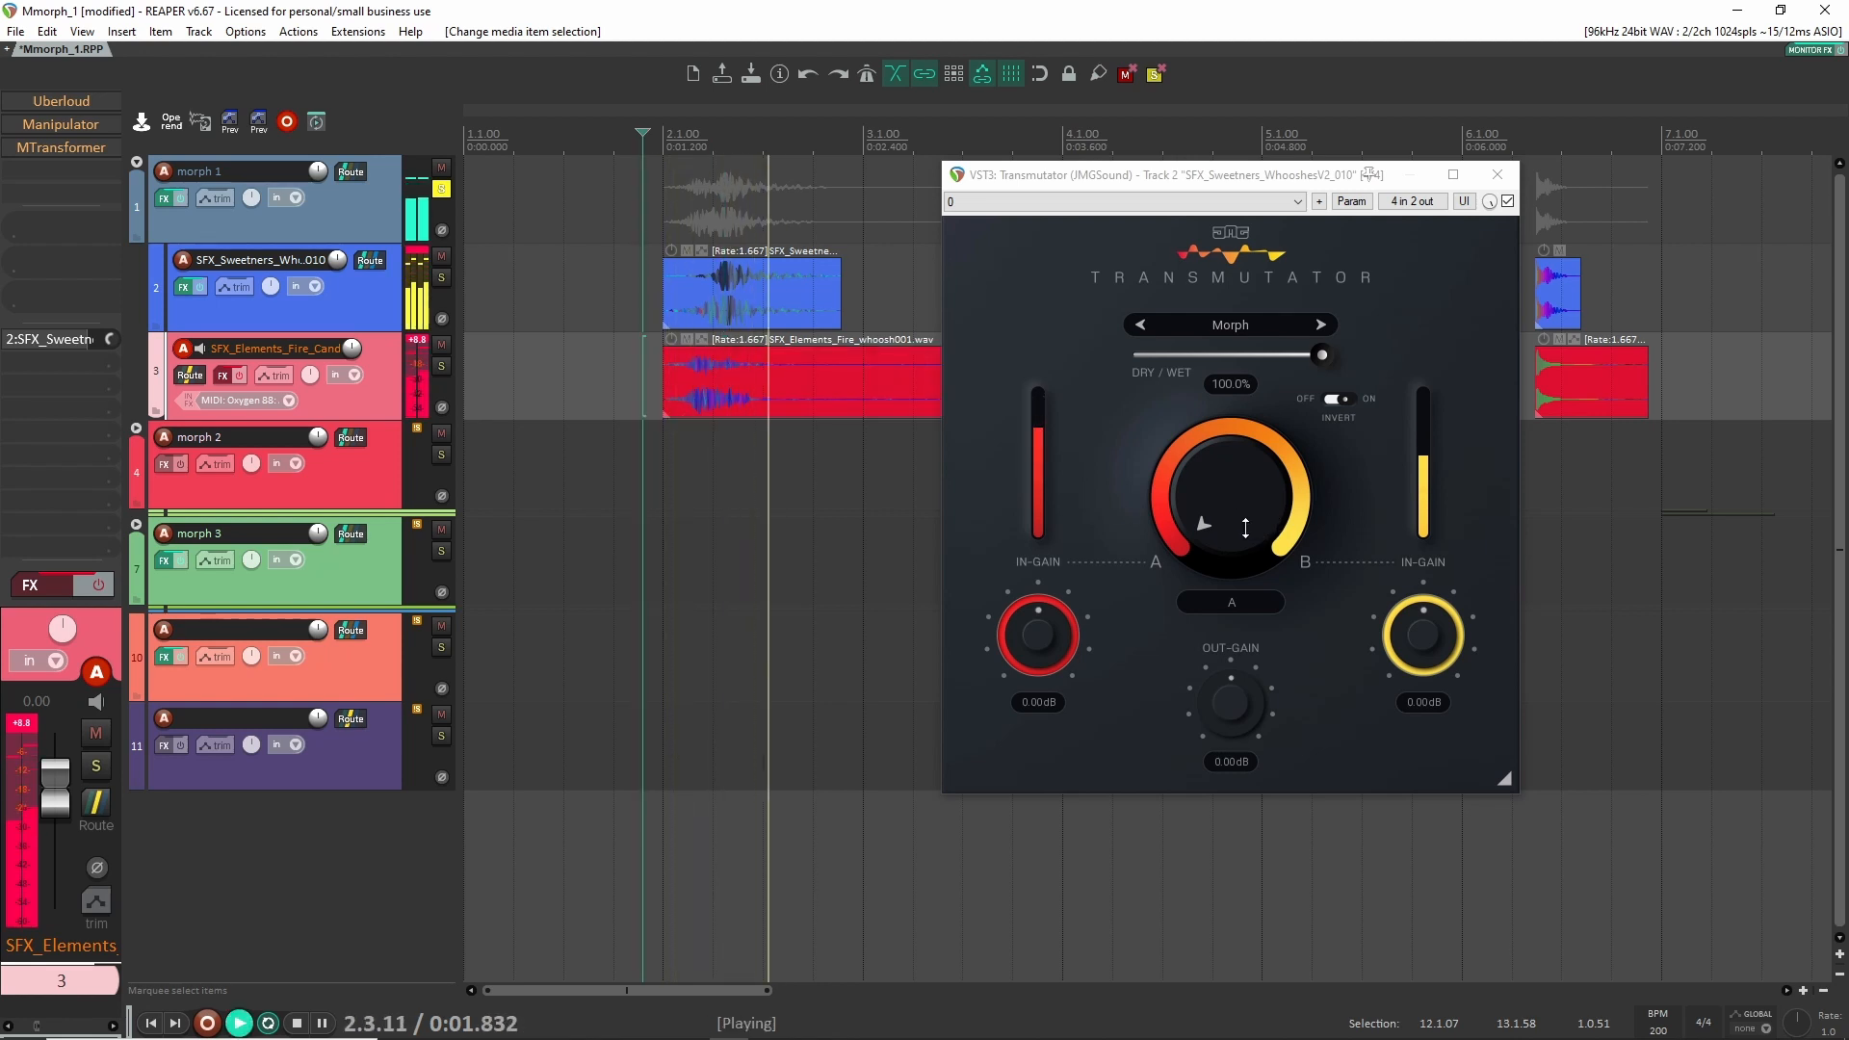
# Turn Transmutator's A/B control fully to B and play the whooshes from the start of the items.
pyautogui.moveTo(1245, 528); pyautogui.dragTo(1245, 496)
pyautogui.press('space')
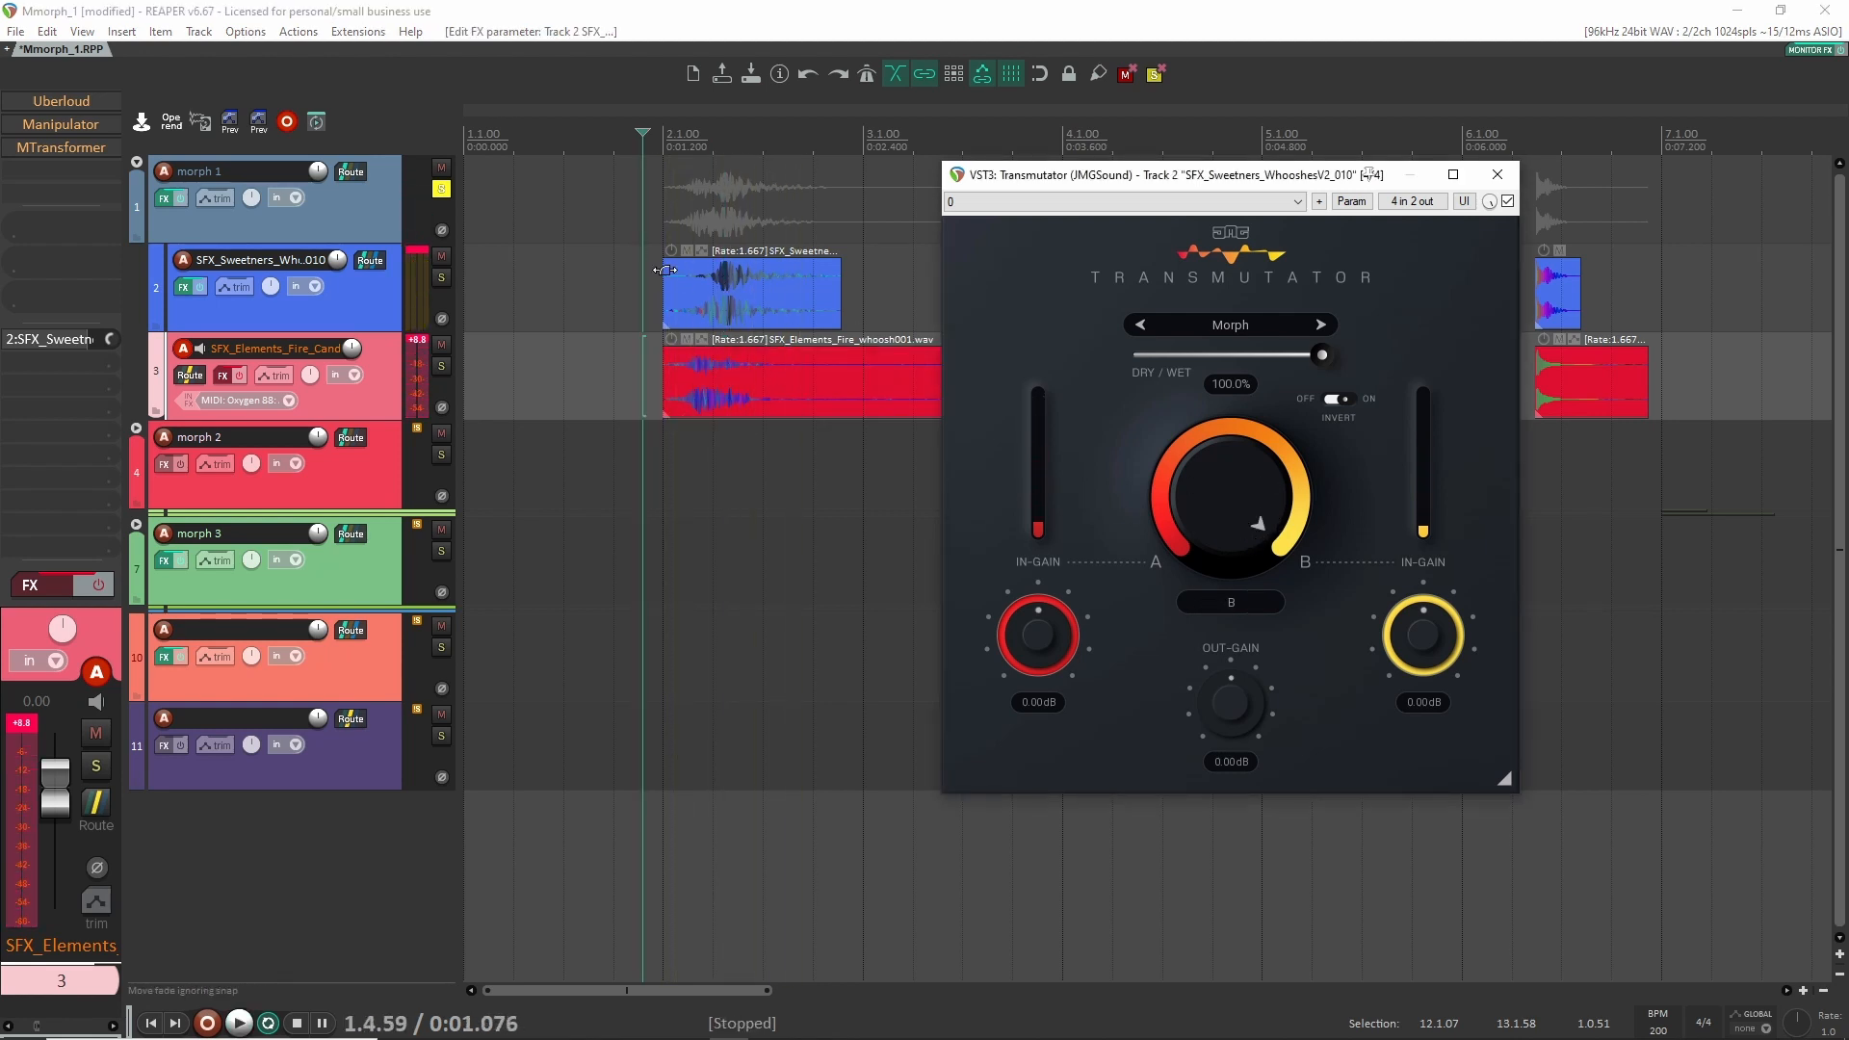
pyautogui.click(663, 308)
pyautogui.press('space')
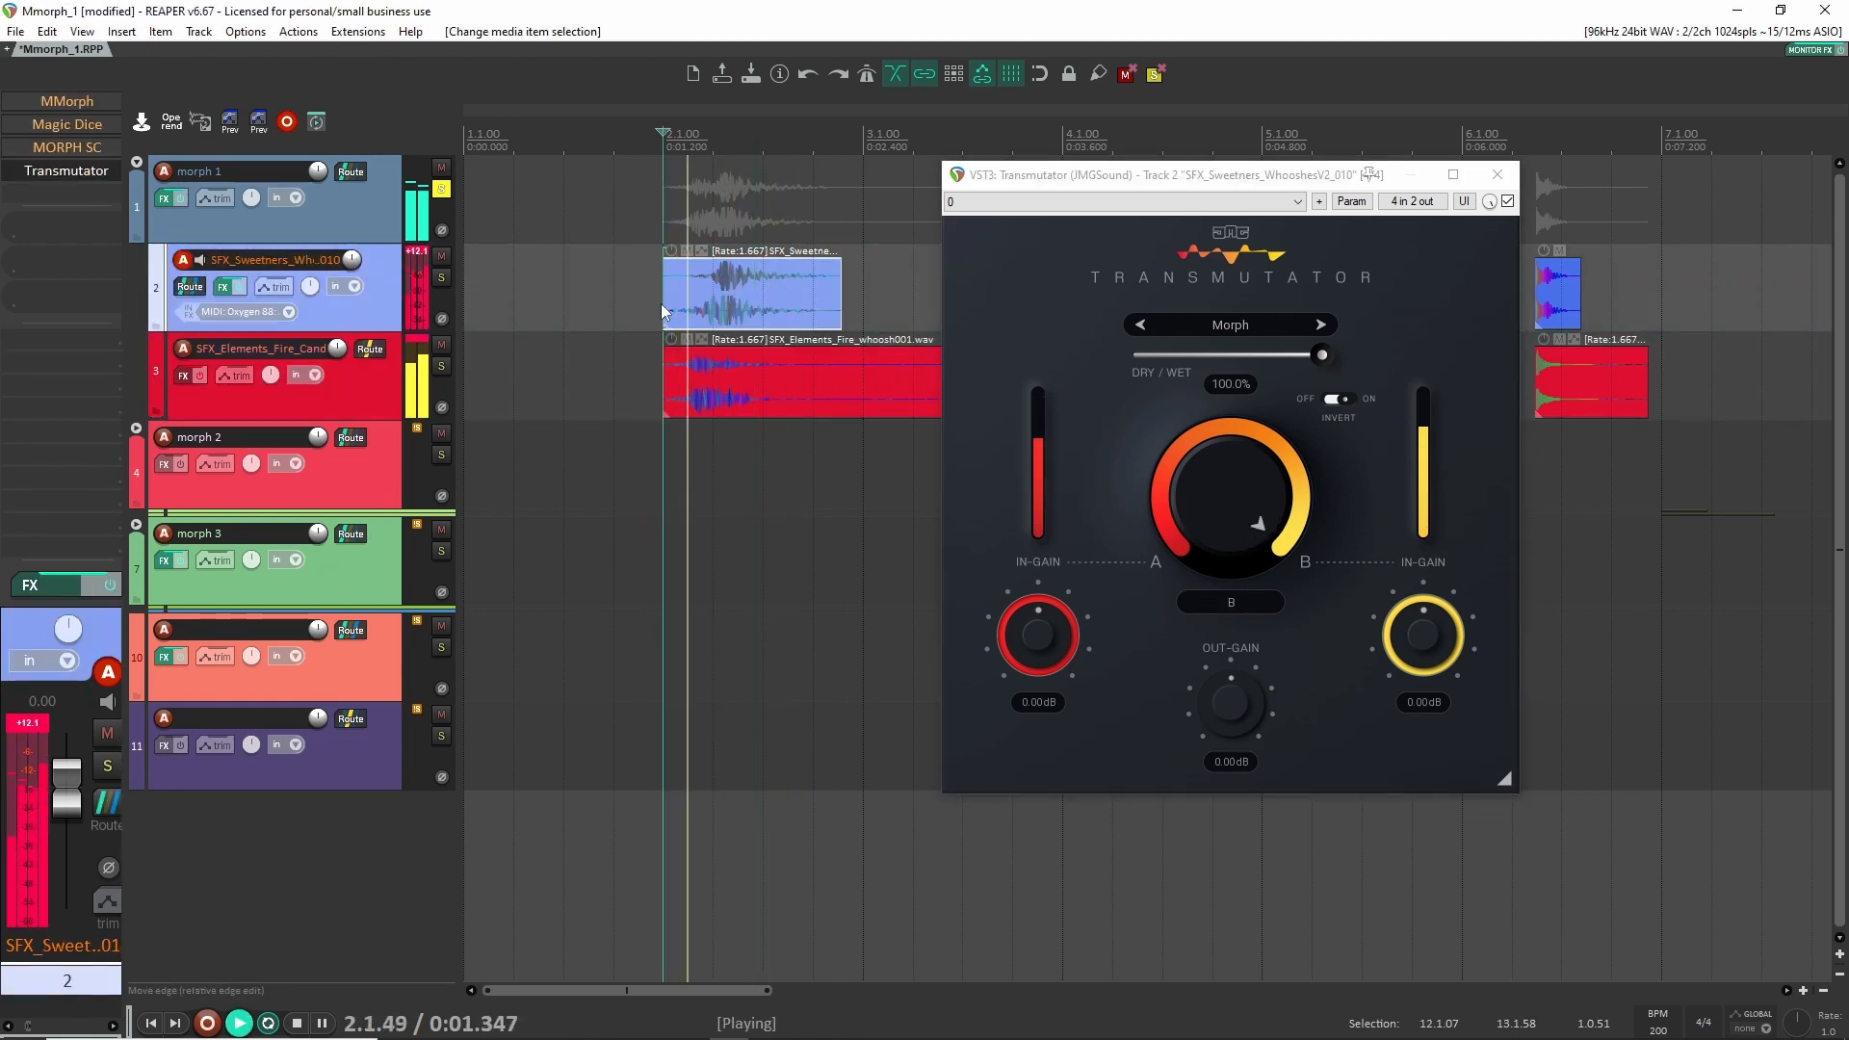
pyautogui.press('space')
# Blend Transmutator to 53% A, 47% B in Filter mode and move it to the first slot of the track's FX chain.
pyautogui.moveTo(1221, 496); pyautogui.dragTo(1221, 534)
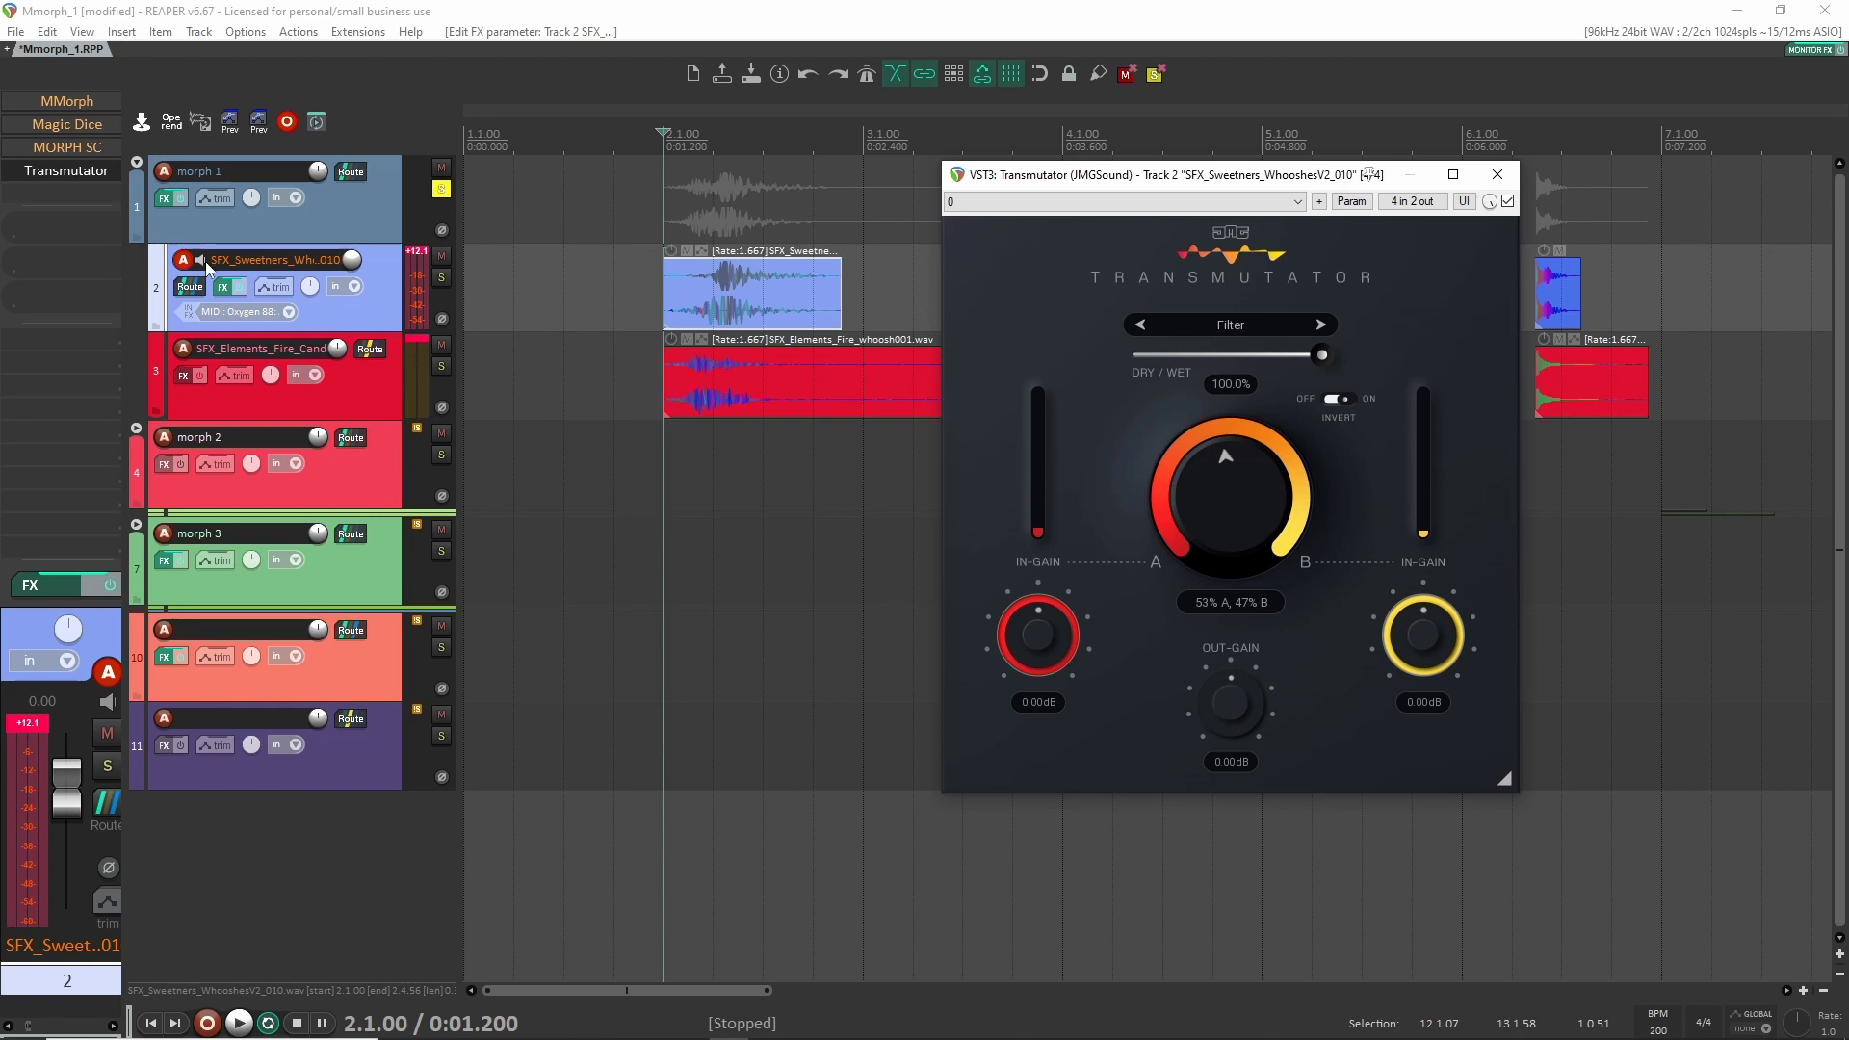
pyautogui.moveTo(59, 174); pyautogui.dragTo(61, 98)
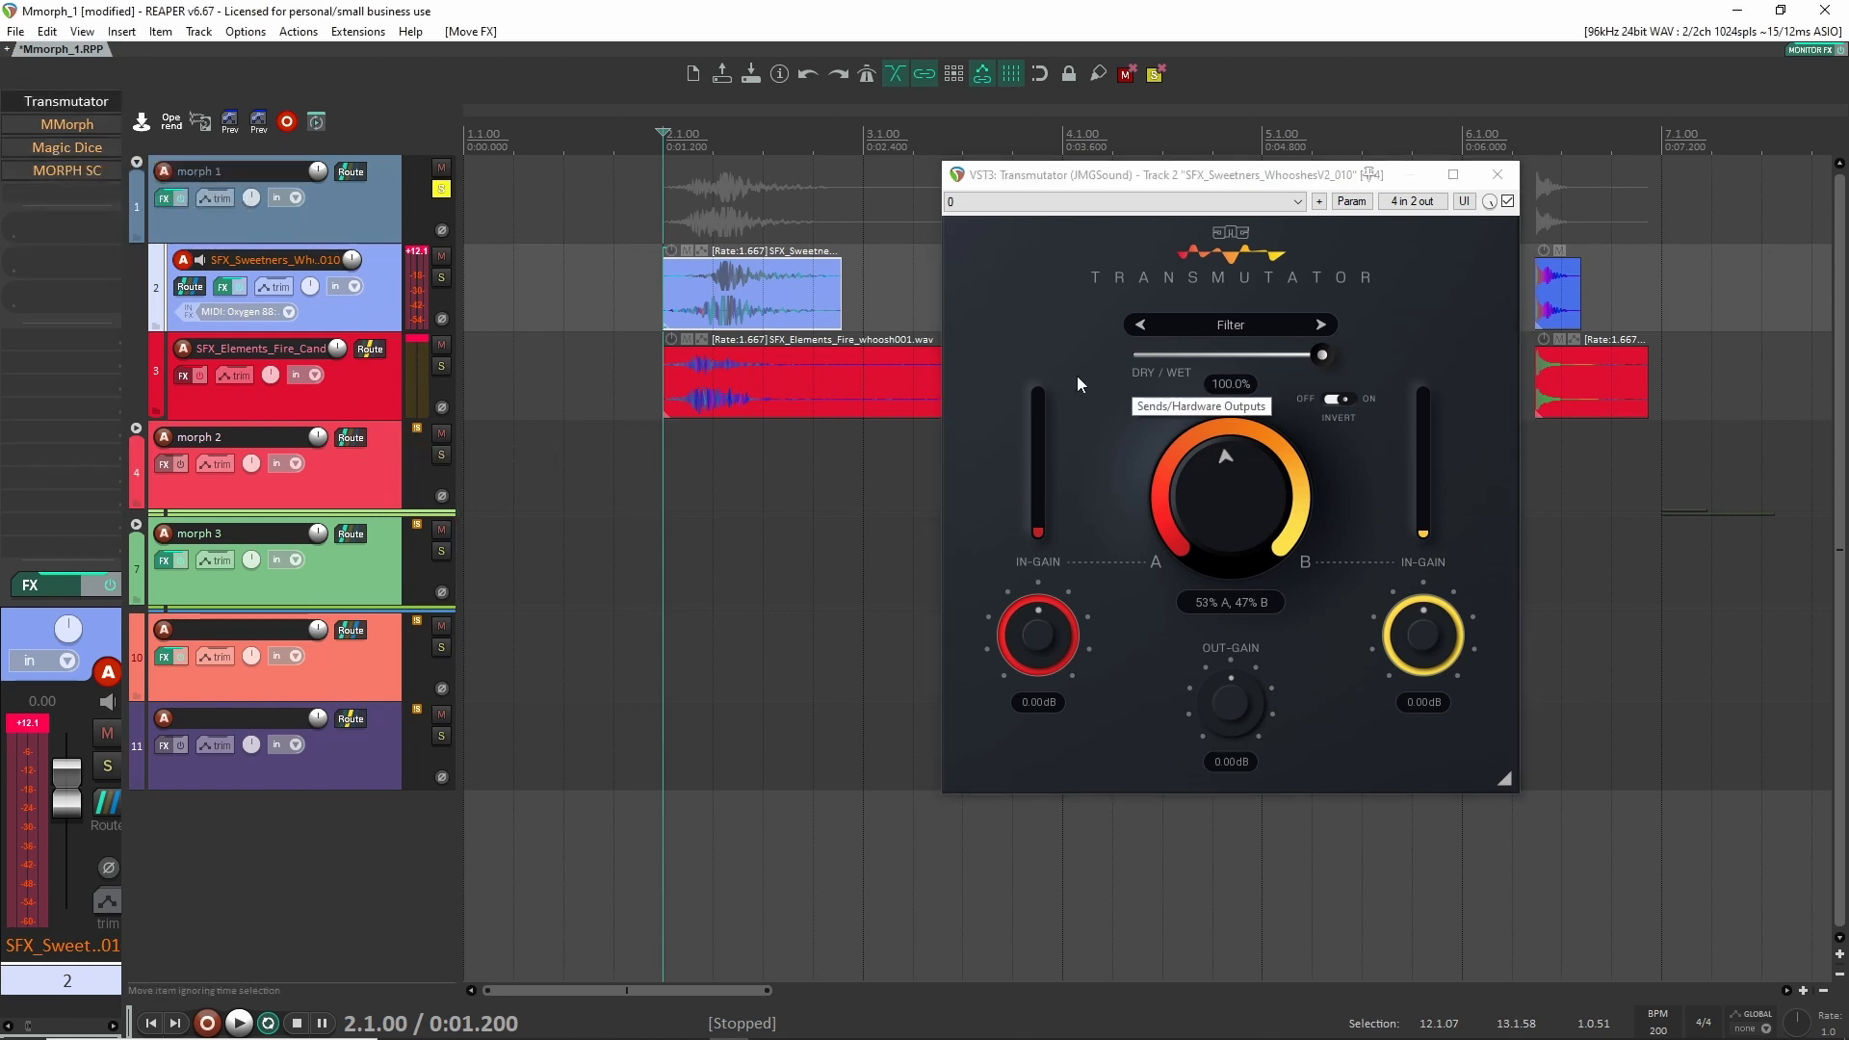
pyautogui.press('space')
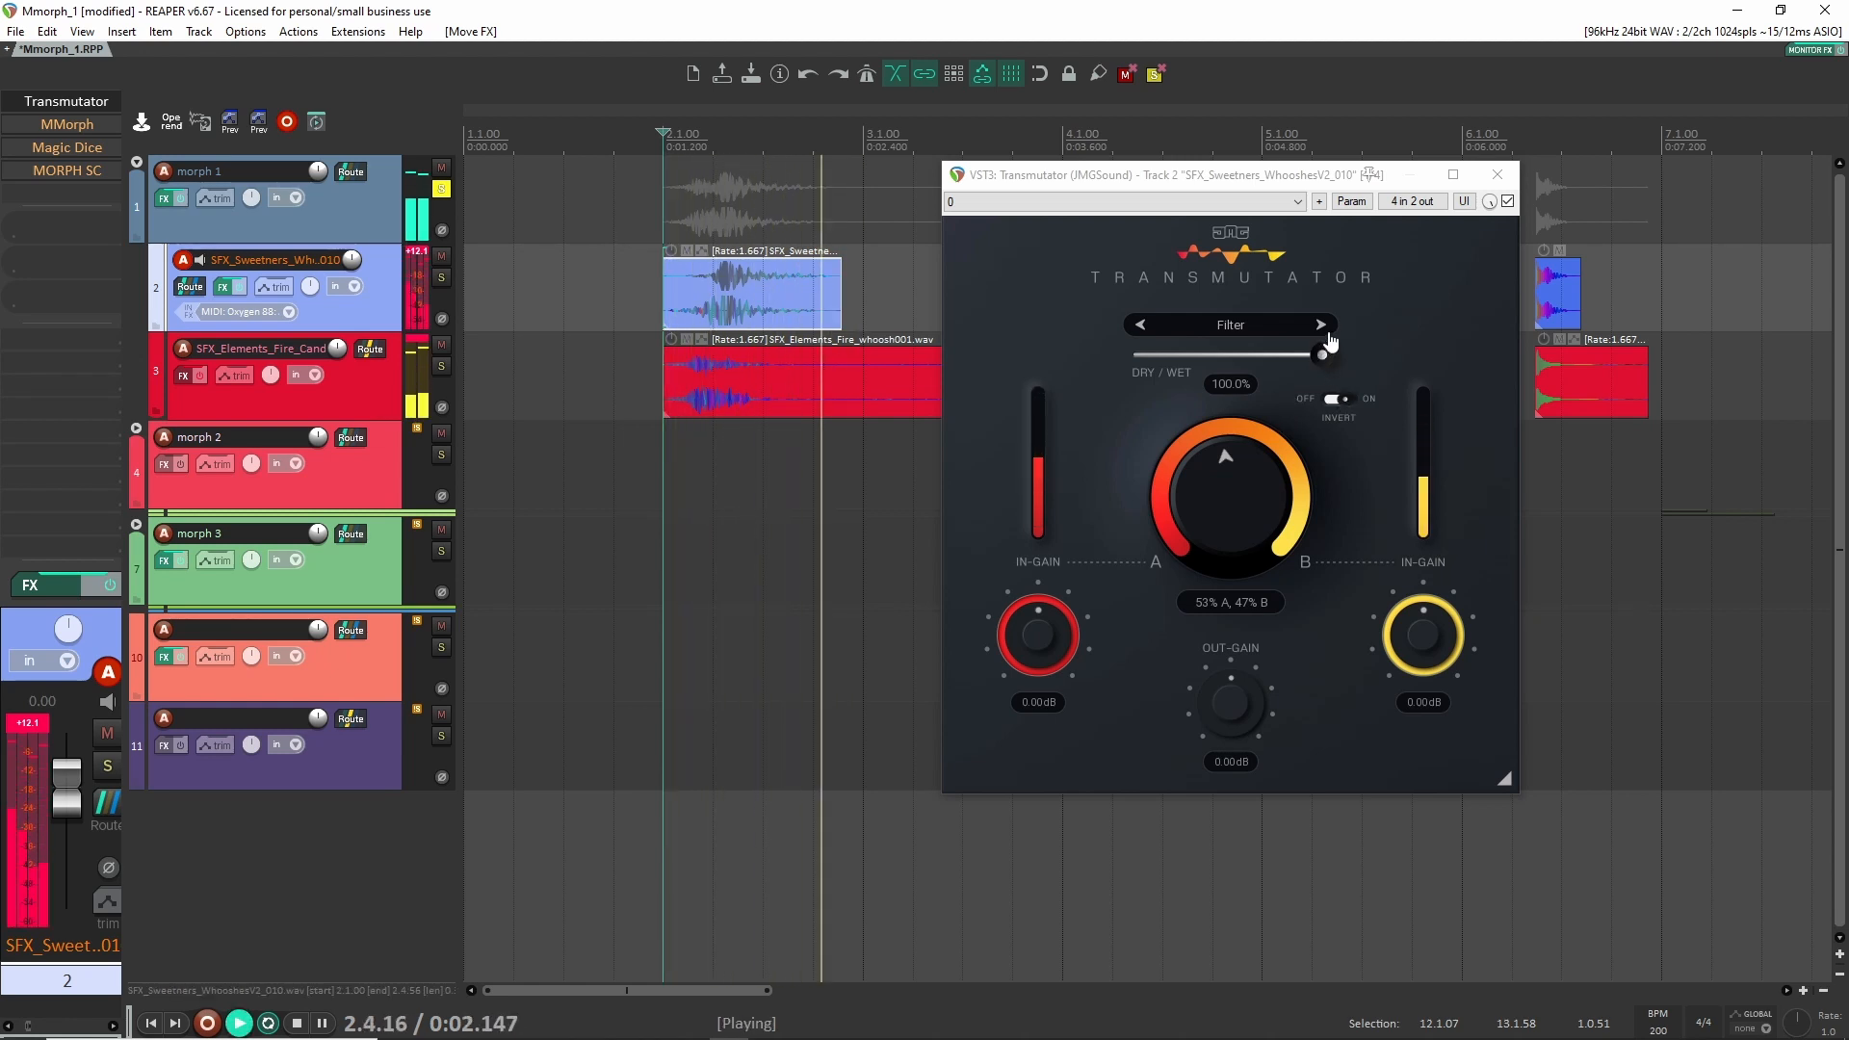
pyautogui.press('space')
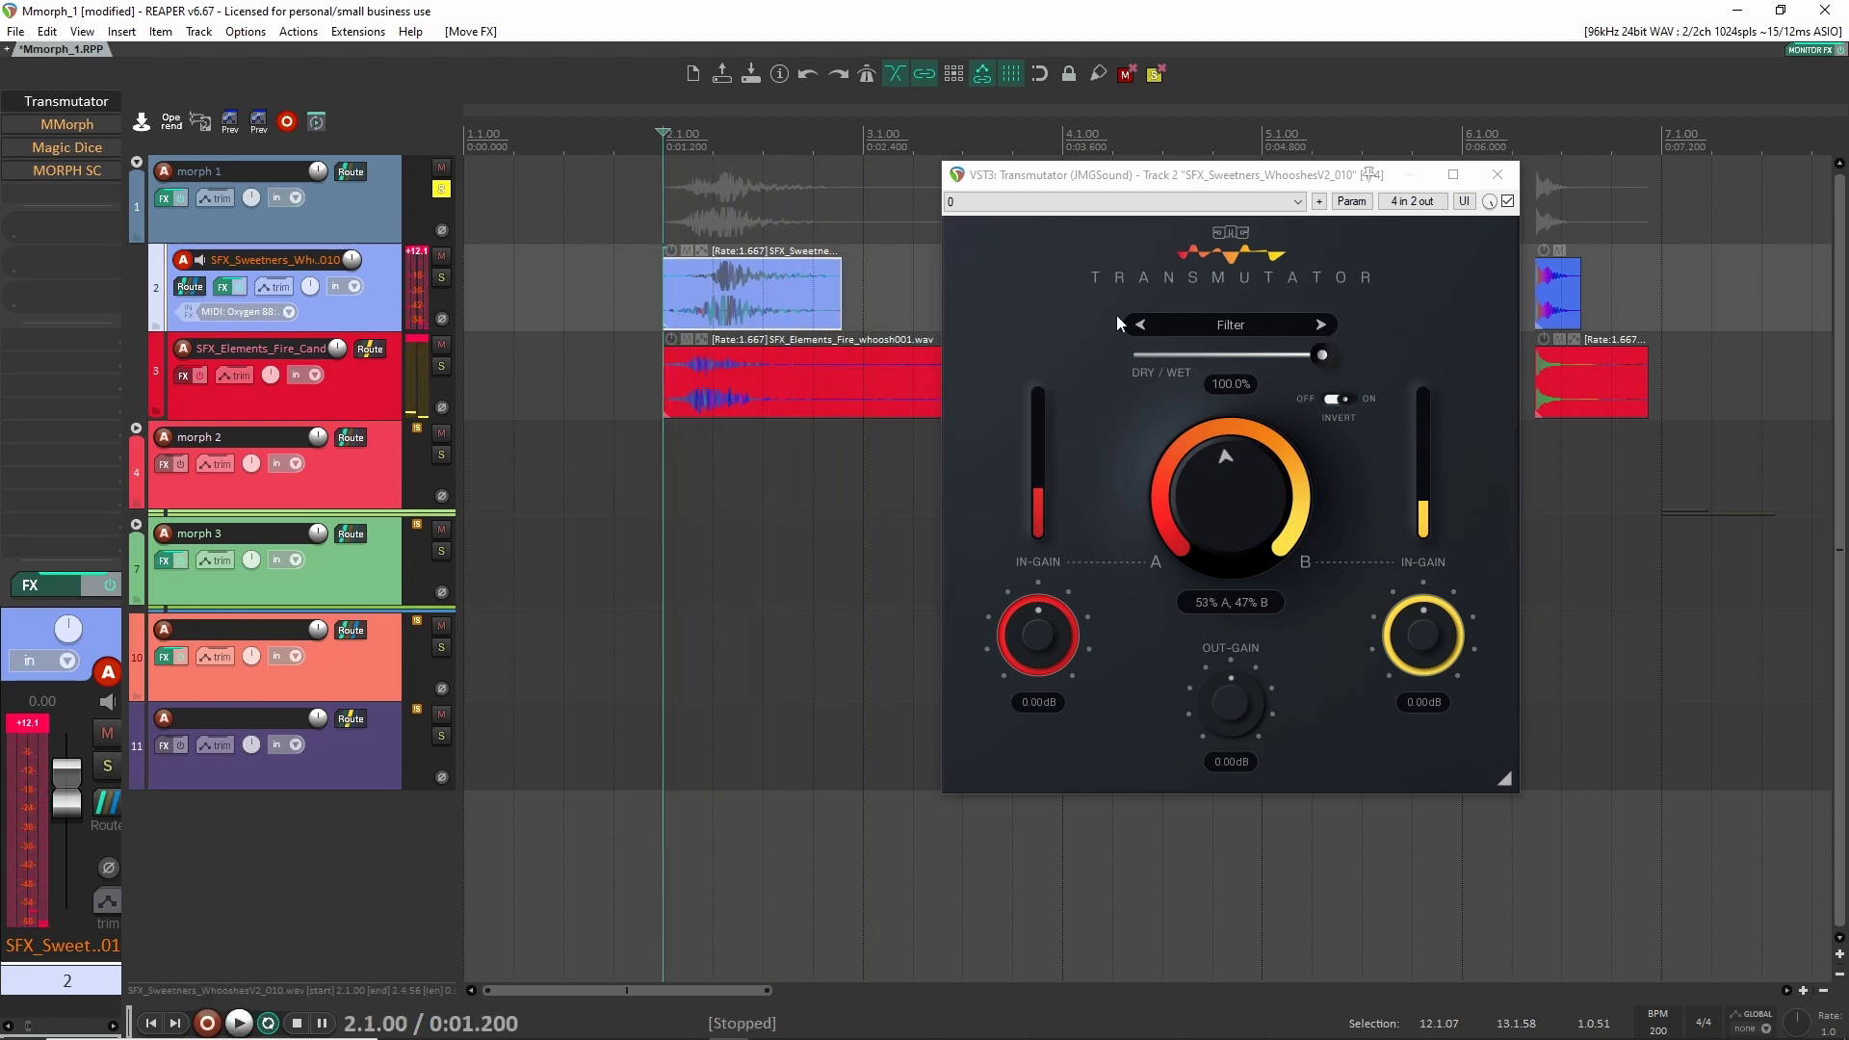
# Browse Transmutator's mode list and compare playback in Filter mode with Invert on and off.
pyautogui.click(1240, 323)
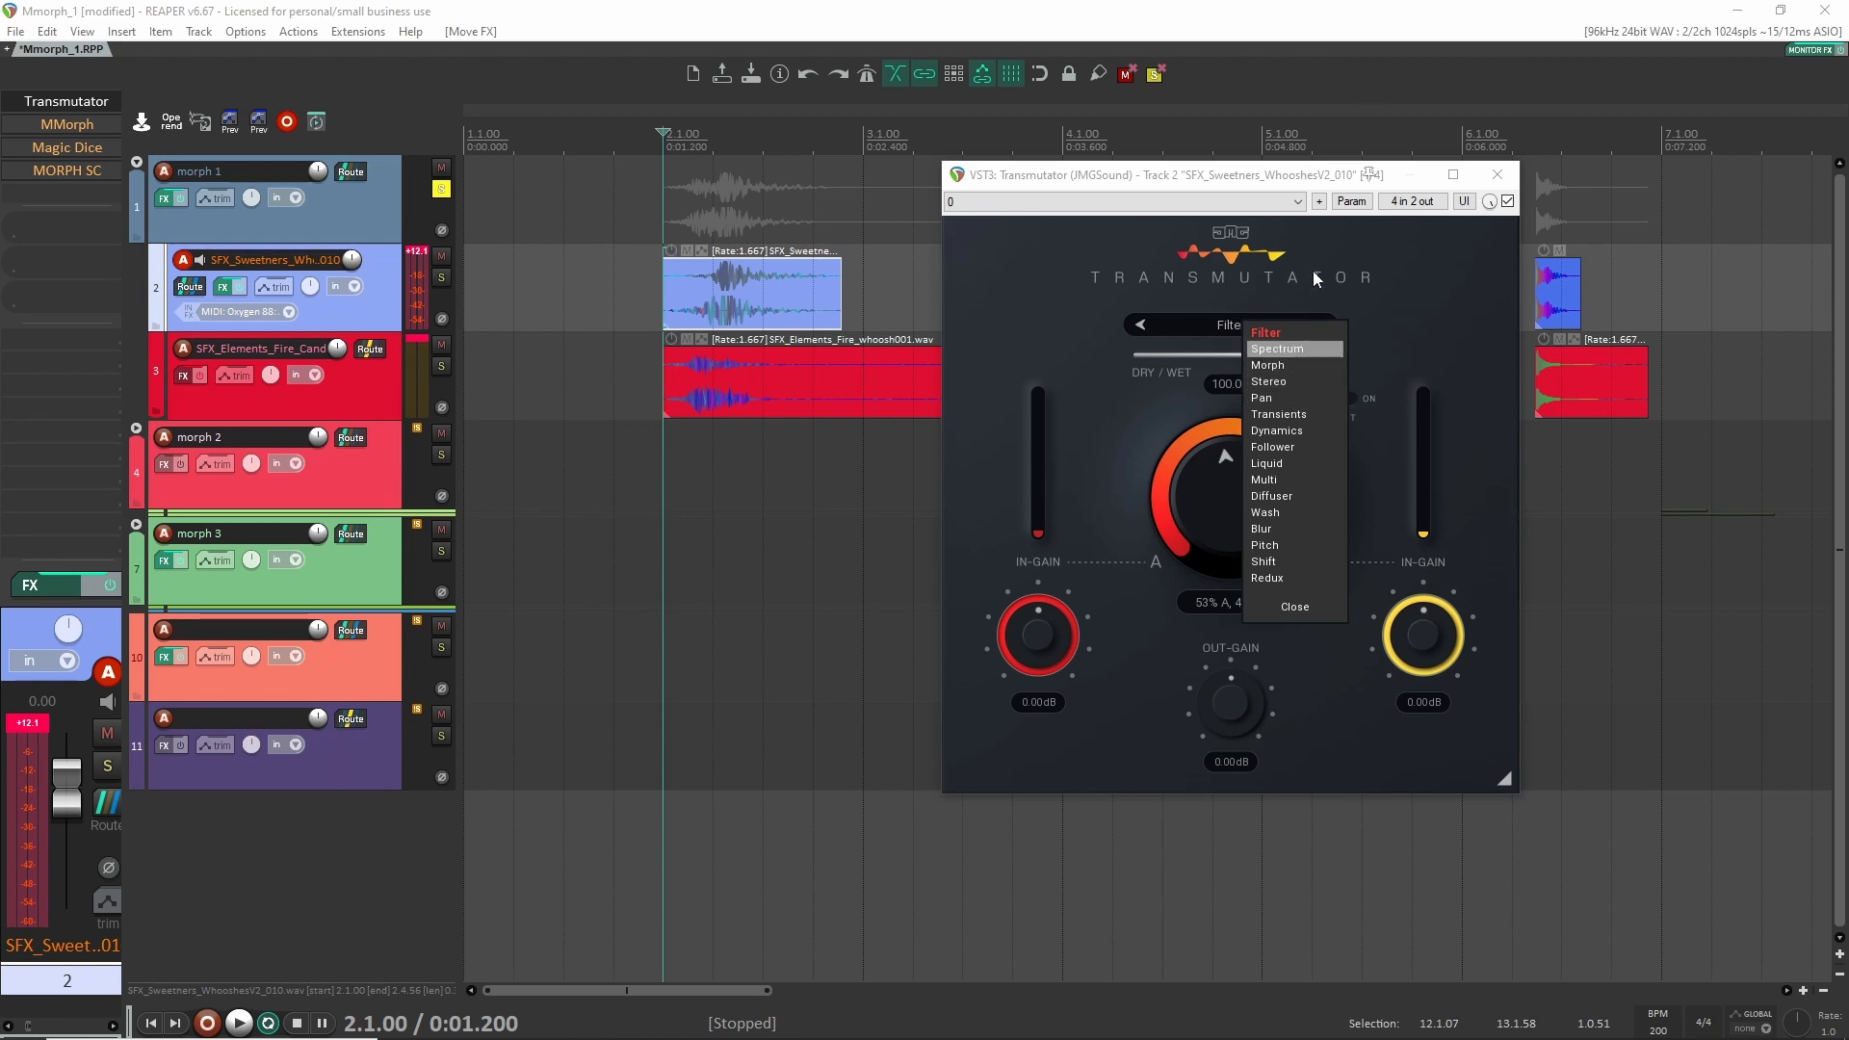
pyautogui.click(1271, 349)
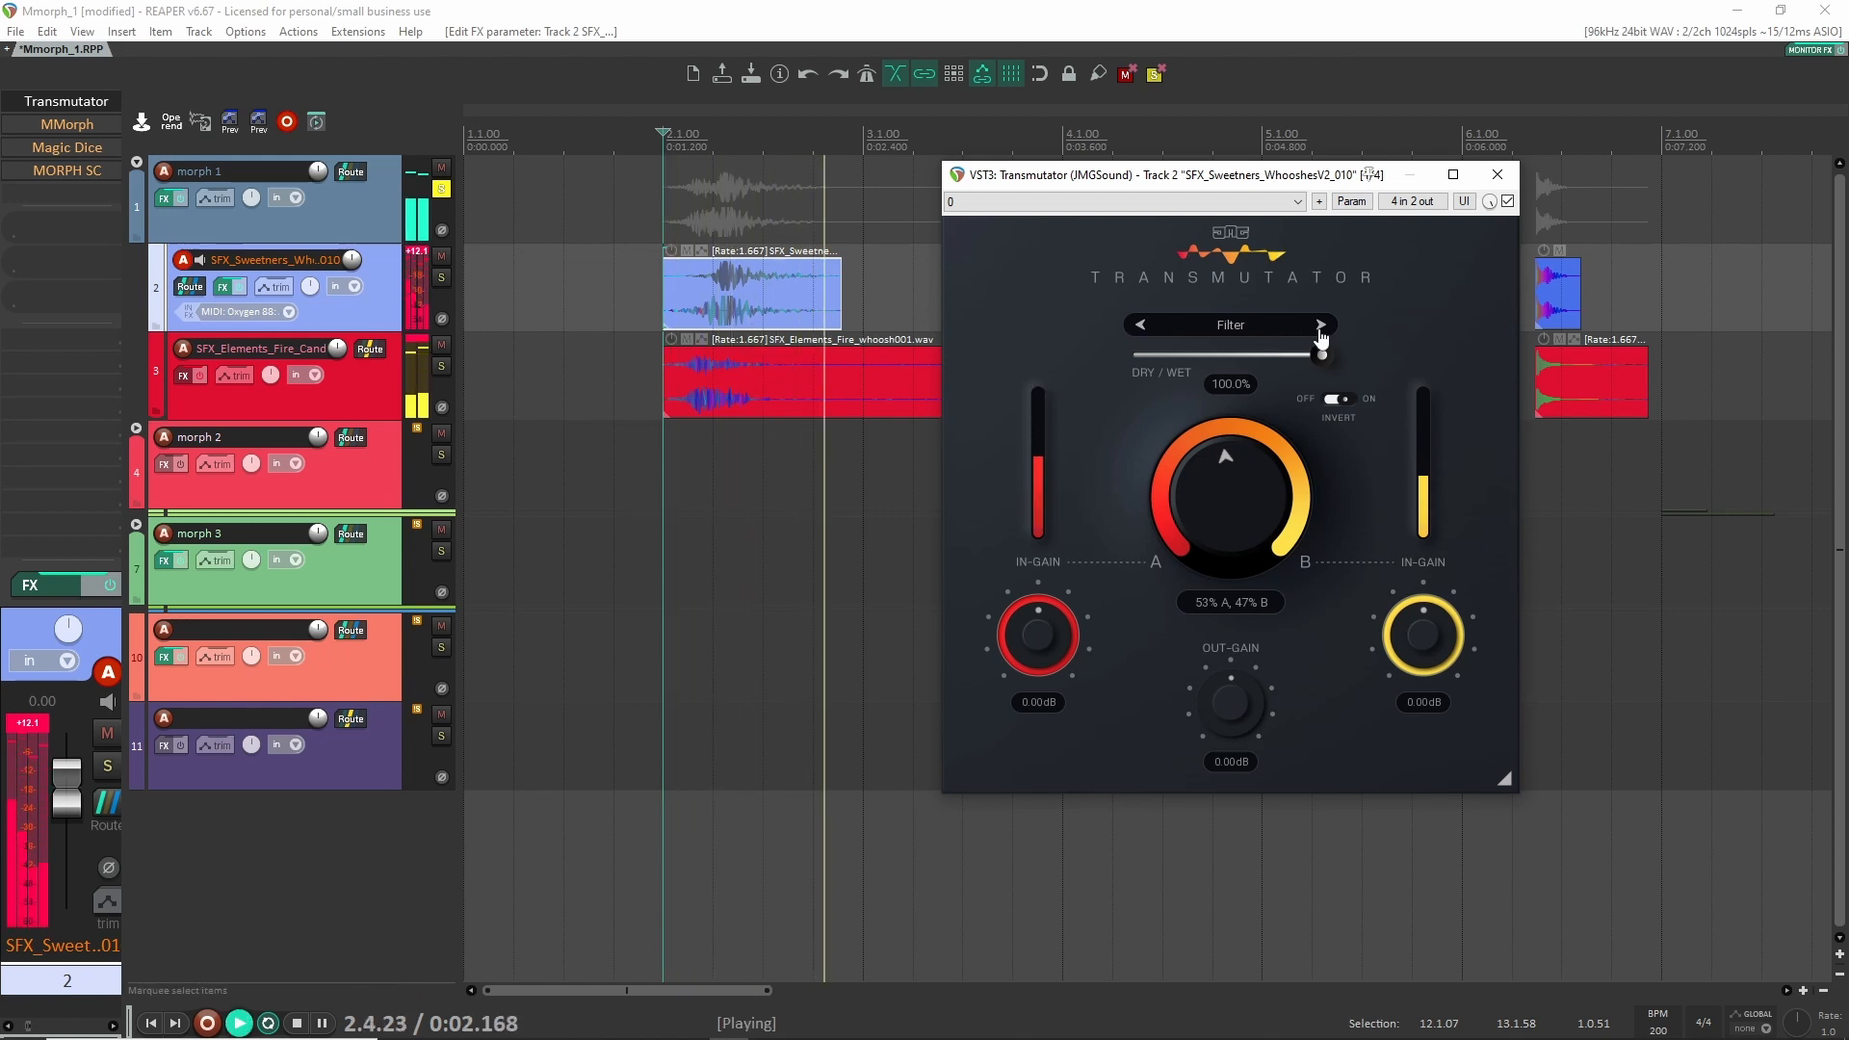
pyautogui.press('space')
pyautogui.click(1339, 403)
pyautogui.press('space')
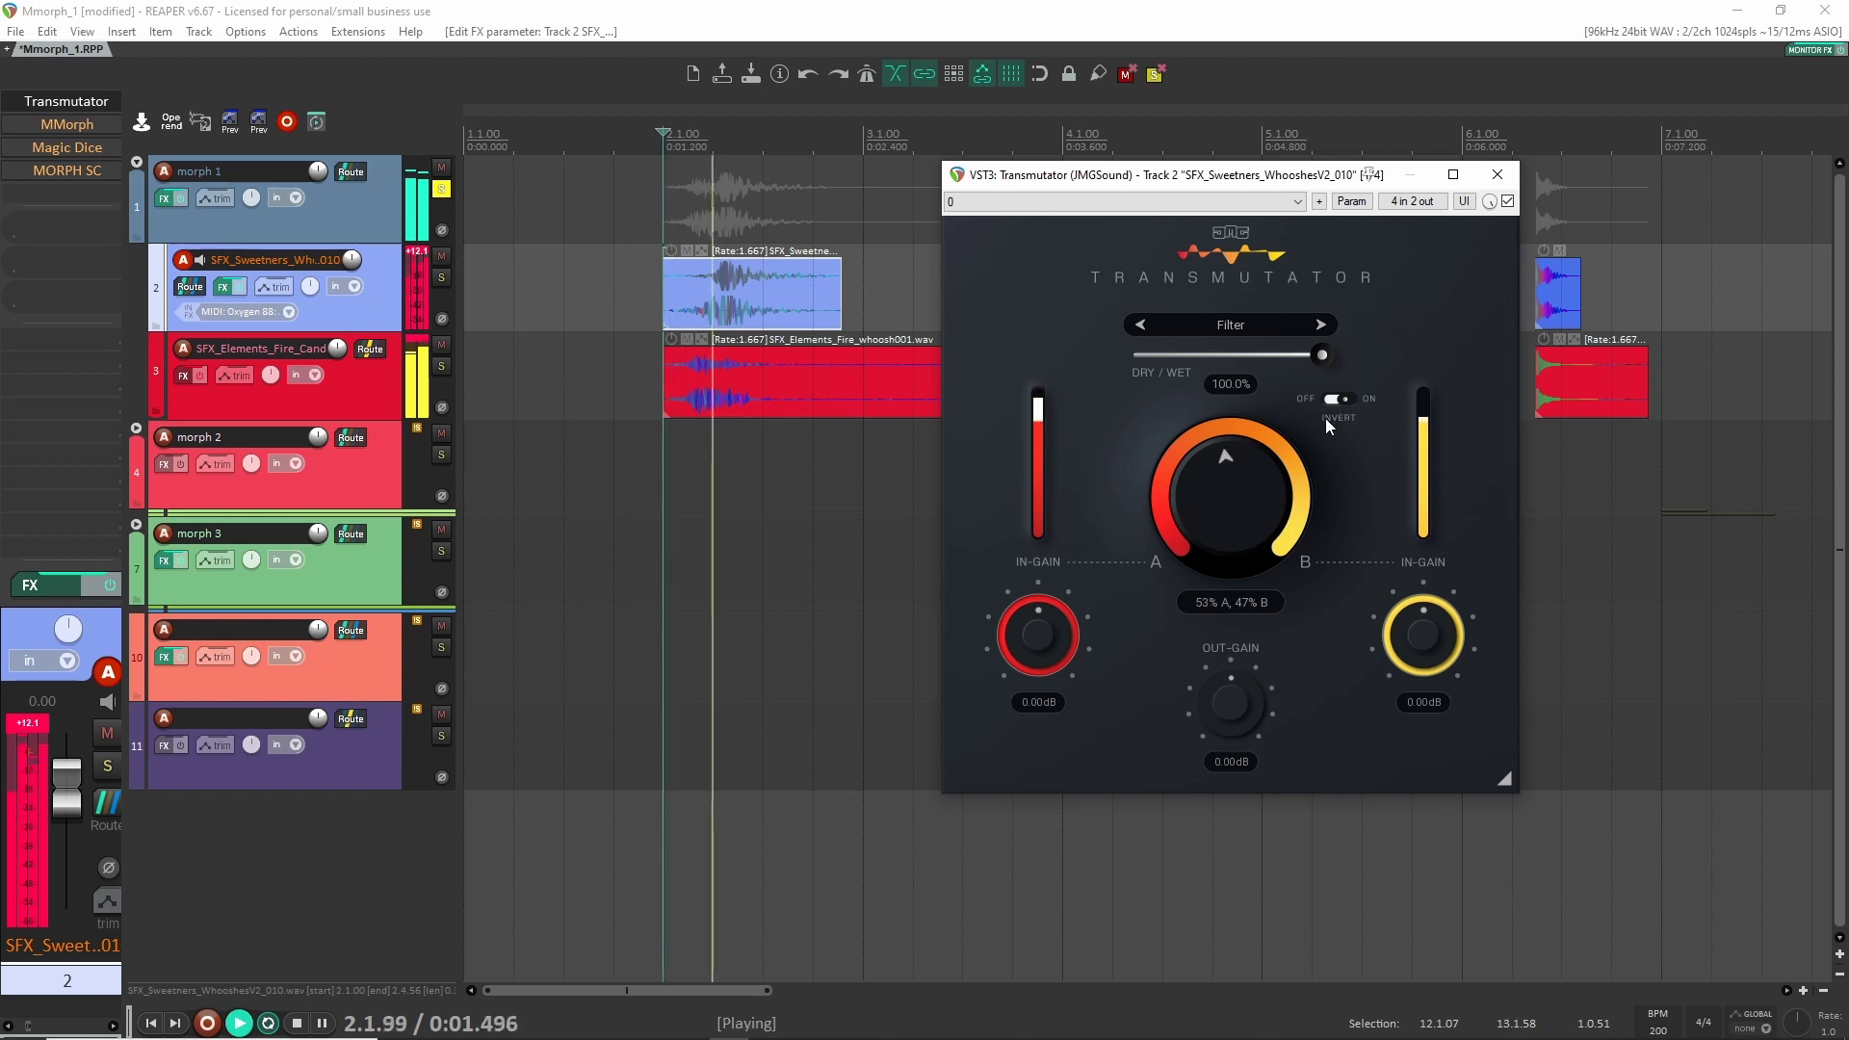
pyautogui.click(1337, 403)
pyautogui.press('space')
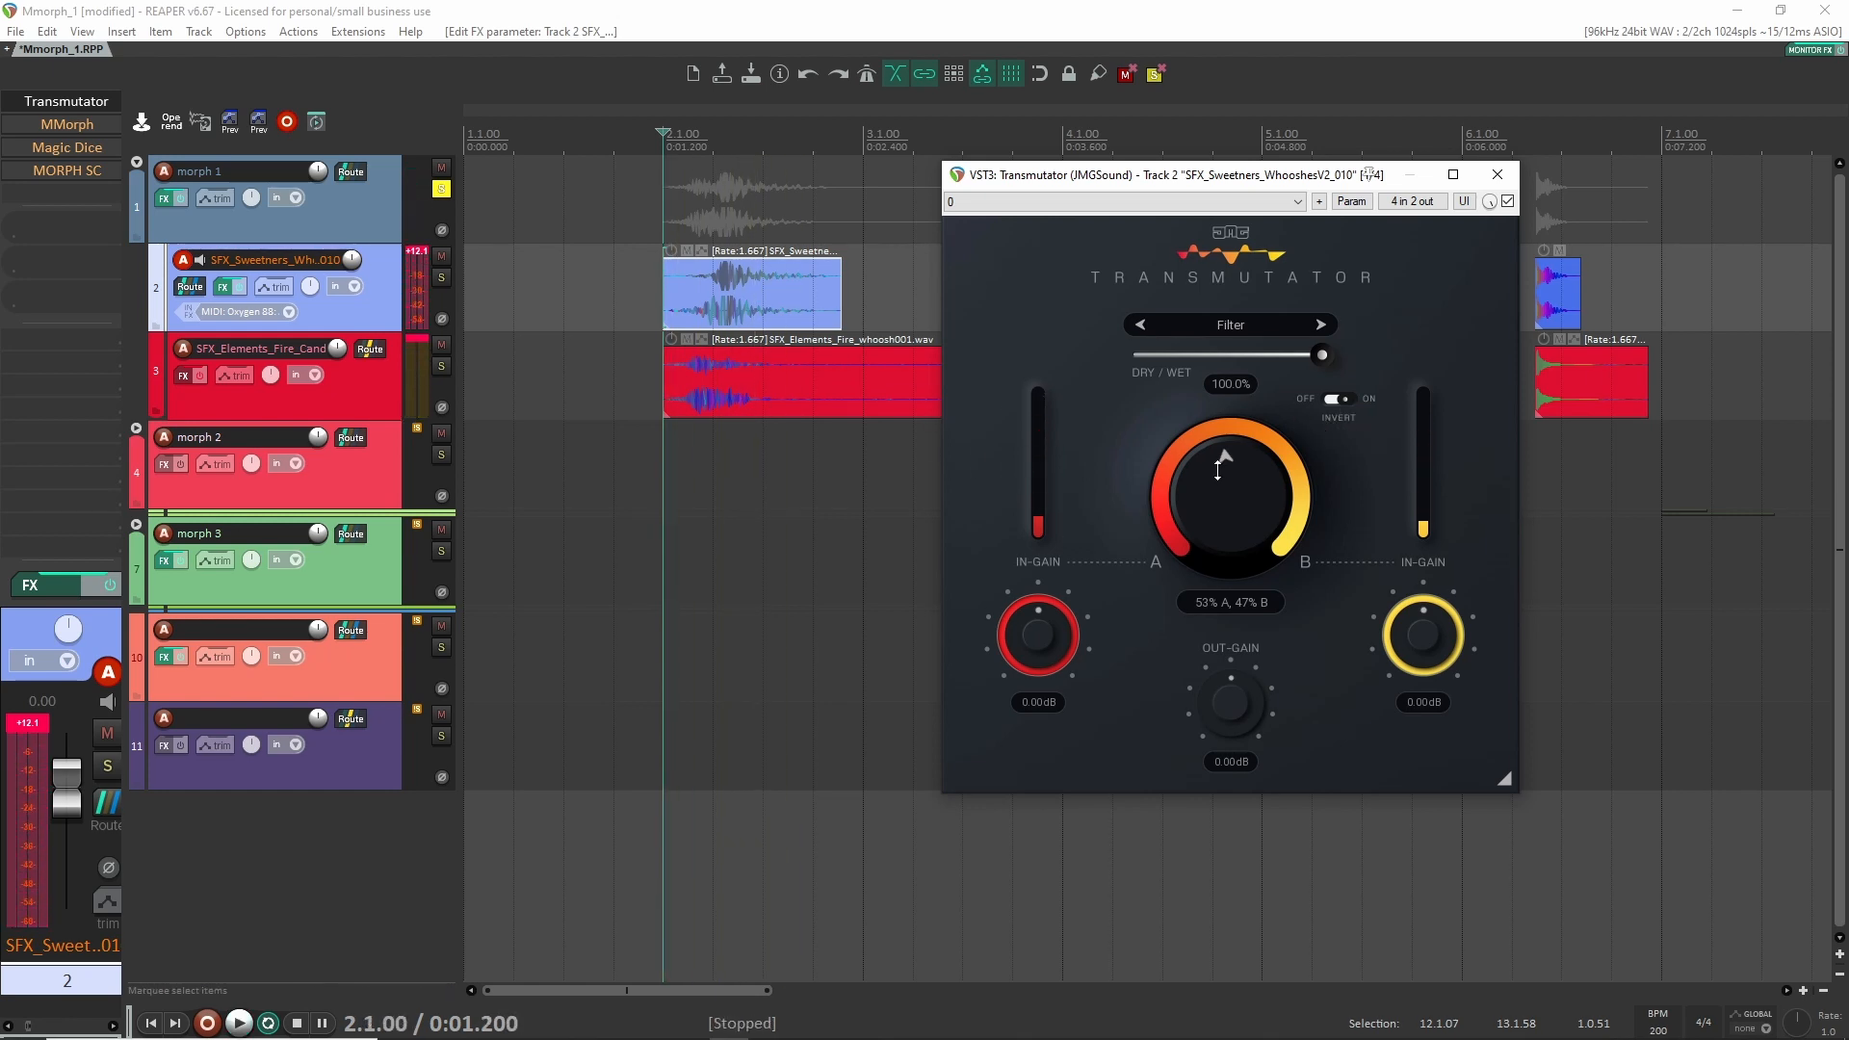
# Modulate Transmutator's A/B control with the audio control signal (sidechain) and audition the moving blend.
pyautogui.hotkey('alt', 'm')
pyautogui.click(570, 420)
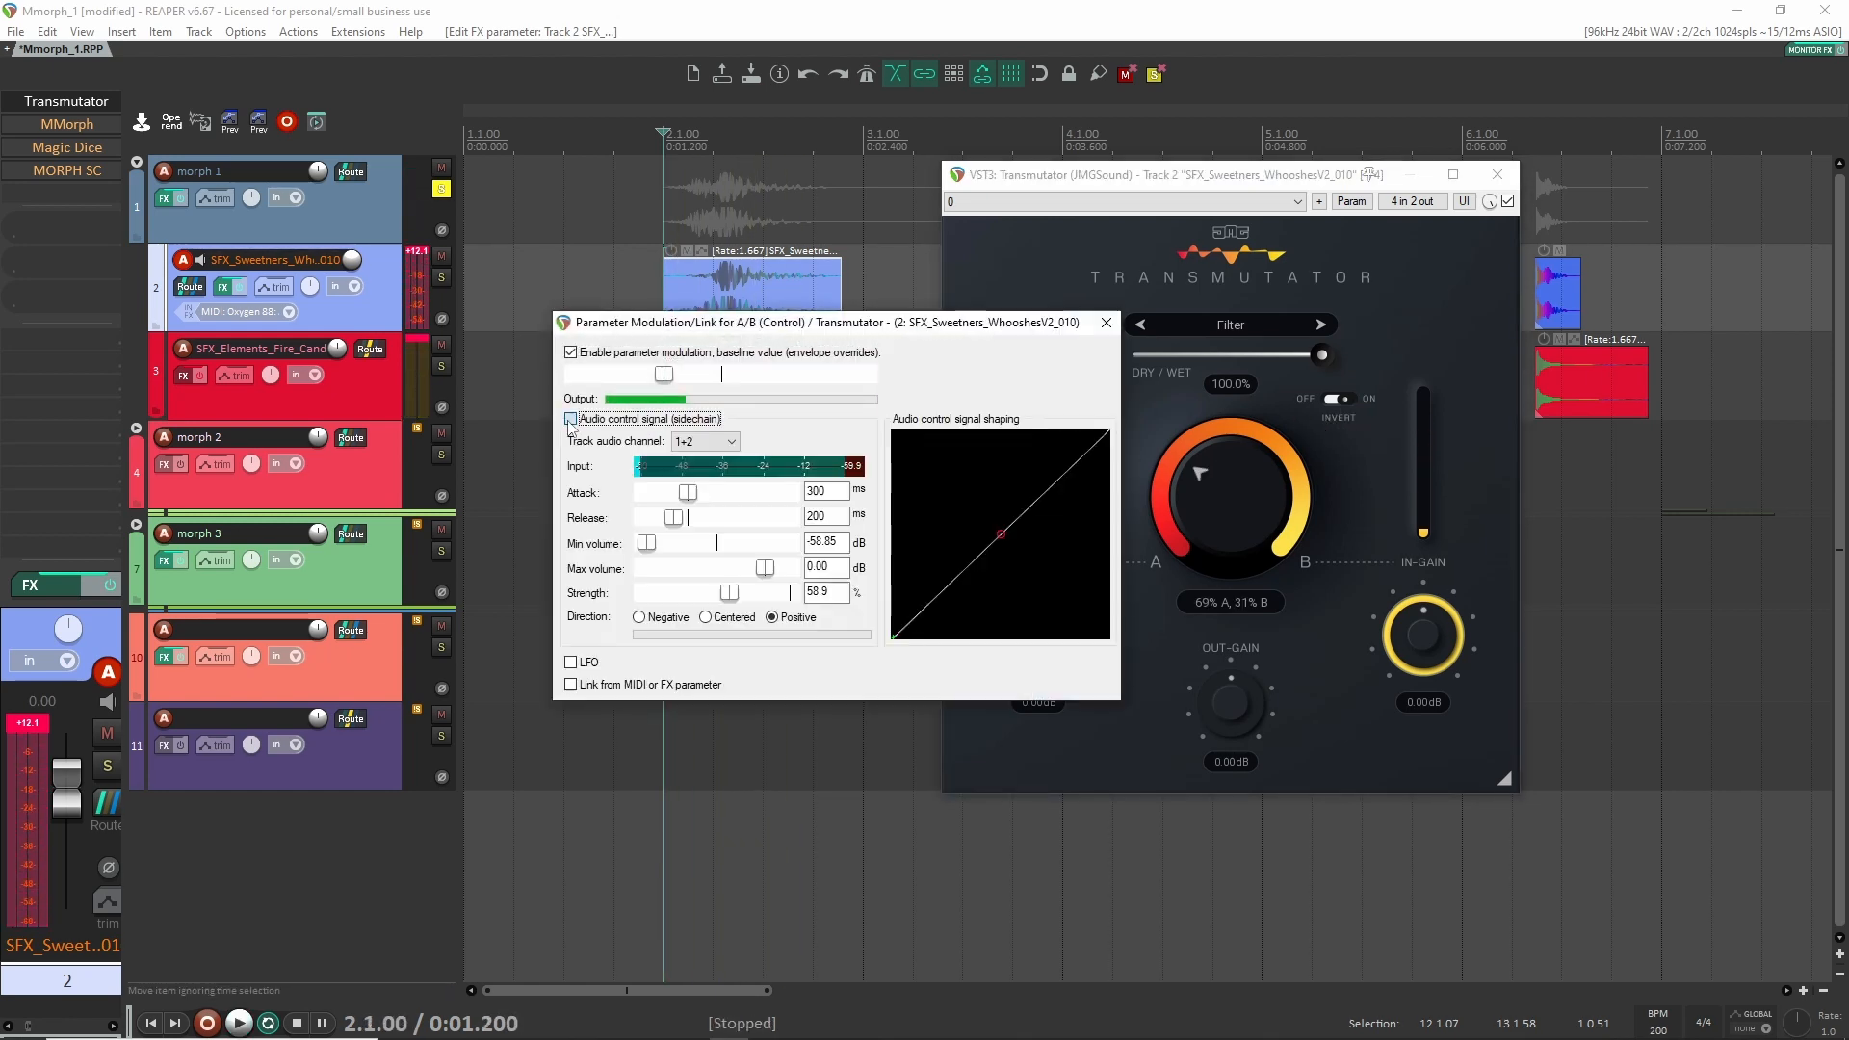
pyautogui.moveTo(729, 332); pyautogui.dragTo(671, 308)
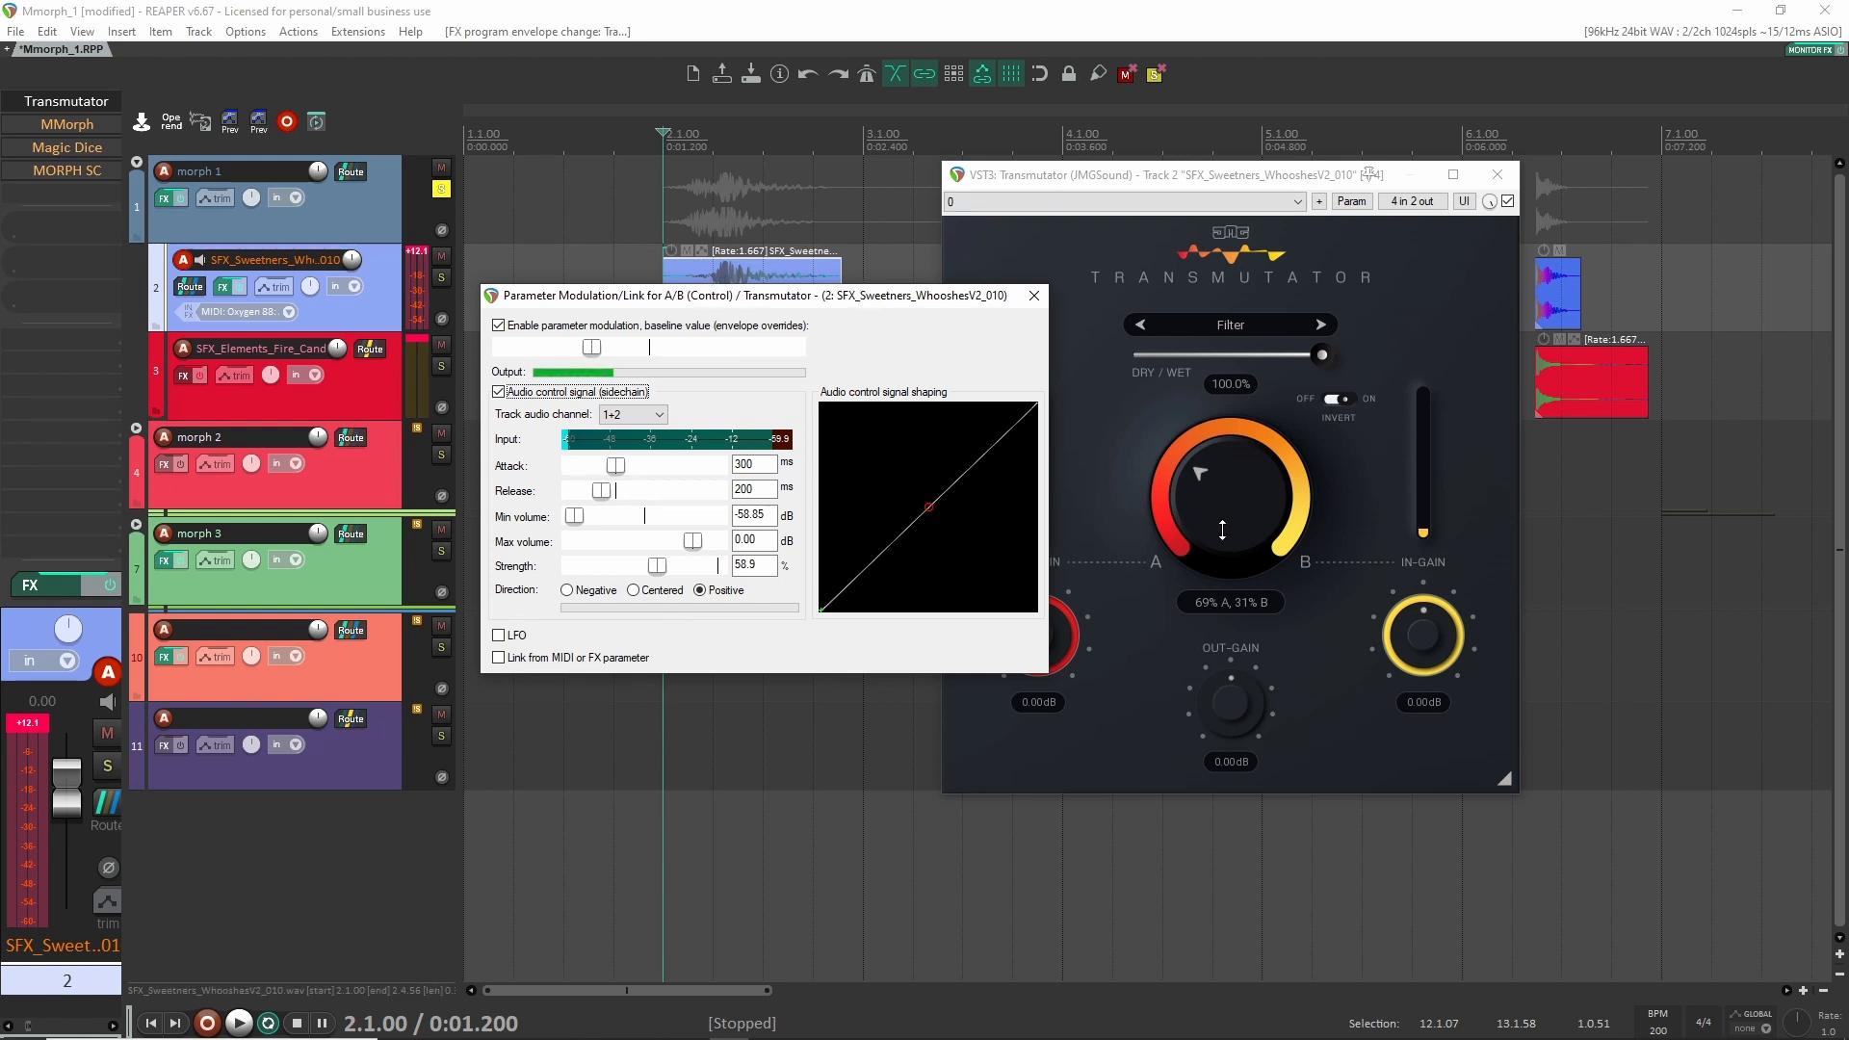
pyautogui.press('space')
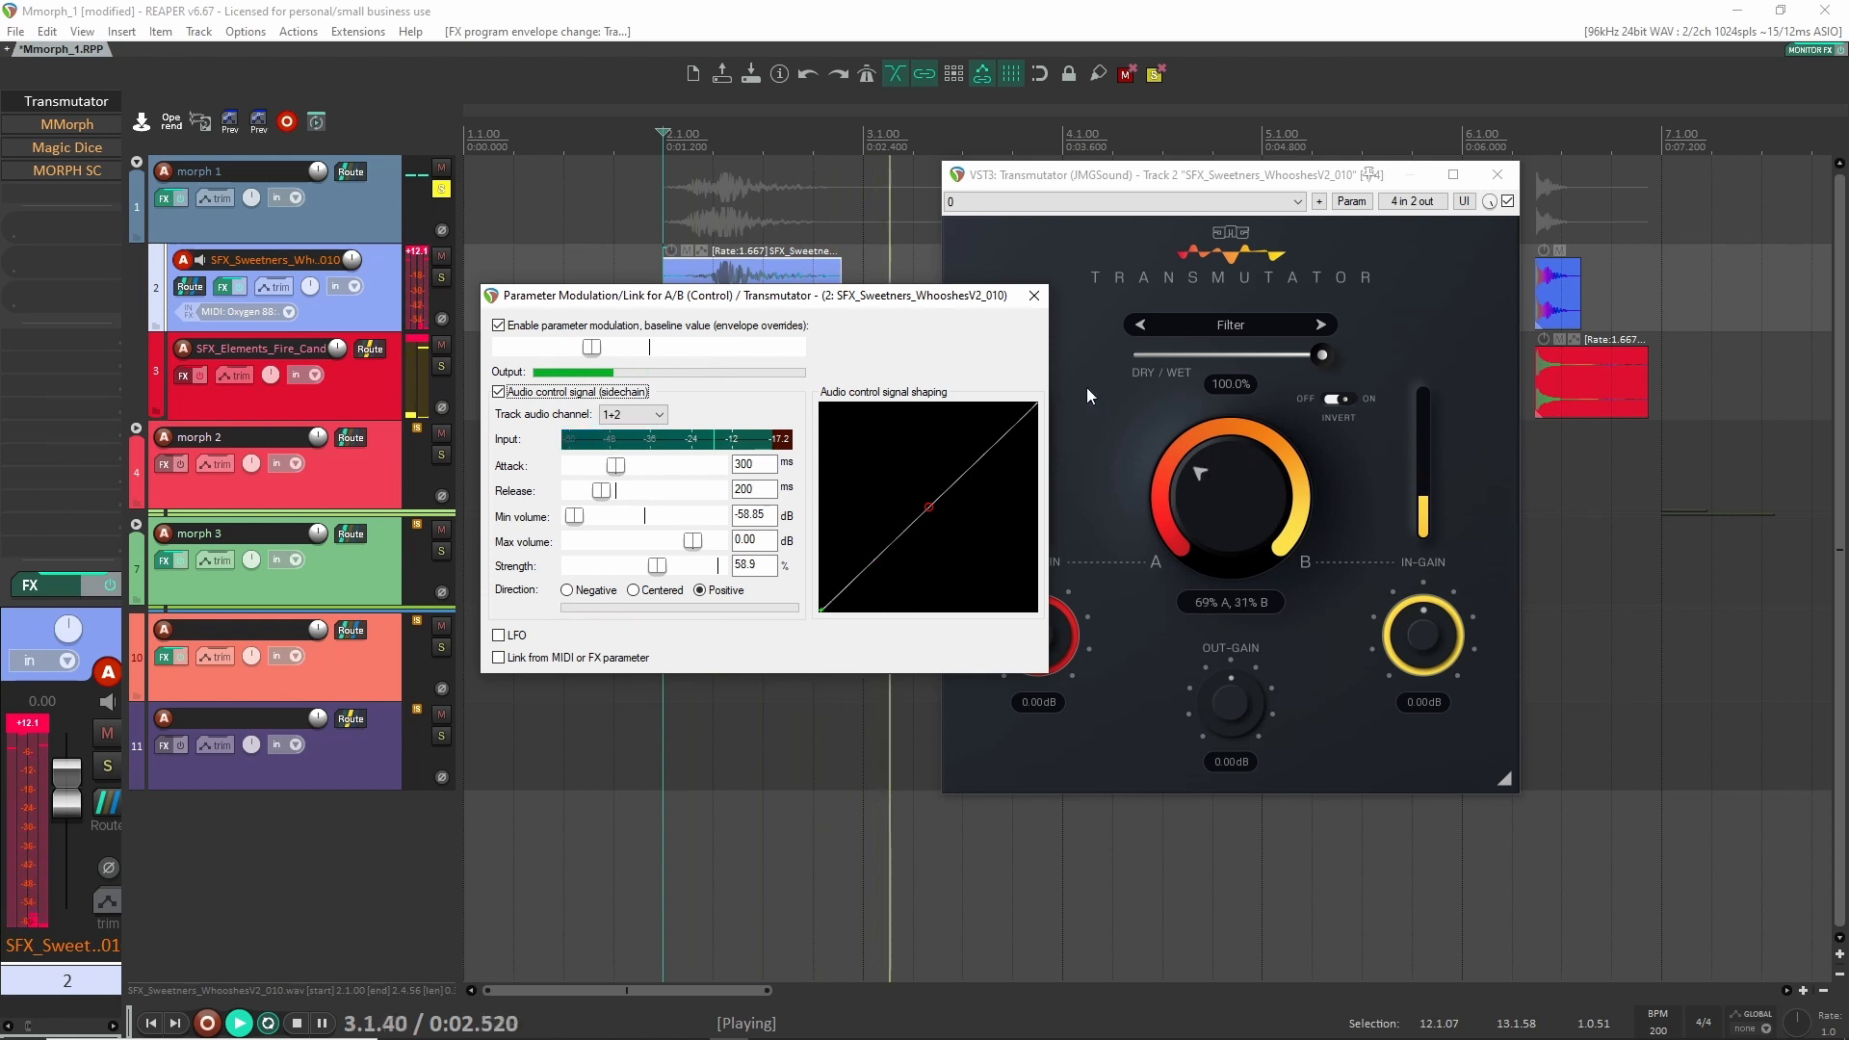
pyautogui.press('space')
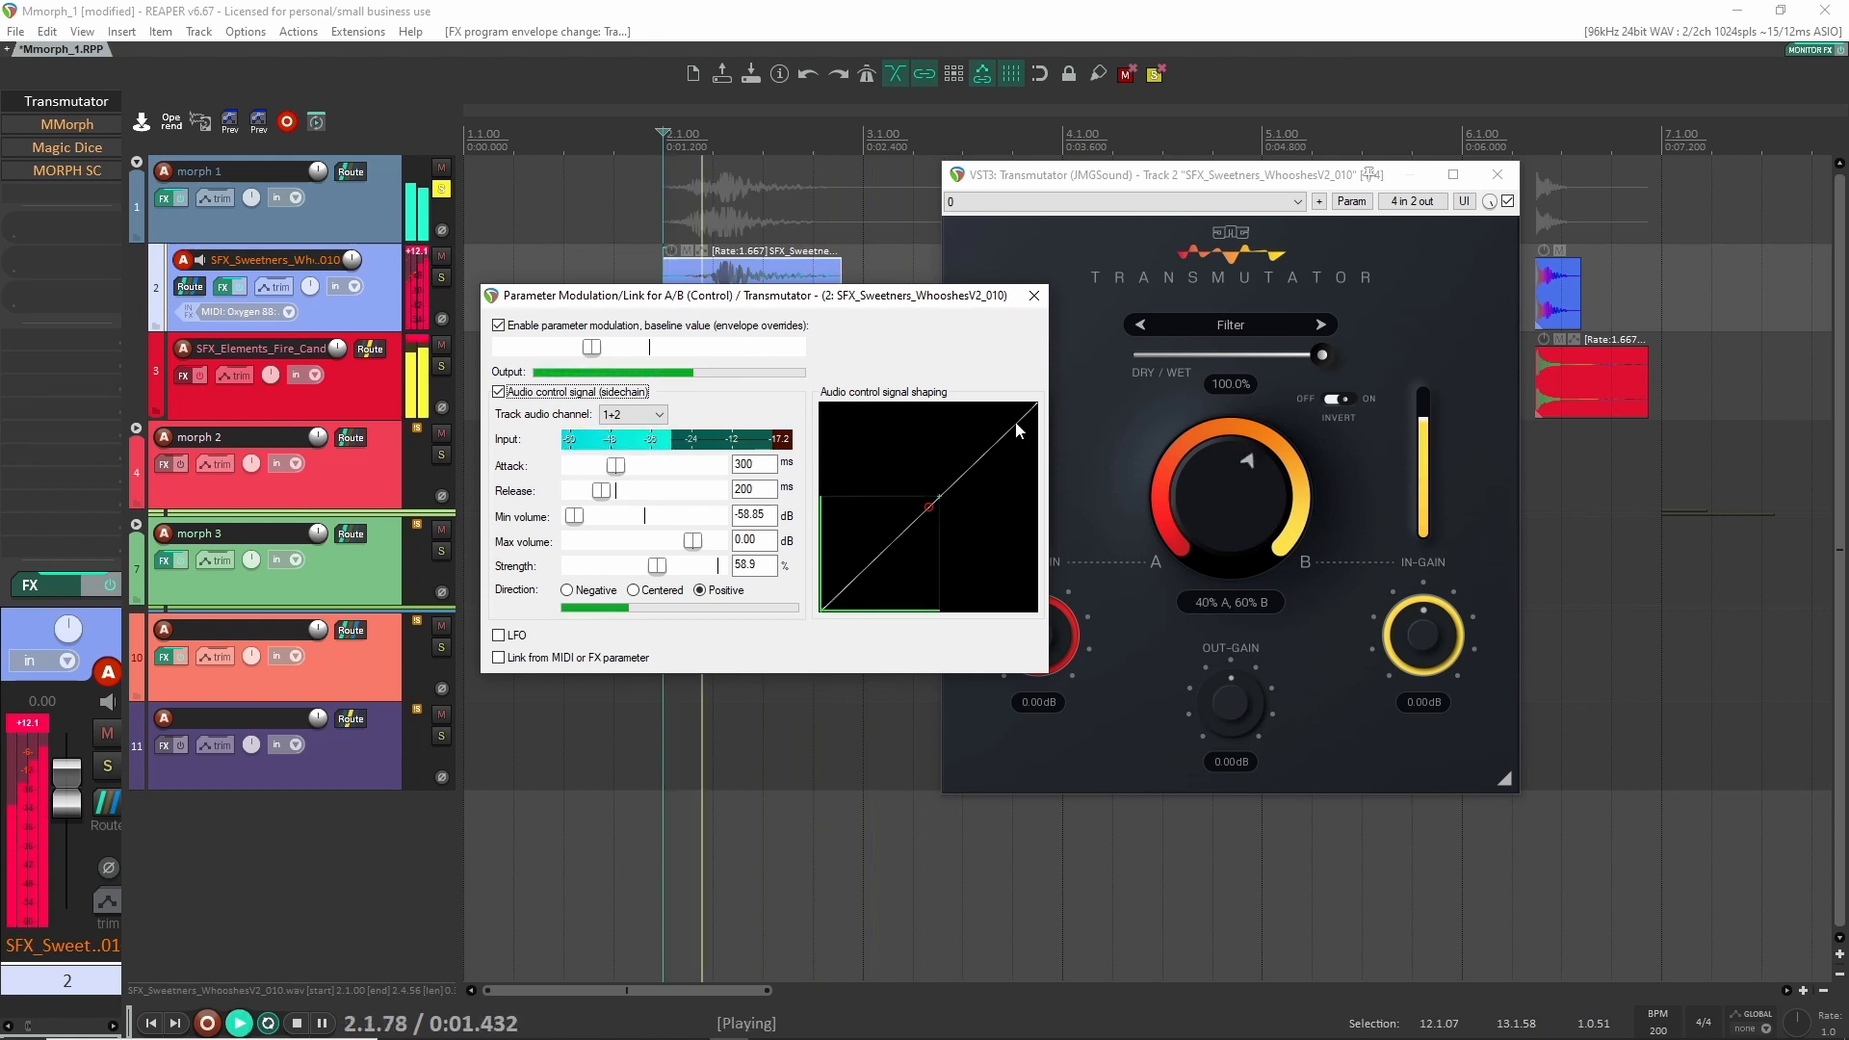
pyautogui.press('space')
pyautogui.click(1034, 296)
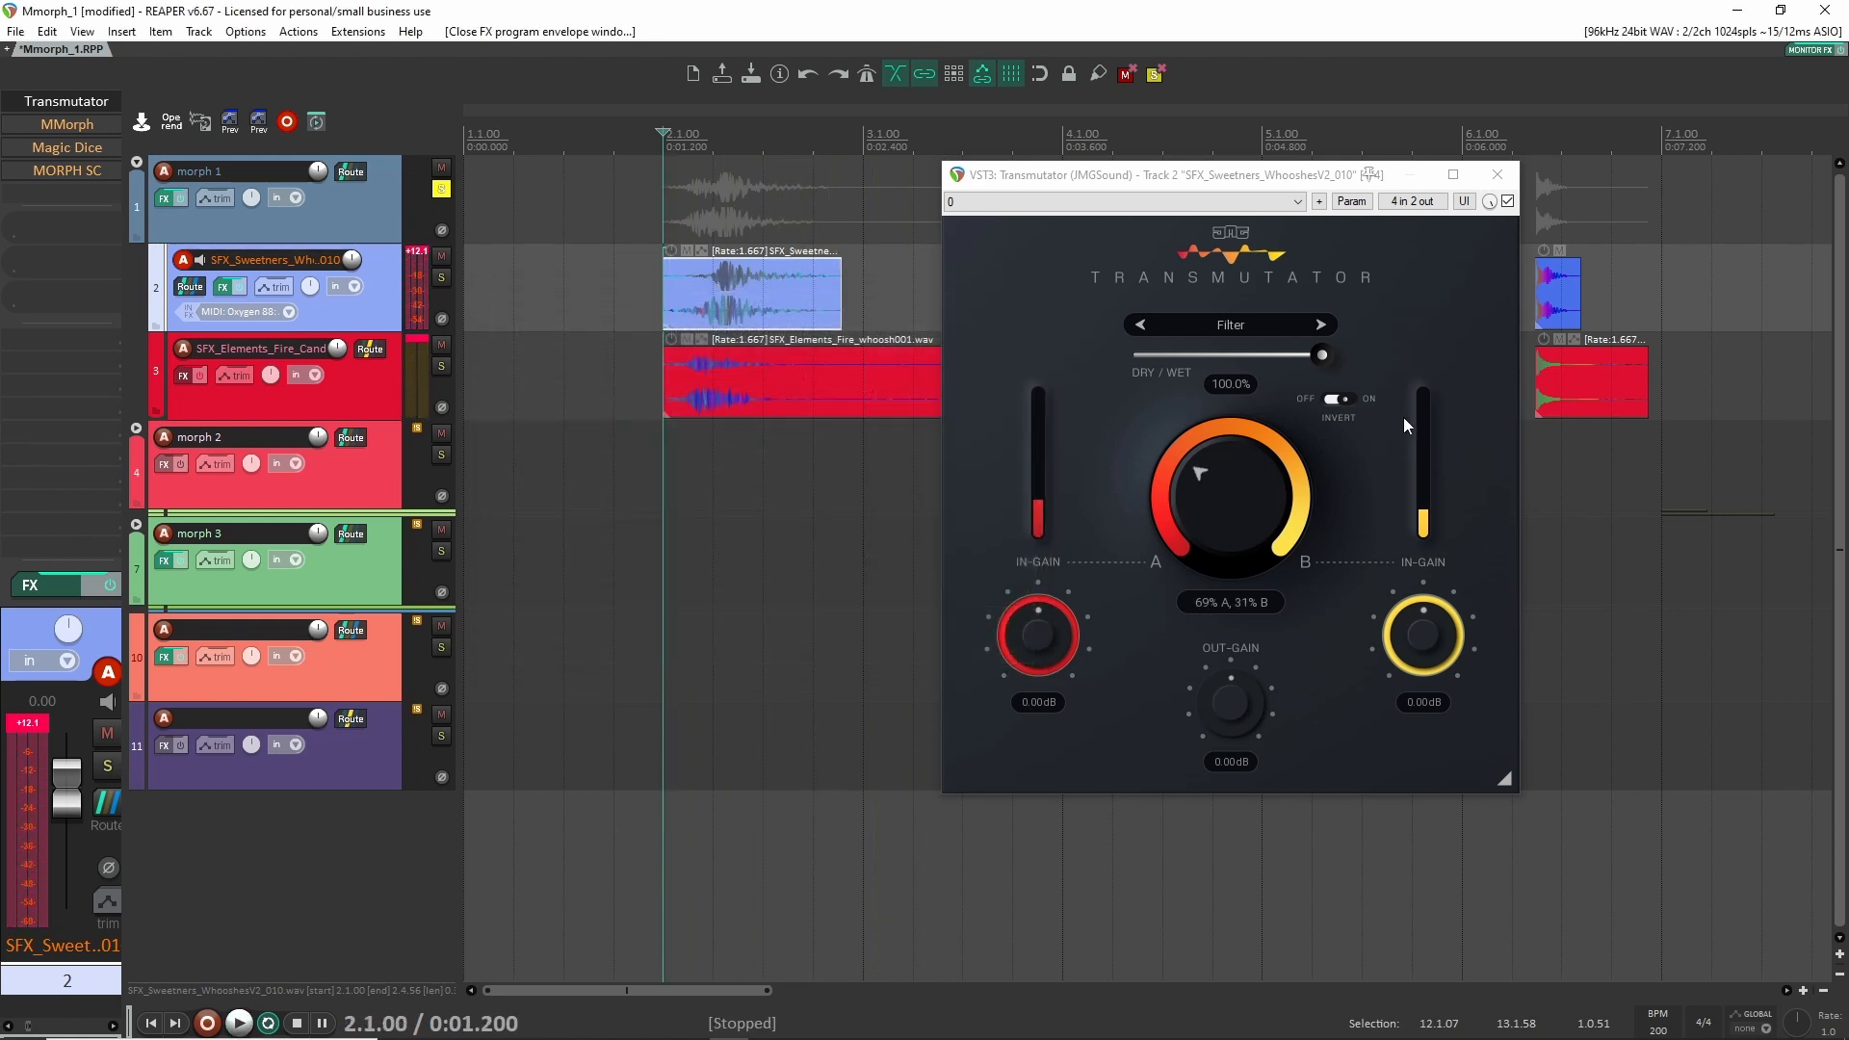
# Switch Transmutator to Spectrum mode and compare playback with Invert on and off.
pyautogui.click(1340, 401)
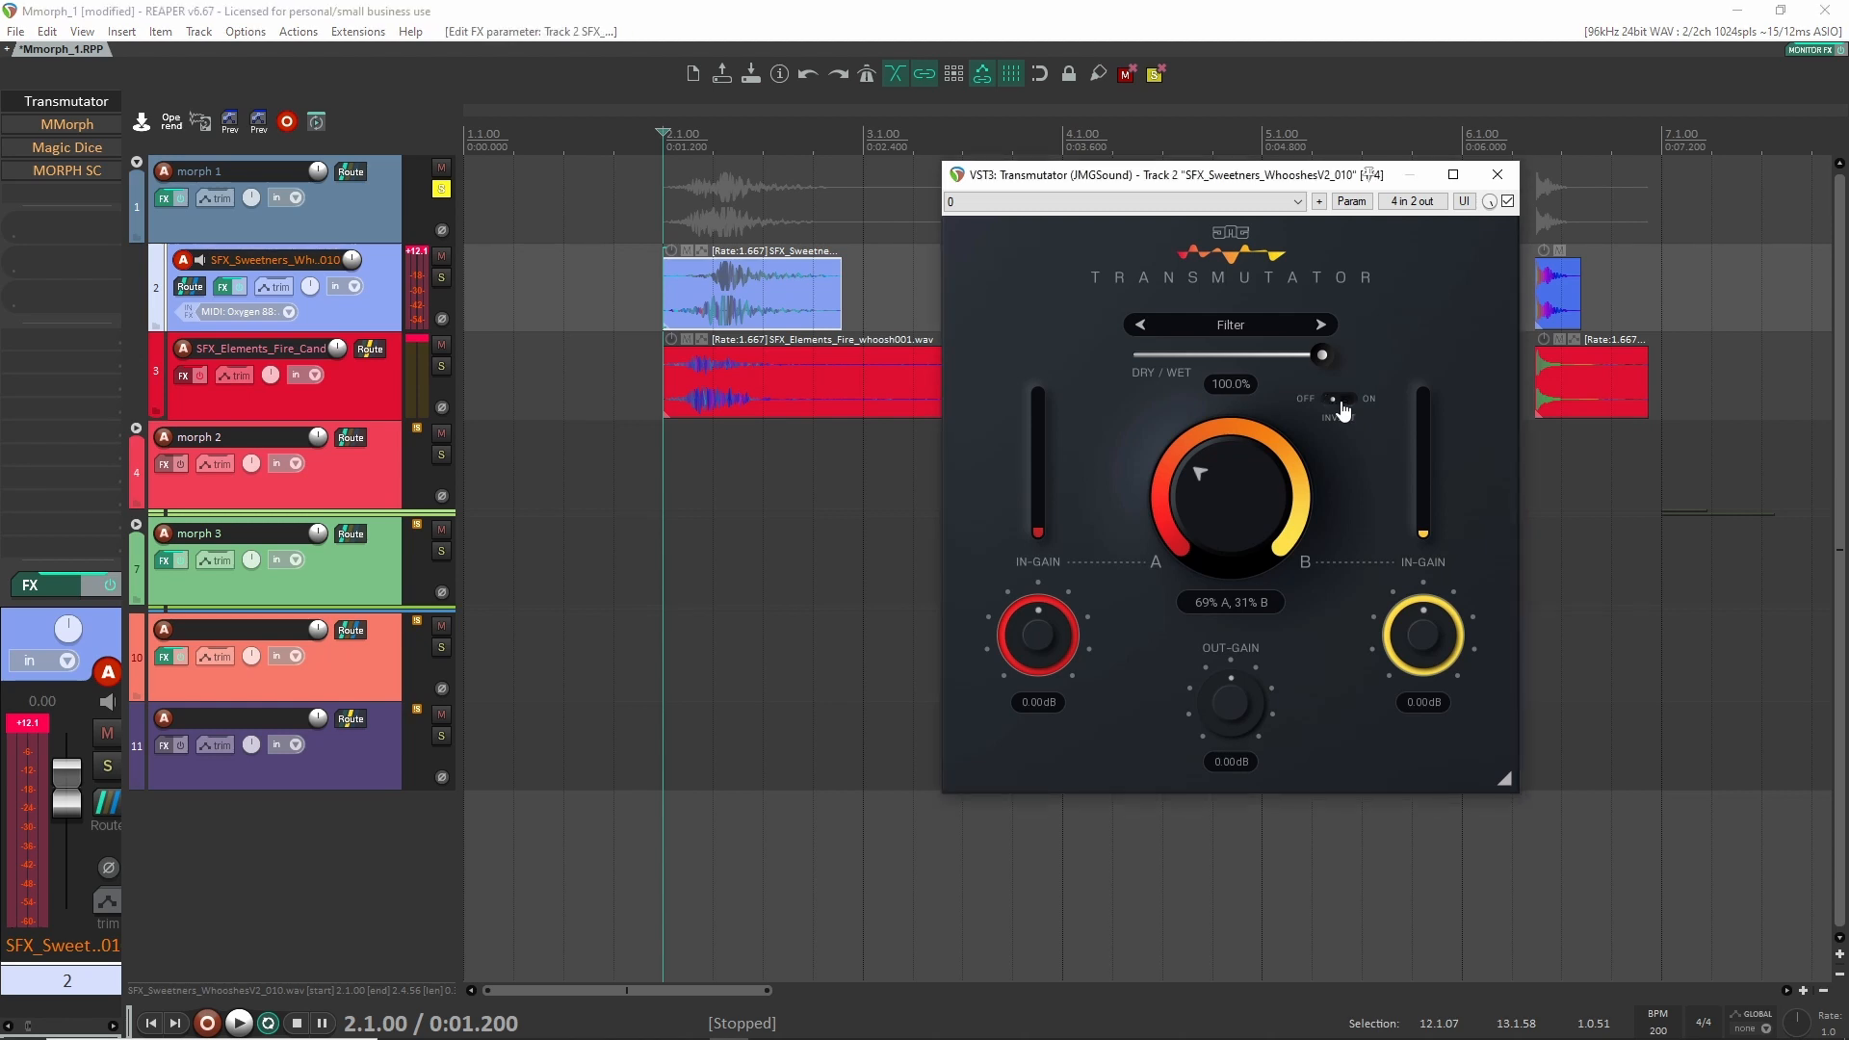
pyautogui.press('space')
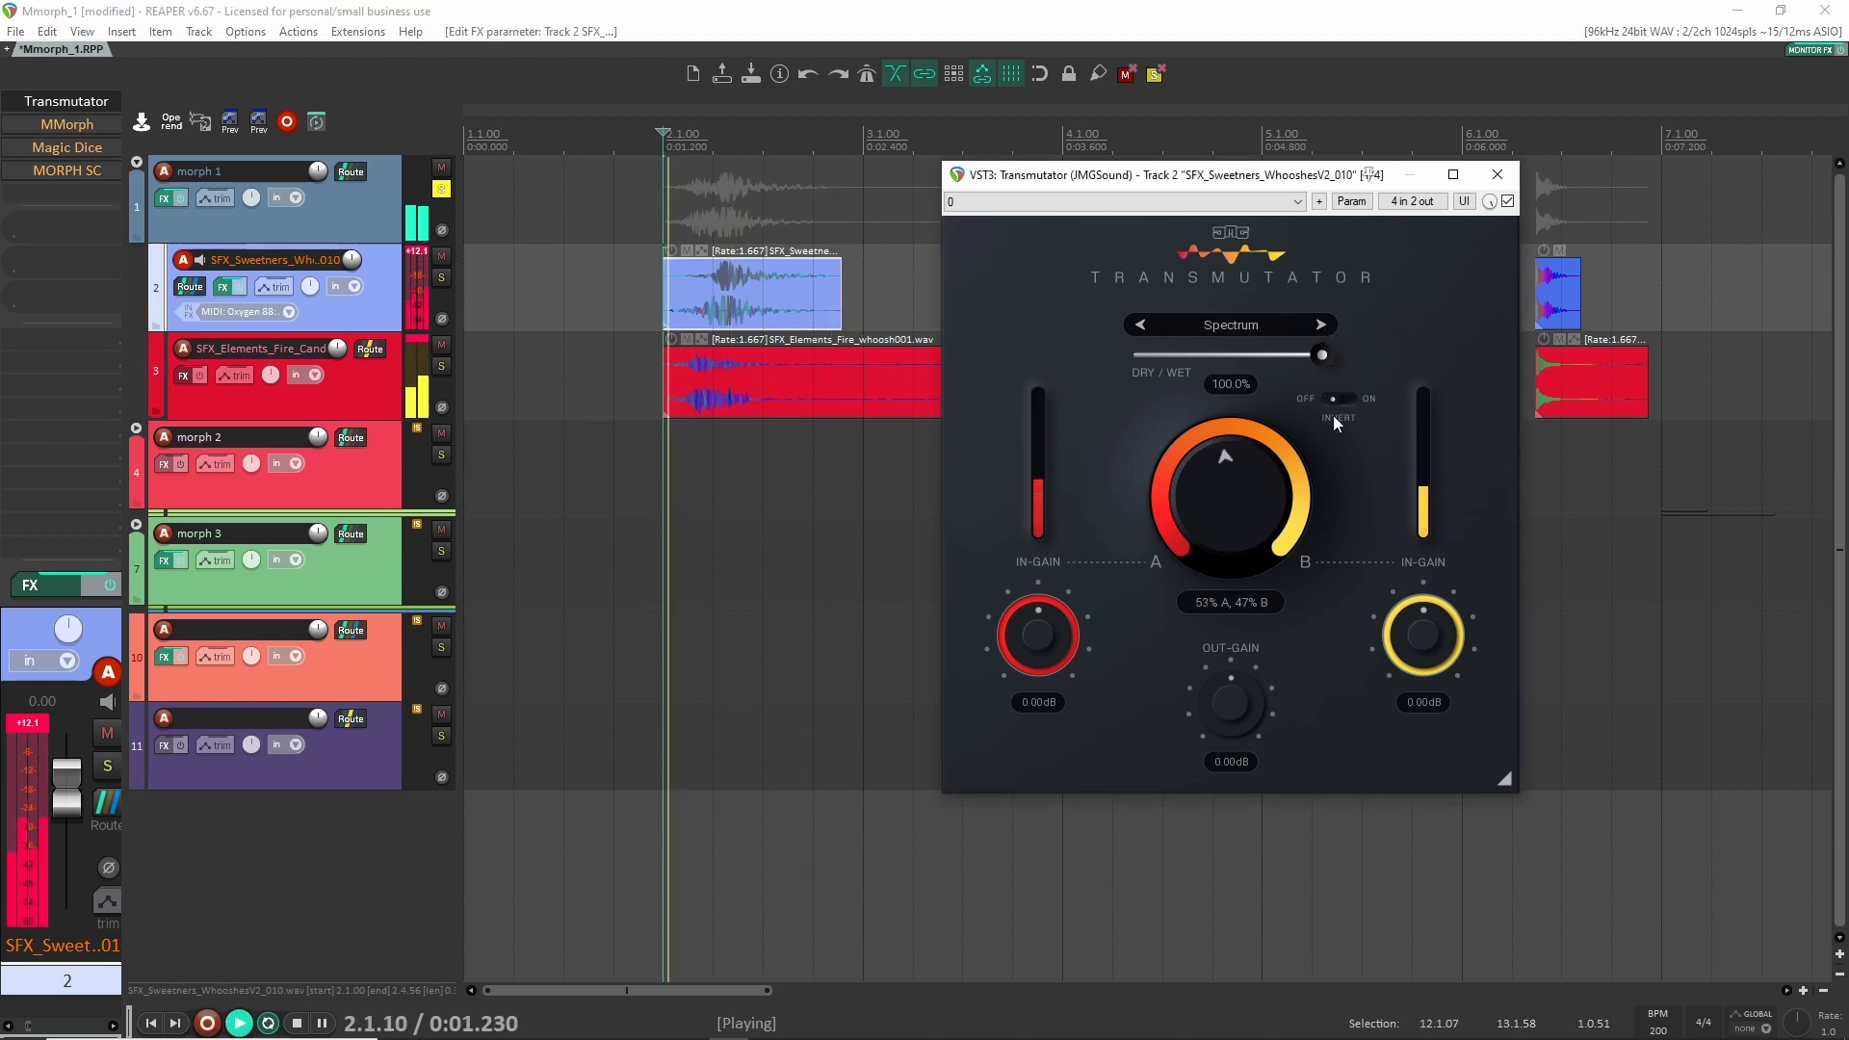
pyautogui.click(1337, 401)
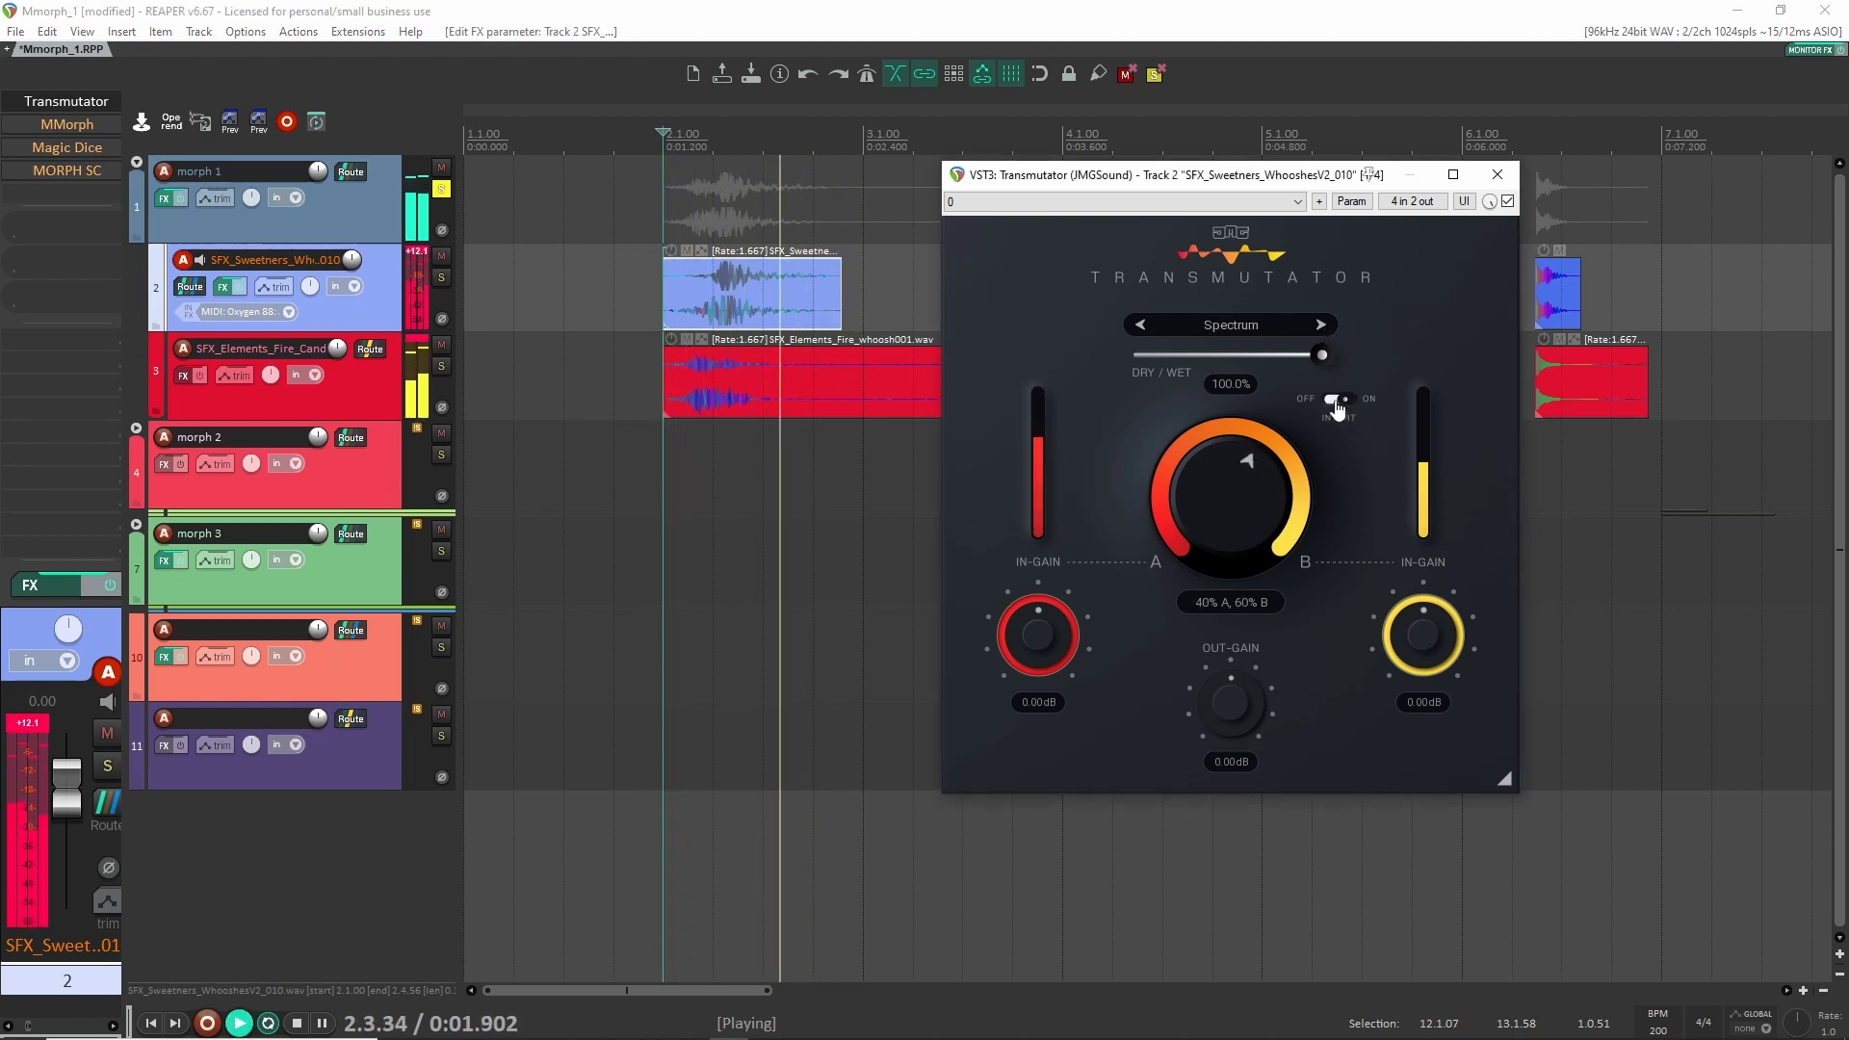
pyautogui.click(1338, 403)
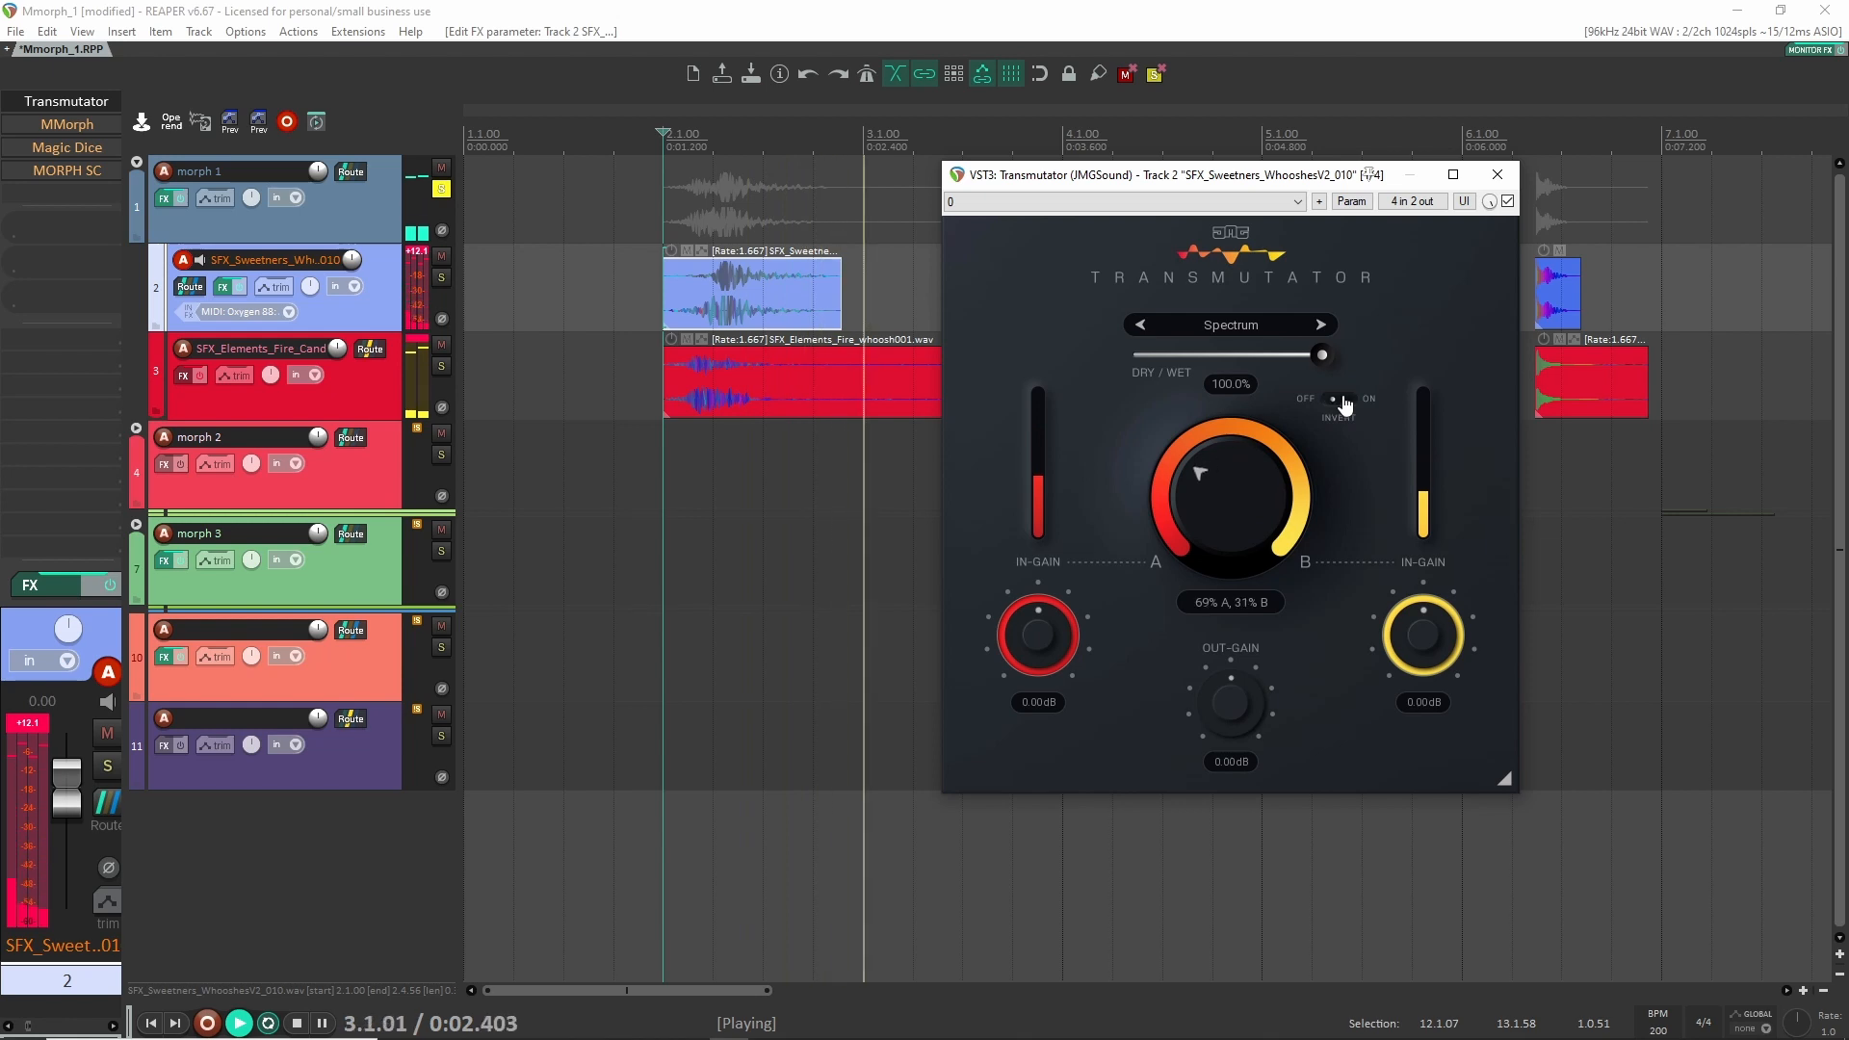
# Switch Transmutator to Morph mode, turn Invert off and audition the whooshes.
pyautogui.click(1321, 325)
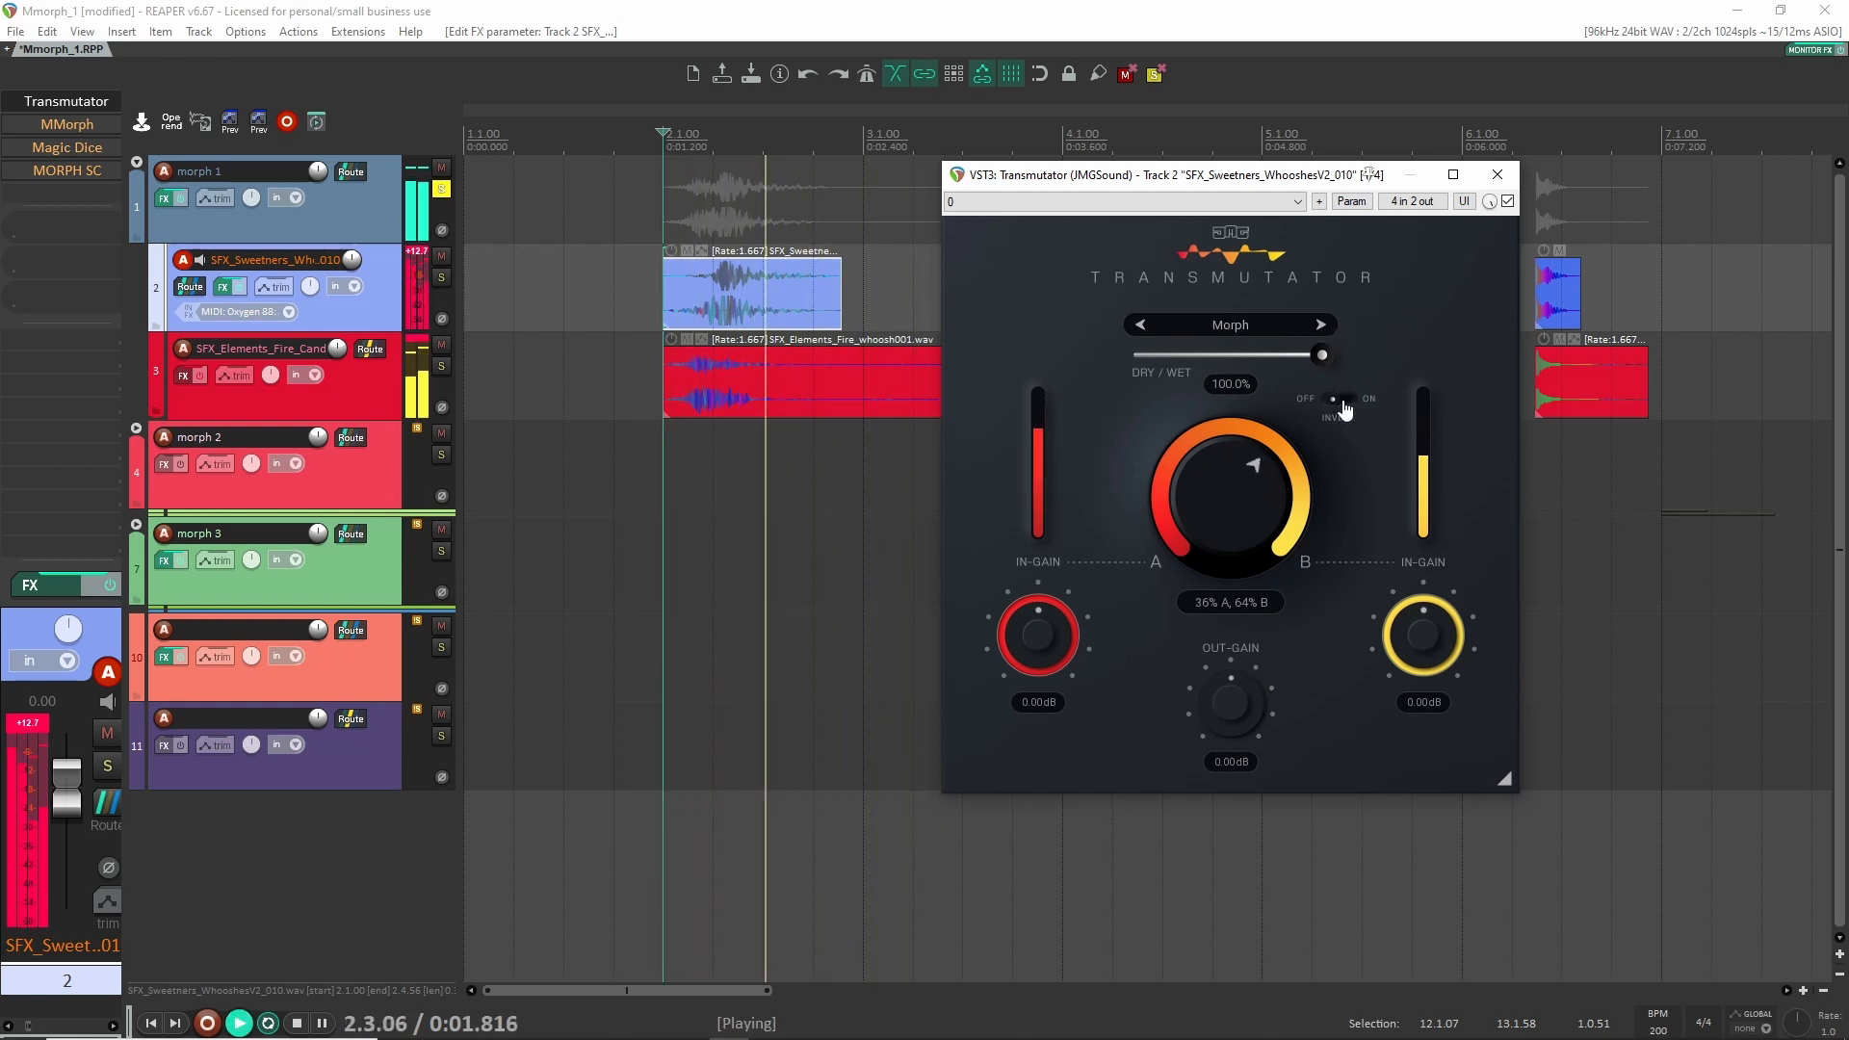
pyautogui.click(1340, 400)
pyautogui.press('space')
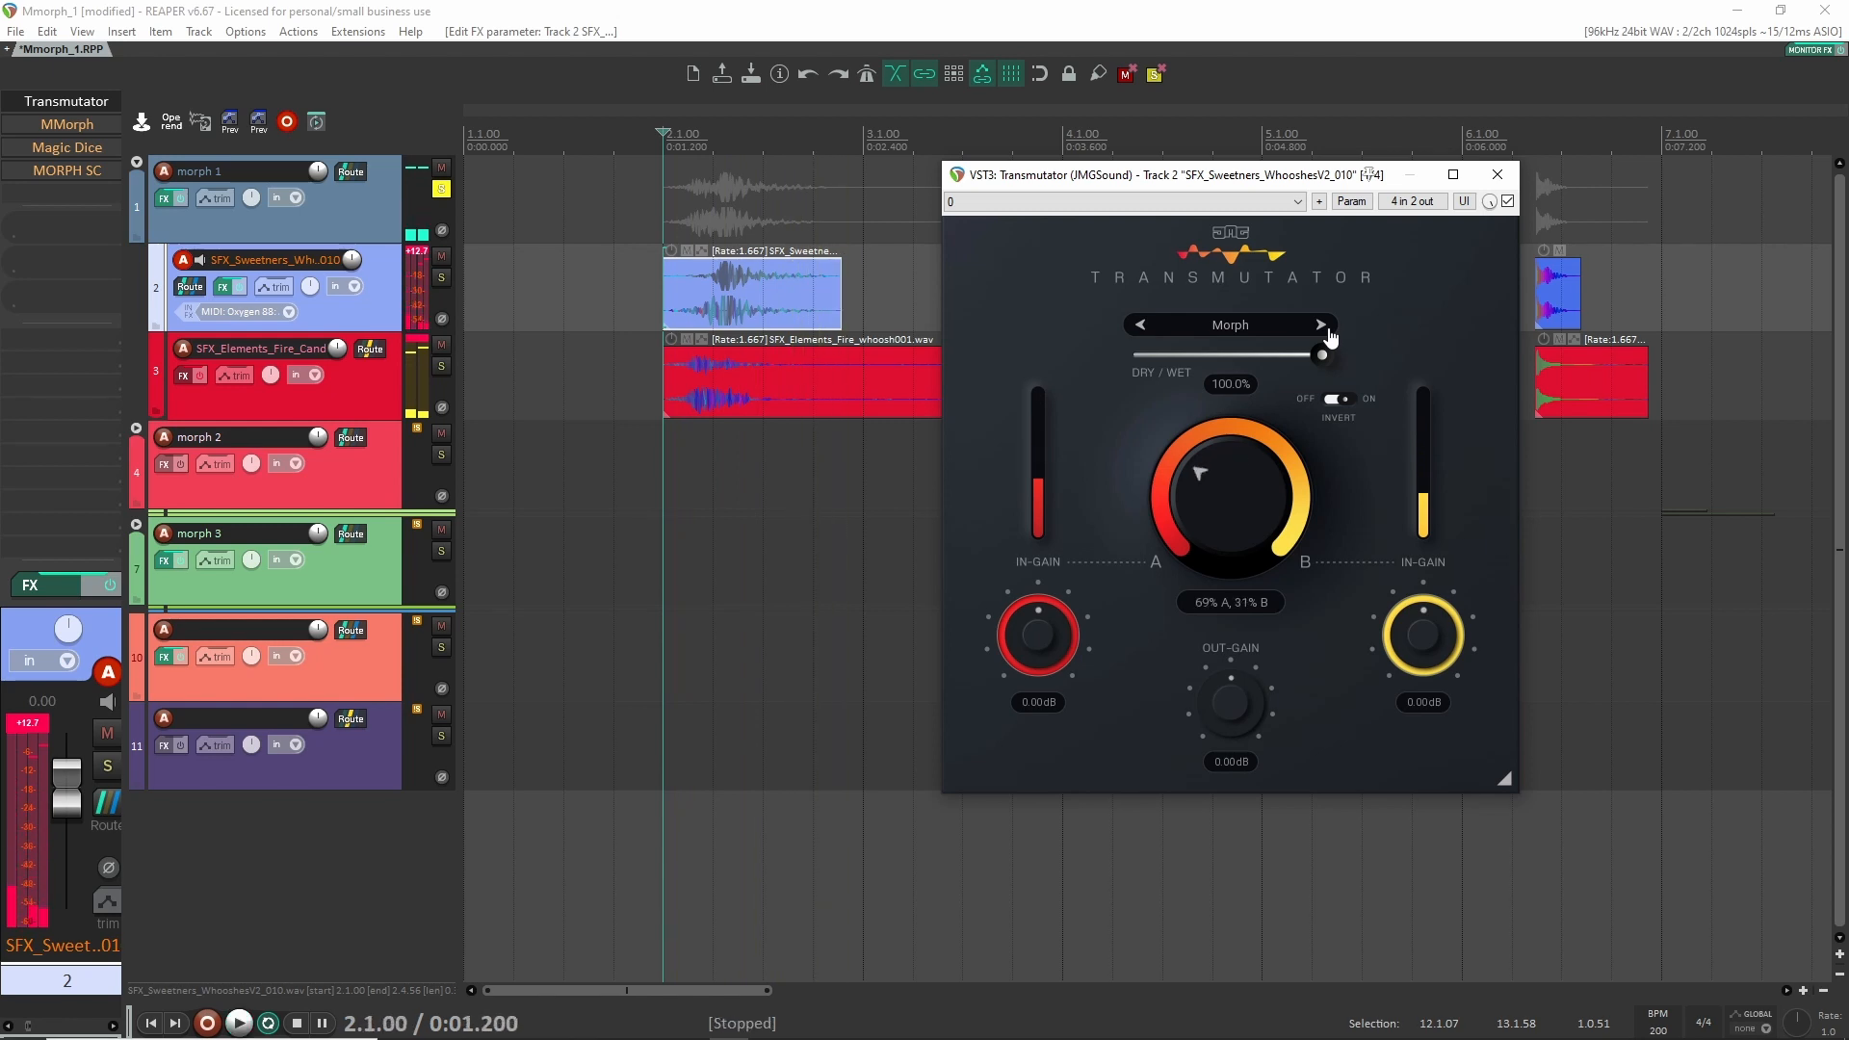
pyautogui.press('space')
pyautogui.press('space')
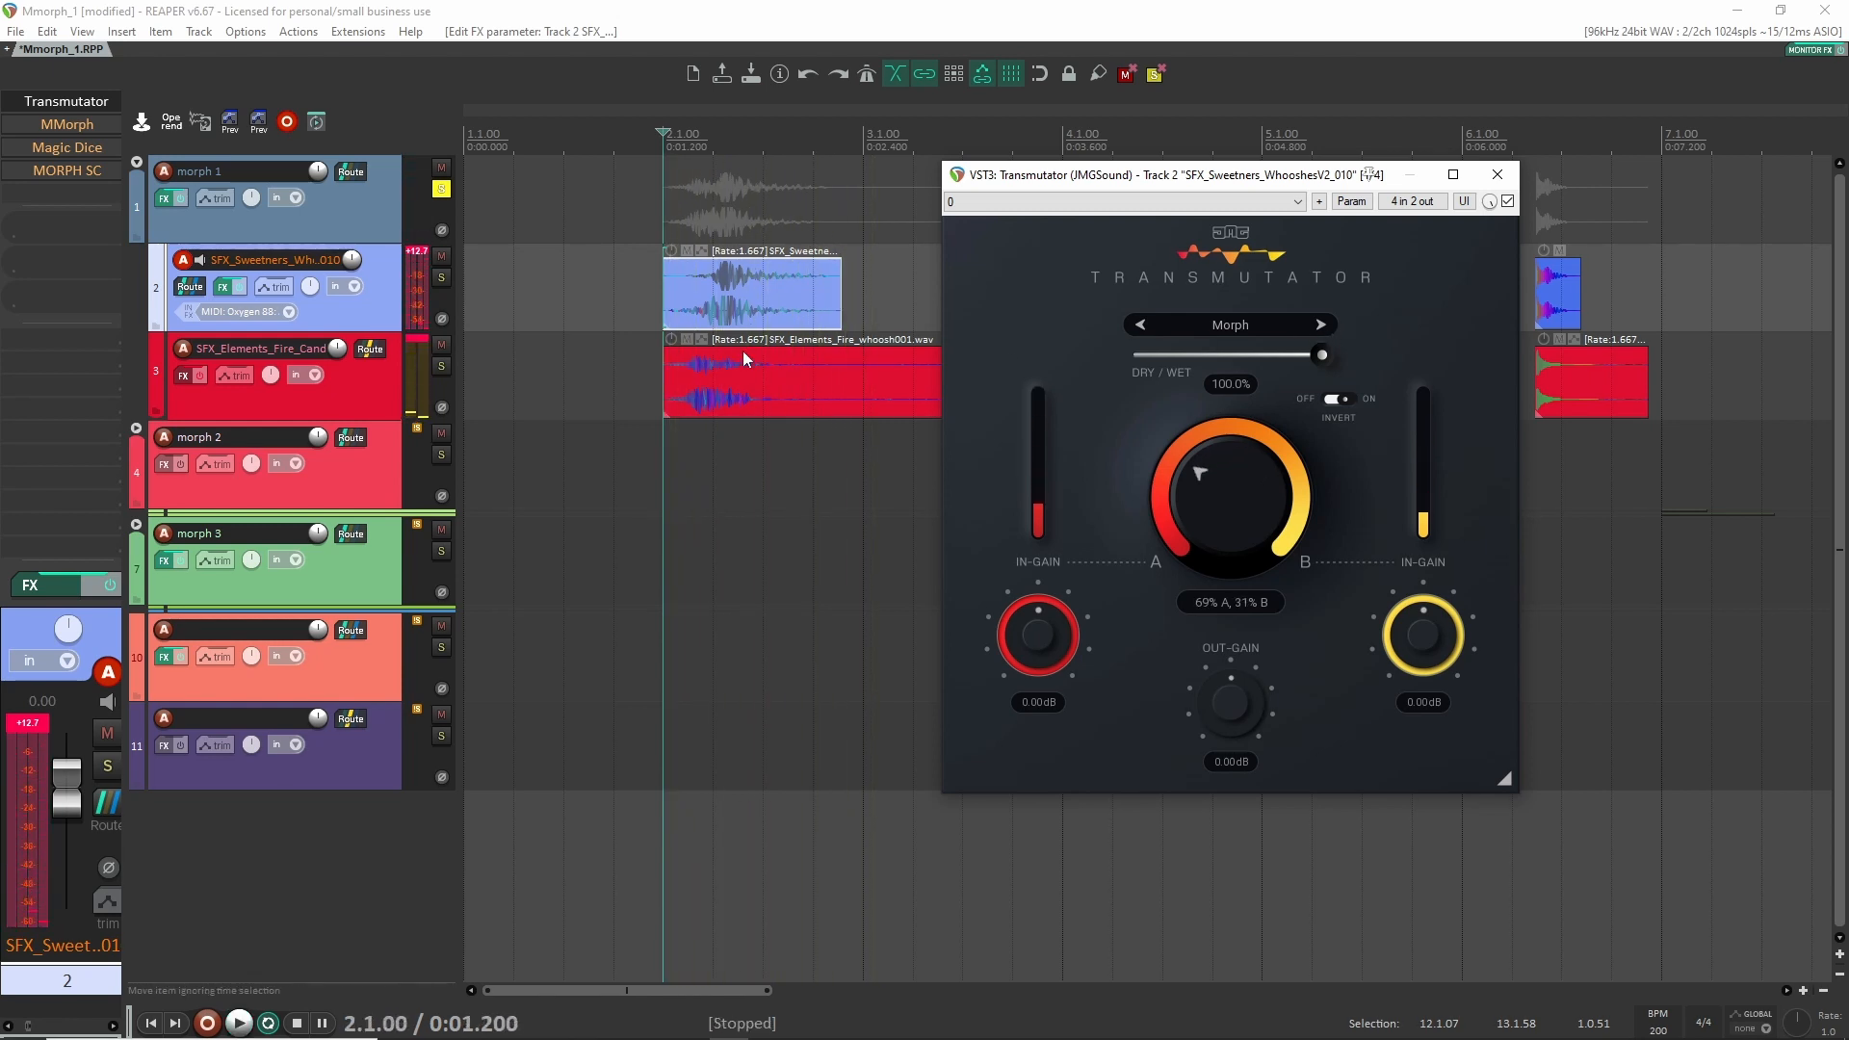
# Enable Magic Dice on the SFX_Sweetners track, review its plugin window and play the whooshes through both effects.
pyautogui.click(109, 130)
pyautogui.click(81, 154)
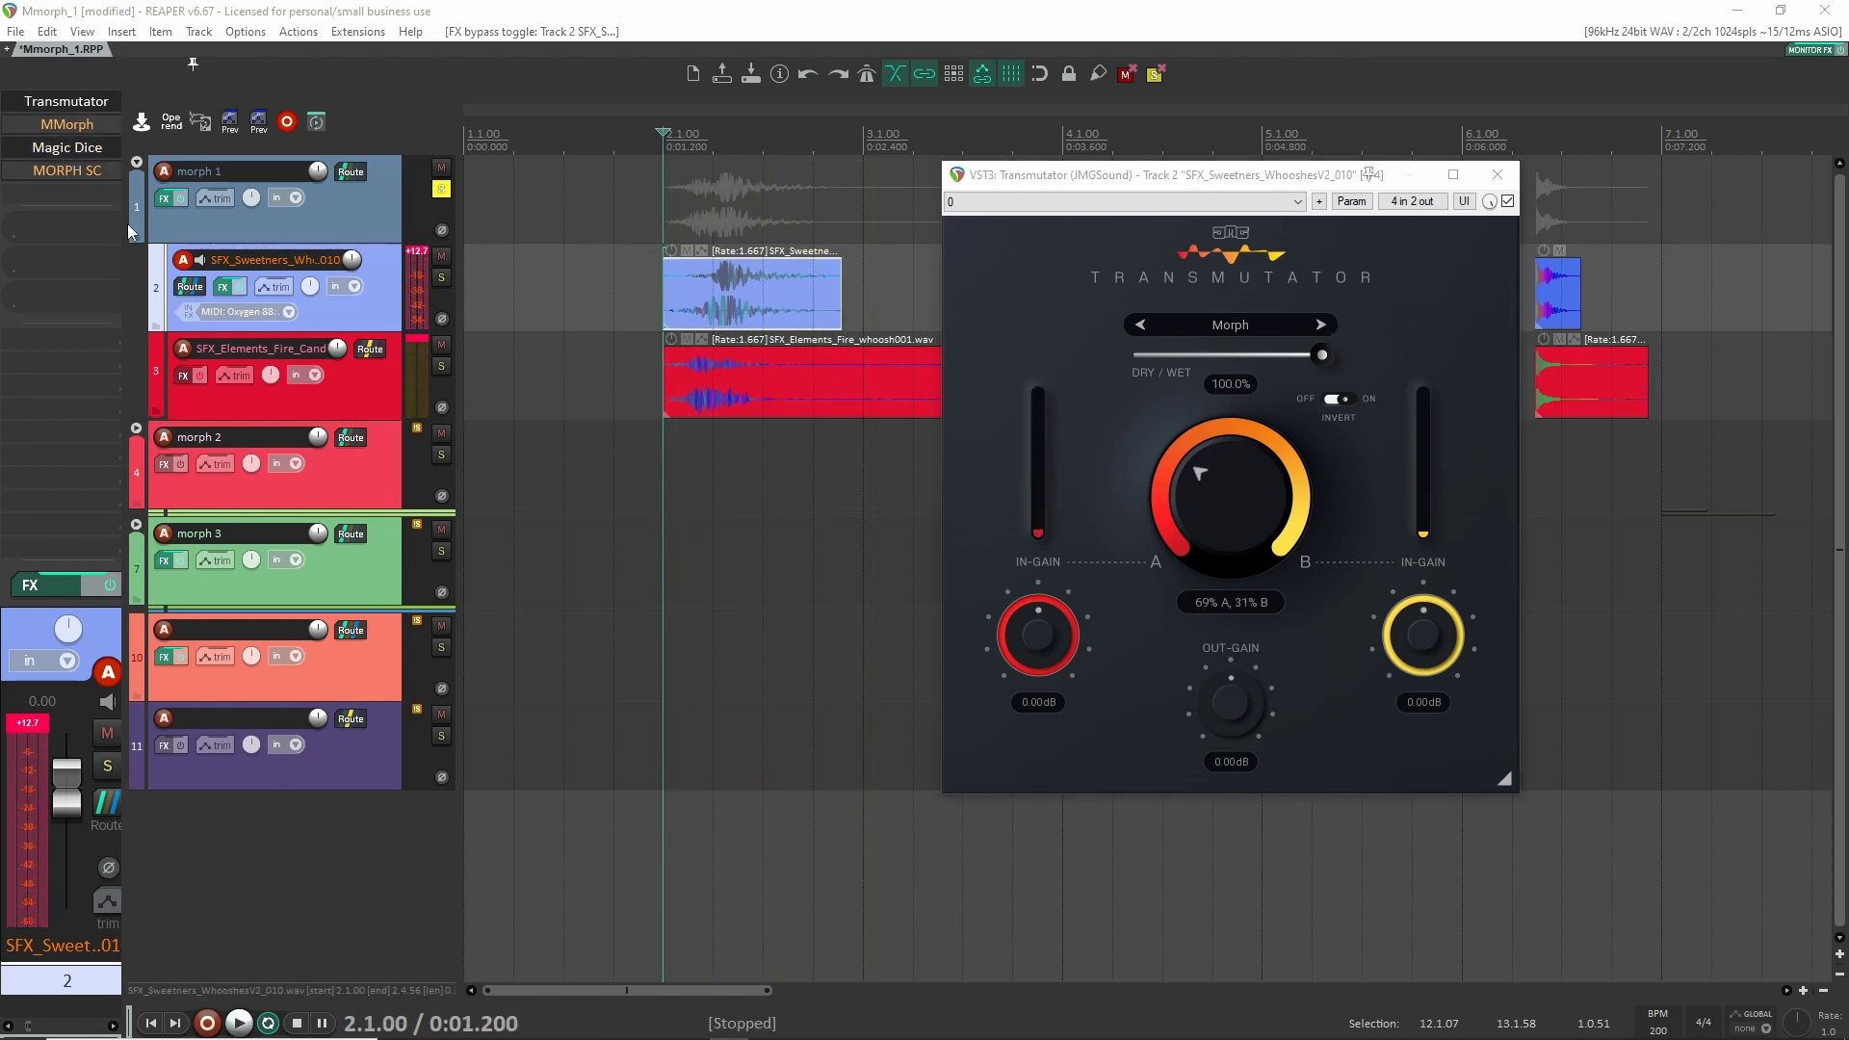
pyautogui.moveTo(141, 72); pyautogui.dragTo(617, 226)
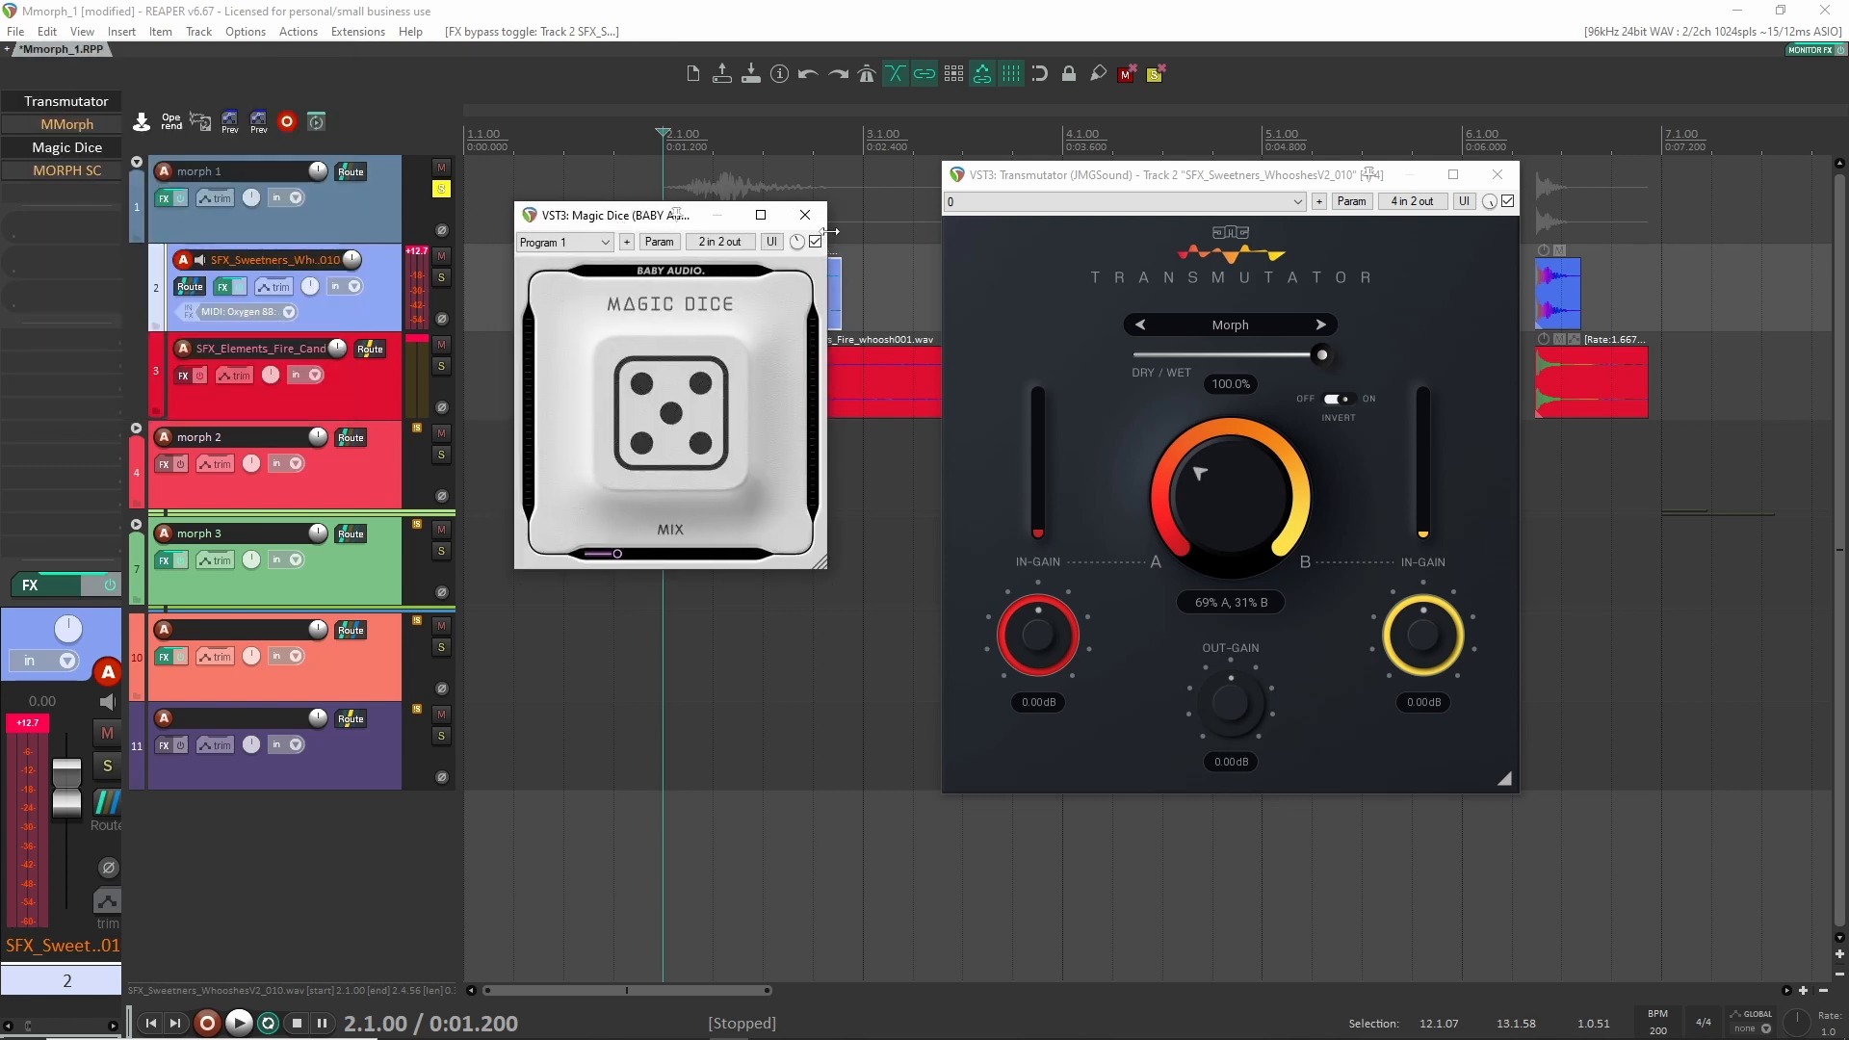
pyautogui.click(819, 209)
pyautogui.press('space')
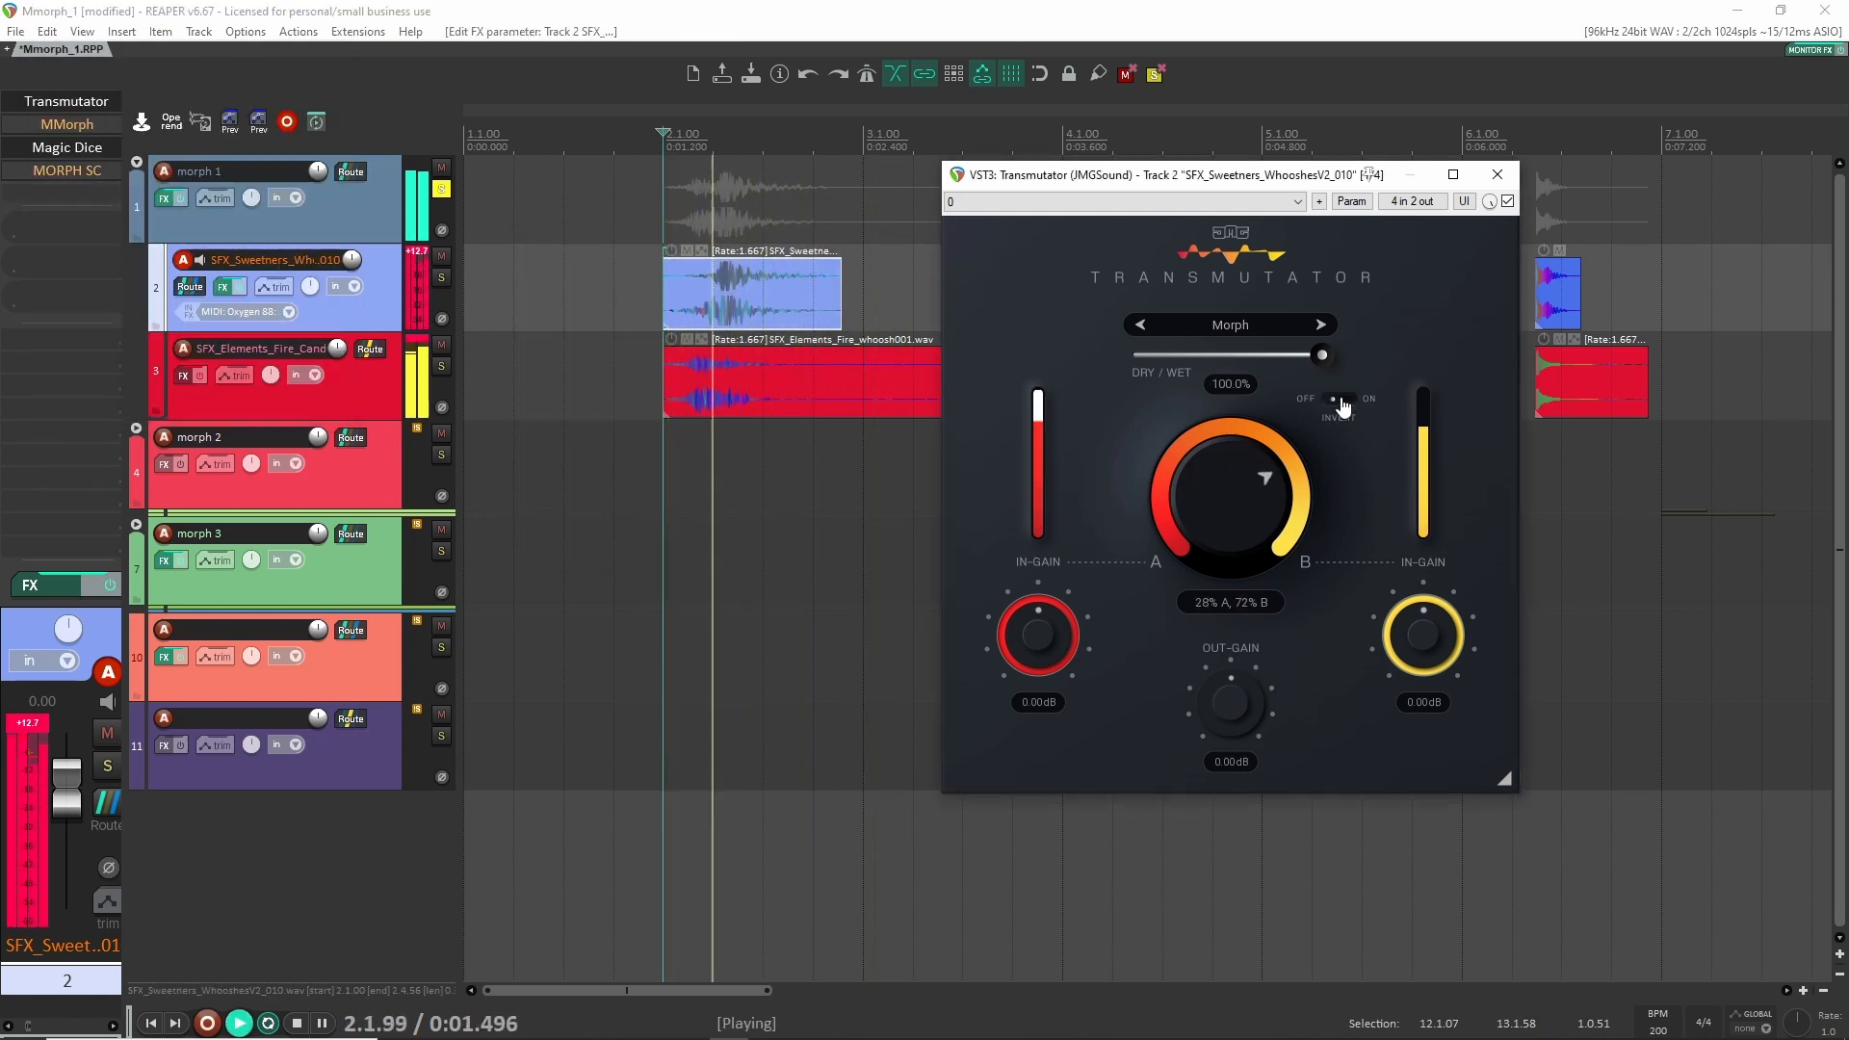
# Switch Transmutator to Stereo mode and compare playback of the whooshes with Invert off and on.
pyautogui.press('space')
pyautogui.click(1323, 332)
pyautogui.press('space')
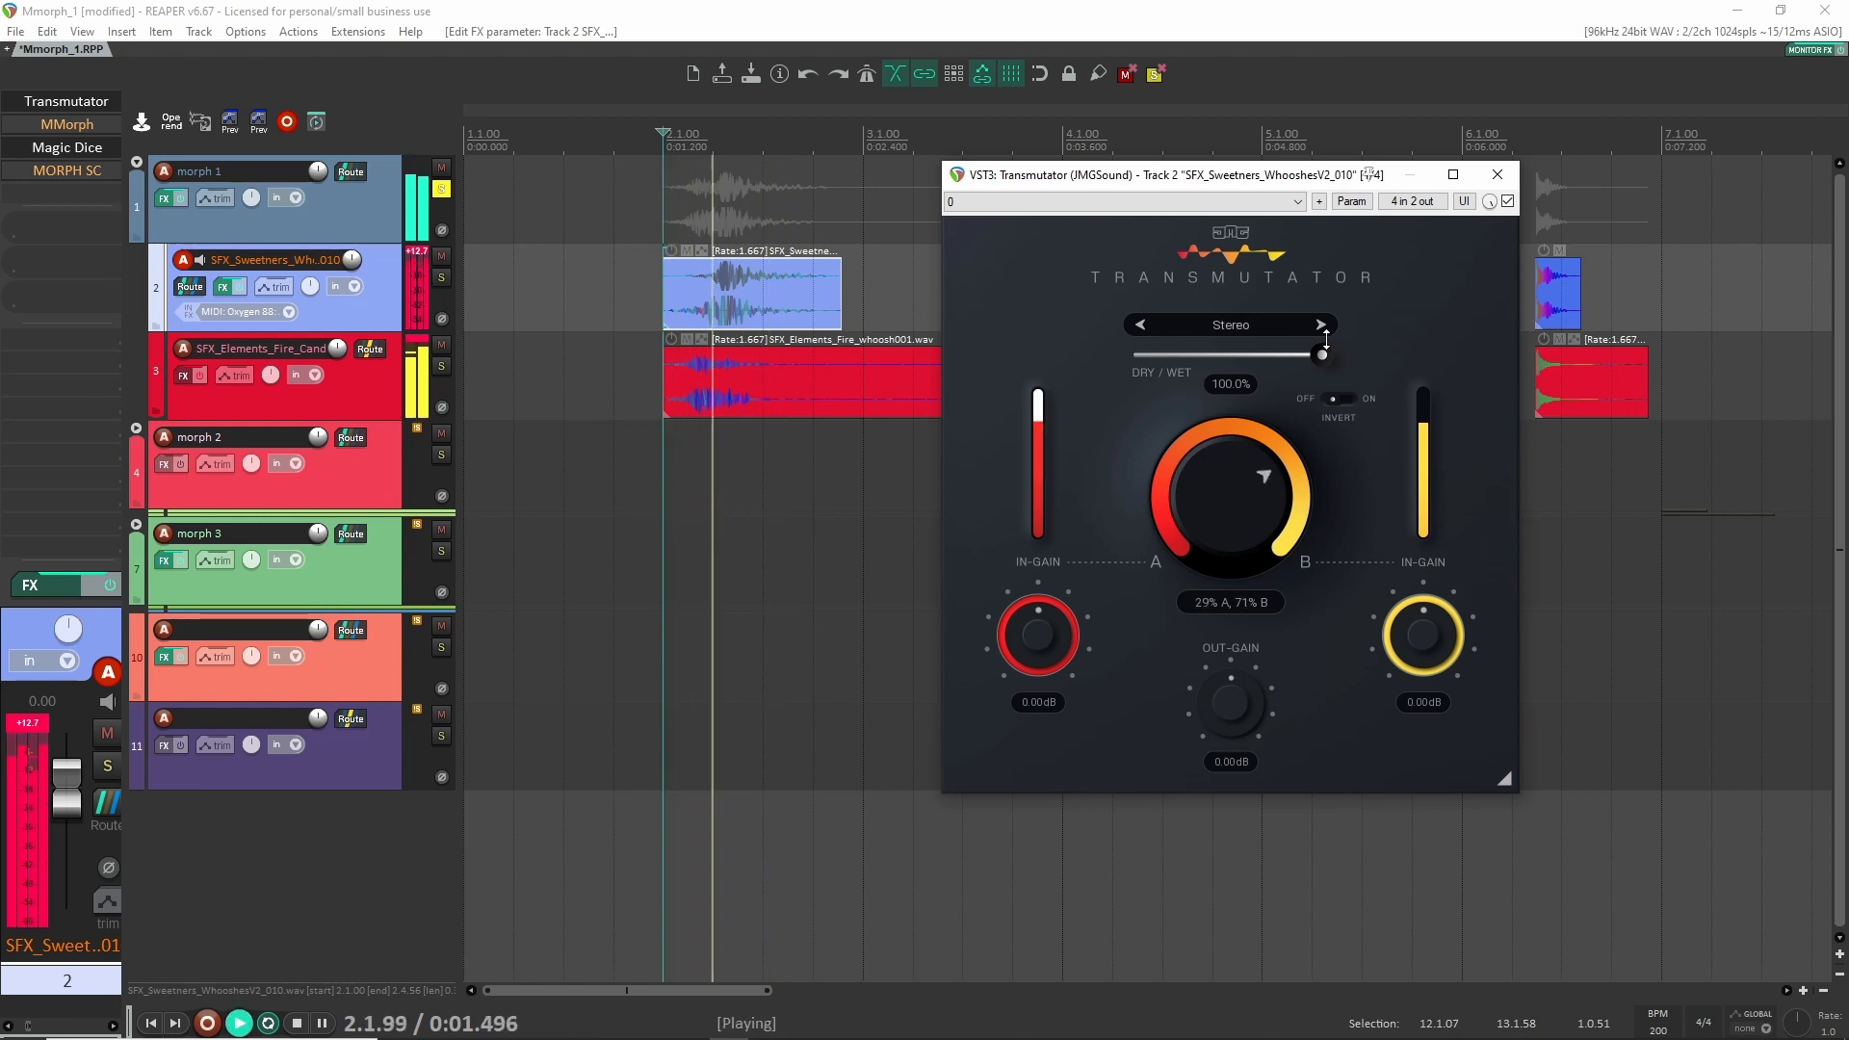
pyautogui.press('space')
pyautogui.click(1335, 401)
pyautogui.press('space')
pyautogui.press('space')
# Step Transmutator through its modes from Pan to Dynamics with Invert on, auditioning the whooshes.
pyautogui.click(1323, 328)
pyautogui.press('space')
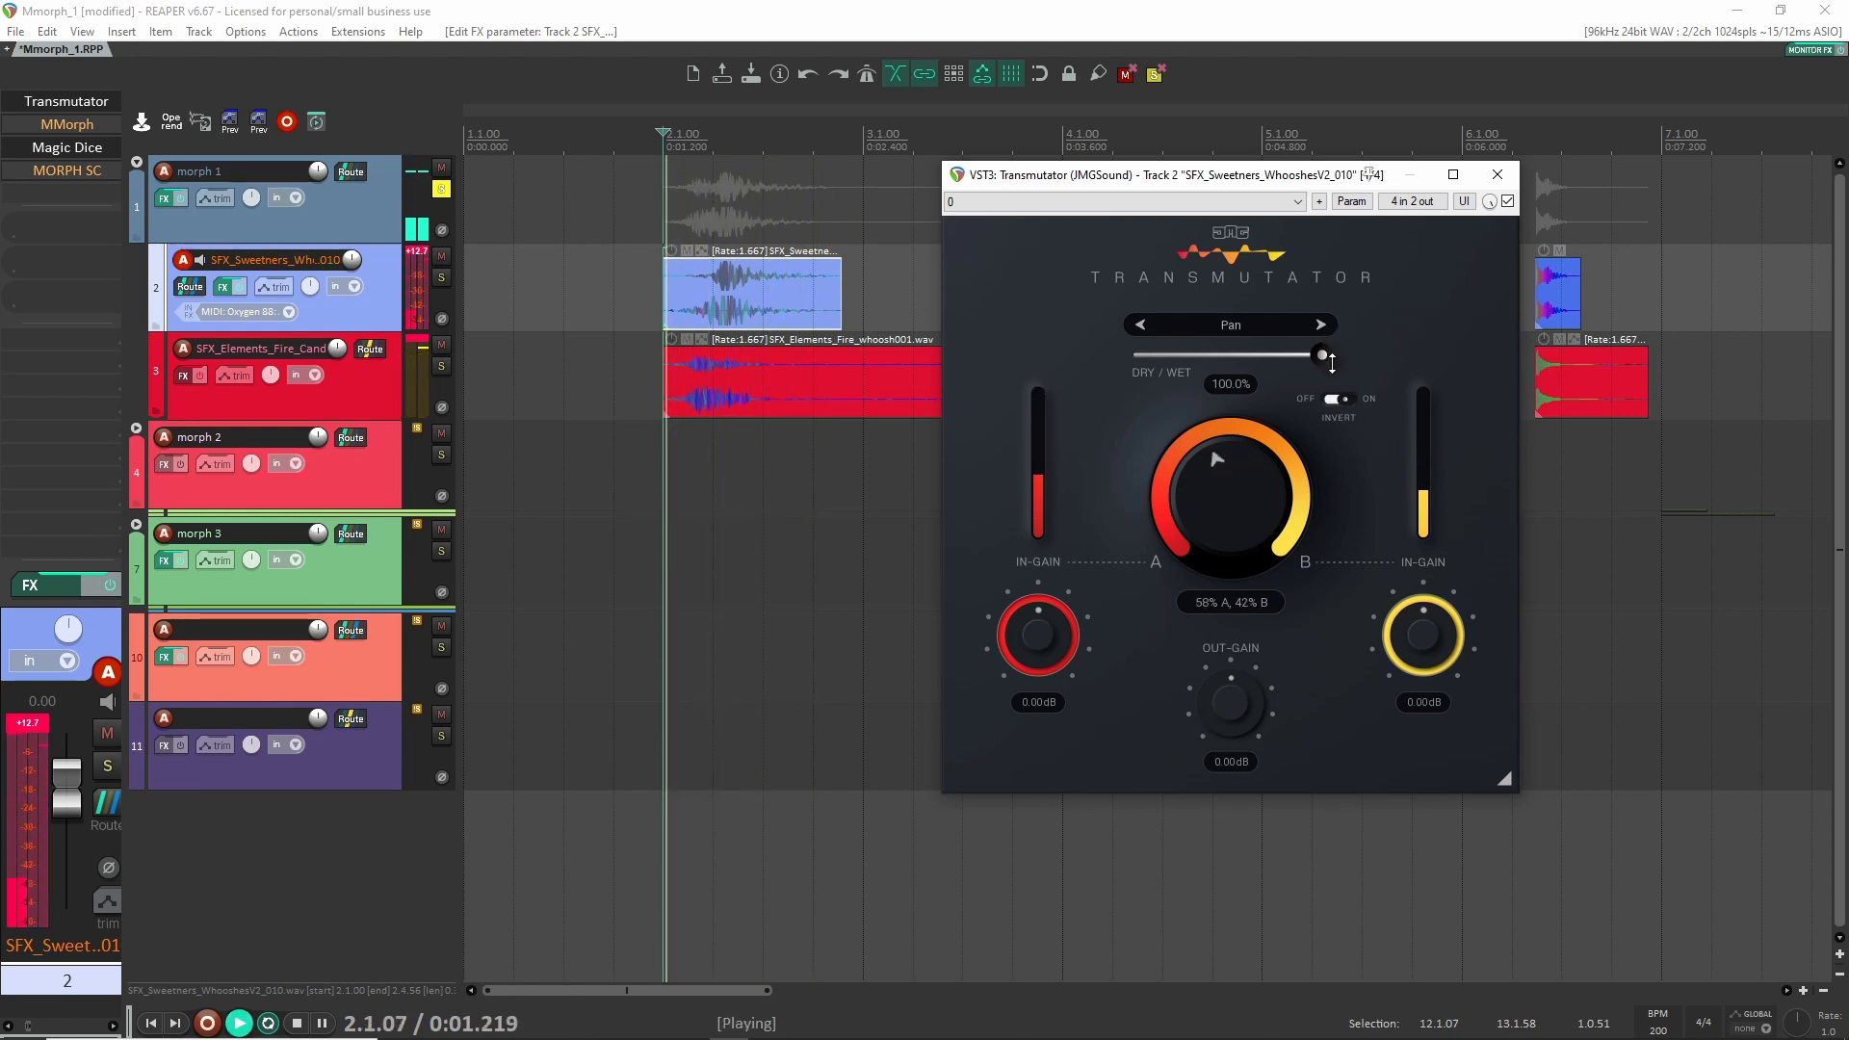
pyautogui.click(1321, 329)
pyautogui.press('space')
pyautogui.press('space')
pyautogui.click(1320, 326)
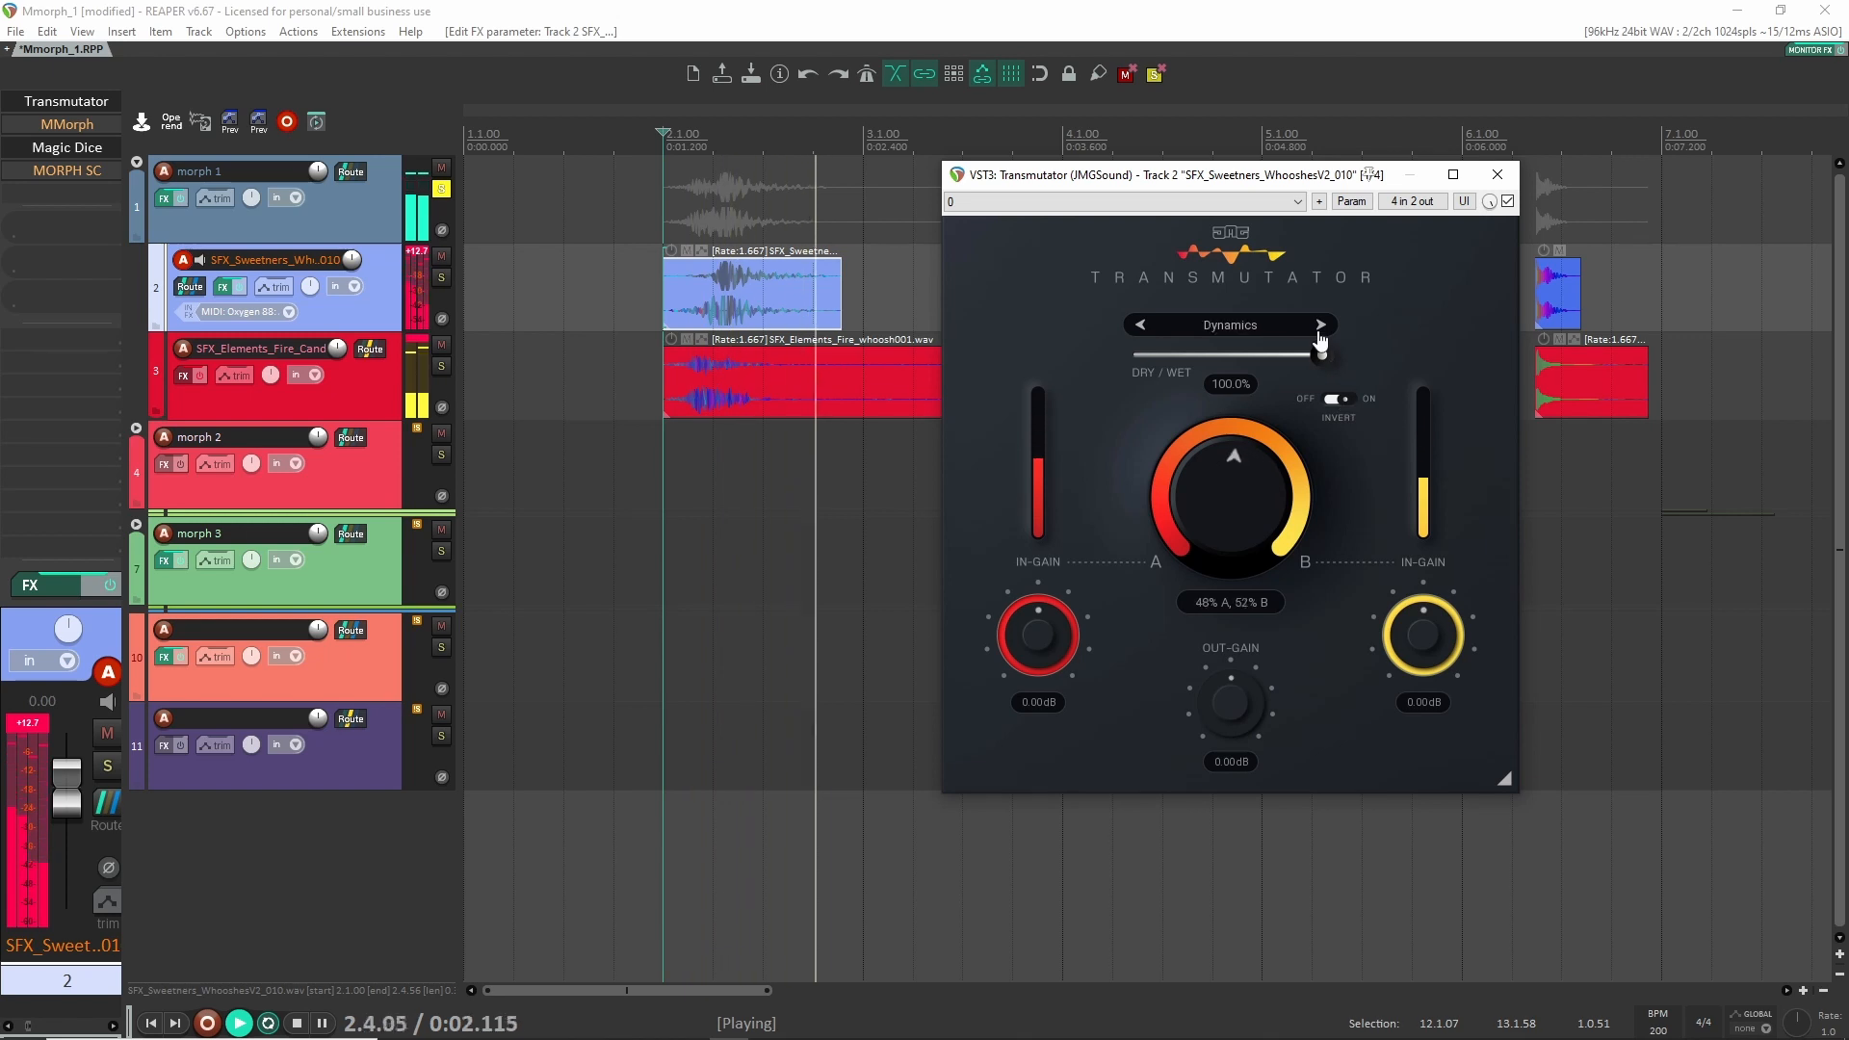
pyautogui.press('space')
# Switch Transmutator to Follower mode, turn Invert off and audition the whooshes.
pyautogui.click(1320, 326)
pyautogui.press('space')
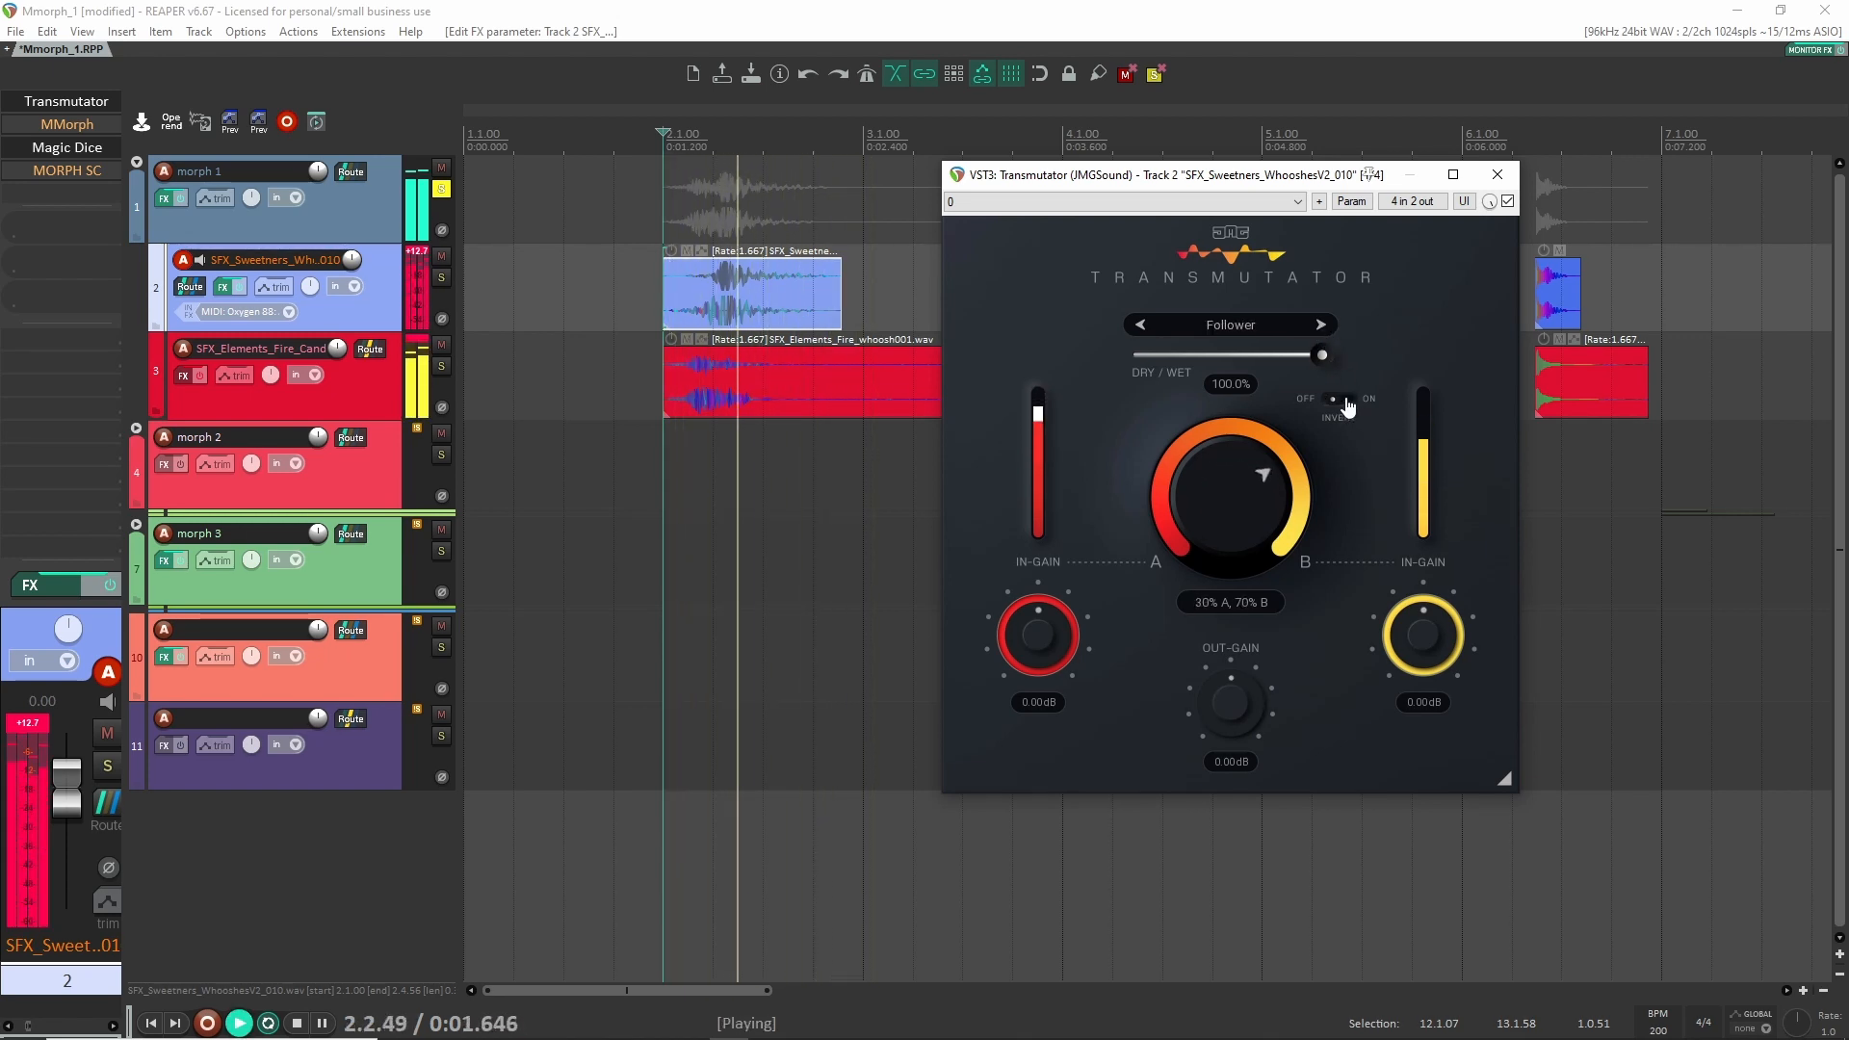
pyautogui.press('space')
pyautogui.press('space')
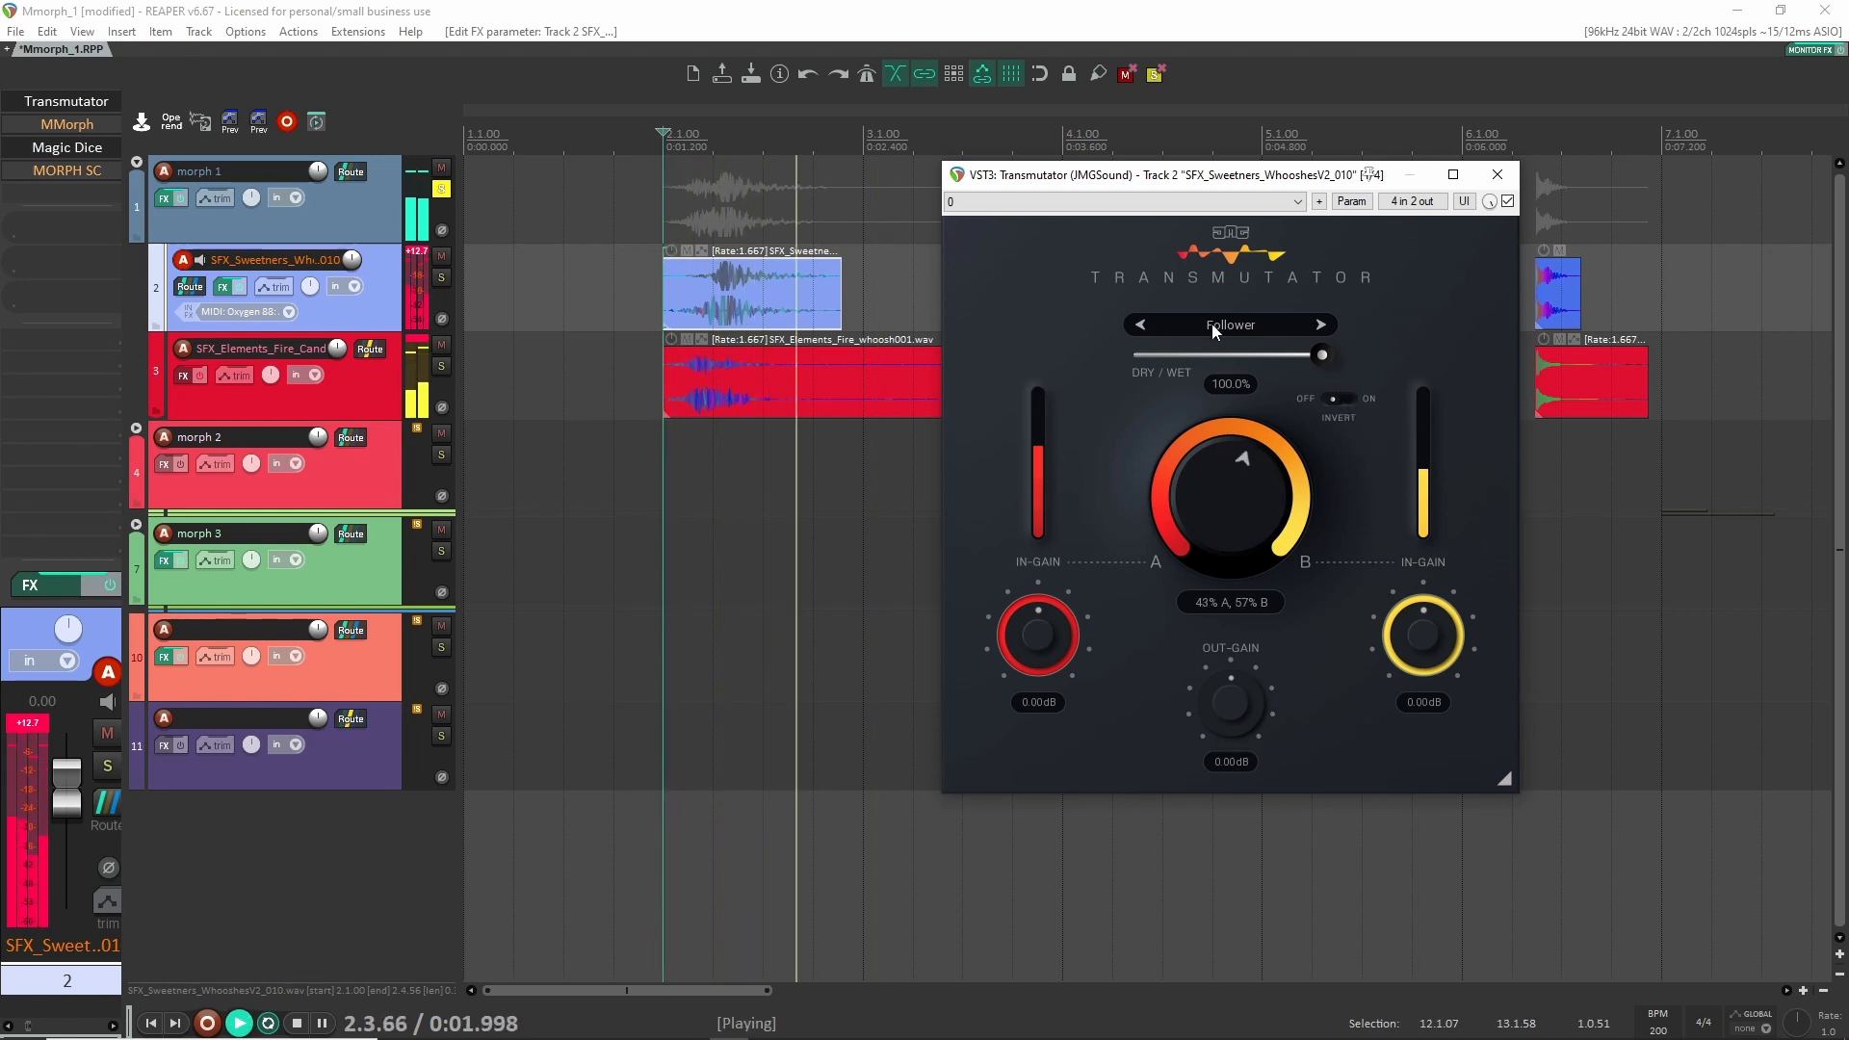
# Return Transmutator to Morph mode, turn Invert on and audition the whooshes.
pyautogui.click(1141, 326)
pyautogui.press('space')
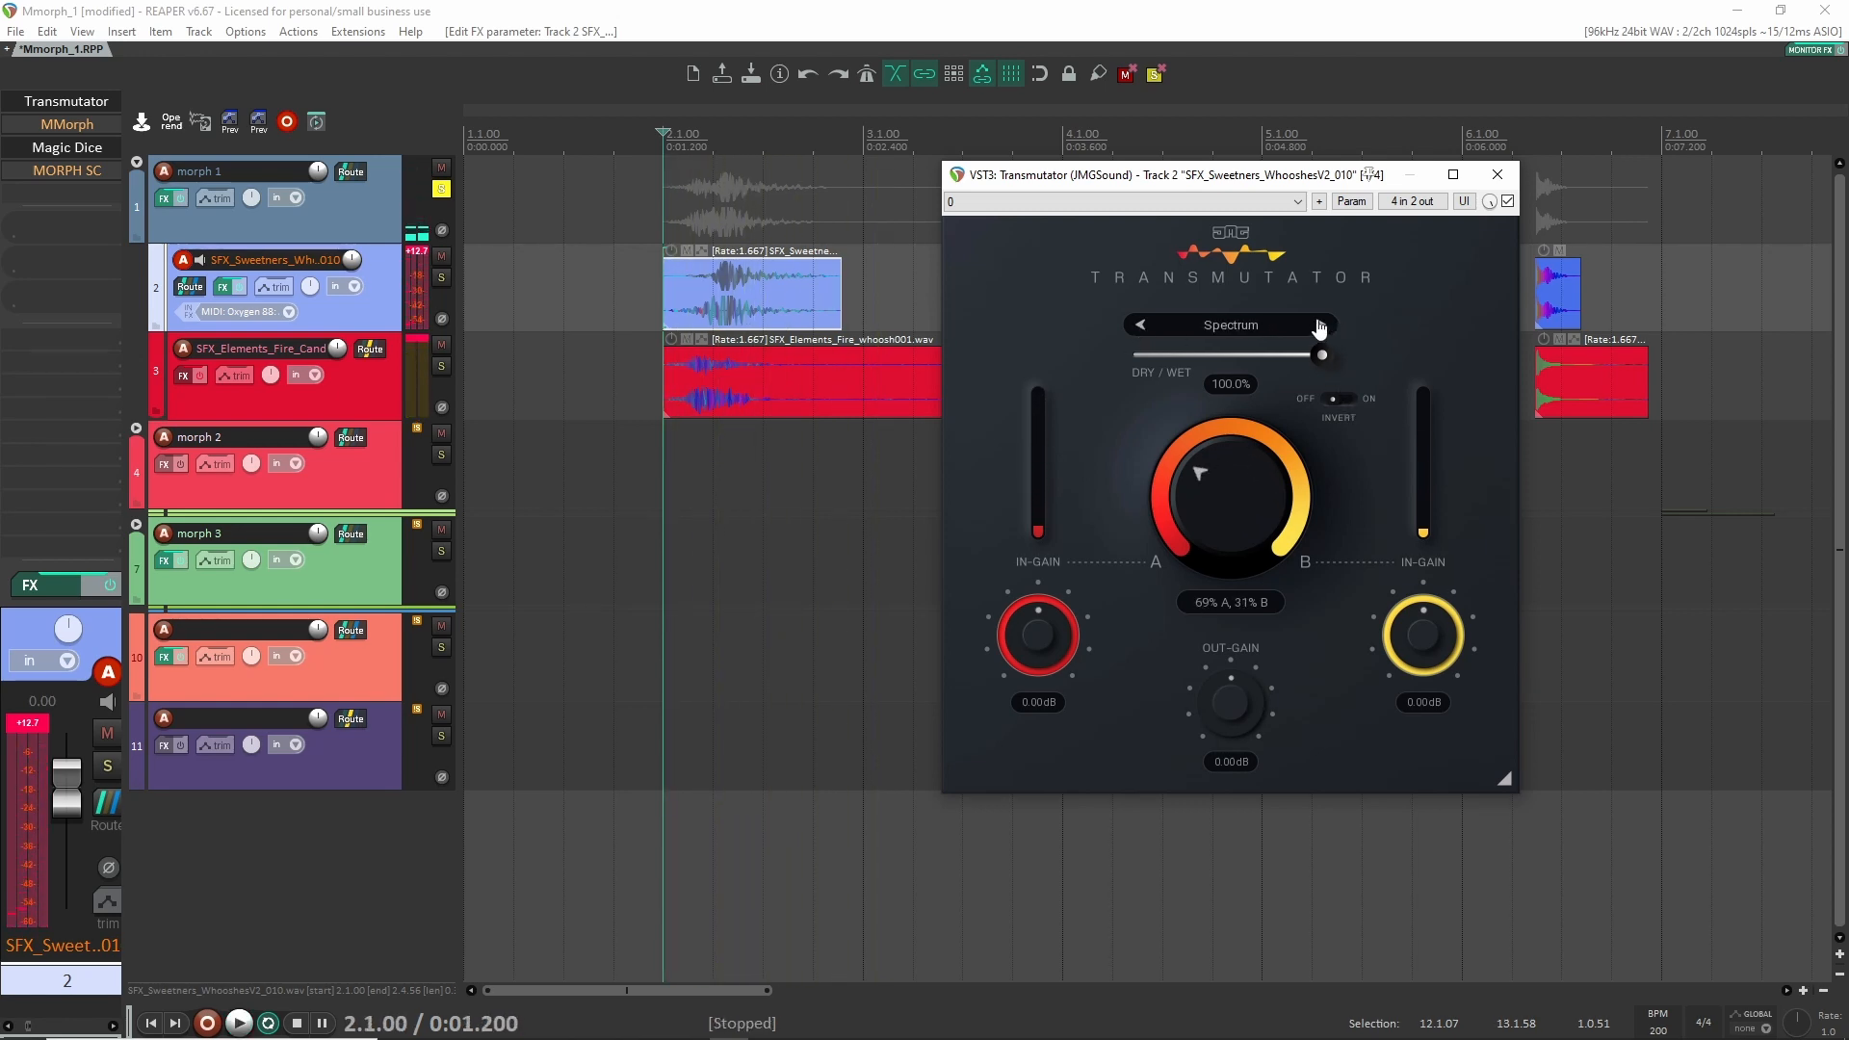
pyautogui.click(1319, 325)
pyautogui.press('space')
pyautogui.click(1339, 399)
pyautogui.press('space')
pyautogui.press('space')
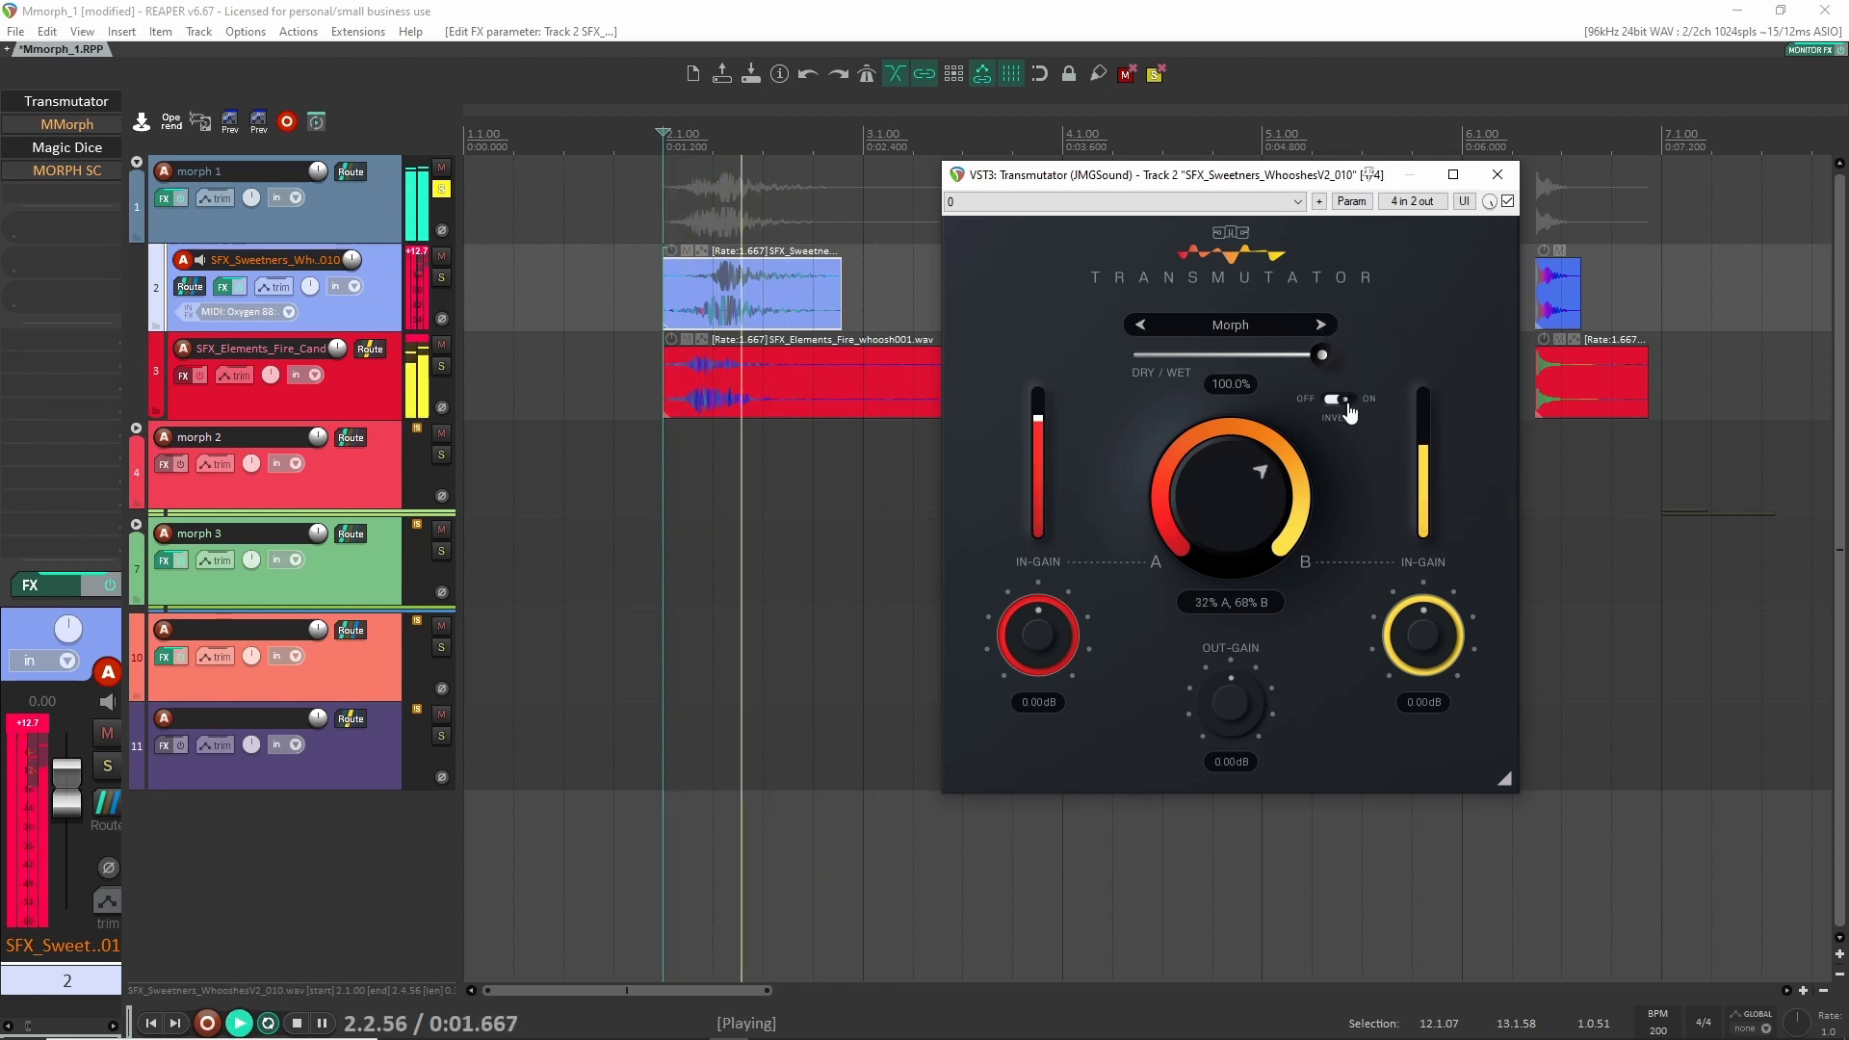
pyautogui.press('space')
pyautogui.press('space')
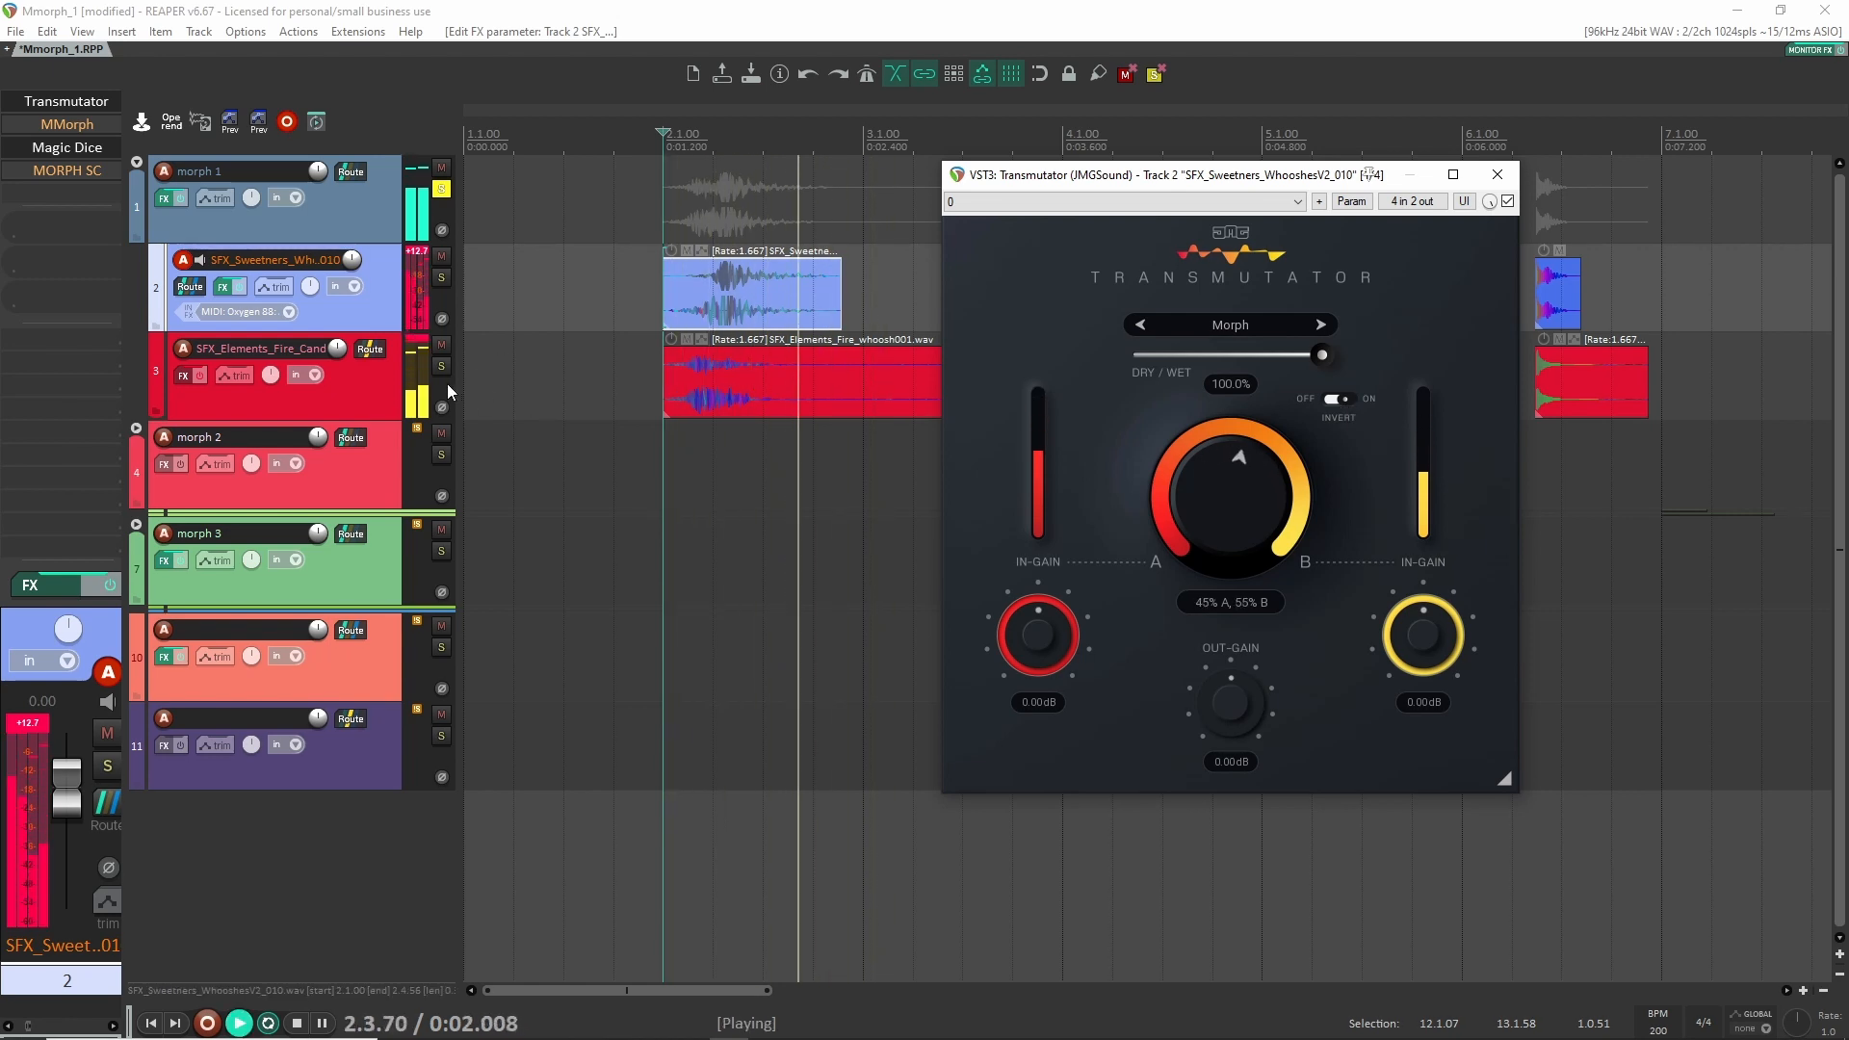
# Switch Transmutator to Filter mode, turn Invert off and audition the whooshes.
pyautogui.click(1142, 327)
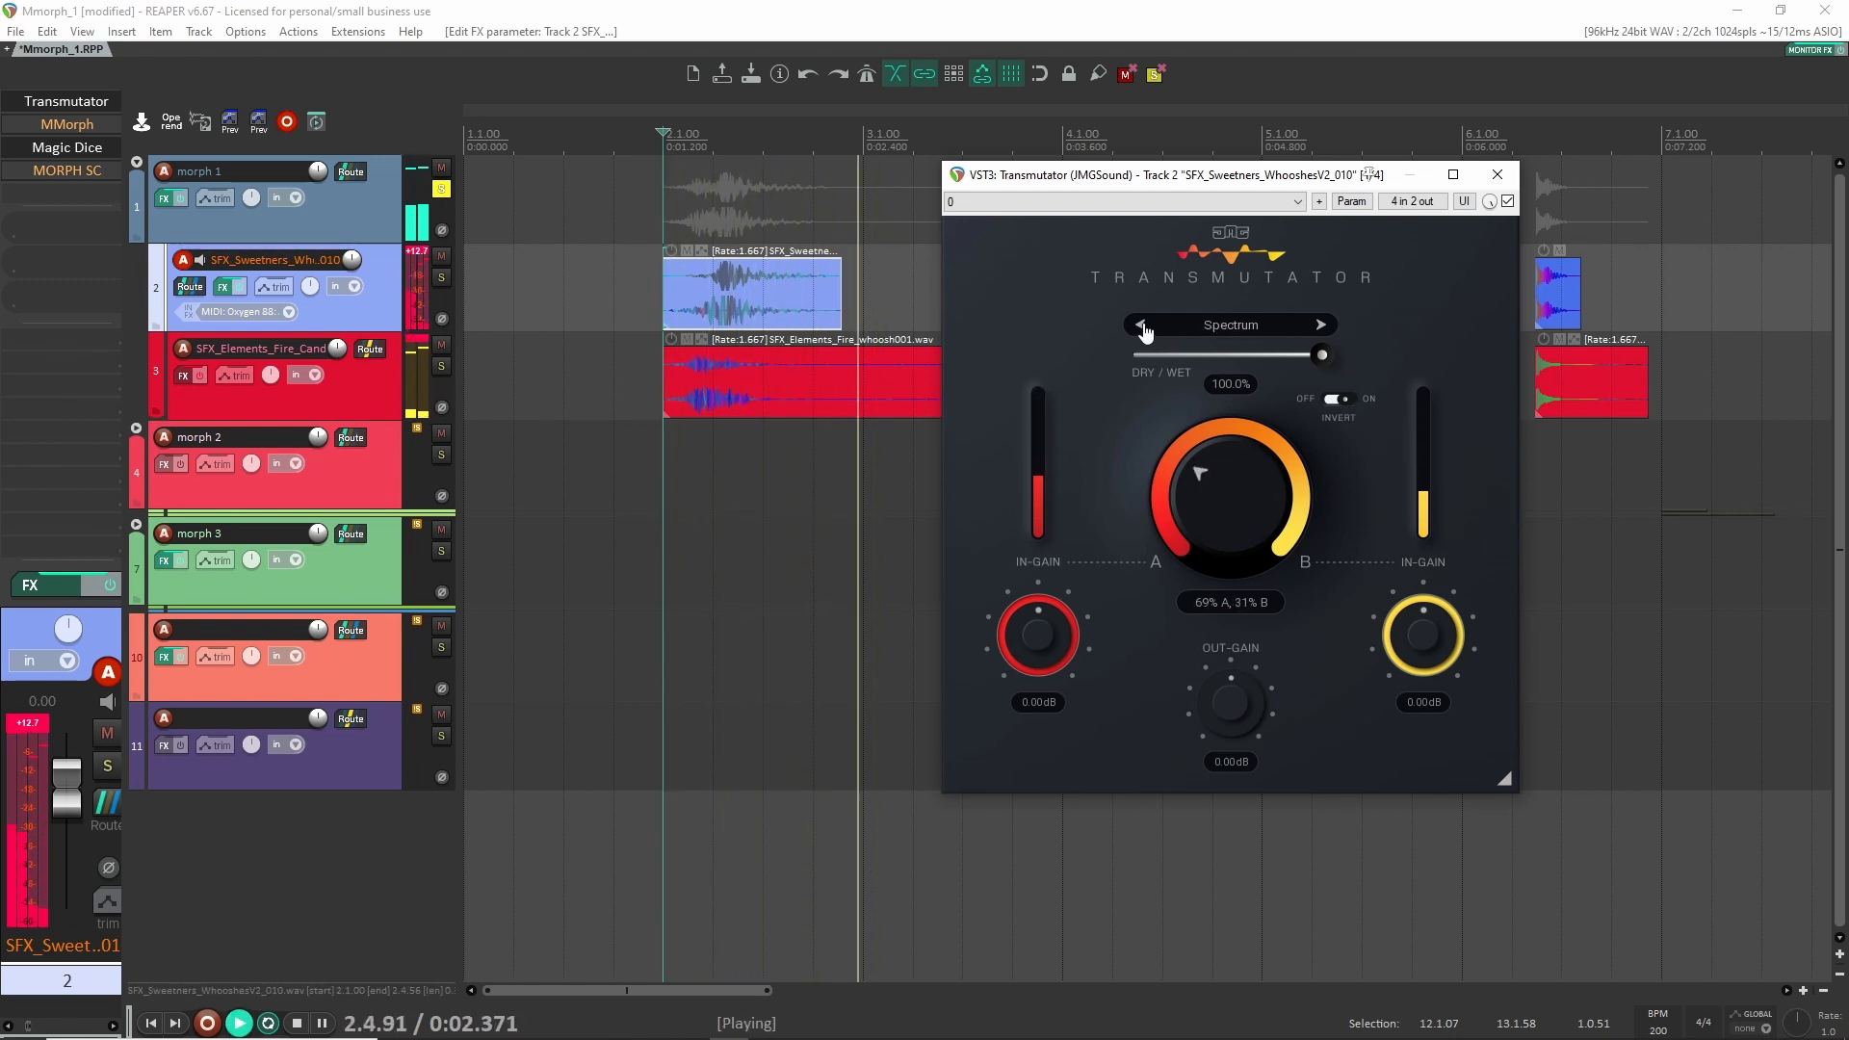
pyautogui.click(1143, 326)
pyautogui.press('space')
pyautogui.press('space')
pyautogui.click(1342, 401)
pyautogui.press('space')
pyautogui.press('space')
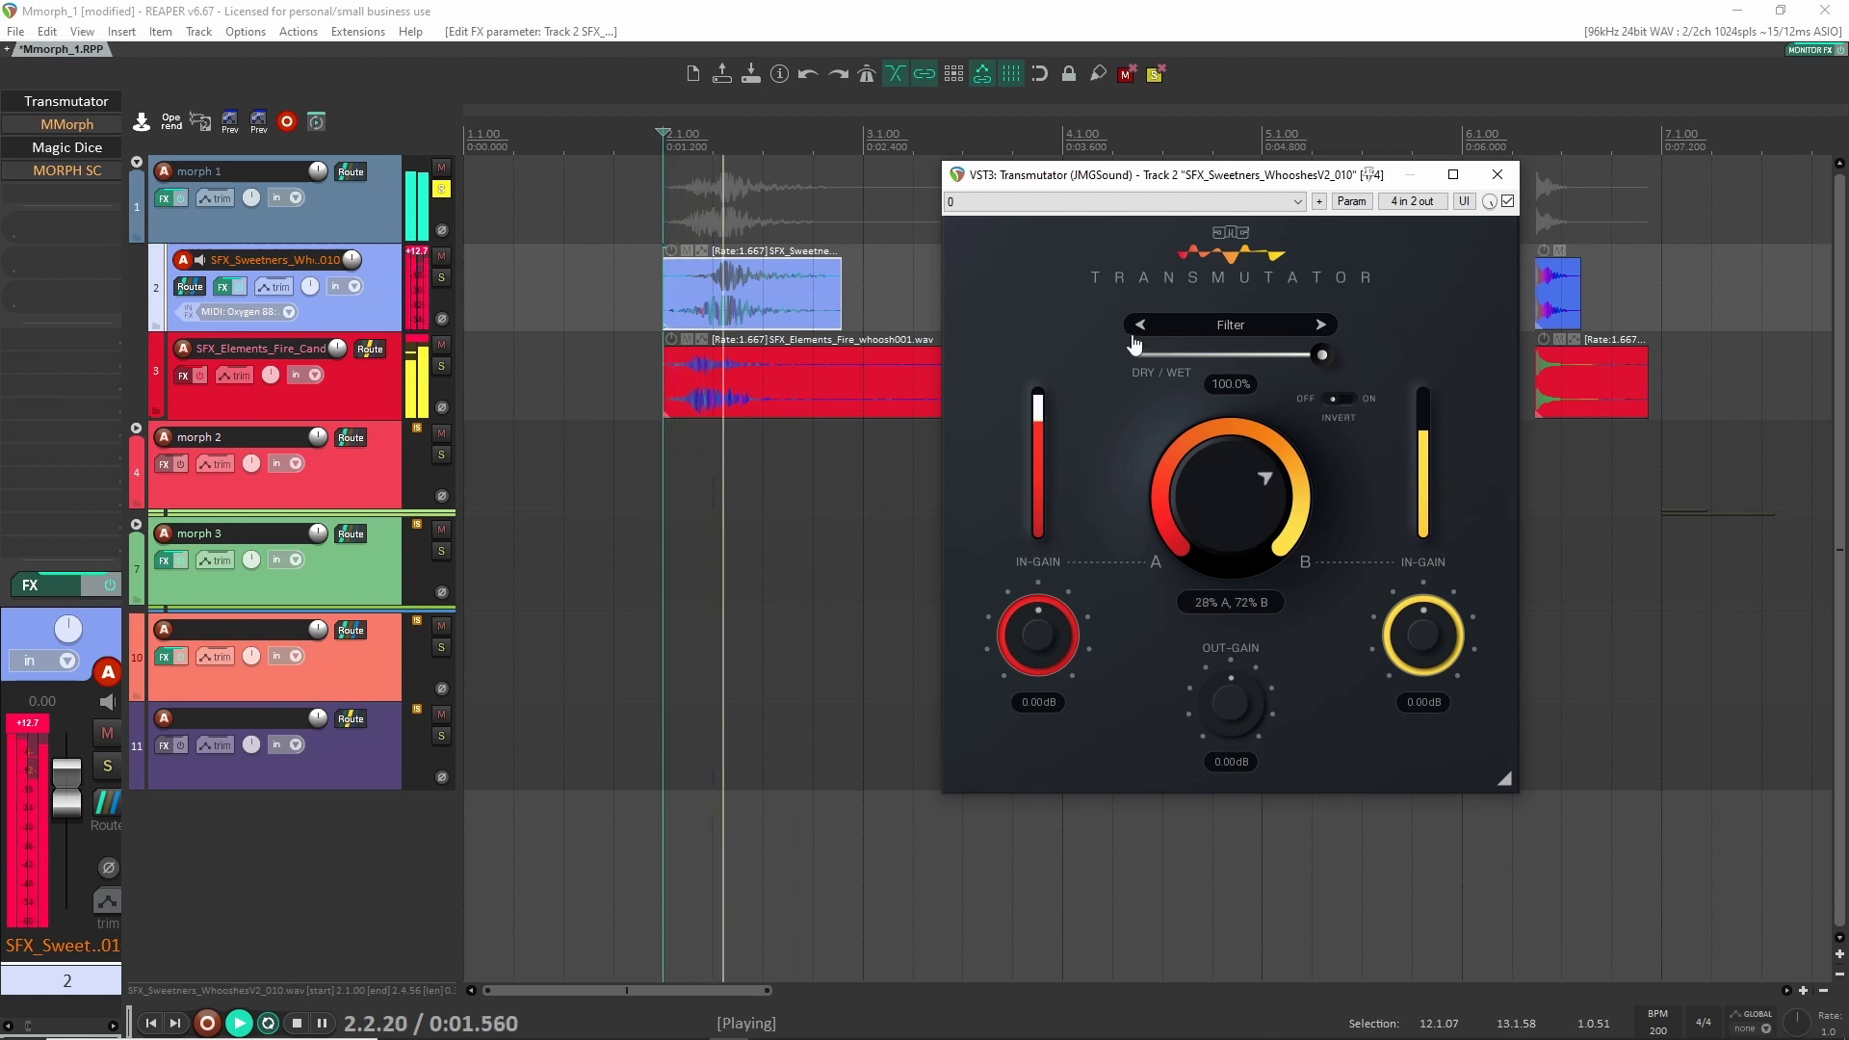
pyautogui.press('space')
# Bypass Transmutator on the SFX_Sweetners track, then enable MMorph and open its plugin window.
pyautogui.click(1500, 179)
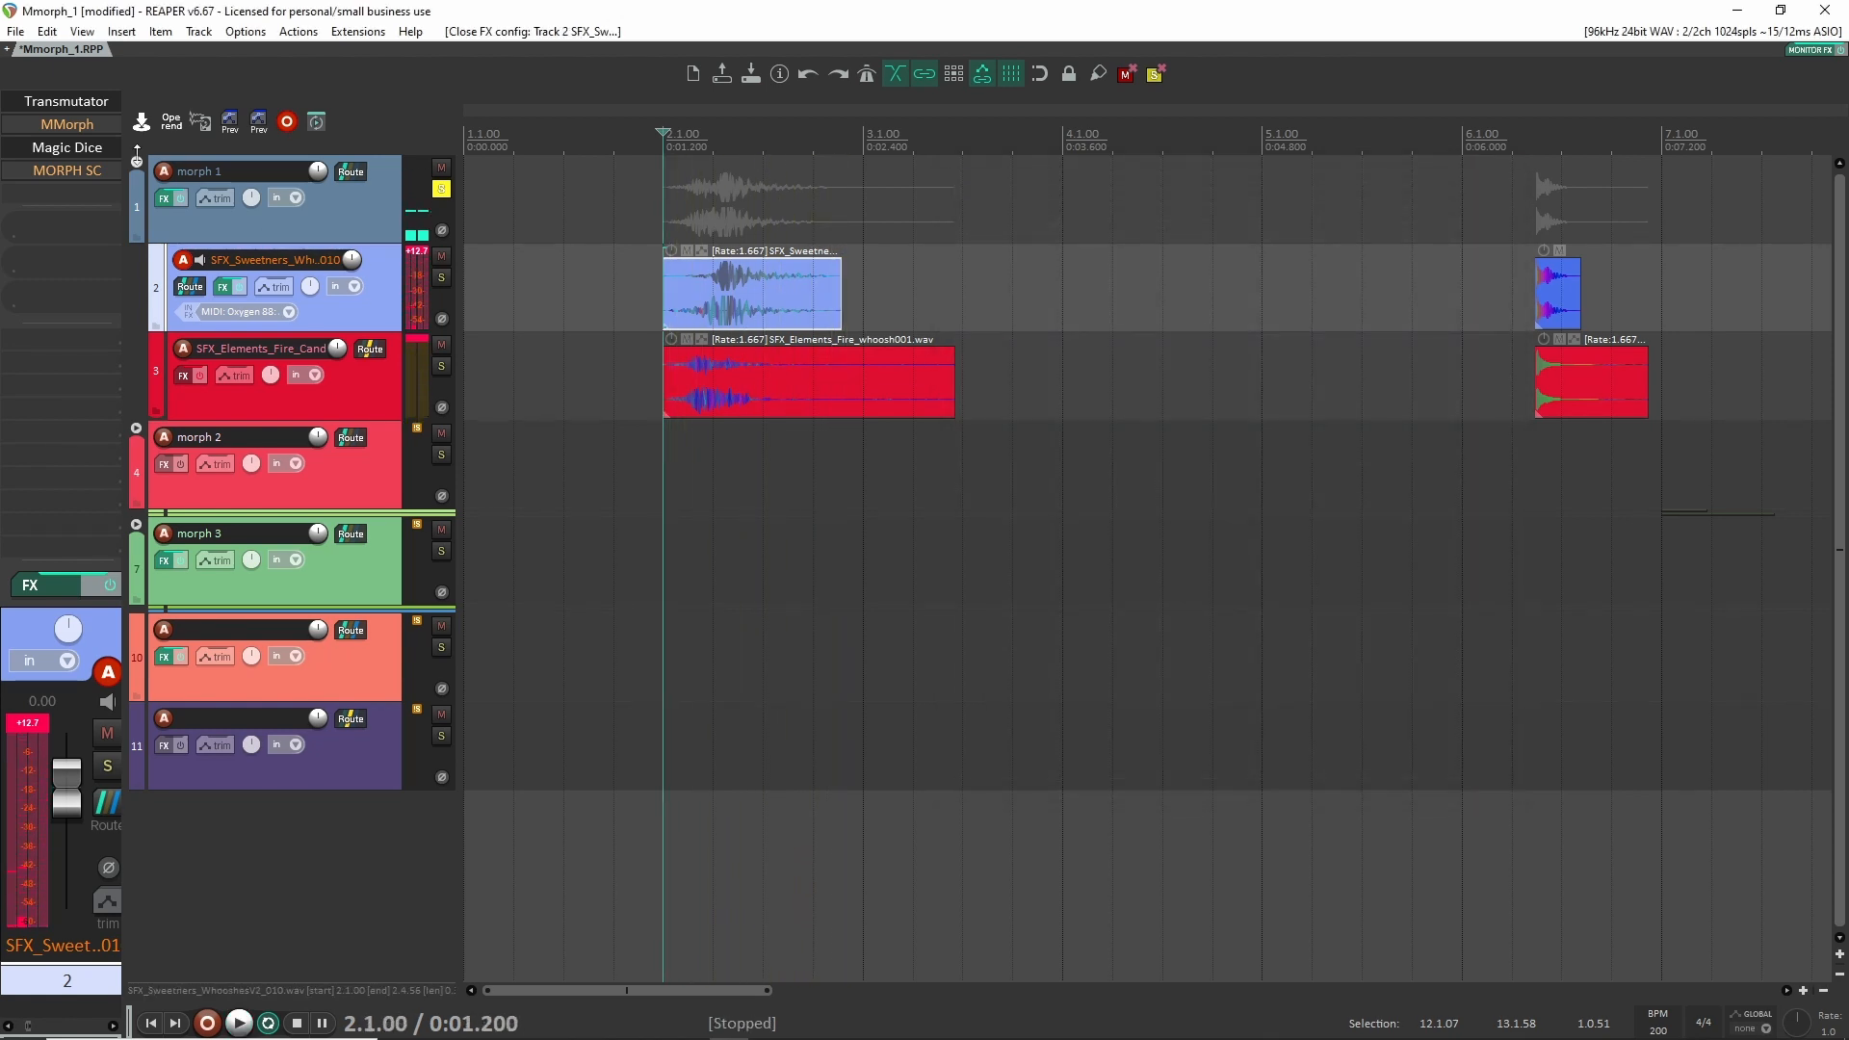
pyautogui.click(66, 104)
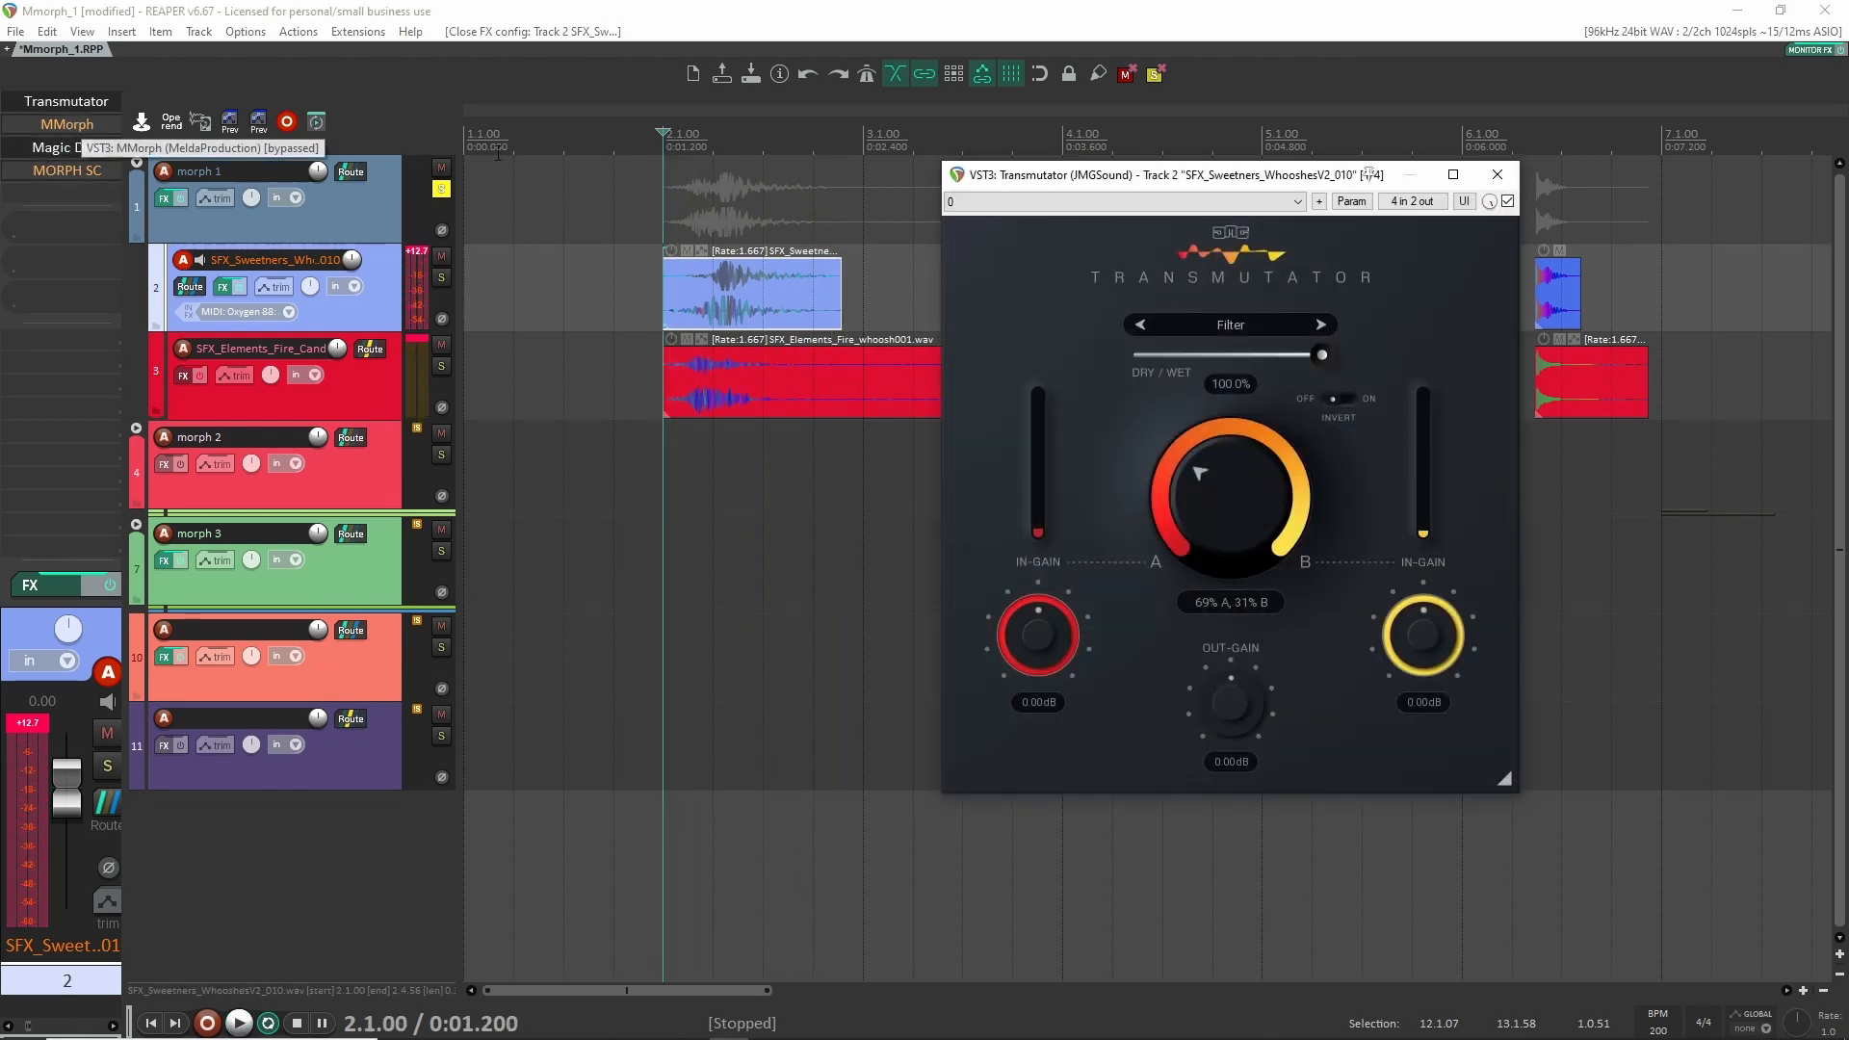
pyautogui.click(1499, 177)
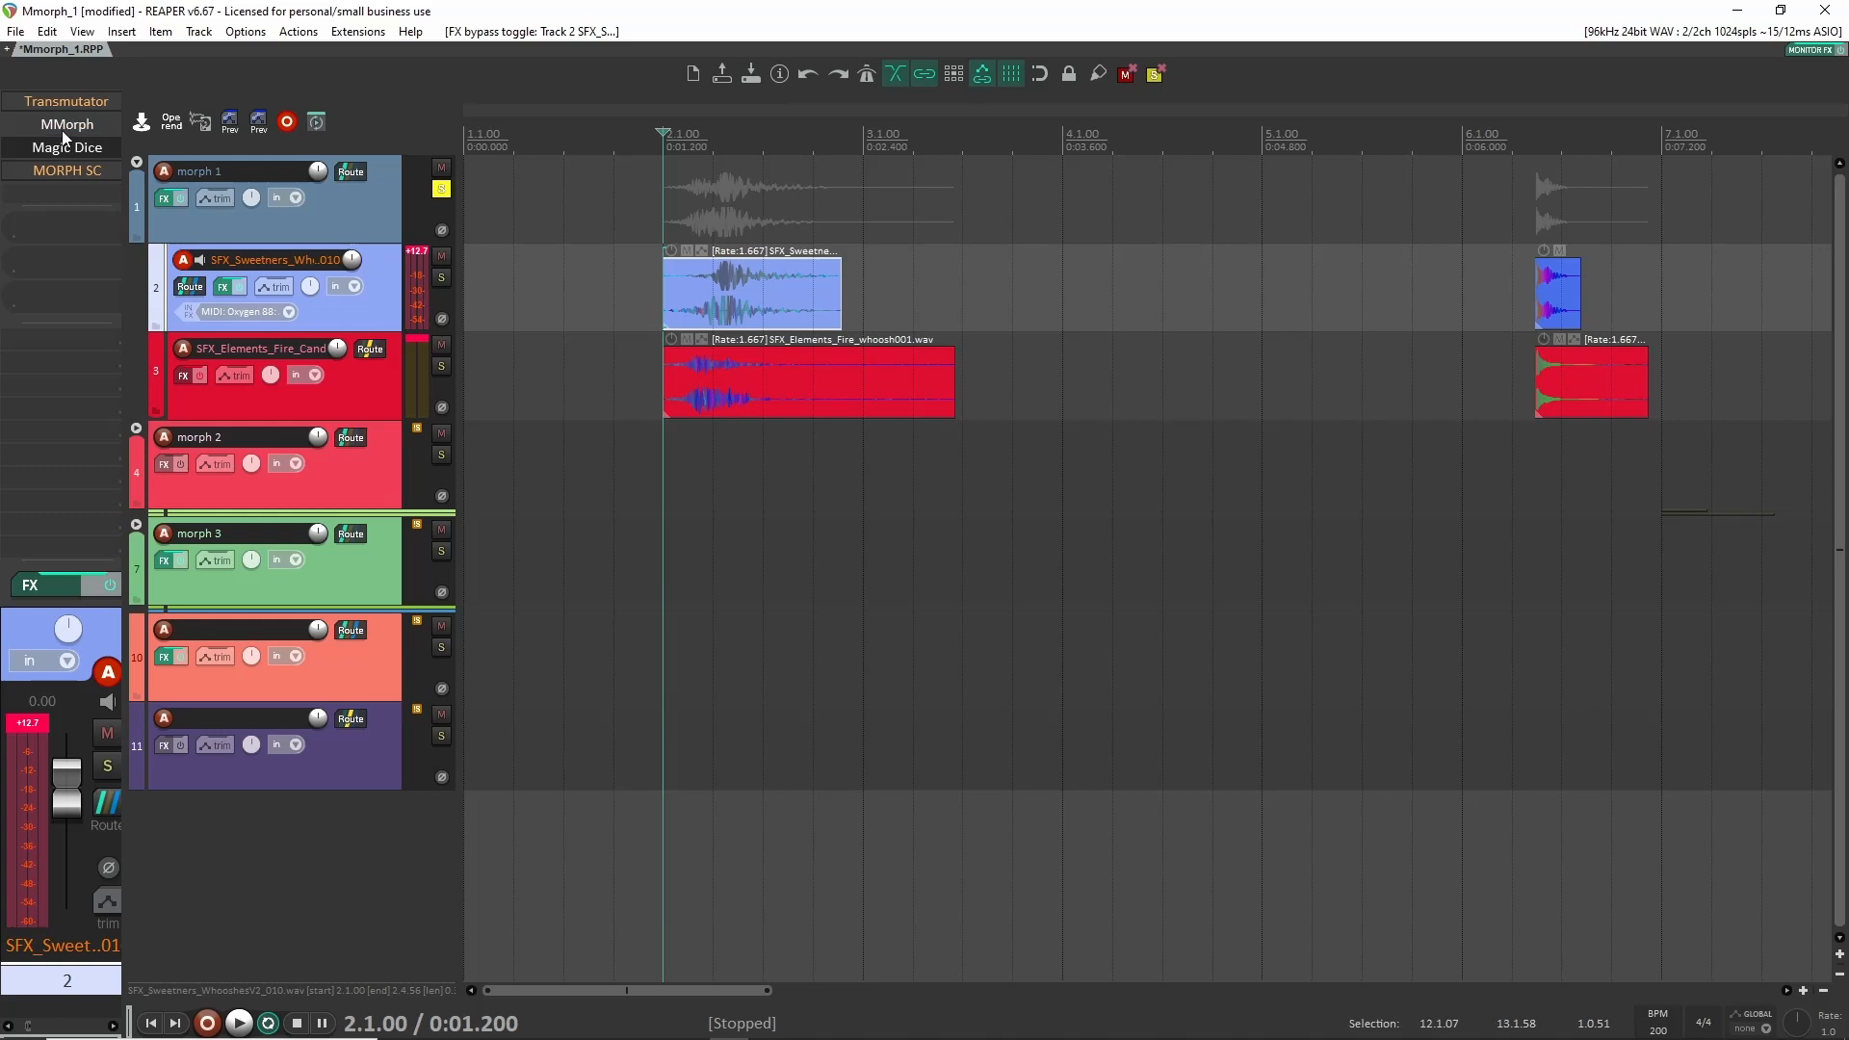
pyautogui.click(62, 130)
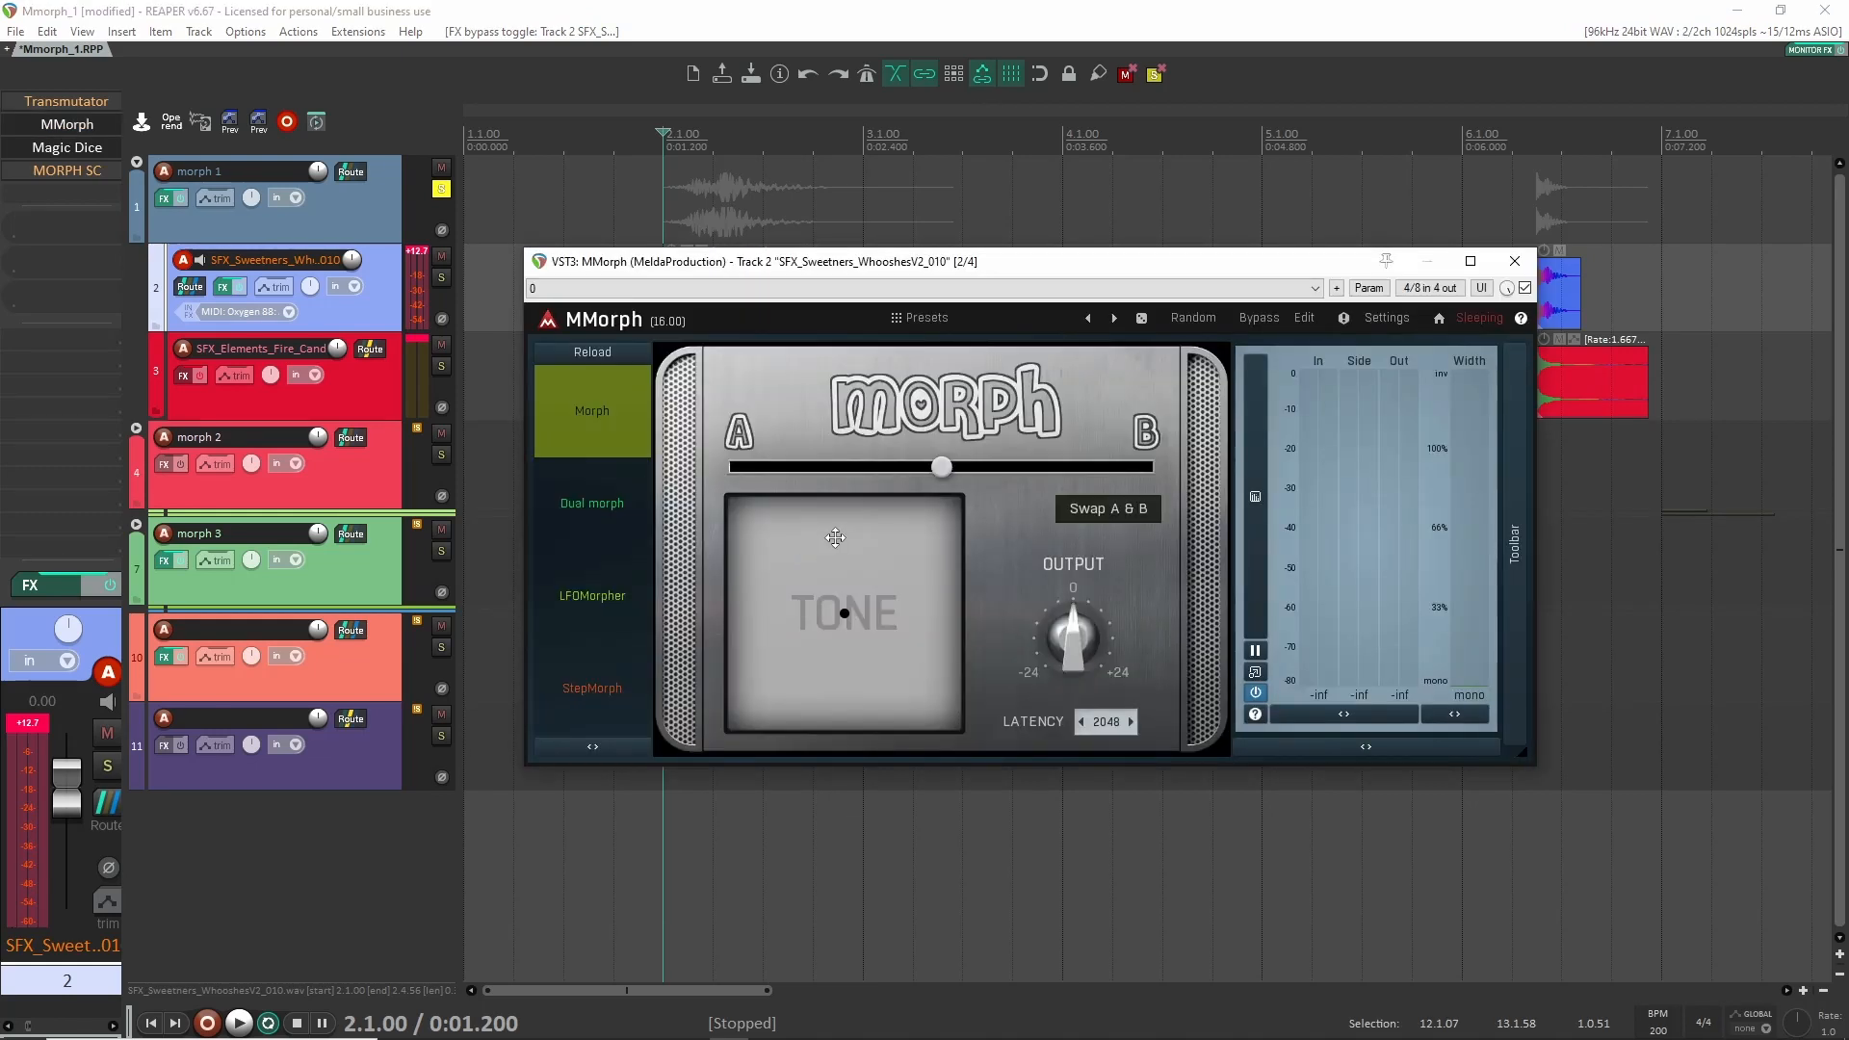
# Reposition the MMorph window and audition the whooshes with the Morph slider centred between A and B.
pyautogui.press('space')
pyautogui.moveTo(957, 265); pyautogui.dragTo(1076, 389)
pyautogui.press('space')
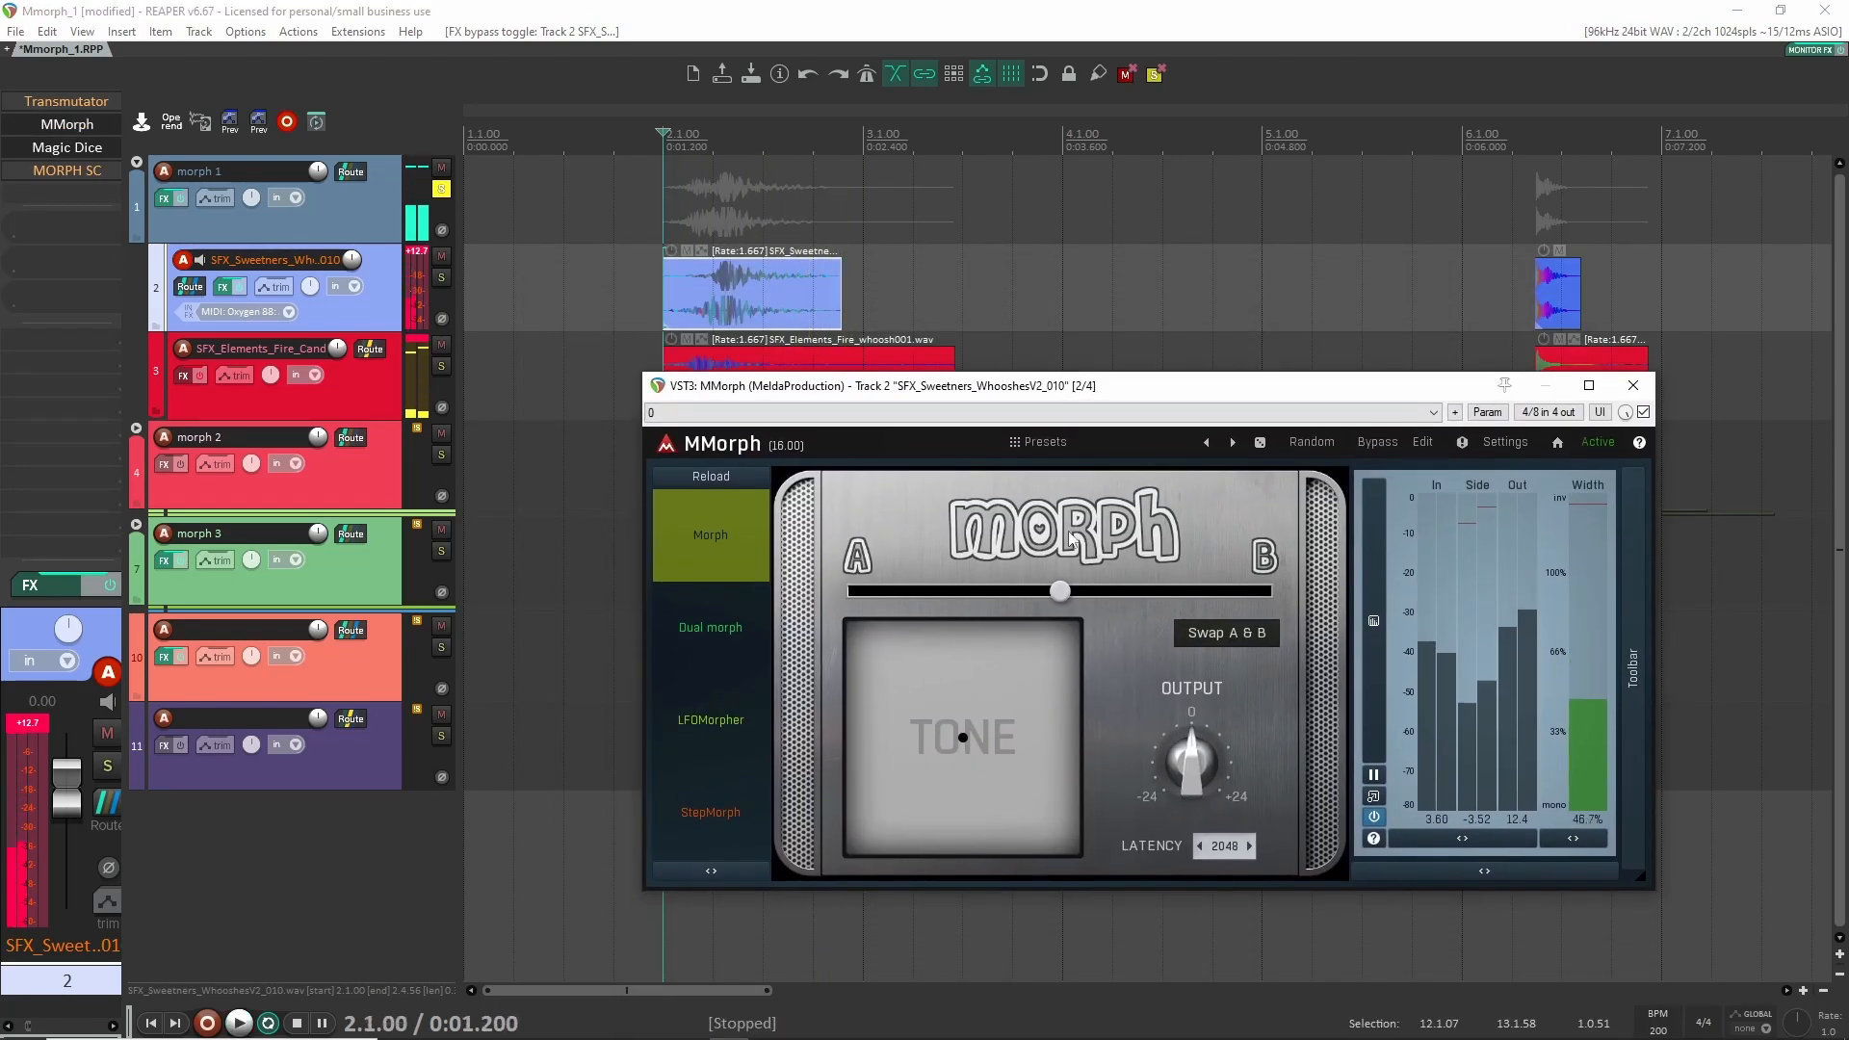
pyautogui.press('space')
pyautogui.press('space')
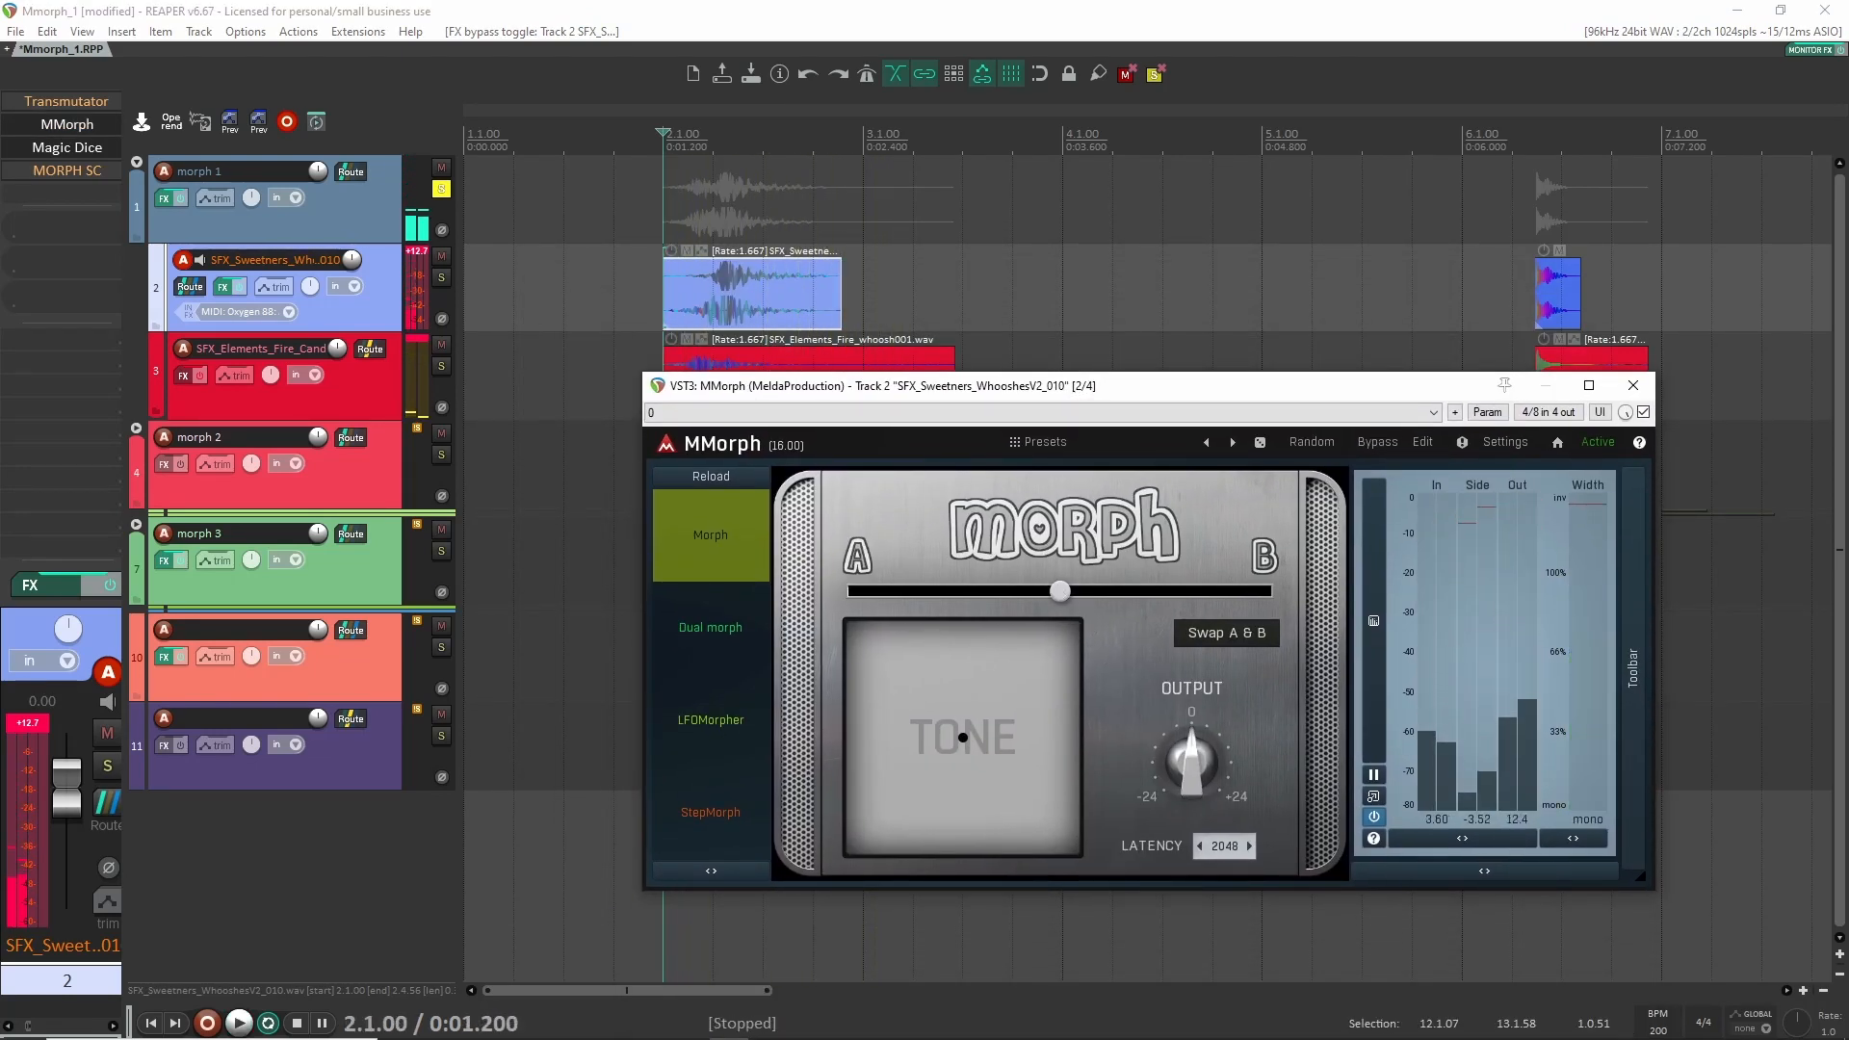
# Shift MMorph's Morph slider slightly toward B and audition the whooshes.
pyautogui.moveTo(1060, 591)
pyautogui.mouseDown()
pyautogui.moveTo(954, 592)
pyautogui.moveTo(1203, 591)
pyautogui.moveTo(1089, 591)
pyautogui.mouseUp()
pyautogui.press('space')
pyautogui.press('space')
pyautogui.press('space')
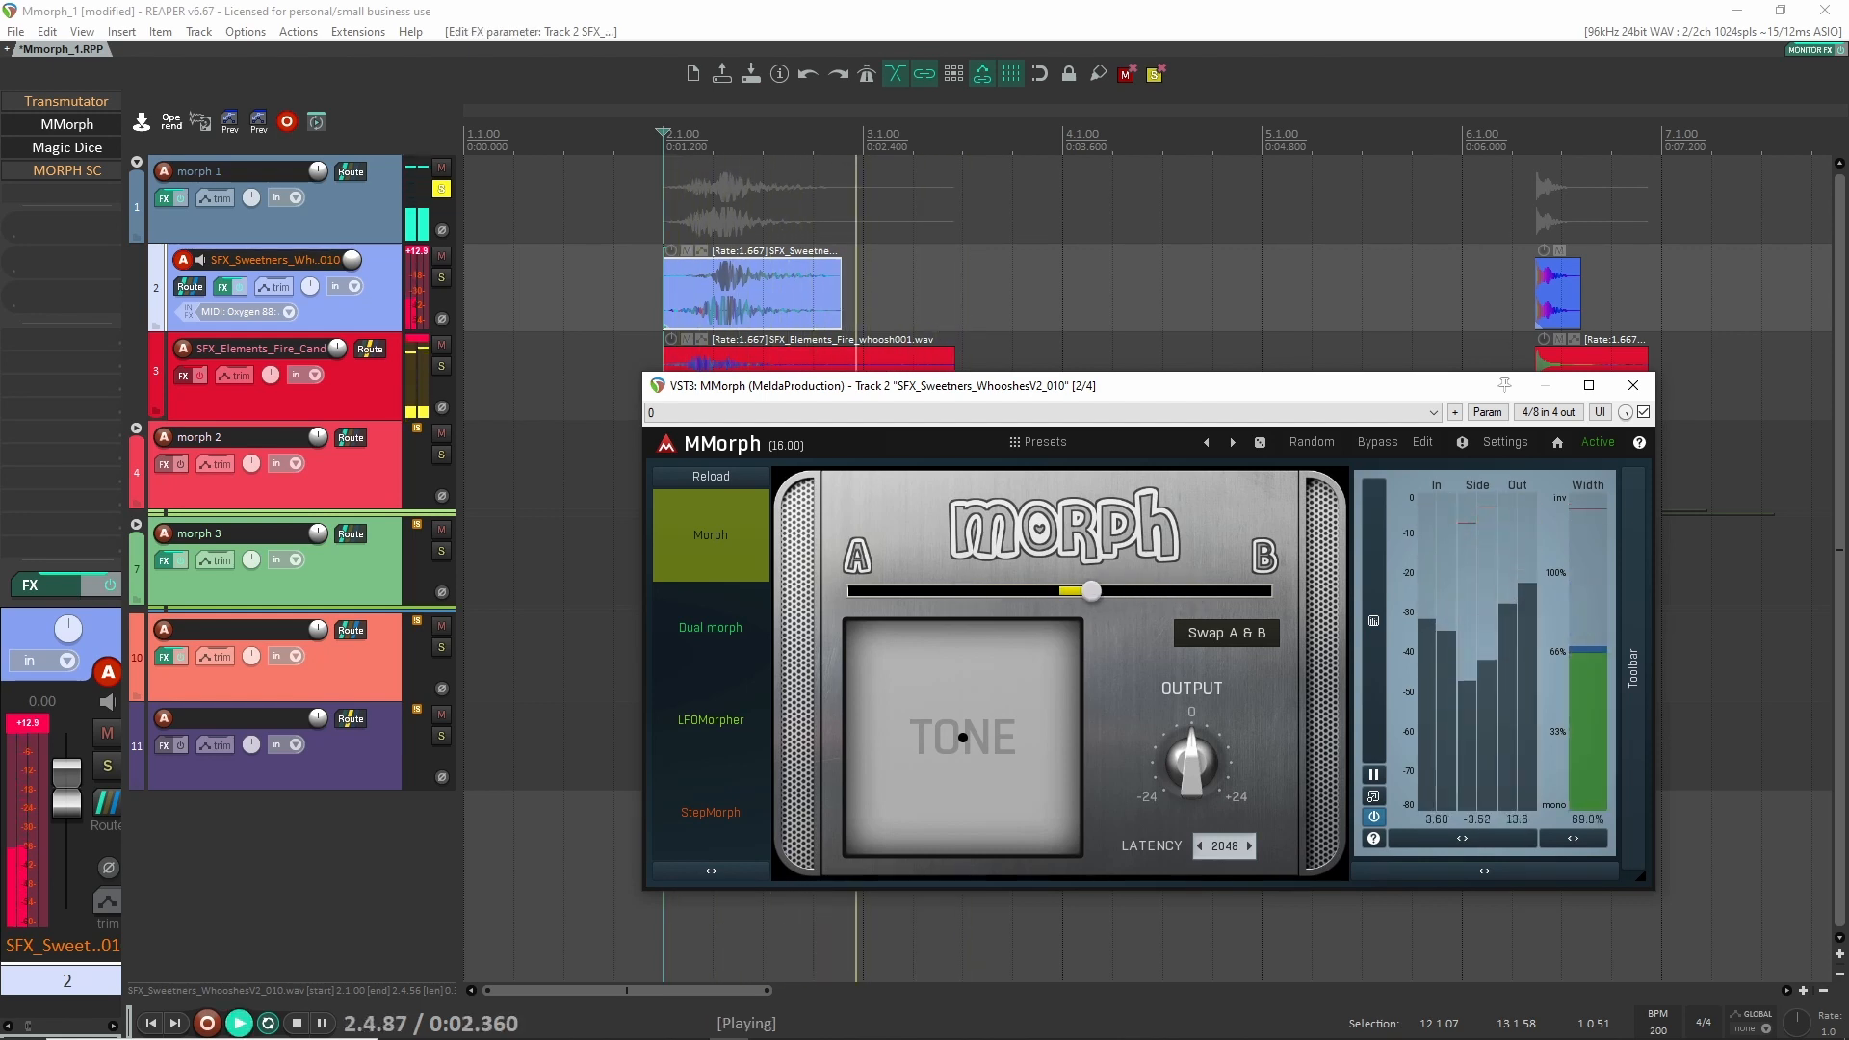
pyautogui.press('space')
pyautogui.press('space')
# Swap A and B in MMorph's Morph device, bring the slider back near the centre and audition the result.
pyautogui.click(1211, 627)
pyautogui.press('space')
pyautogui.press('space')
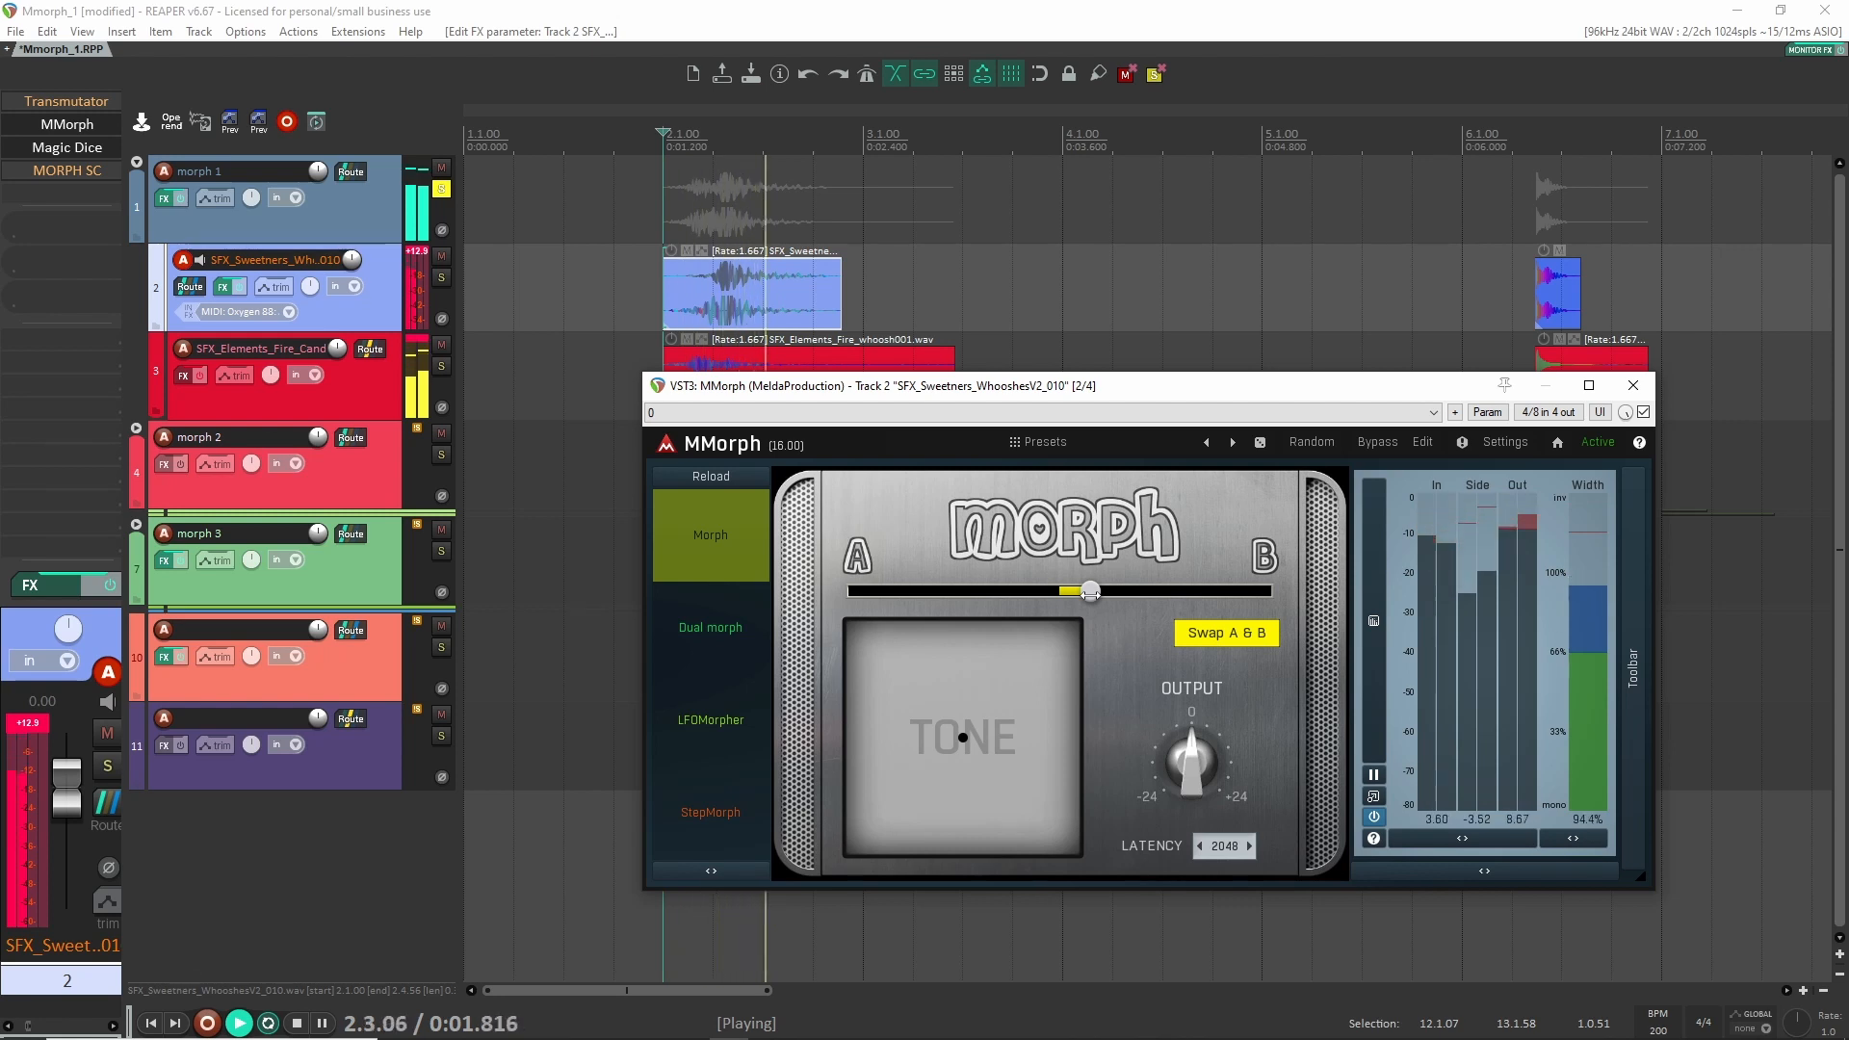
pyautogui.moveTo(1089, 592)
pyautogui.mouseDown()
pyautogui.moveTo(920, 591)
pyautogui.moveTo(1126, 591)
pyautogui.moveTo(1063, 591)
pyautogui.mouseUp()
pyautogui.press('space')
pyautogui.press('space')
pyautogui.press('space')
pyautogui.press('space')
pyautogui.press('space')
pyautogui.press('space')
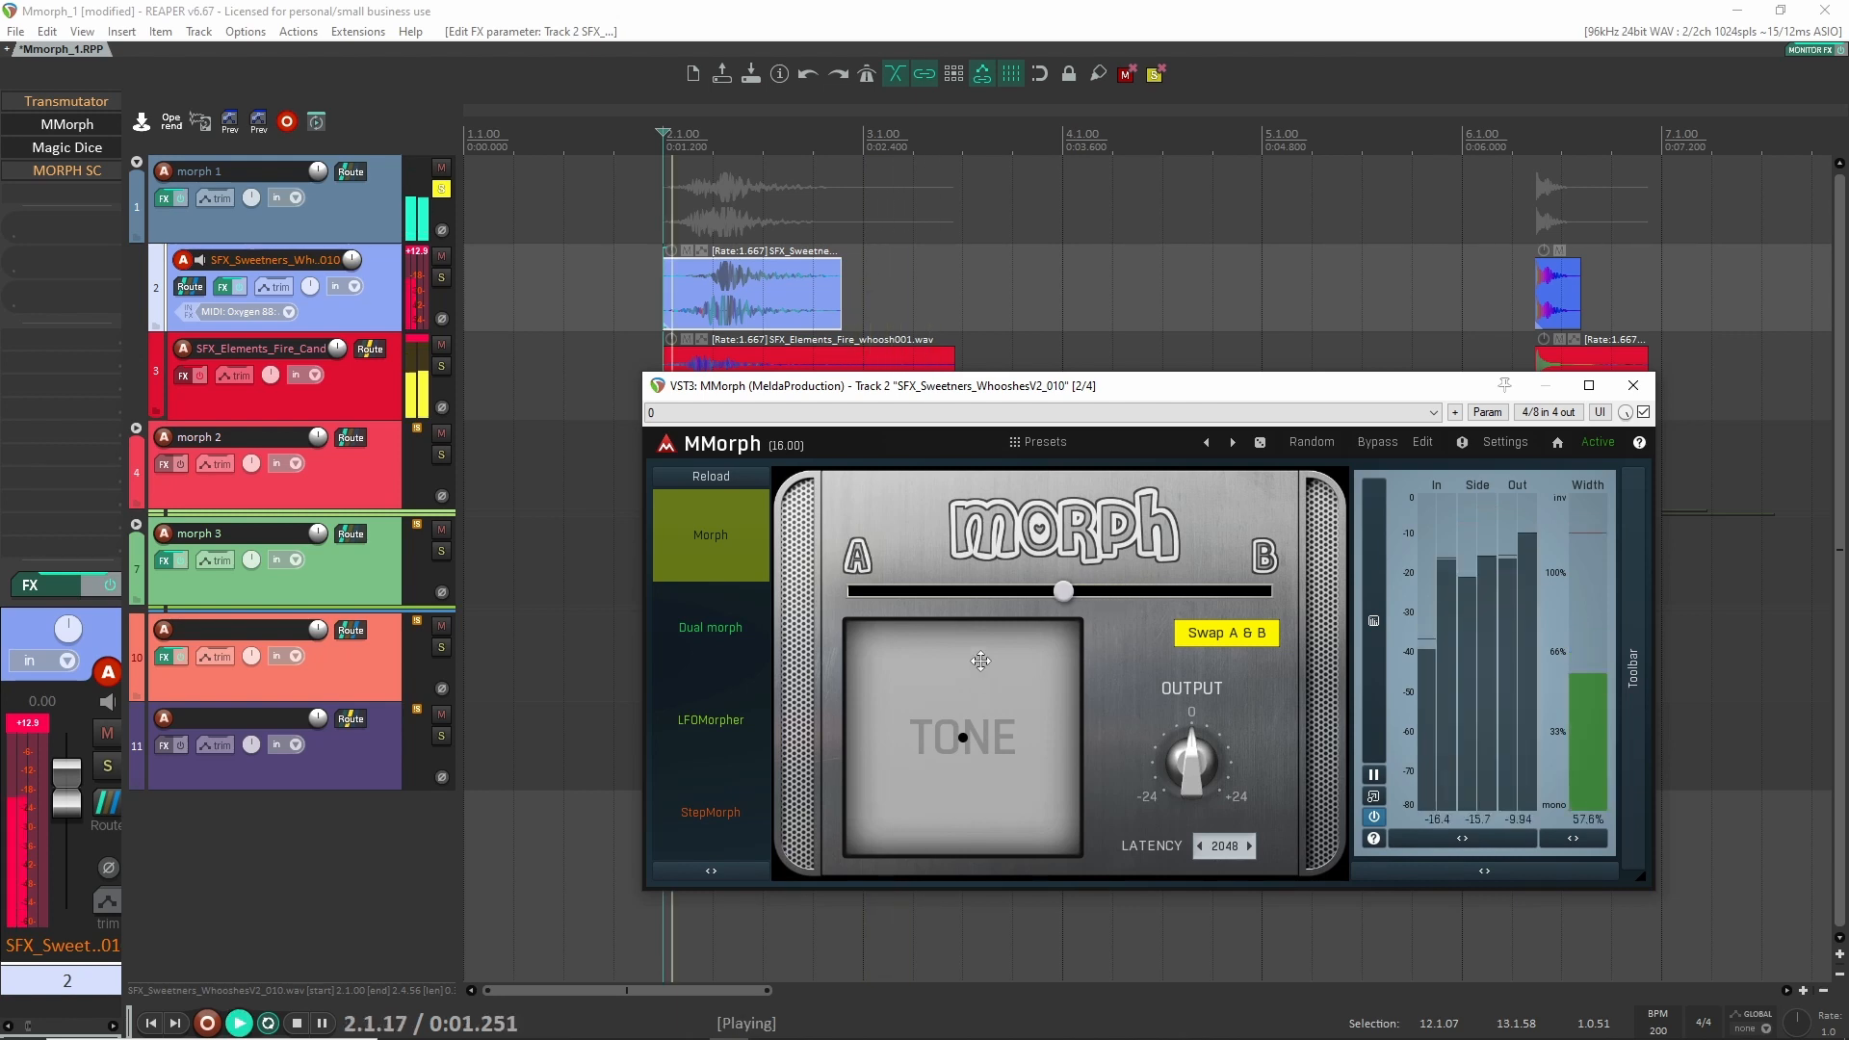
pyautogui.press('space')
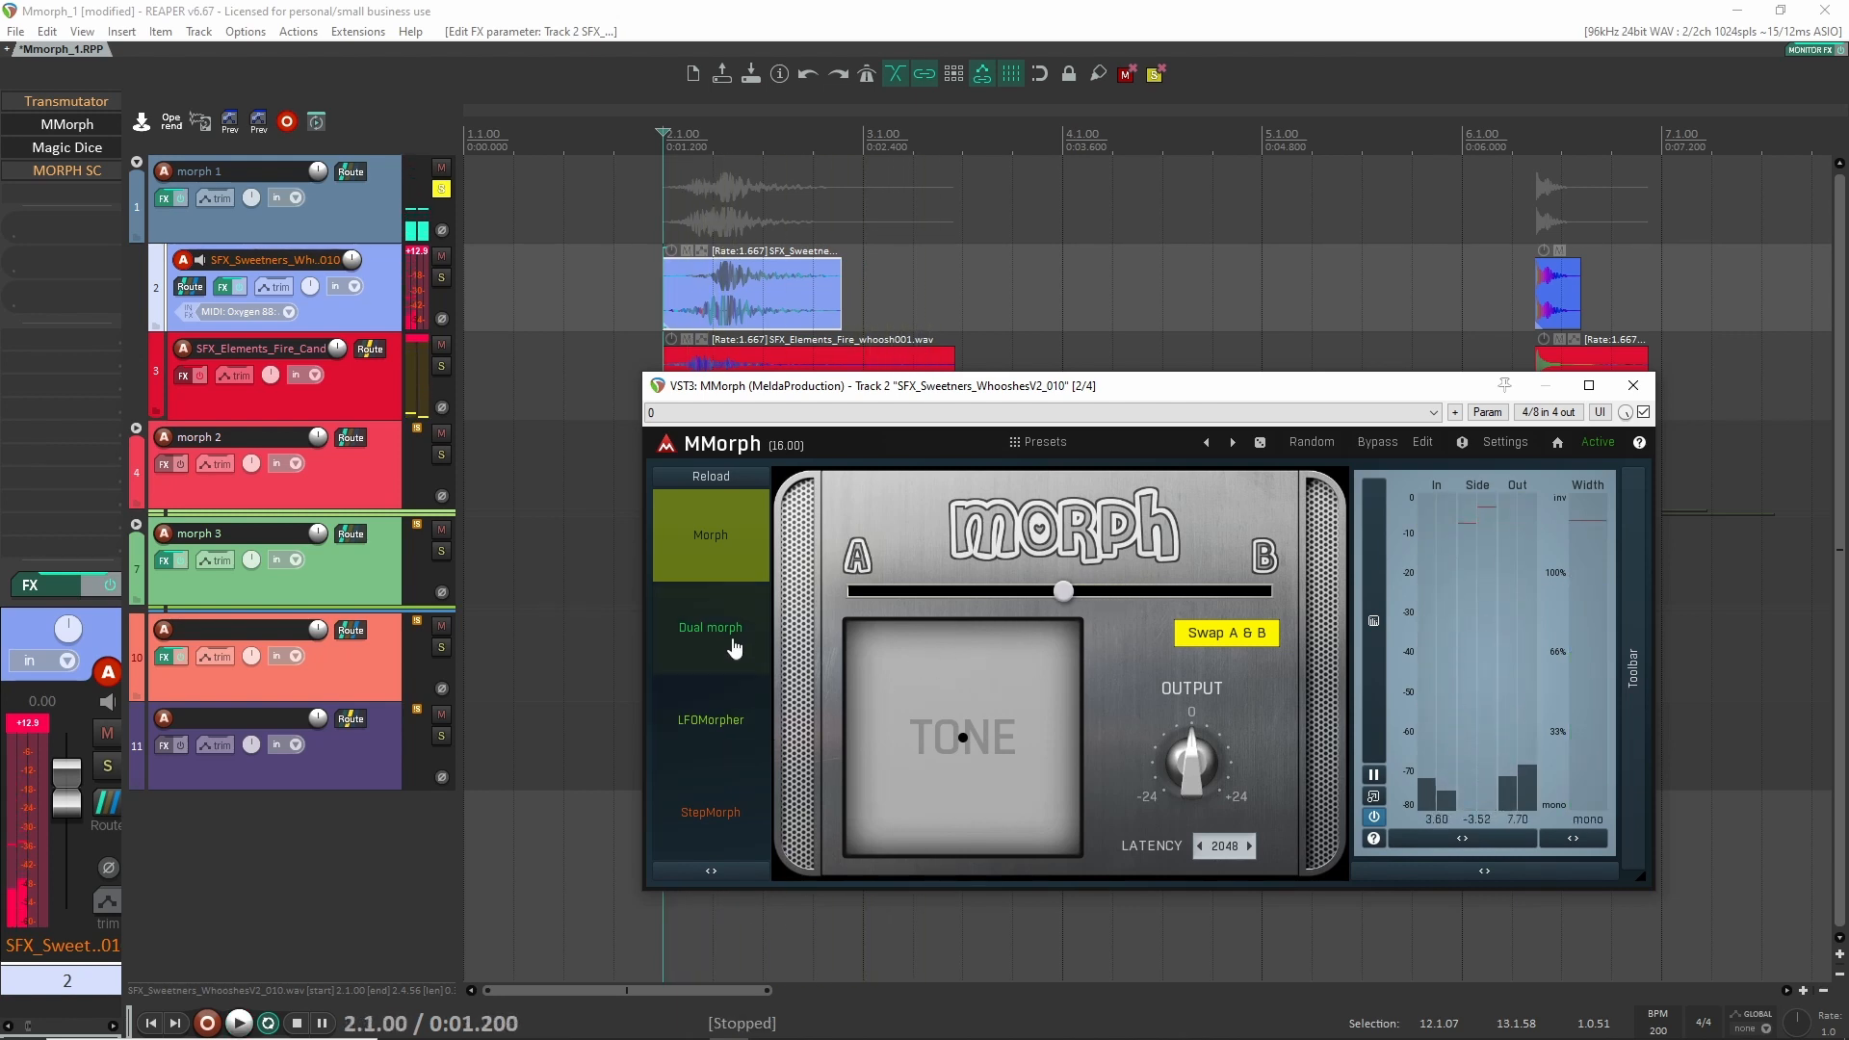
# Switch MMorph to Dual morph, move the slider about halfway toward BA and audition the whooshes.
pyautogui.click(729, 642)
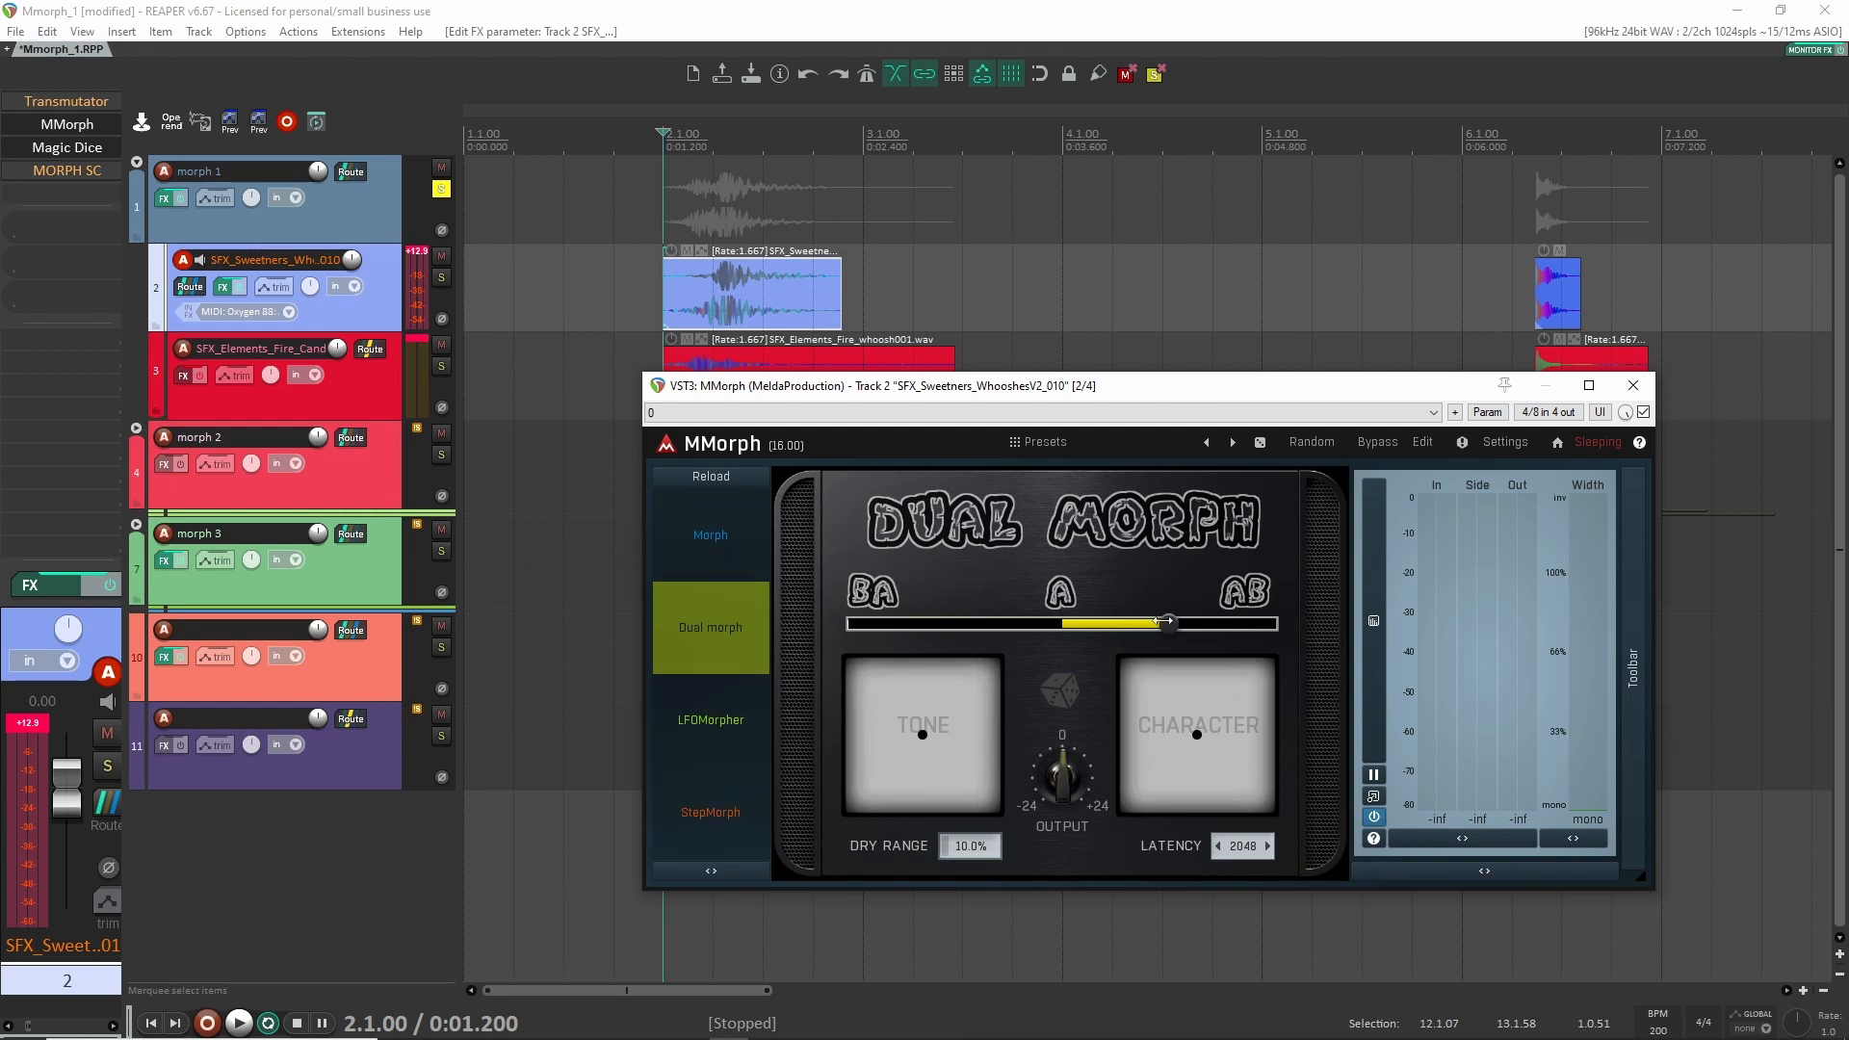
pyautogui.press('space')
pyautogui.moveTo(1163, 622); pyautogui.dragTo(948, 628)
pyautogui.press('space')
pyautogui.press('space')
pyautogui.press('space')
pyautogui.press('space')
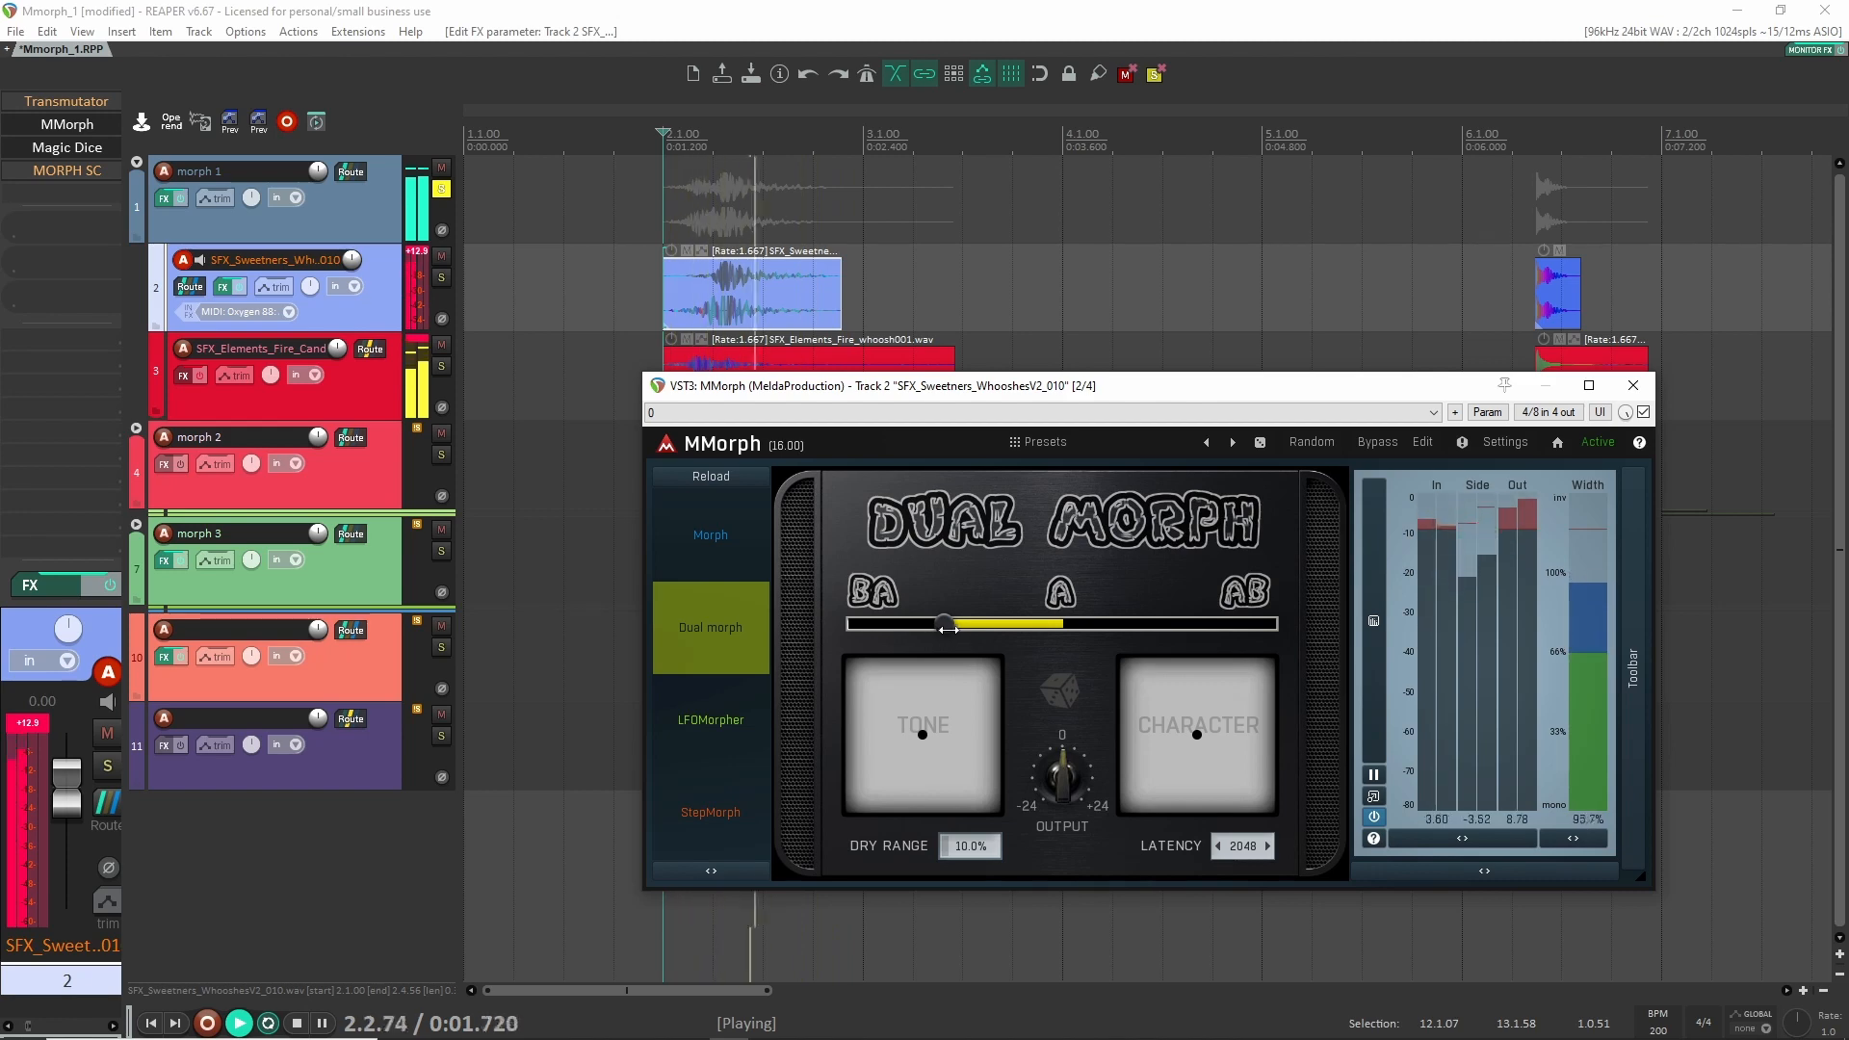
pyautogui.press('space')
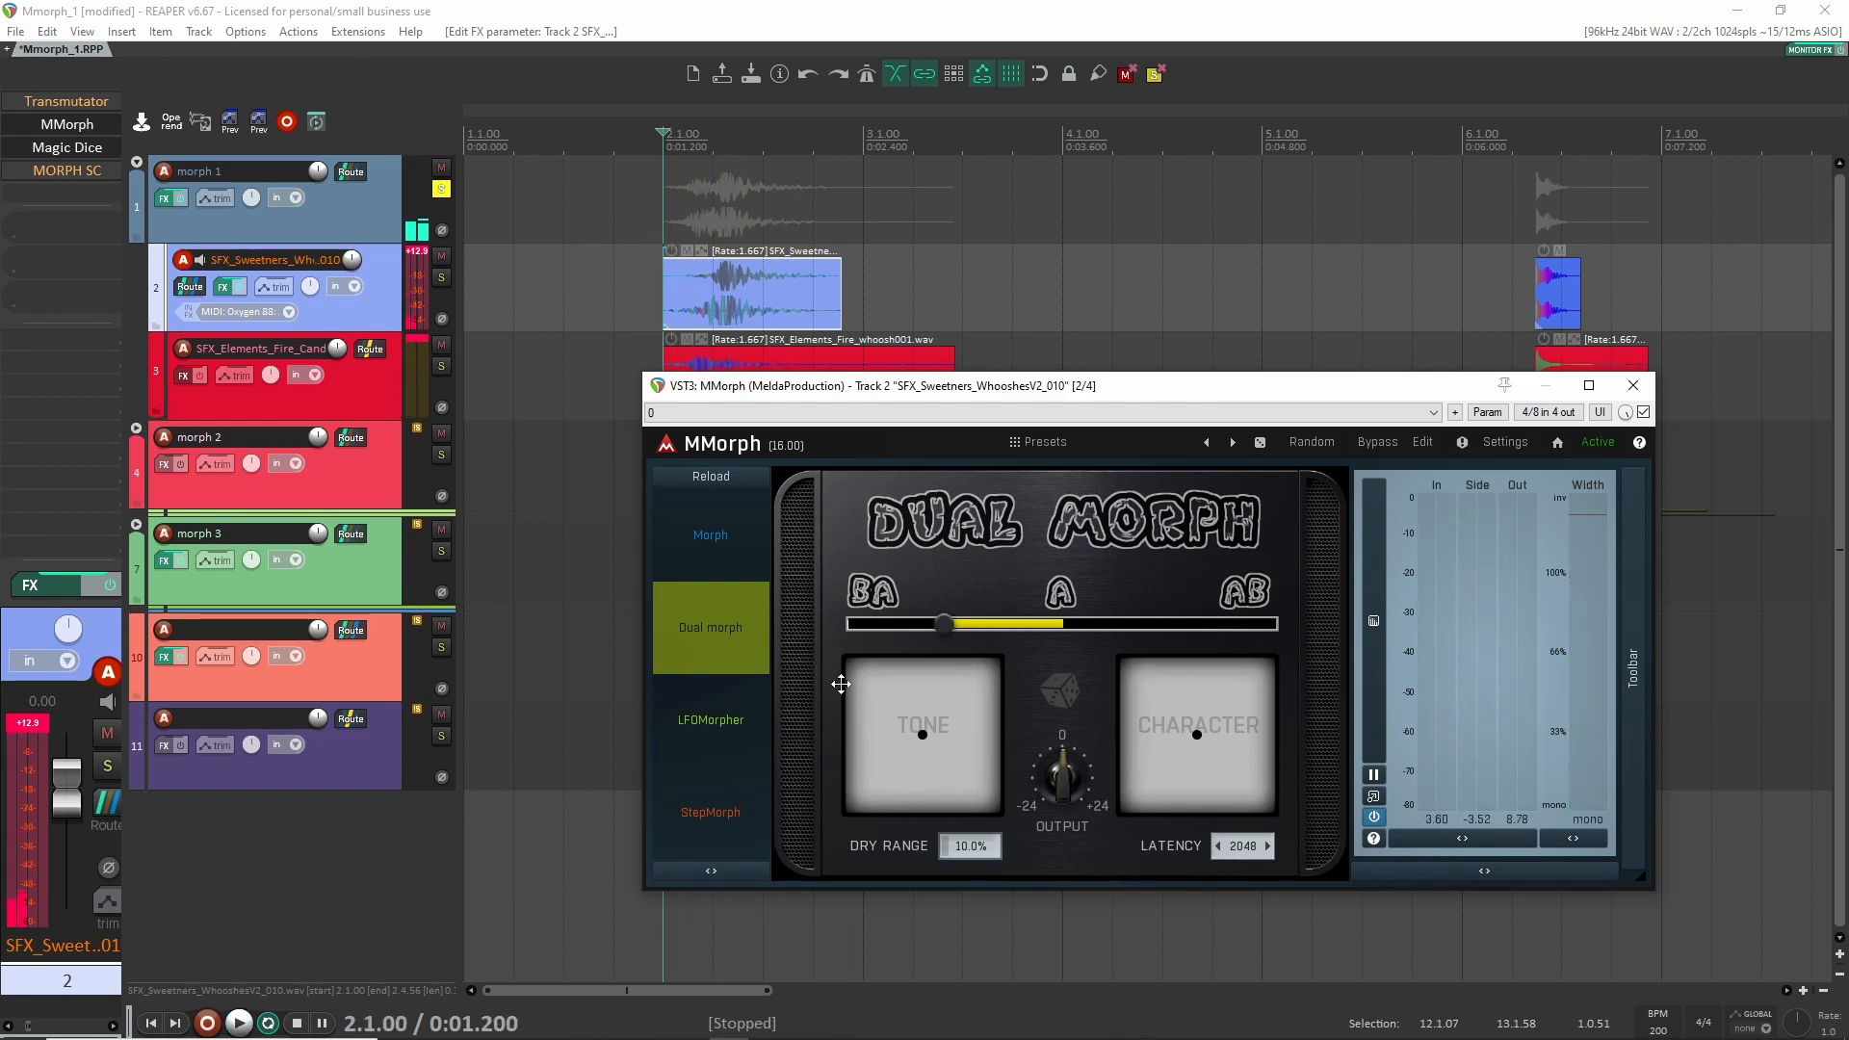
# Switch MMorph to LFOMorpher, set the LFO sync to 2 and audition the whooshes.
pyautogui.click(713, 727)
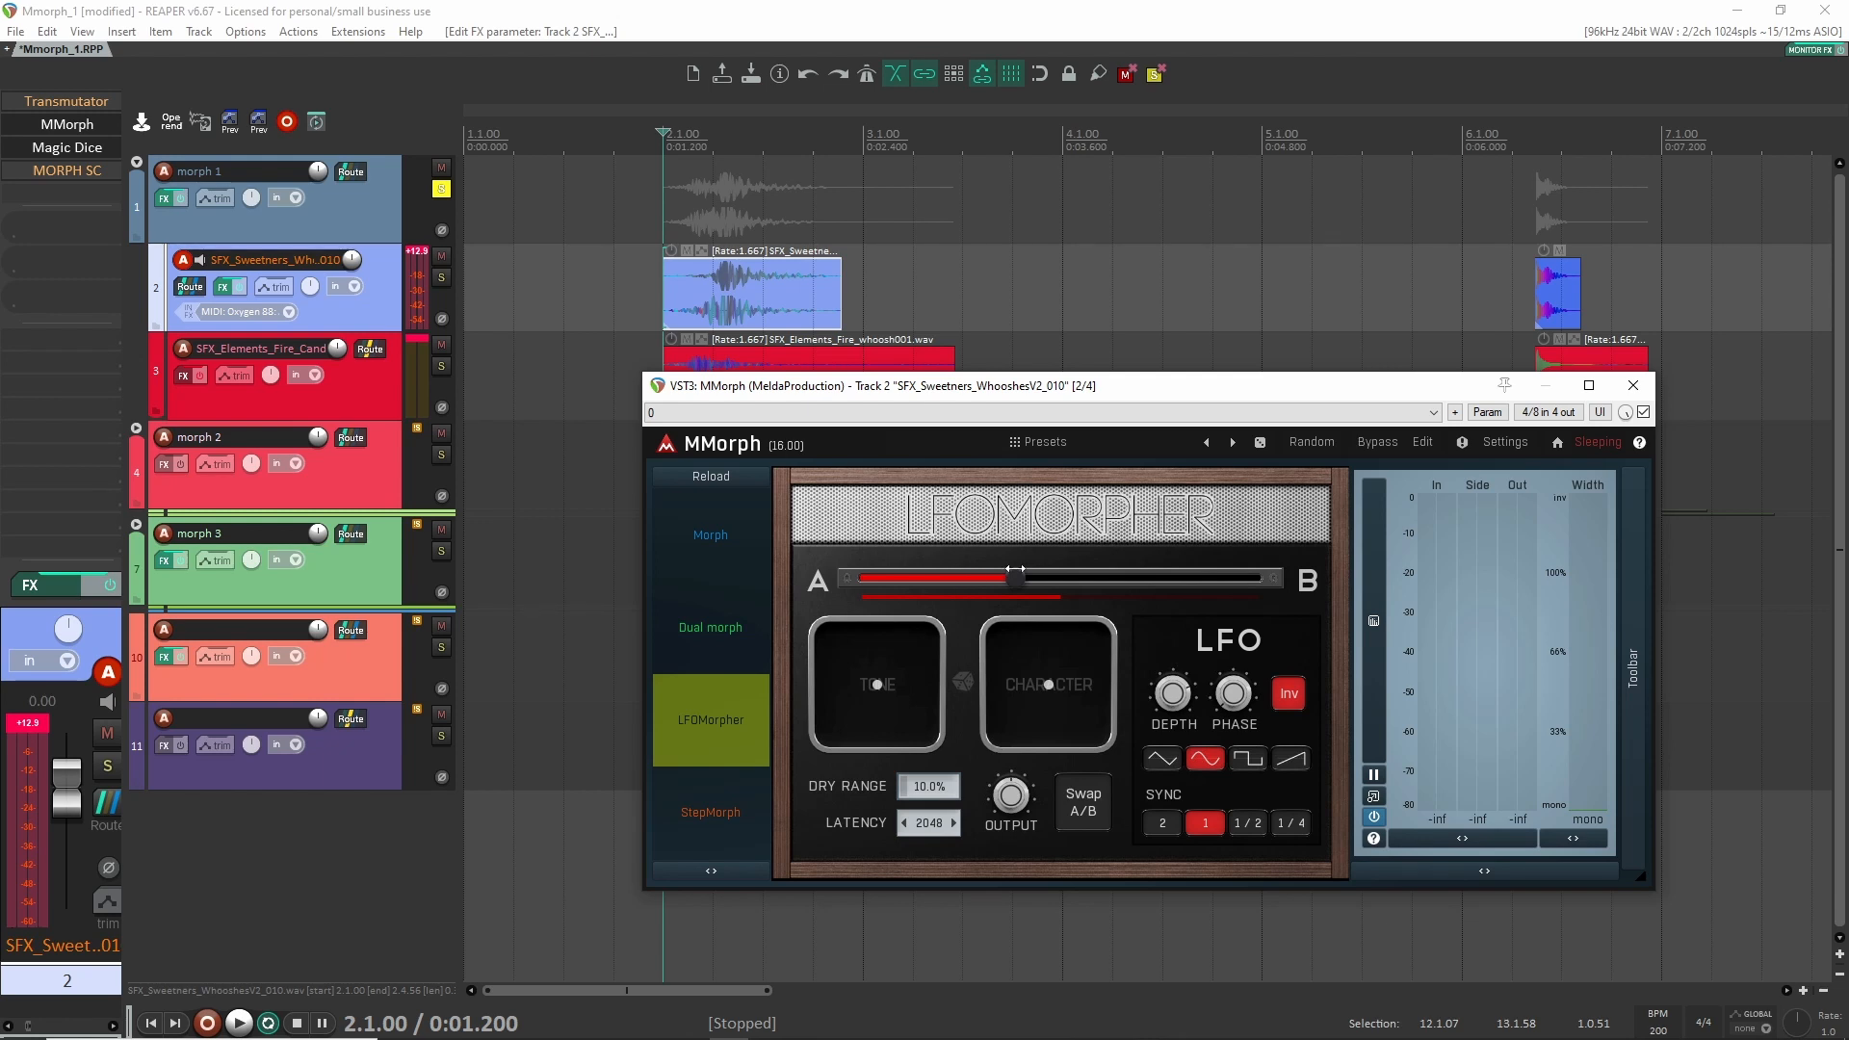
pyautogui.moveTo(976, 381); pyautogui.dragTo(939, 325)
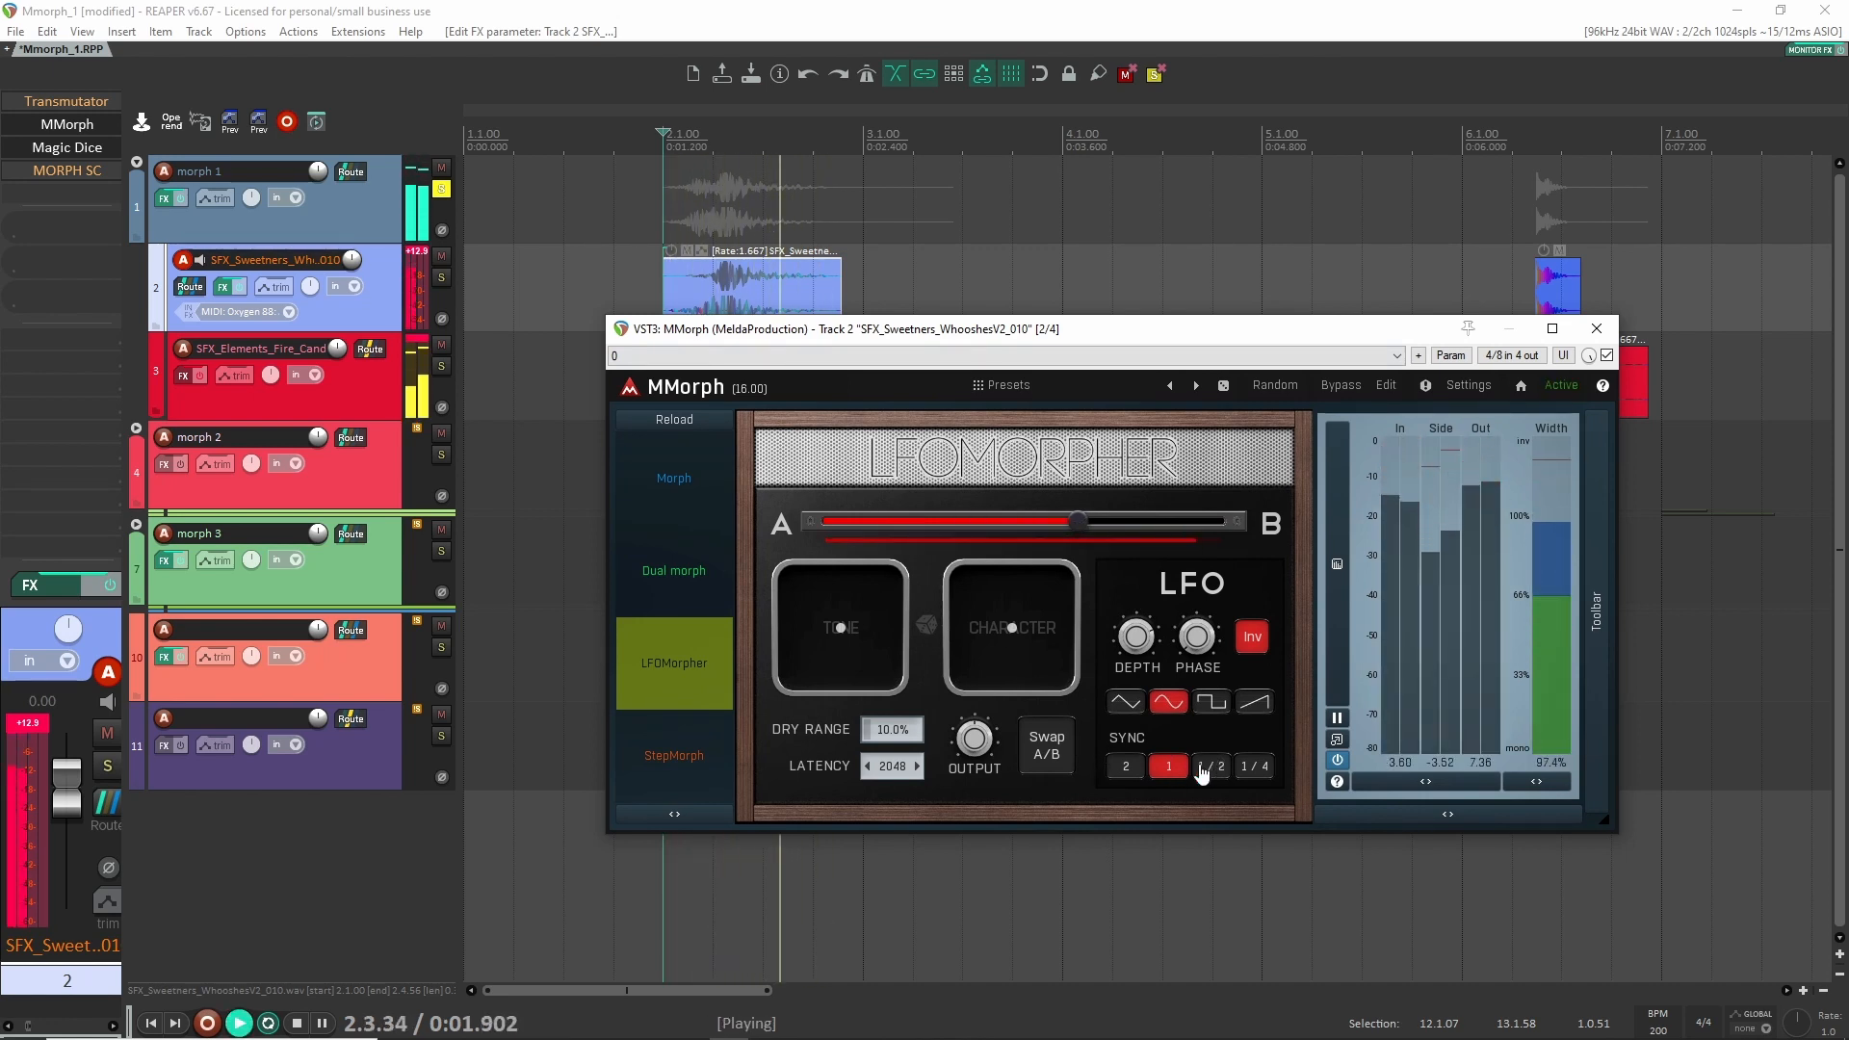
pyautogui.click(1126, 766)
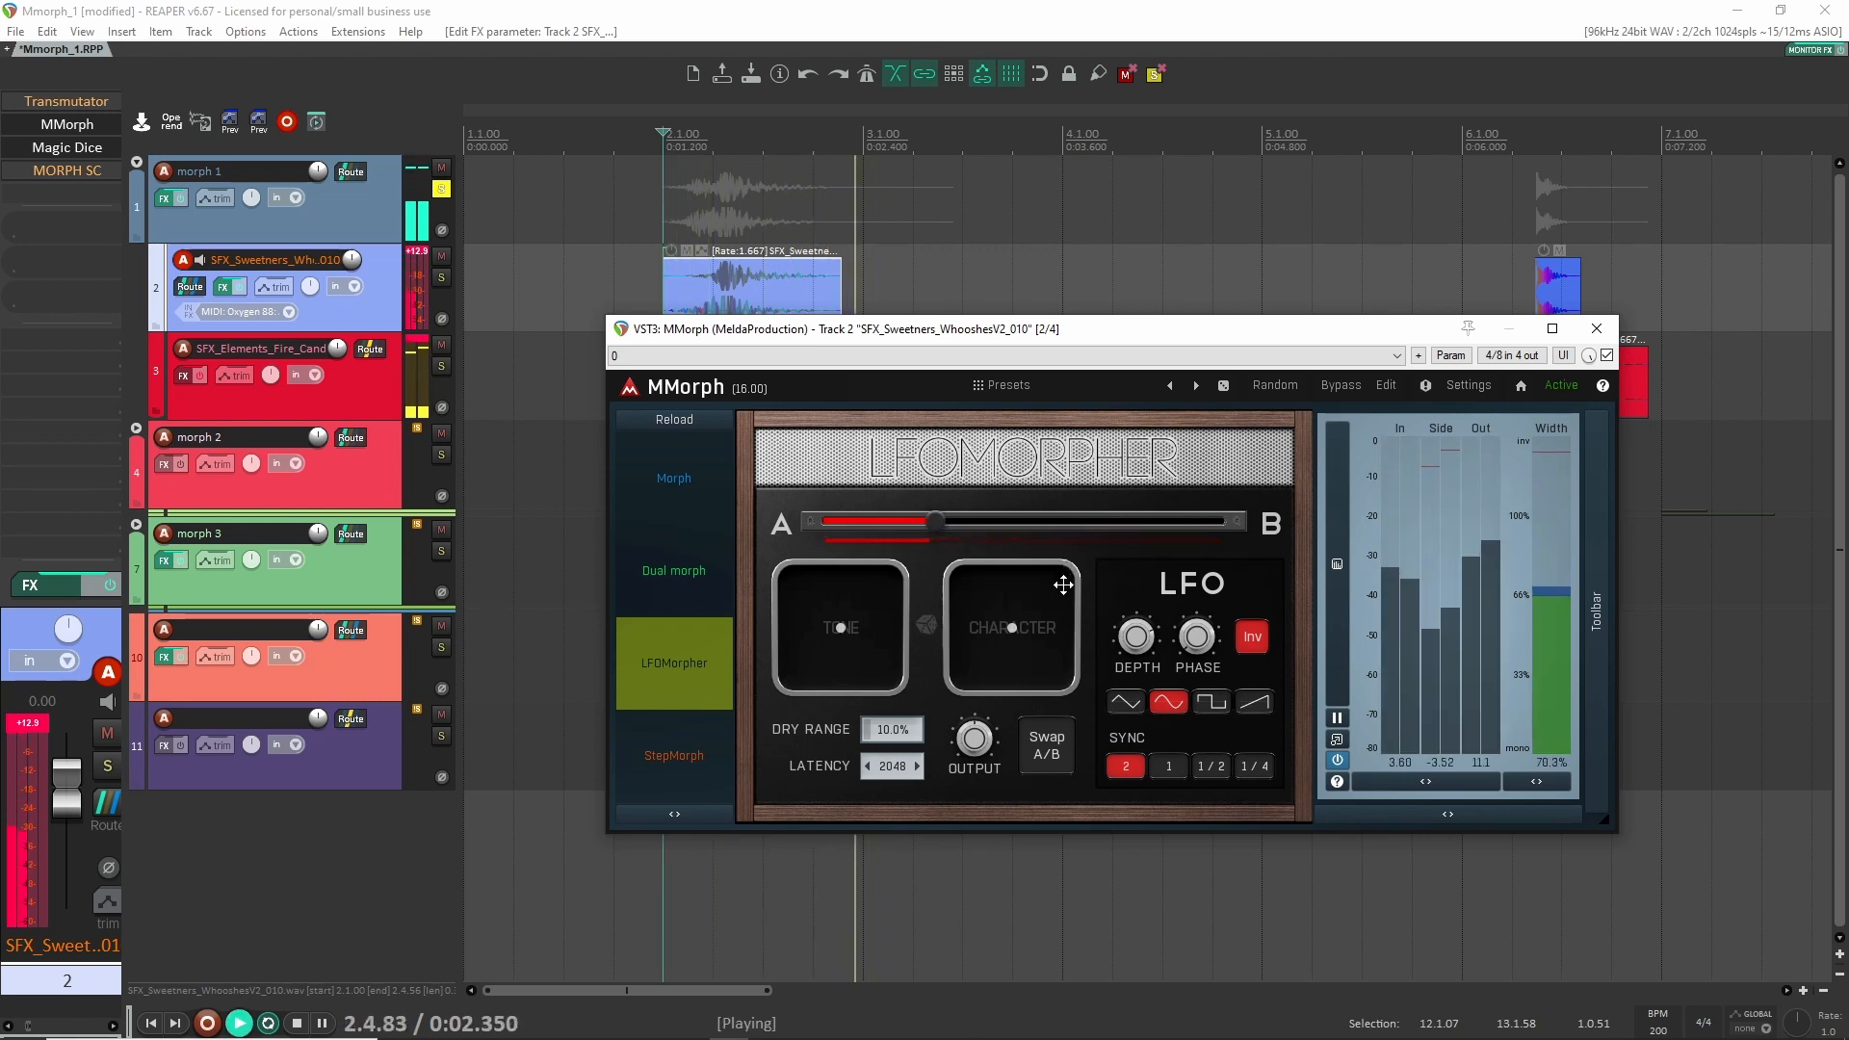
pyautogui.press('space')
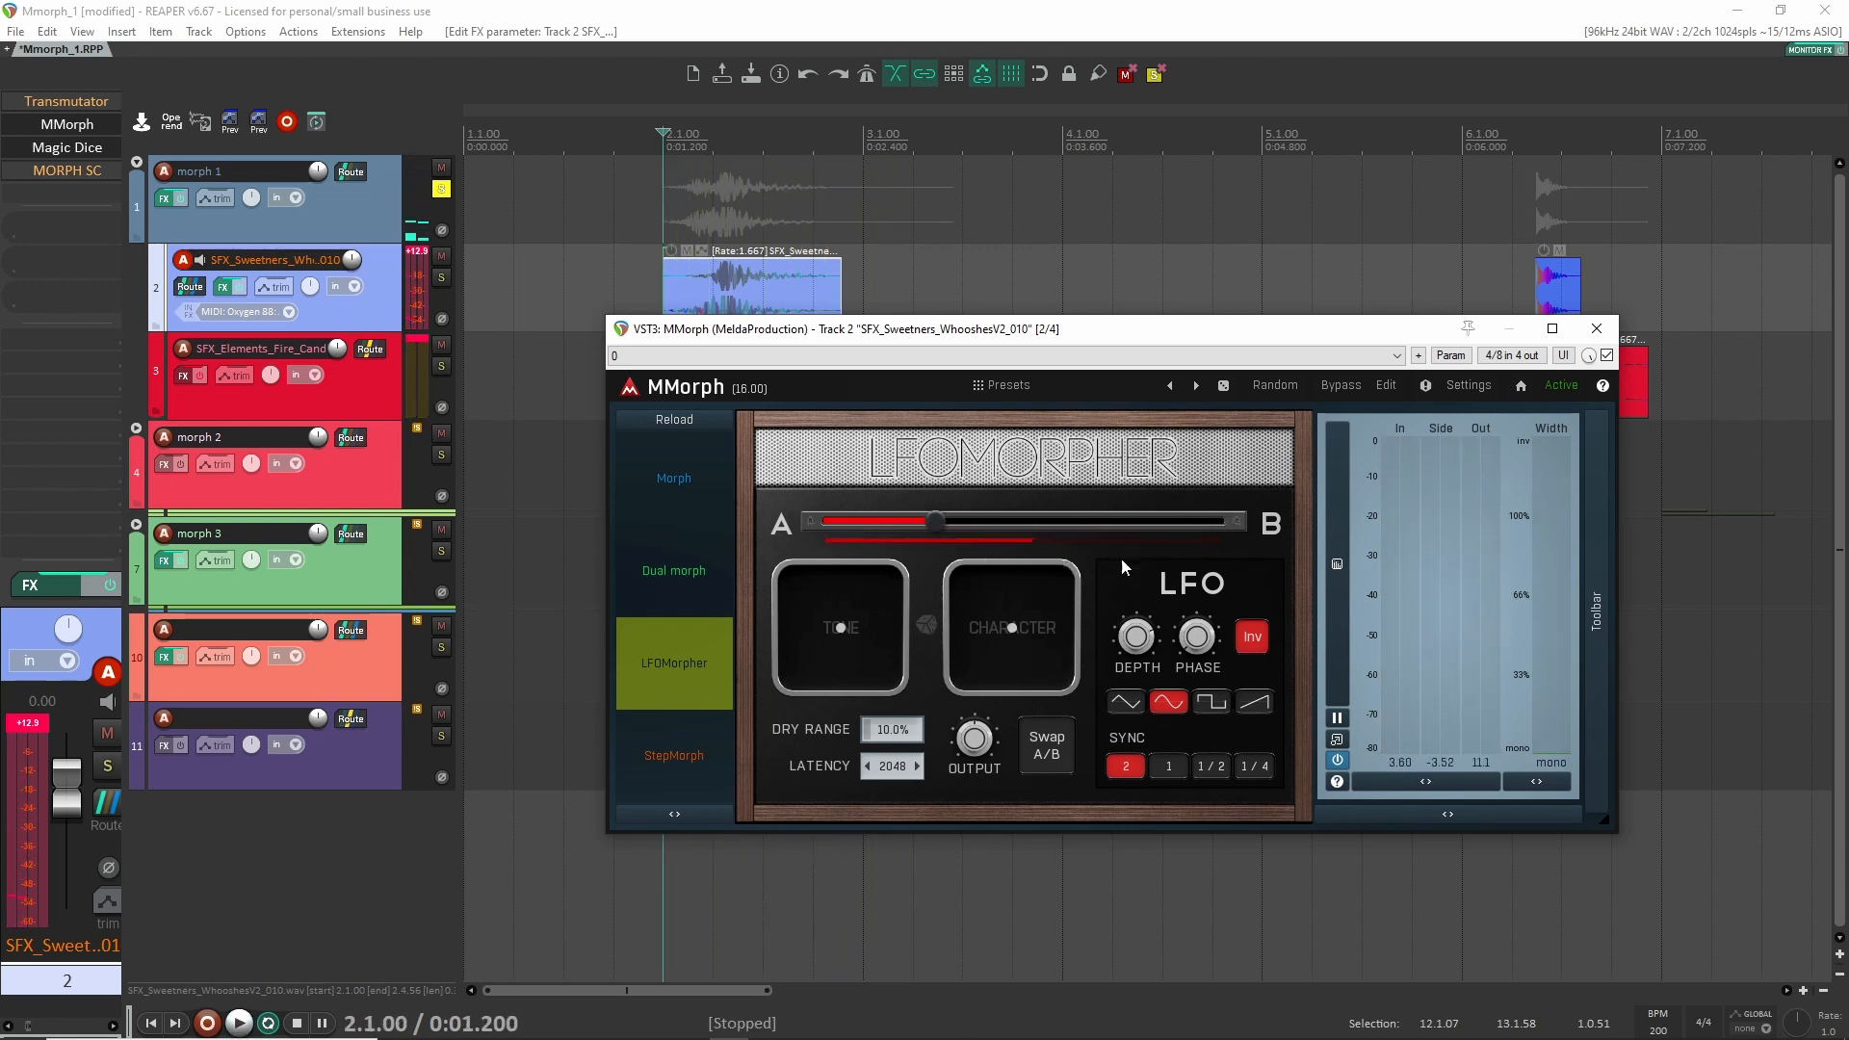
pyautogui.press('space')
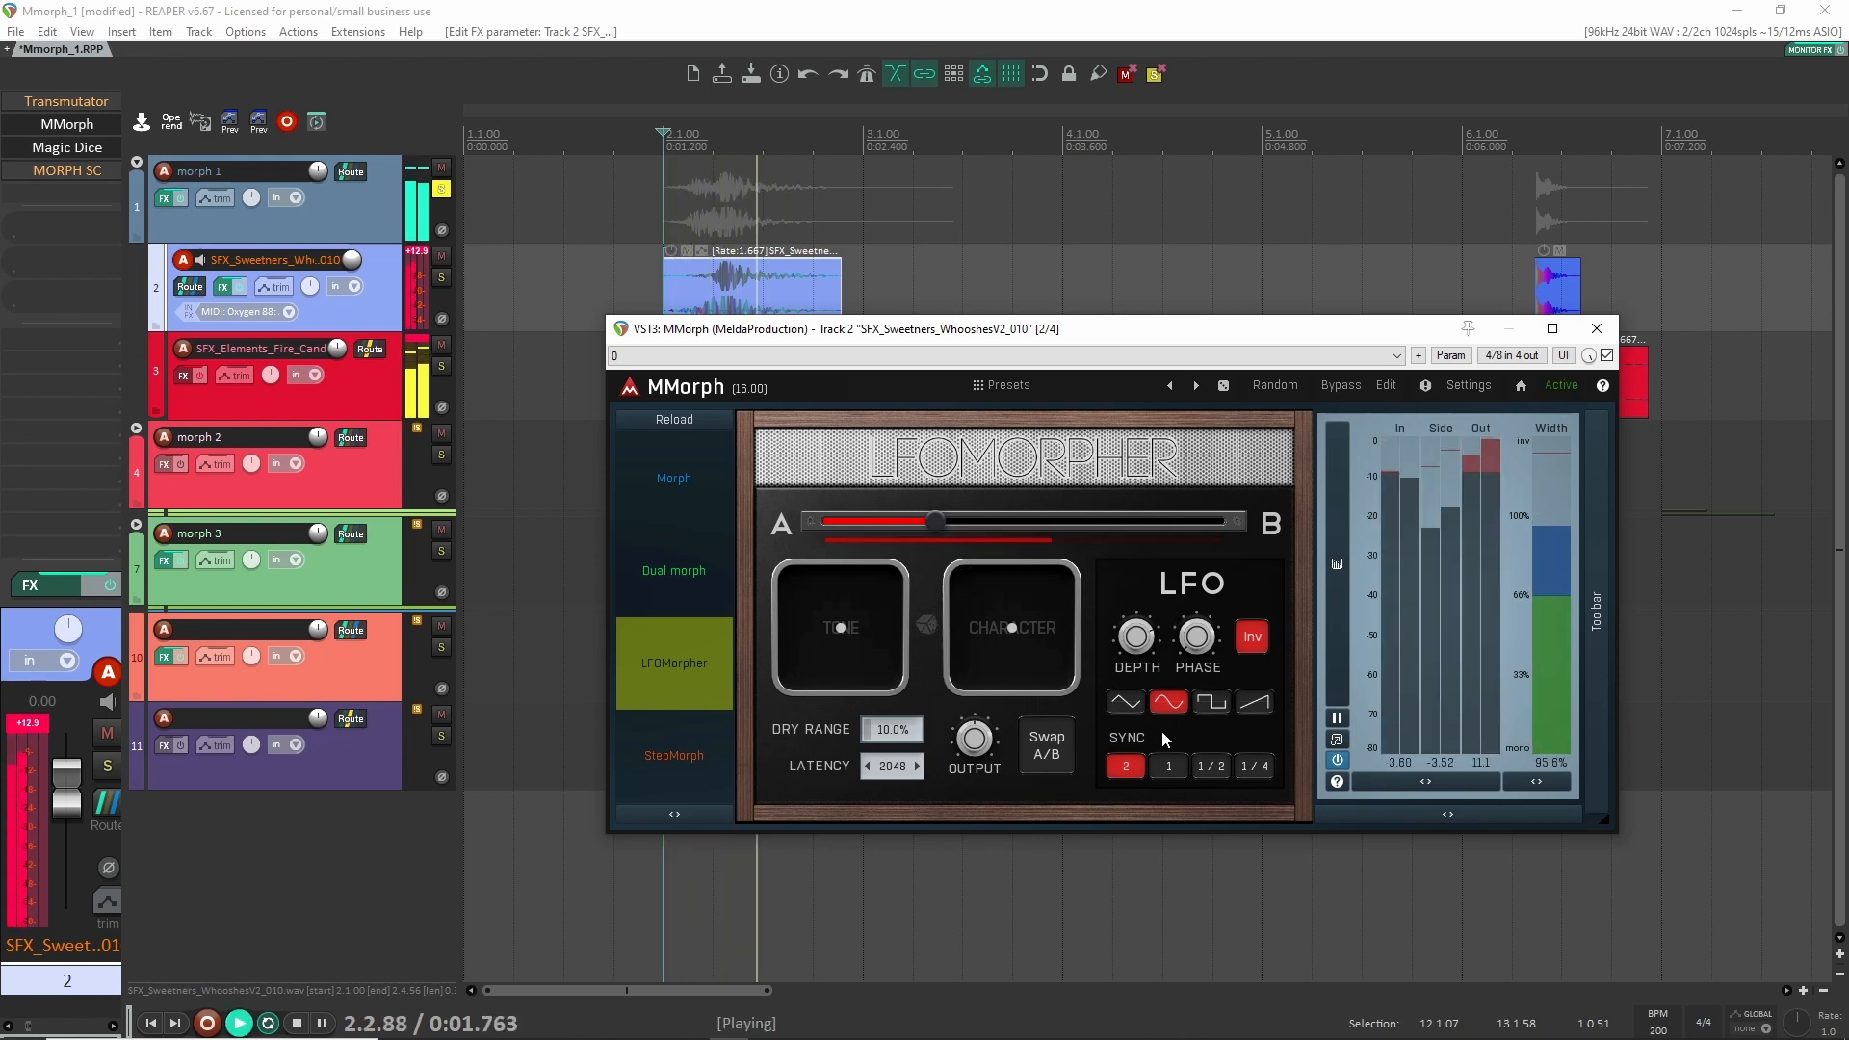
# Swap A and B in LFOMorpher, turn the LFO's Inv off and audition the result.
pyautogui.click(1047, 744)
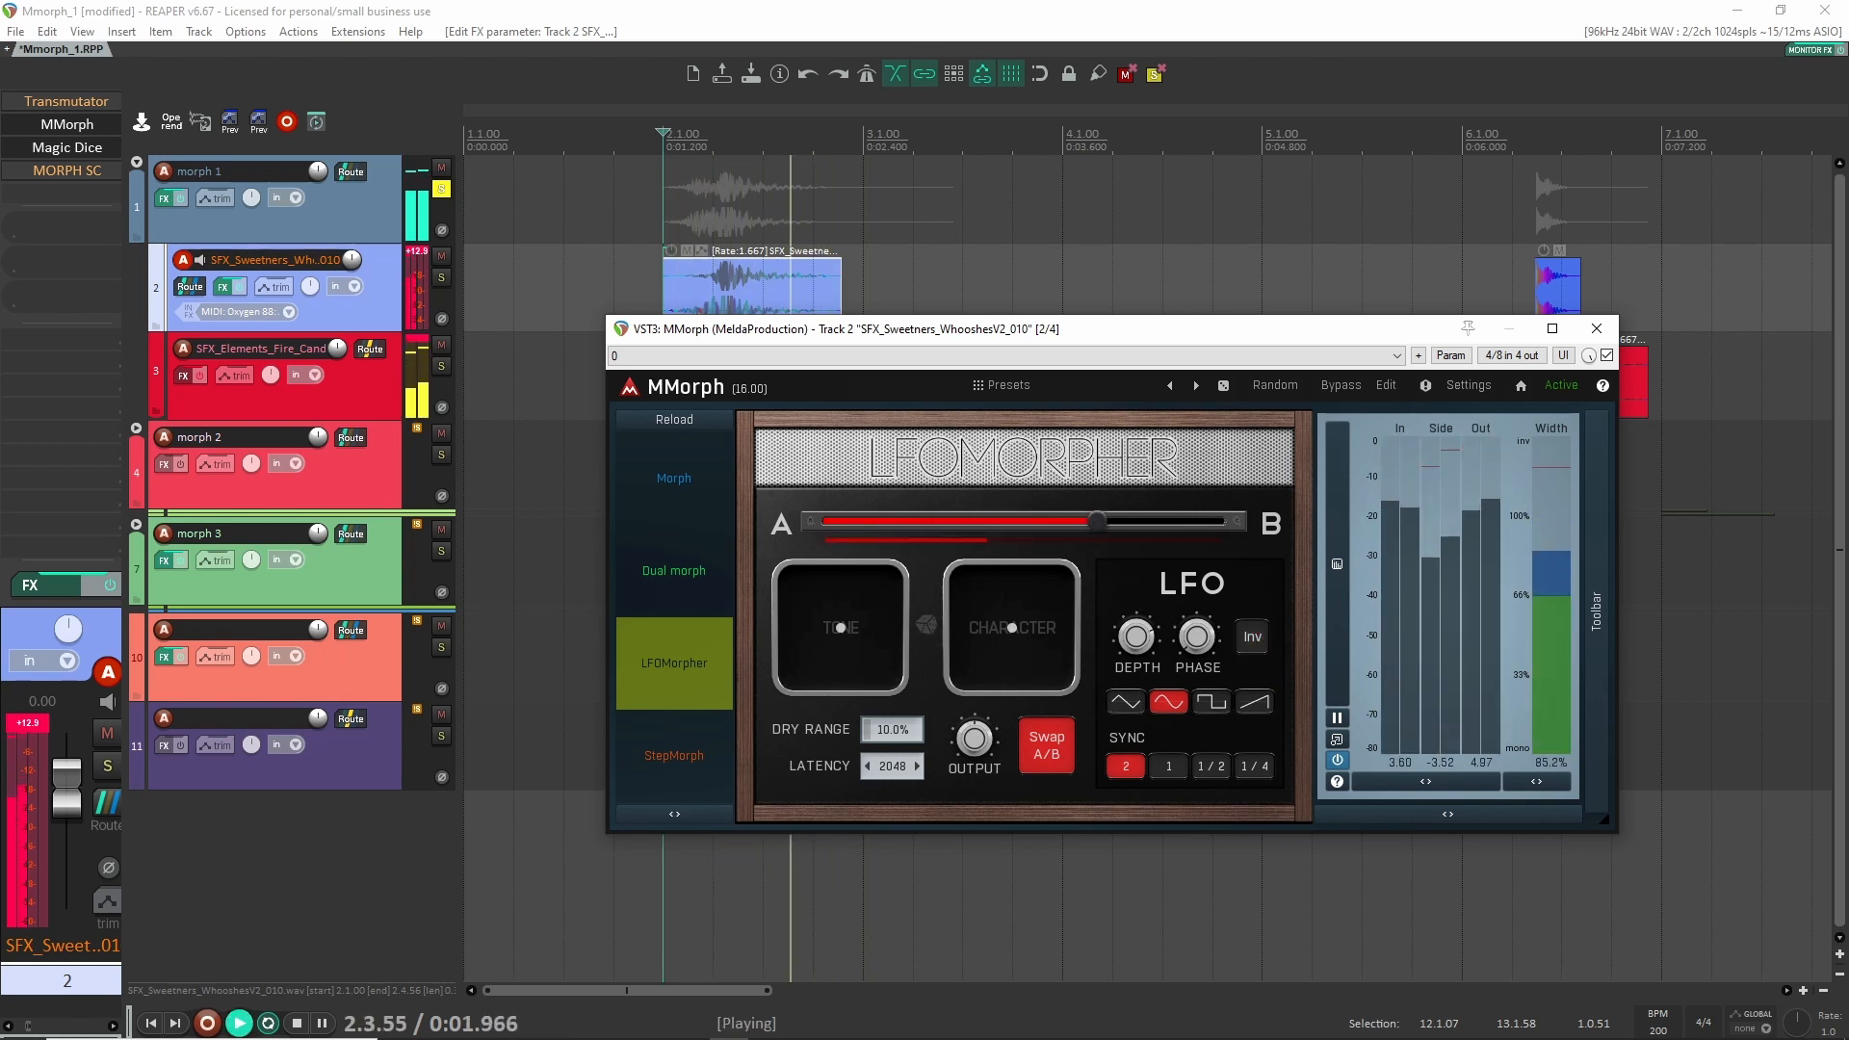
pyautogui.press('space')
pyautogui.press('space')
# Switch MMorph to StepMorph, randomize the stepper pattern and set its sync to 1/4 during playback.
pyautogui.click(658, 760)
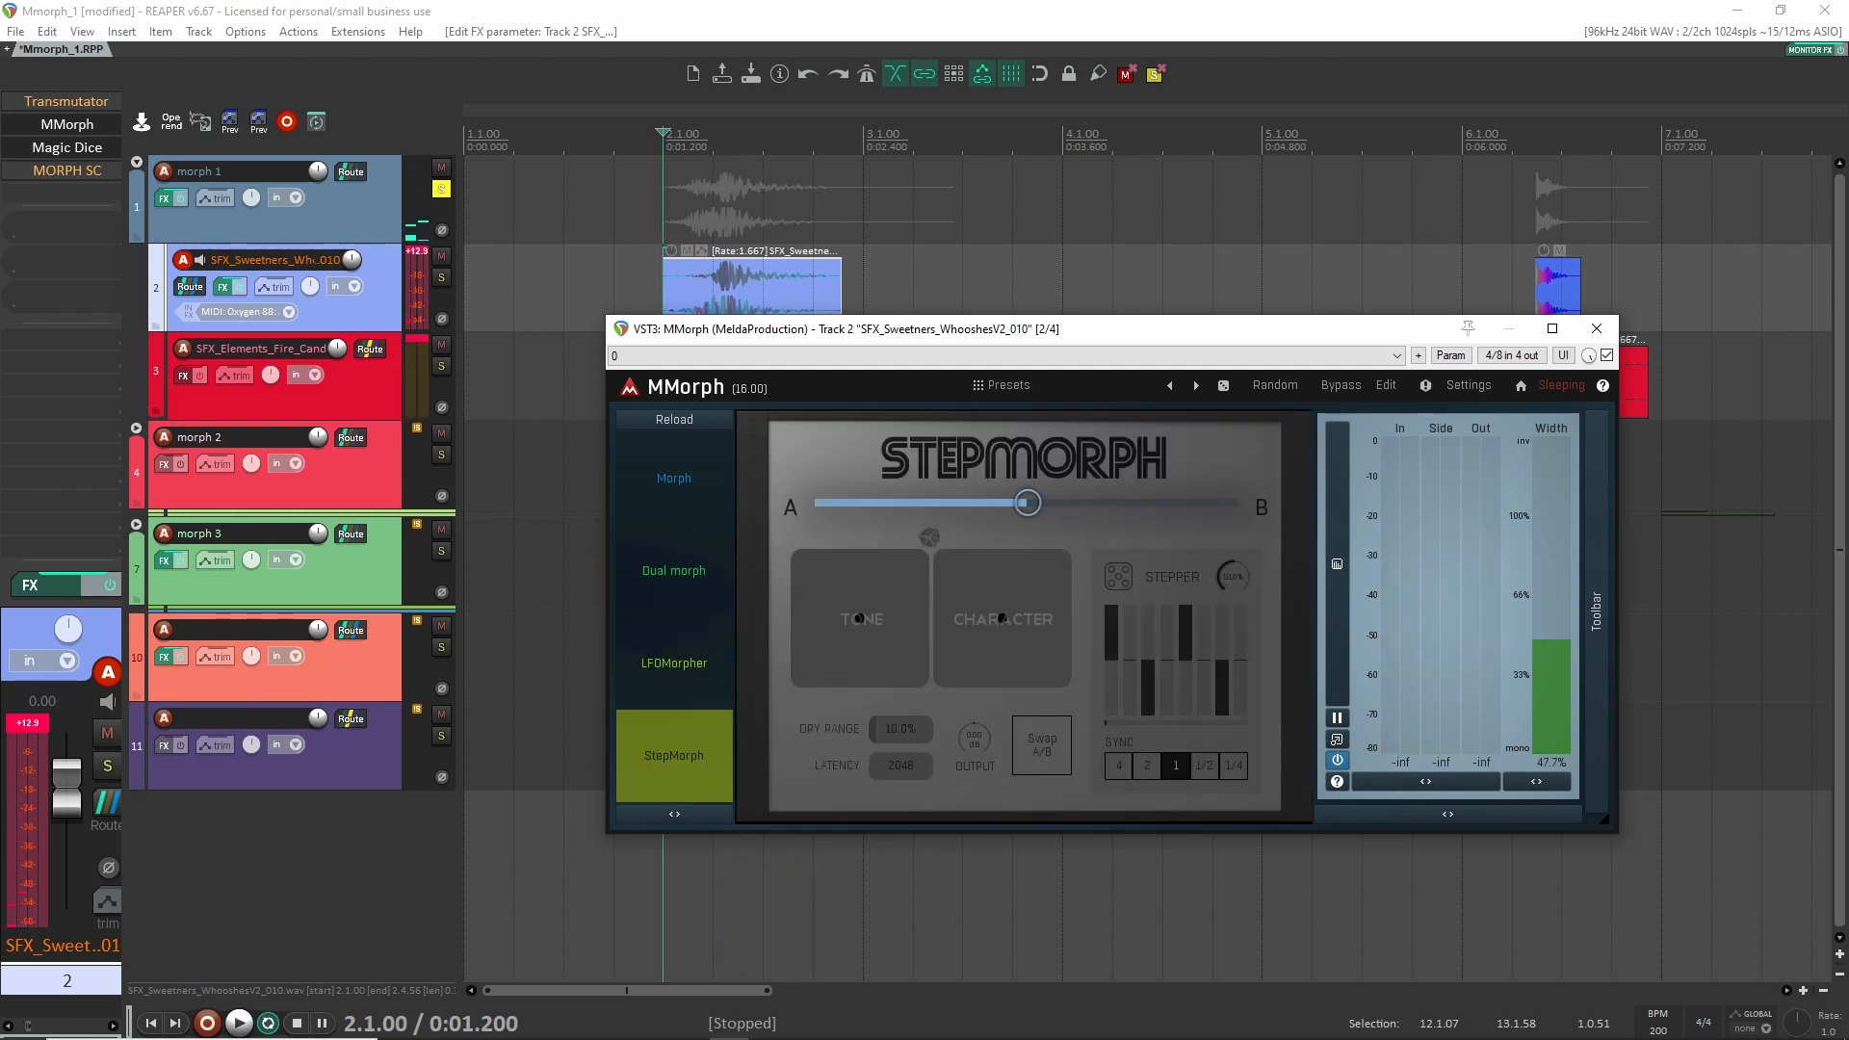
pyautogui.press('space')
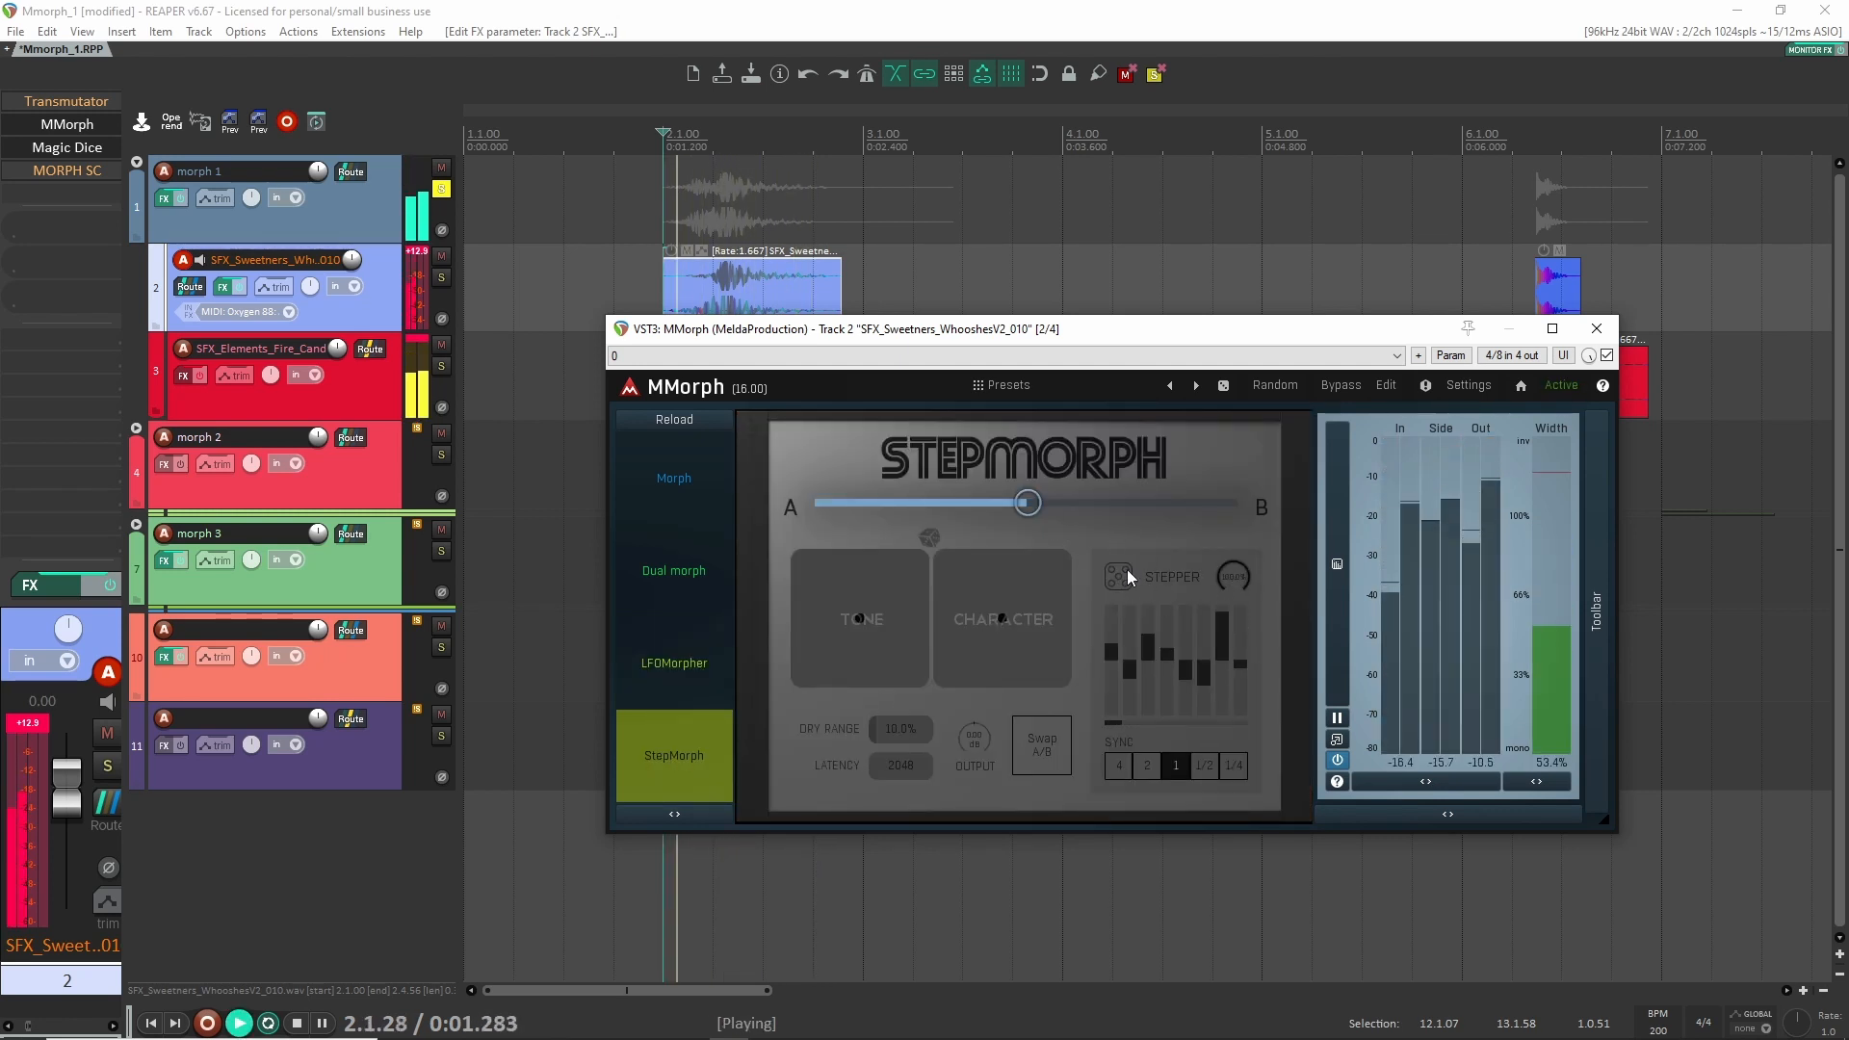
pyautogui.click(1230, 768)
pyautogui.press('space')
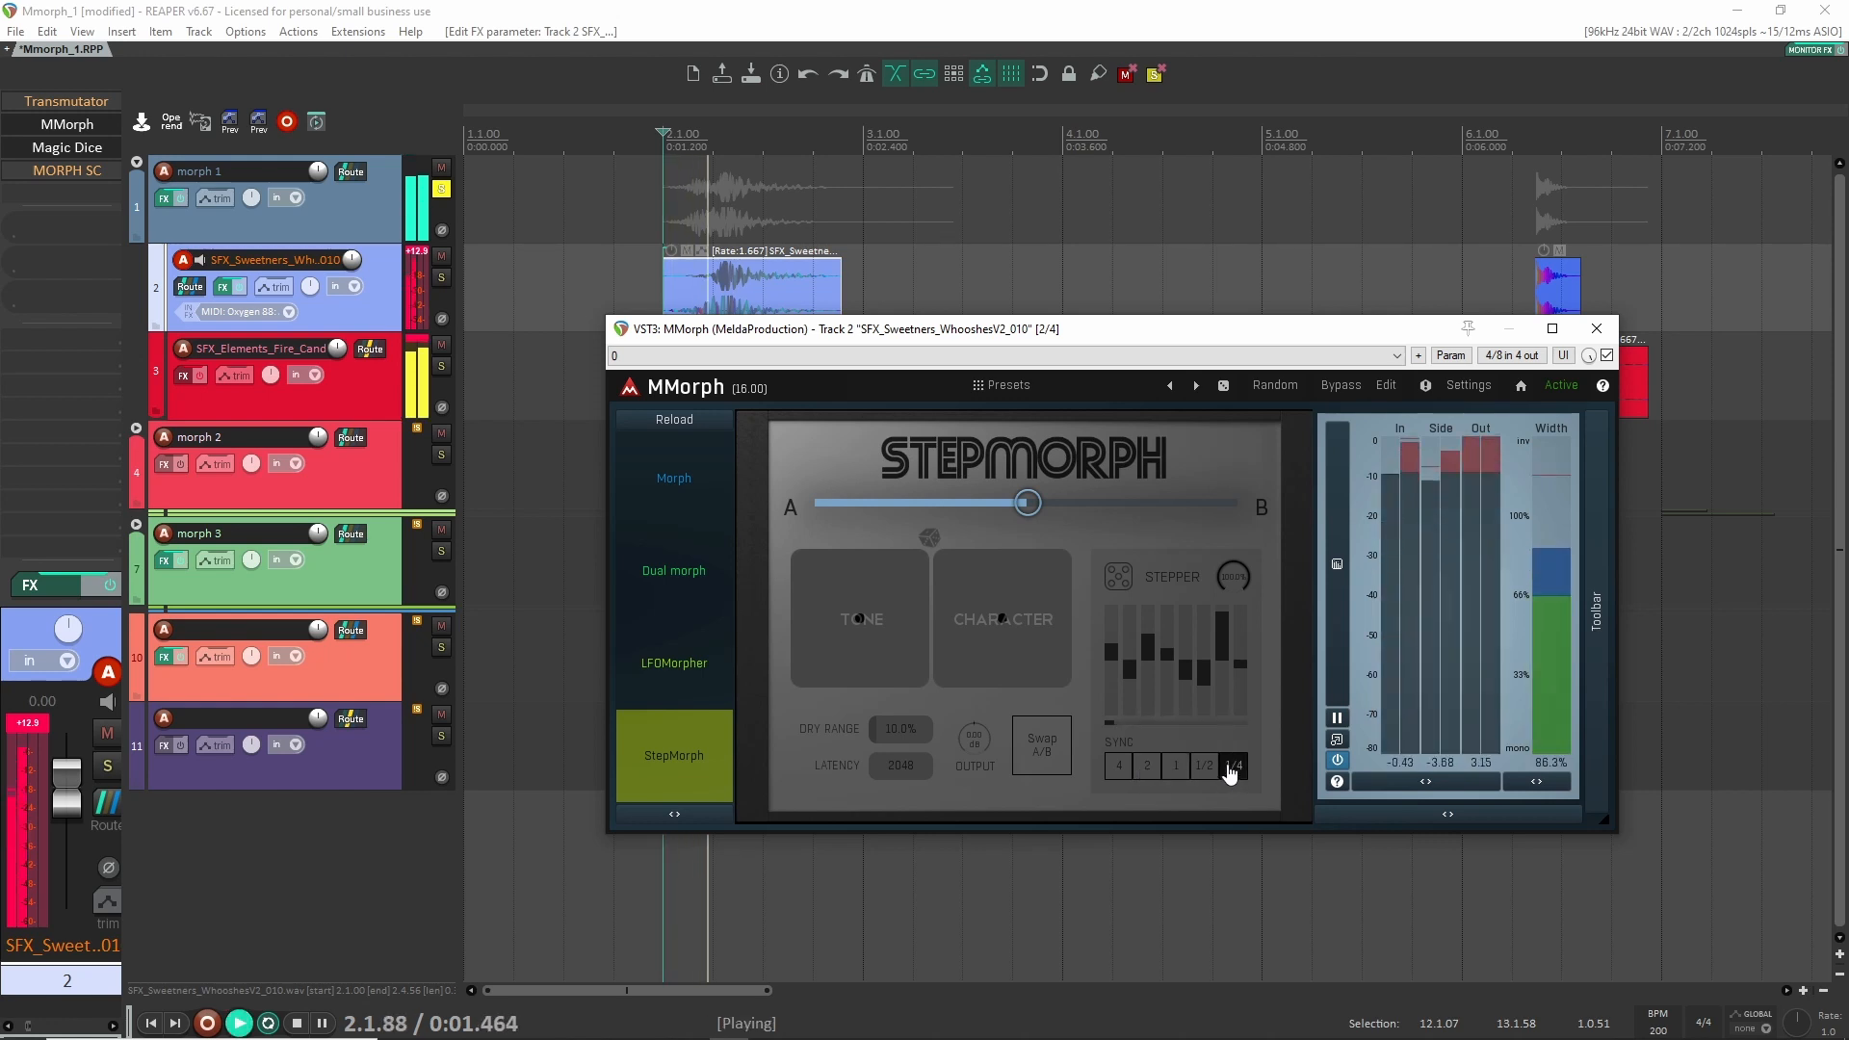
# Audition the StepMorph pattern, swap A and B and play the whooshes again.
pyautogui.press('space')
pyautogui.press('space')
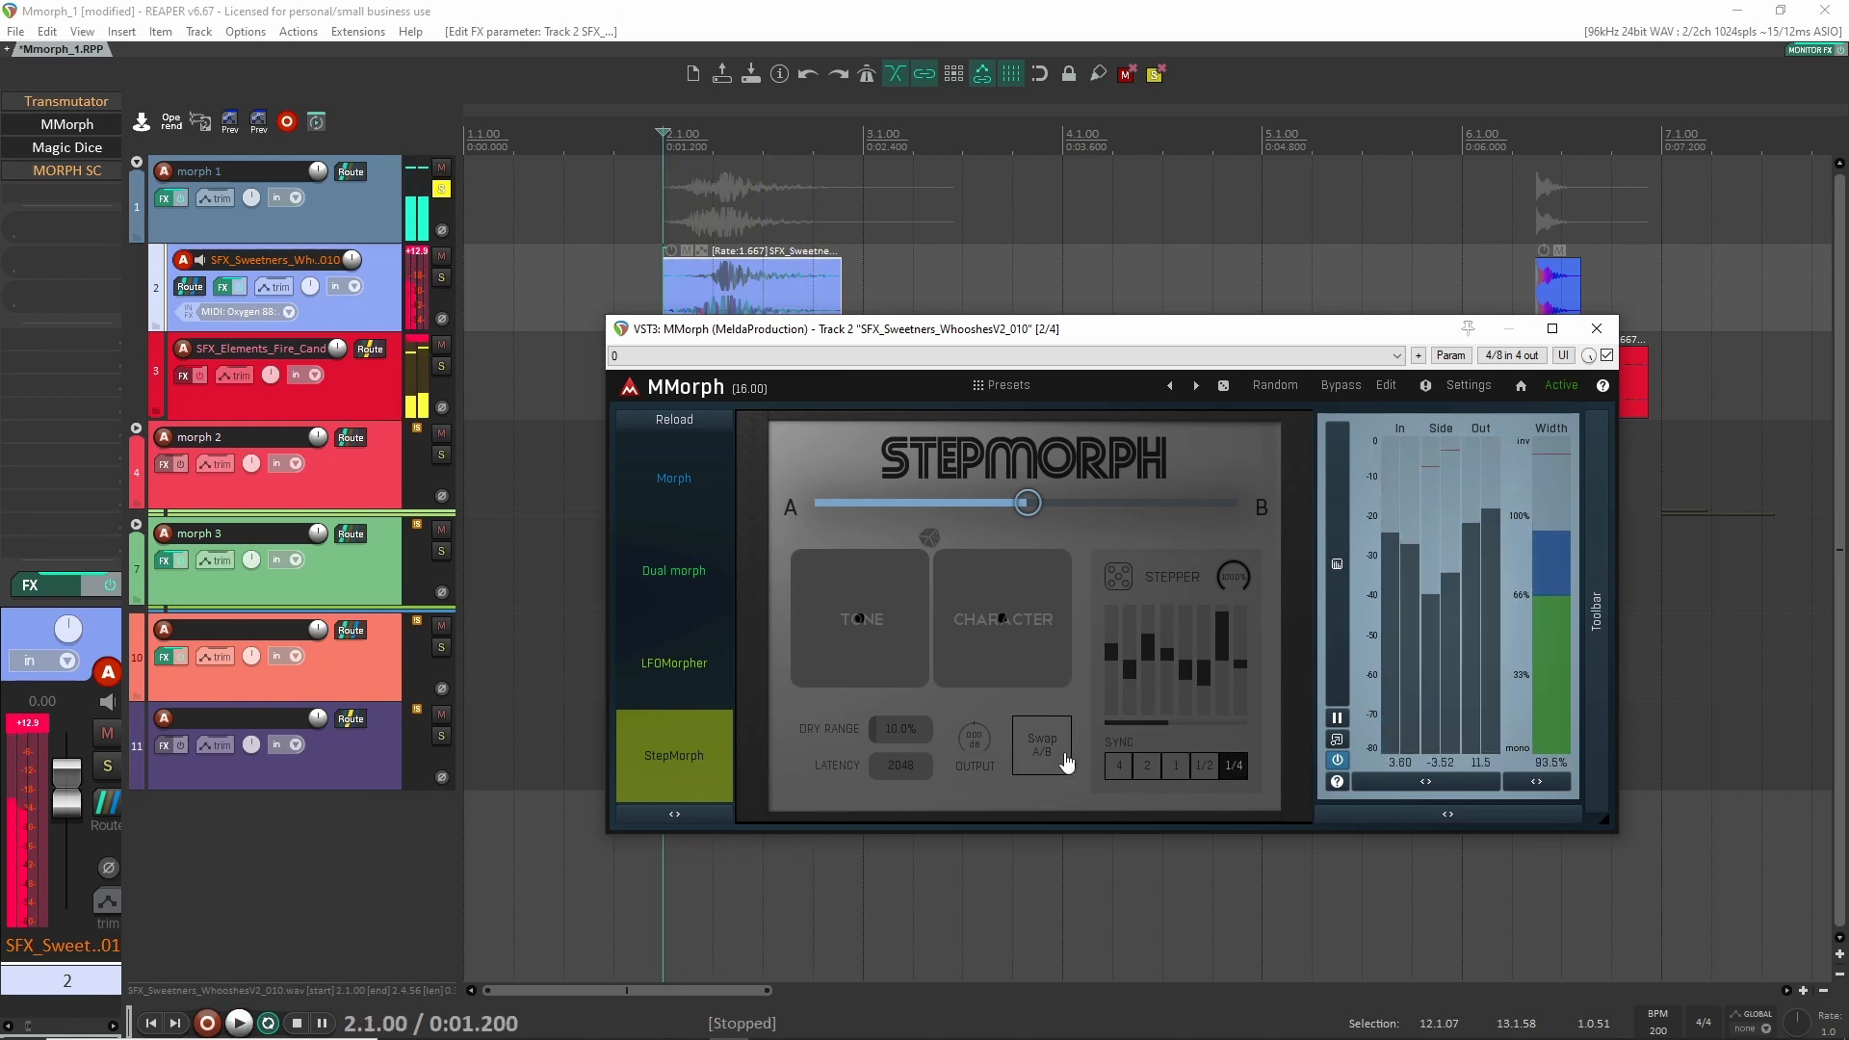
pyautogui.click(1042, 745)
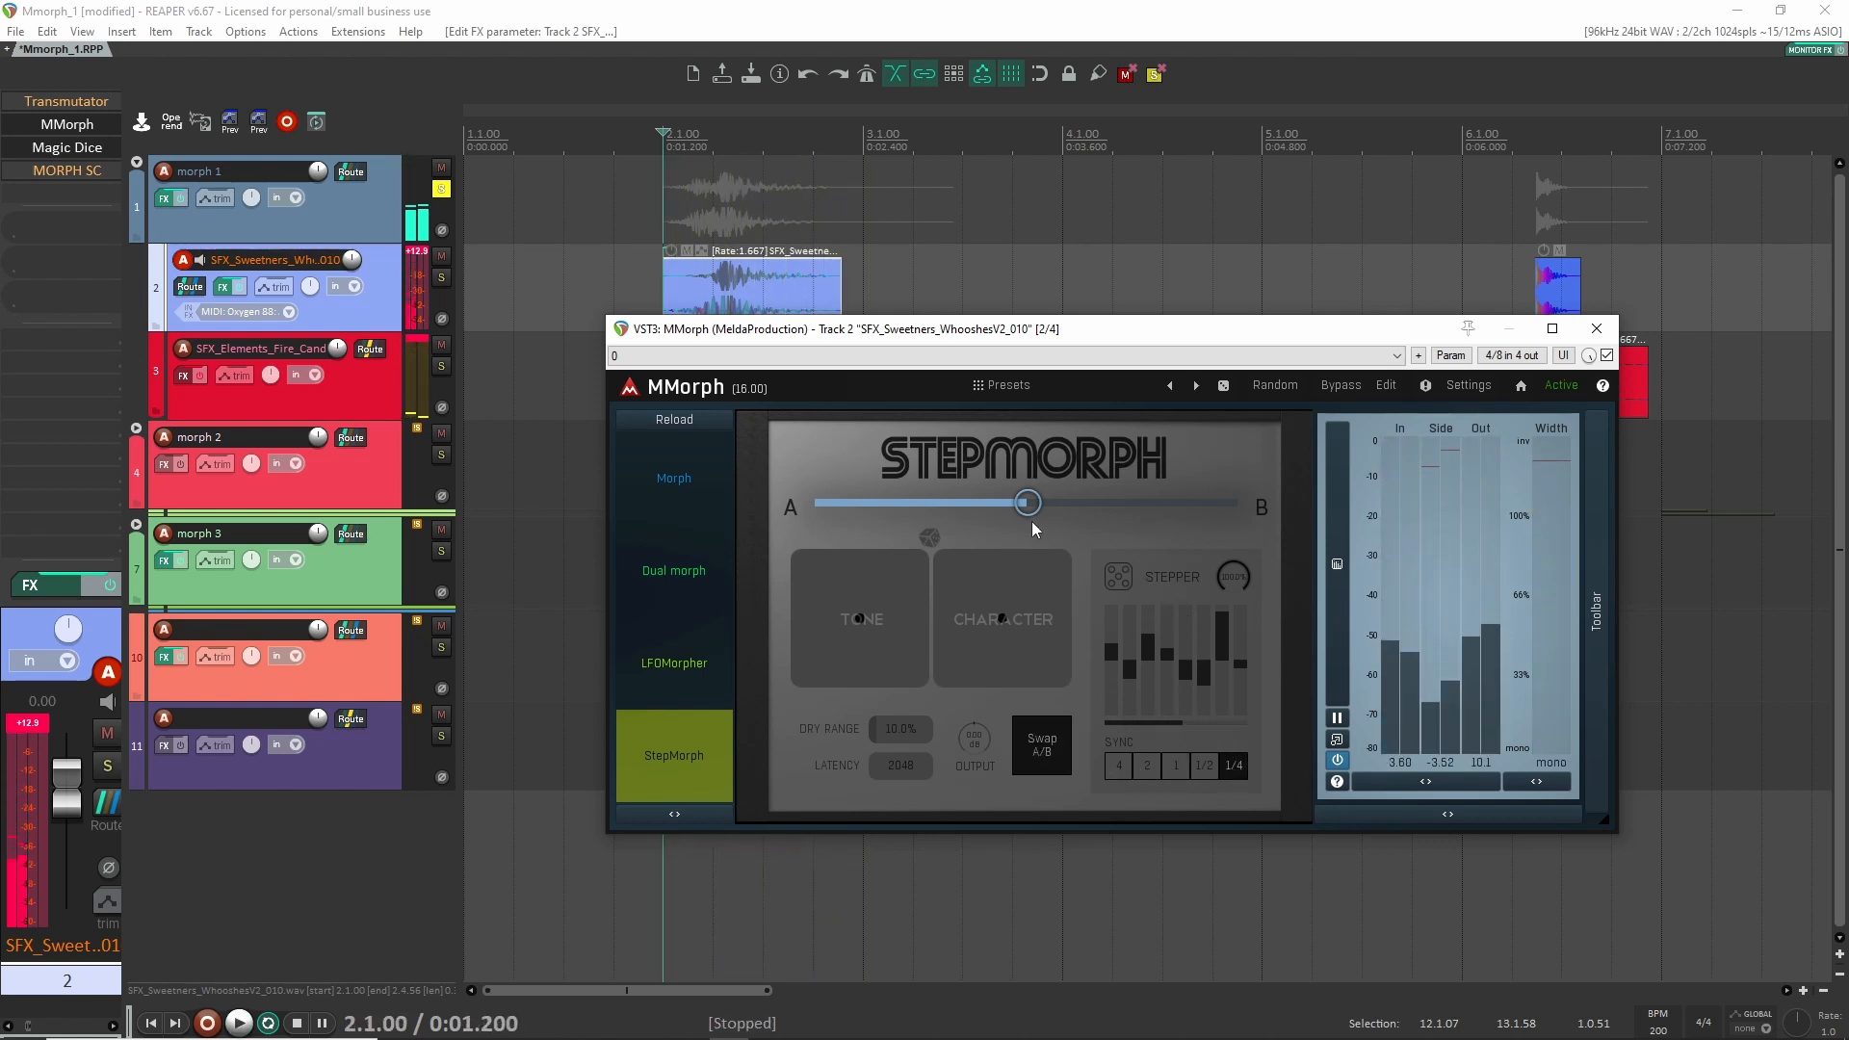
pyautogui.press('space')
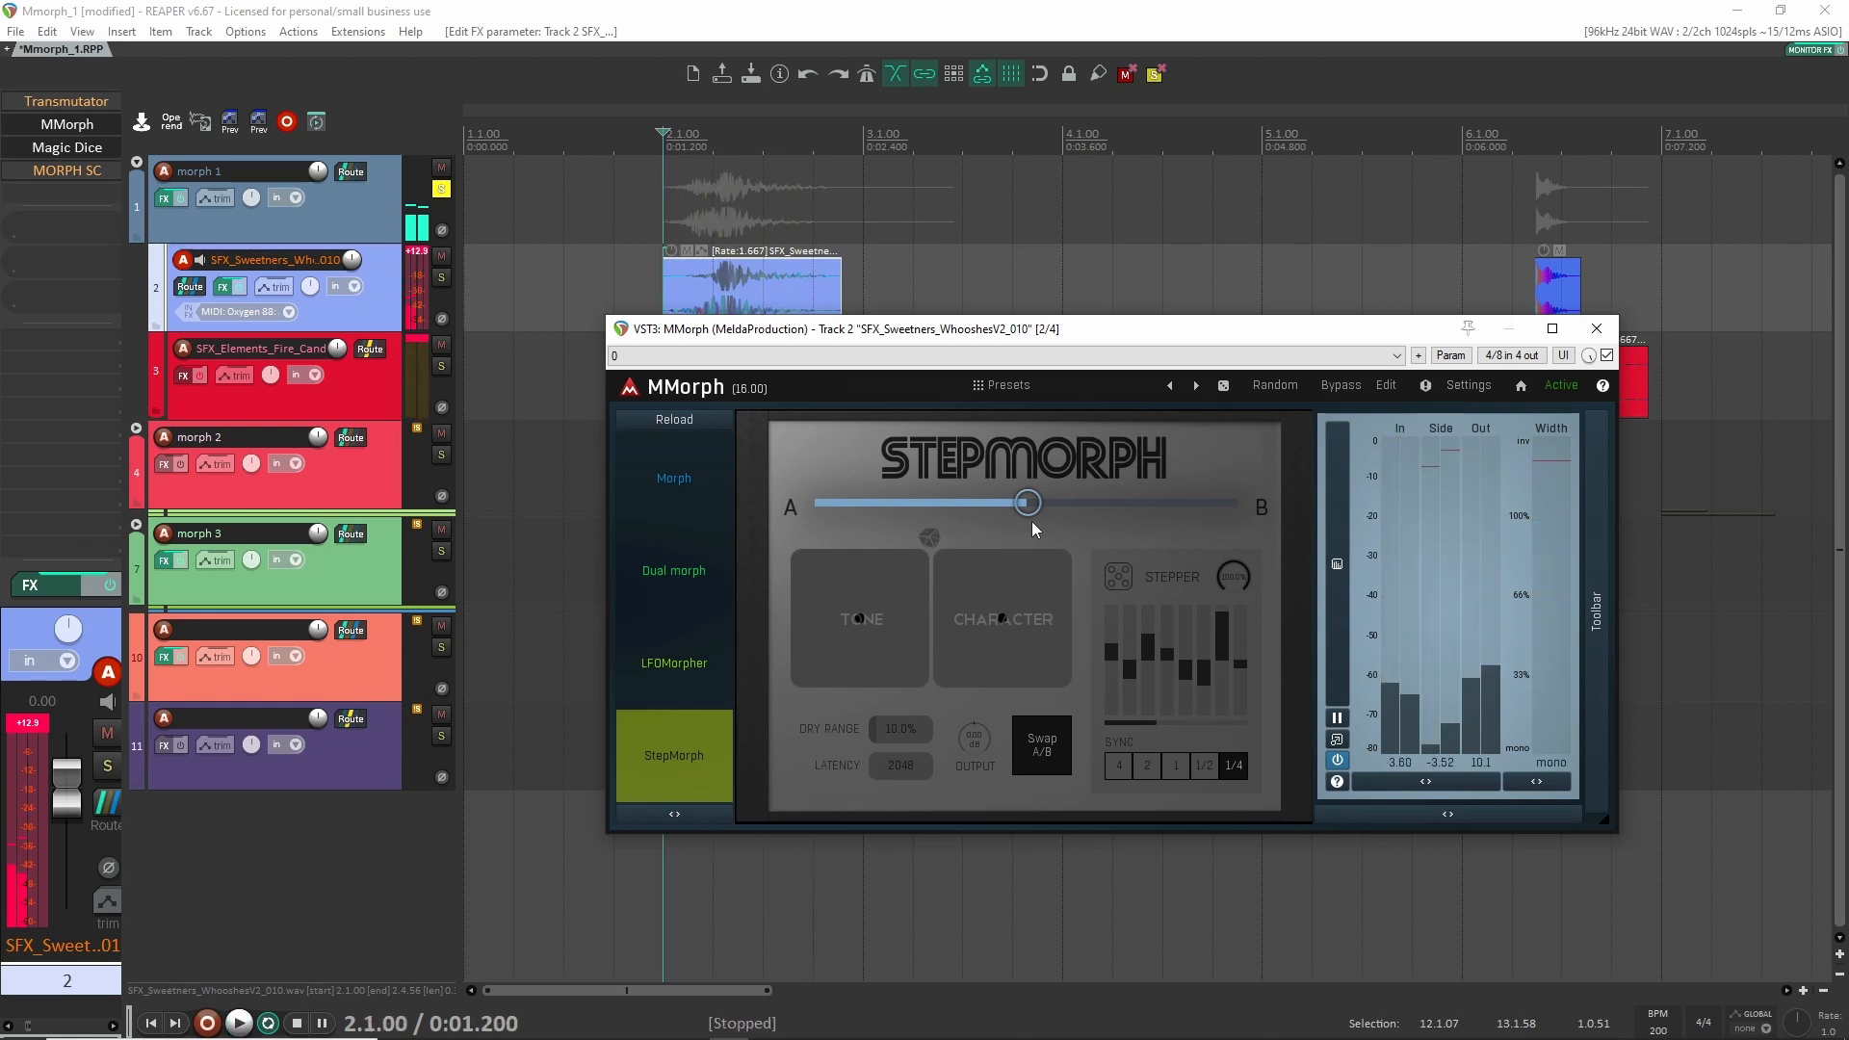
# Switch MMorph back to the Morph device and audition random presets, including Hale line's and Mfg mean.
pyautogui.click(696, 500)
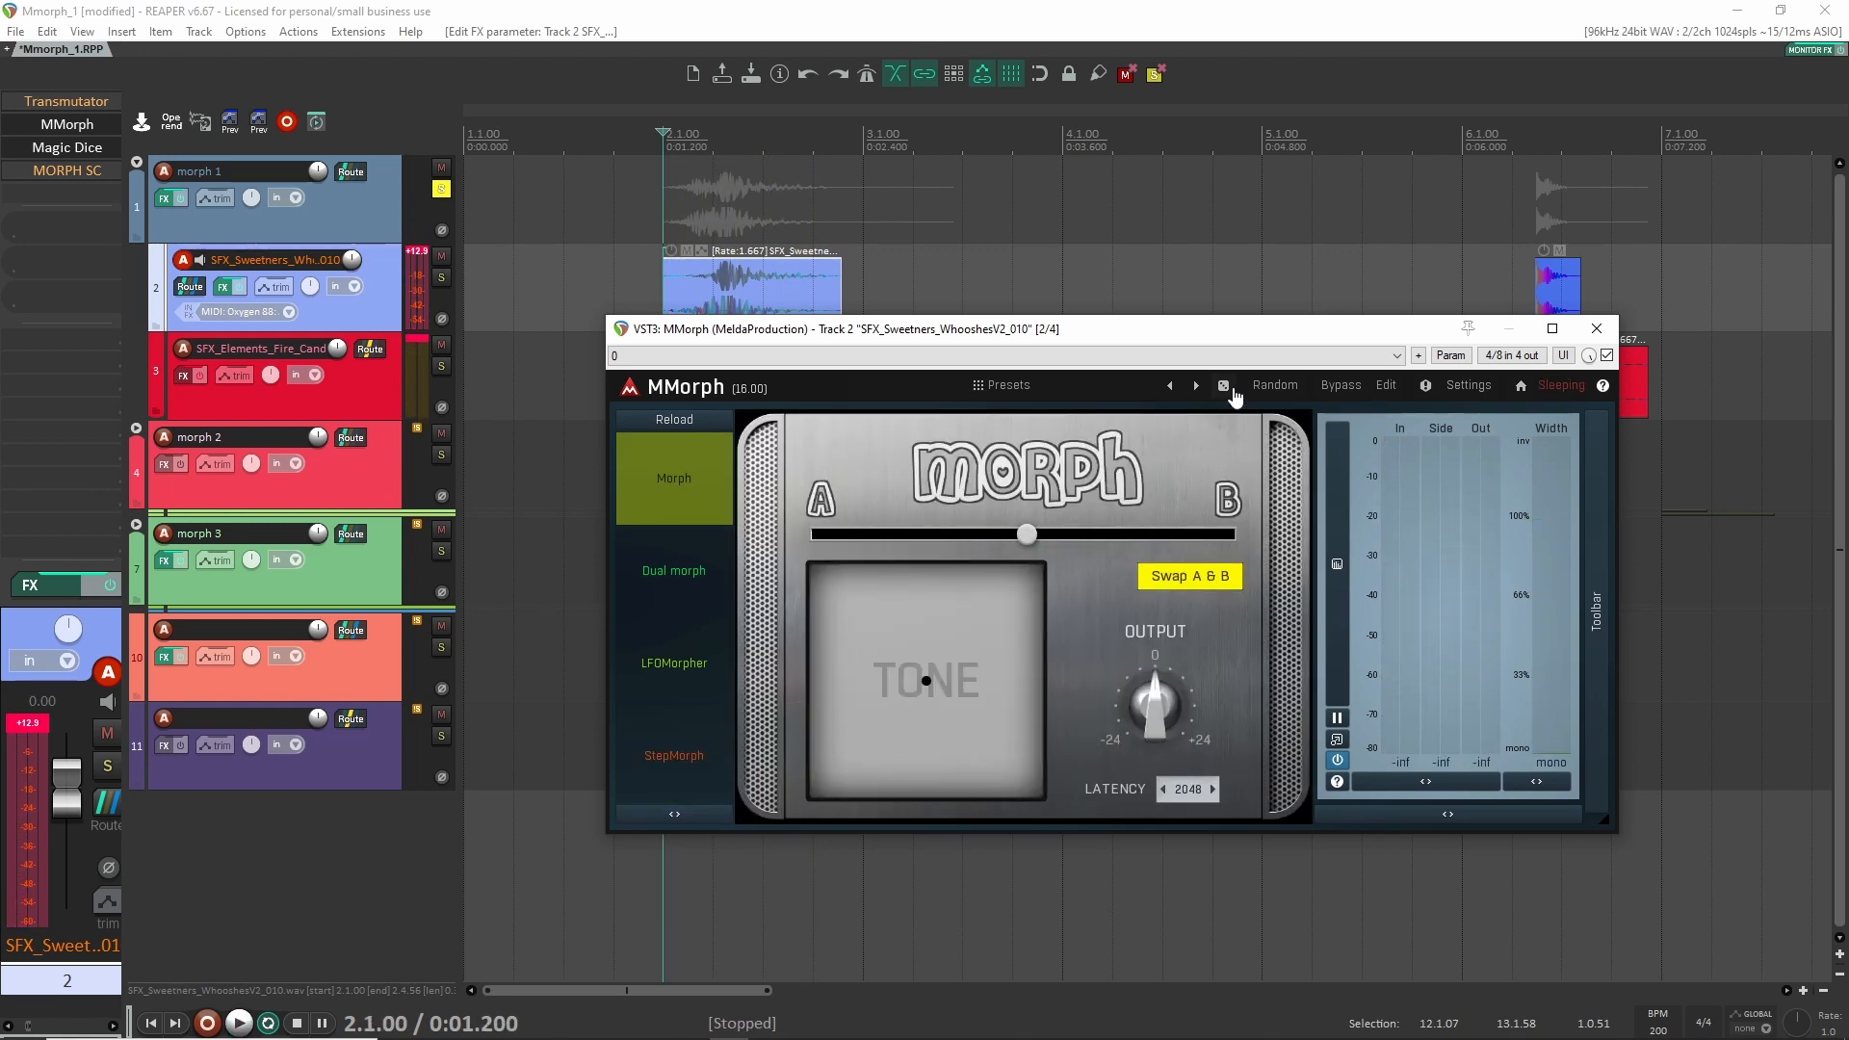
pyautogui.click(1224, 388)
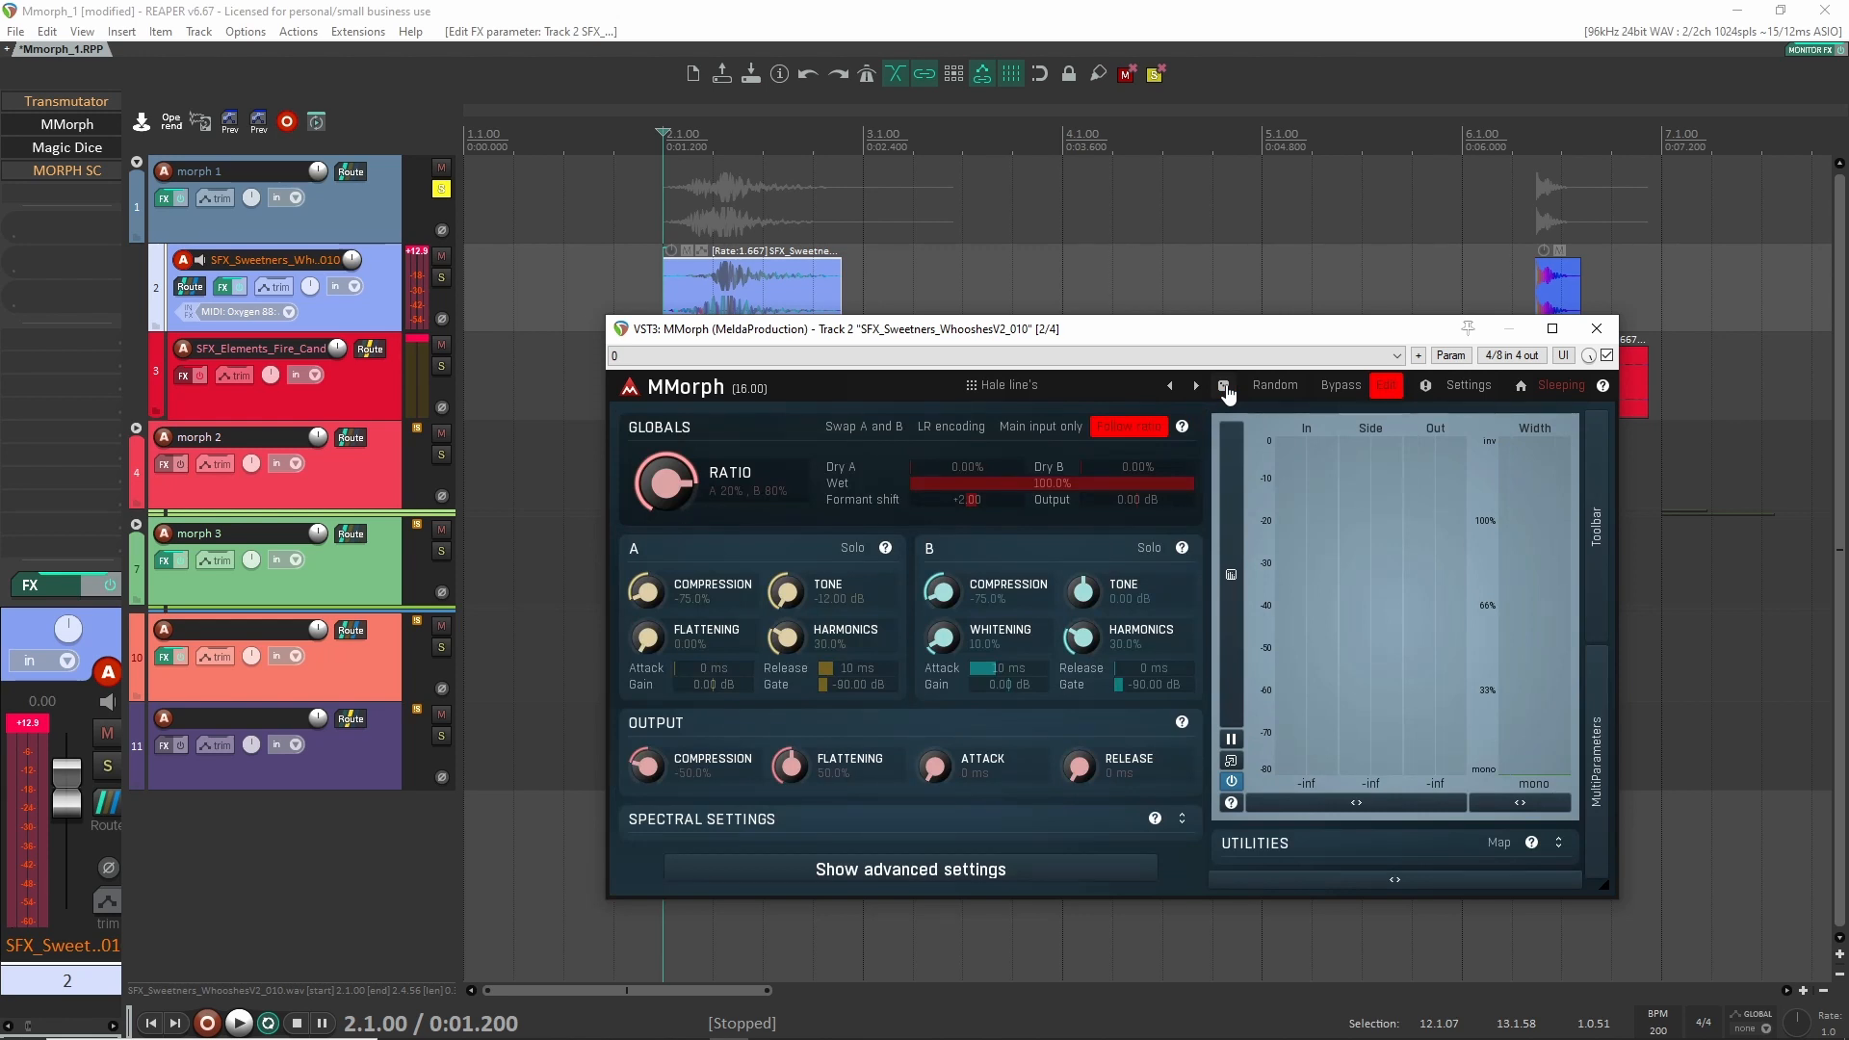
pyautogui.press('space')
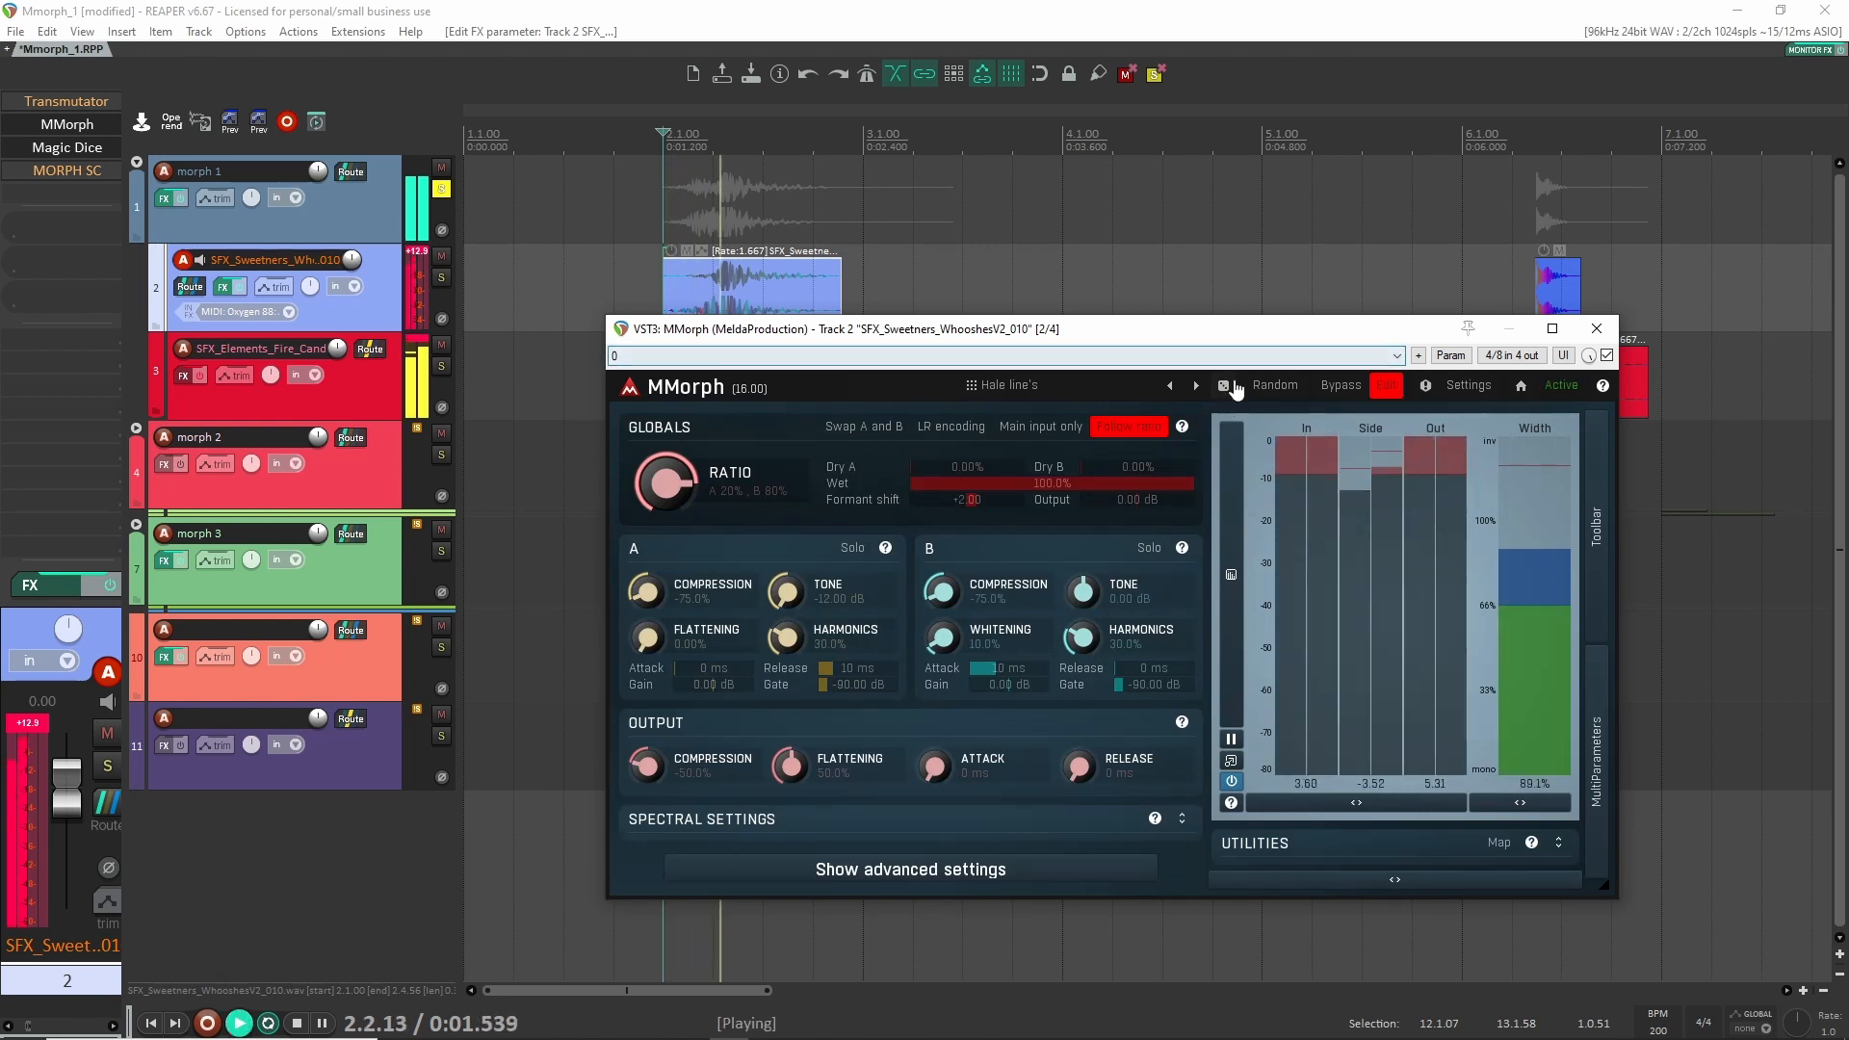
pyautogui.click(1224, 388)
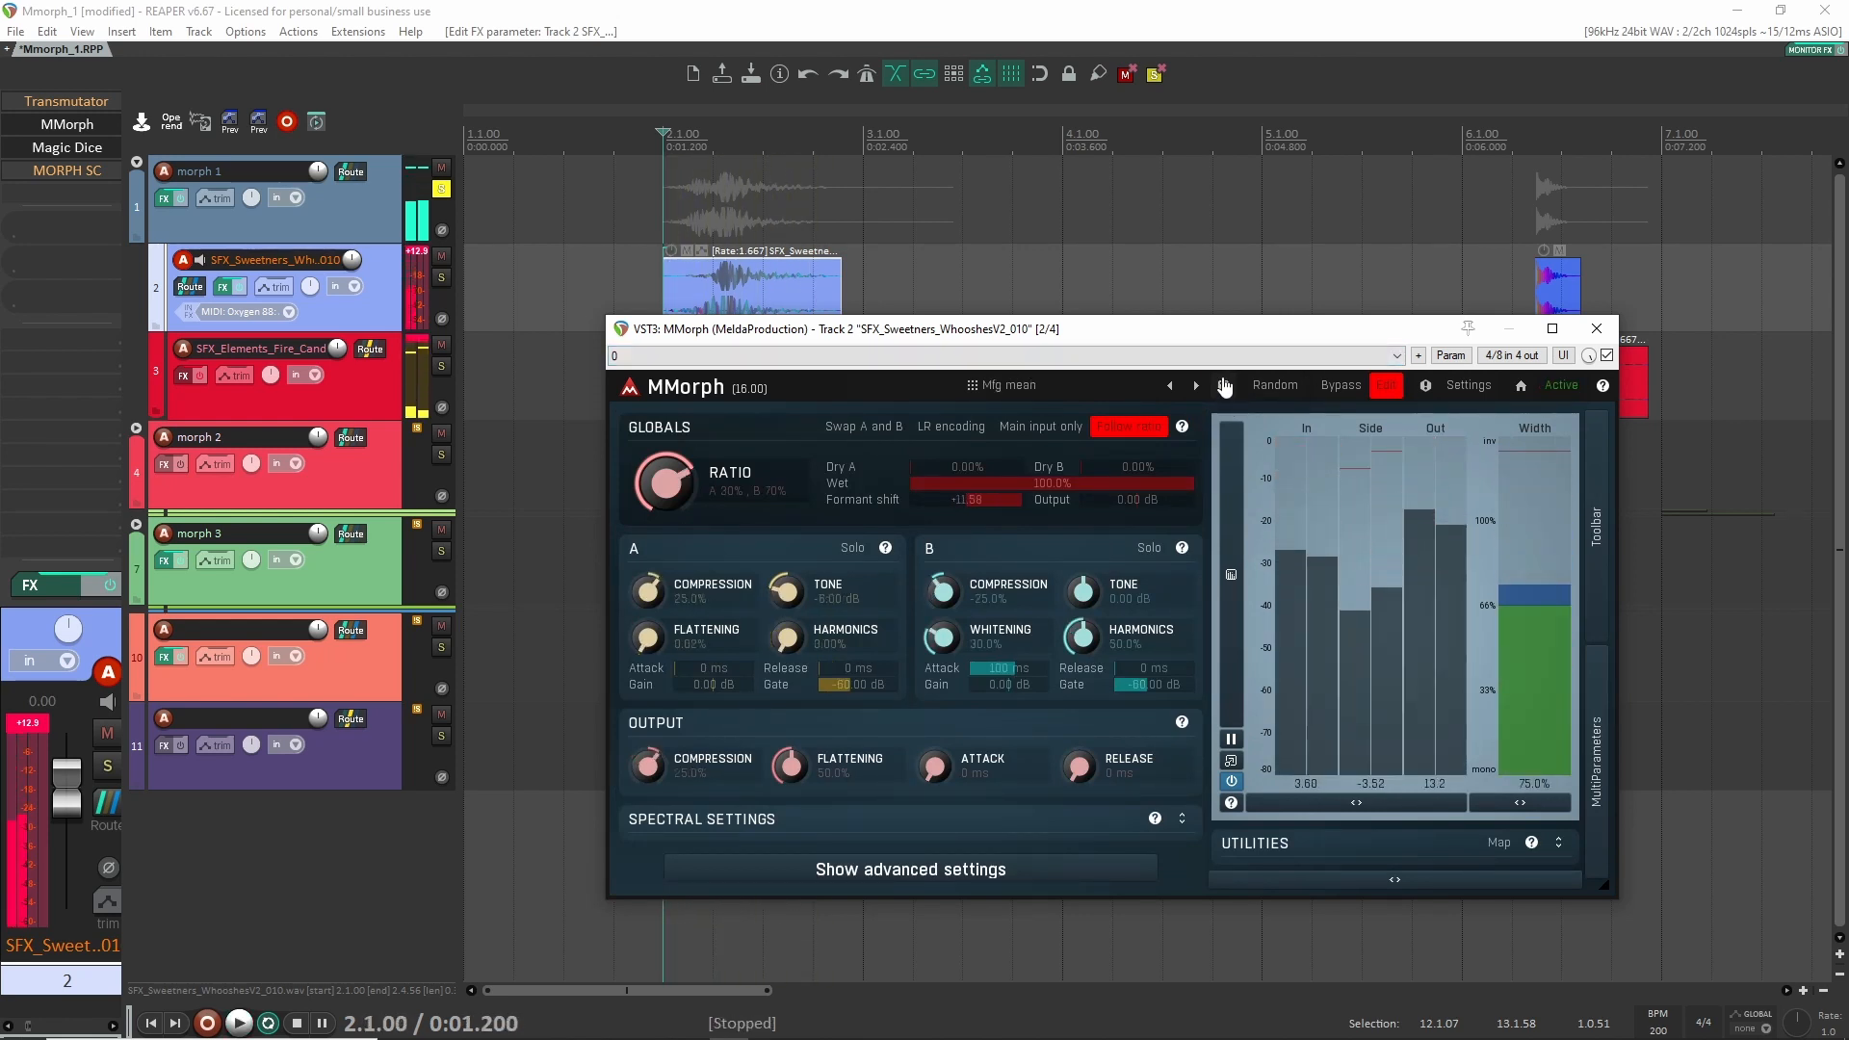
pyautogui.press('space')
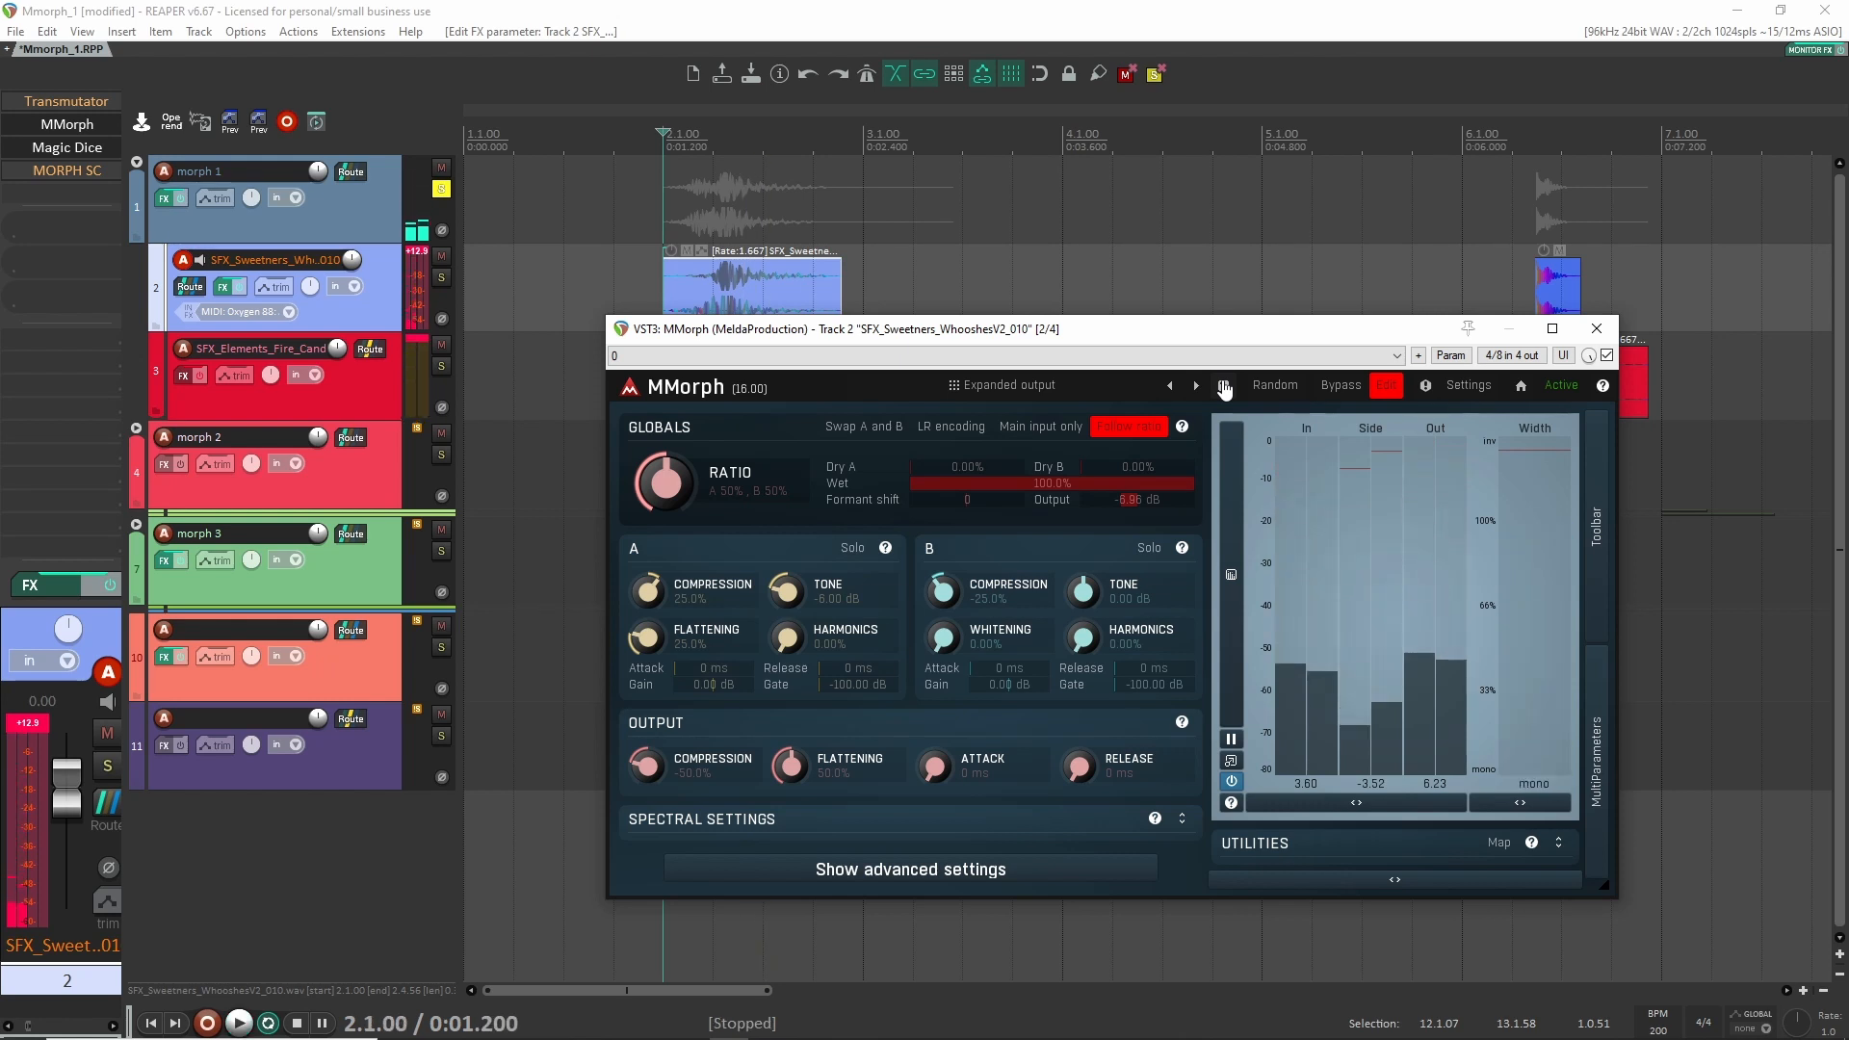
# Load another random MMorph preset, SAHR 2, and play the whooshes through it repeatedly.
pyautogui.click(1223, 388)
pyautogui.press('space')
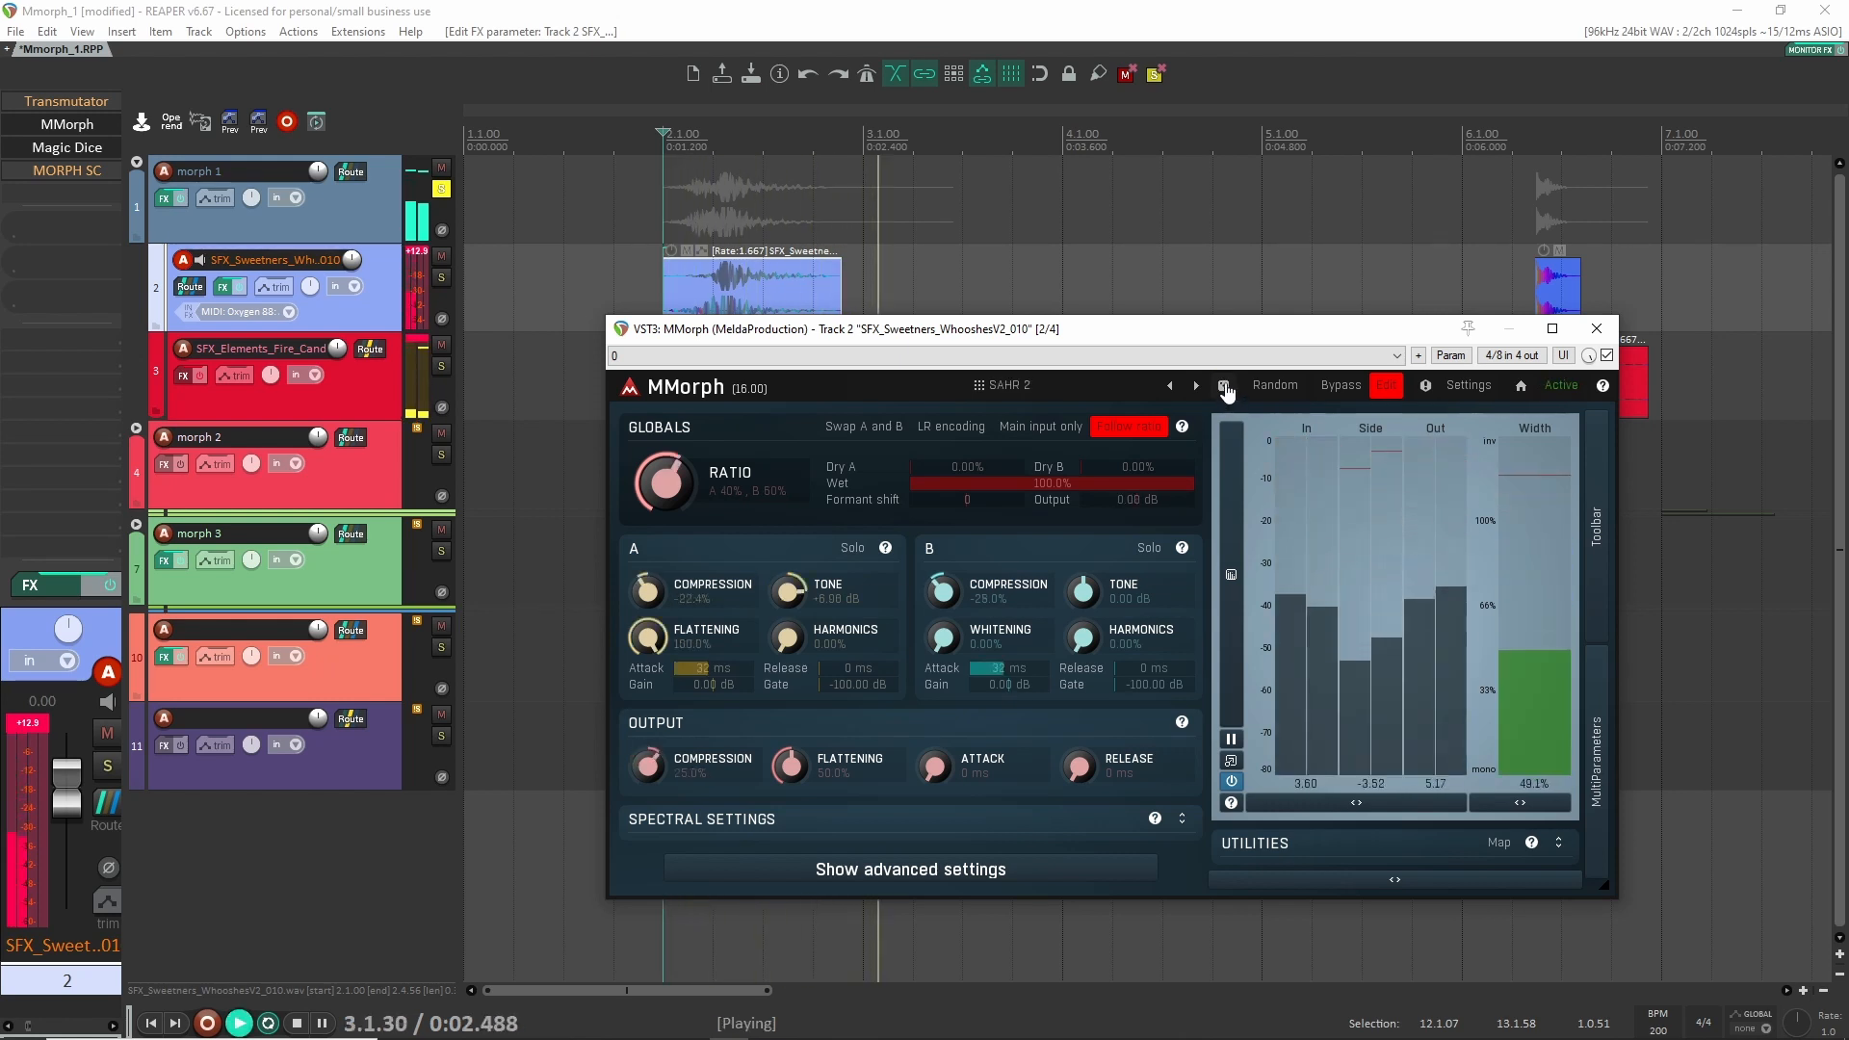
pyautogui.press('space')
pyautogui.click(1224, 388)
pyautogui.press('space')
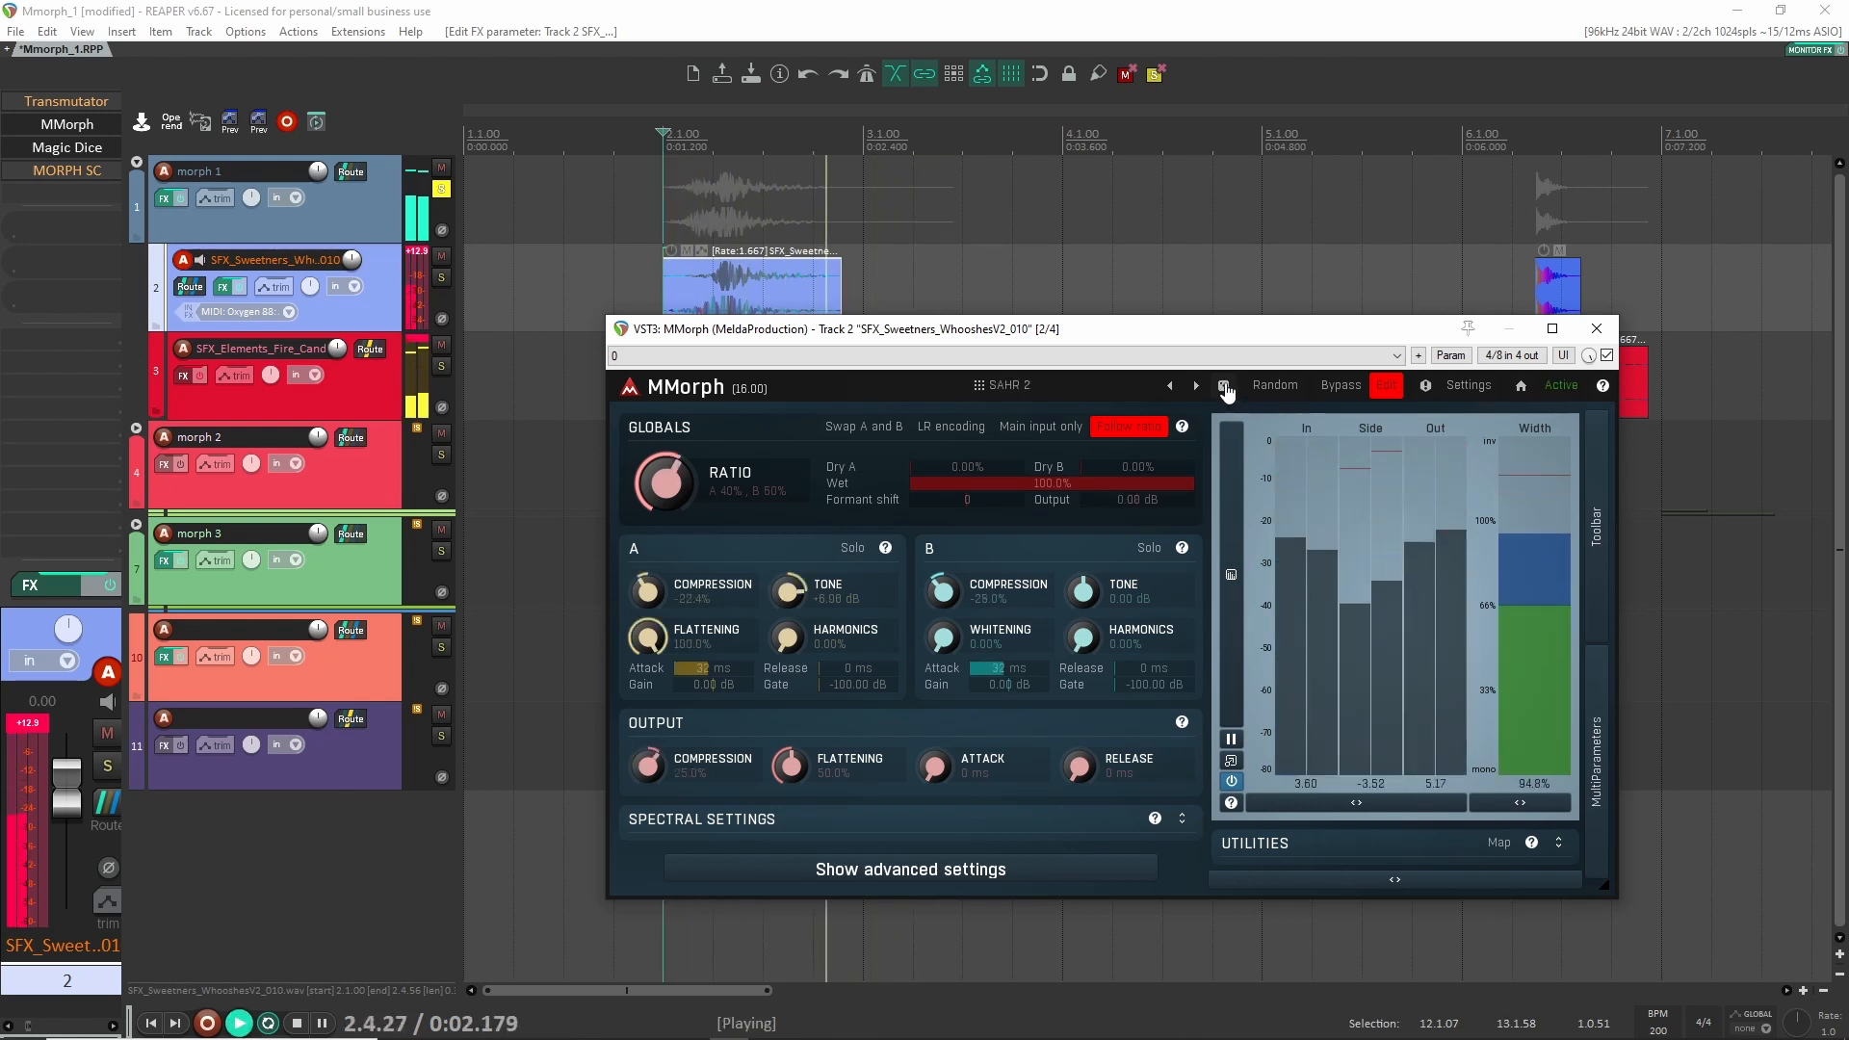
pyautogui.press('space')
pyautogui.press('space')
# Load the random MMorph presets Texture and Android in turn, playing the whooshes through each.
pyautogui.click(1224, 388)
pyautogui.press('space')
pyautogui.press('space')
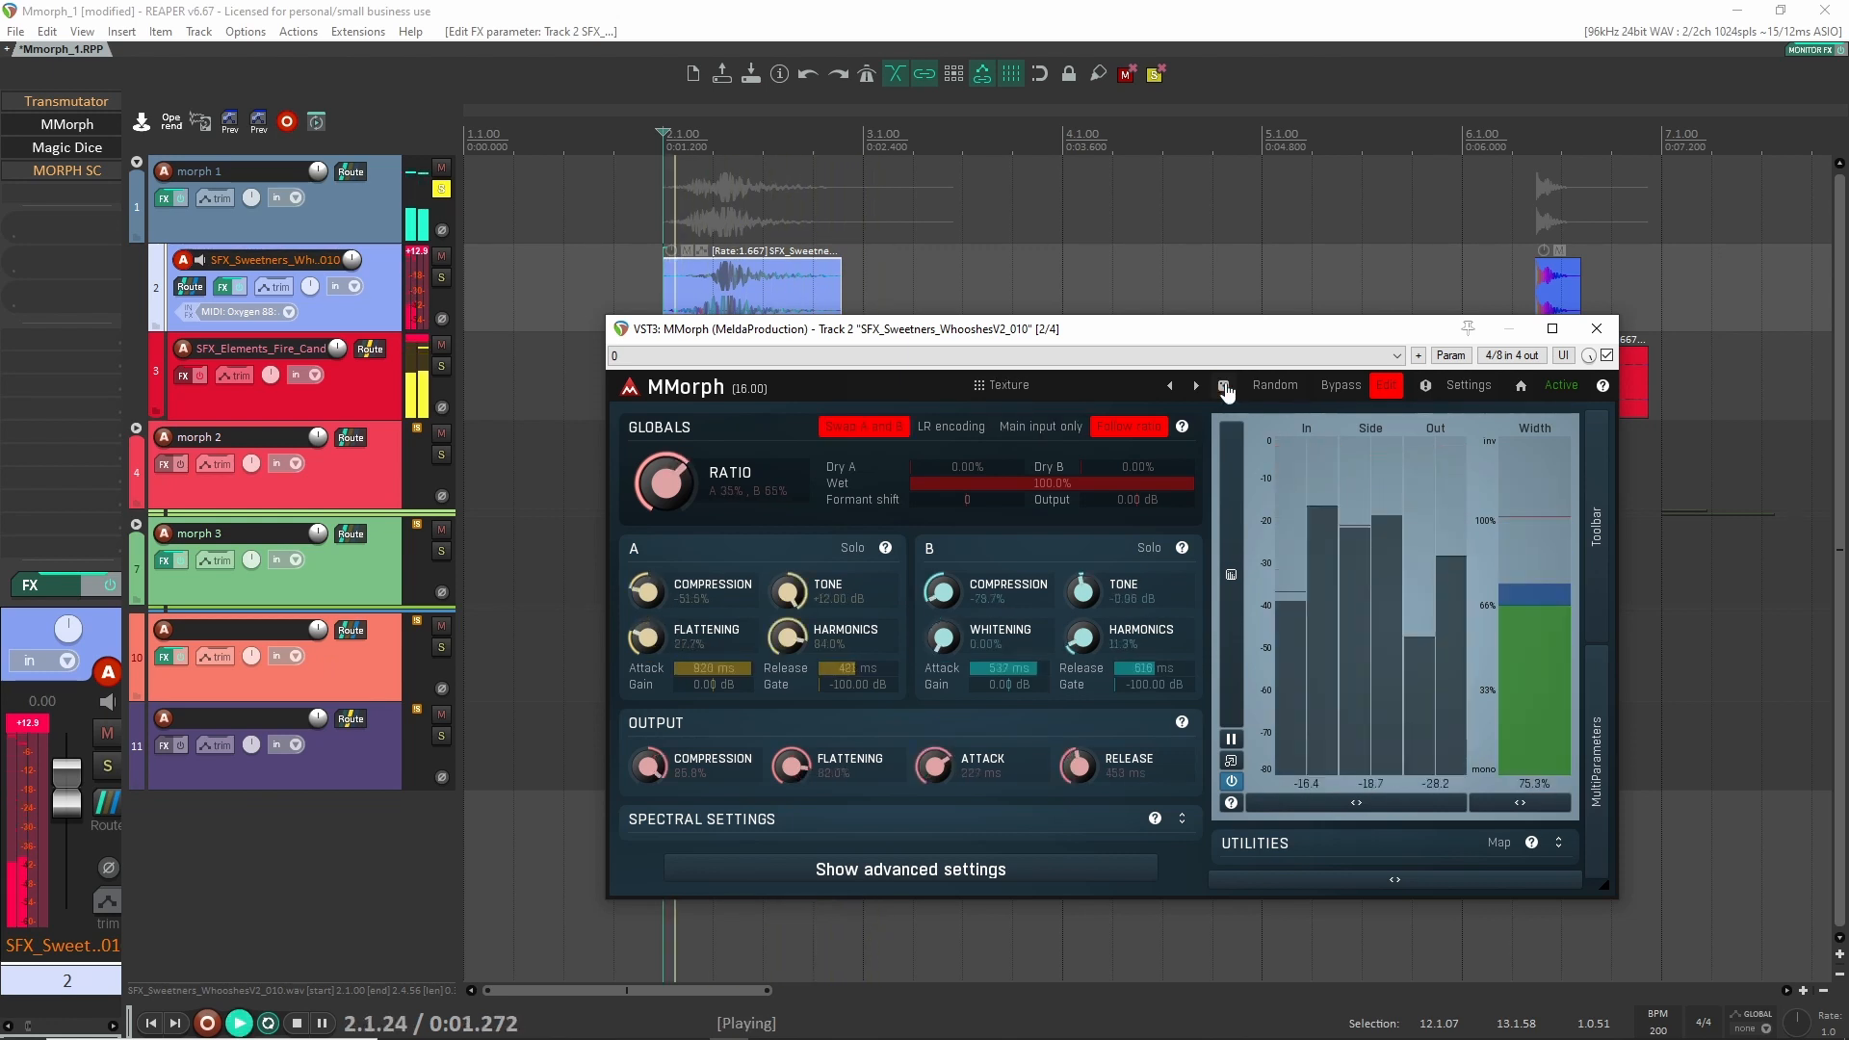
pyautogui.click(1224, 388)
pyautogui.press('space')
pyautogui.press('space')
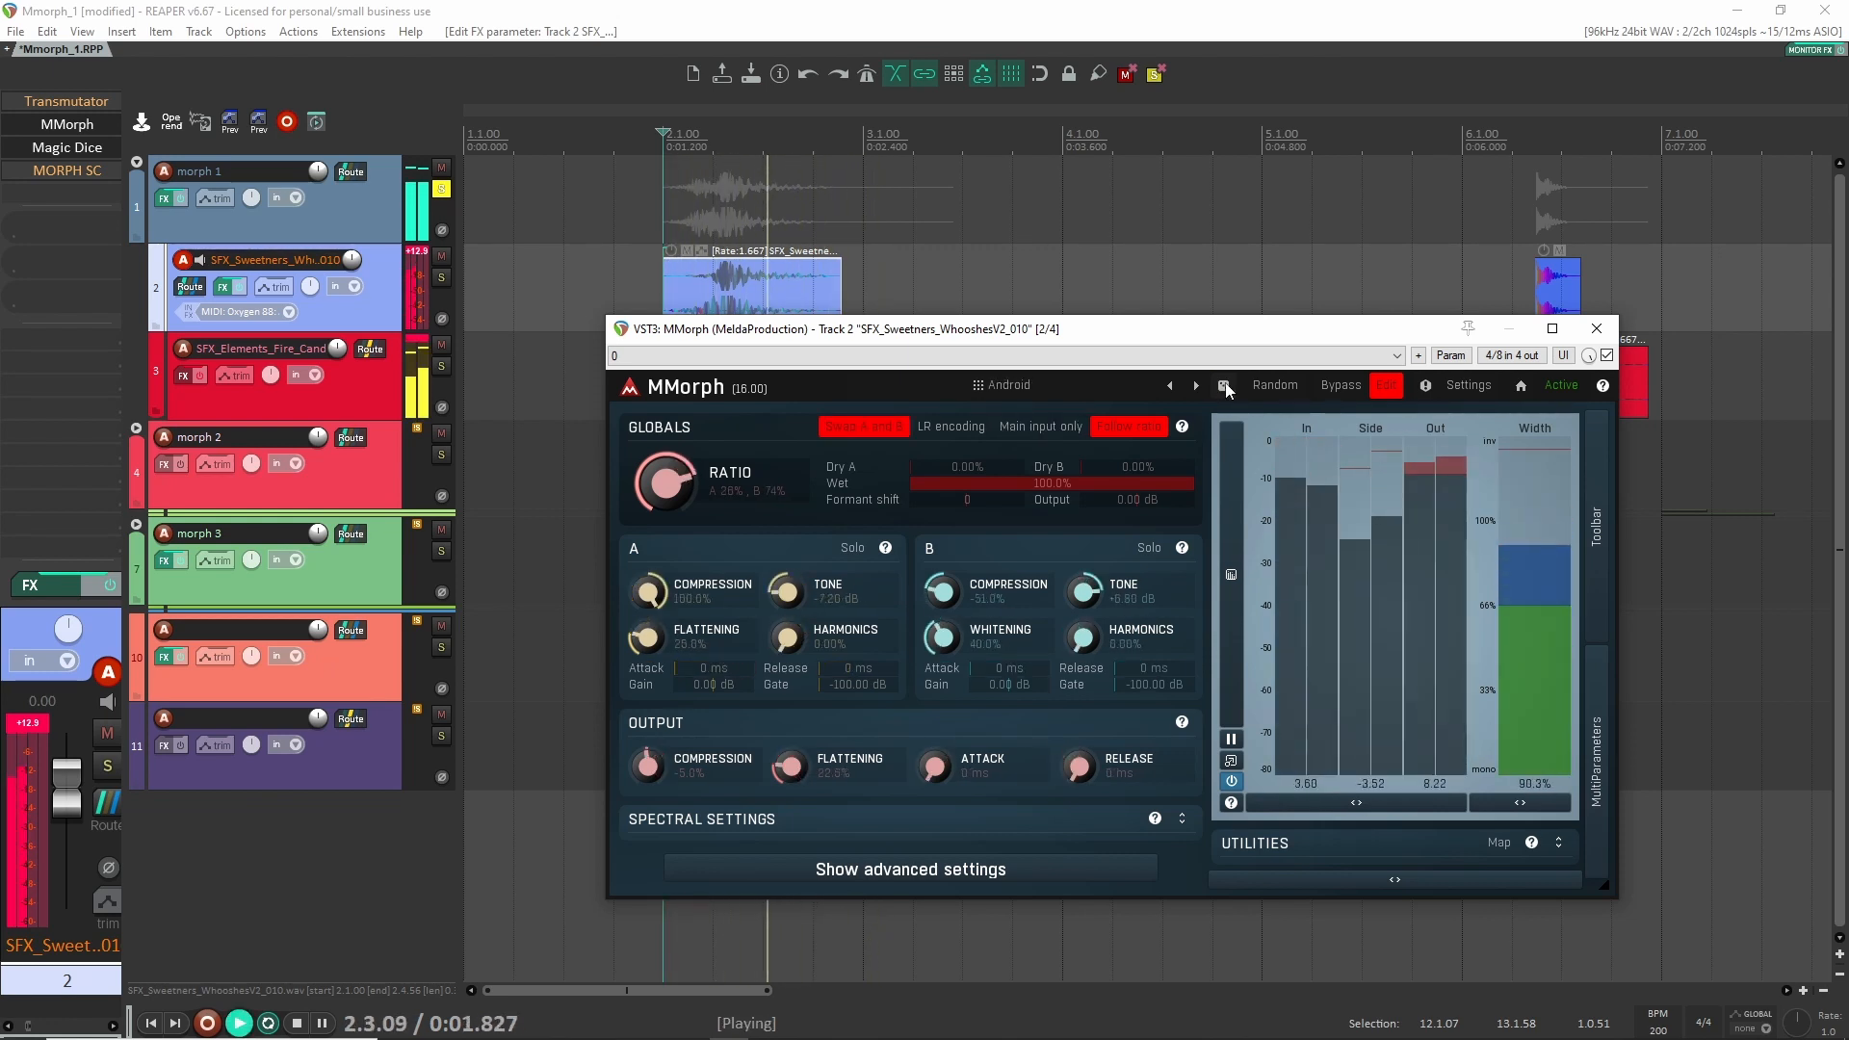
# Audition the whooshes with two further random MMorph presets, Talking Morph and Phonetician bless.
pyautogui.click(1223, 388)
pyautogui.press('space')
pyautogui.press('space')
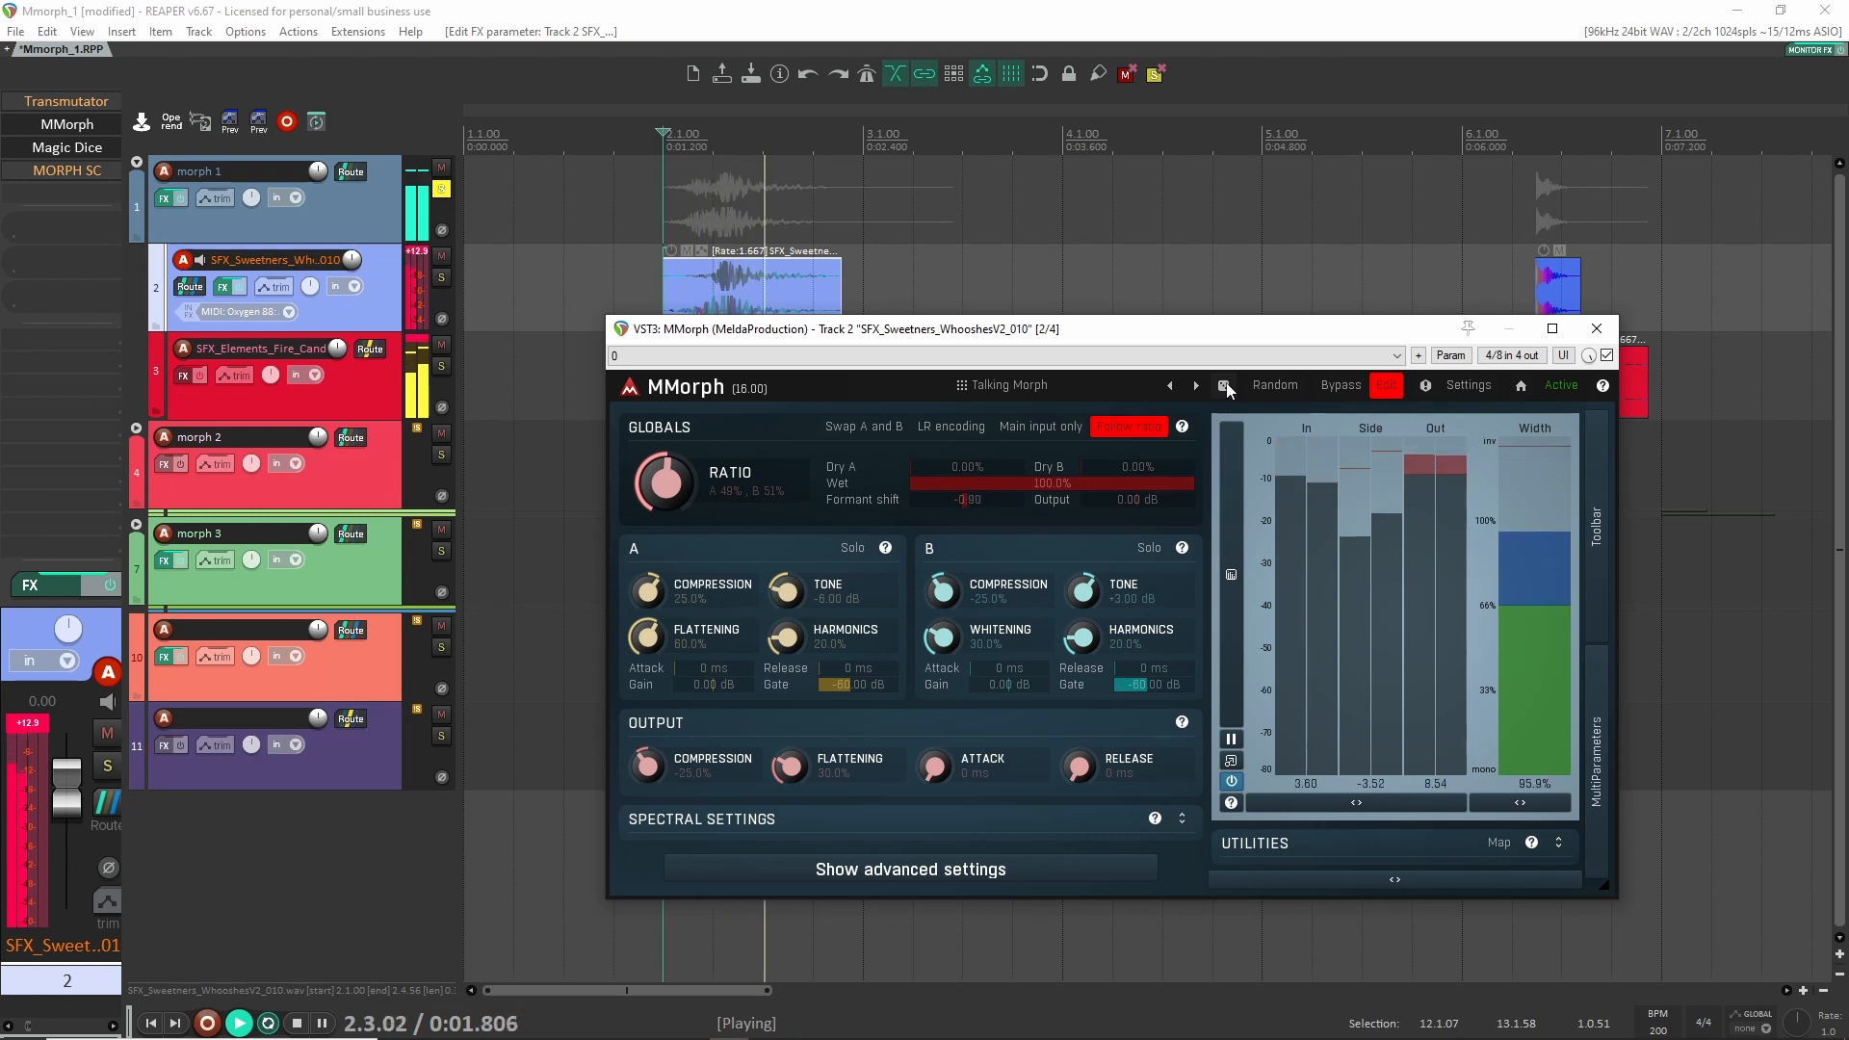
pyautogui.click(1224, 388)
pyautogui.press('space')
pyautogui.press('space')
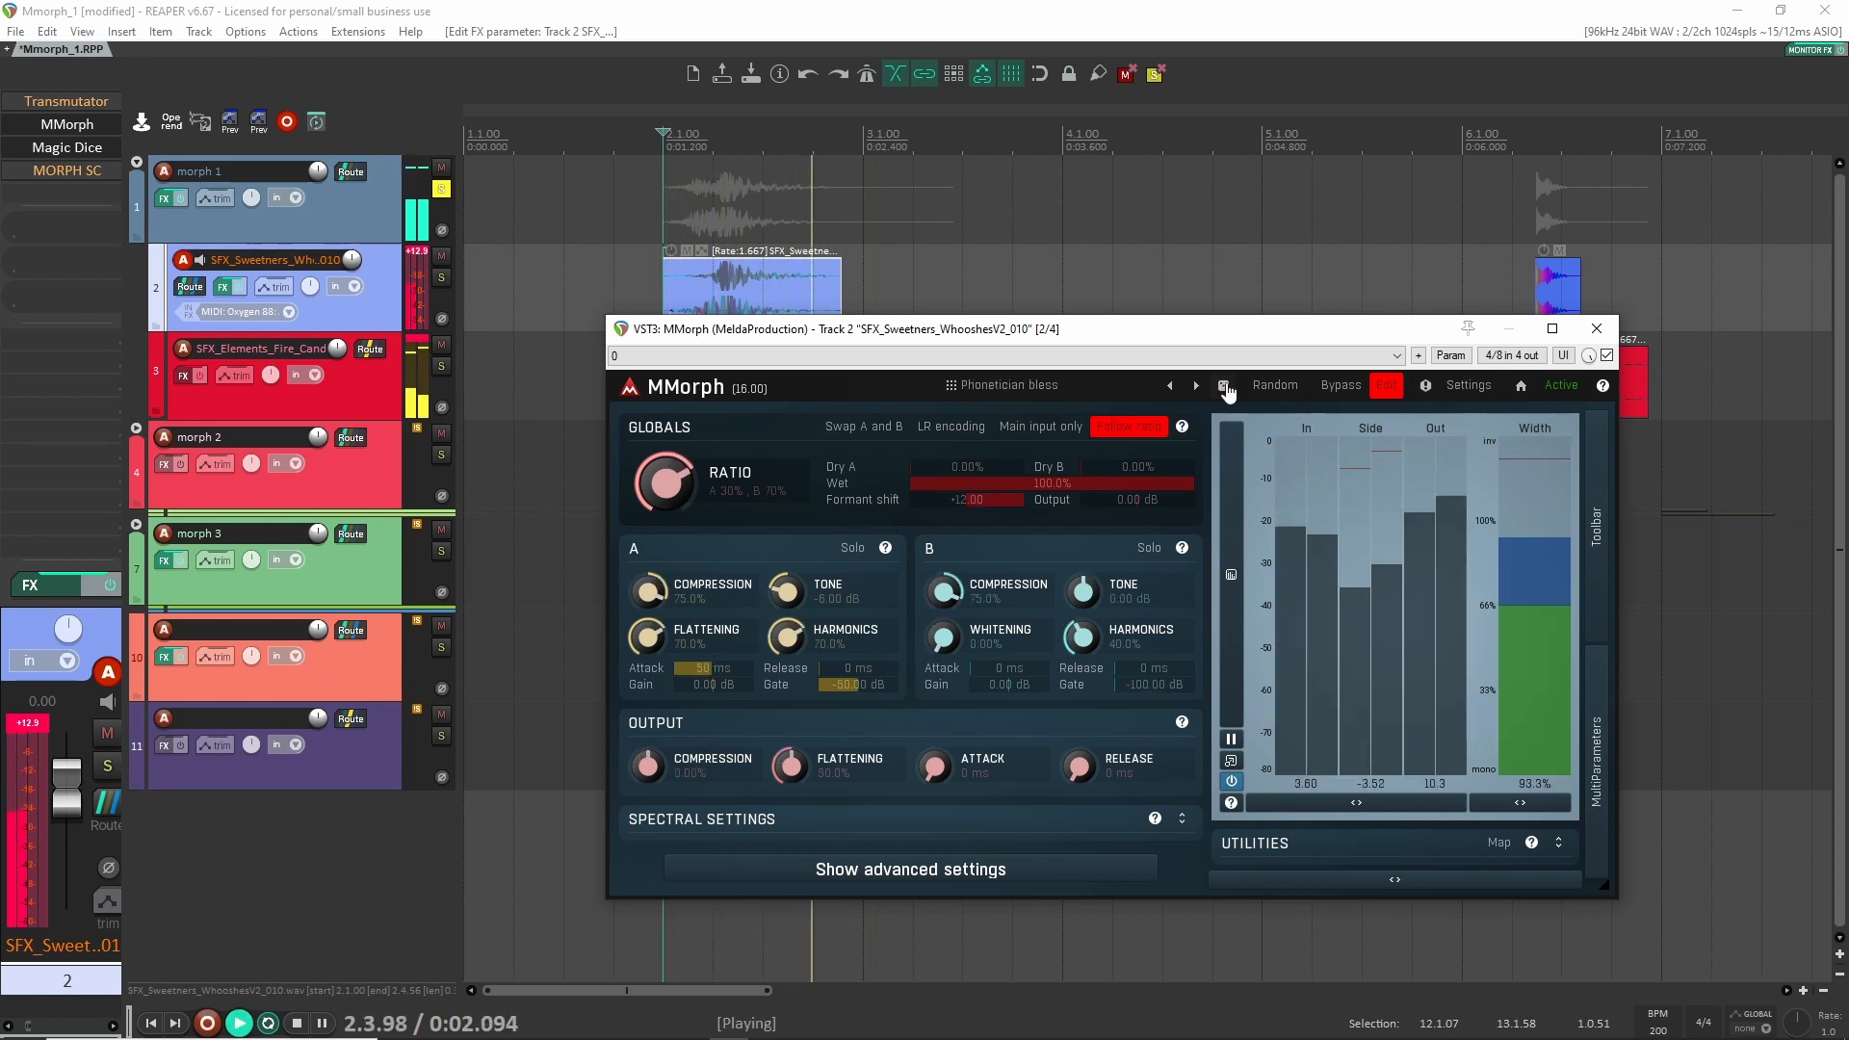
# Draw the random MMorph presets Beat Controls and Freak Morph 2 and audition each on the whooshes.
pyautogui.click(1224, 389)
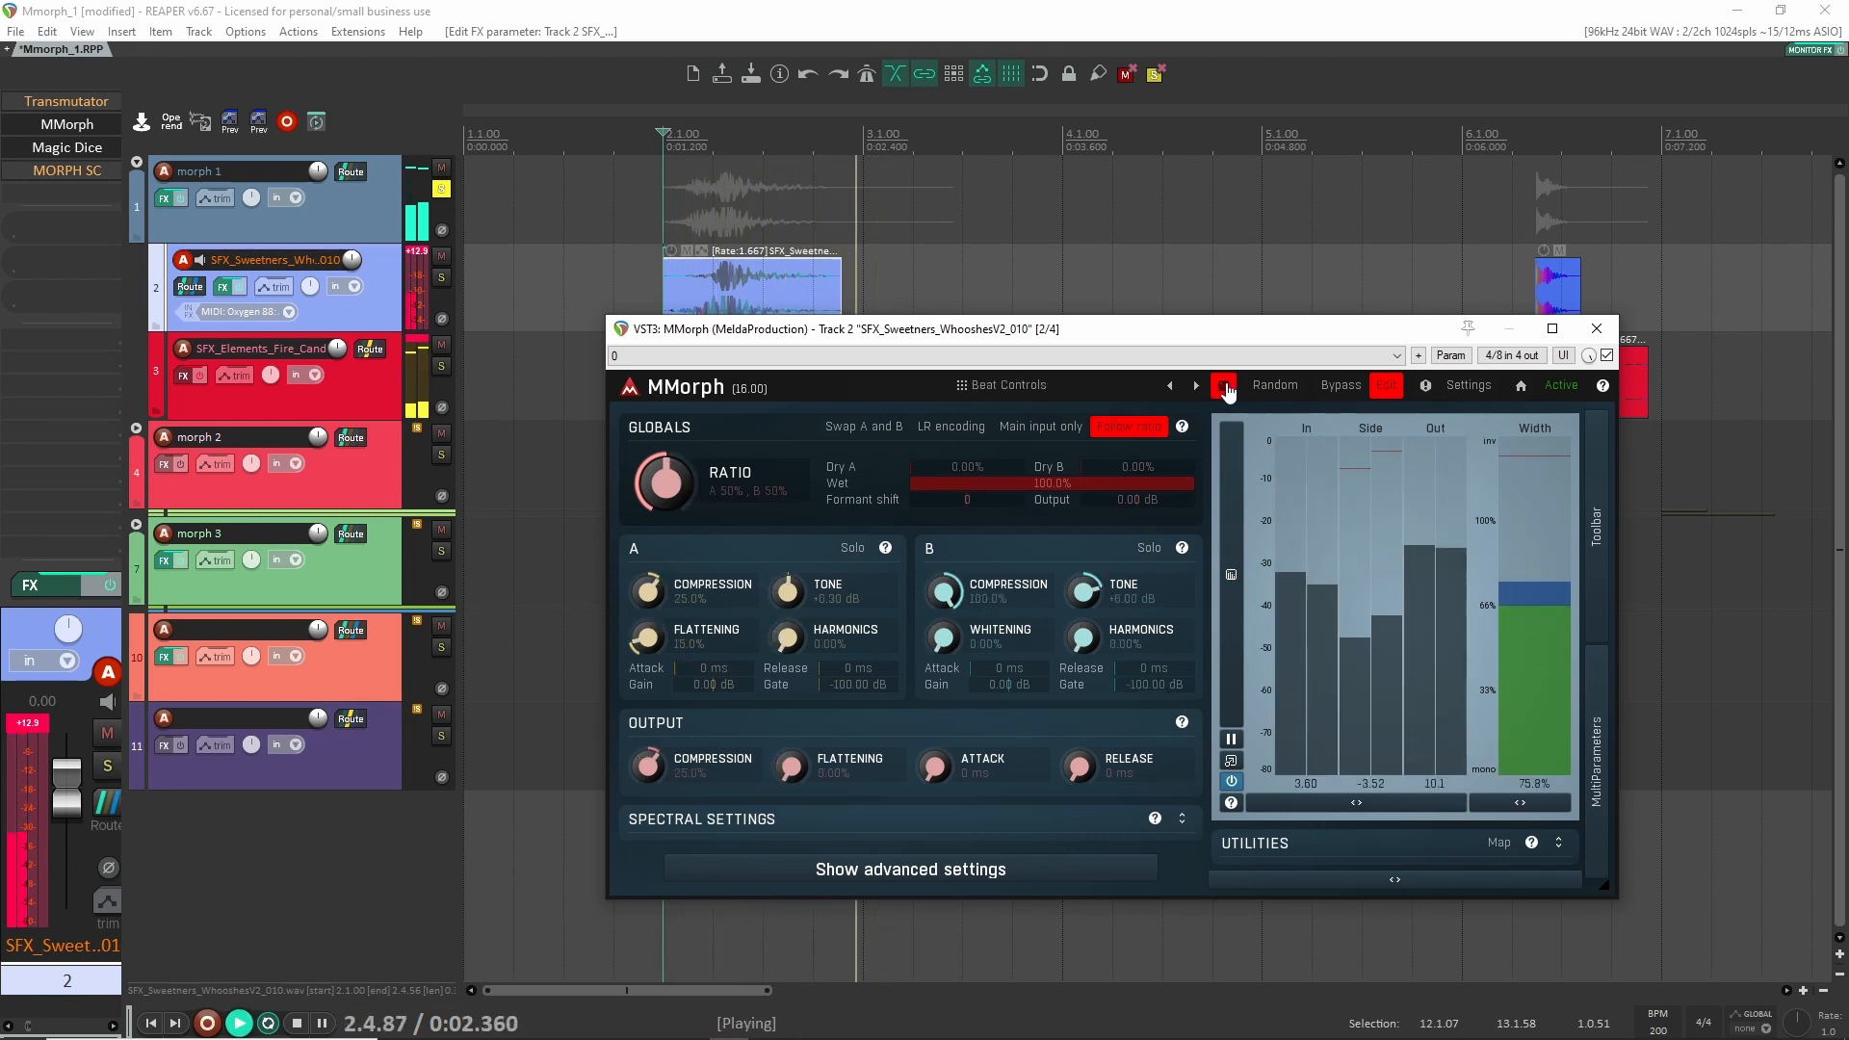
pyautogui.press('space')
pyautogui.press('space')
pyautogui.click(1224, 388)
pyautogui.press('space')
pyautogui.press('space')
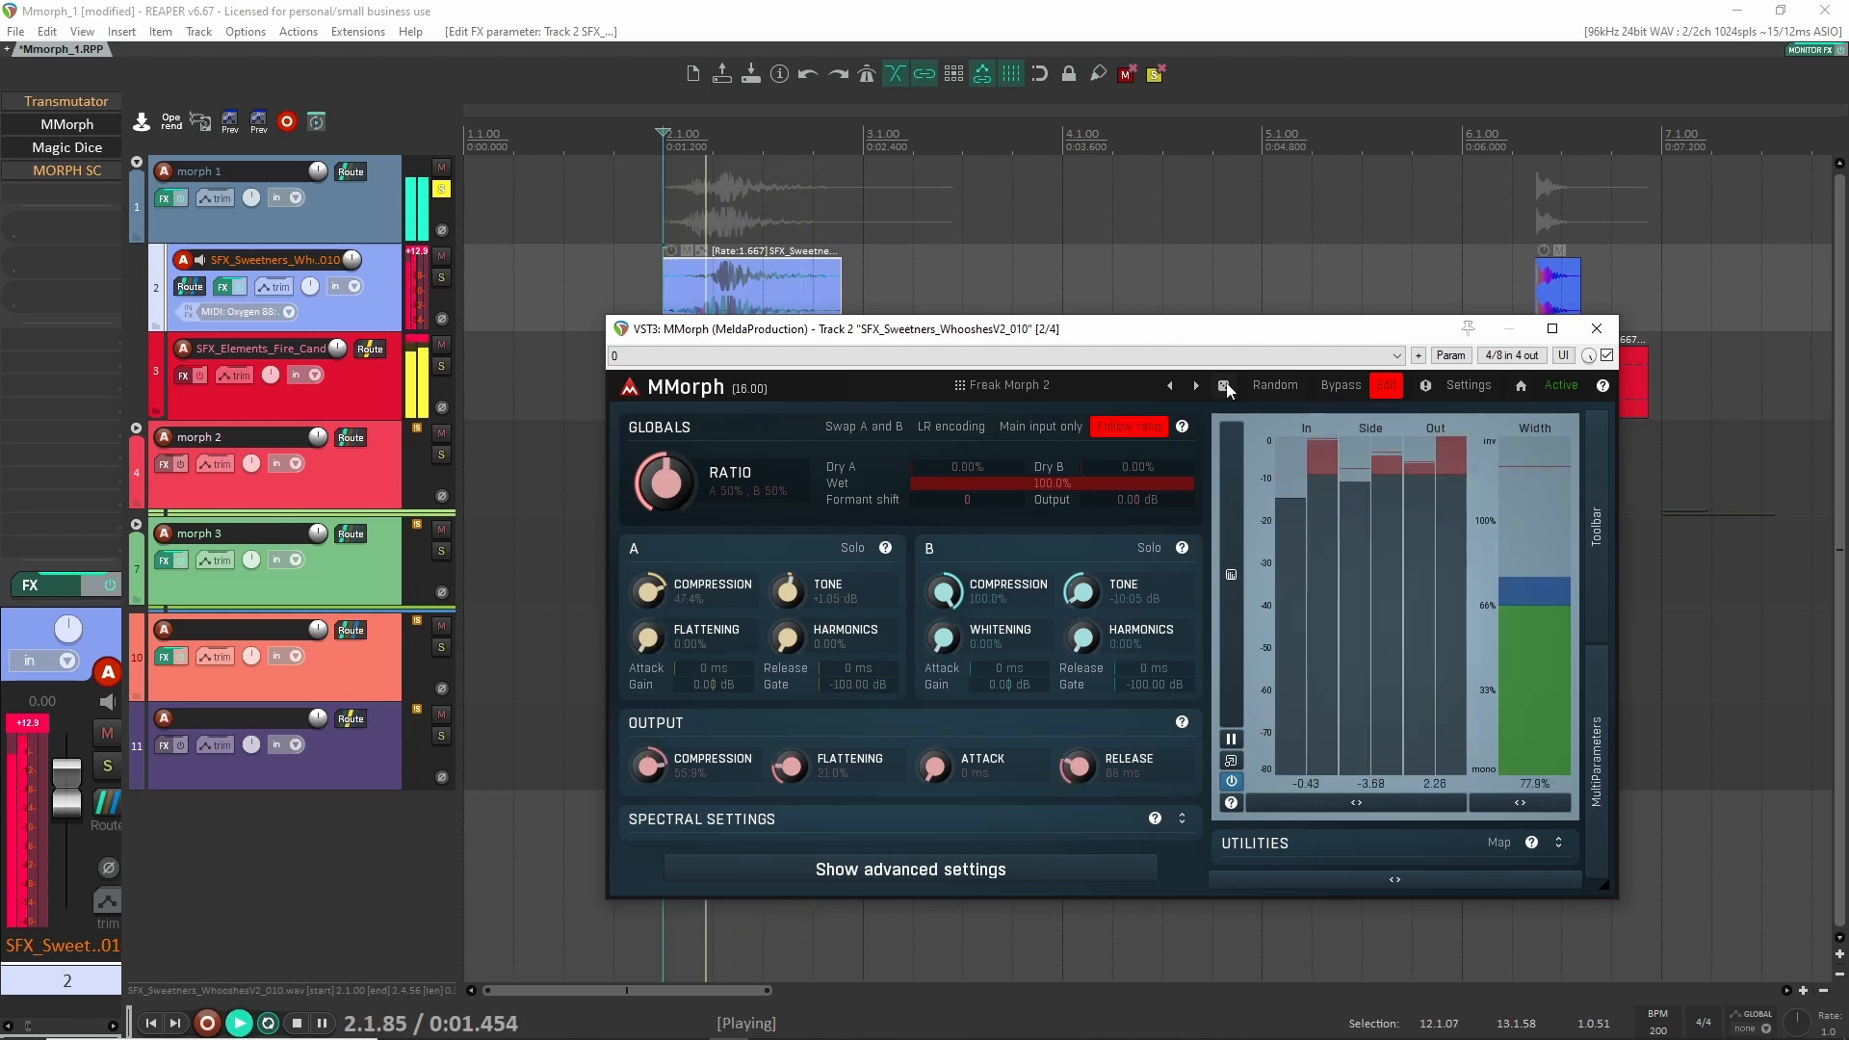
# Audition the random MMorph presets Weird ambience and Vocoder Slow on the whooshes.
pyautogui.press('space')
pyautogui.press('space')
pyautogui.click(1225, 386)
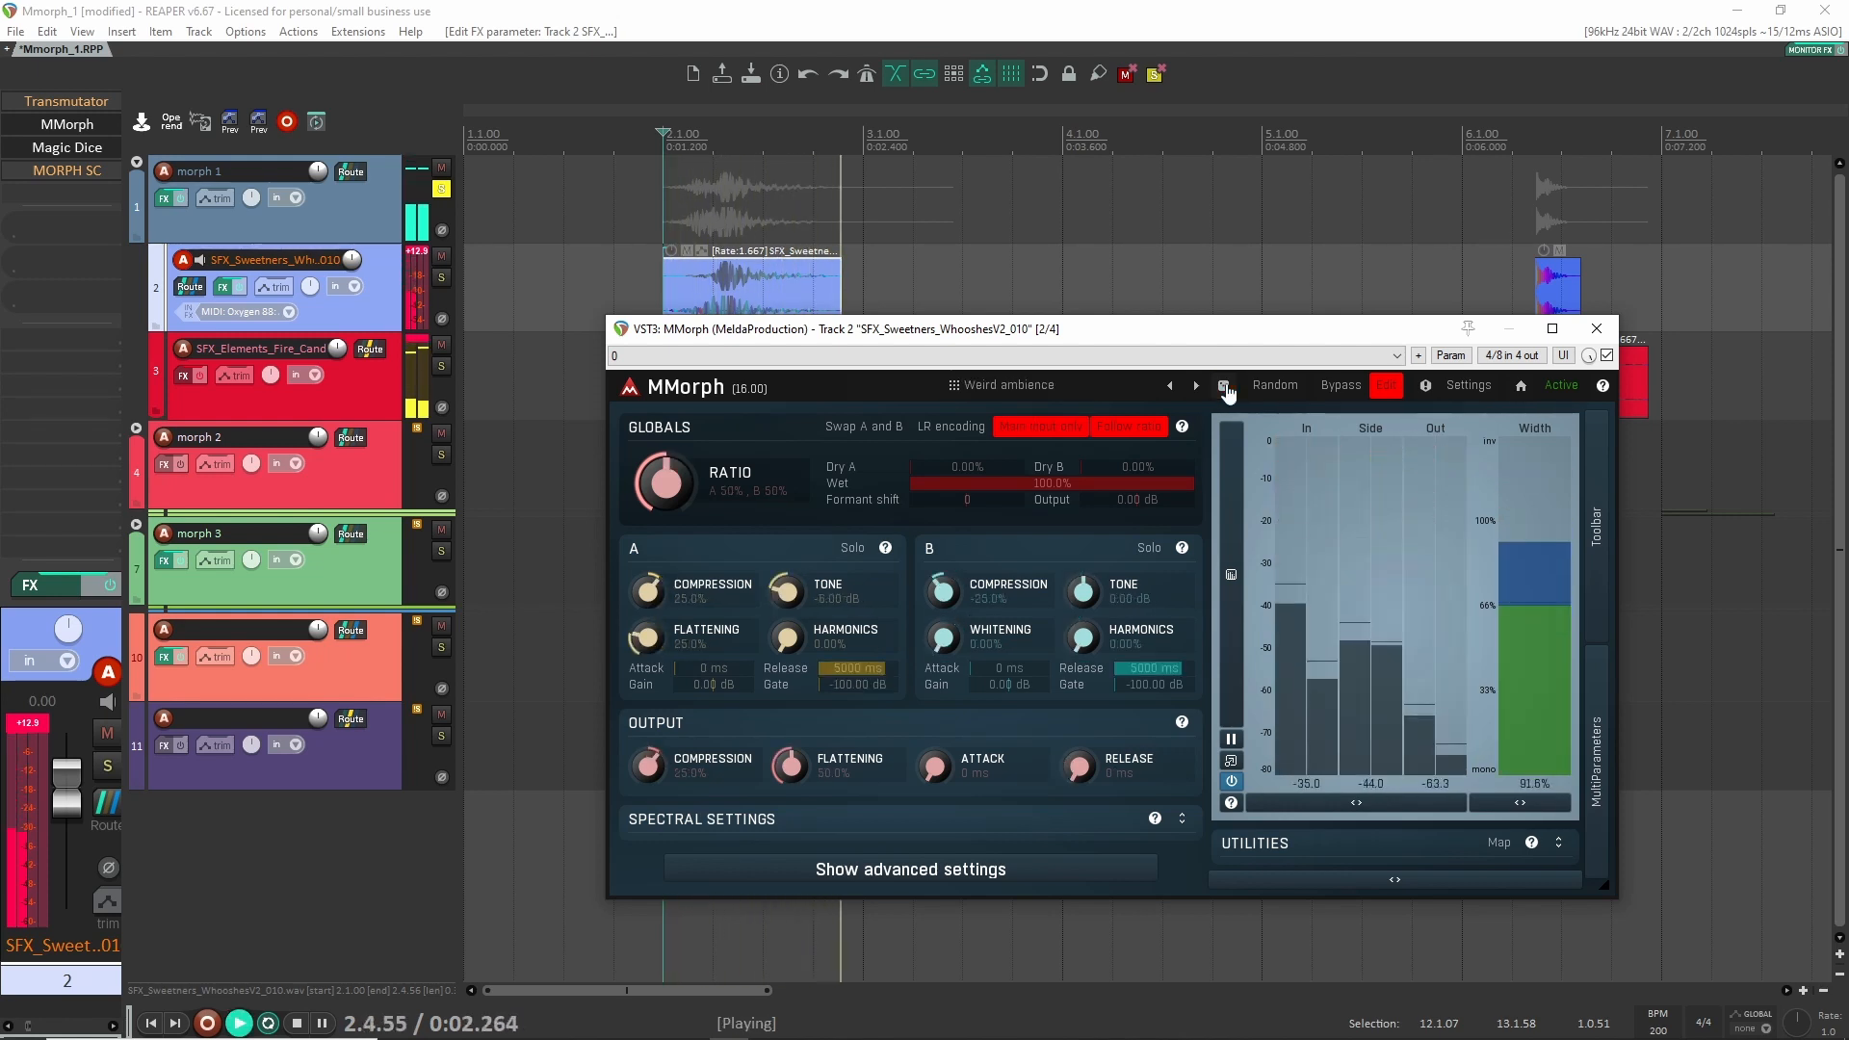
pyautogui.press('space')
pyautogui.press('space')
pyautogui.click(1225, 387)
pyautogui.press('space')
pyautogui.press('space')
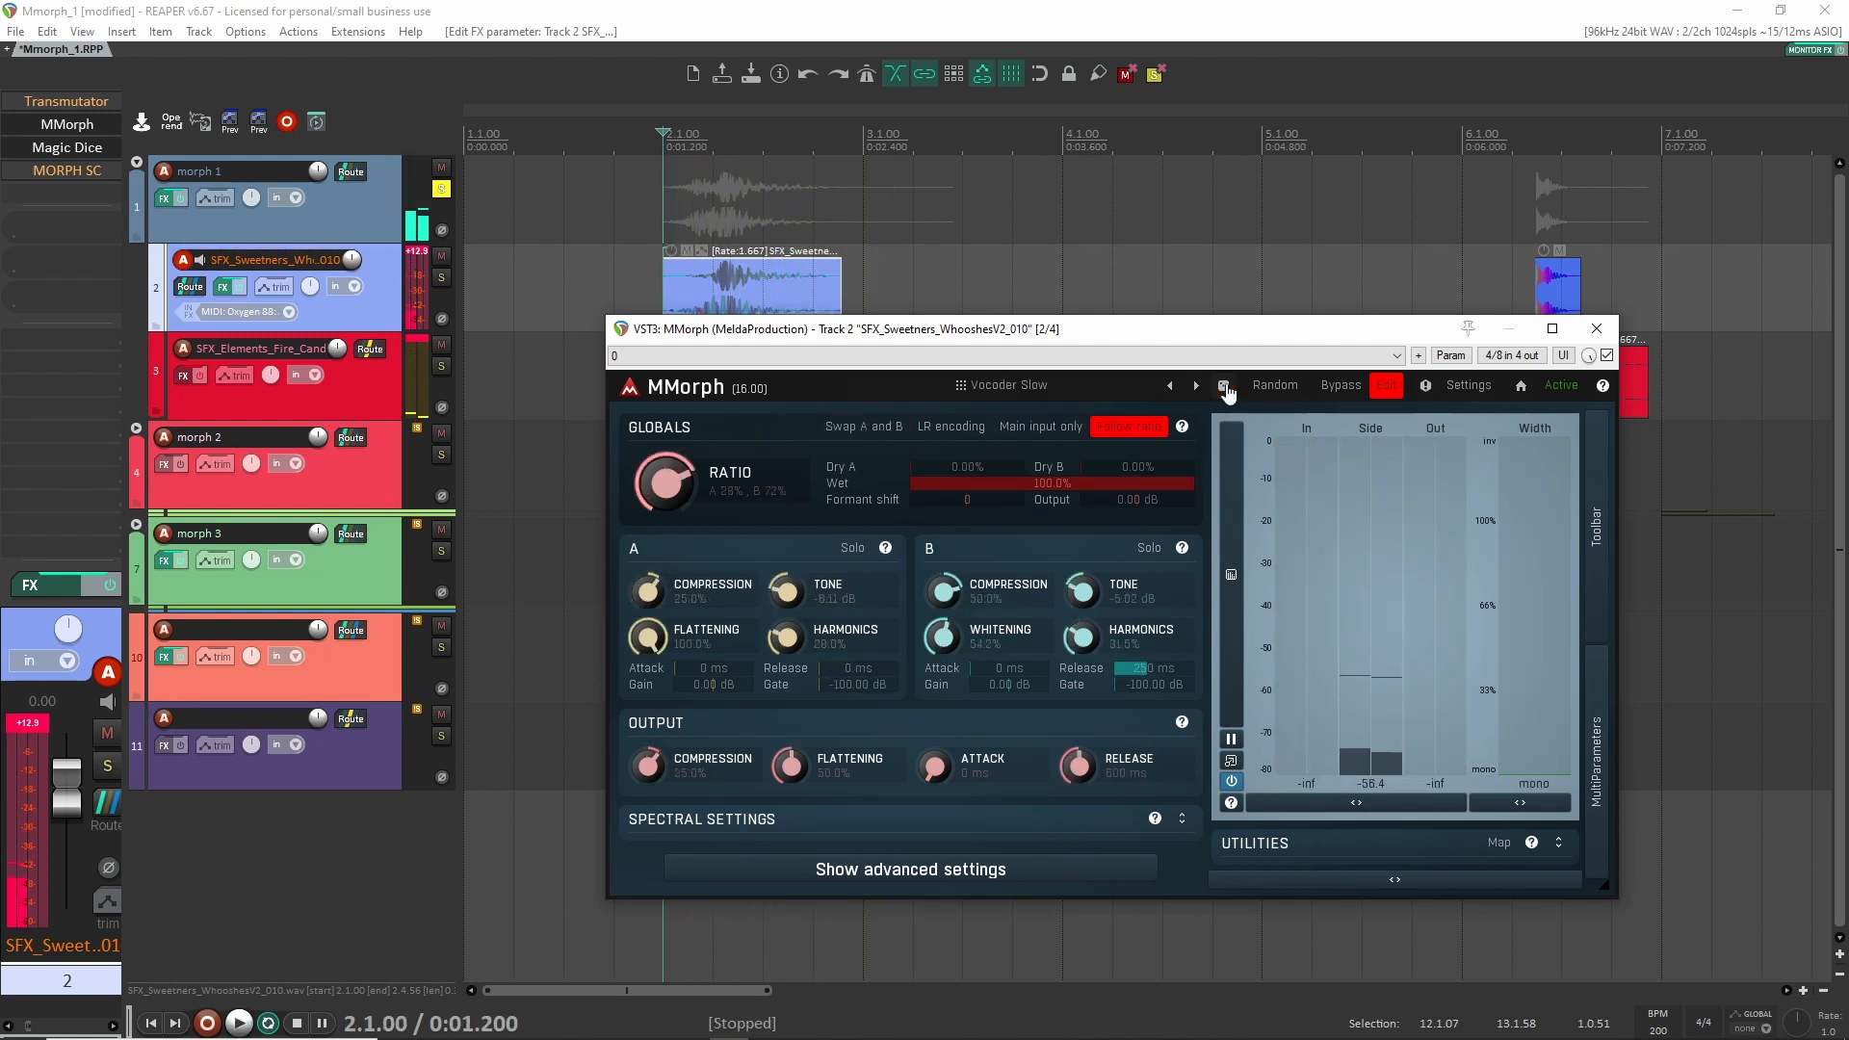
pyautogui.press('space')
# Leave MMorph's edit view, then bypass and close it and activate MORPH SC on track 2.
pyautogui.click(1388, 390)
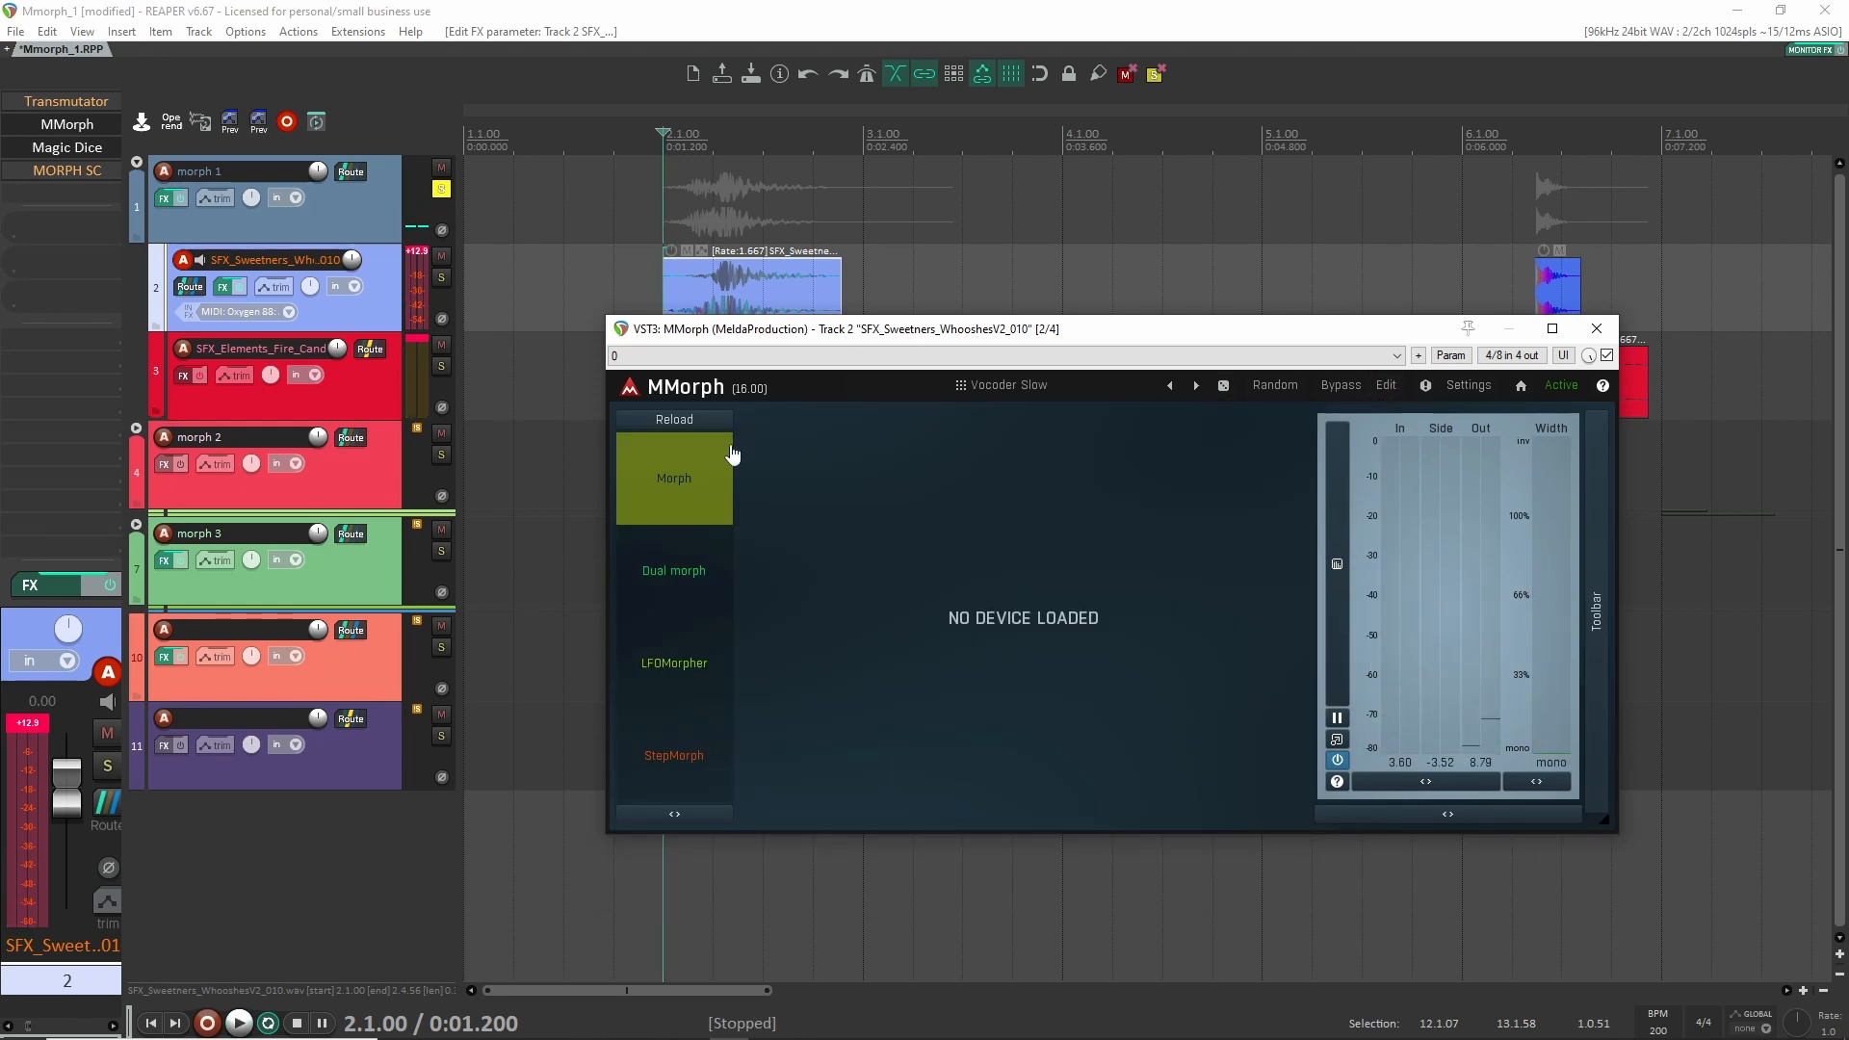
pyautogui.click(1596, 328)
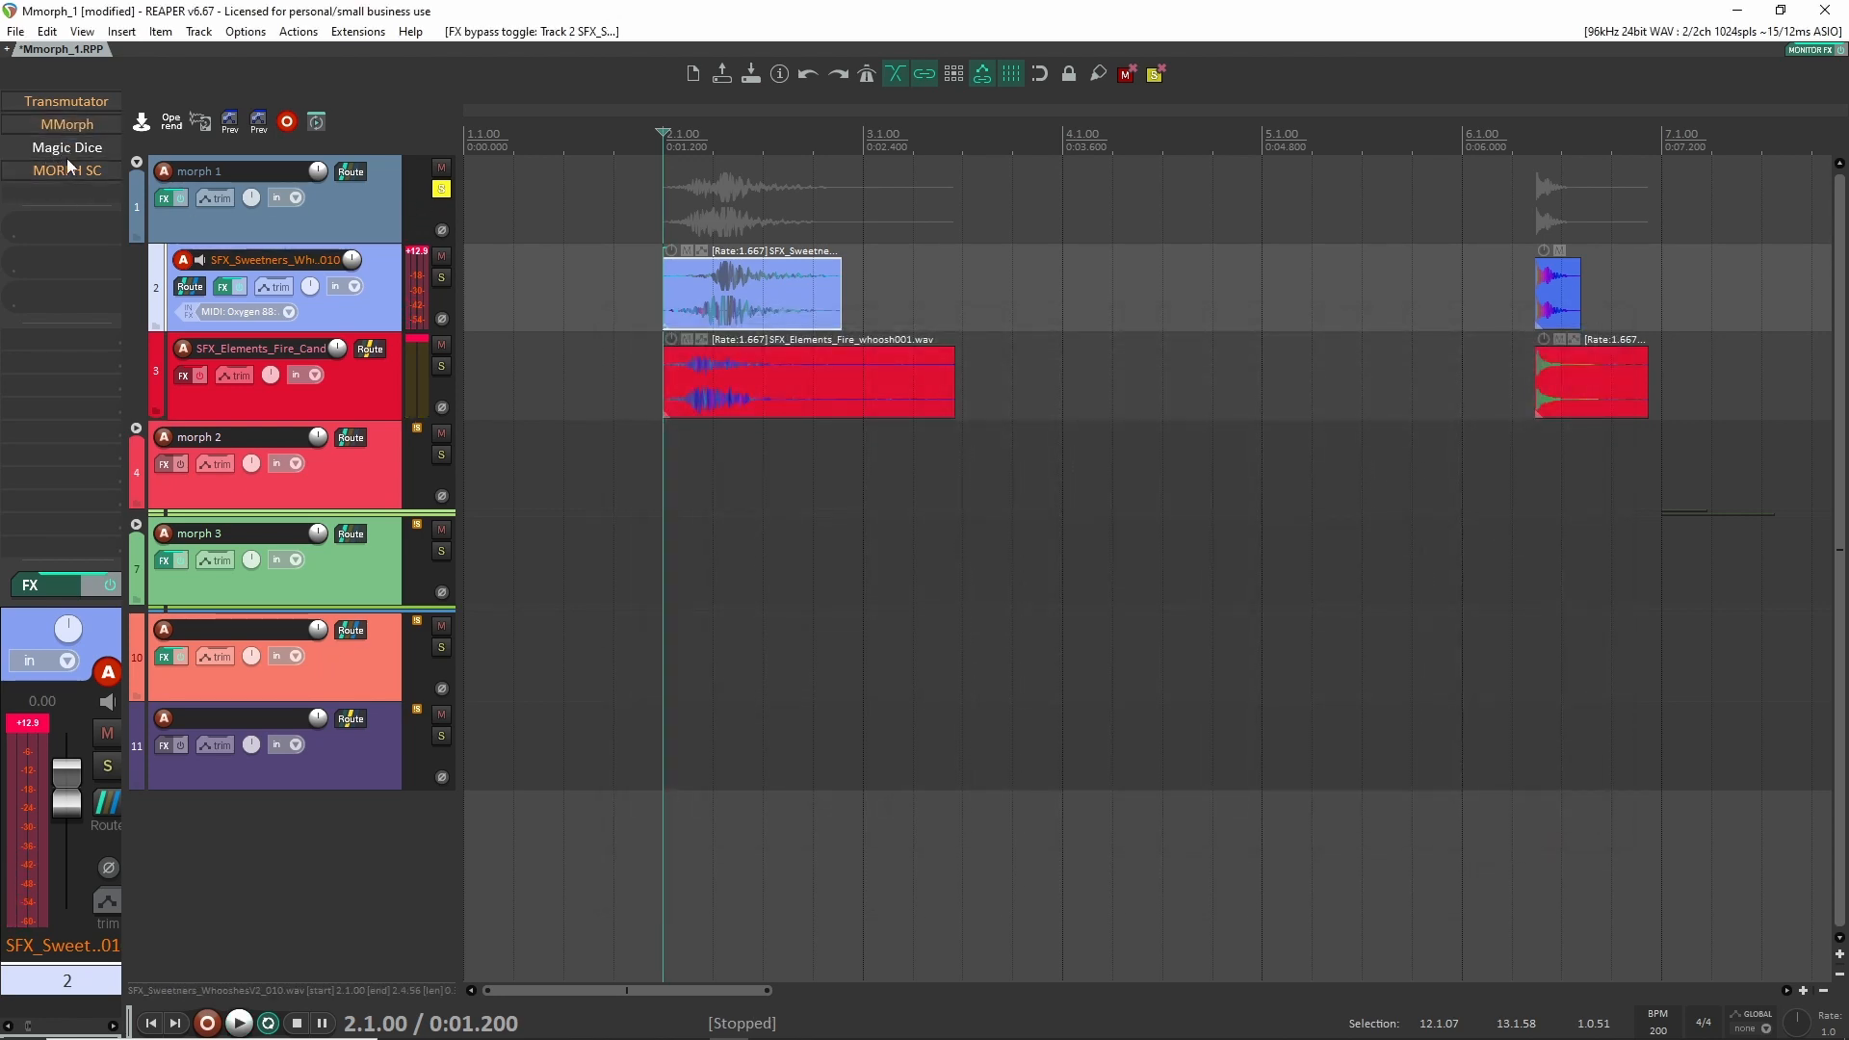
pyautogui.click(64, 175)
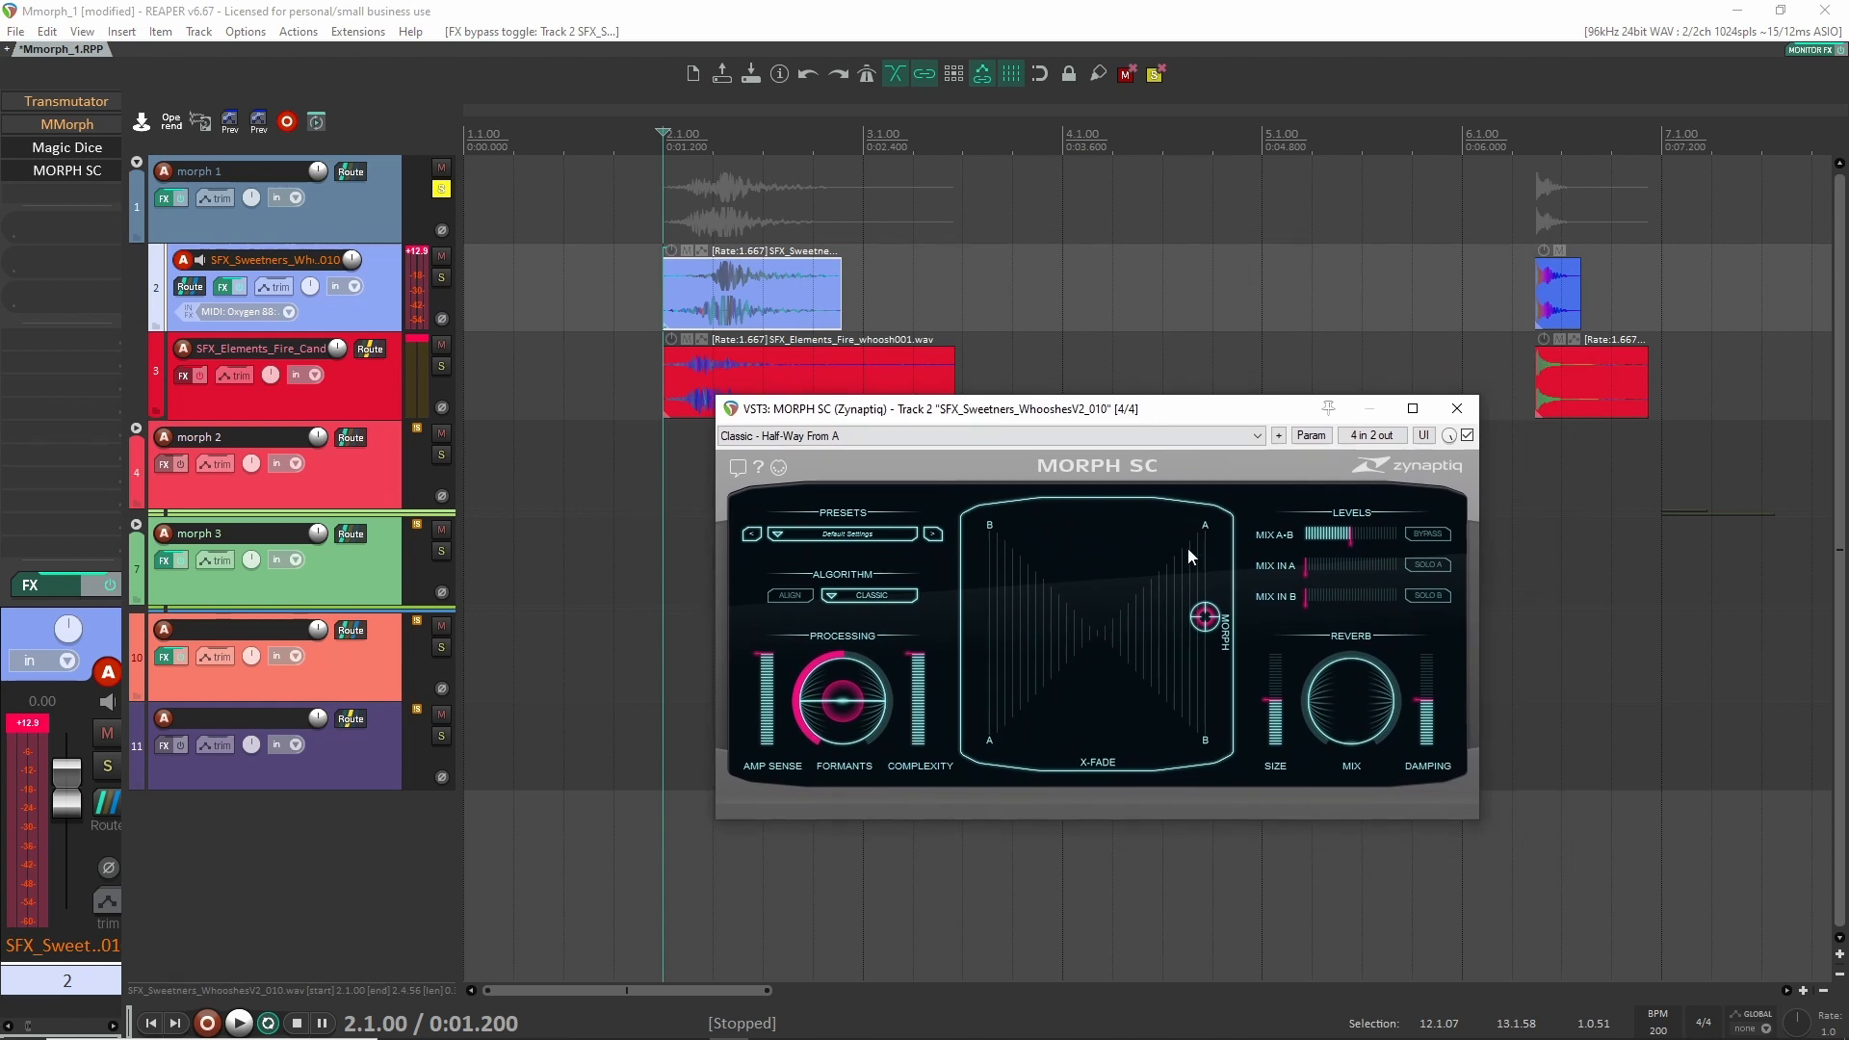
# Play the whooshes through MORPH SC while moving its morph point, and select the time range 2.1.00 to 3.1.97.
pyautogui.moveTo(1208, 621)
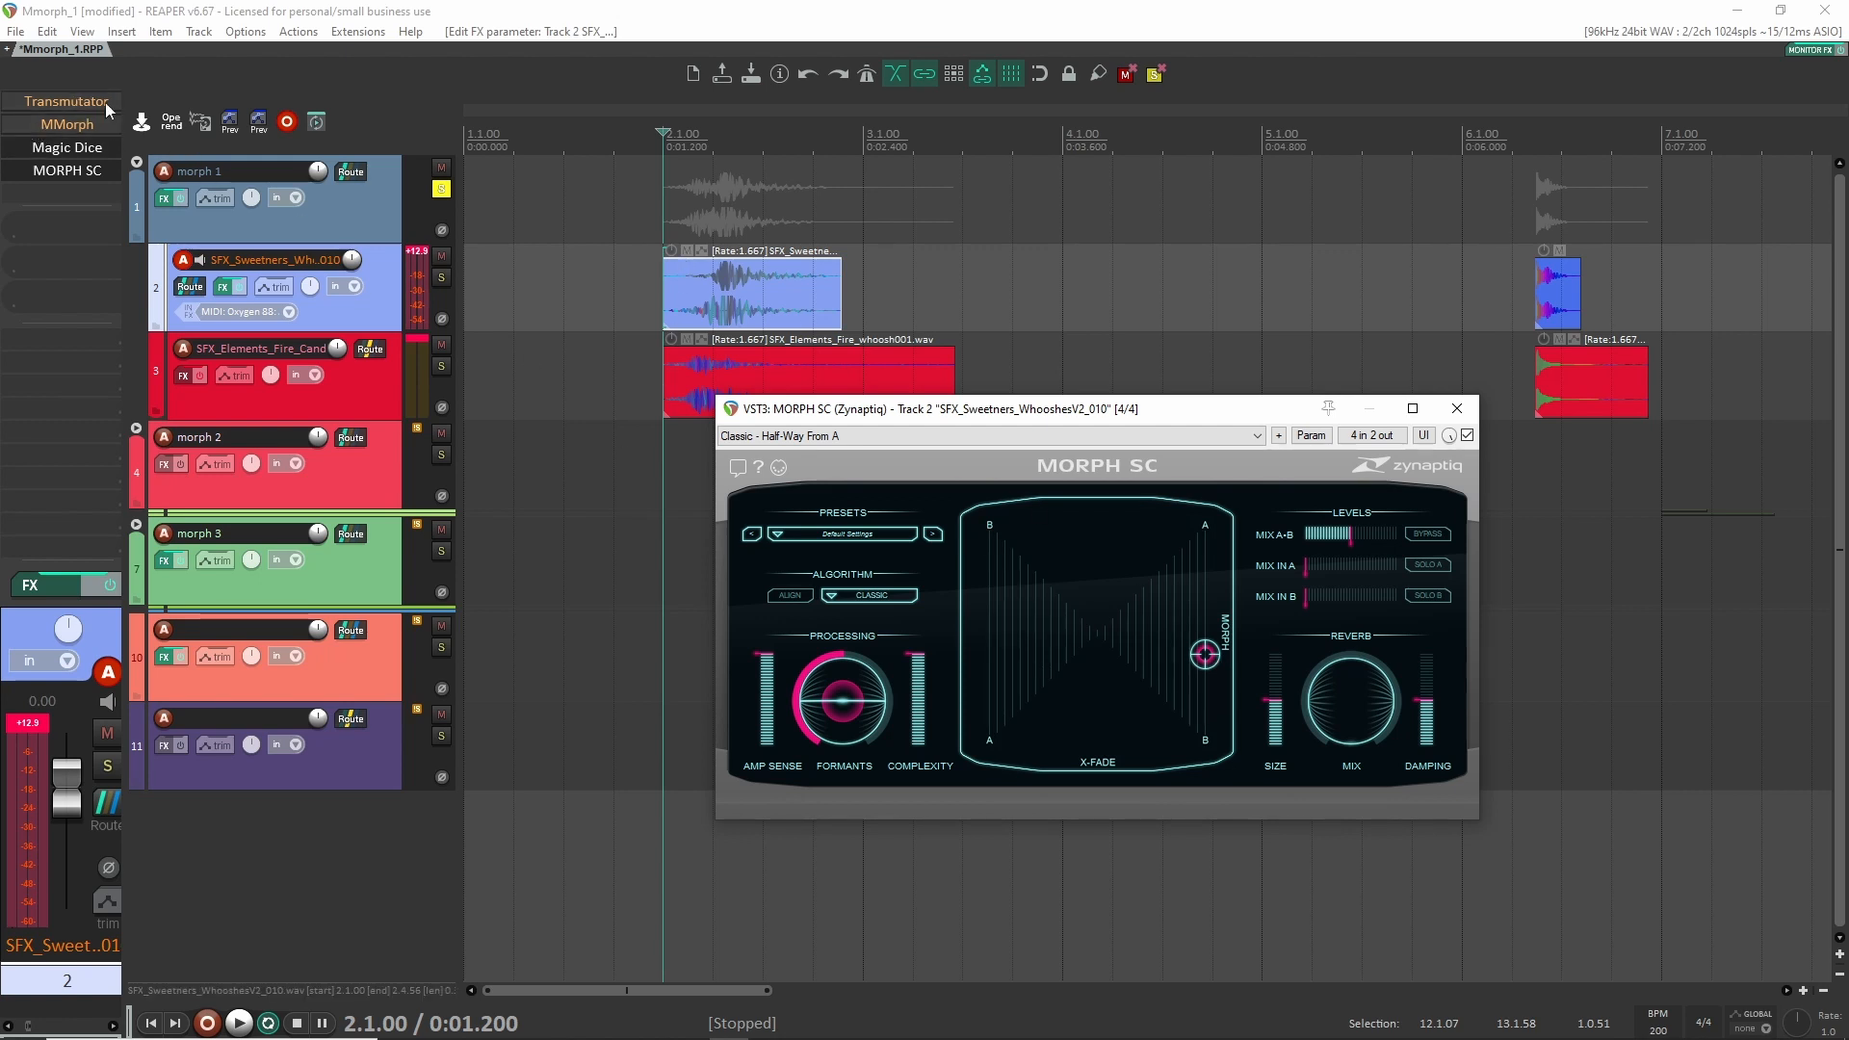
pyautogui.press('space')
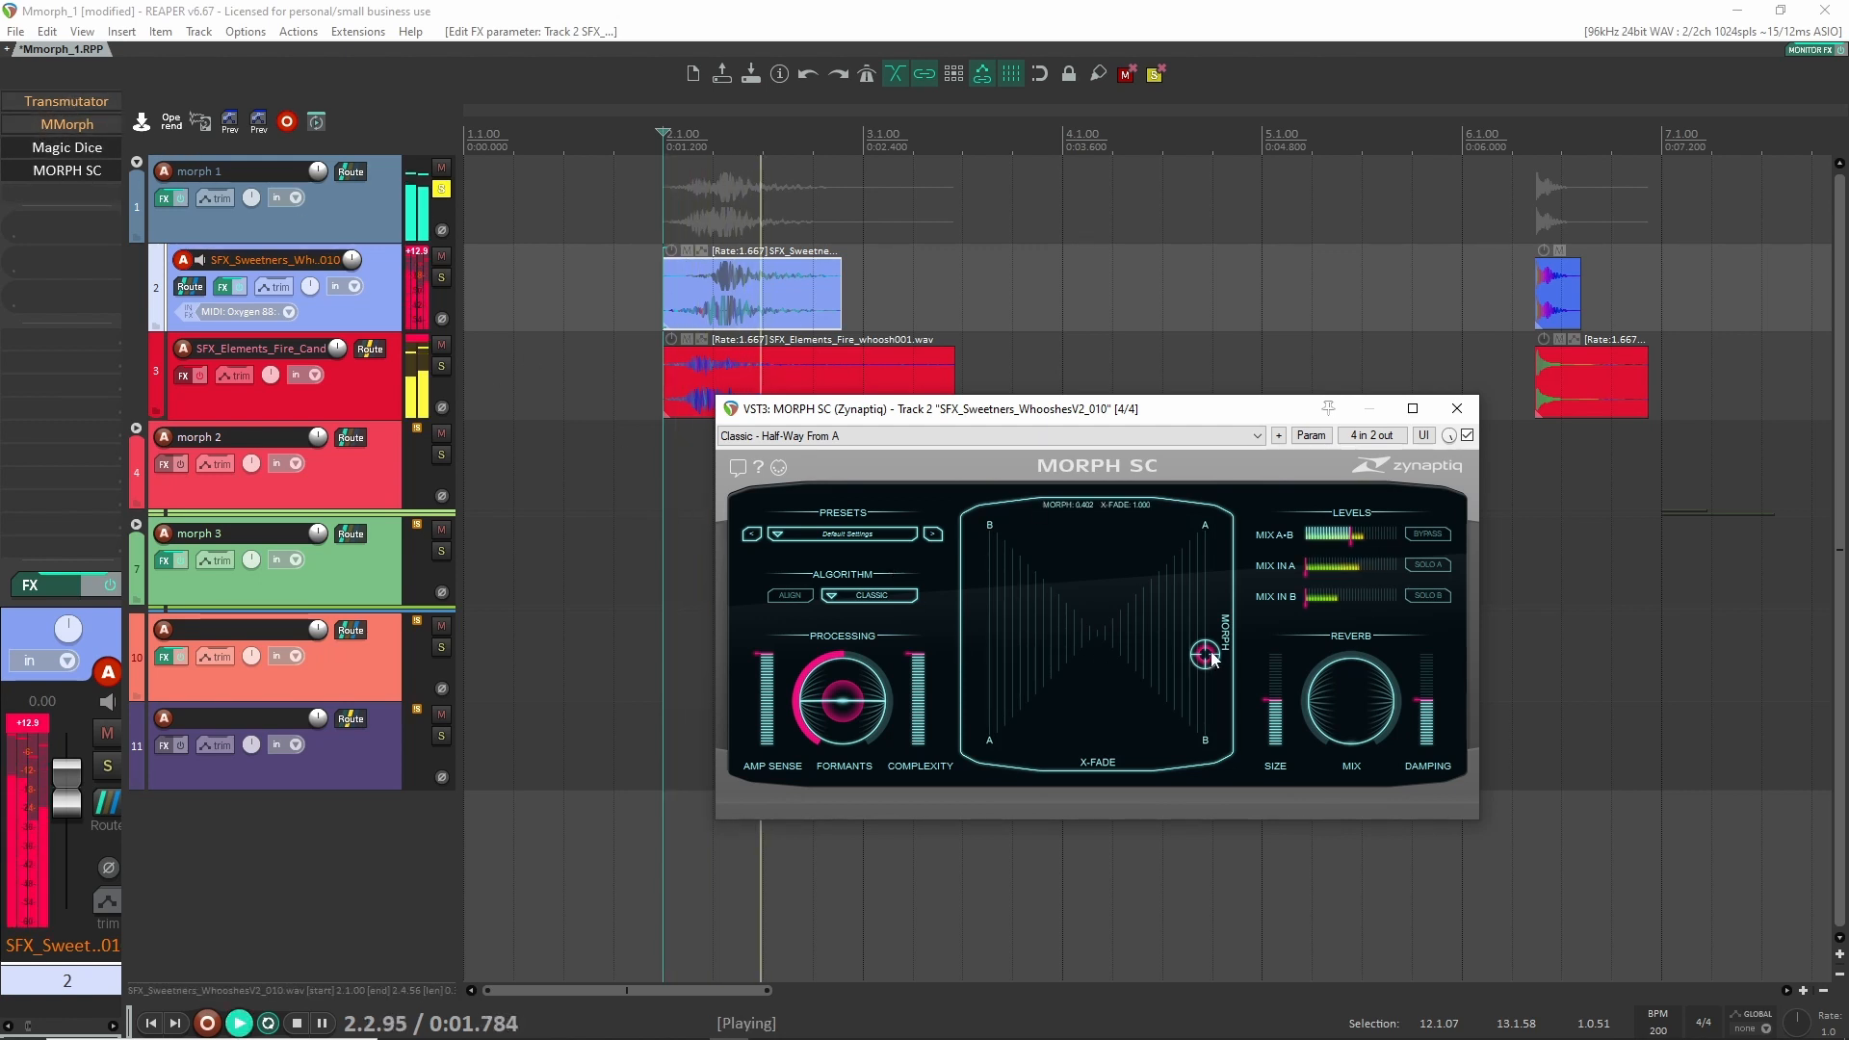
pyautogui.moveTo(1224, 655); pyautogui.dragTo(1239, 618)
pyautogui.click(646, 714)
pyautogui.press('p')
pyautogui.moveTo(836, 152); pyautogui.dragTo(911, 151)
pyautogui.moveTo(1204, 617); pyautogui.dragTo(1290, 714)
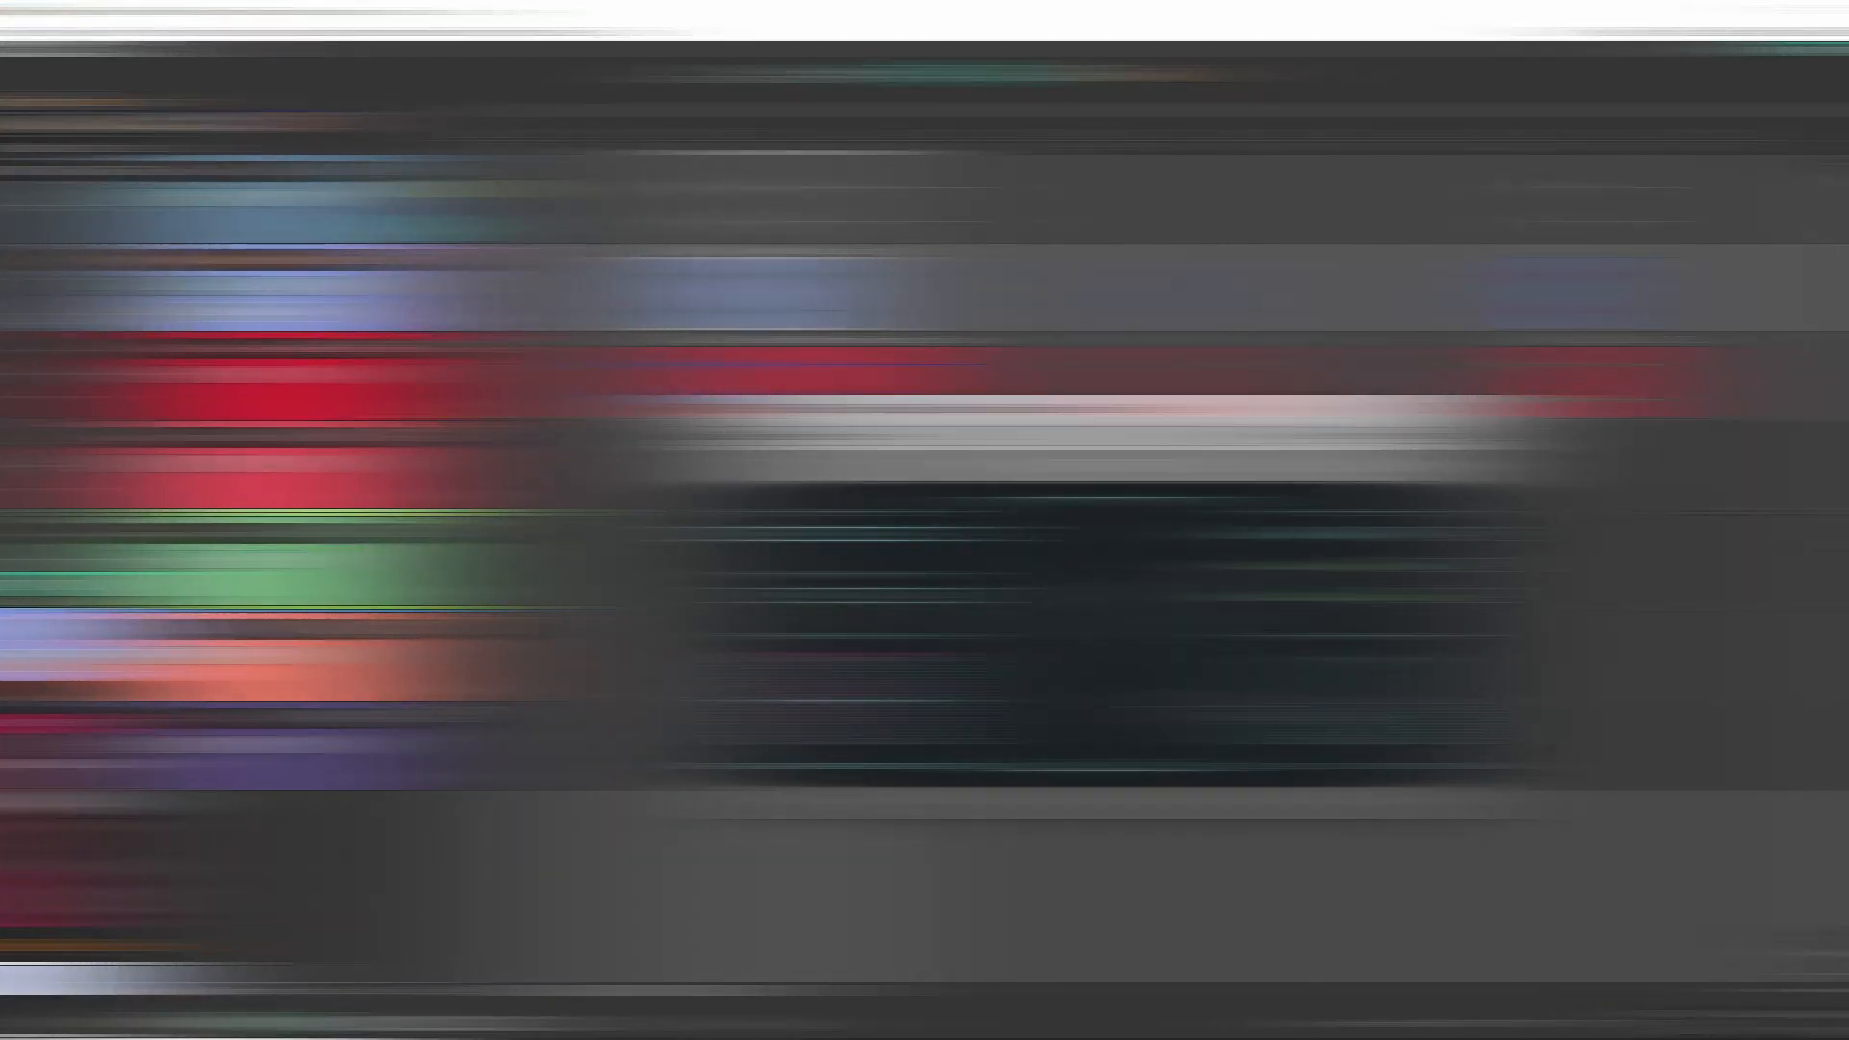
# Place the edit cursor at 6.2.20, just before the sub impact and metal hit items.
pyautogui.click(1089, 313)
pyautogui.moveTo(1038, 322); pyautogui.dragTo(692, 299)
pyautogui.press('space')
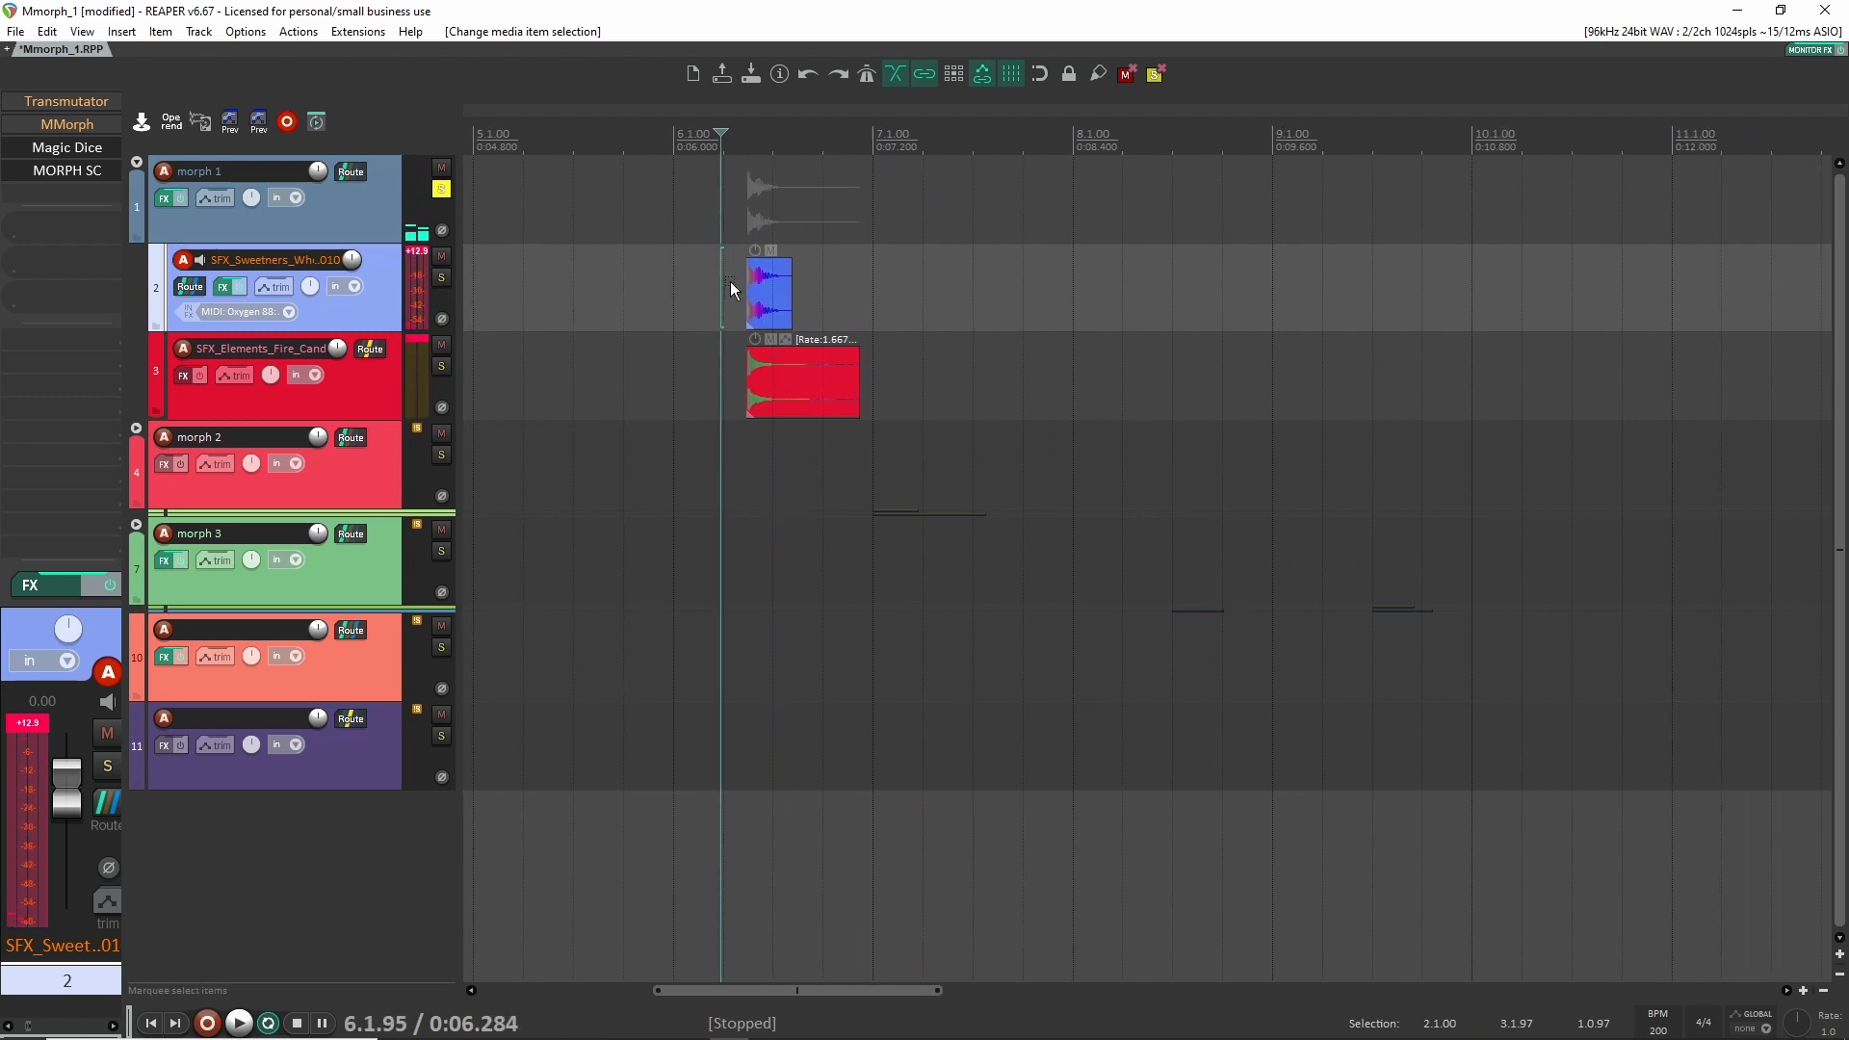
pyautogui.click(732, 280)
pyautogui.scroll(6, 770, 284)
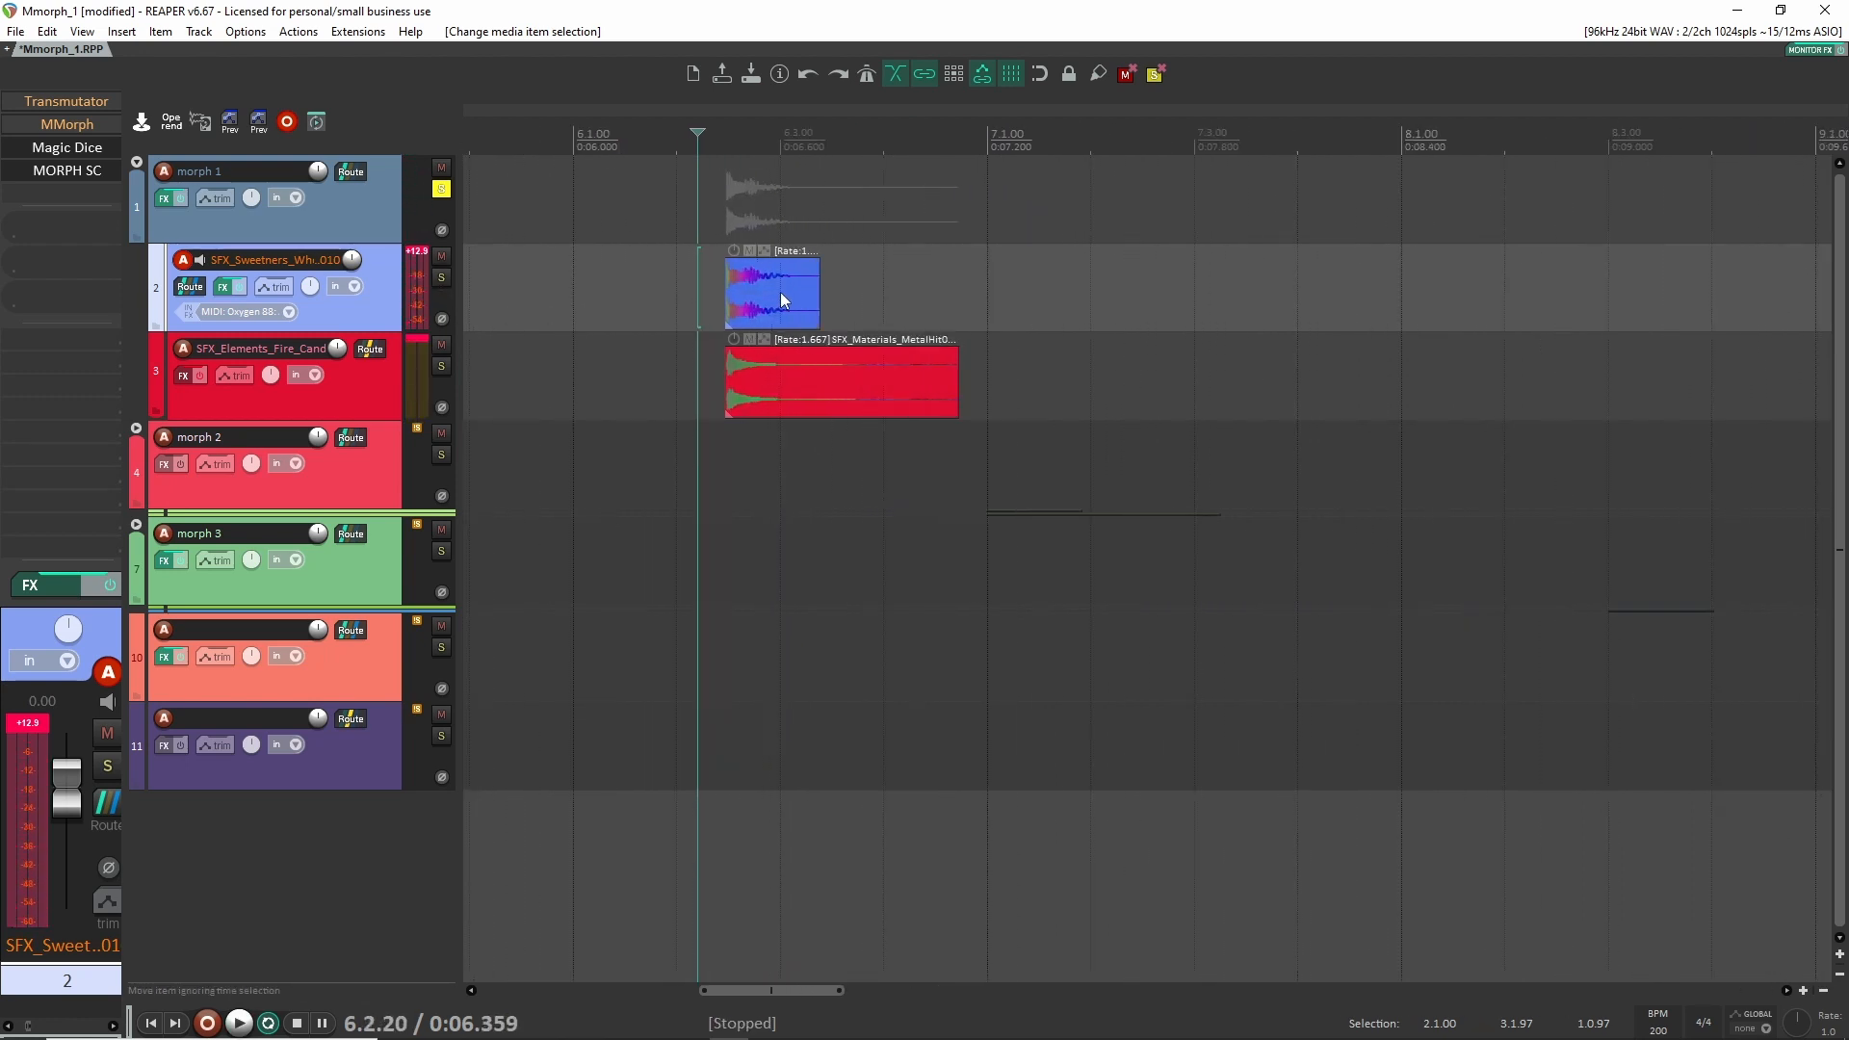
# Solo track 2 and audition the sub impact dry, with MORPH SC bypassed as well.
pyautogui.click(442, 279)
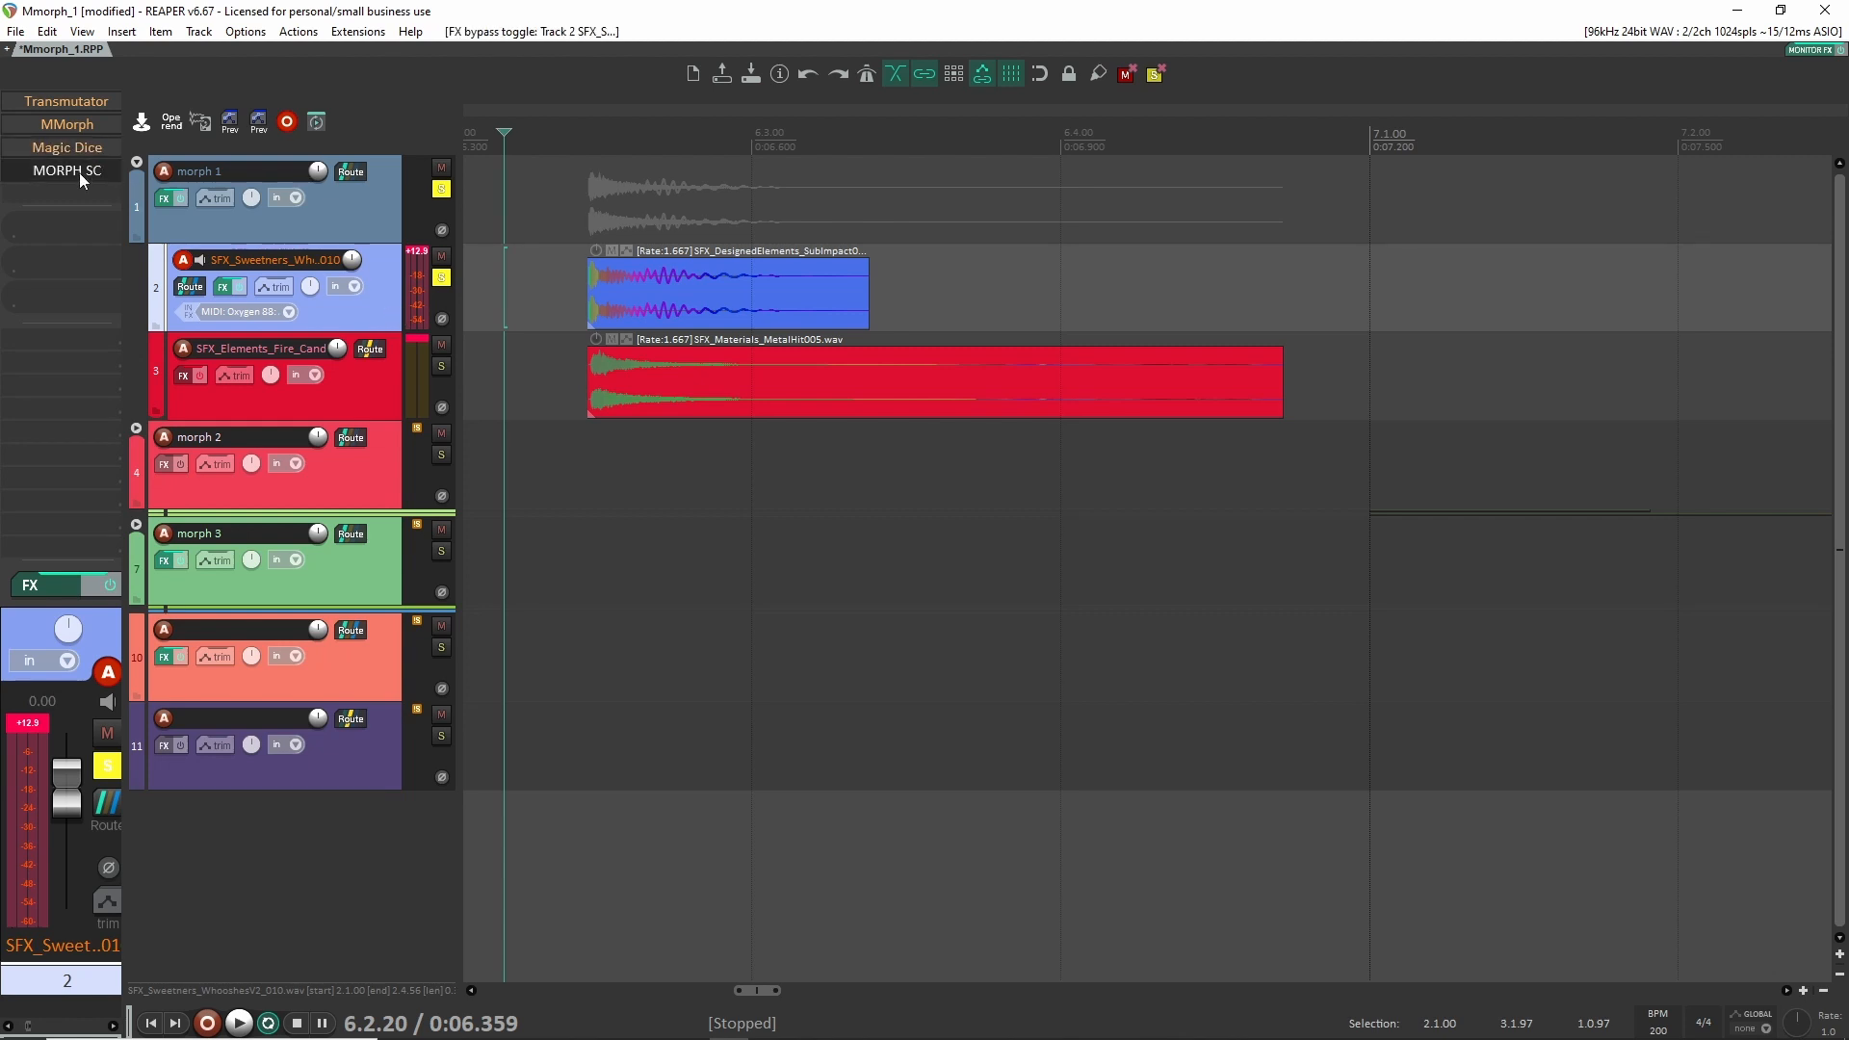
pyautogui.press('space')
pyautogui.press('space')
pyautogui.press('space')
pyautogui.press('space')
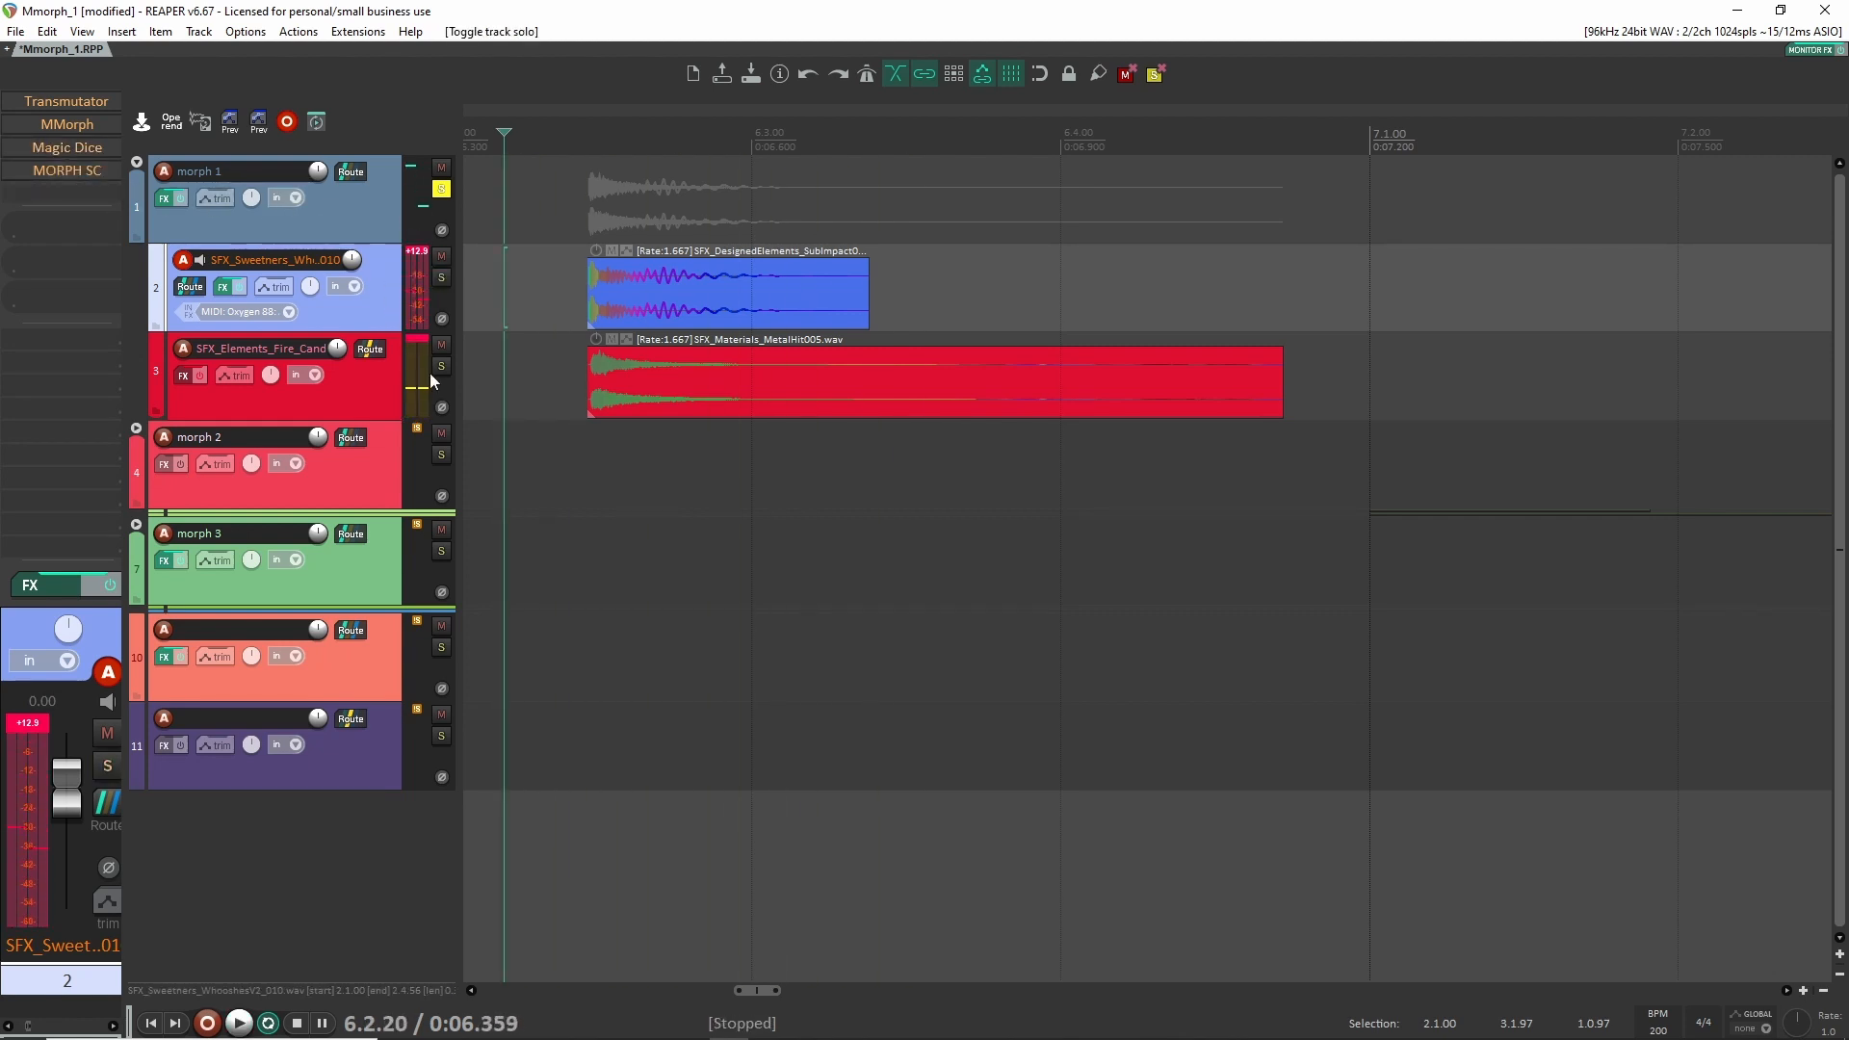
# Solo track 3 to audition the metal hit on its own, then clear the solo.
pyautogui.press('space')
pyautogui.press('space')
pyautogui.click(442, 366)
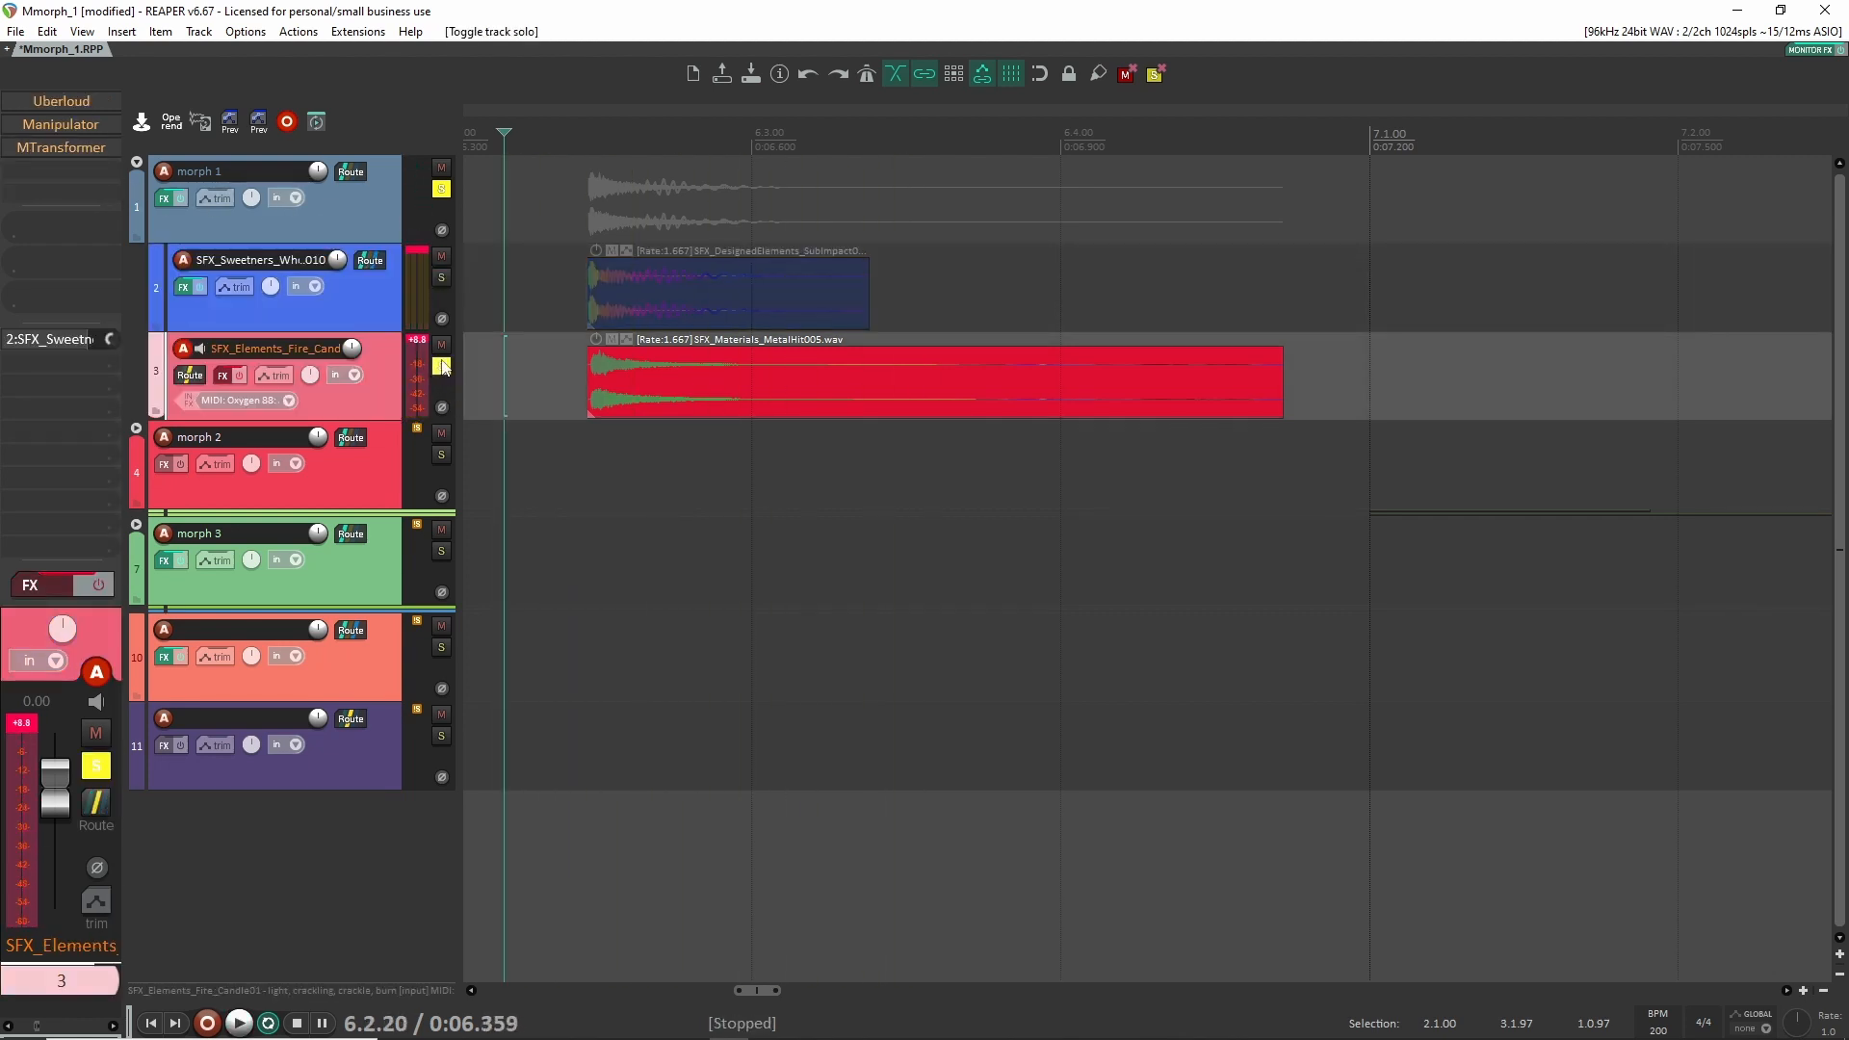
pyautogui.click(442, 367)
# Enable Transmutator on track 2 and play the impacts, setting its balance to 69% A, 31% B.
pyautogui.click(380, 309)
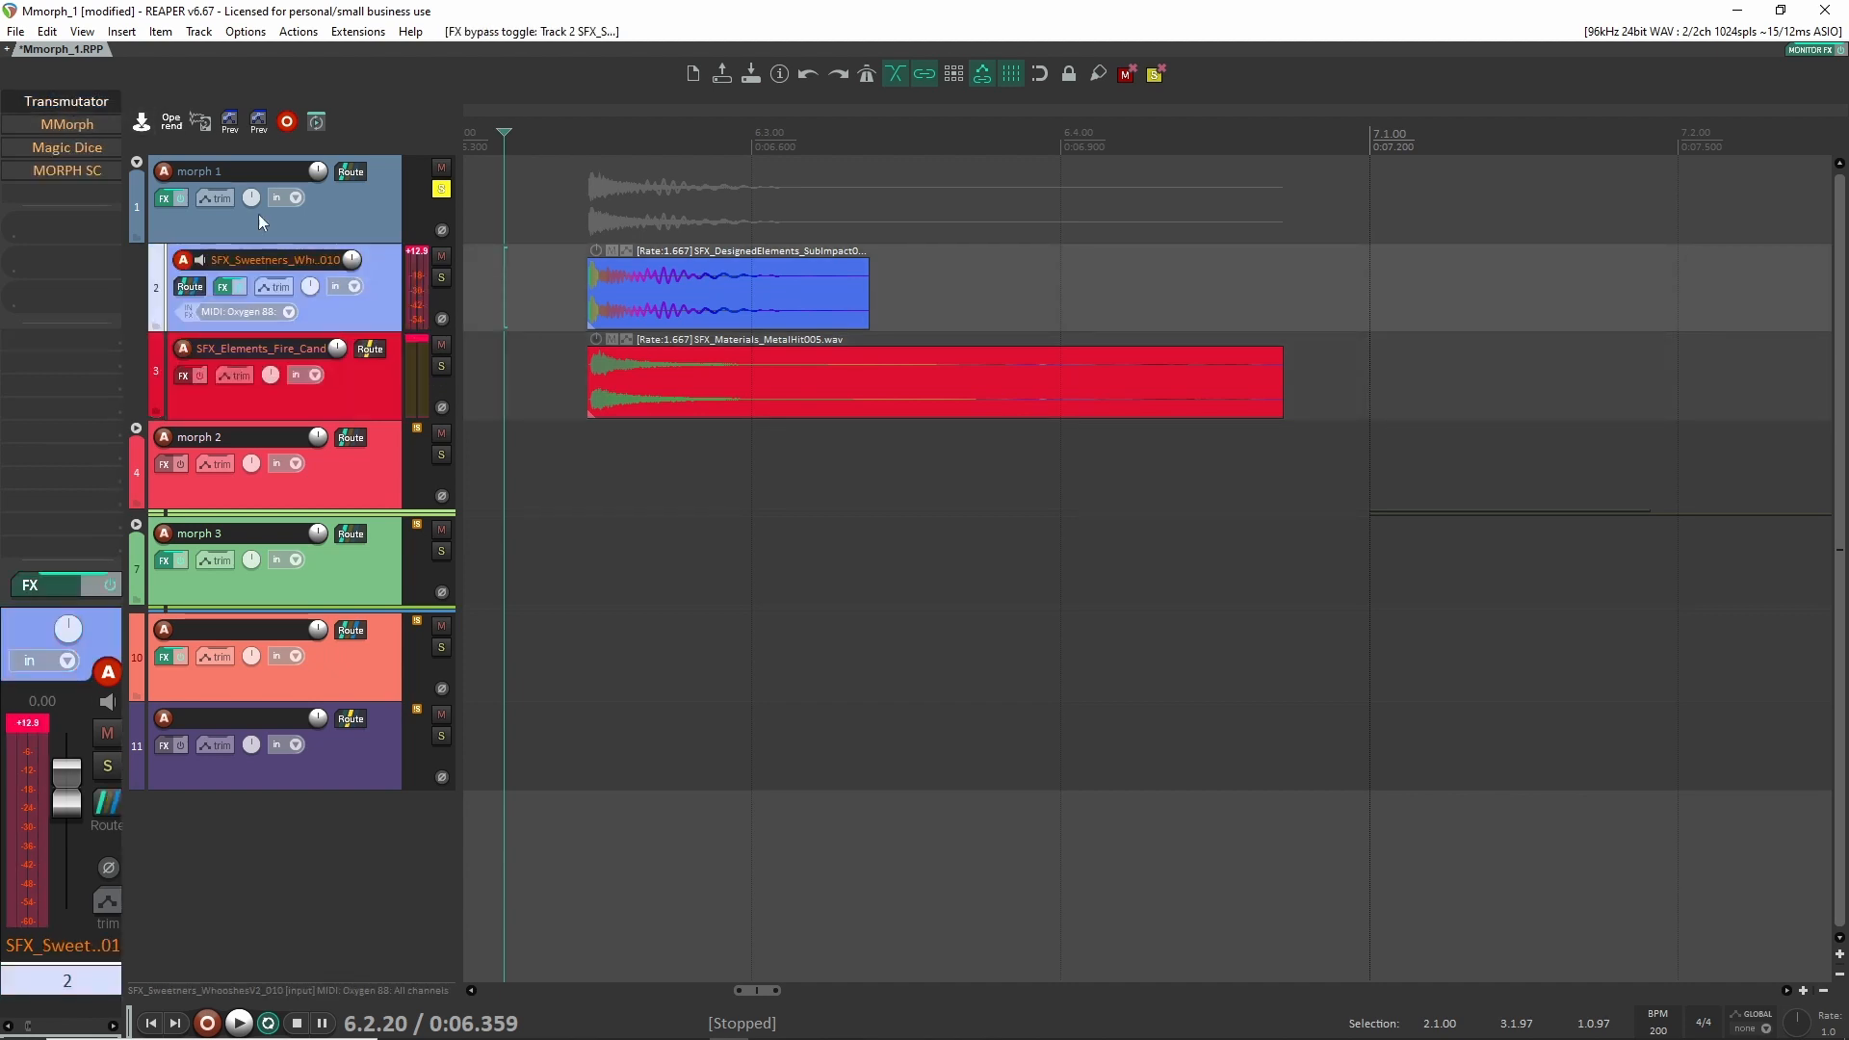
pyautogui.press('space')
pyautogui.moveTo(1229, 521); pyautogui.dragTo(1233, 505)
pyautogui.press('space')
pyautogui.press('space')
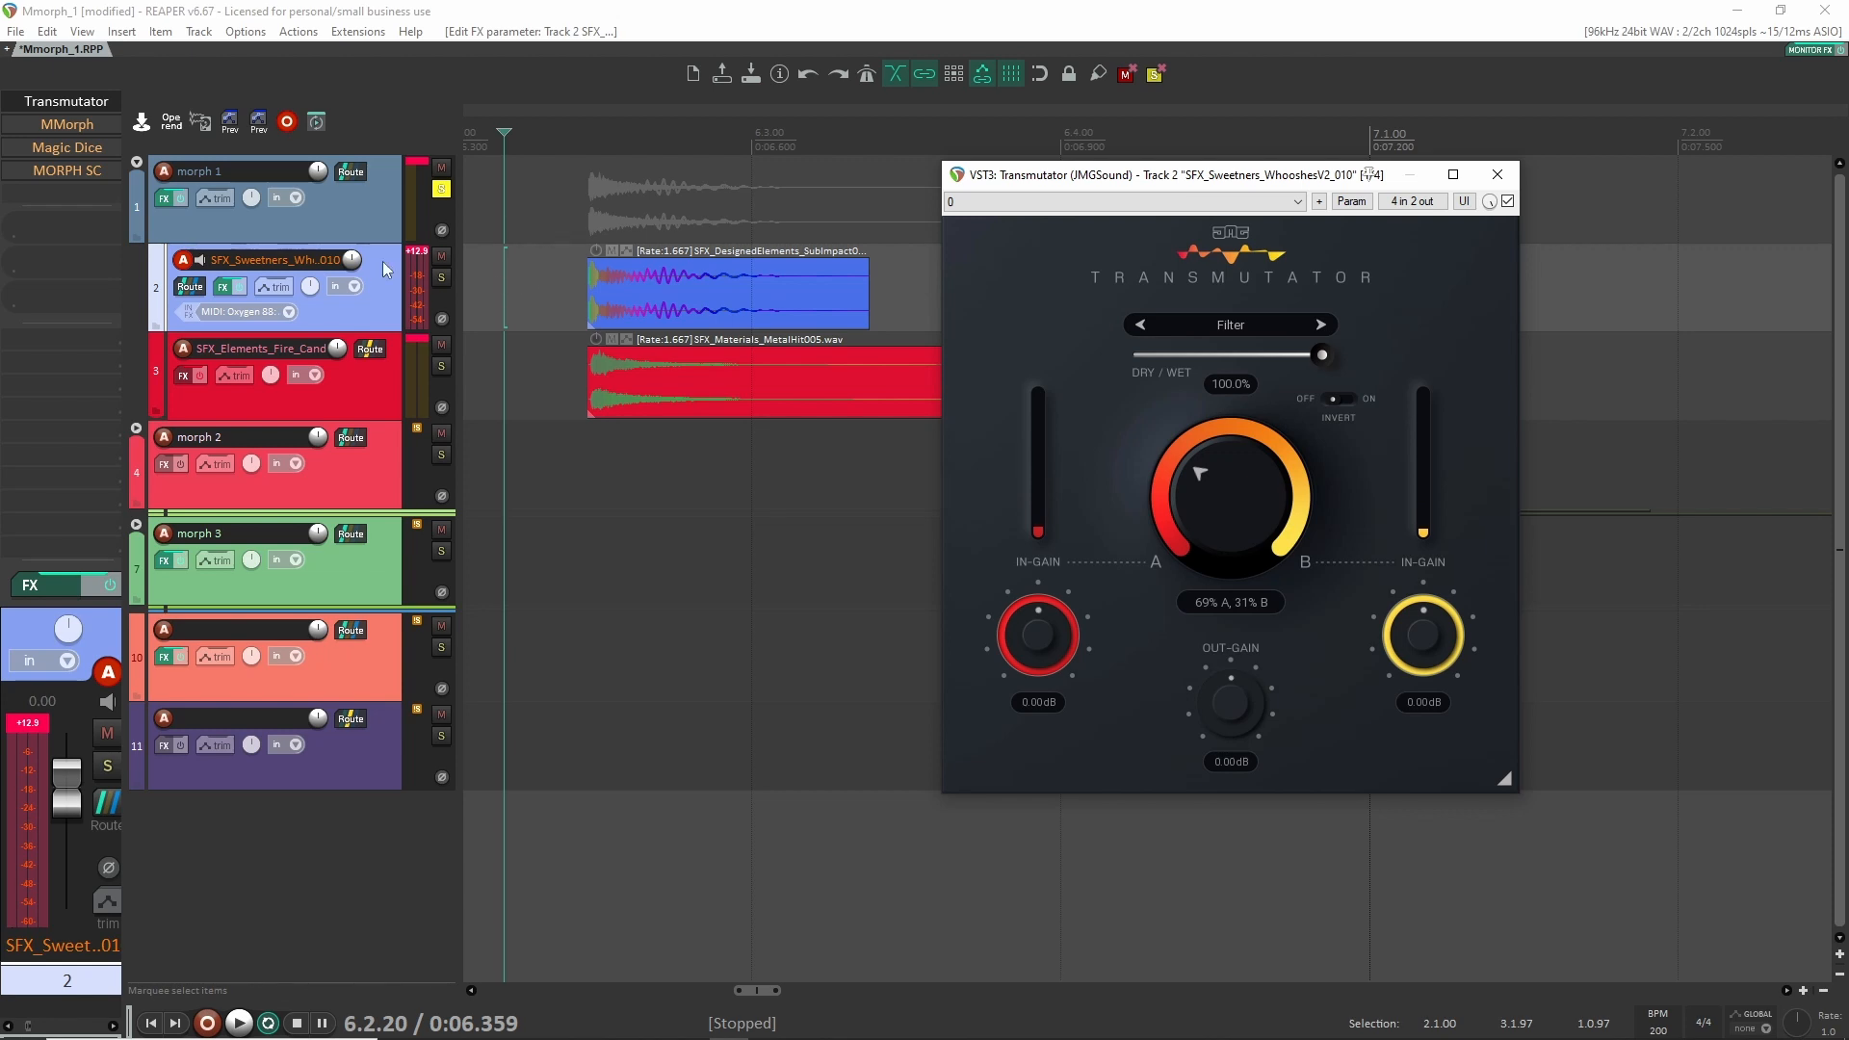
# Move Transmutator clear of the impact items, audition them in Filter mode and turn Invert on.
pyautogui.moveTo(1195, 182); pyautogui.dragTo(1253, 206)
pyautogui.scroll(-2, 563, 296)
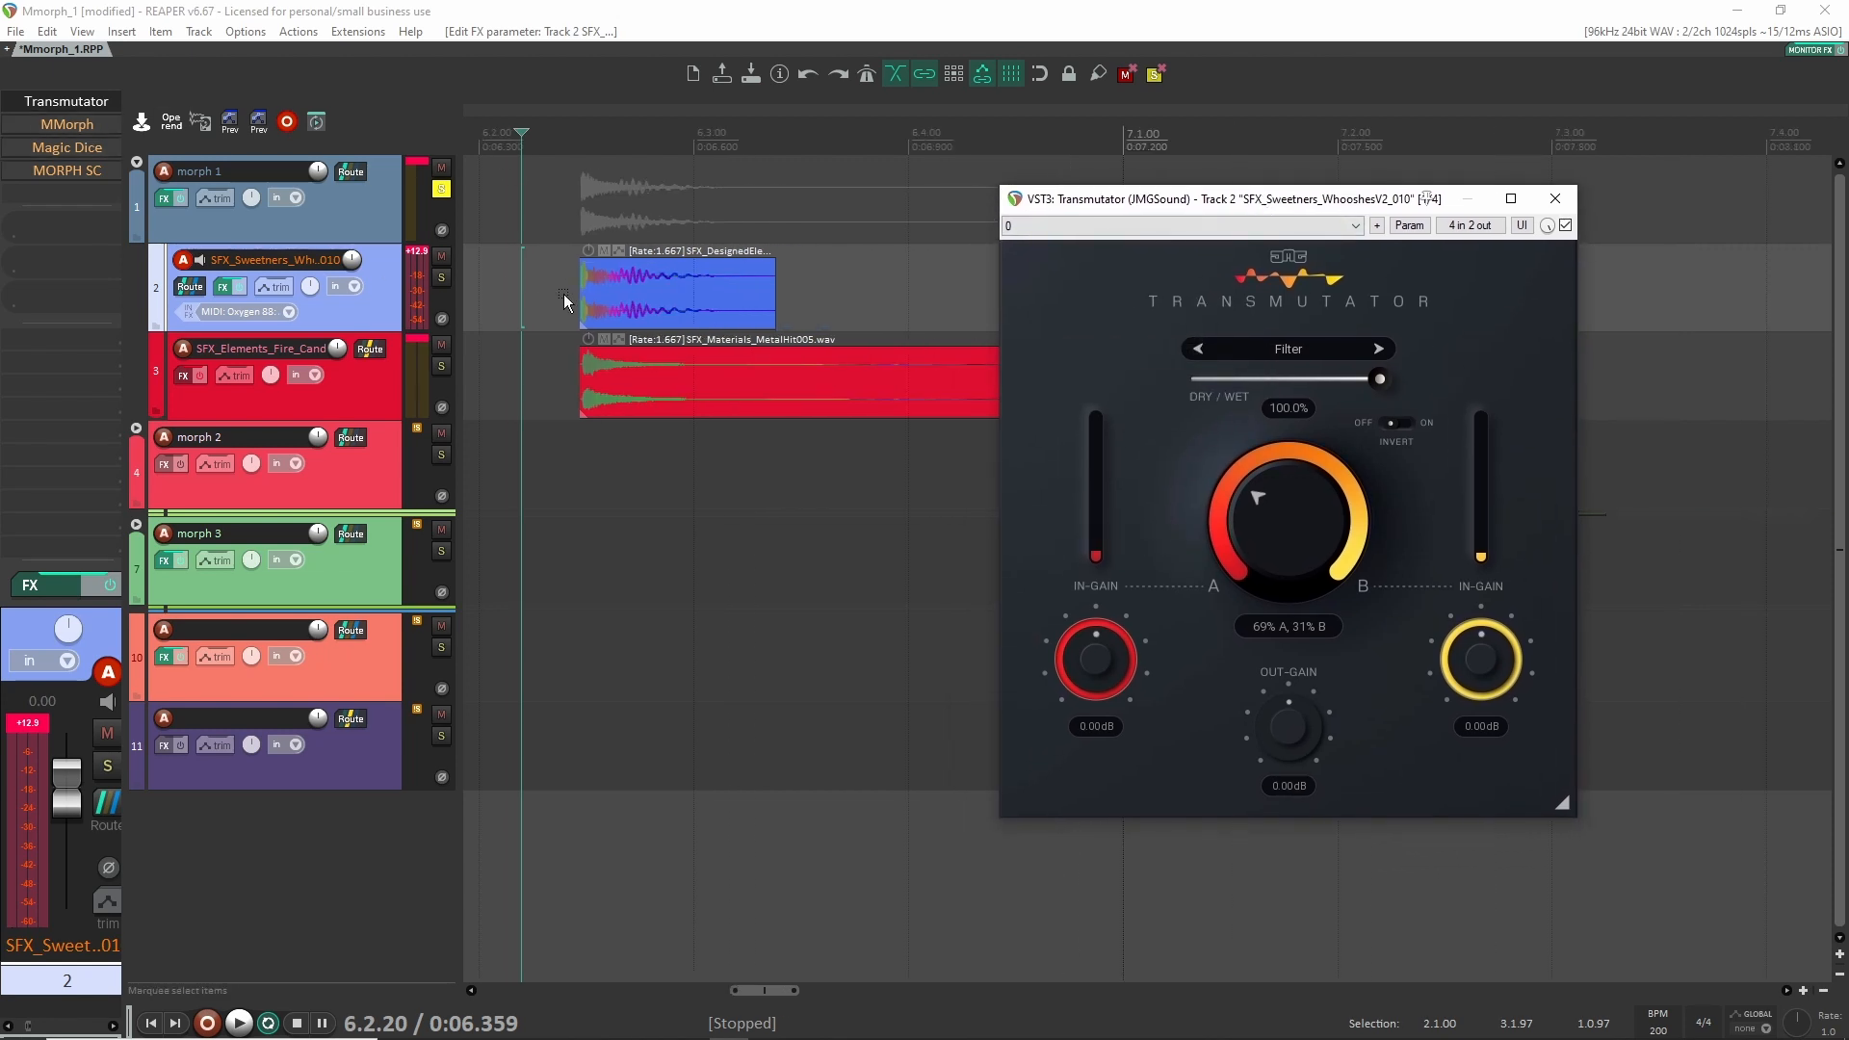
pyautogui.scroll(-2, 567, 304)
pyautogui.press('space')
pyautogui.press('space')
pyautogui.press('space')
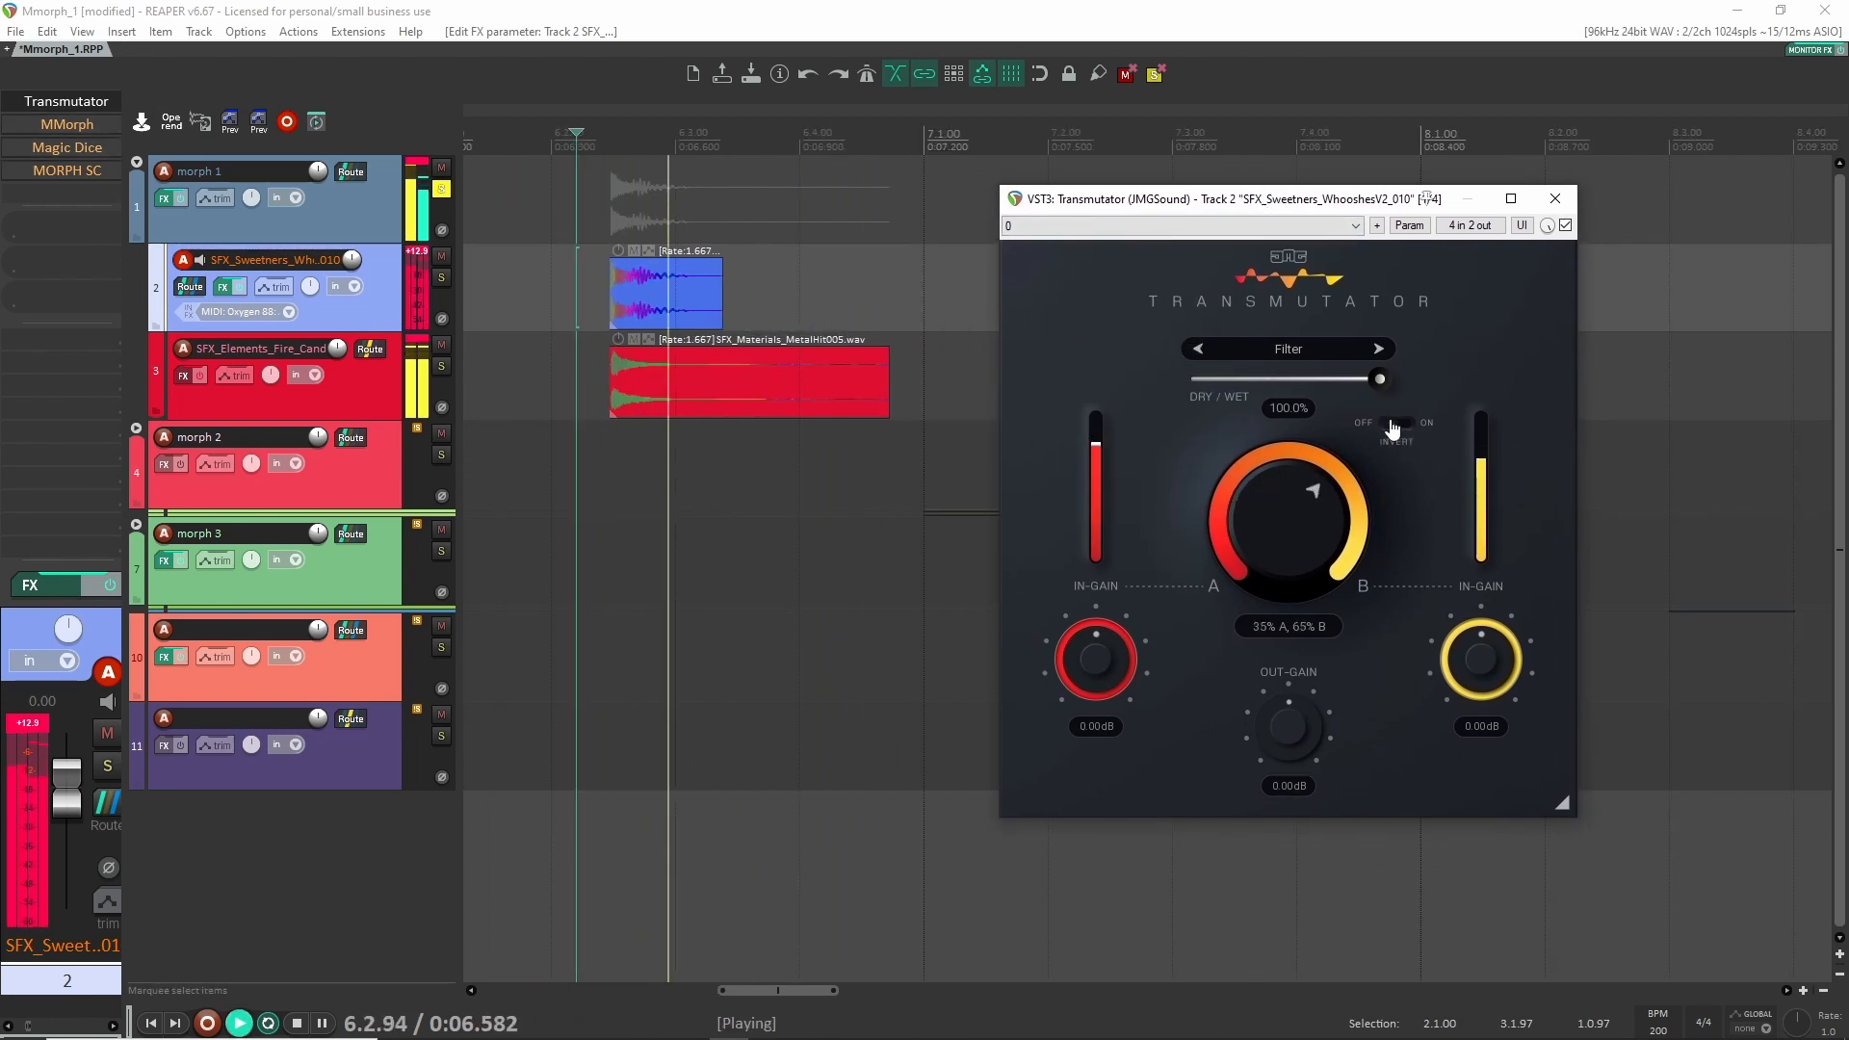
pyautogui.click(1393, 423)
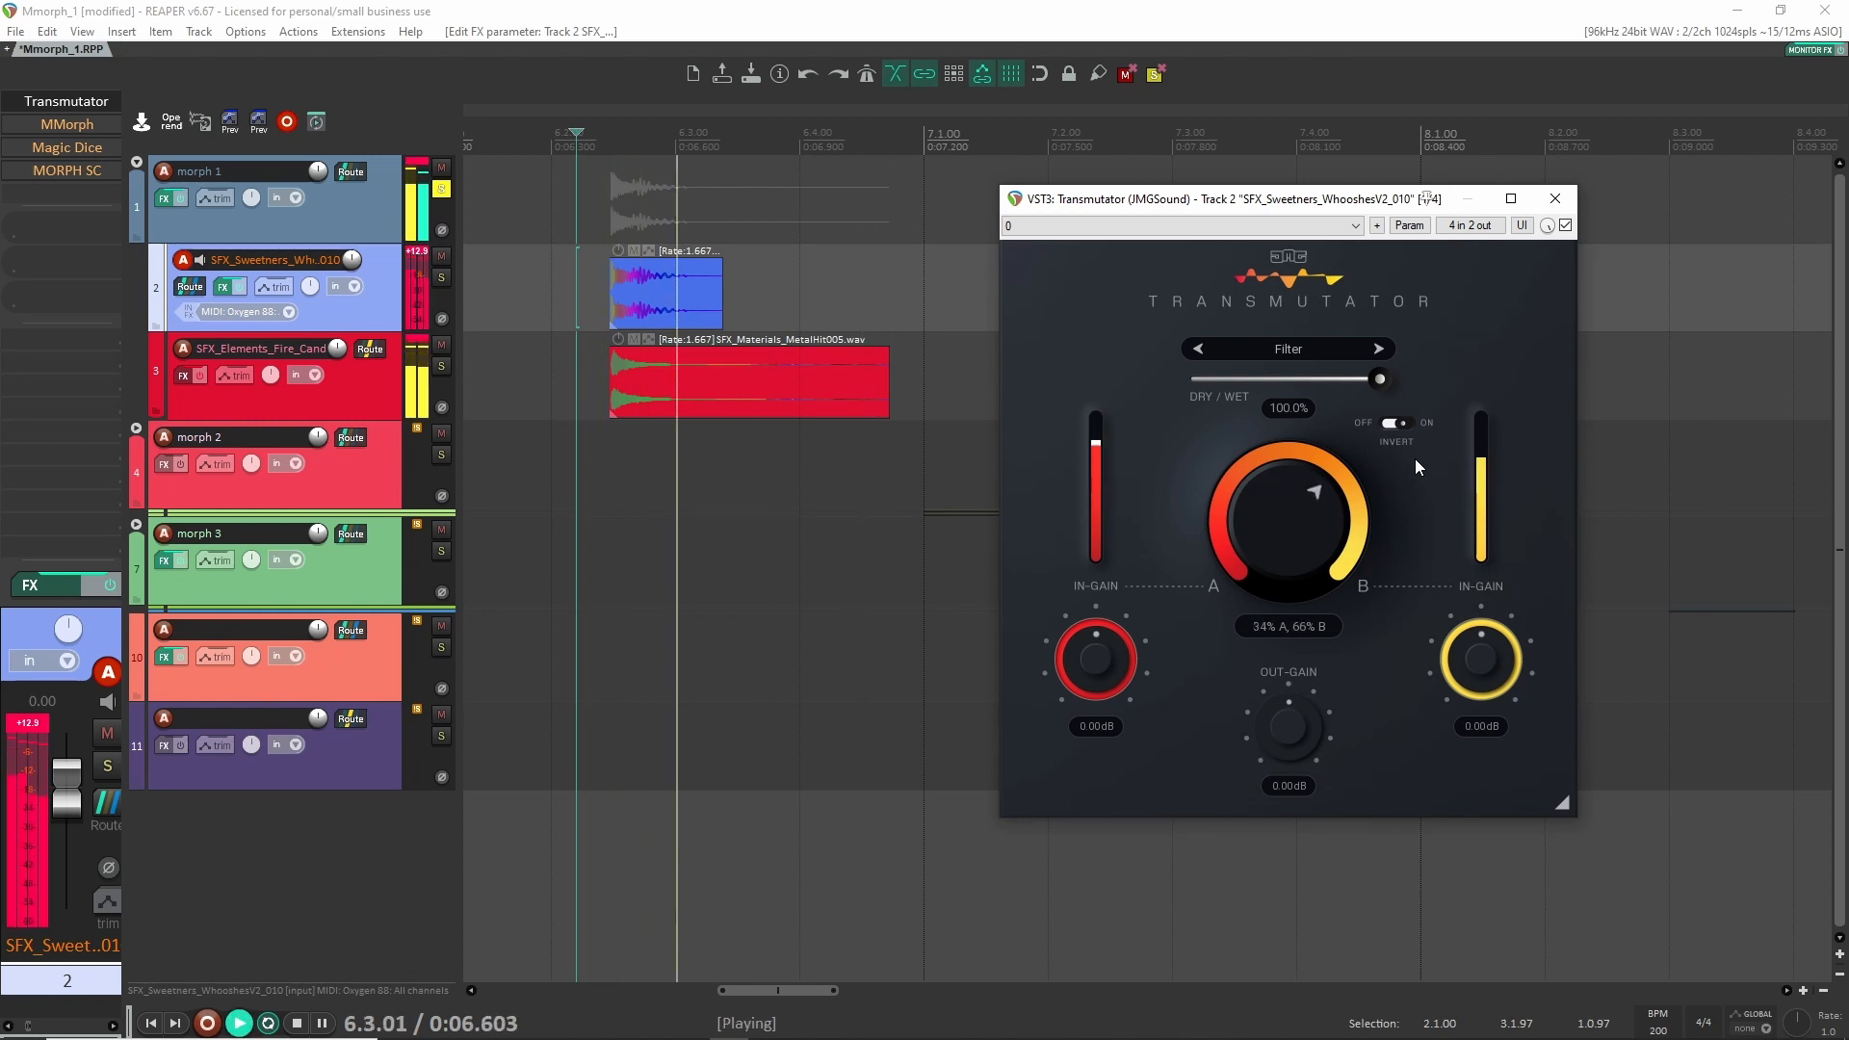
# Switch Transmutator to Spectrum mode and audition the impacts, turning Invert off.
pyautogui.click(1379, 349)
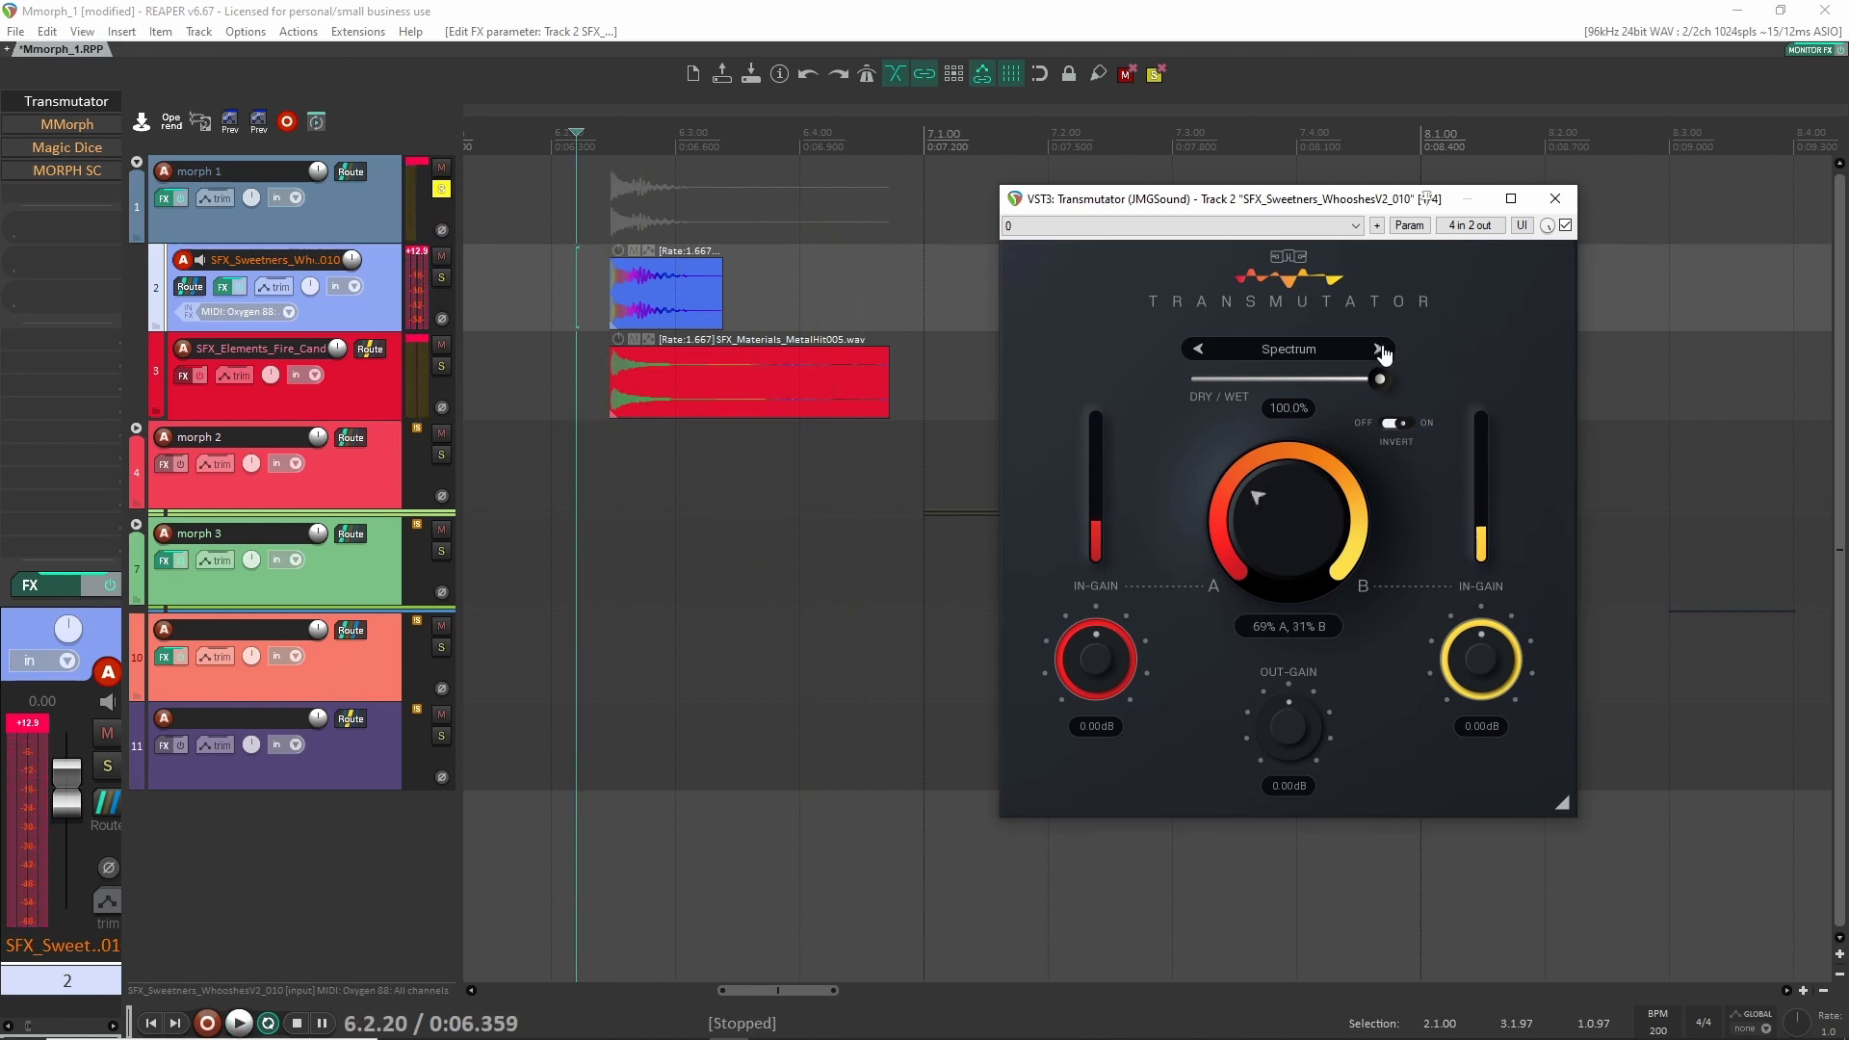
pyautogui.press('space')
pyautogui.click(1396, 421)
pyautogui.press('space')
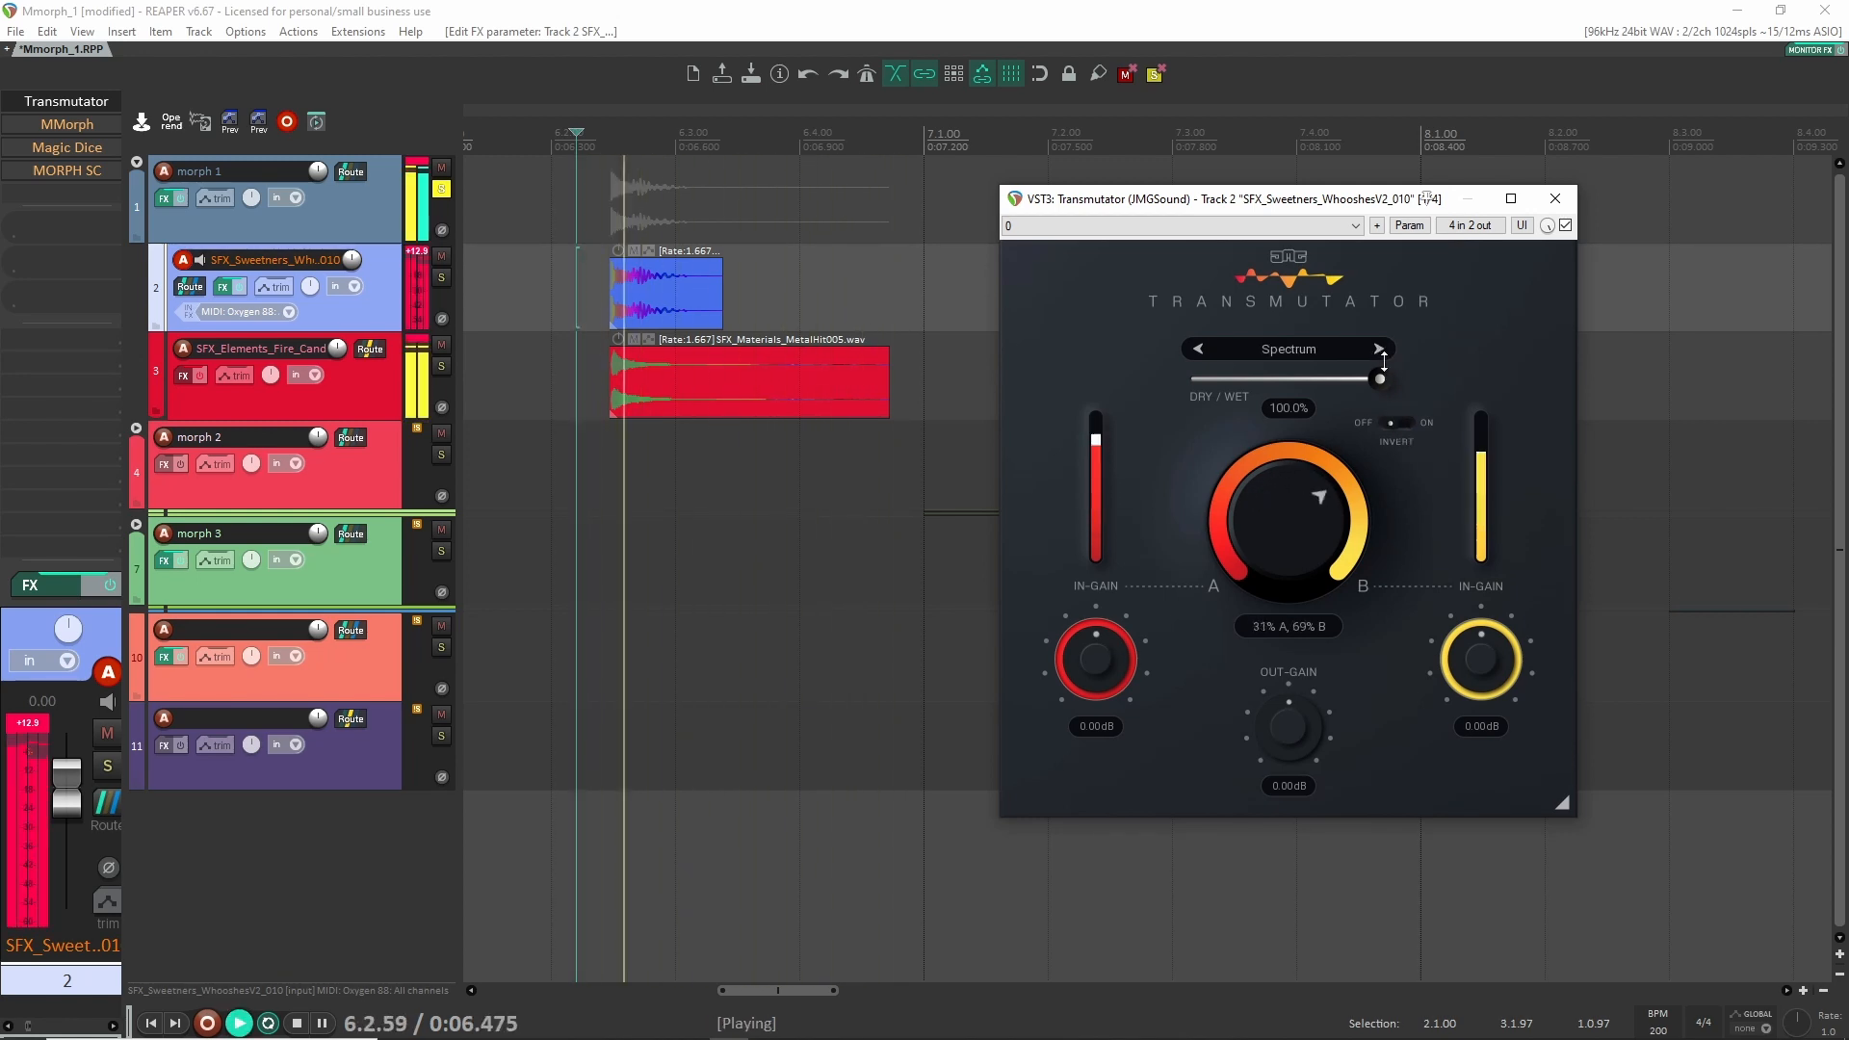
# Switch Transmutator to Morph mode and play the sub impact and metal hit repeatedly.
pyautogui.click(1381, 350)
pyautogui.press('space')
pyautogui.press('space')
pyautogui.press('space')
pyautogui.press('space')
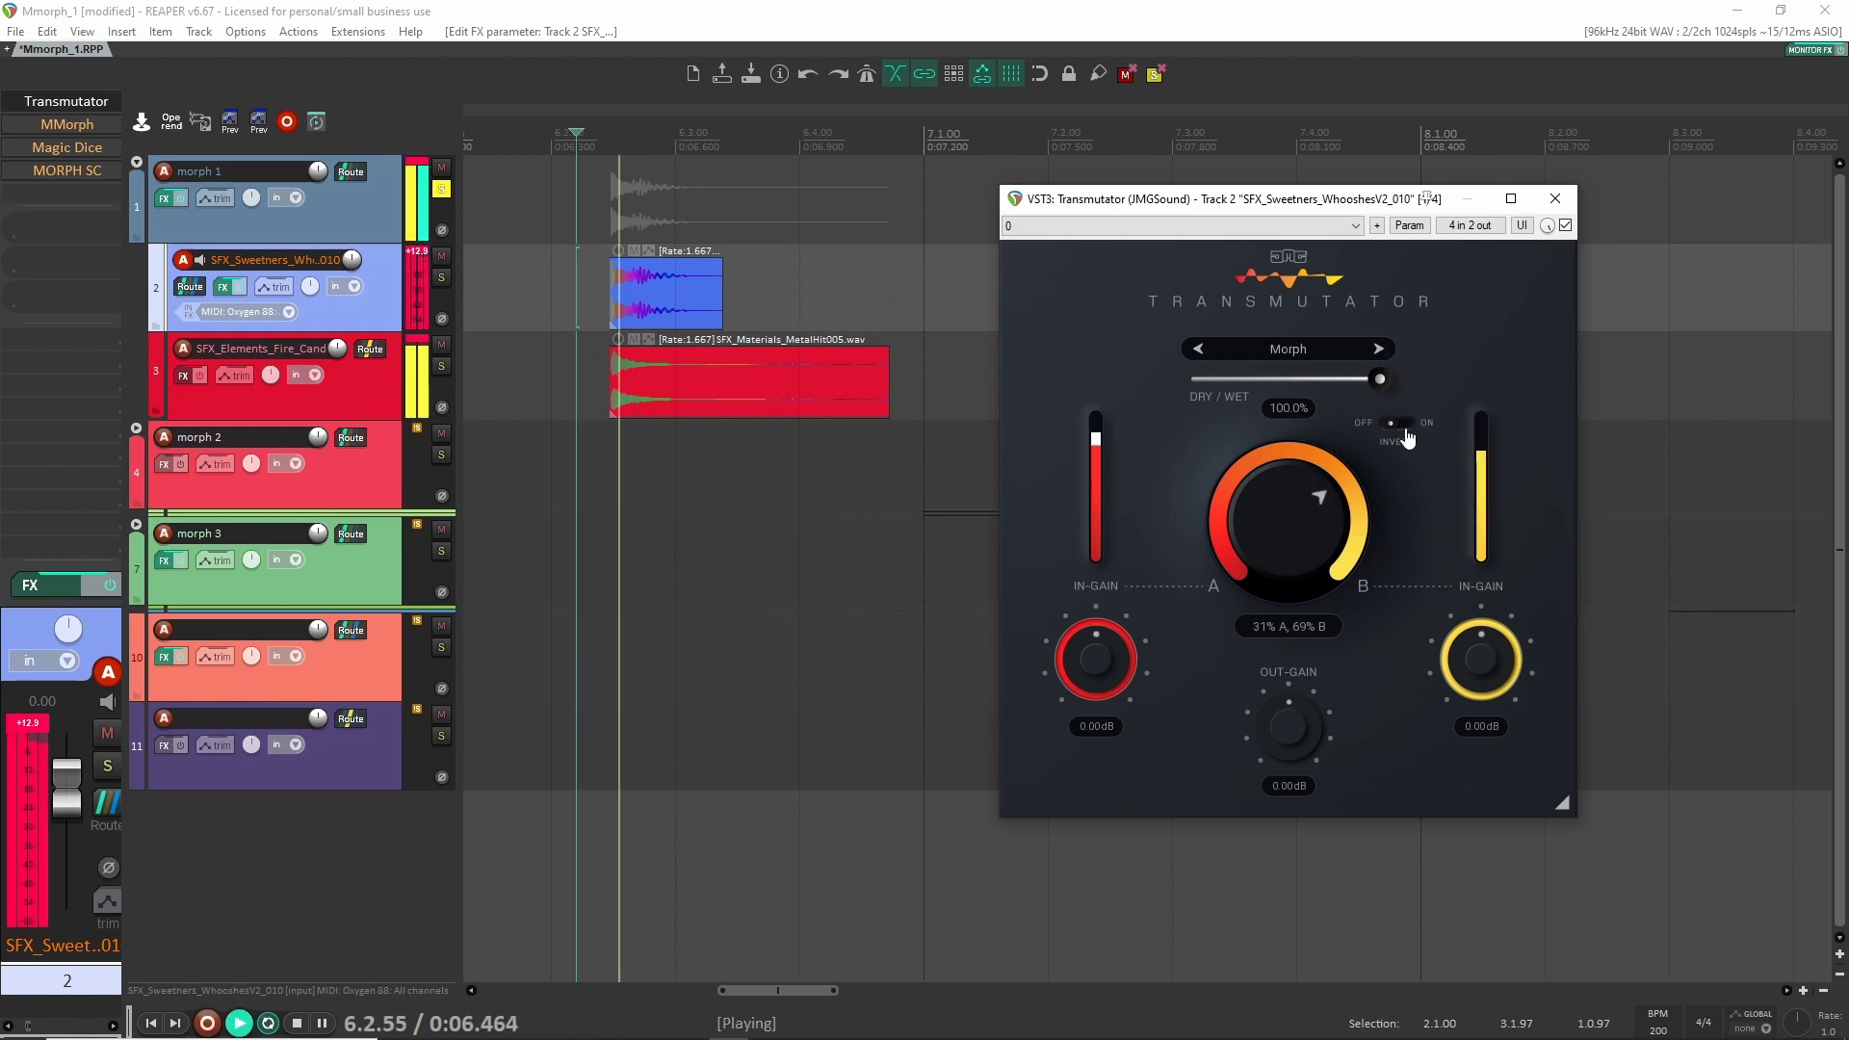
pyautogui.press('space')
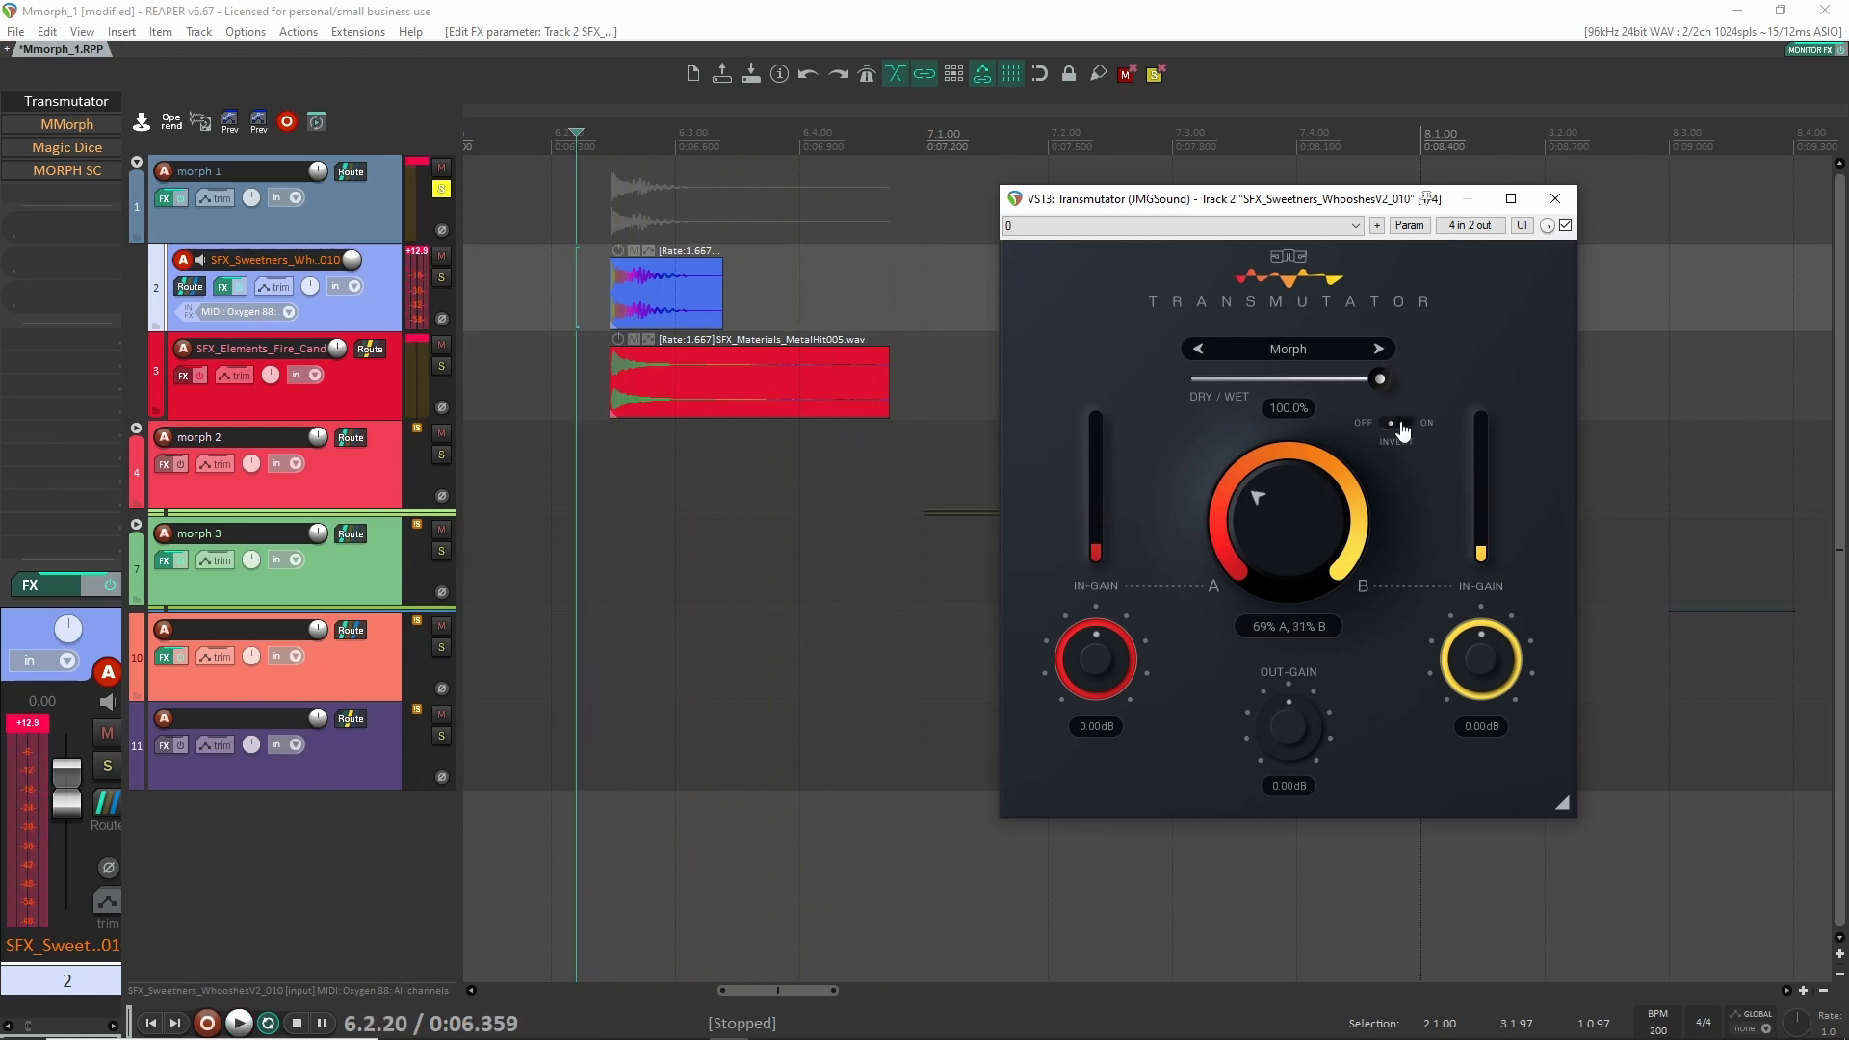
# Play the sub impact and metal hit repeatedly in Morph mode, turning Invert on.
pyautogui.press('space')
pyautogui.press('space')
pyautogui.press('space')
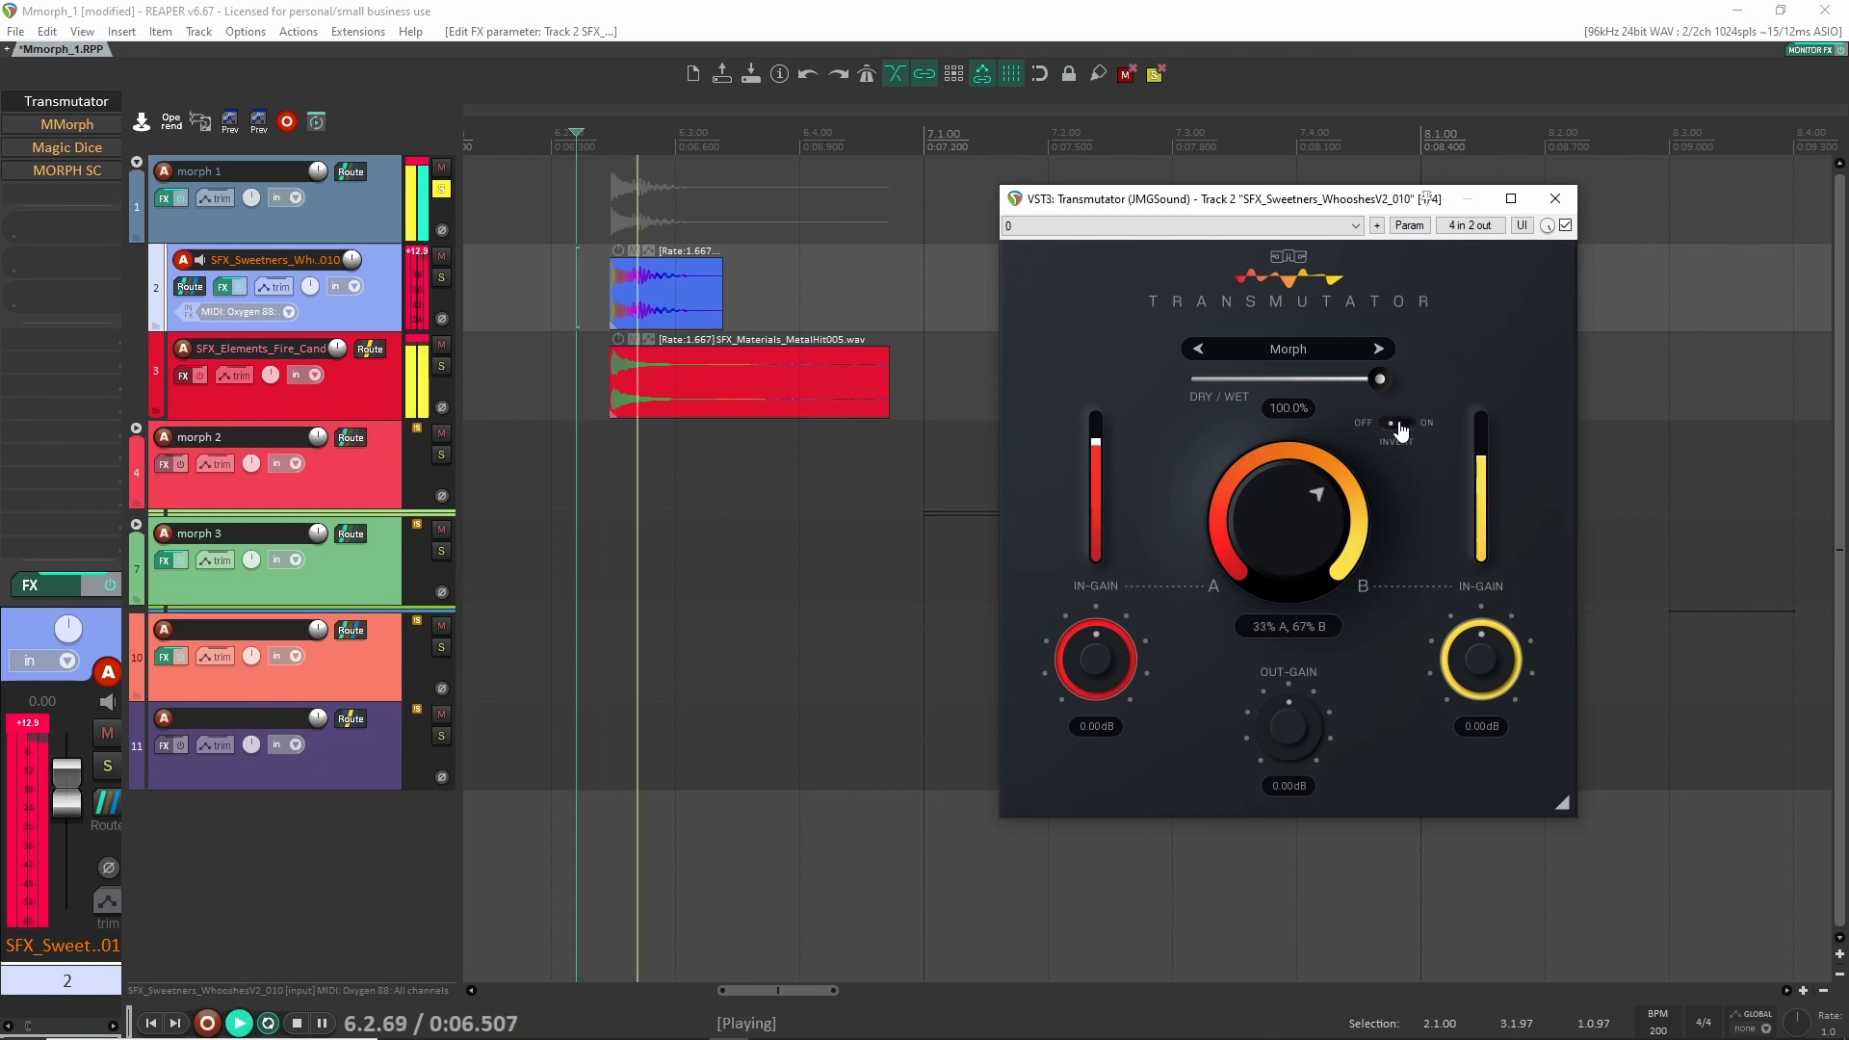
pyautogui.click(1396, 423)
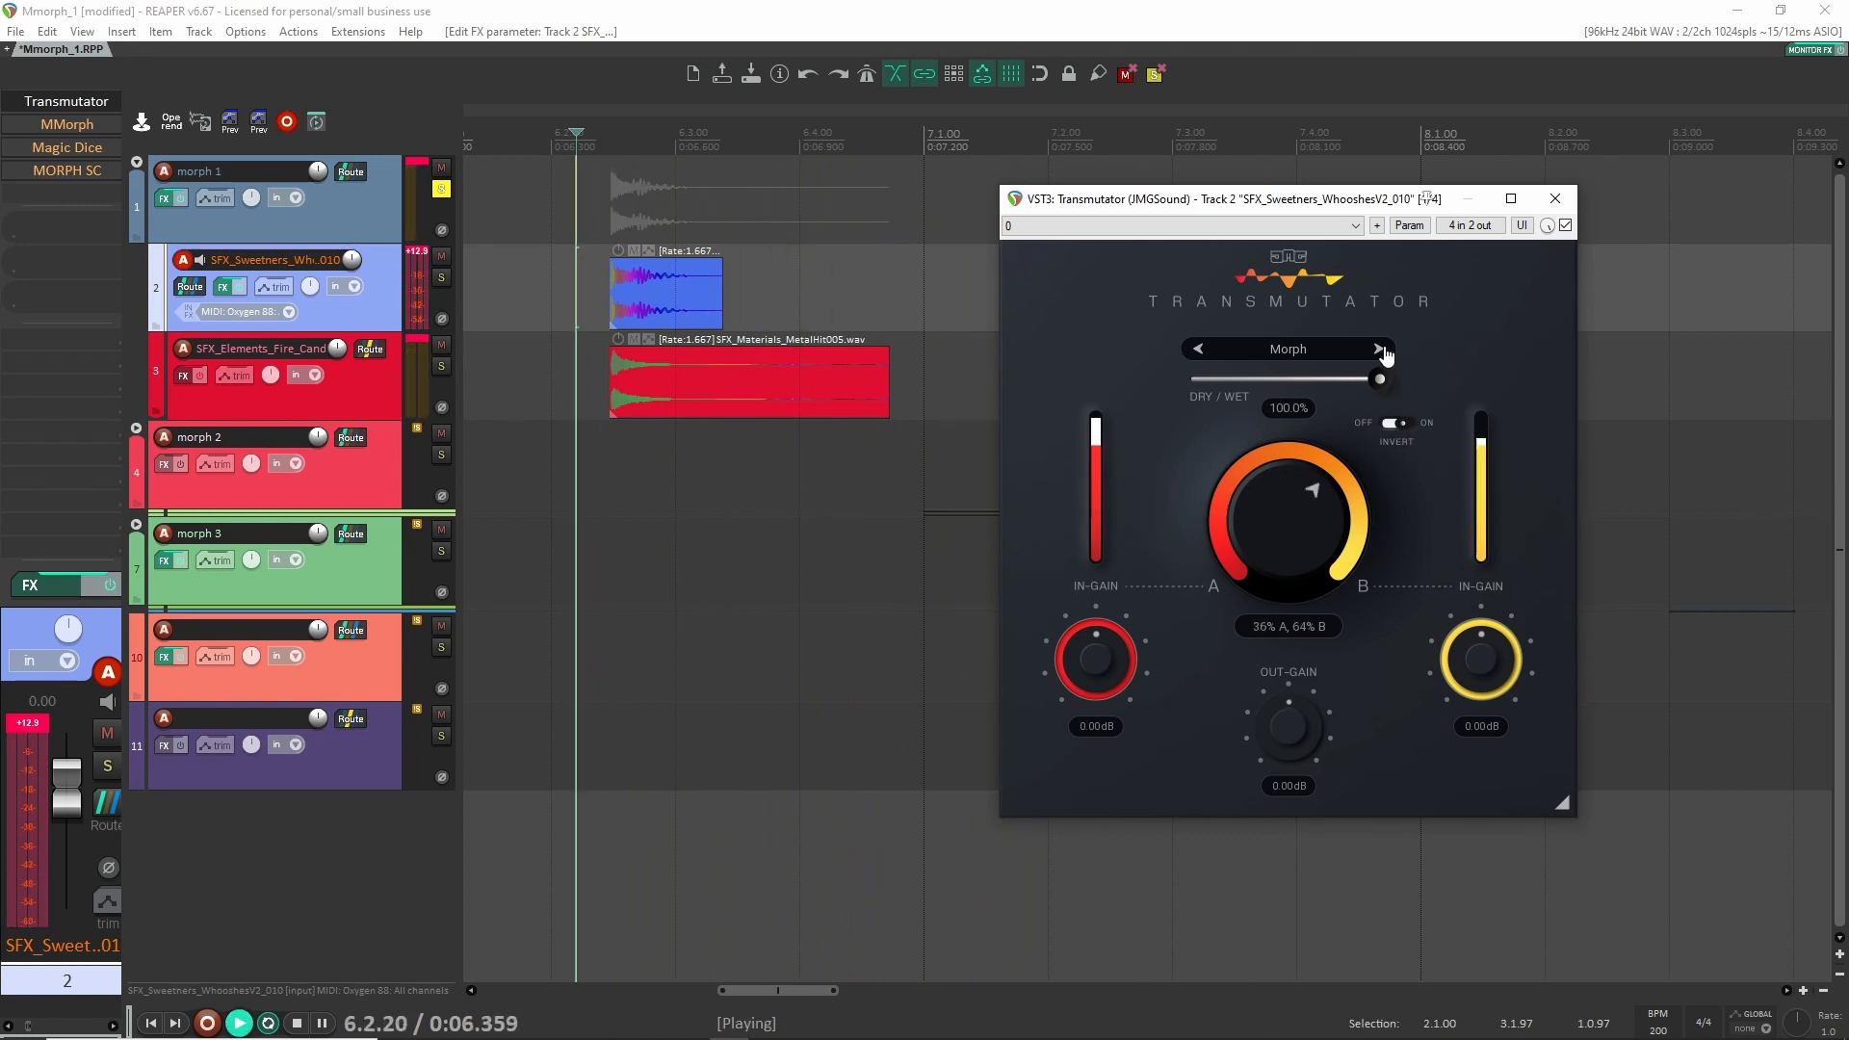
pyautogui.press('space')
pyautogui.press('space')
pyautogui.press('space')
pyautogui.press('space')
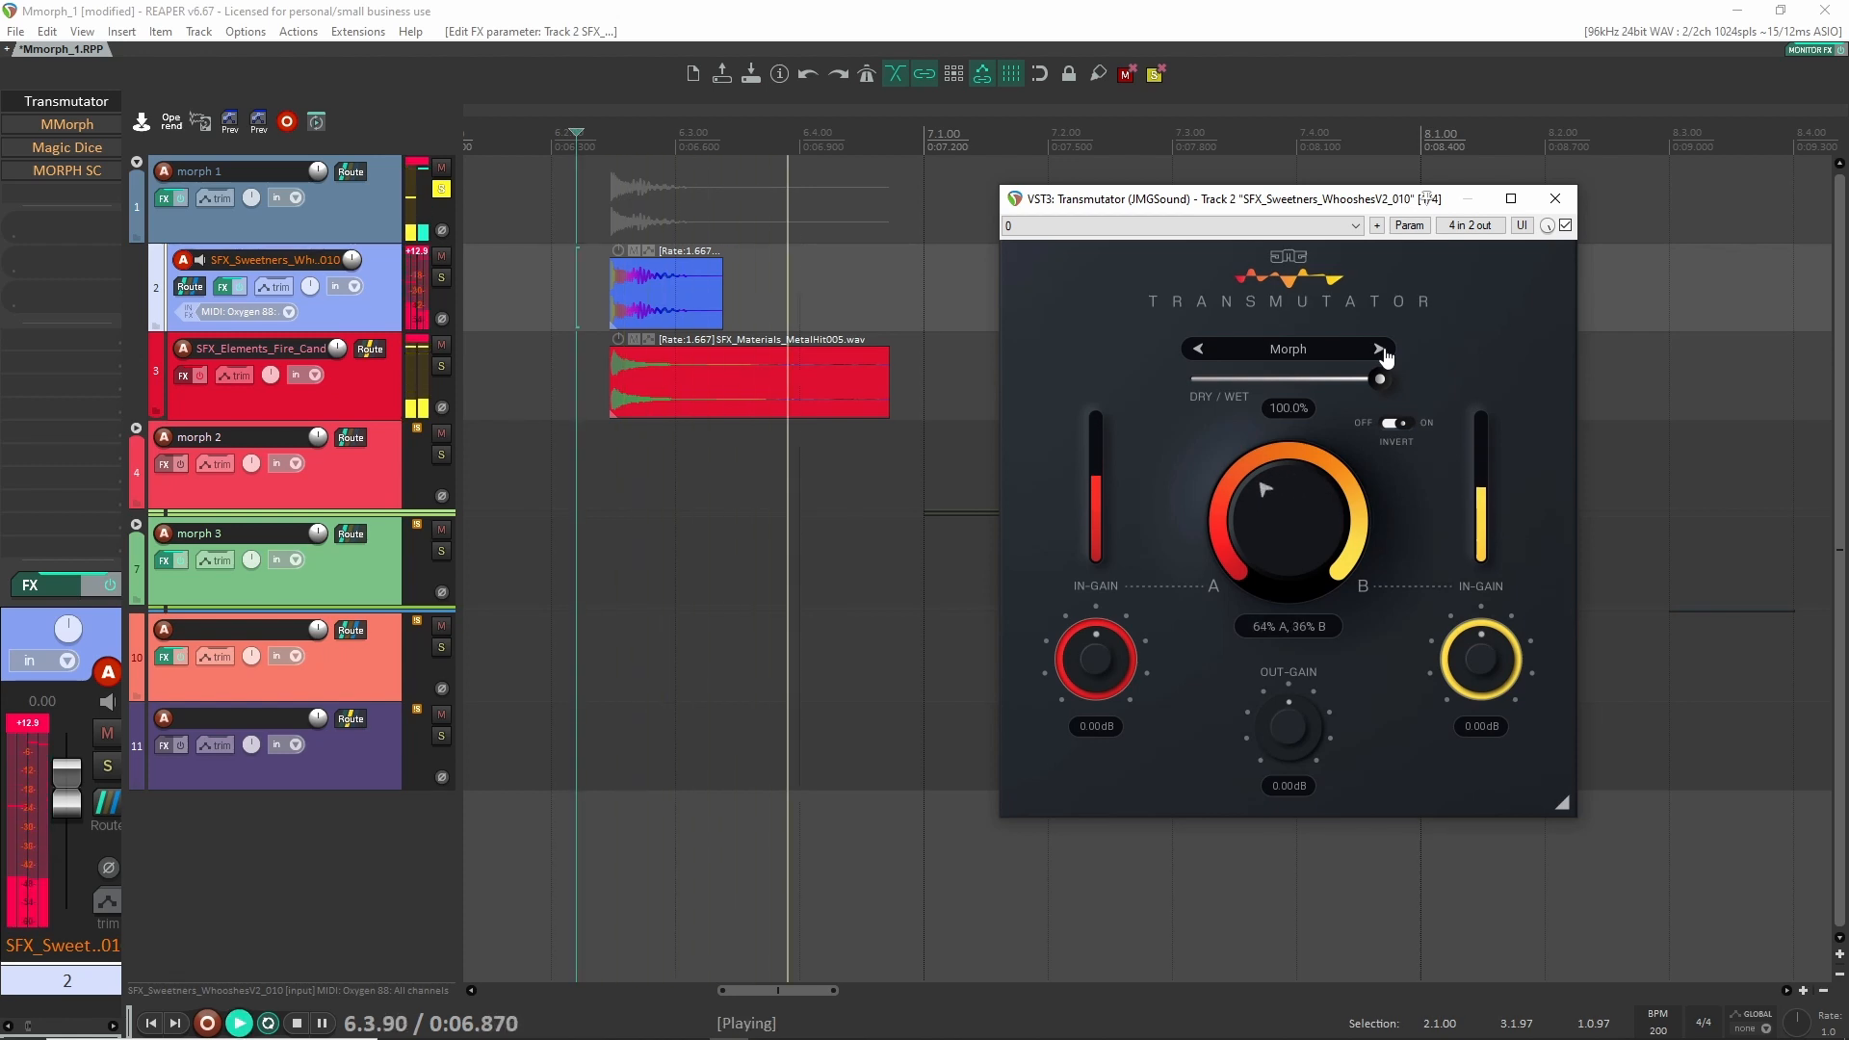
pyautogui.press('space')
# Switch Transmutator to Follower mode, play the impacts and lower its out-gain to -6.91 dB.
pyautogui.click(1378, 349)
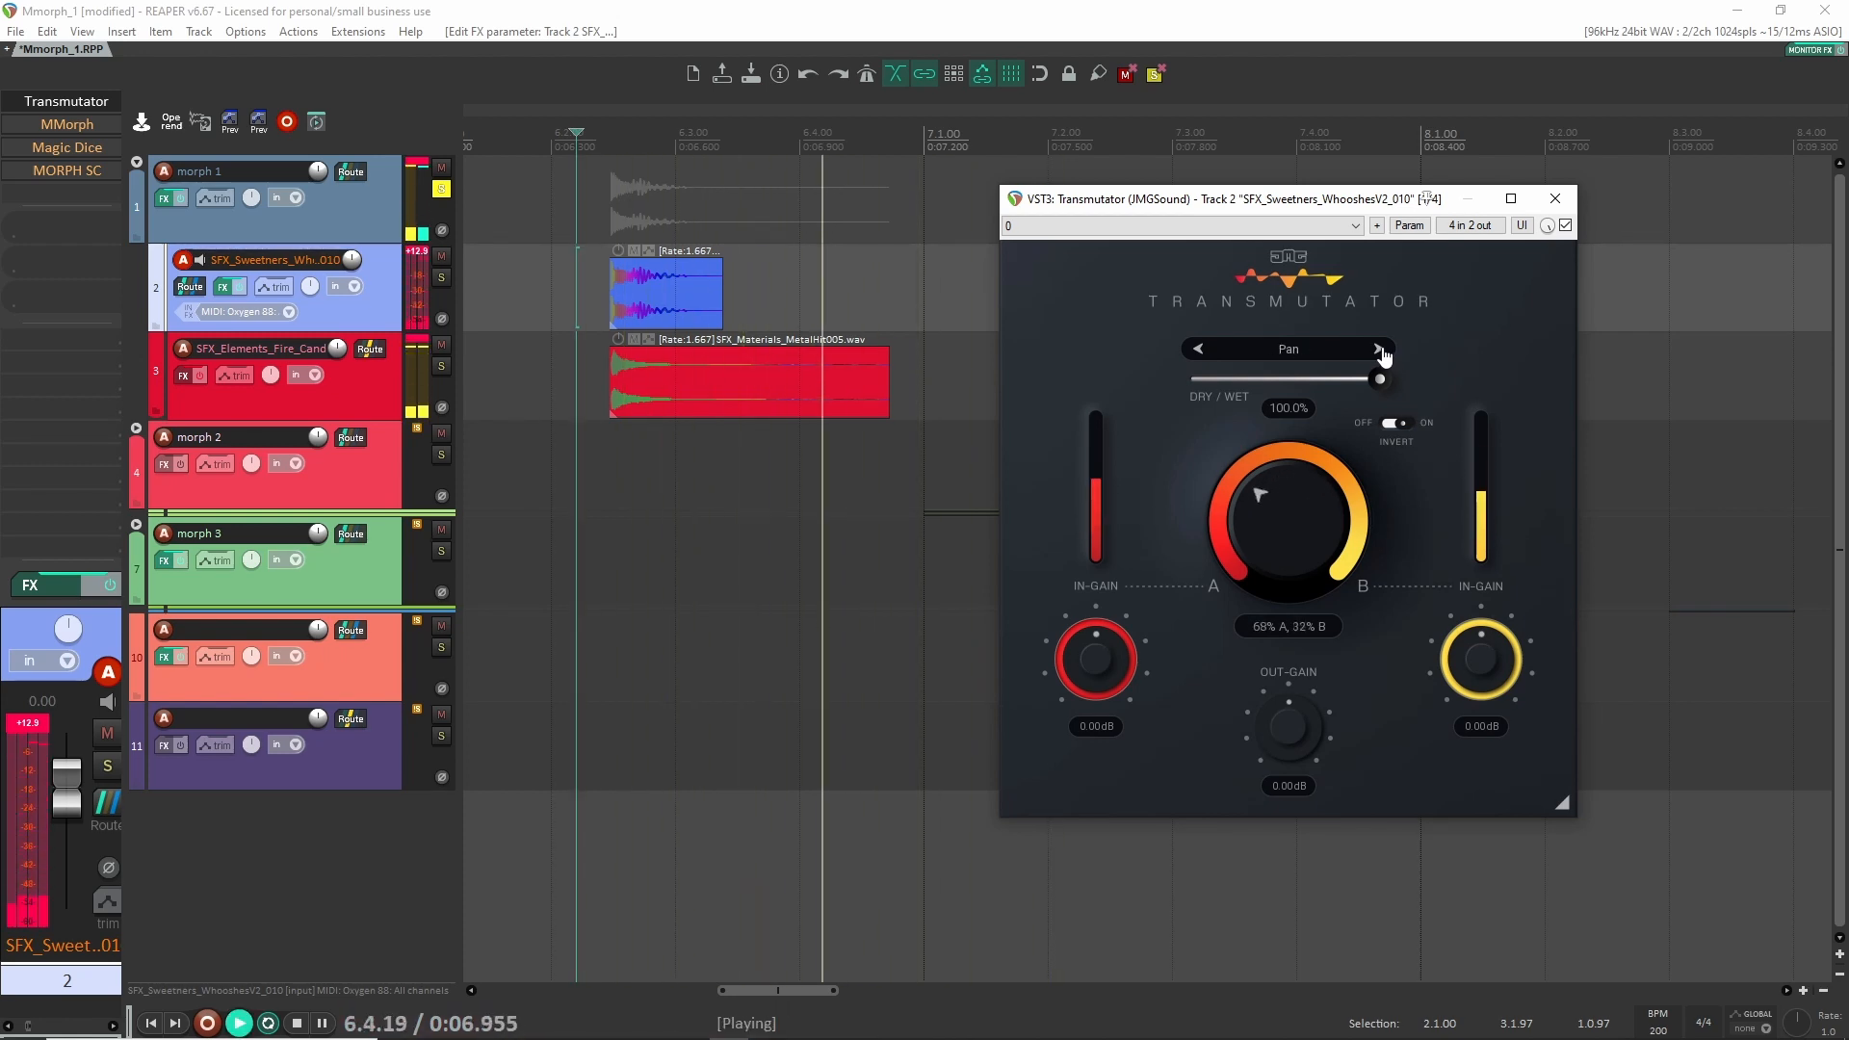
pyautogui.click(1379, 349)
pyautogui.press('space')
pyautogui.press('space')
pyautogui.press('space')
pyautogui.press('space')
pyautogui.moveTo(1288, 724); pyautogui.dragTo(1286, 729)
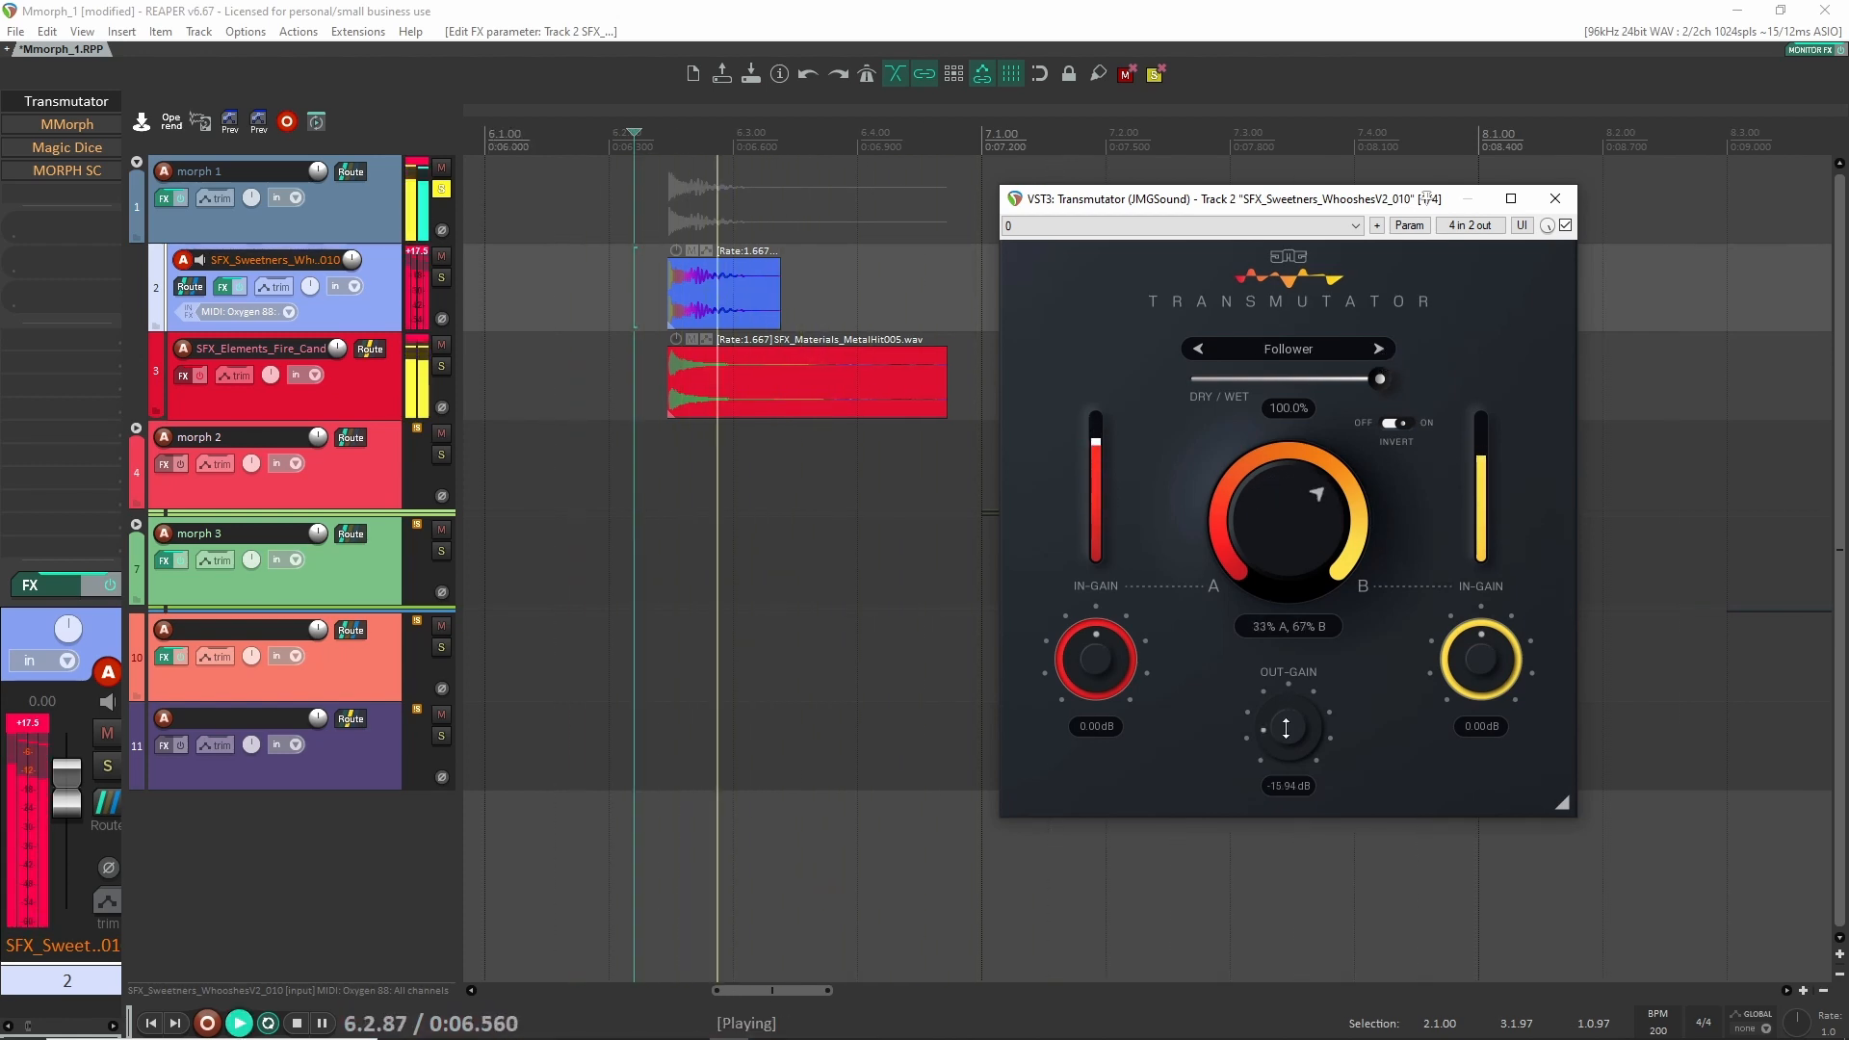
pyautogui.press('space')
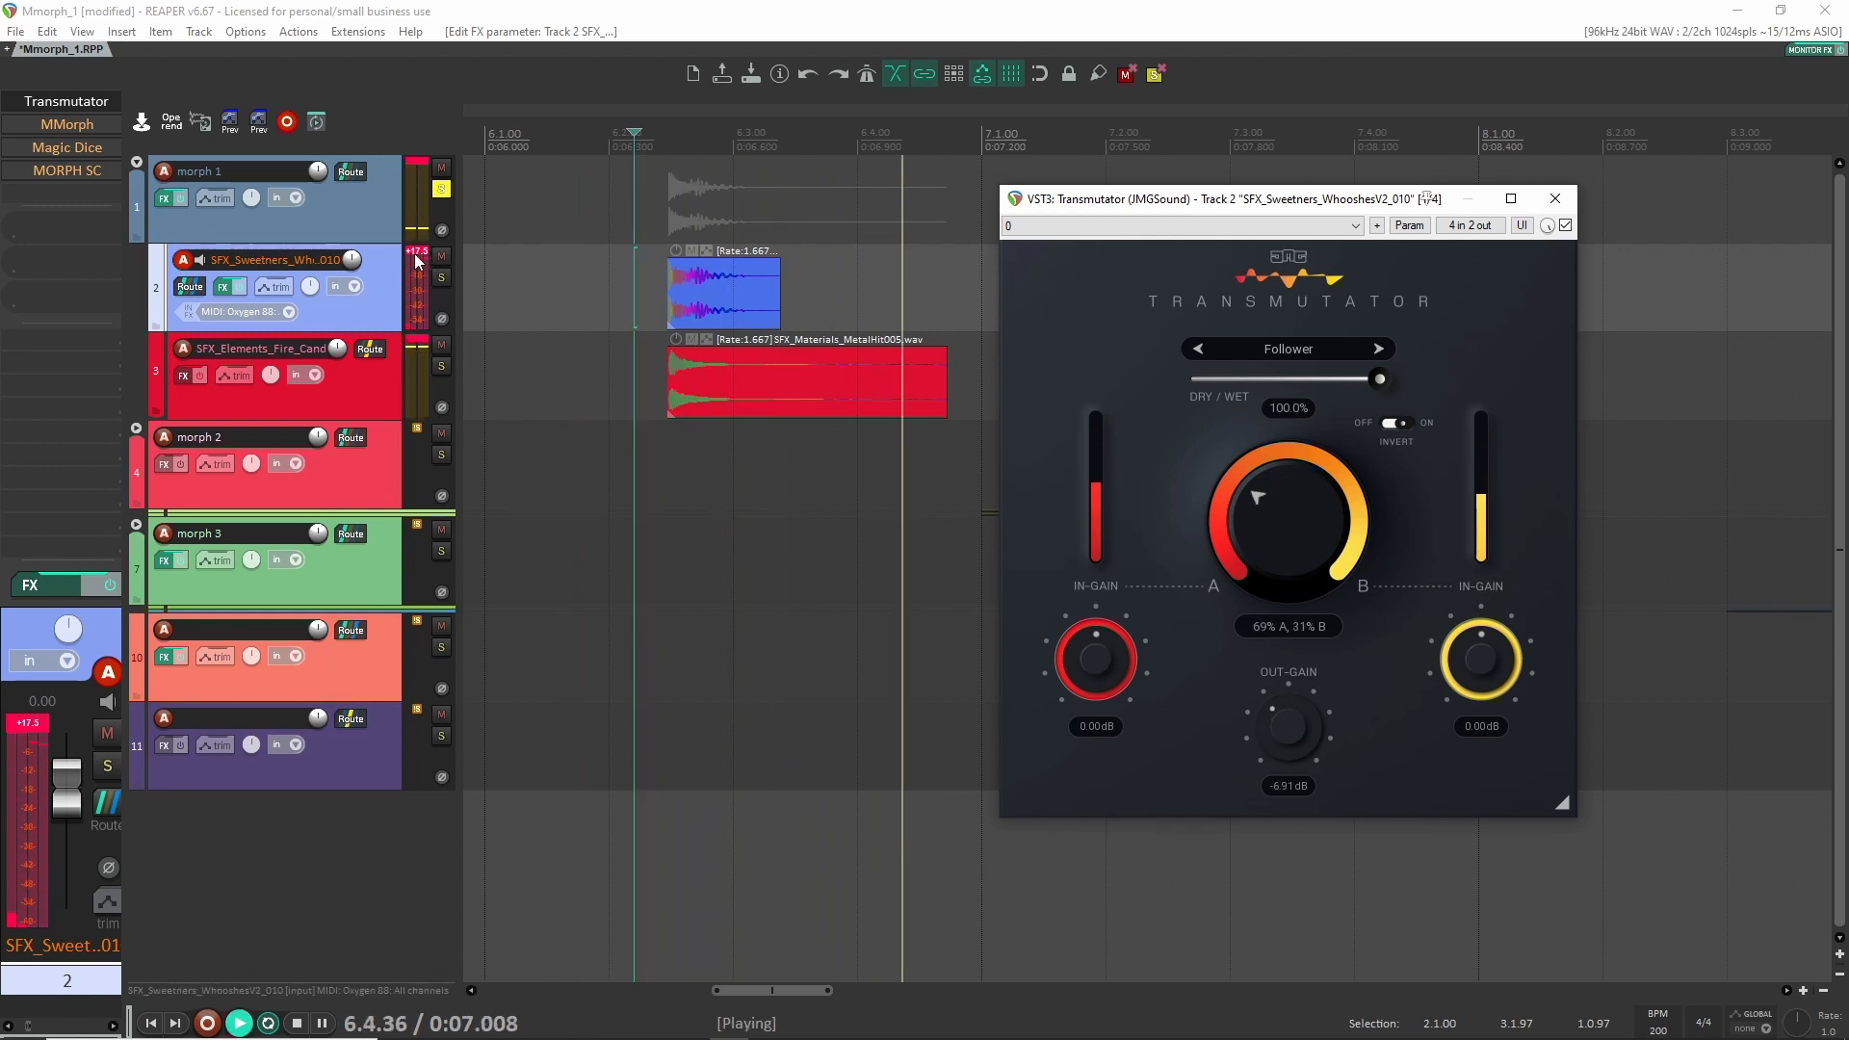
pyautogui.press('space')
pyautogui.press('space')
pyautogui.press('space')
# Turn Invert off, raise Transmutator's out-gain to +0.38 dB and play the impacts in Follower mode.
pyautogui.click(1393, 424)
pyautogui.press('space')
pyautogui.press('space')
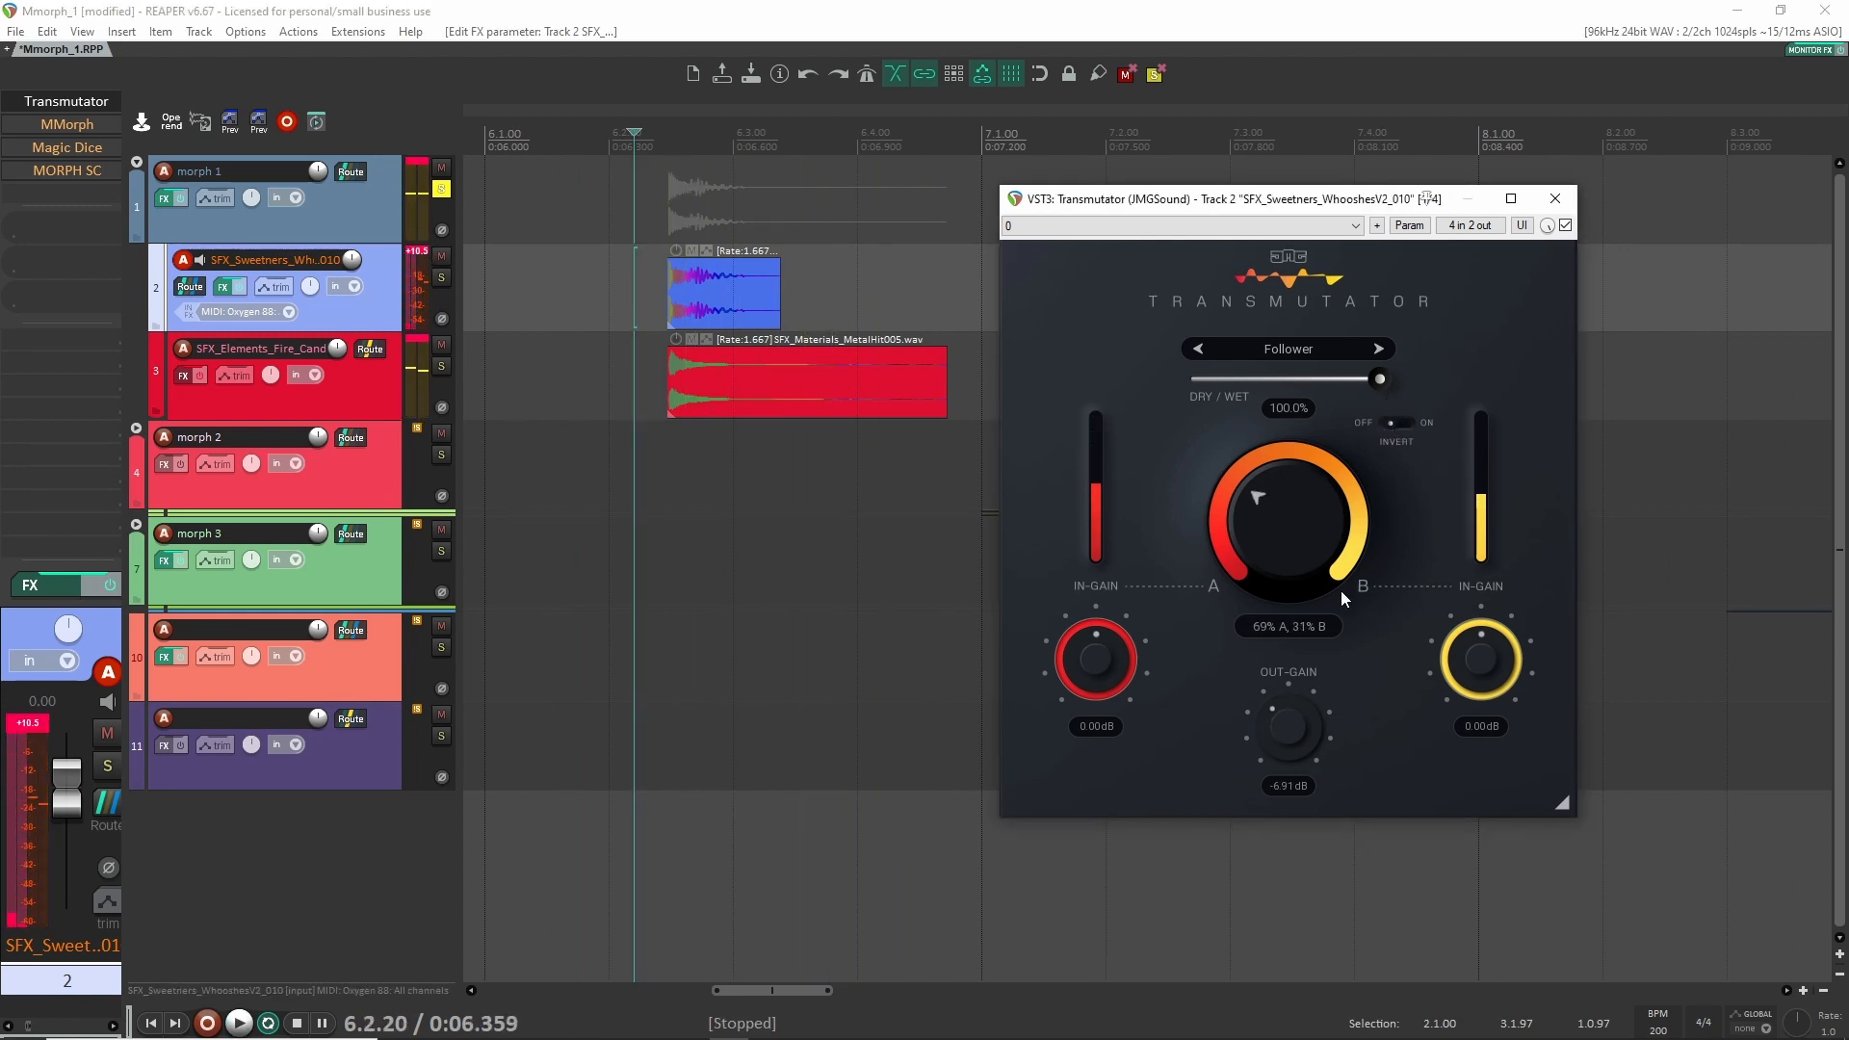
pyautogui.moveTo(1292, 738); pyautogui.dragTo(1288, 722)
pyautogui.press('space')
pyautogui.press('space')
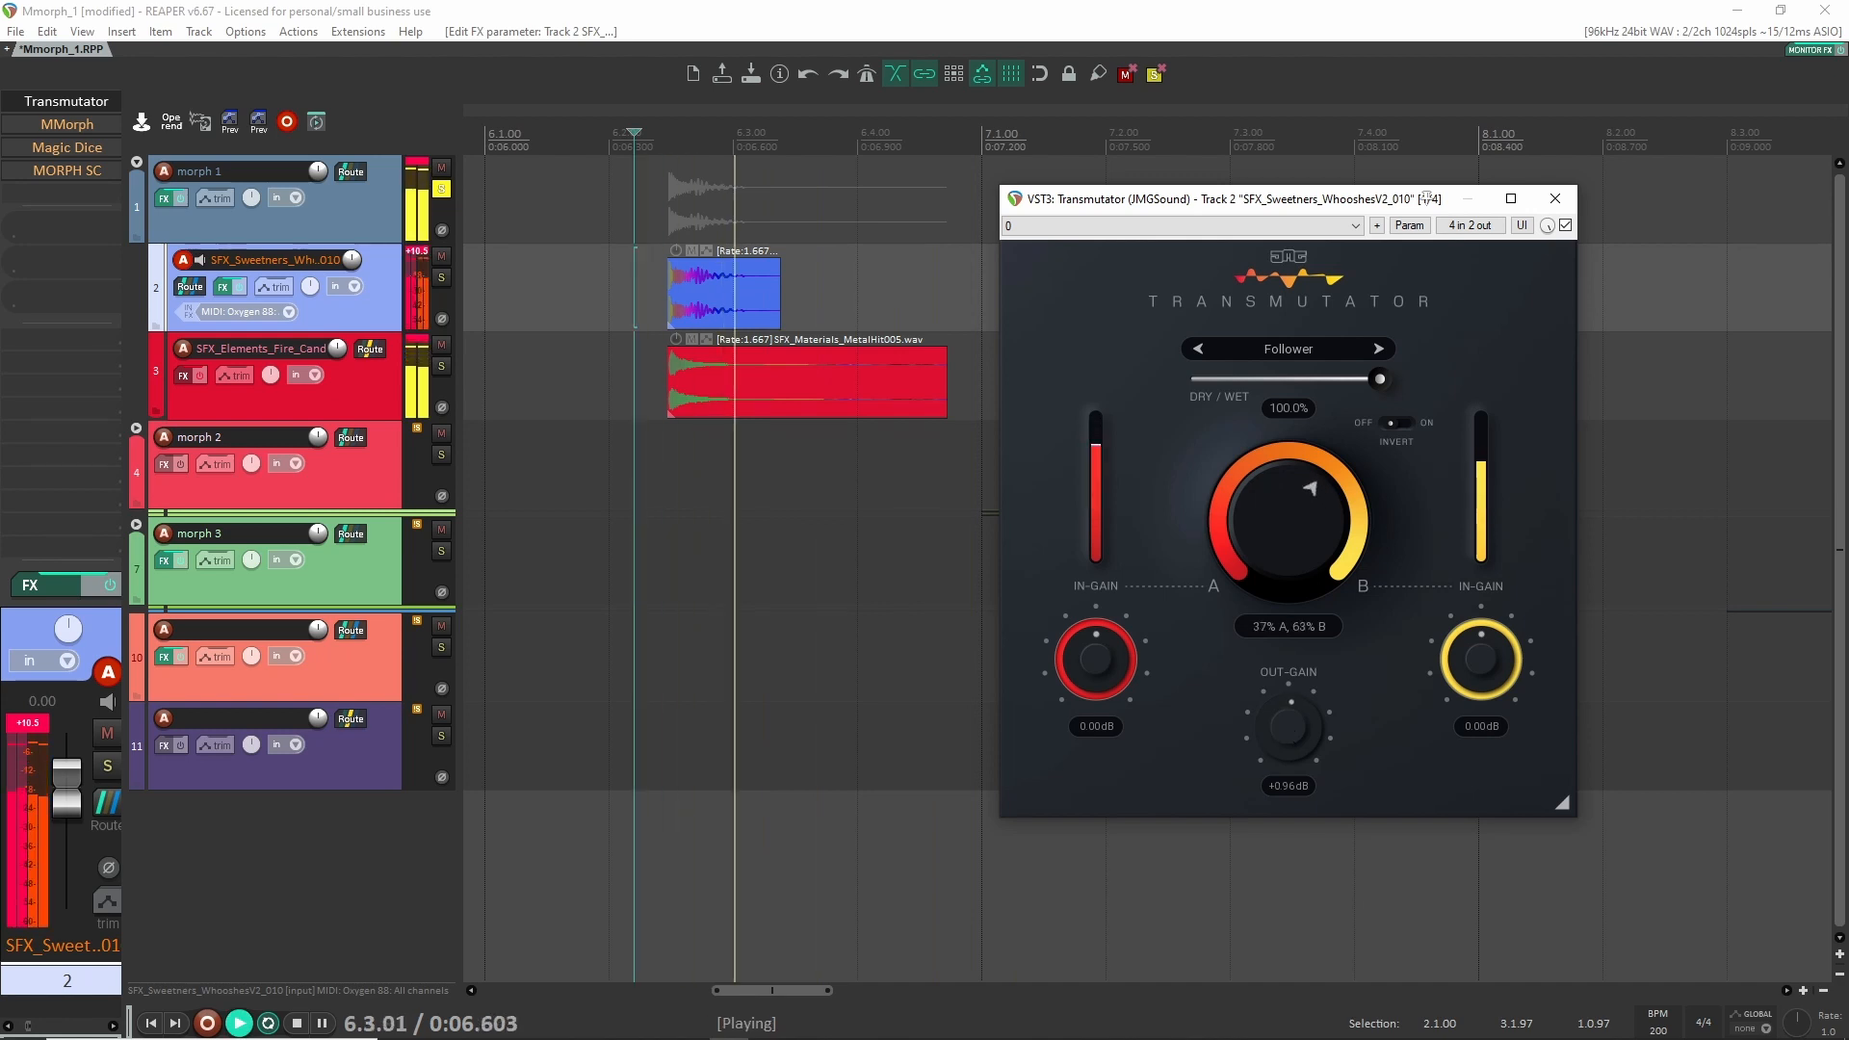
# Switch Transmutator to Liquid mode and audition the impacts, turning Invert on.
pyautogui.press('space')
pyautogui.press('space')
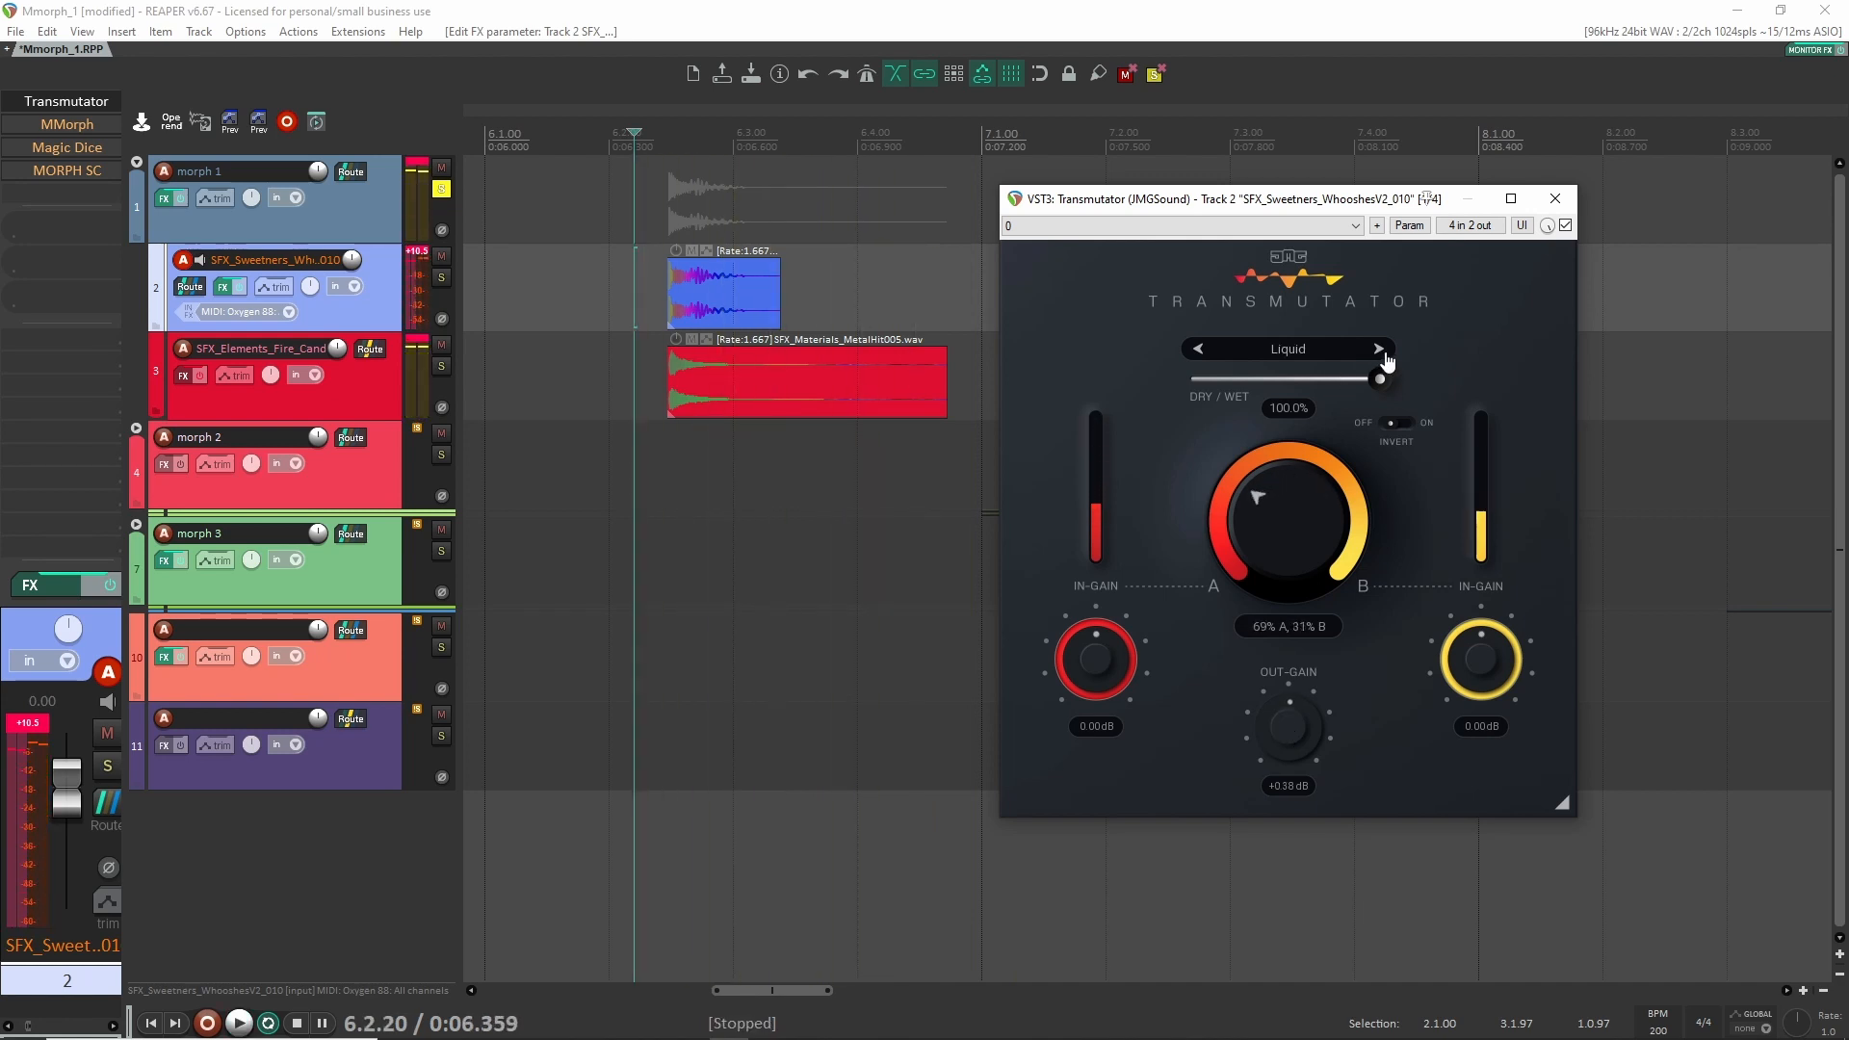
pyautogui.press('space')
pyautogui.press('space')
pyautogui.press('space')
pyautogui.click(1399, 423)
pyautogui.press('space')
pyautogui.press('space')
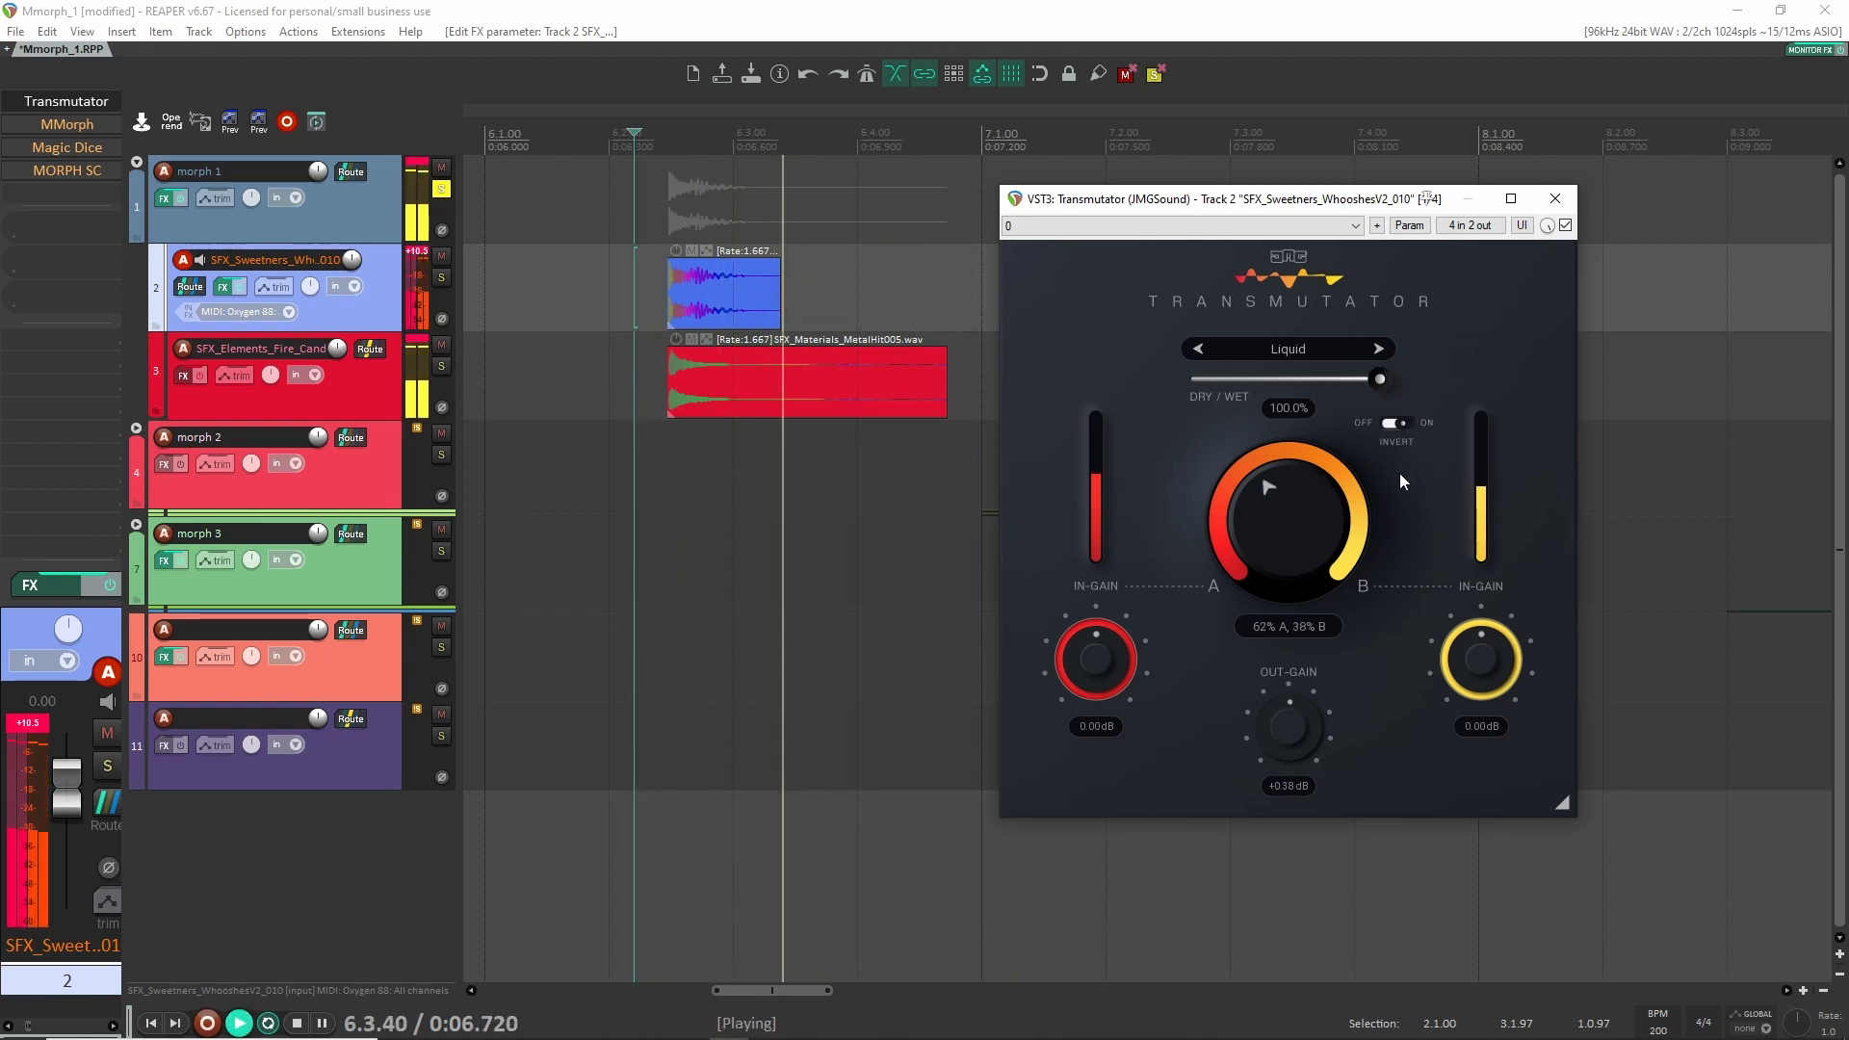
pyautogui.press('space')
pyautogui.press('space')
# Audition the impacts with Transmutator in Multi mode, then in Pitch mode.
pyautogui.click(1379, 350)
pyautogui.press('space')
pyautogui.press('space')
pyautogui.press('space')
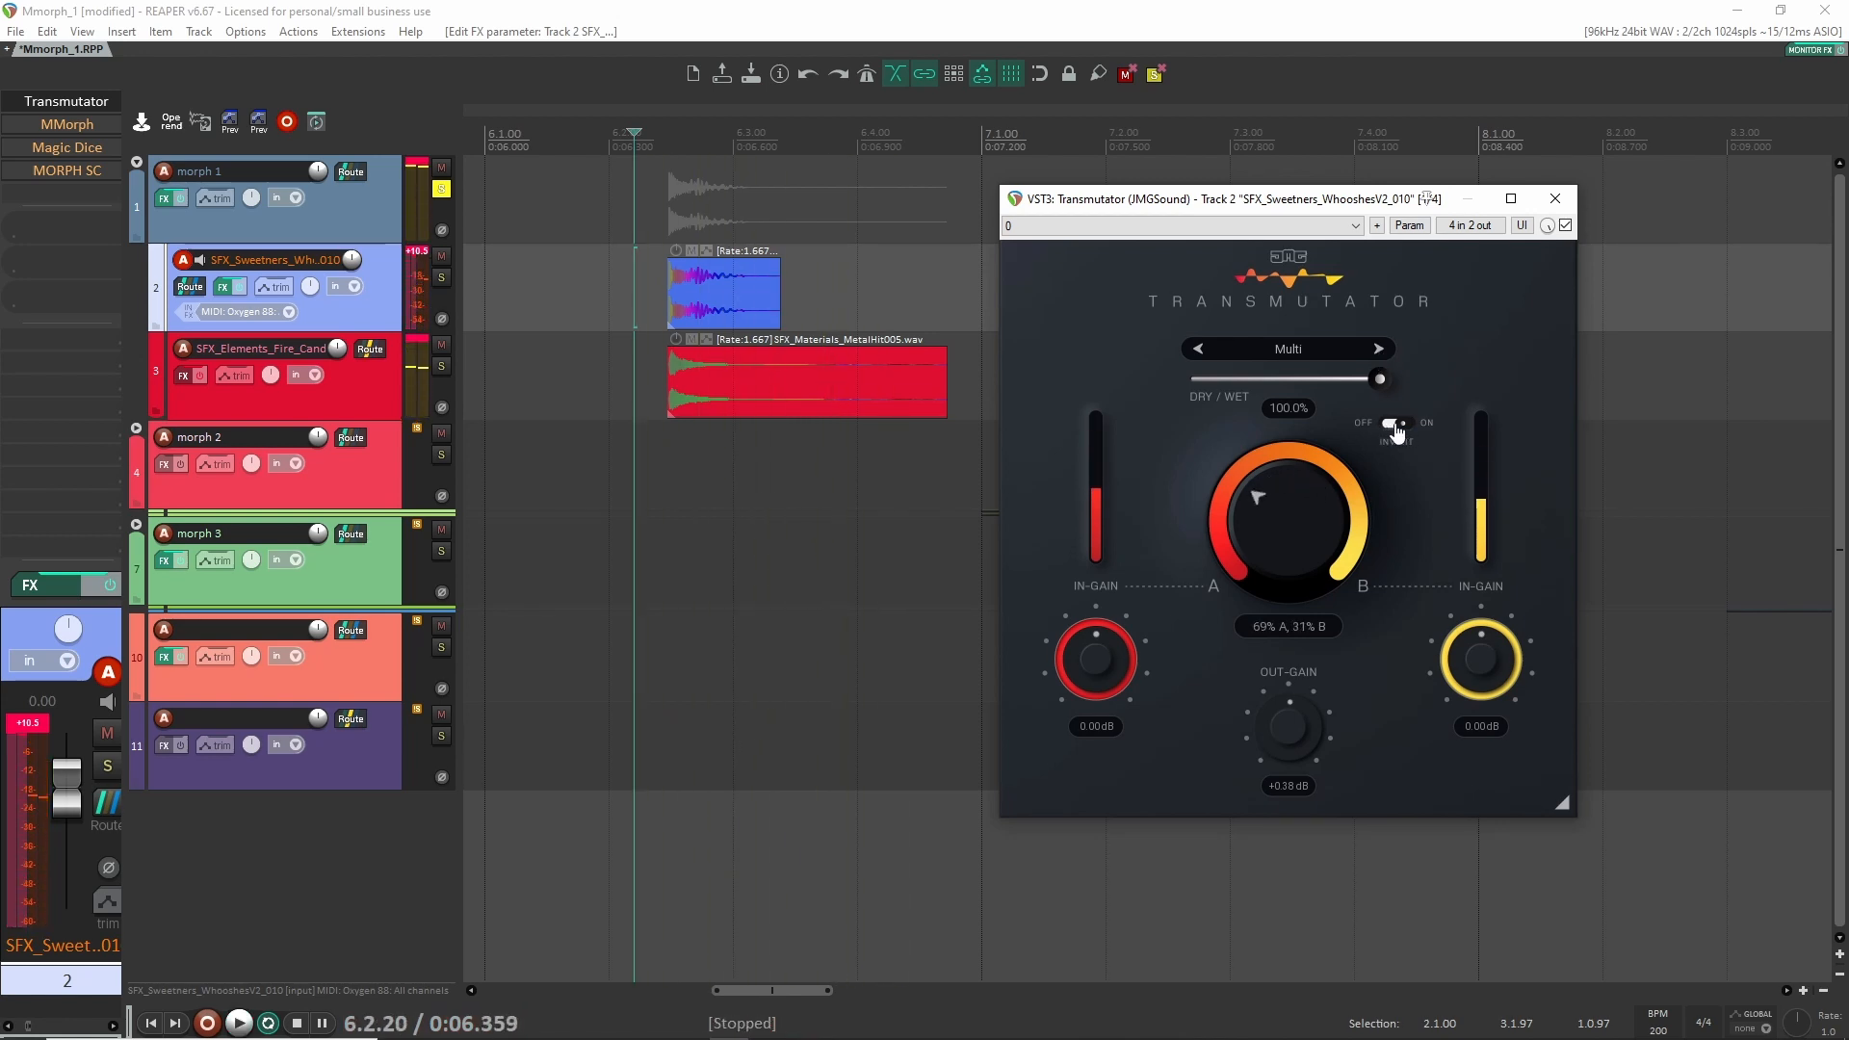
pyautogui.press('space')
pyautogui.press('space')
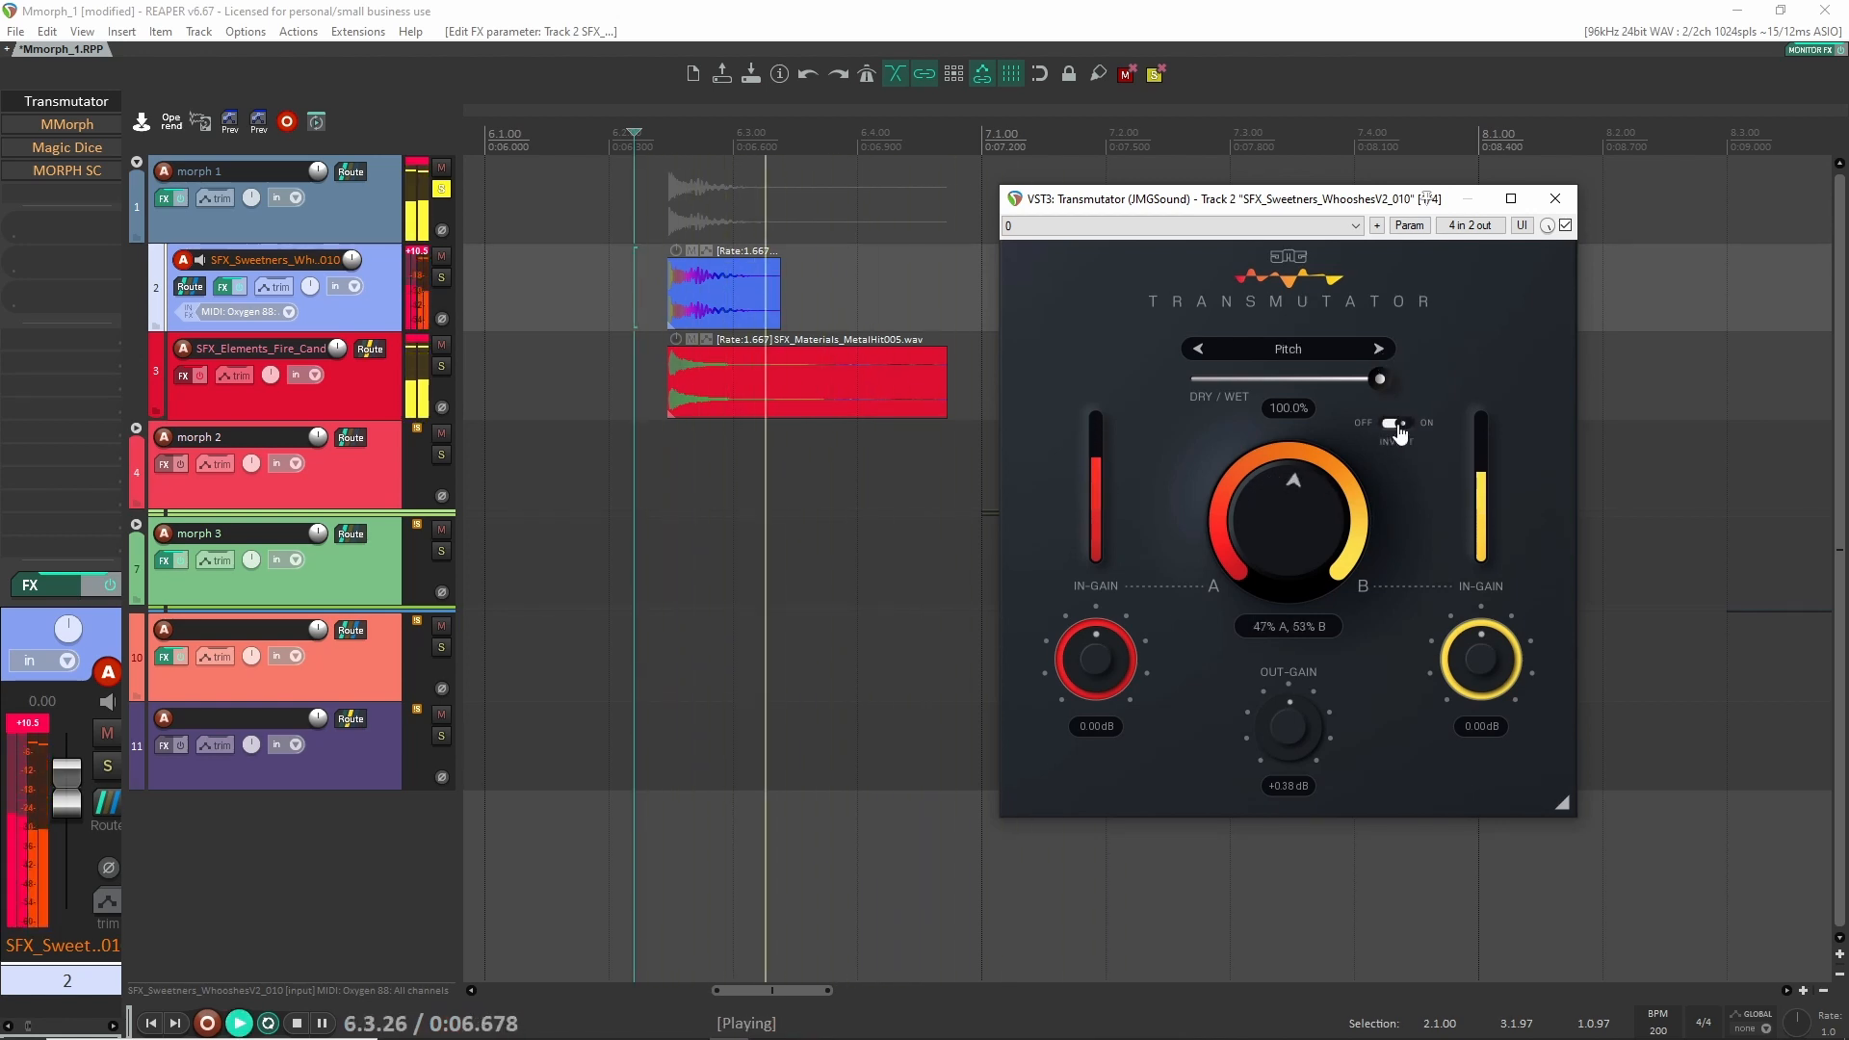
pyautogui.press('space')
# Switch Transmutator to Shift mode and play the impacts, turning Invert off.
pyautogui.click(1379, 350)
pyautogui.press('space')
pyautogui.press('space')
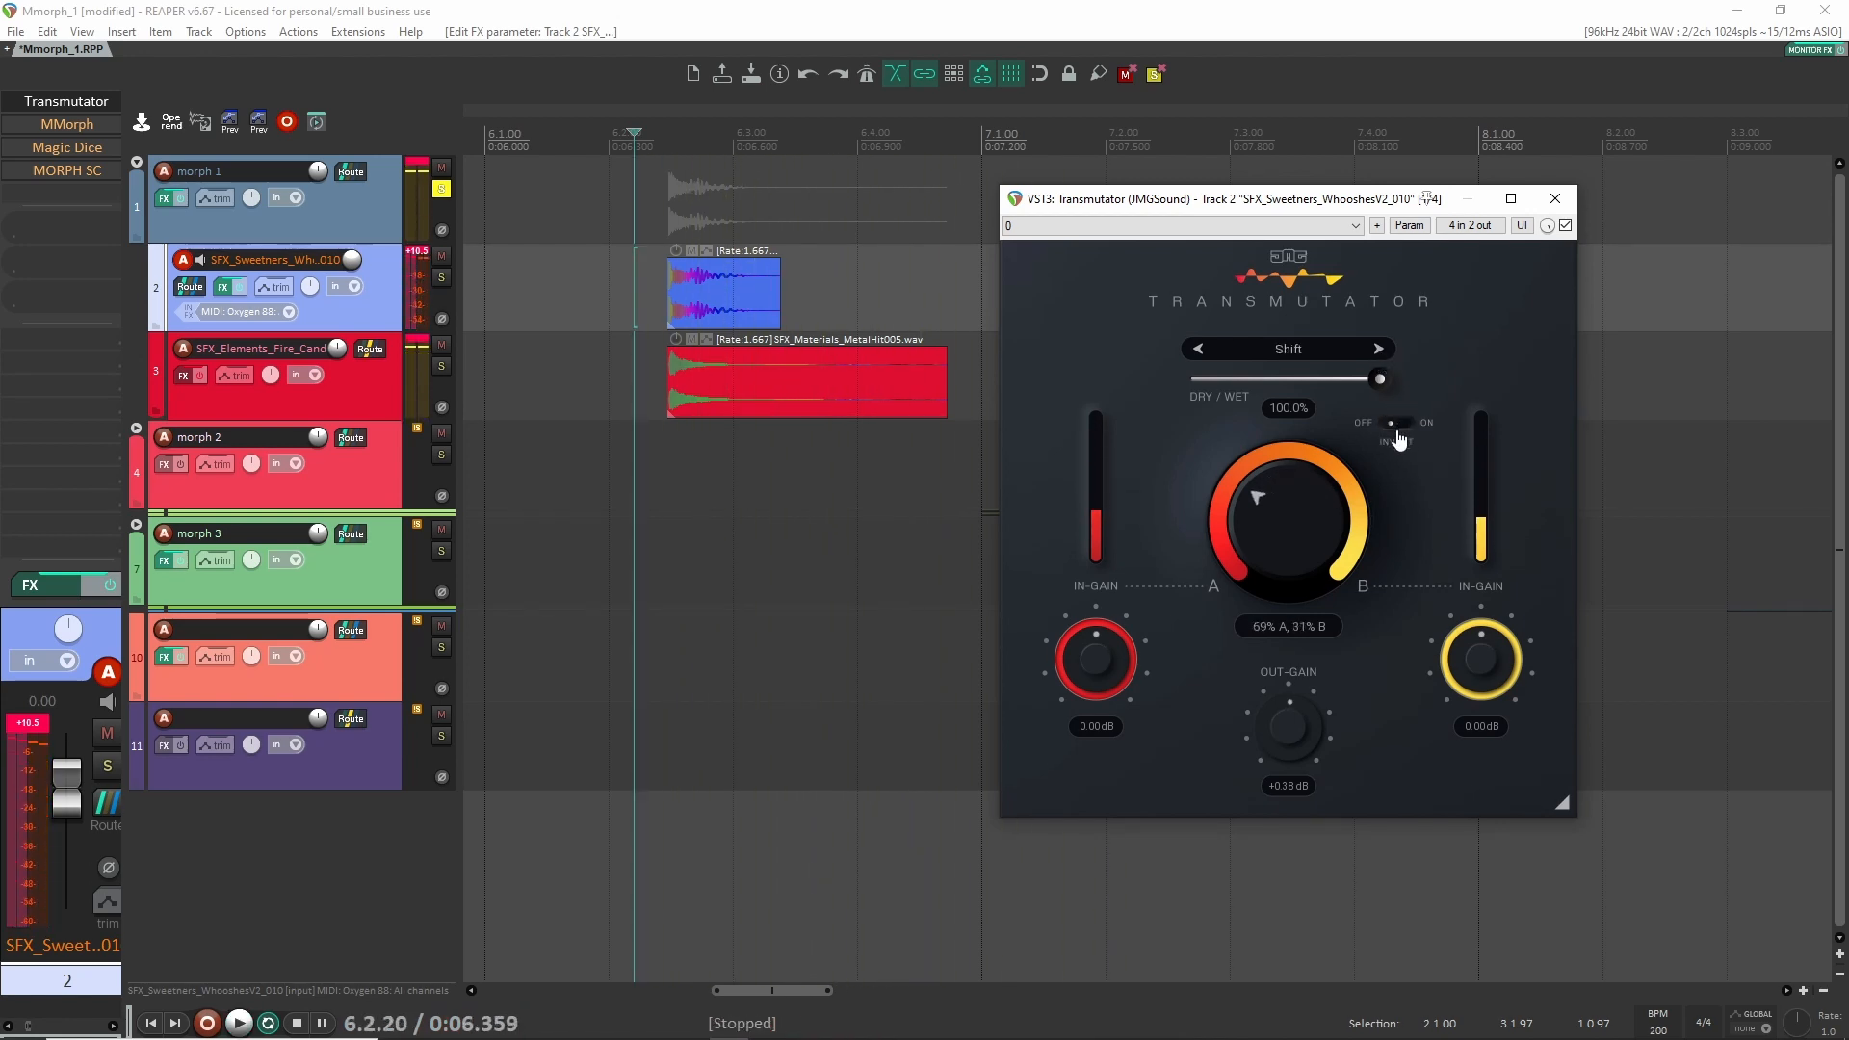
pyautogui.press('space')
# Return Transmutator to Pitch mode and audition the impacts with Invert off, then with Invert on.
pyautogui.click(1197, 350)
pyautogui.press('space')
pyautogui.press('space')
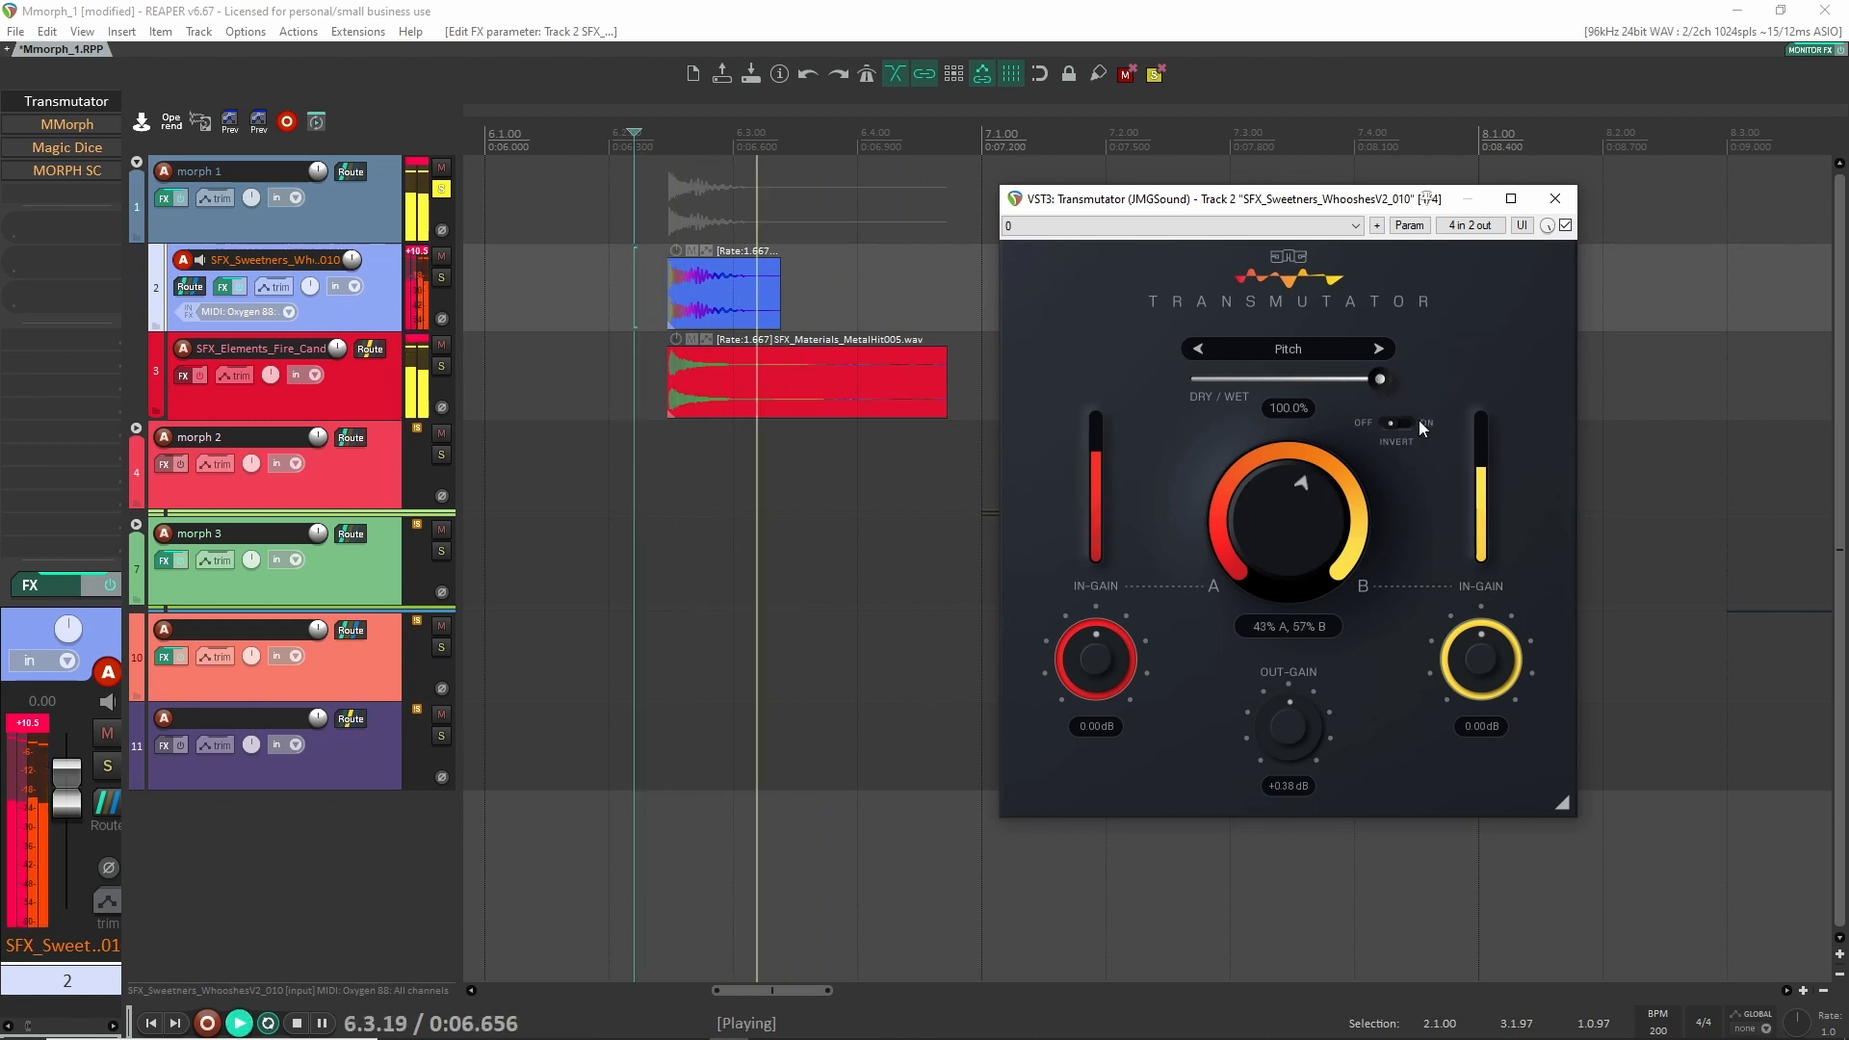
pyautogui.press('space')
pyautogui.press('space')
pyautogui.press('space')
pyautogui.press('space')
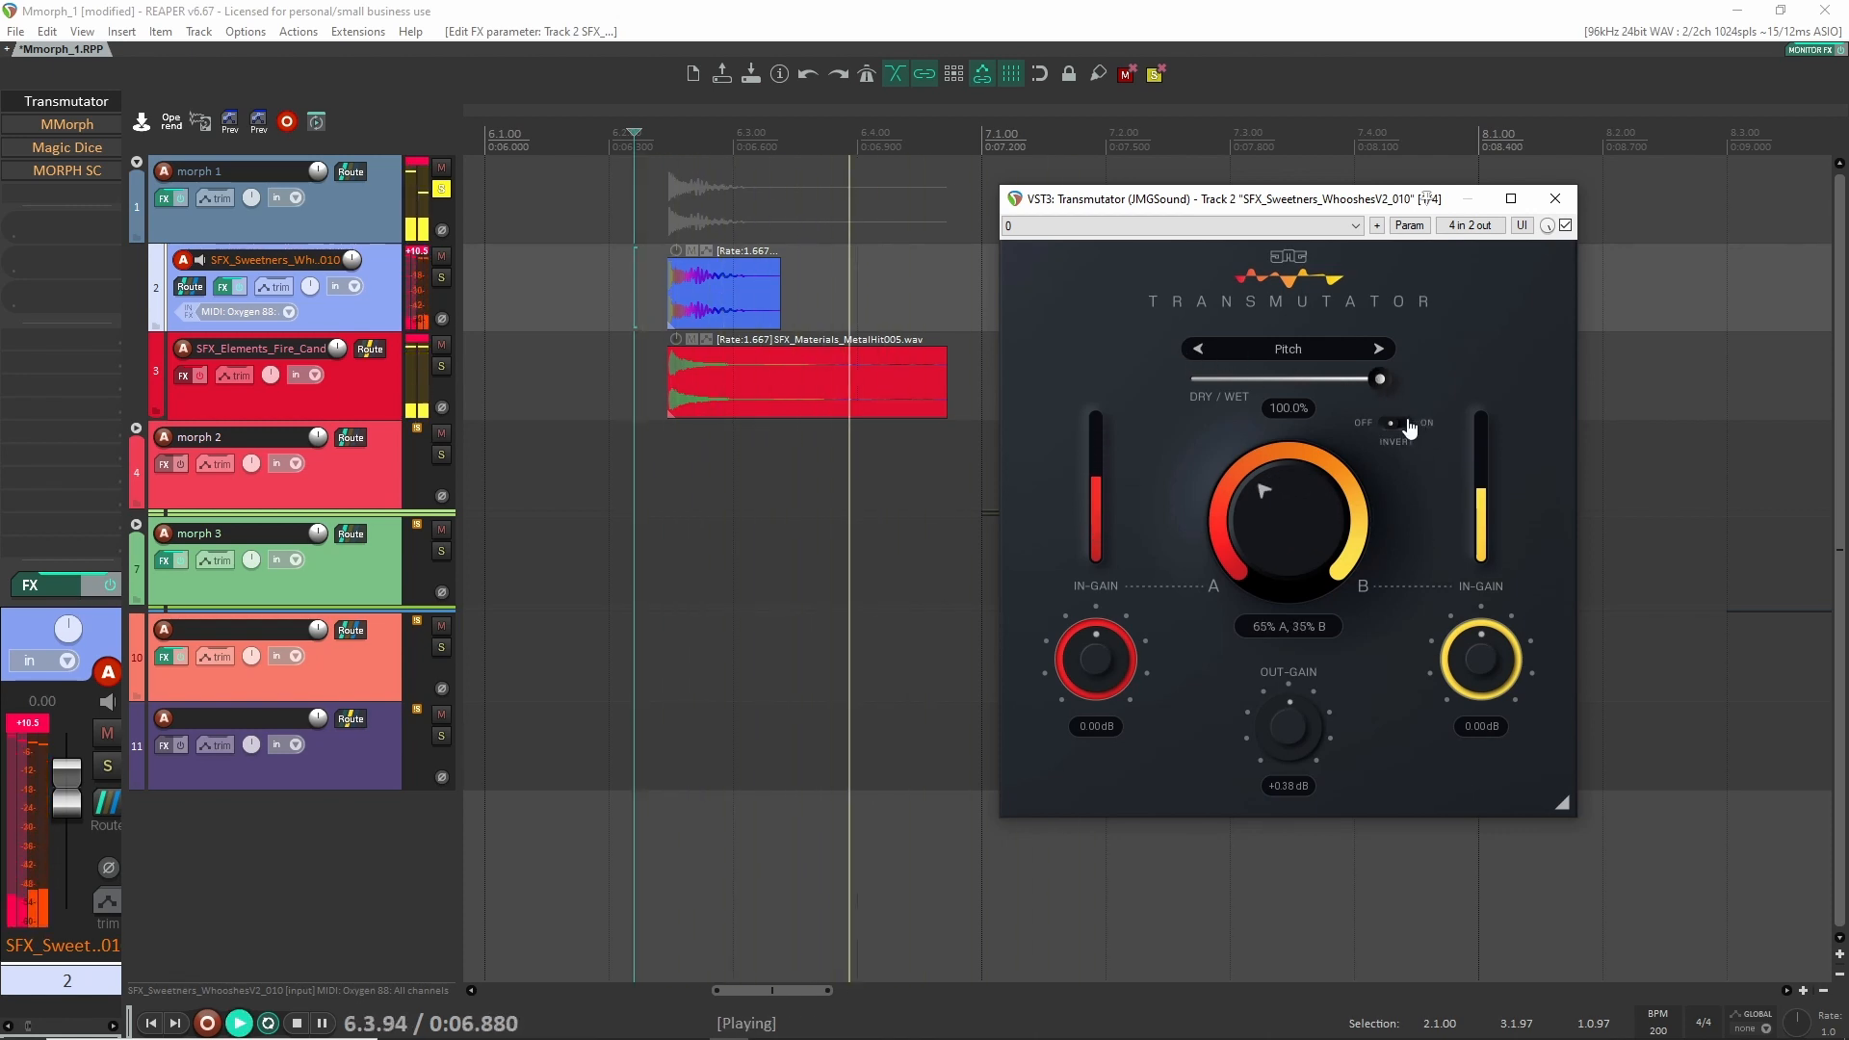
pyautogui.press('space')
pyautogui.press('space')
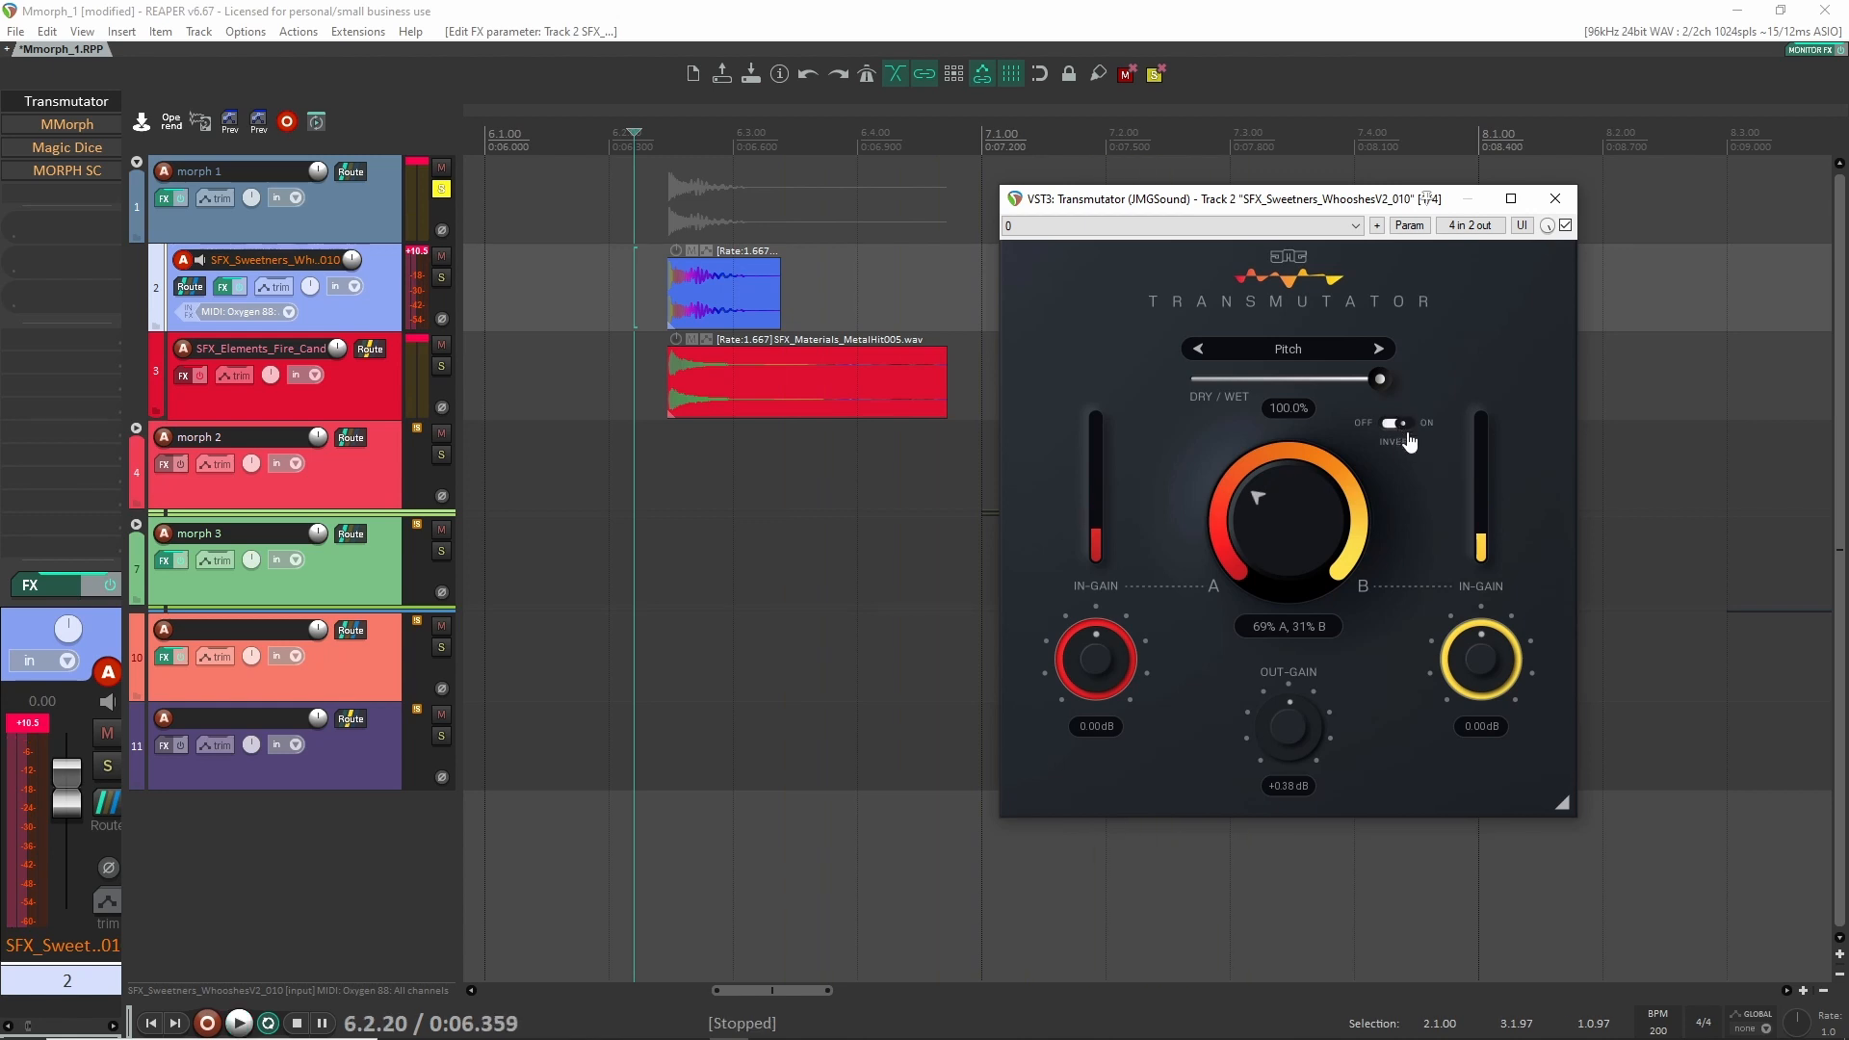
pyautogui.press('space')
pyautogui.press('space')
pyautogui.press('space')
# Play the impacts in Transmutator's Shift mode with Invert on, then turn Invert off.
pyautogui.click(1379, 349)
pyautogui.press('space')
pyautogui.press('space')
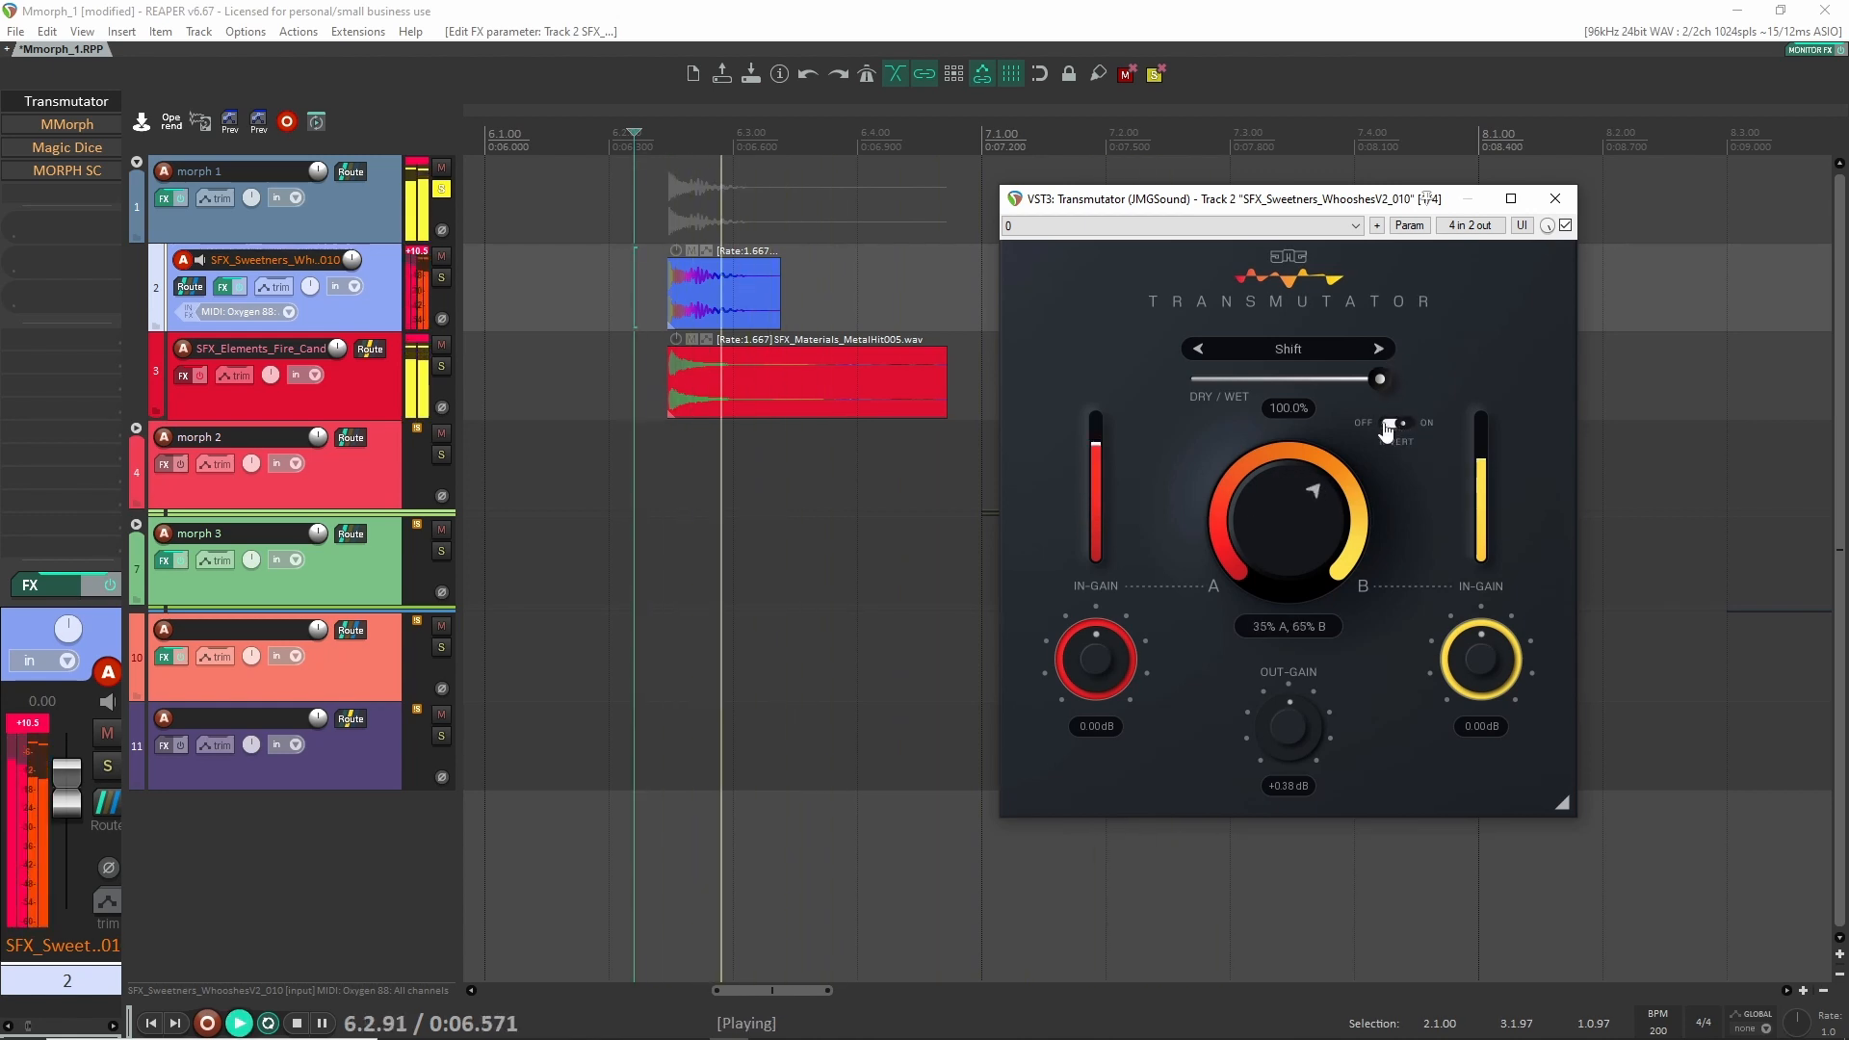
pyautogui.click(1393, 424)
pyautogui.press('space')
# Switch Transmutator to Redux mode and audition the impacts, turning Invert on.
pyautogui.press('space')
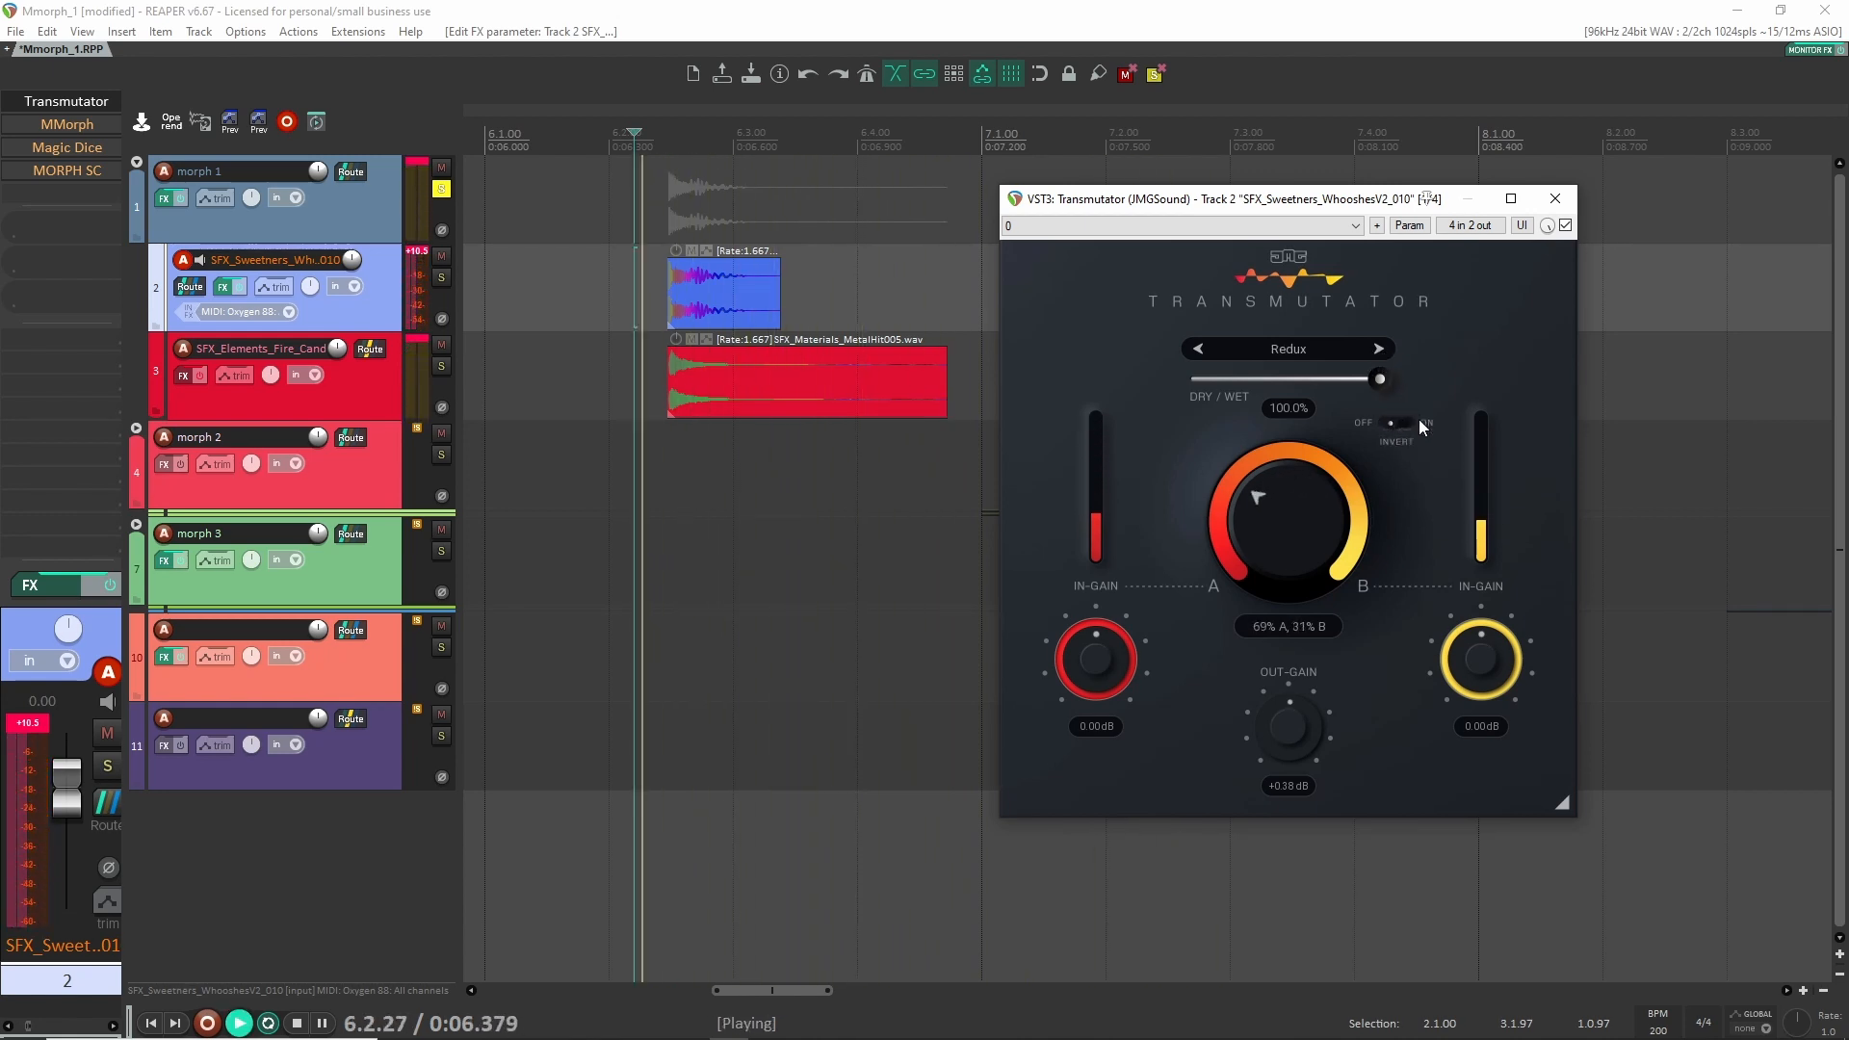
pyautogui.press('space')
pyautogui.press('space')
pyautogui.press('space')
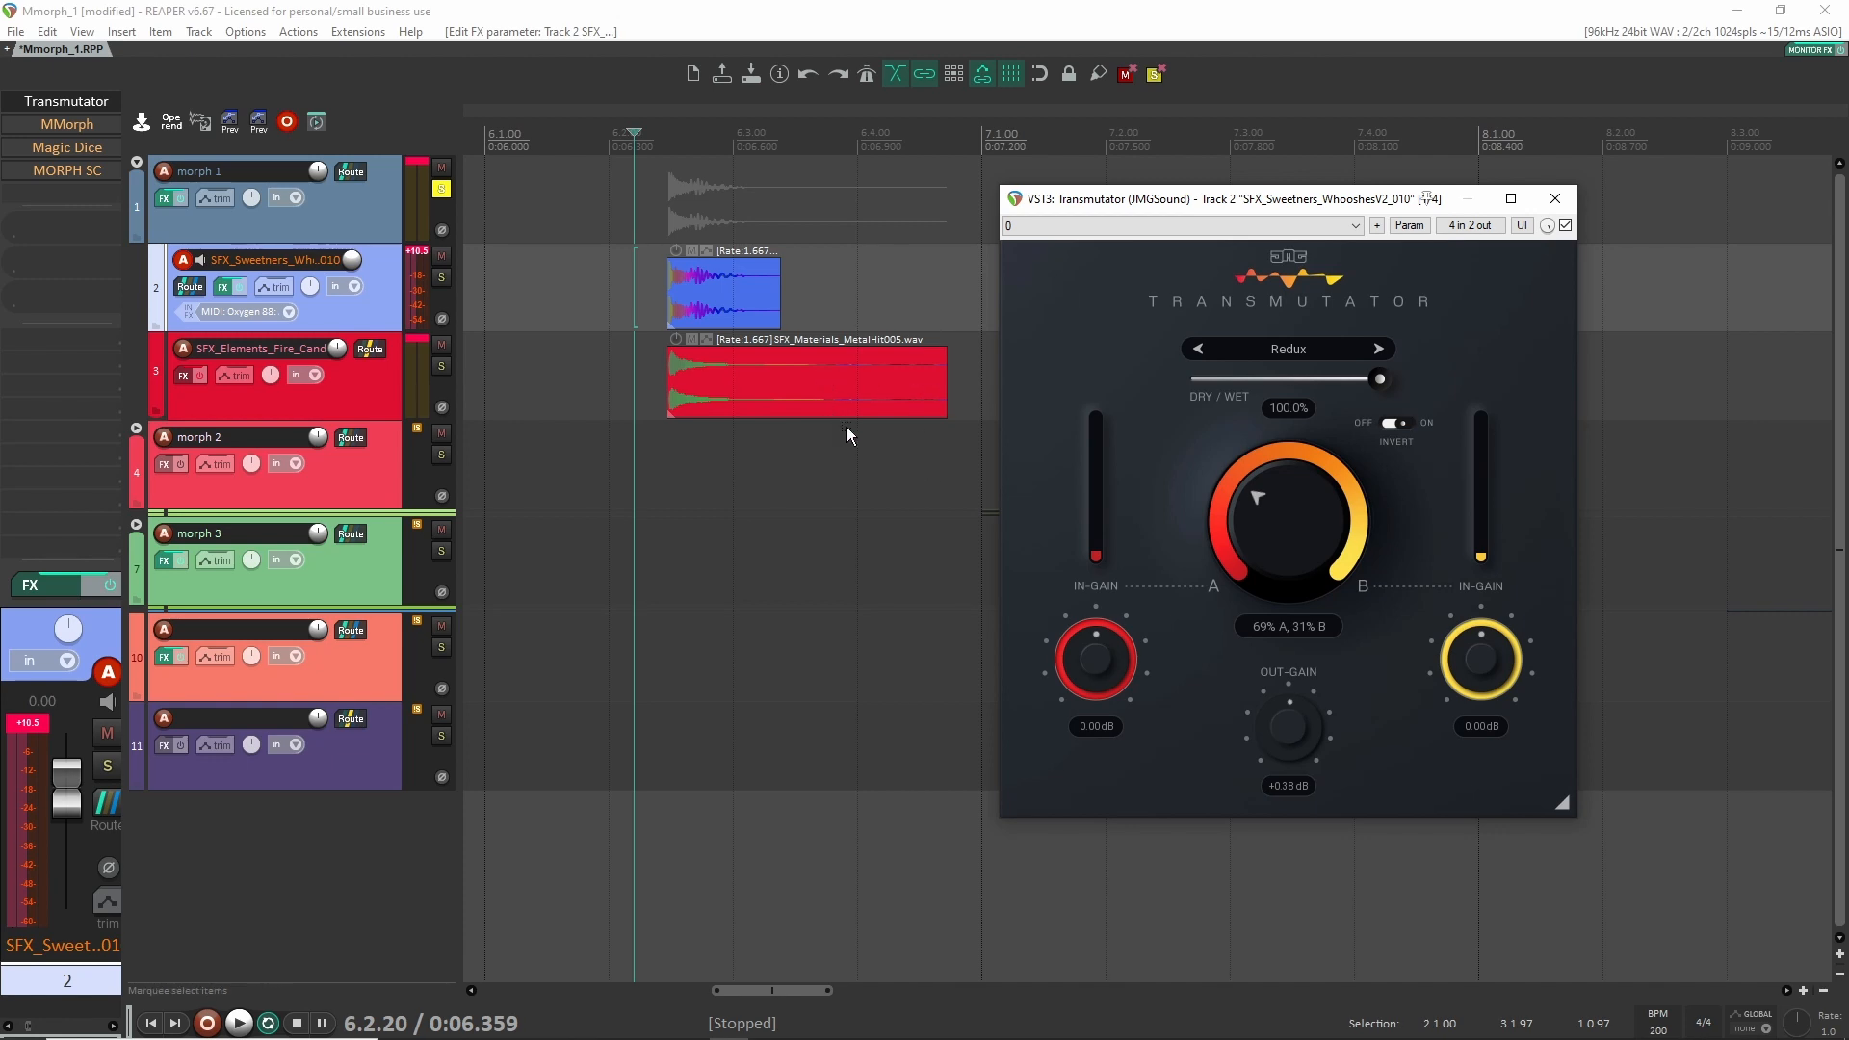
# Set Transmutator to Wash mode with Invert off and close its window.
pyautogui.scroll(-2, 1074, 346)
pyautogui.moveTo(1229, 198); pyautogui.dragTo(1250, 185)
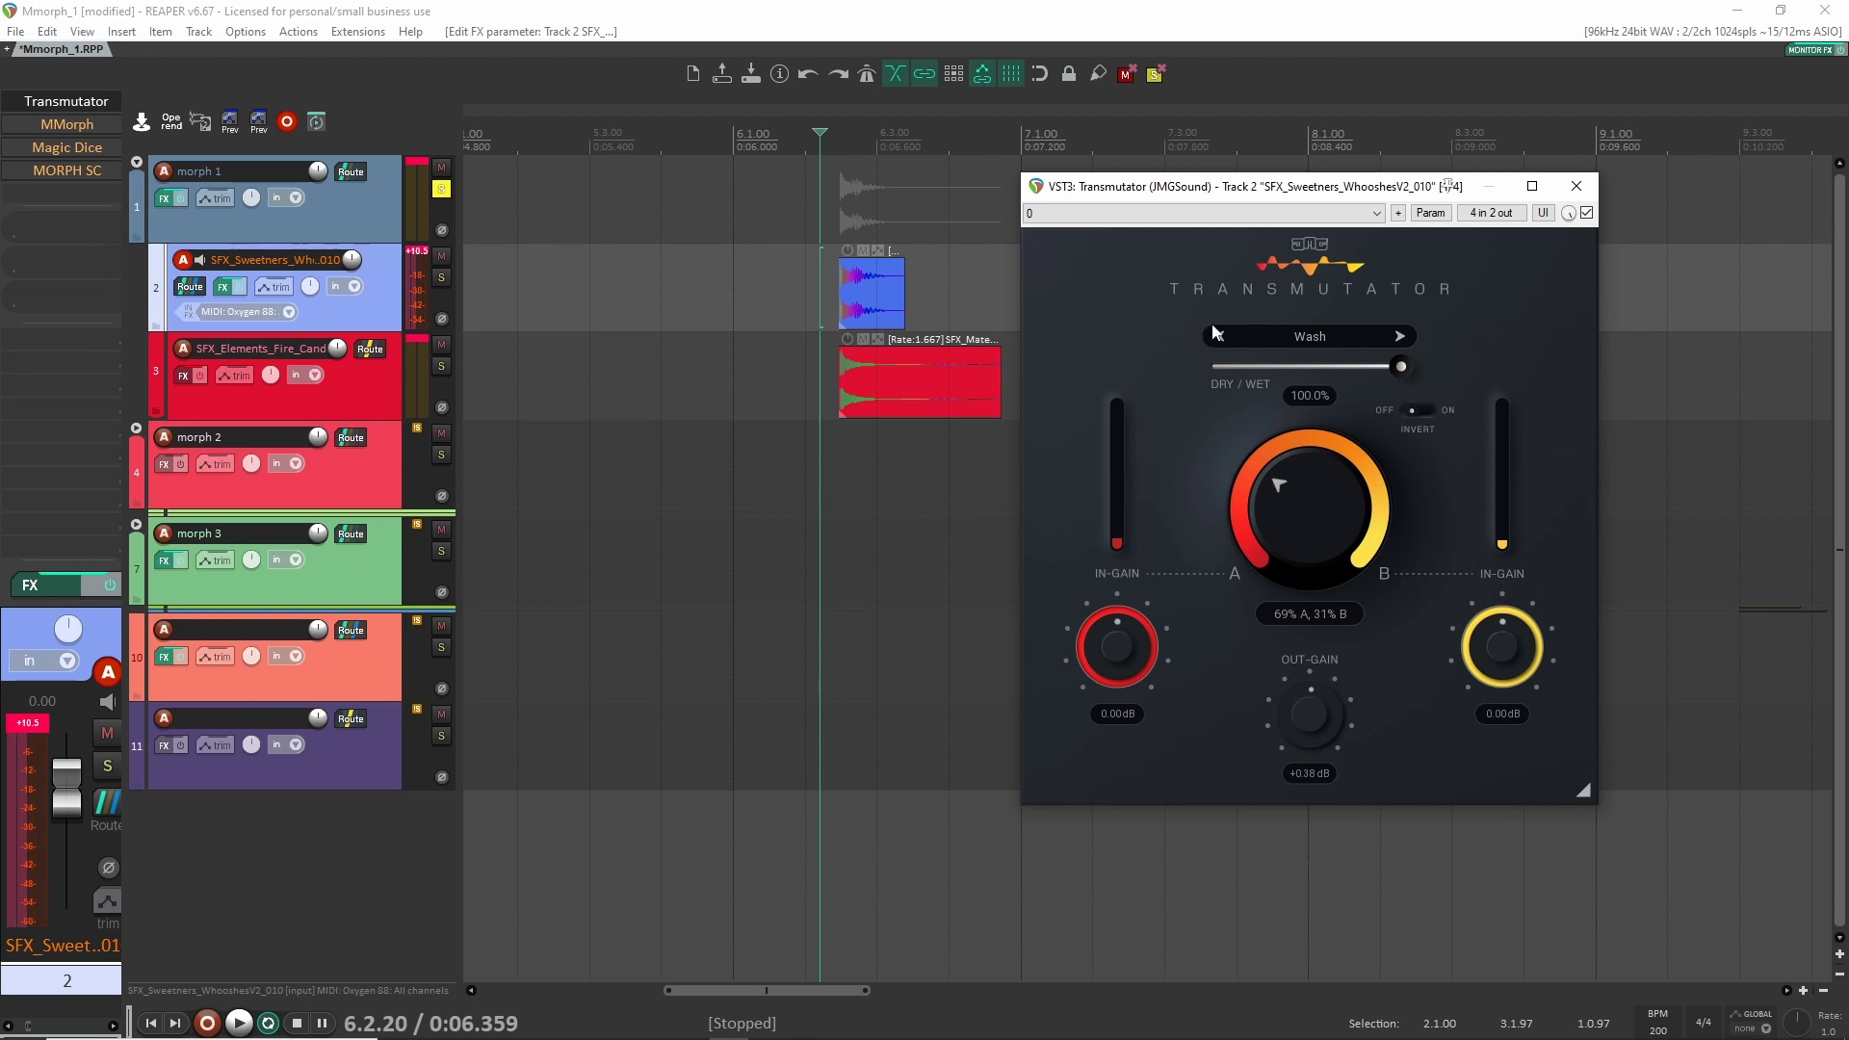
pyautogui.click(1576, 187)
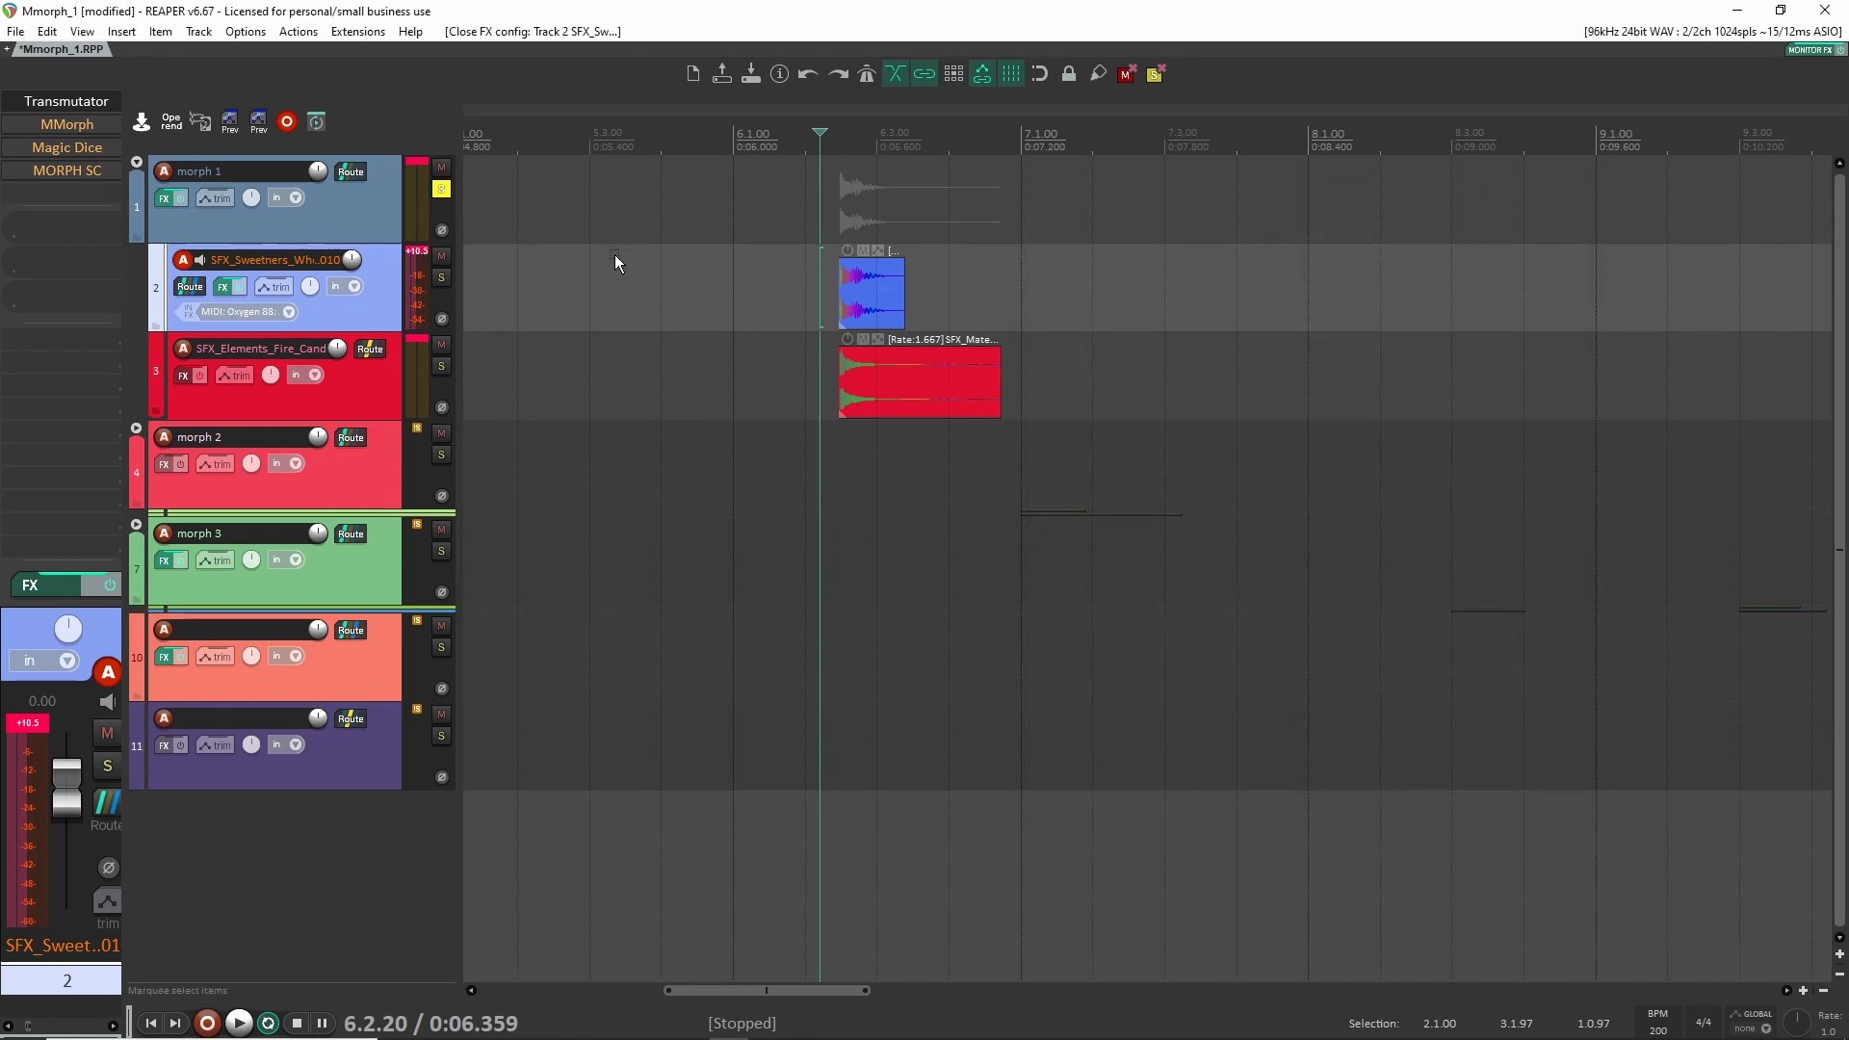
# Bypass Transmutator, enable MMorph on track 2 instead and load its Morph device.
pyautogui.click(68, 125)
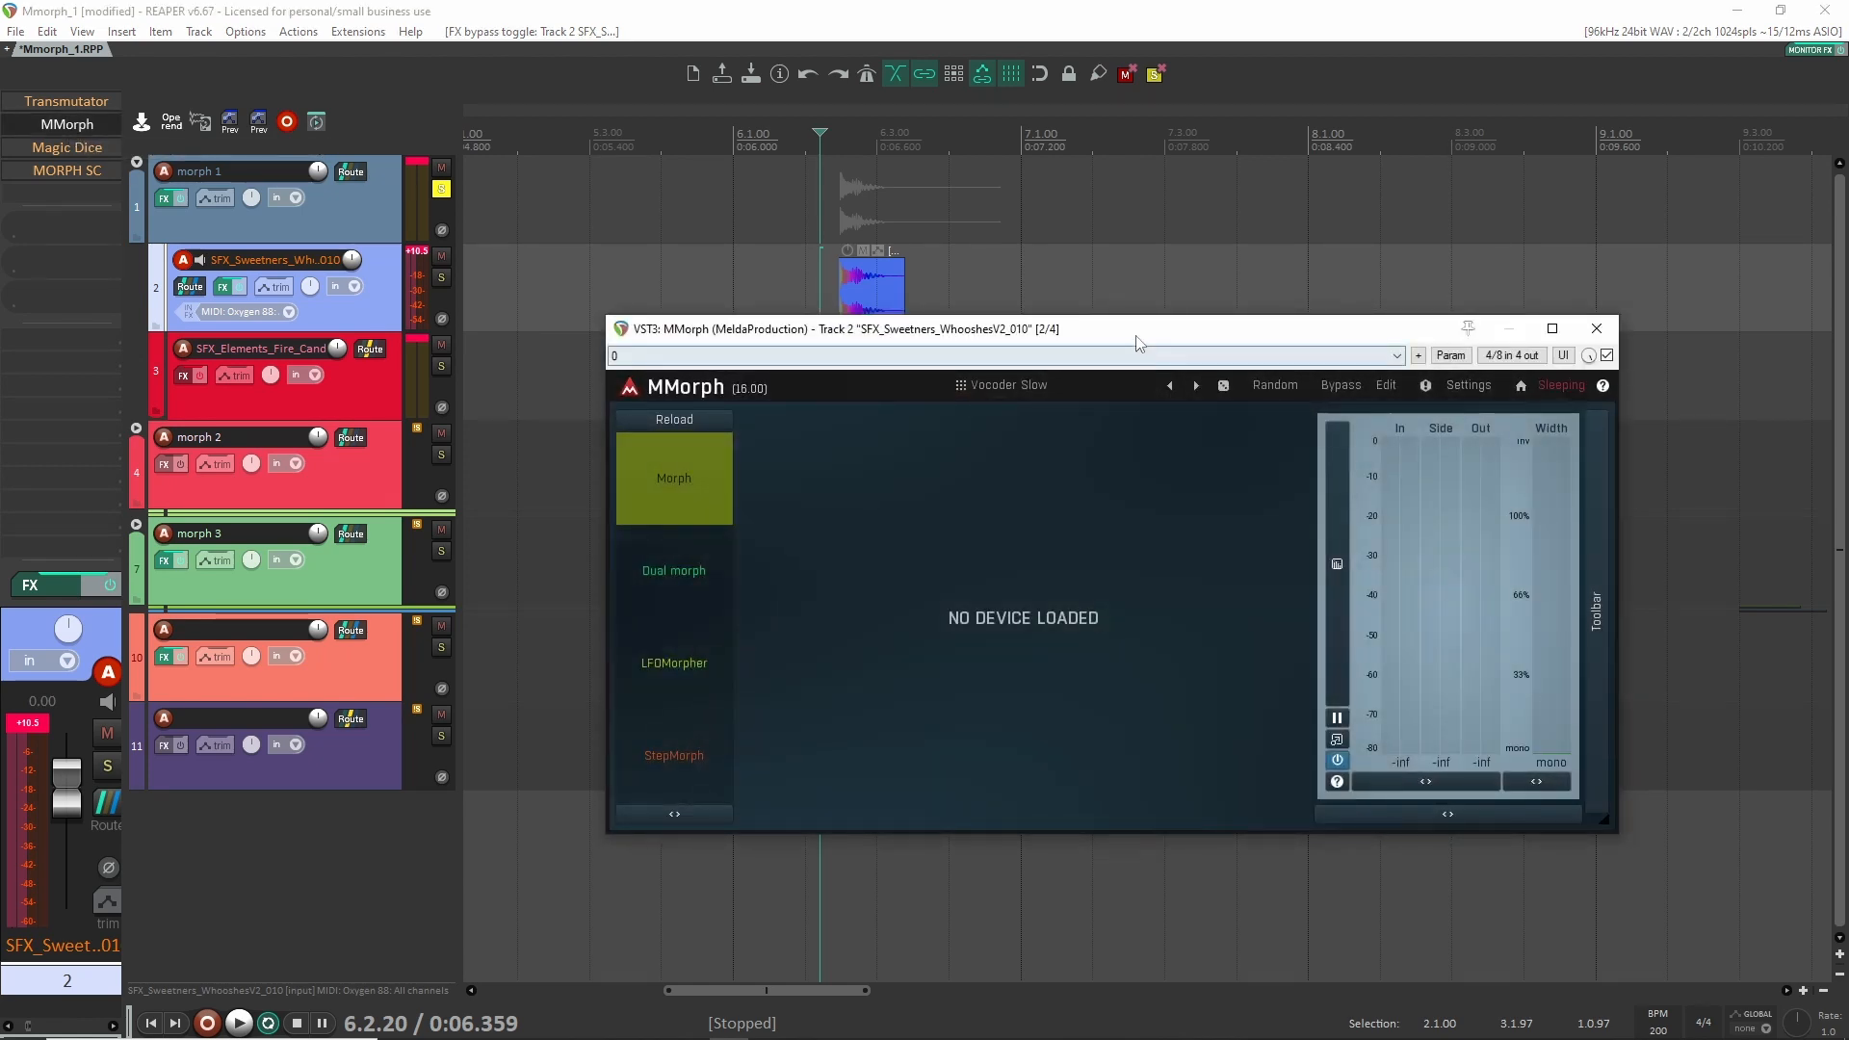
pyautogui.moveTo(1159, 329)
pyautogui.mouseDown()
pyautogui.moveTo(1179, 320)
pyautogui.moveTo(1173, 345)
pyautogui.mouseUp()
pyautogui.click(714, 570)
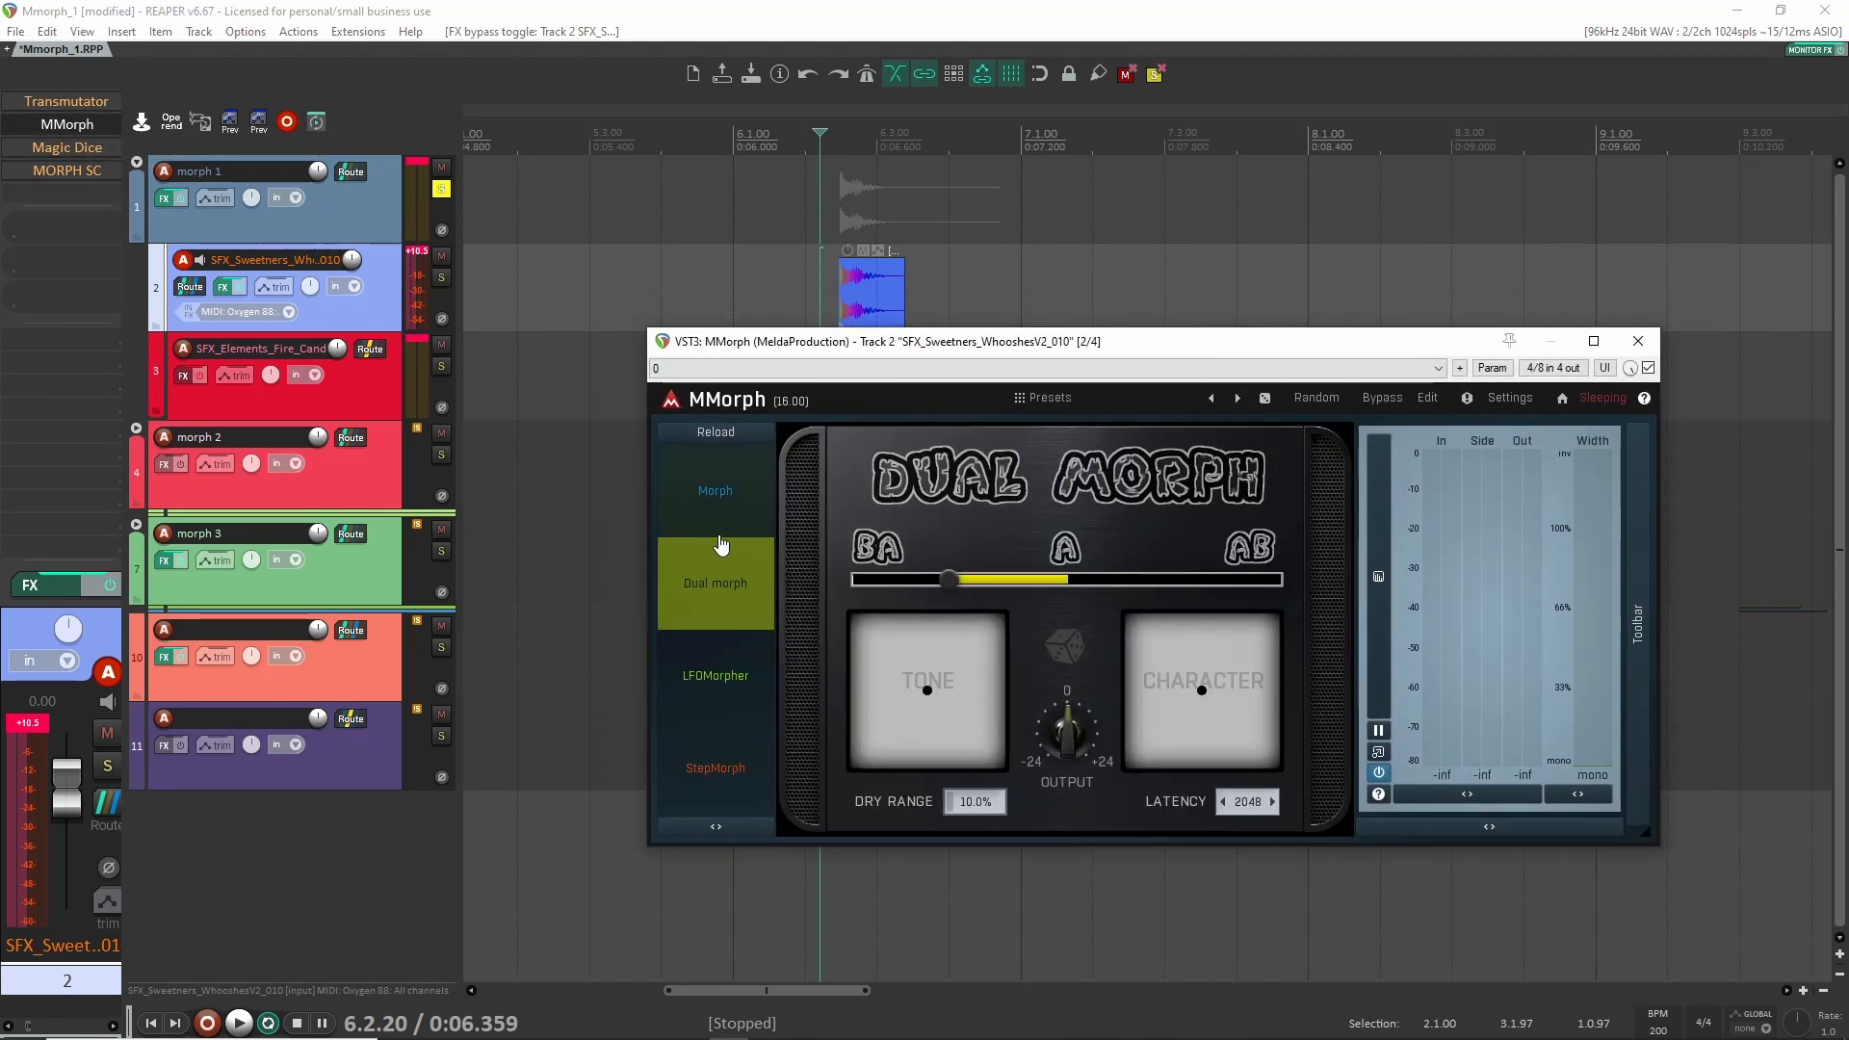
pyautogui.click(717, 543)
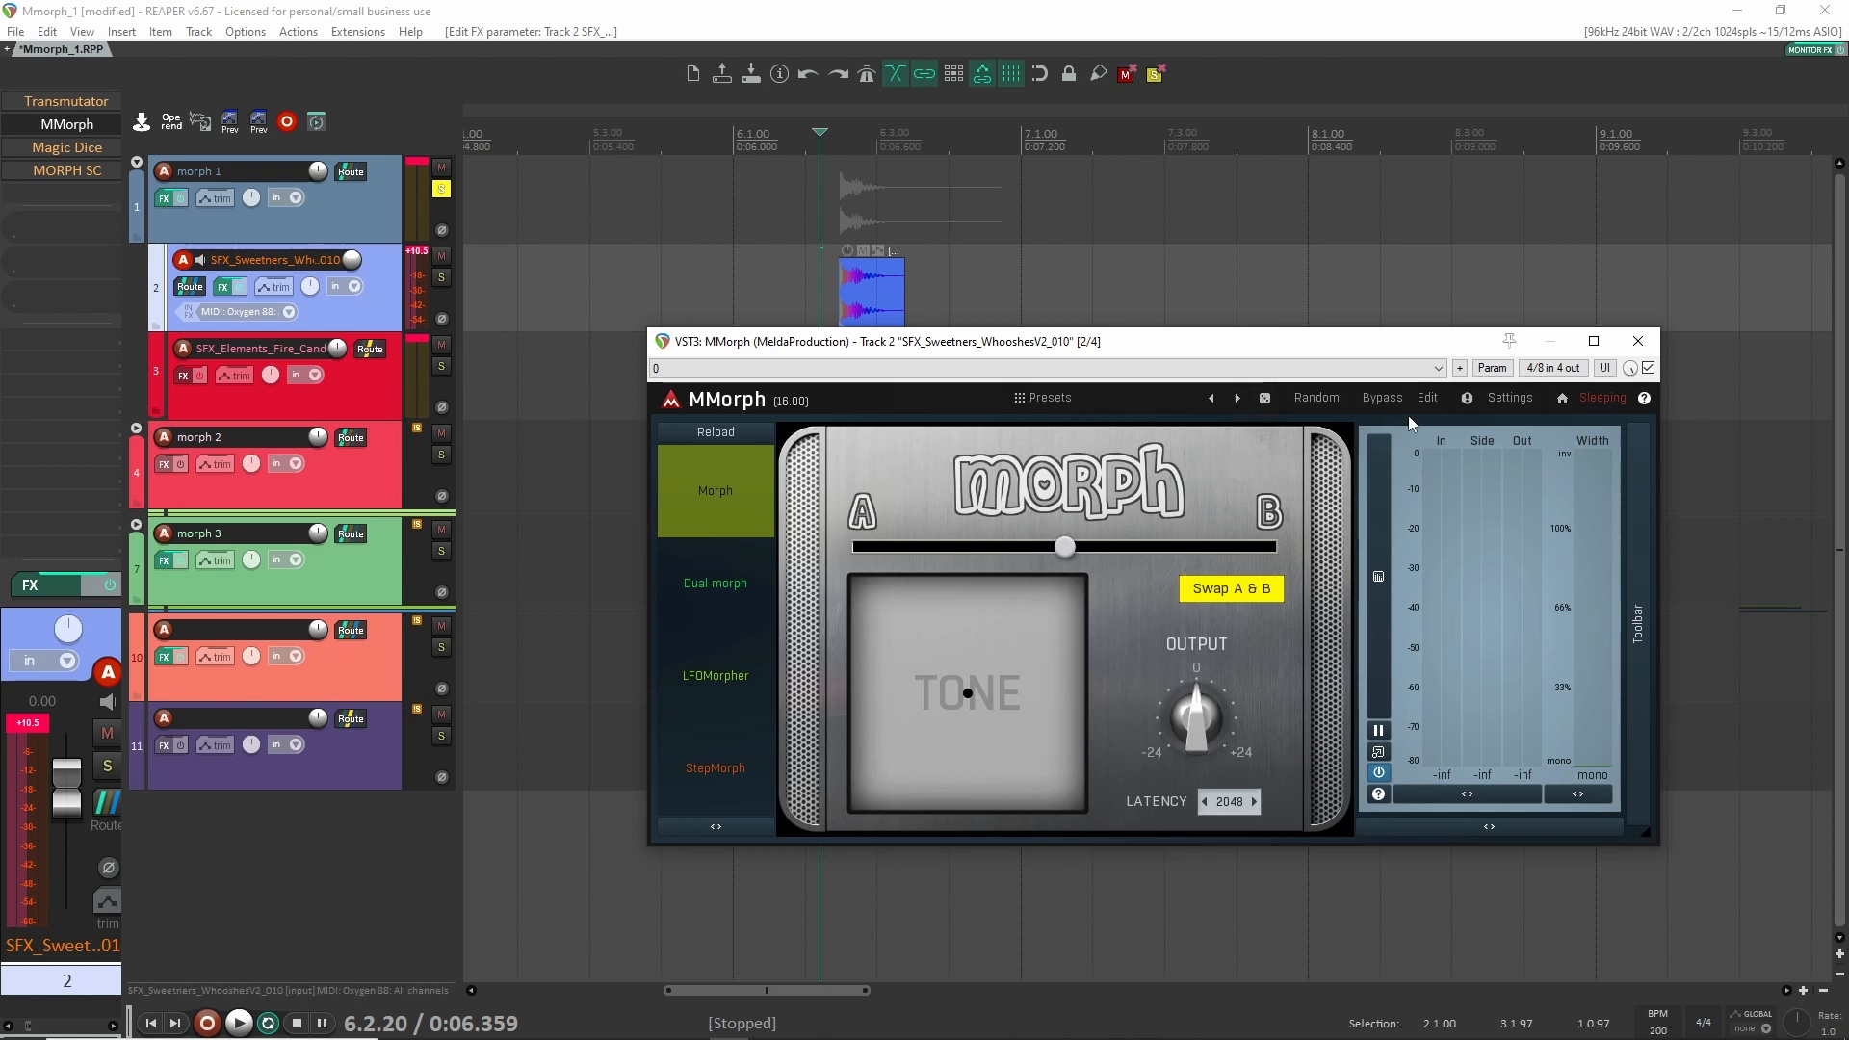
# Examine MMorph's detailed edit parameters, moving its window clear of the sub impact item, and return to the Morph device.
pyautogui.click(1426, 399)
pyautogui.moveTo(1160, 333); pyautogui.dragTo(1161, 383)
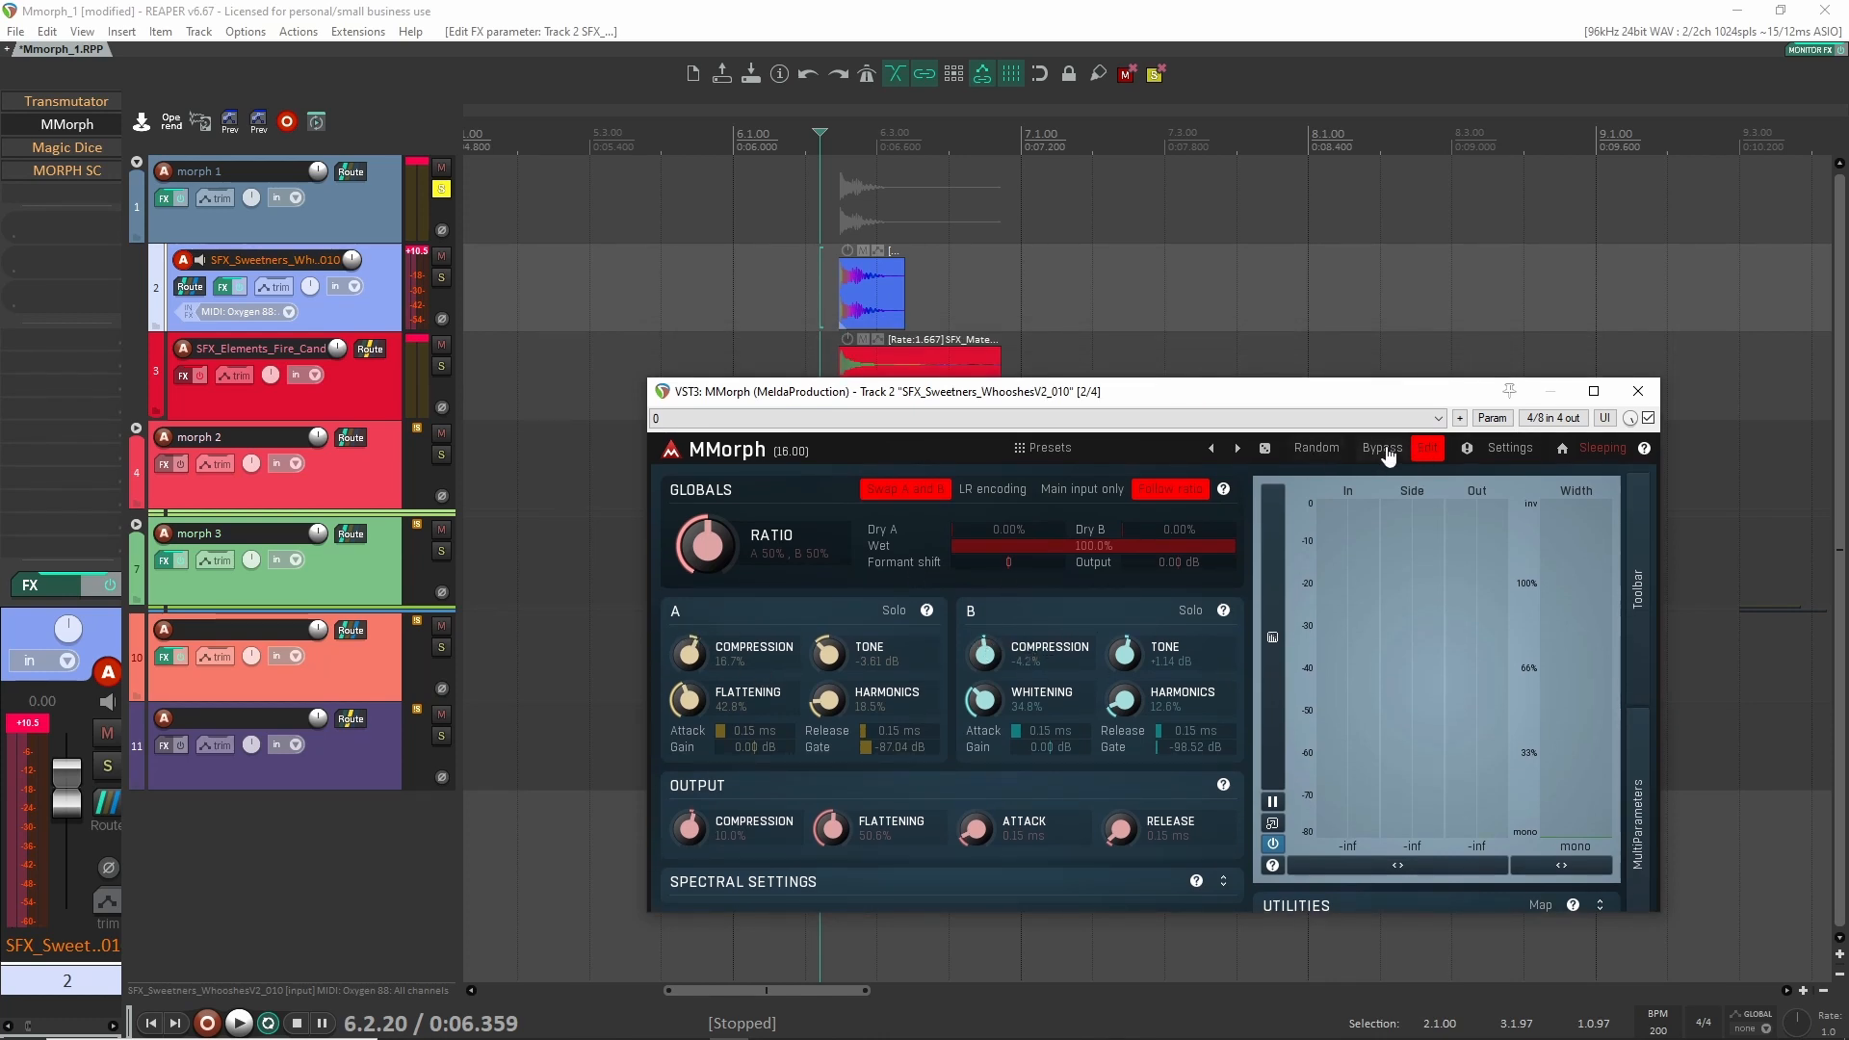
pyautogui.click(1426, 449)
pyautogui.click(714, 633)
pyautogui.click(715, 540)
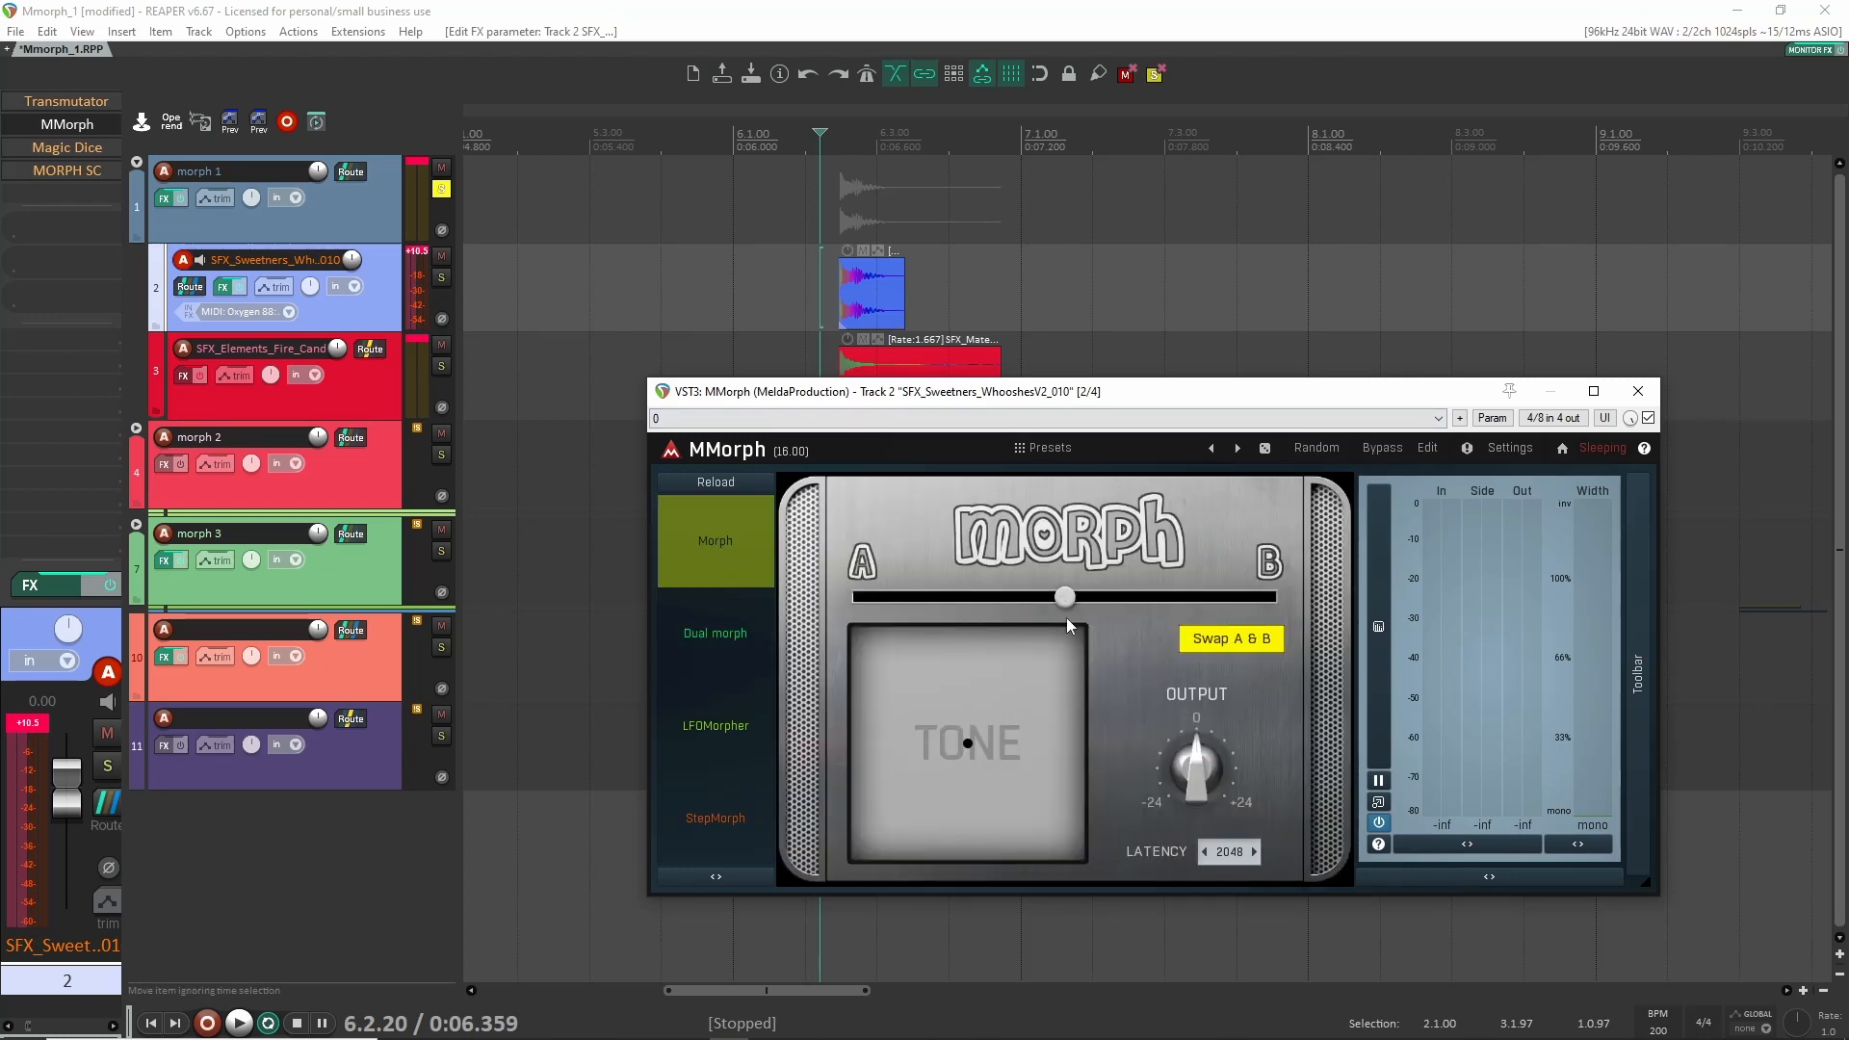
# Play the sub impact and metal hit repeatedly through MMorph's Morph device.
pyautogui.press('space')
pyautogui.press('space')
pyautogui.press('space')
pyautogui.press('space')
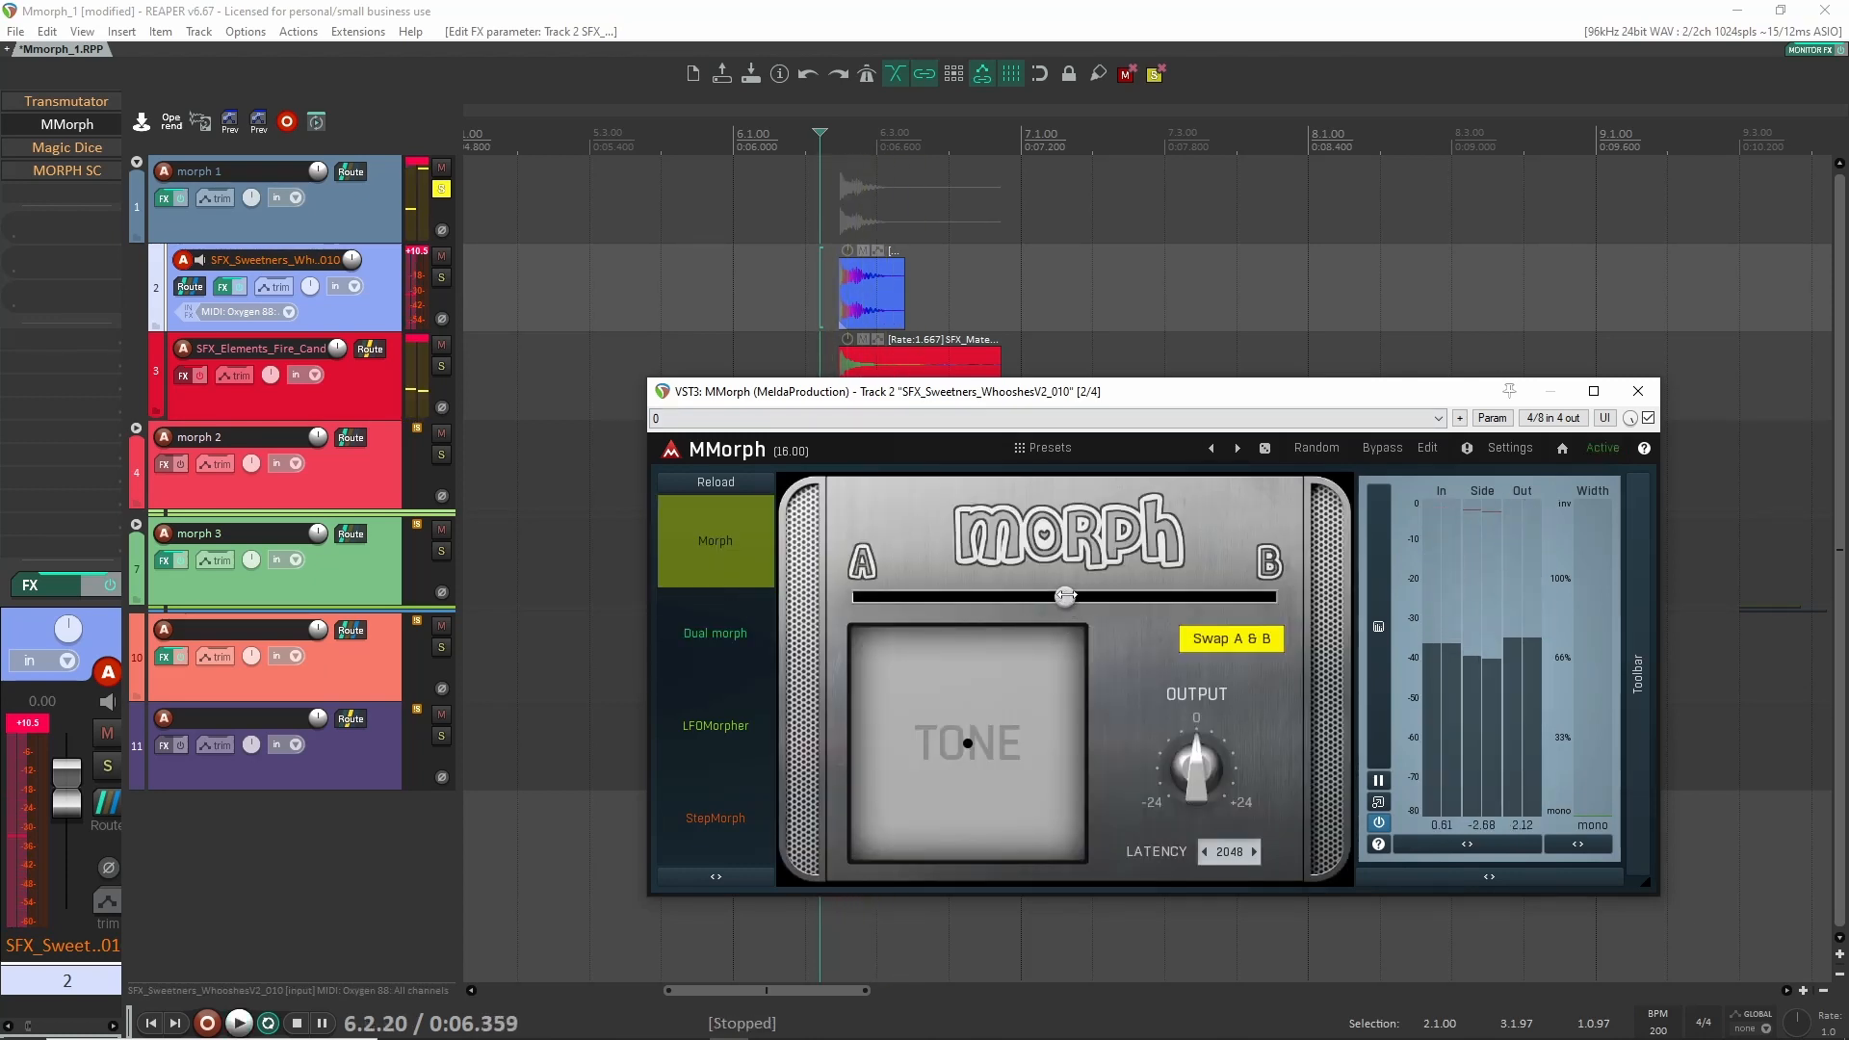
pyautogui.press('space')
pyautogui.press('space')
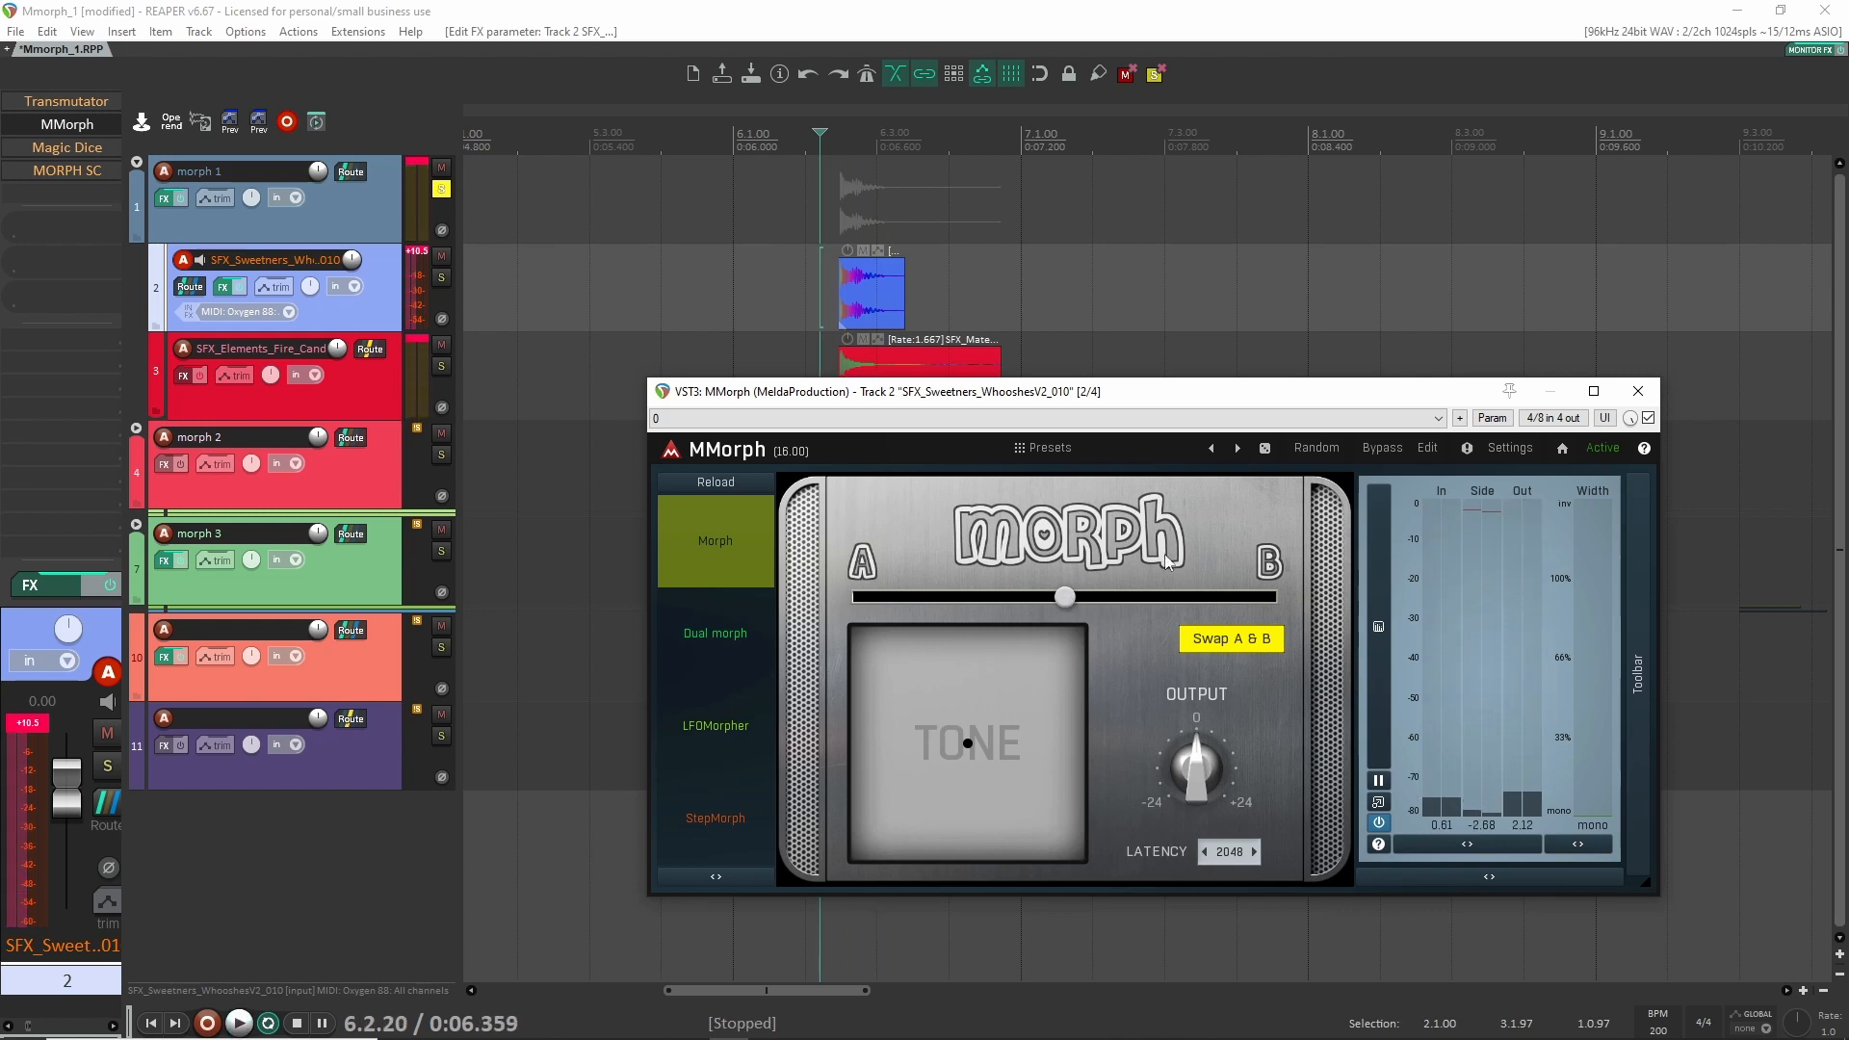
# Load the random MMorph presets Psychoneurosis slinger and Talking Shaker, playing the impacts through each.
pyautogui.click(1267, 449)
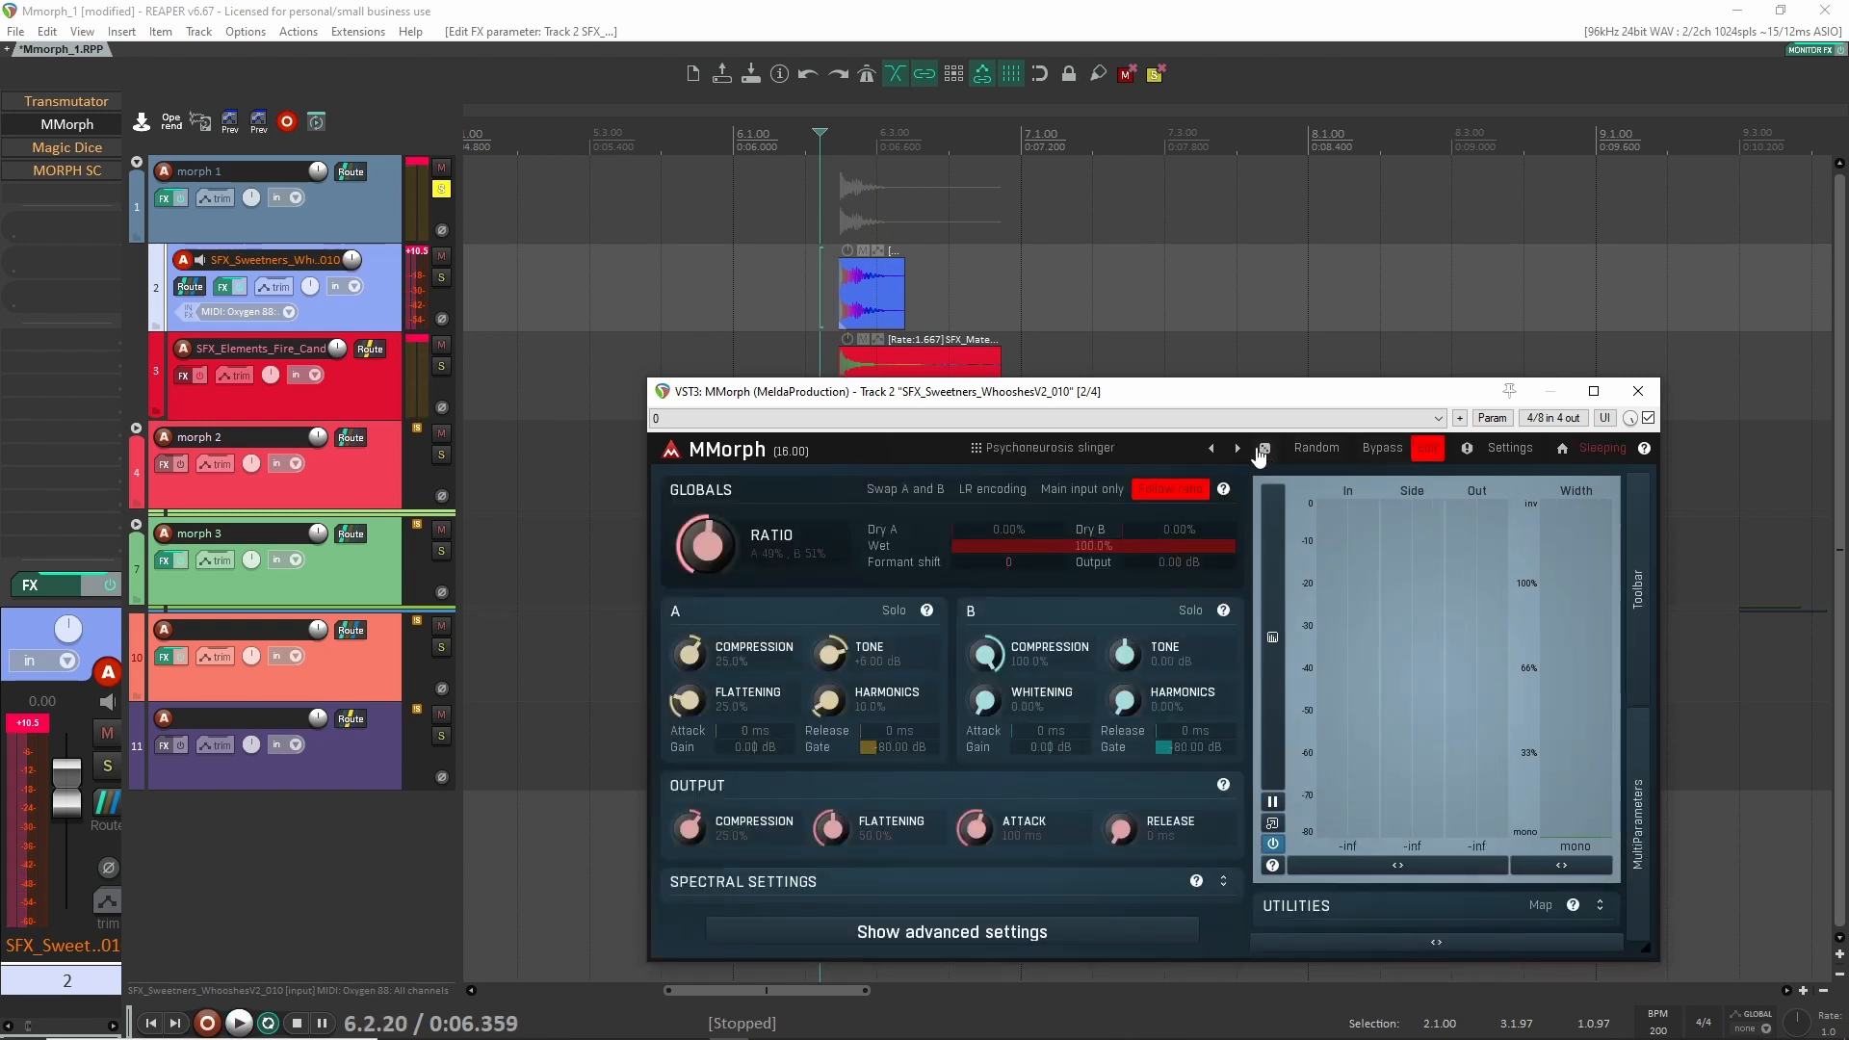
pyautogui.press('space')
pyautogui.press('space')
pyautogui.click(1269, 450)
pyautogui.press('space')
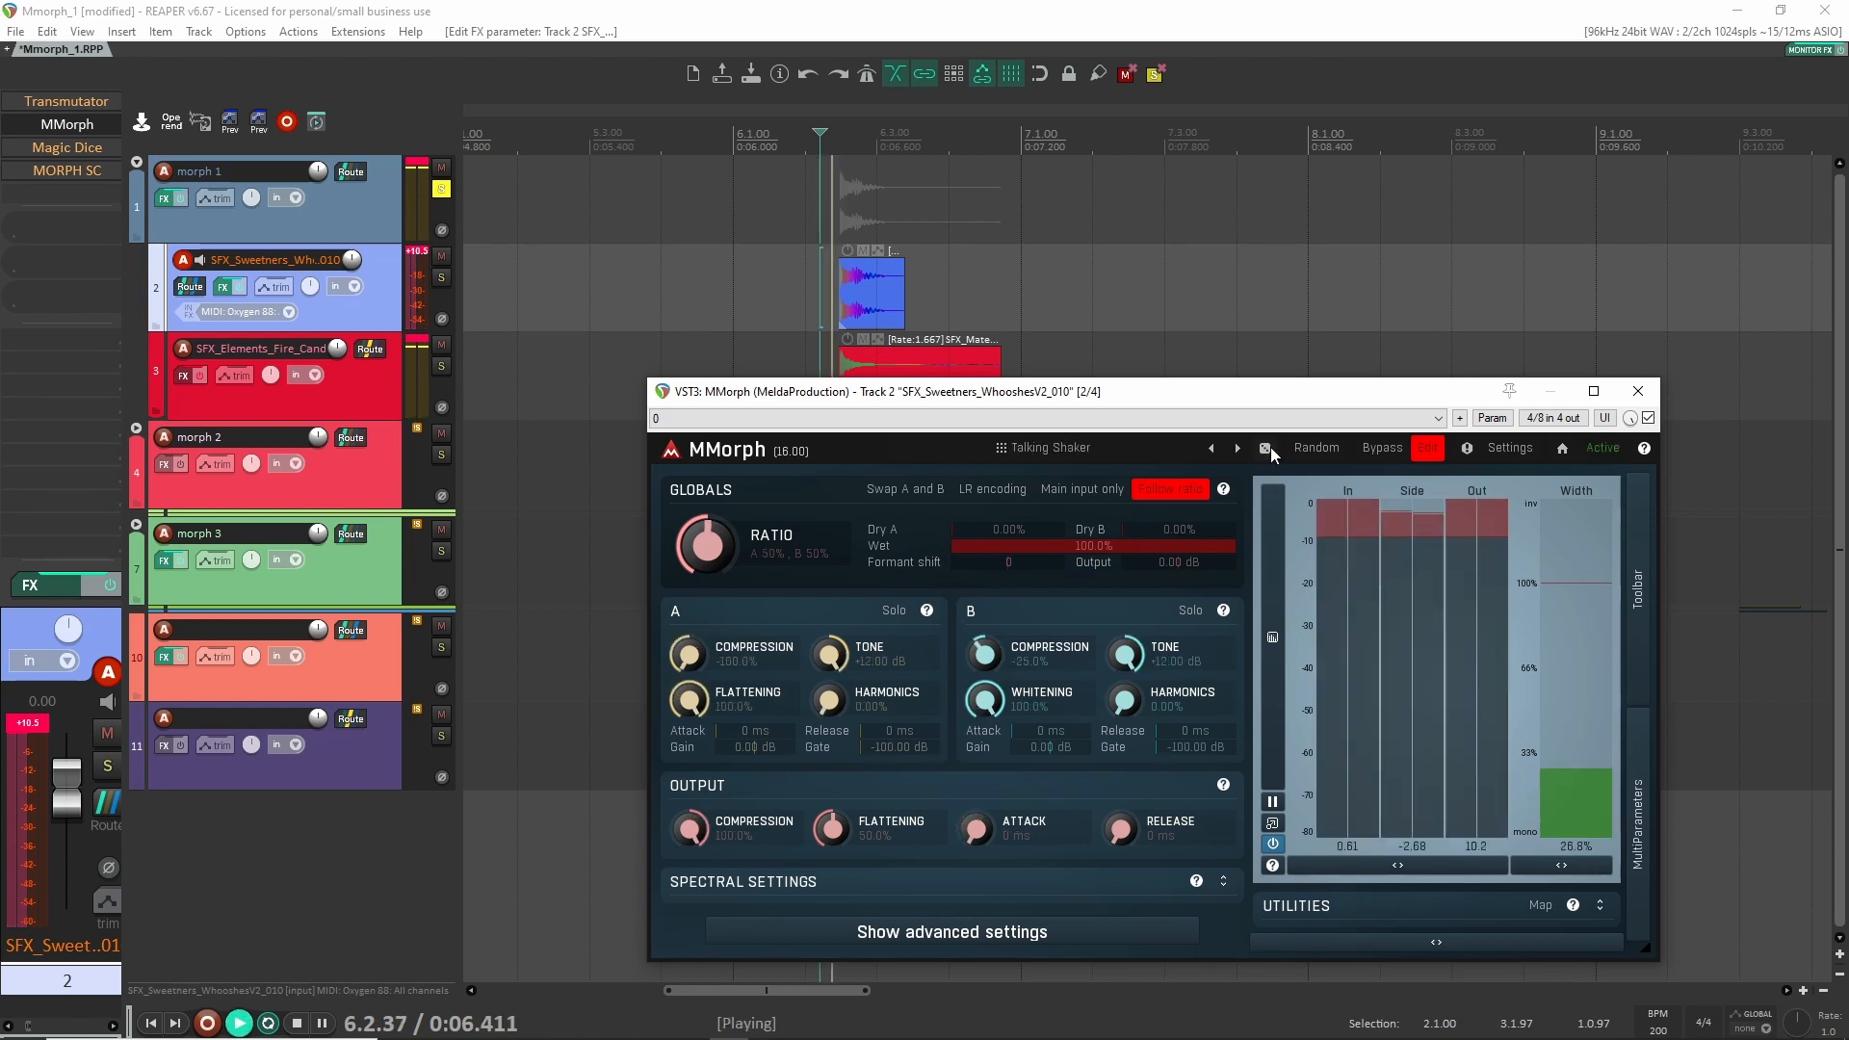
pyautogui.press('space')
pyautogui.press('space')
pyautogui.press('space')
# Keep randomising MMorph's preset, auditioning the impacts with Default and Tenderloin hamlet.
pyautogui.click(1267, 449)
pyautogui.press('space')
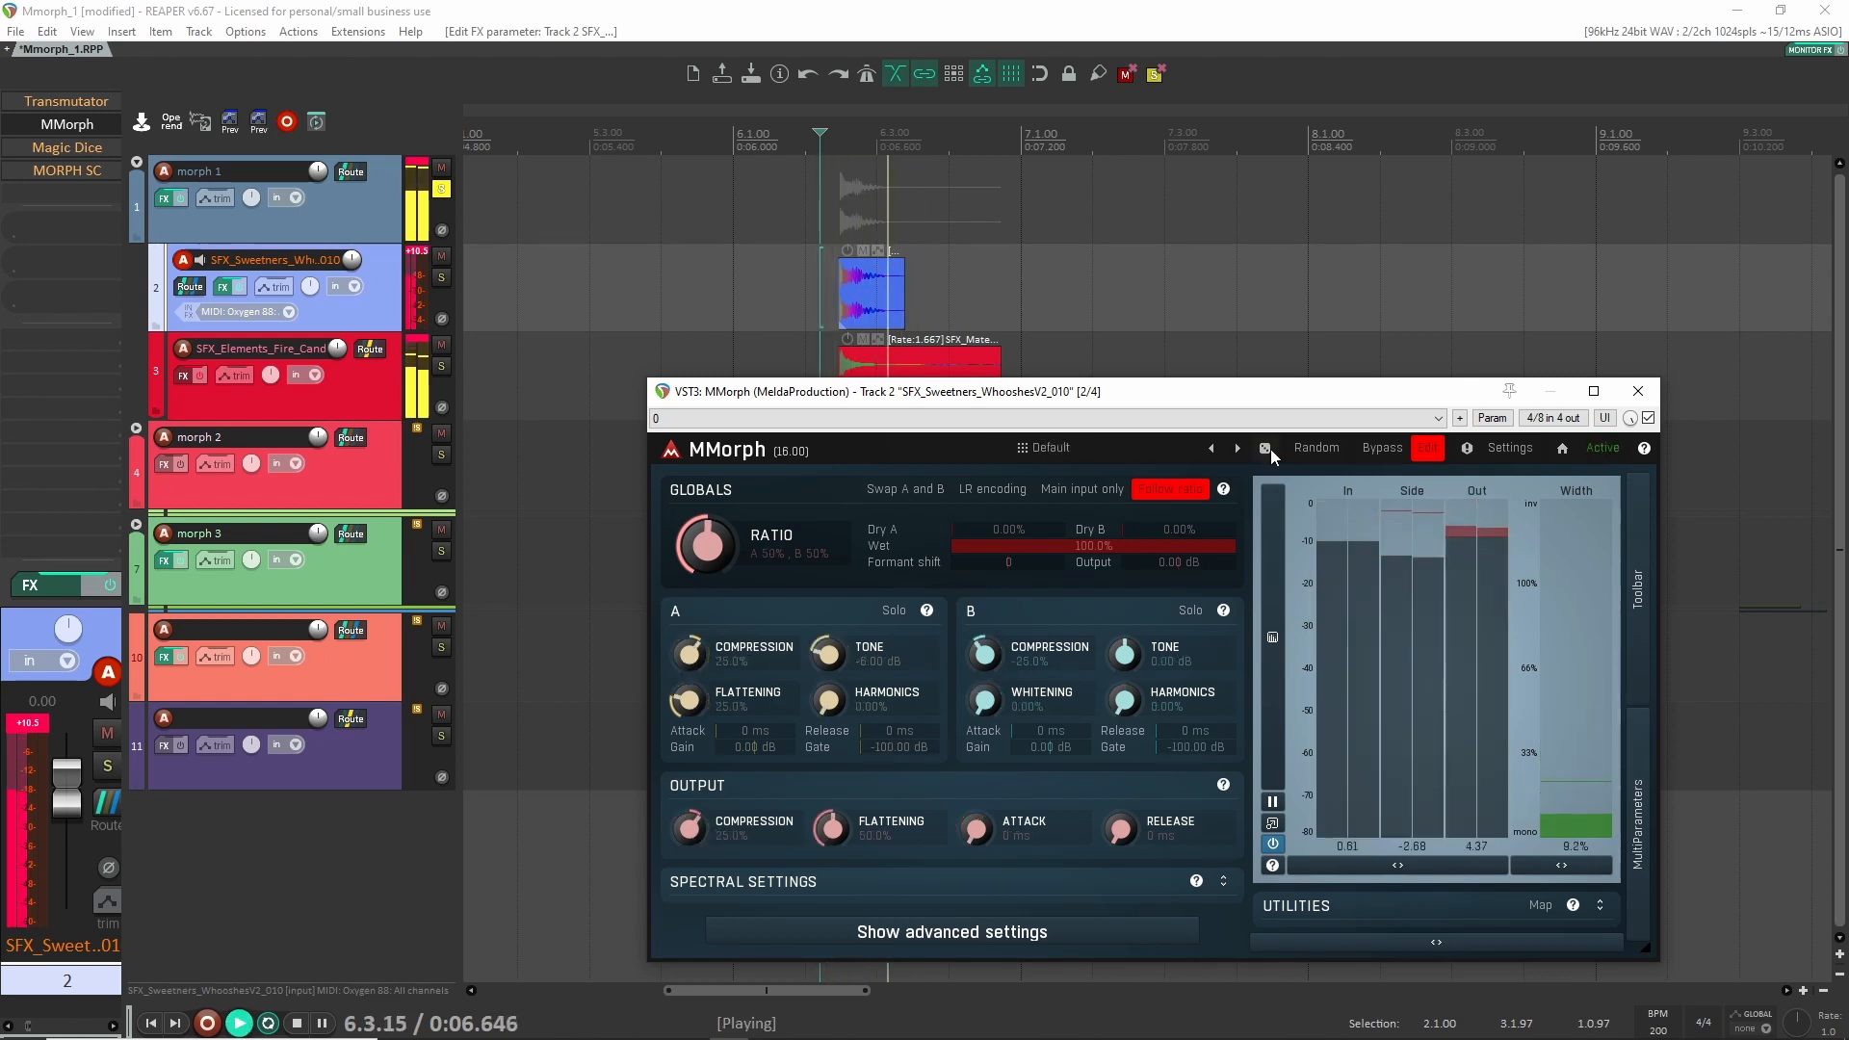
pyautogui.press('space')
pyautogui.press('space')
pyautogui.press('space')
pyautogui.press('space')
pyautogui.press('space')
pyautogui.click(1269, 450)
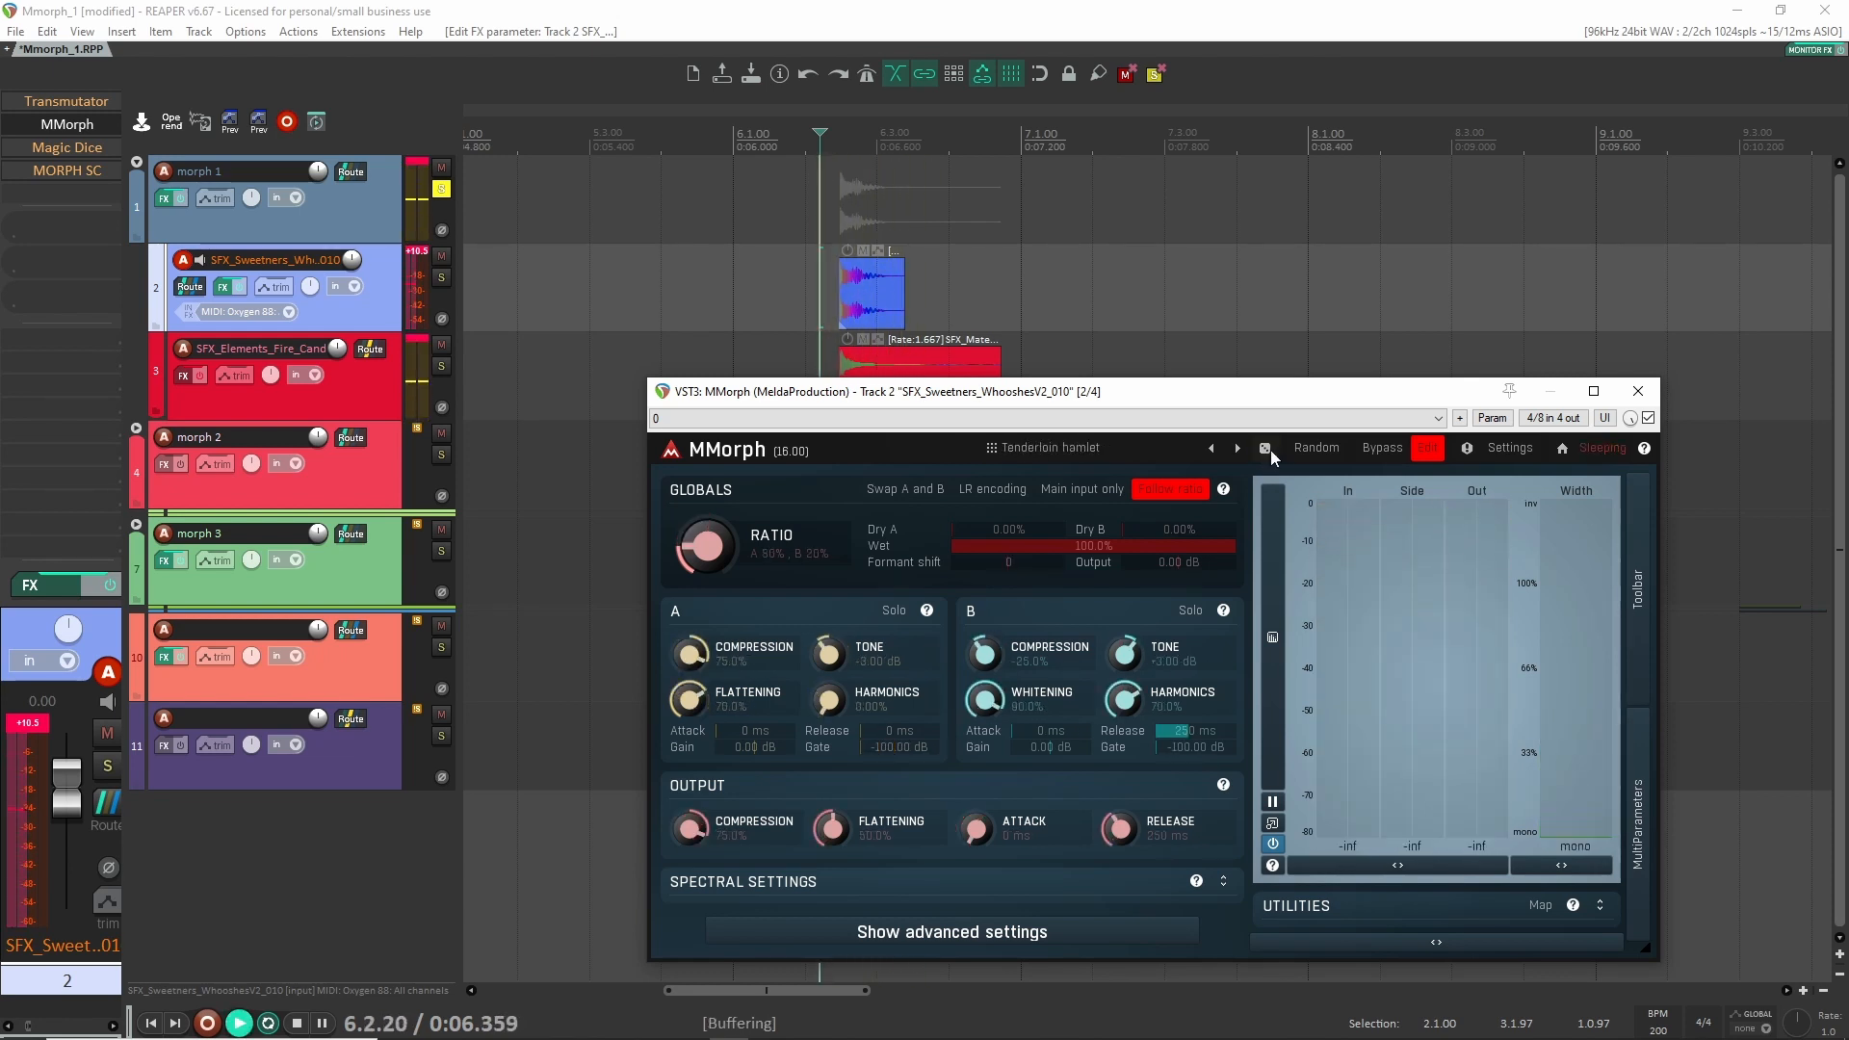
pyautogui.press('space')
pyautogui.press('space')
# Randomise MMorph's preset to Dark Bell and play the impacts.
pyautogui.click(1267, 449)
pyautogui.press('space')
pyautogui.press('space')
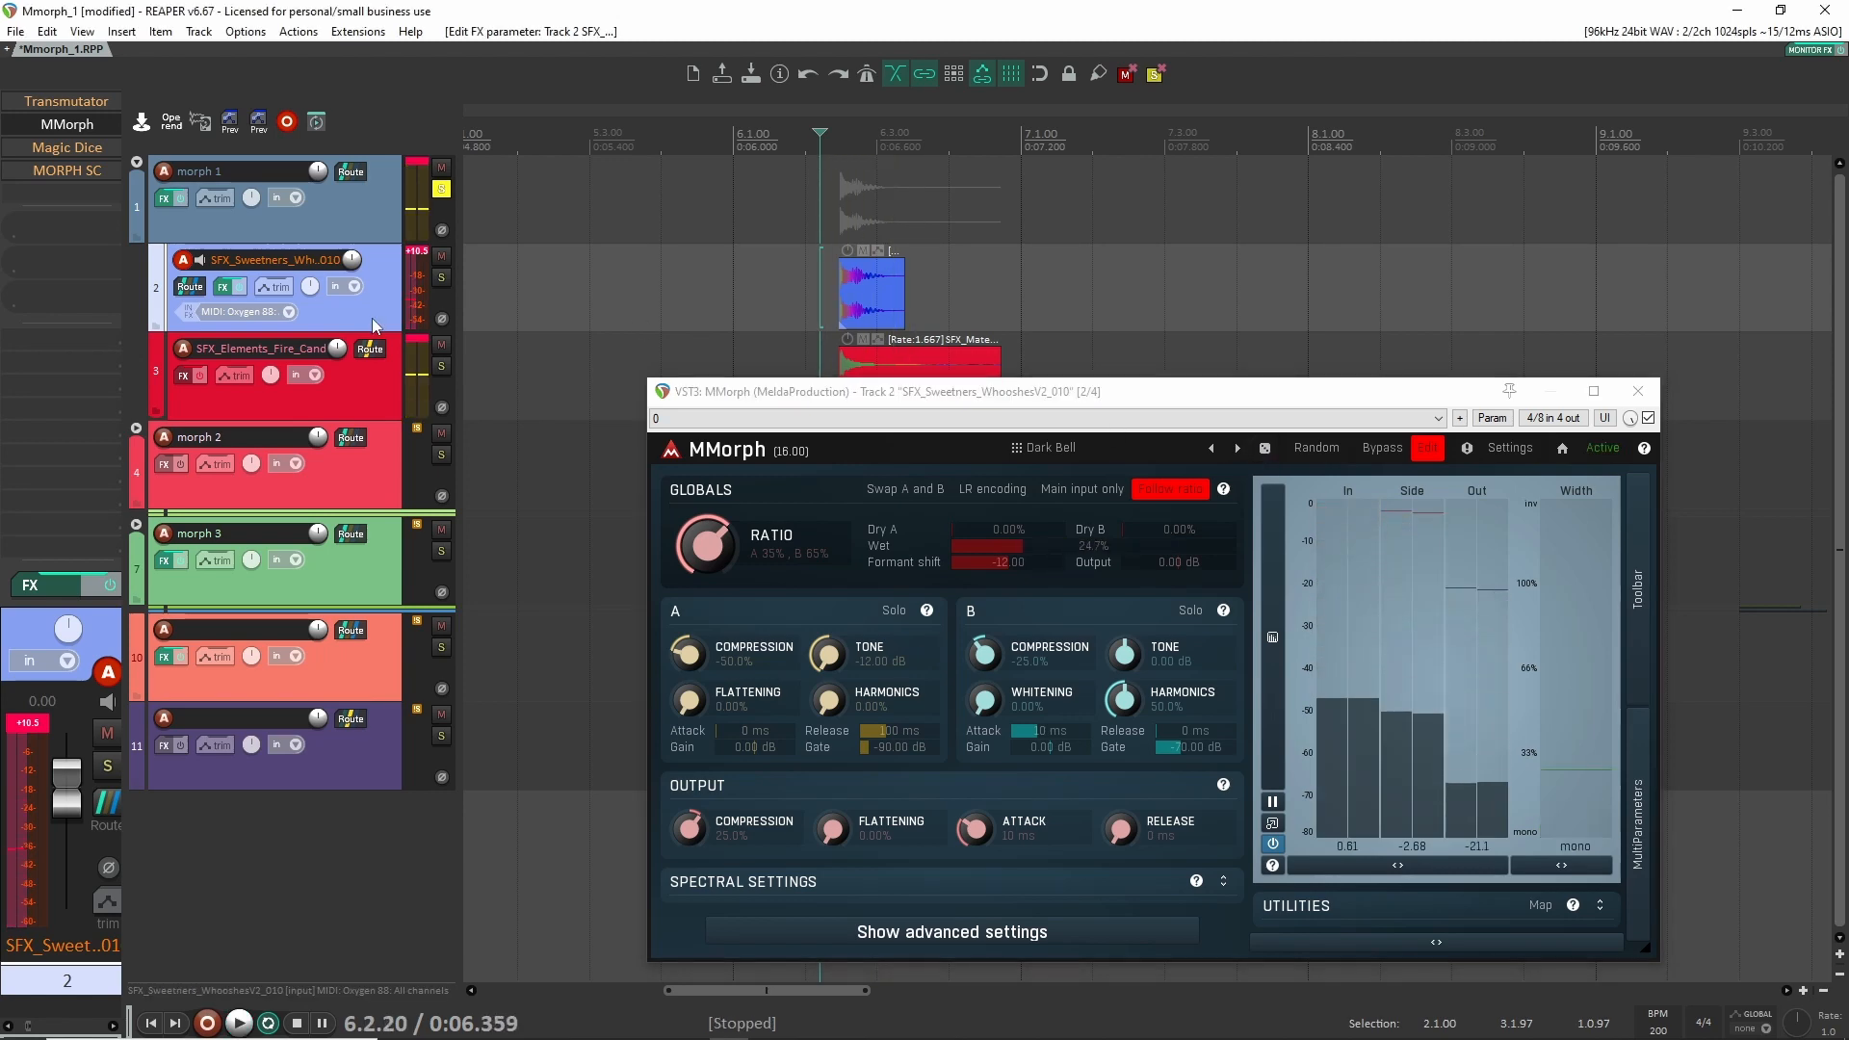
# Add the Uberloud plugin to the end of track 2's effects chain and close the chain window.
pyautogui.press('u')
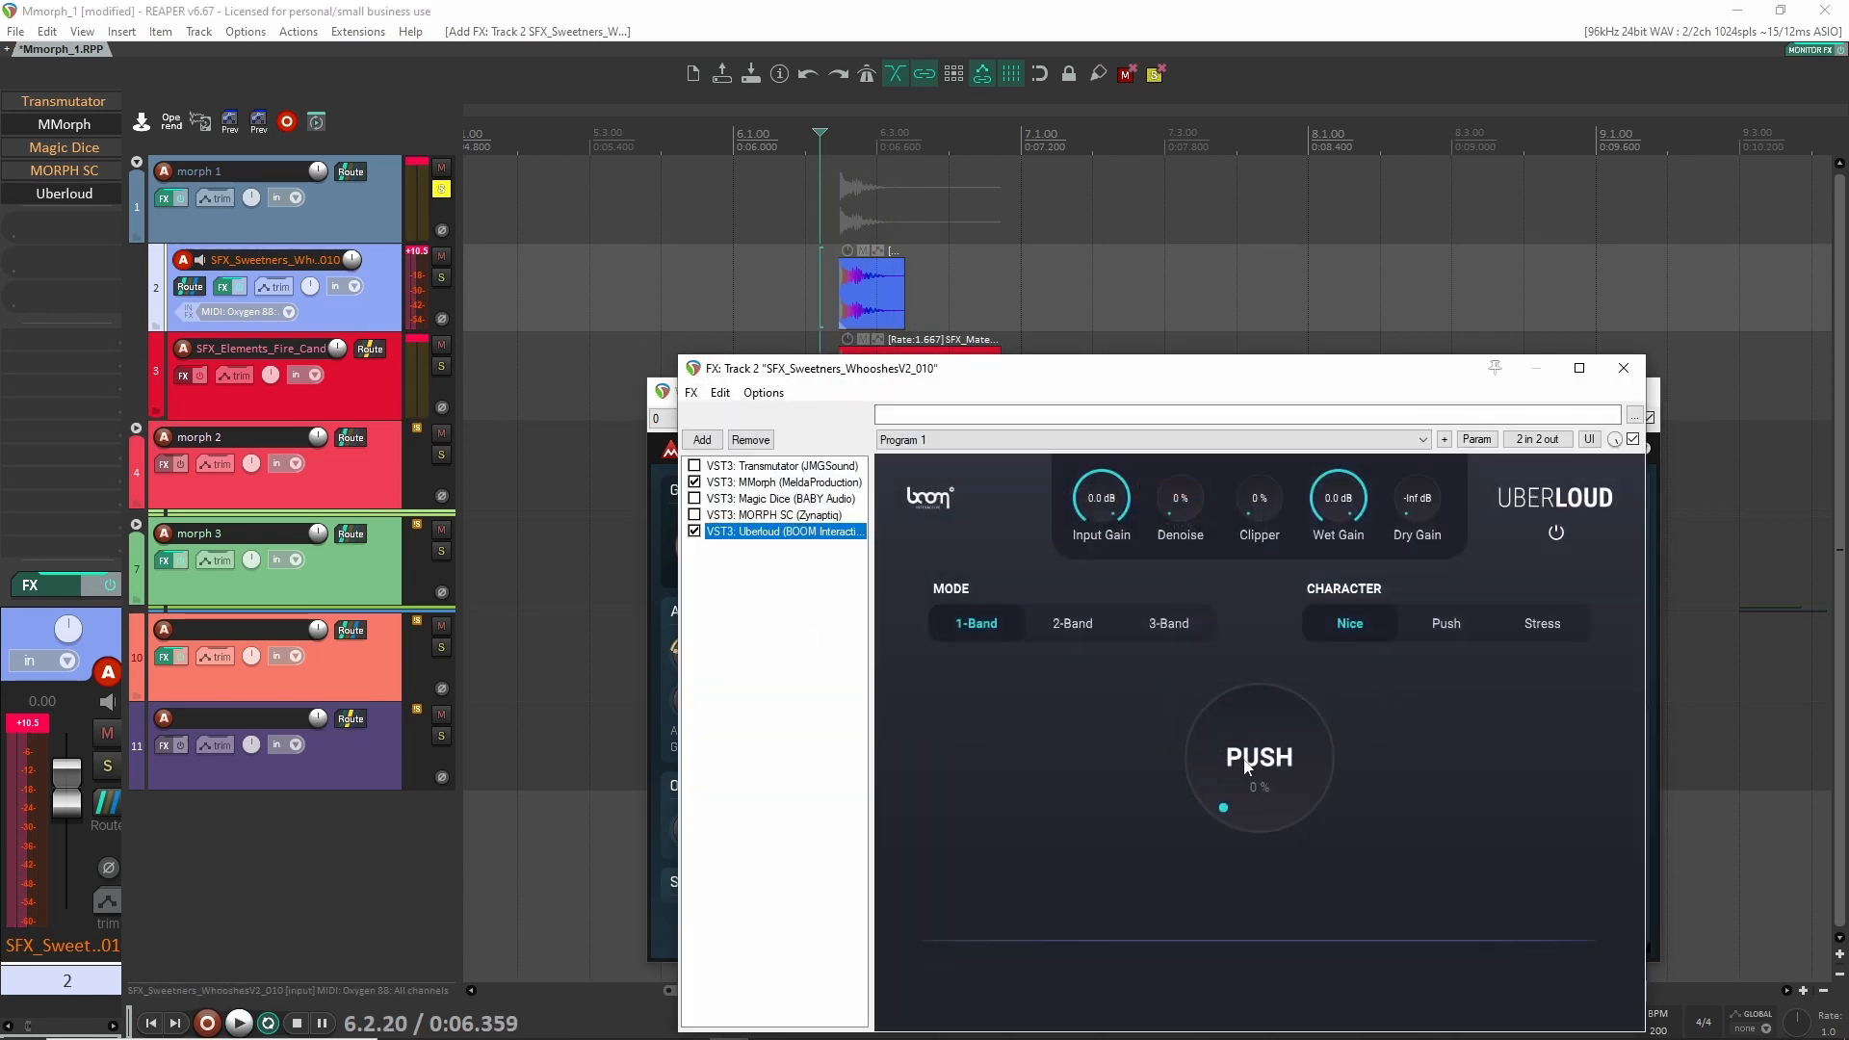
pyautogui.click(1623, 368)
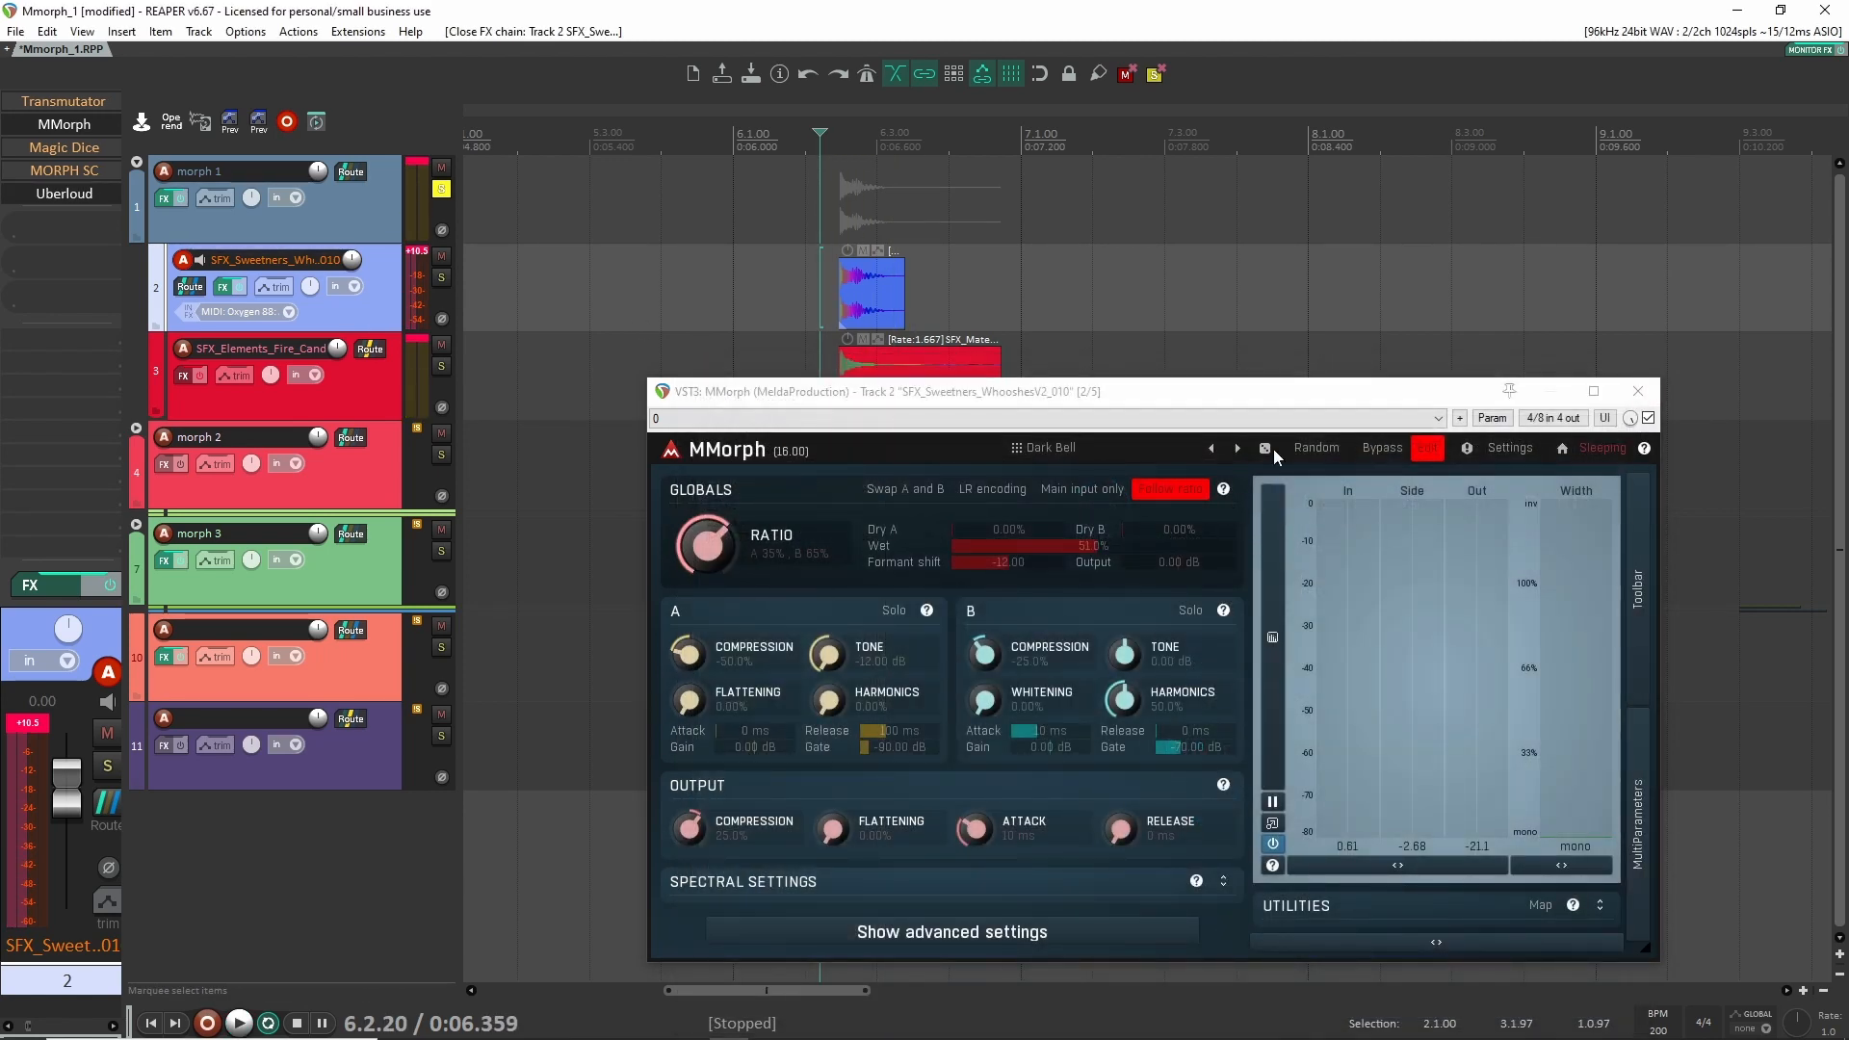
# Randomise MMorph's preset through Diploma boot's, Hale line's and Neutral, playing the impacts with each one.
pyautogui.click(1266, 449)
pyautogui.press('space')
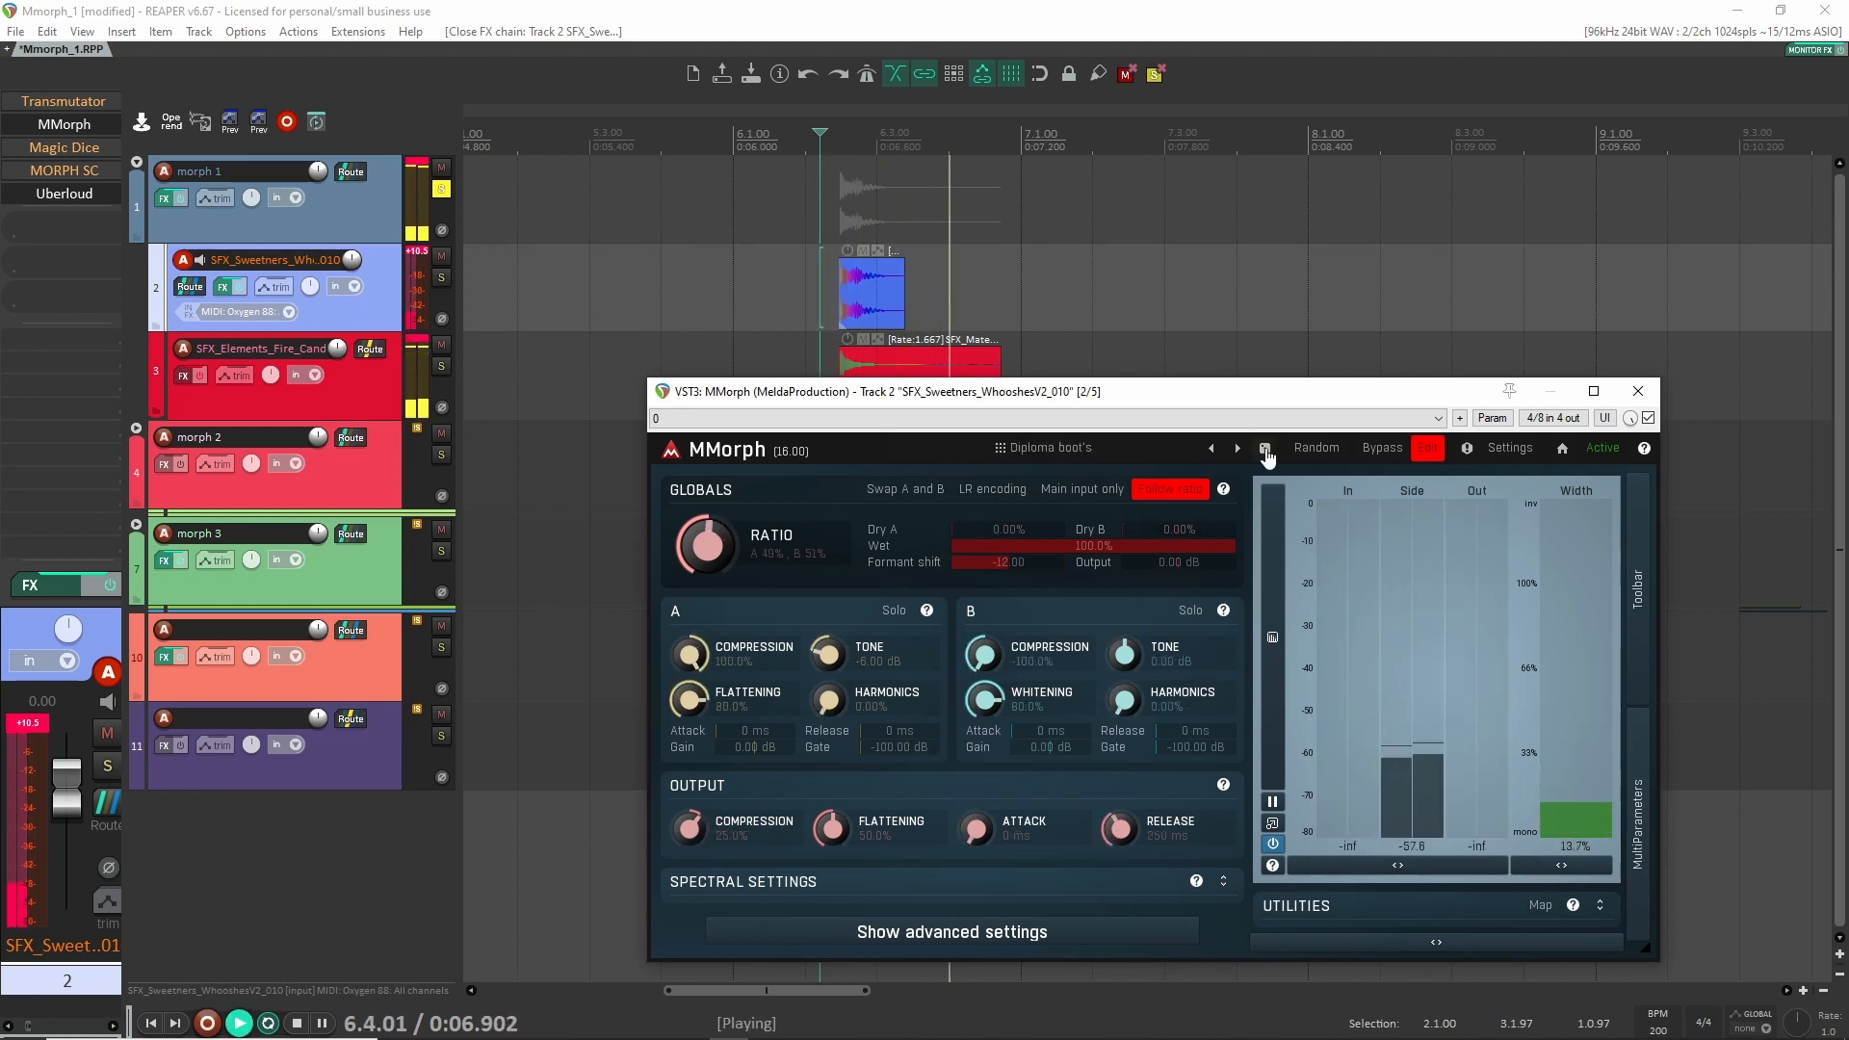
pyautogui.click(1265, 449)
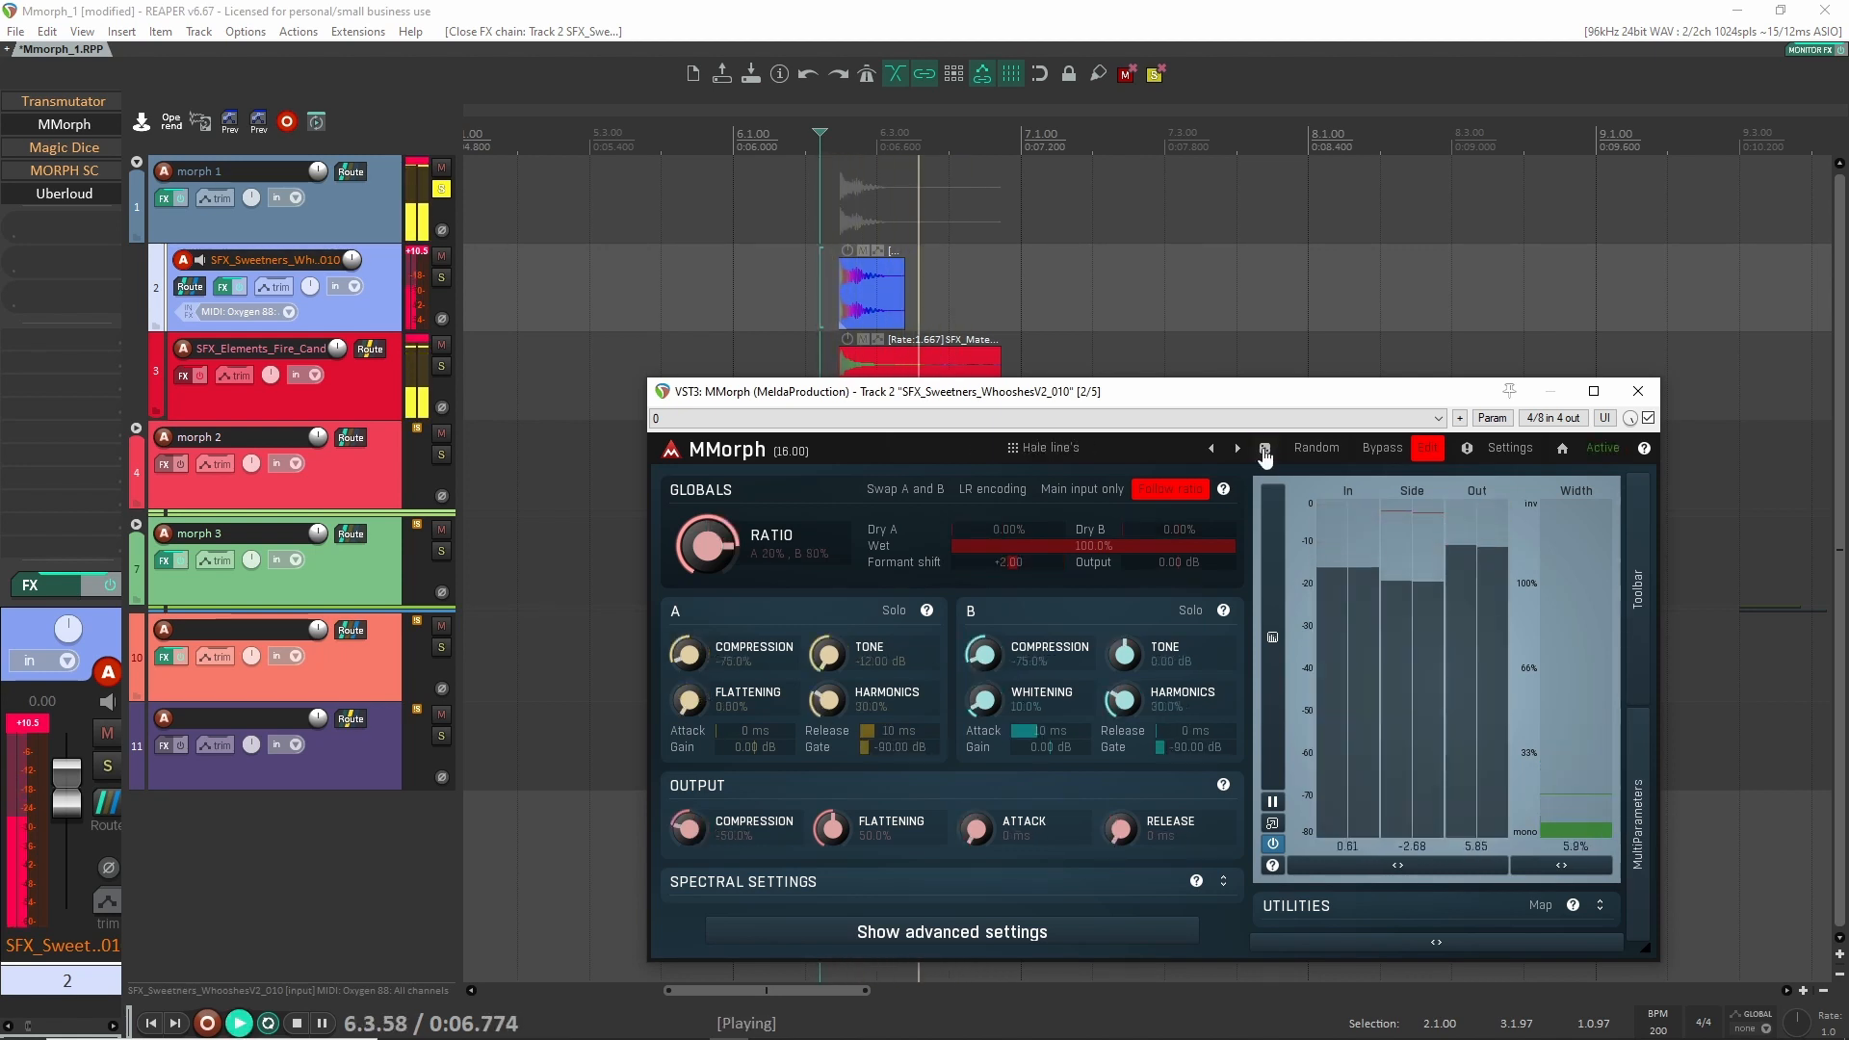
pyautogui.click(1265, 449)
pyautogui.click(1264, 450)
pyautogui.press('space')
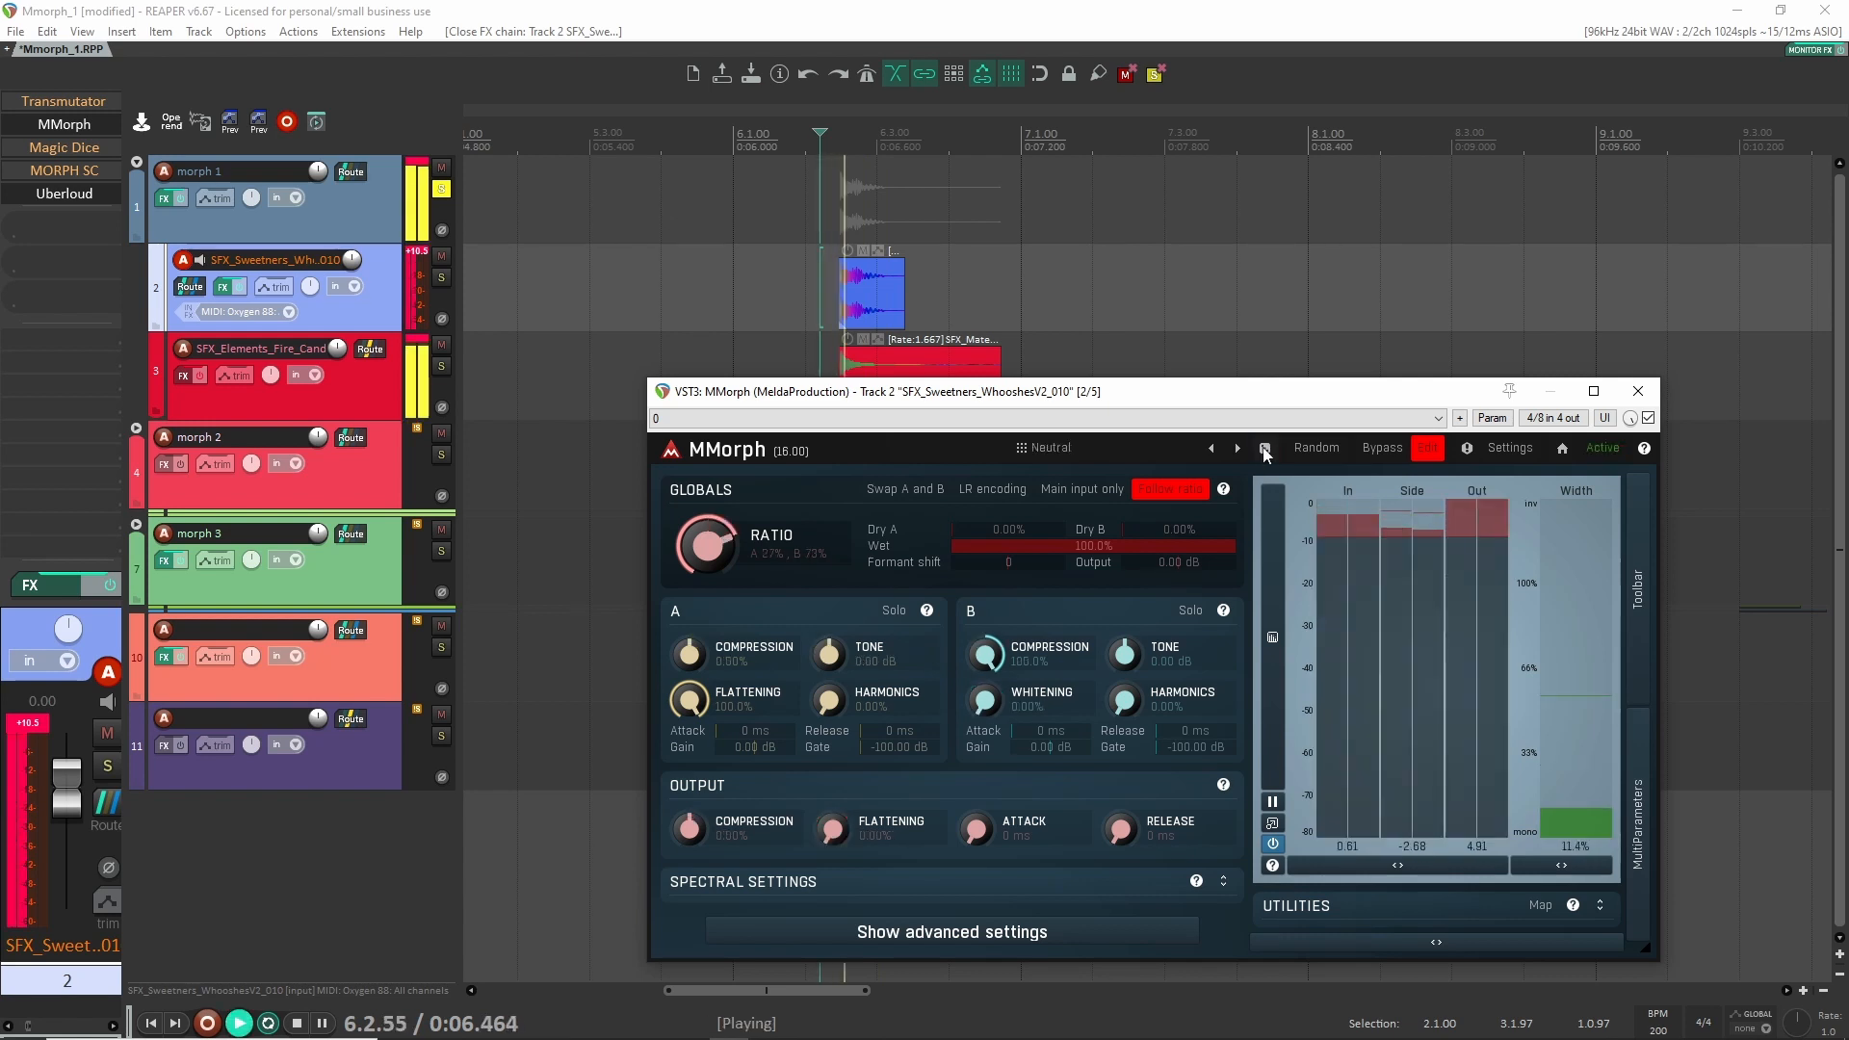
# Select both impact clips with a matching time selection, randomise MMorph's preset to Follower Craze and play them.
pyautogui.press('space')
pyautogui.click(1264, 449)
pyautogui.press('space')
pyautogui.moveTo(1113, 273); pyautogui.dragTo(860, 366)
pyautogui.click(1265, 450)
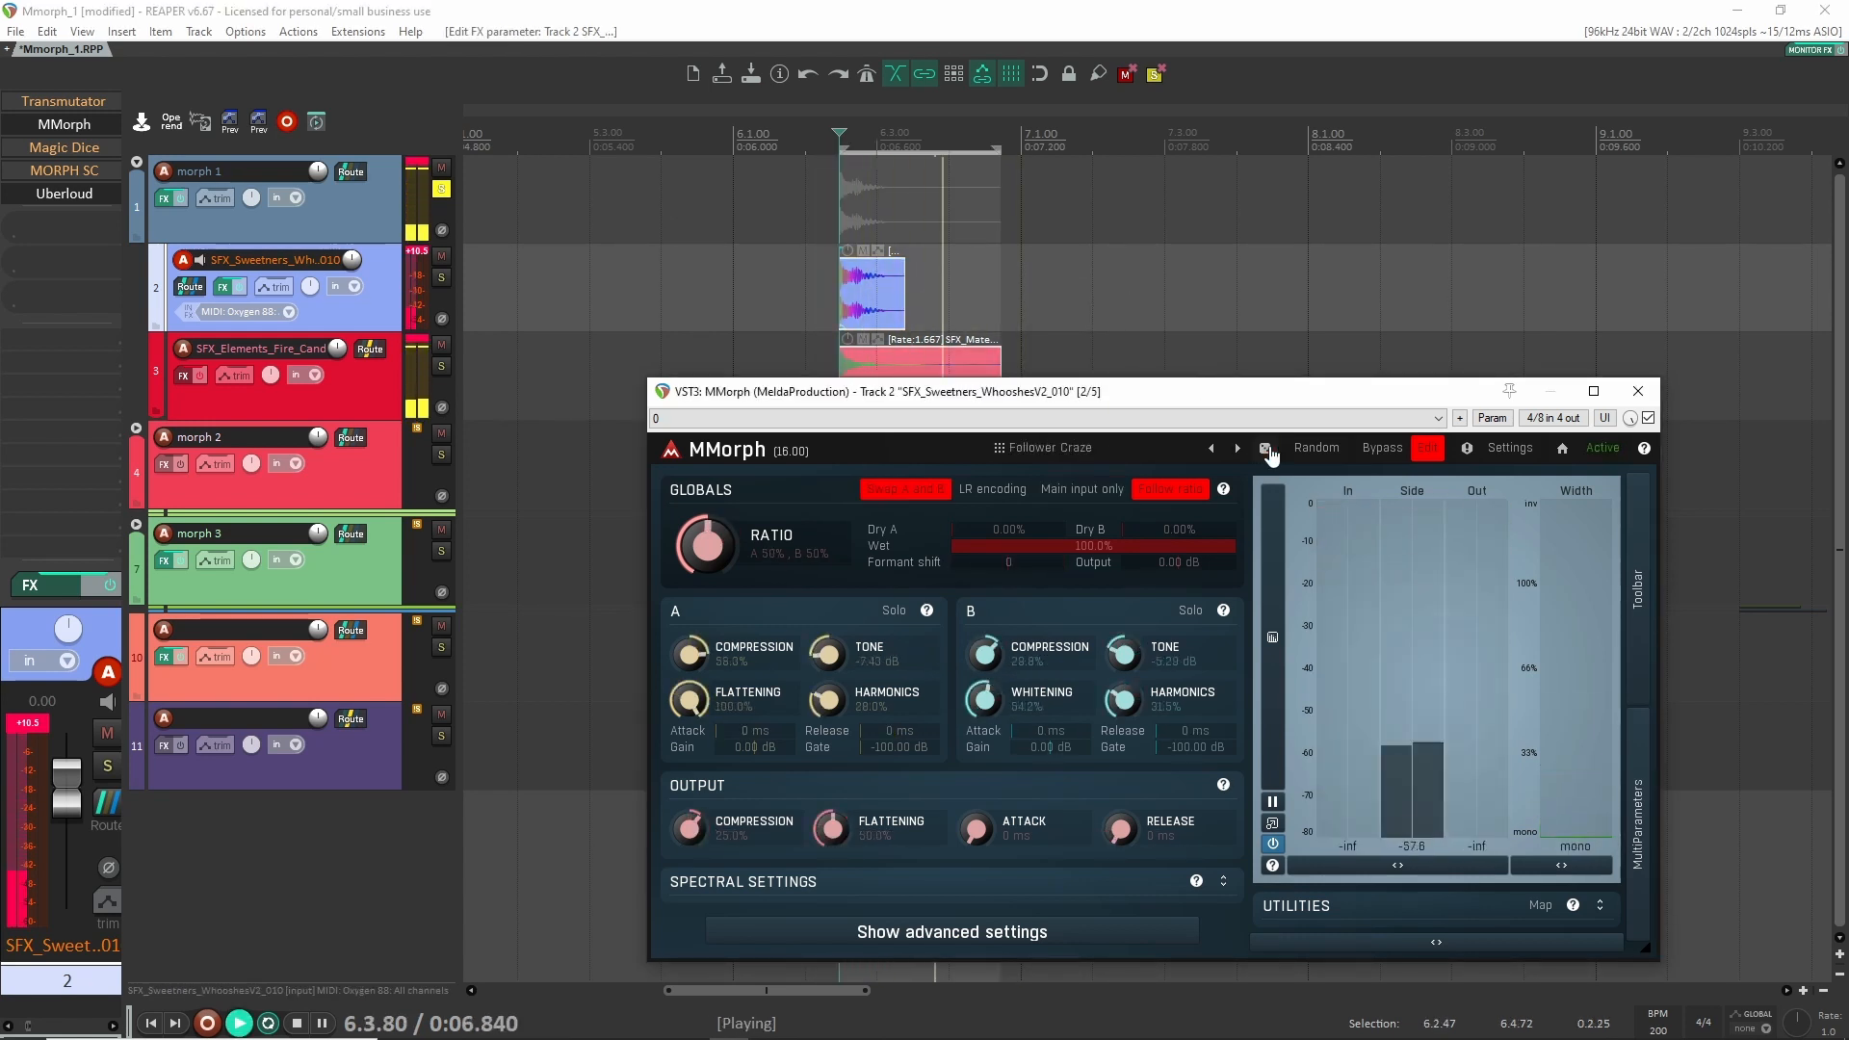
pyautogui.press('space')
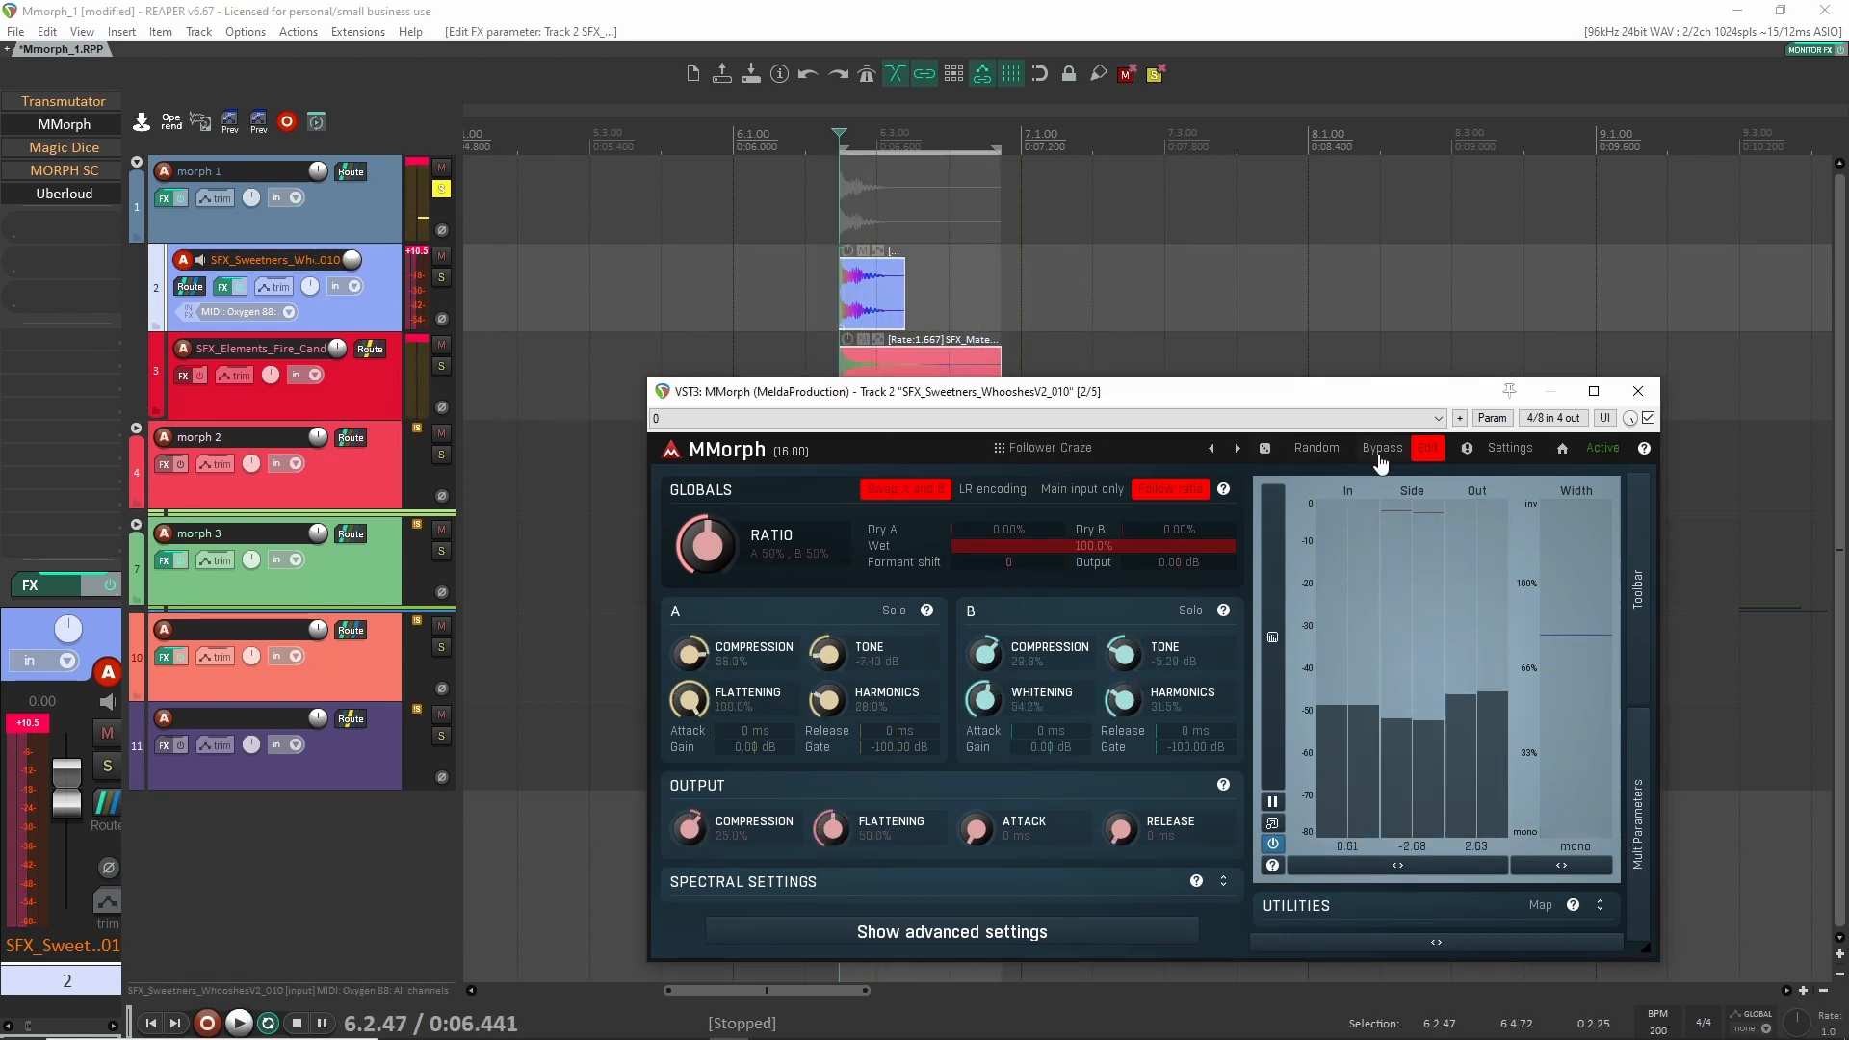
pyautogui.press('space')
# Show MMorph's simplified view, switch from Morph through Dual morph to LFOMorpher, and close the plugin window.
pyautogui.click(1427, 448)
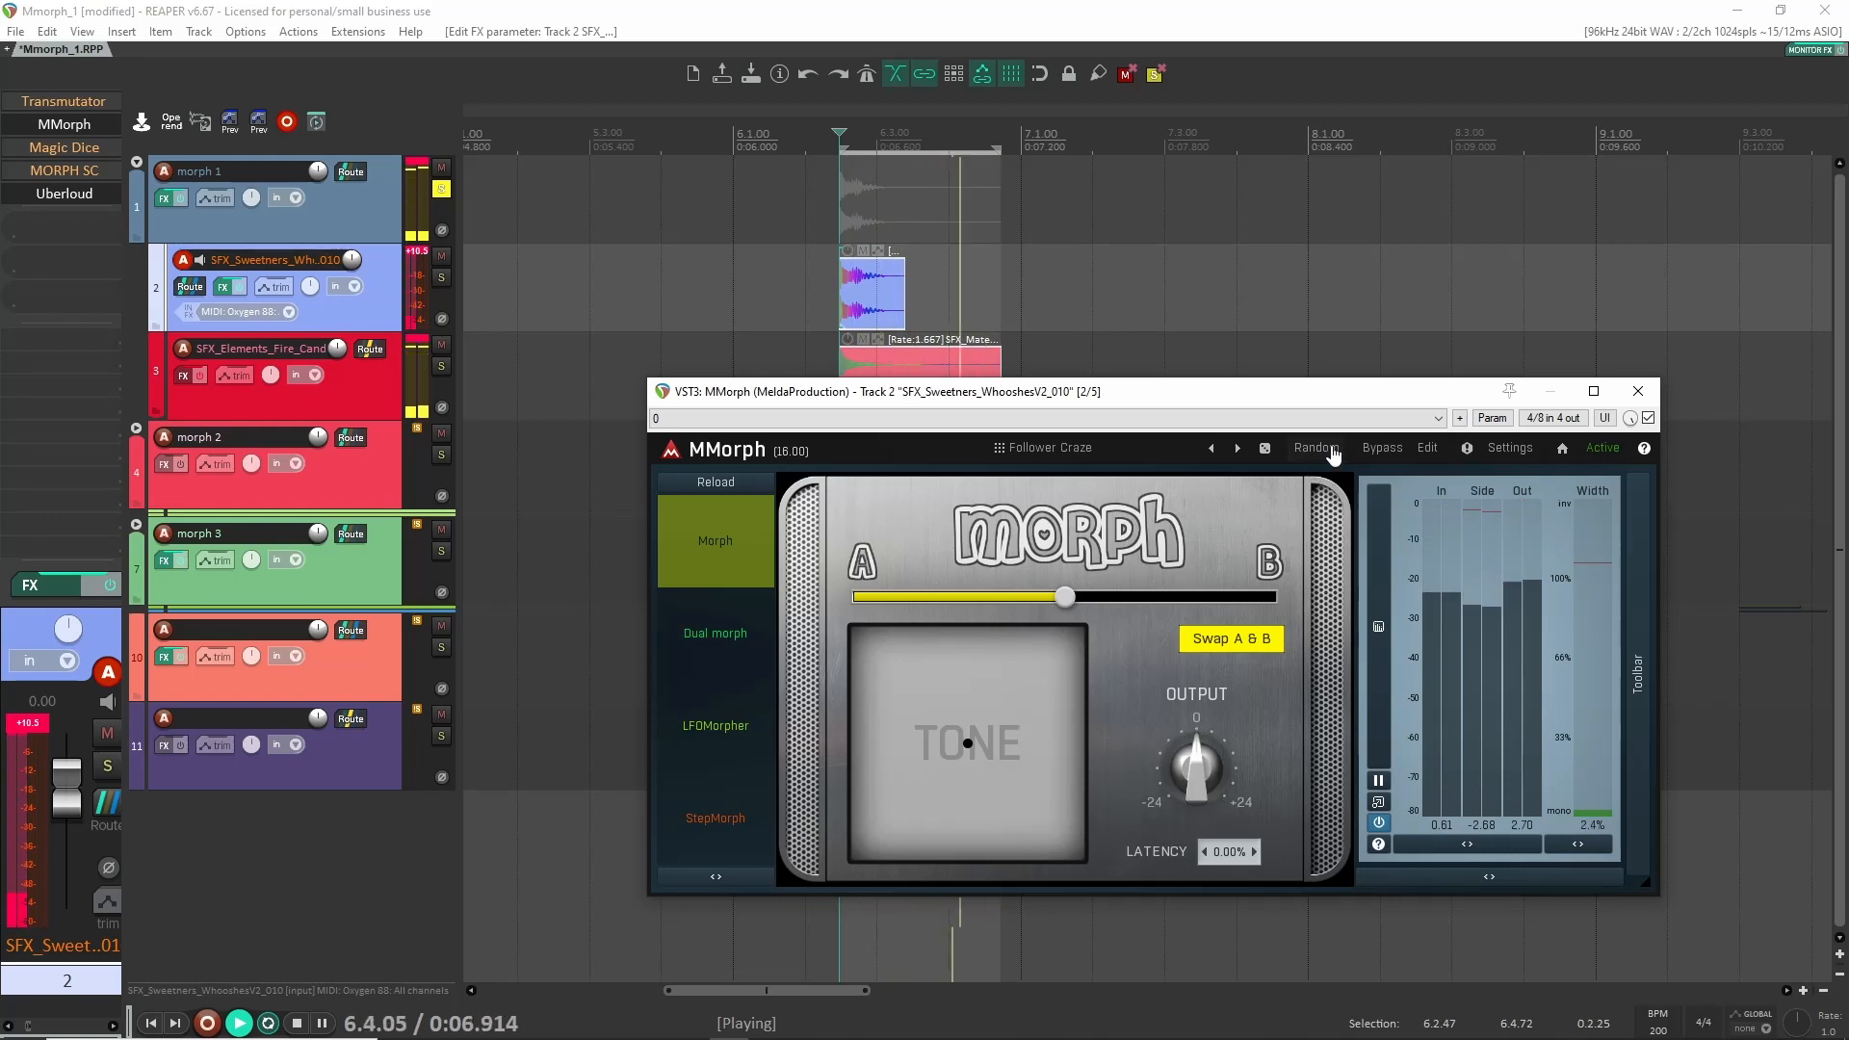
pyautogui.press('space')
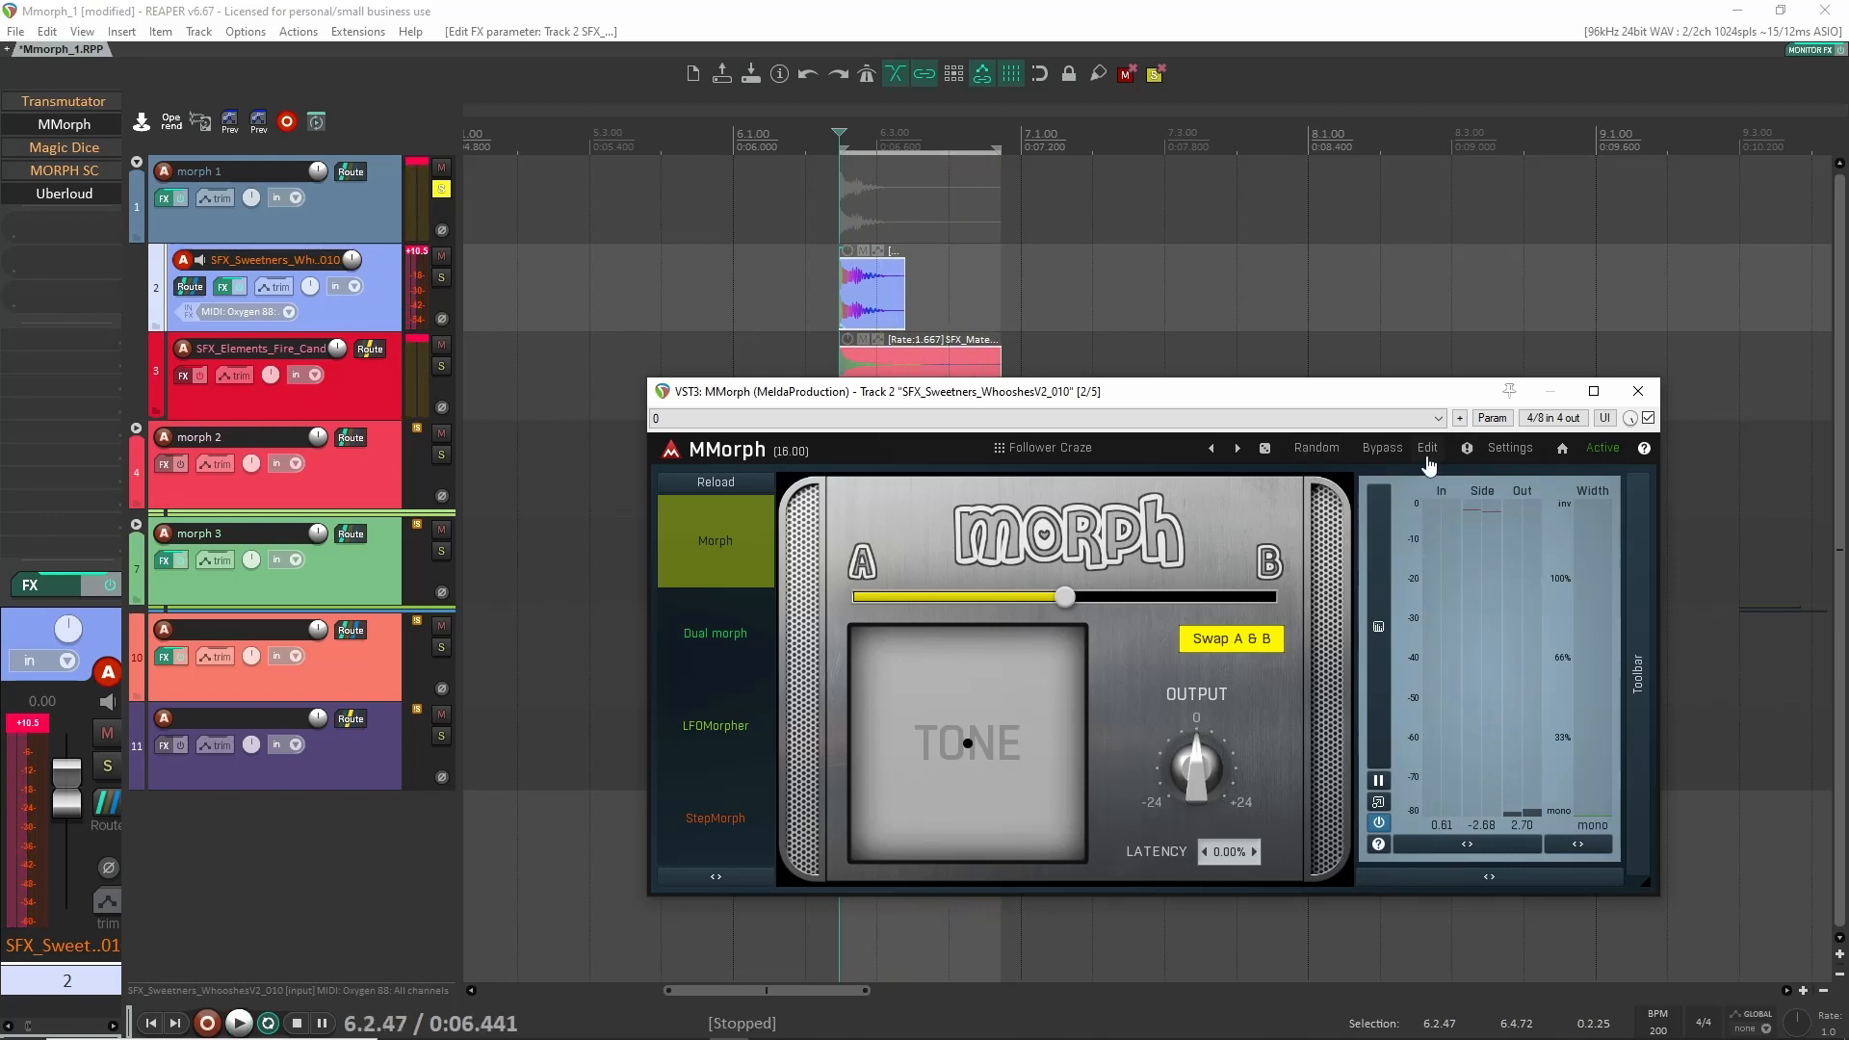
pyautogui.click(714, 632)
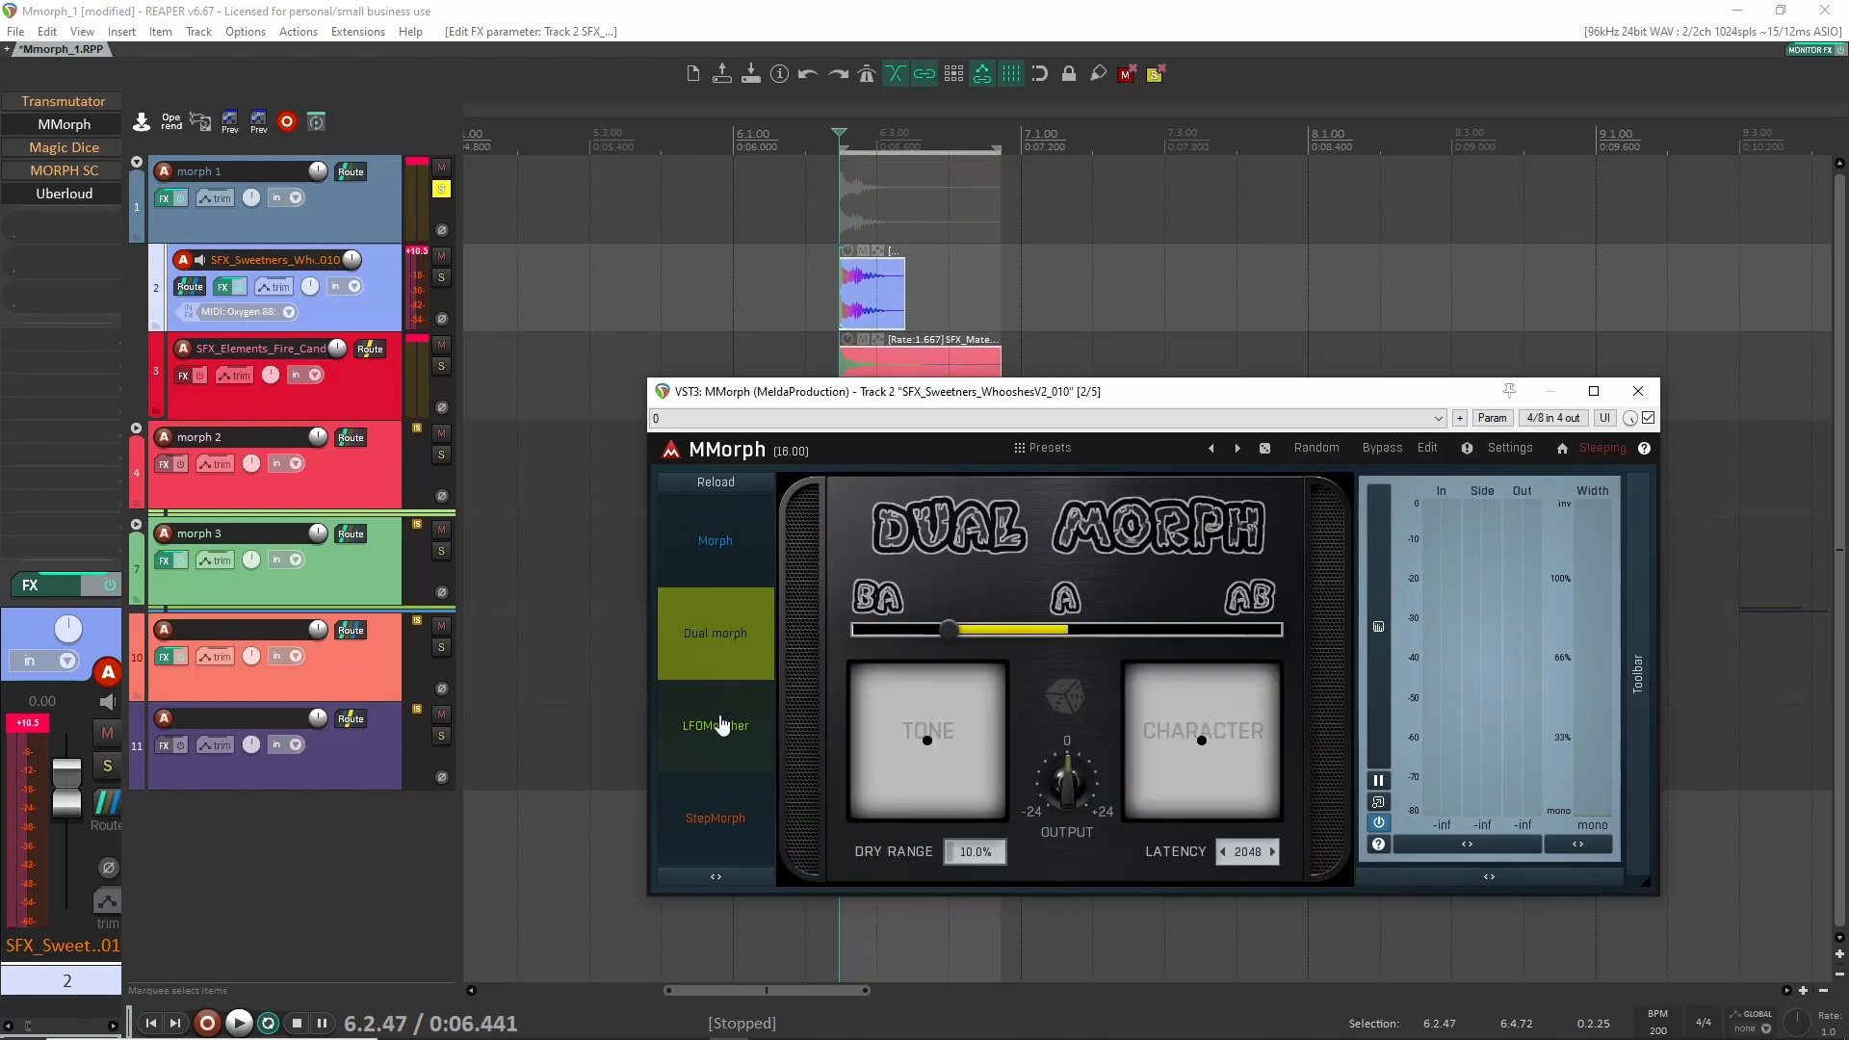
pyautogui.click(715, 725)
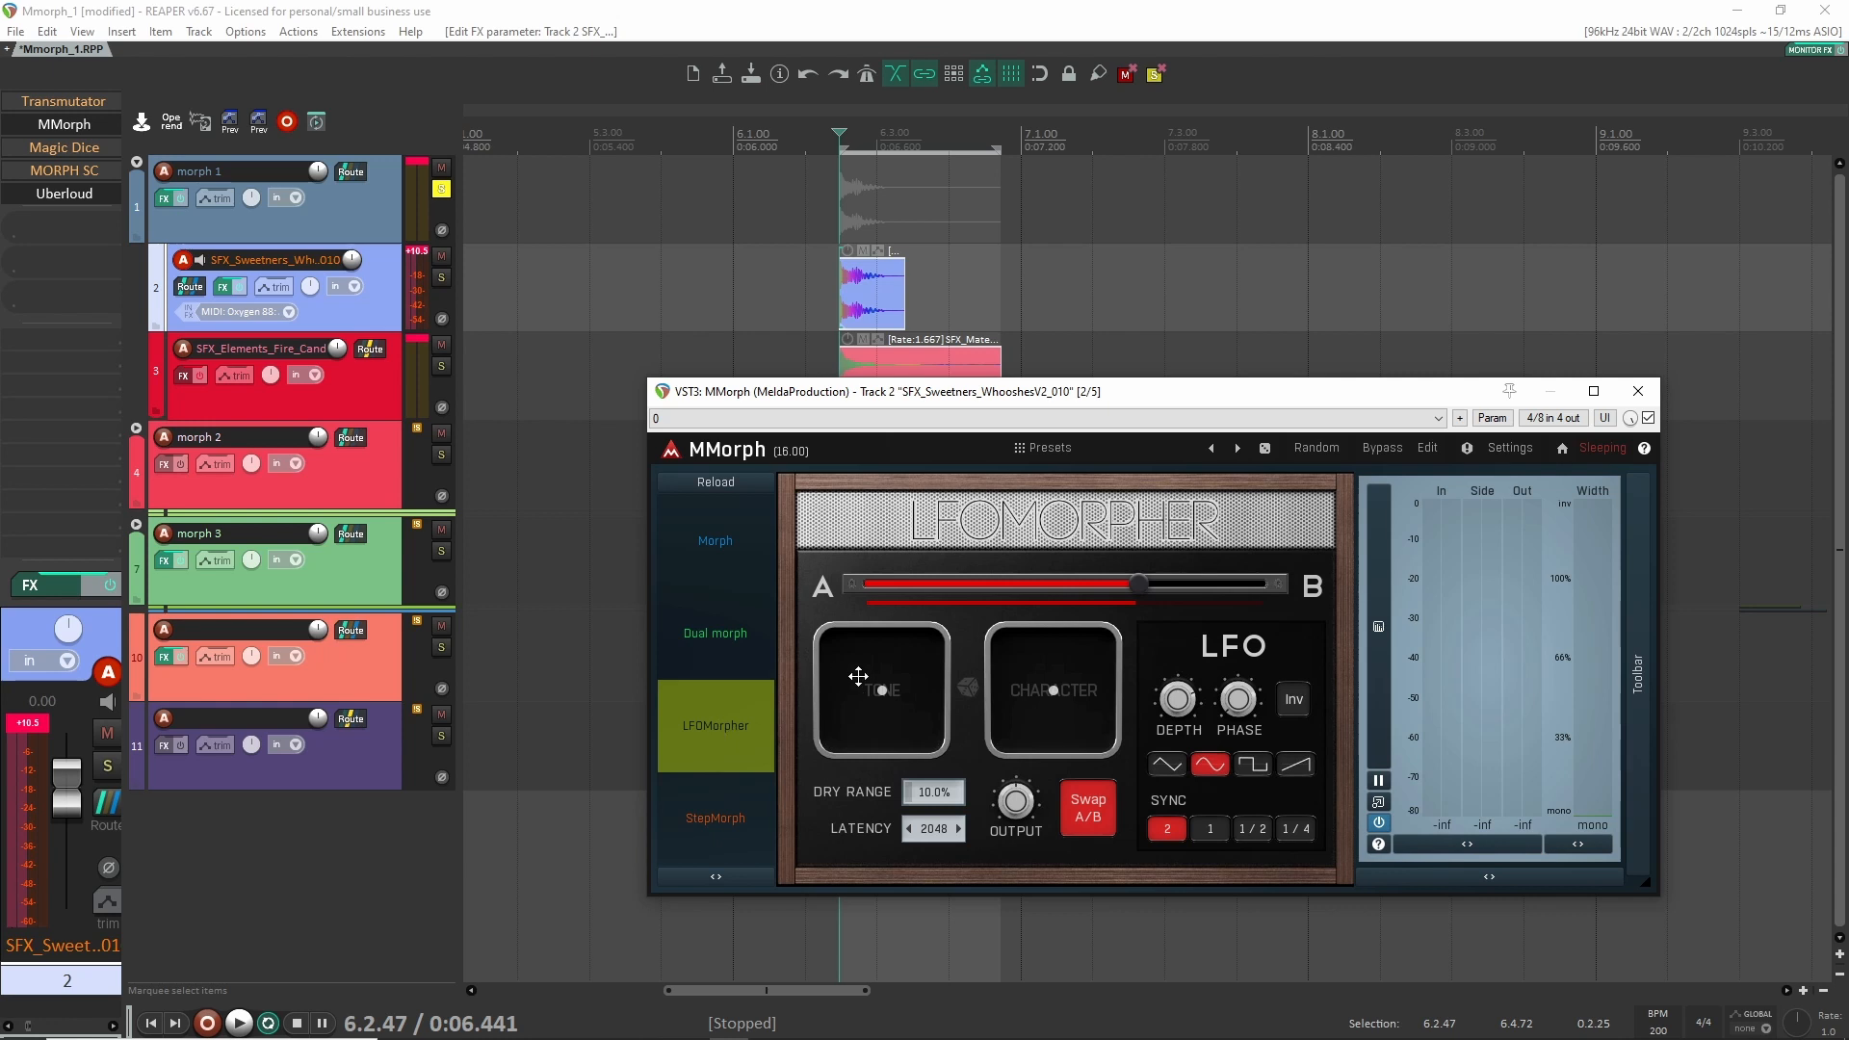
pyautogui.click(1637, 392)
# Open MORPH SC on track 2 and play the impacts while moving the morph point to X-Fade 0.000.
pyautogui.click(63, 171)
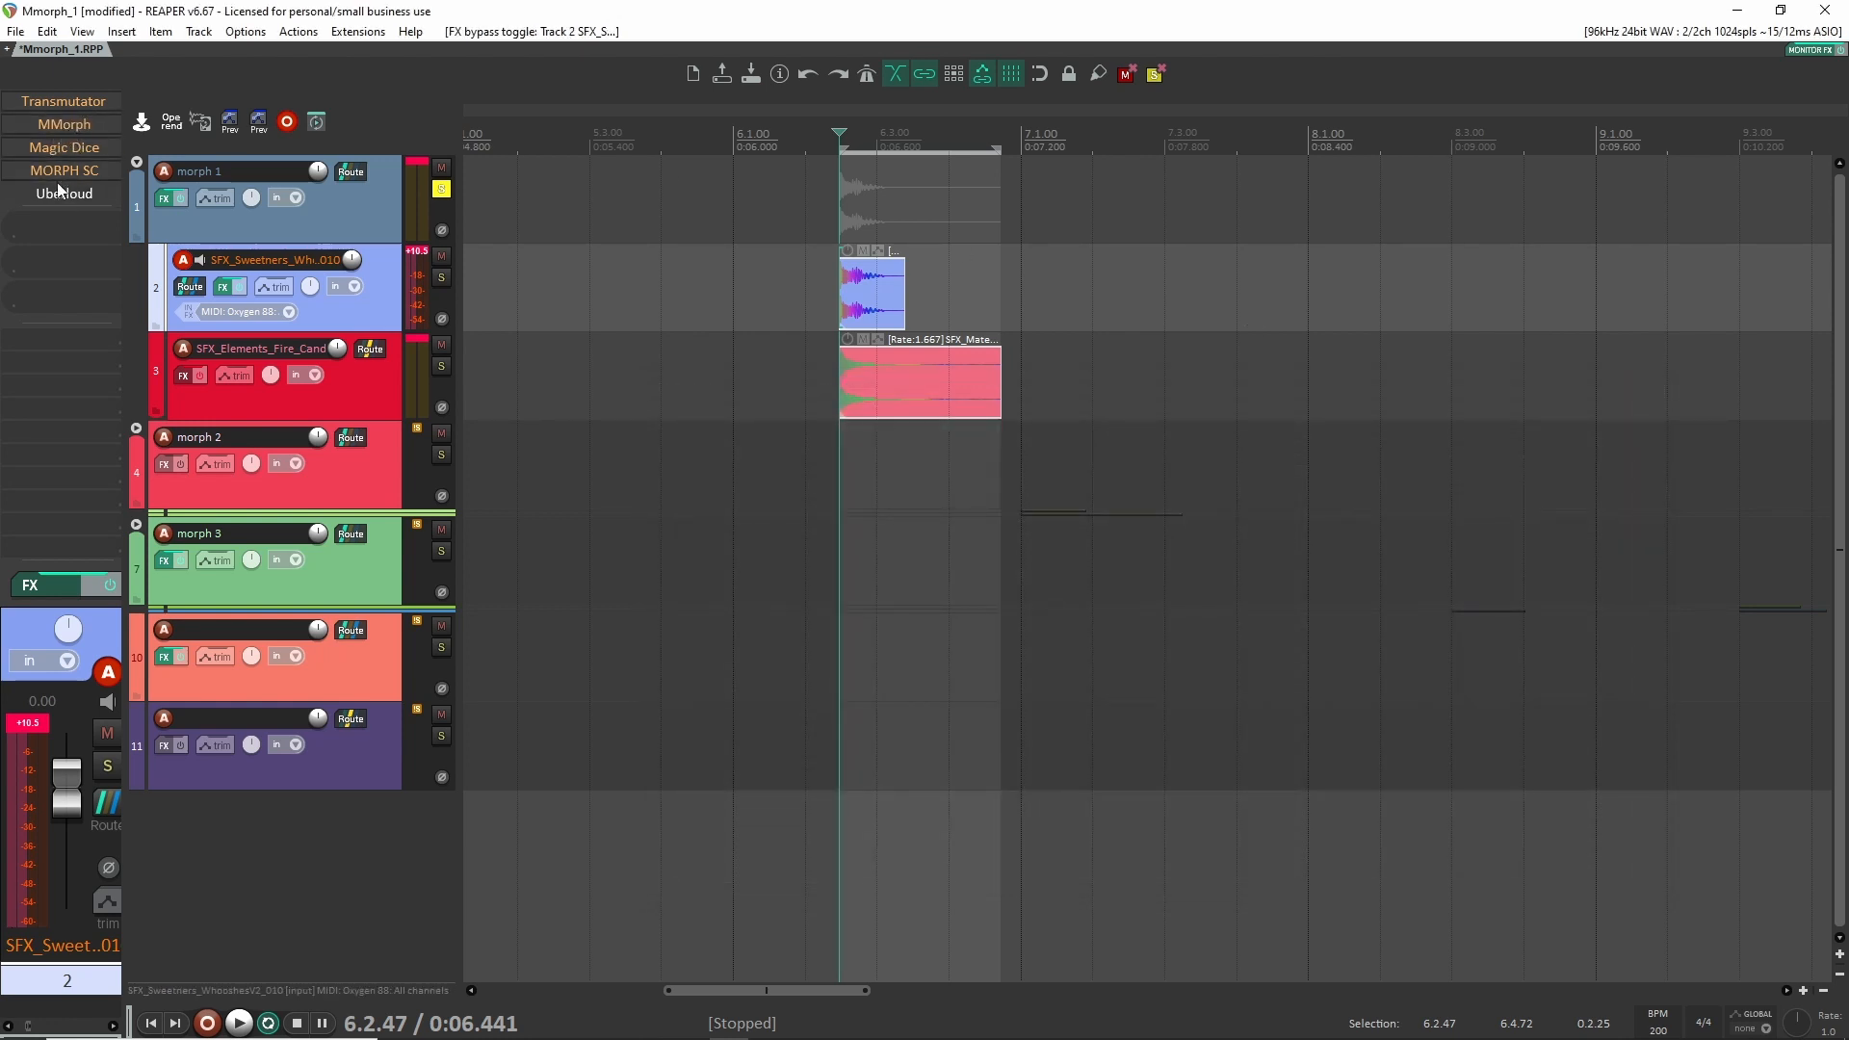
pyautogui.moveTo(1000, 387); pyautogui.dragTo(961, 387)
pyautogui.press('space')
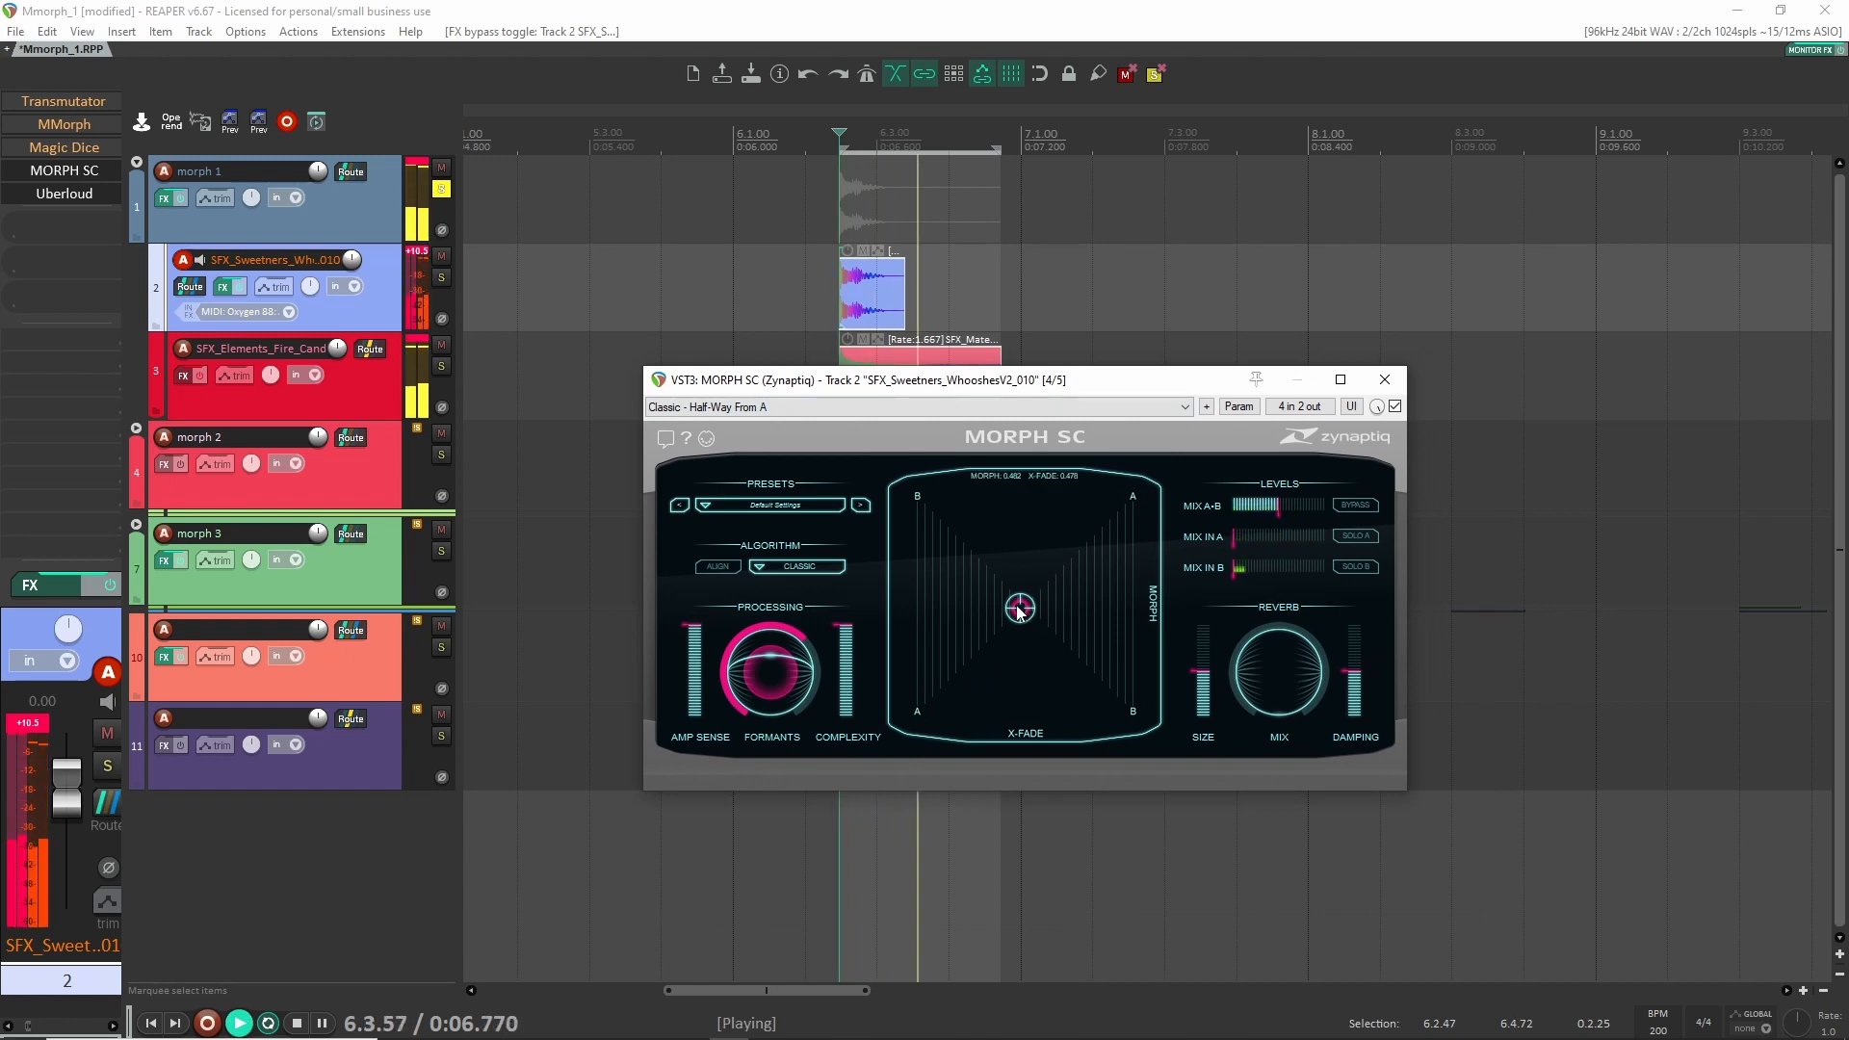
pyautogui.moveTo(1020, 608); pyautogui.dragTo(842, 635)
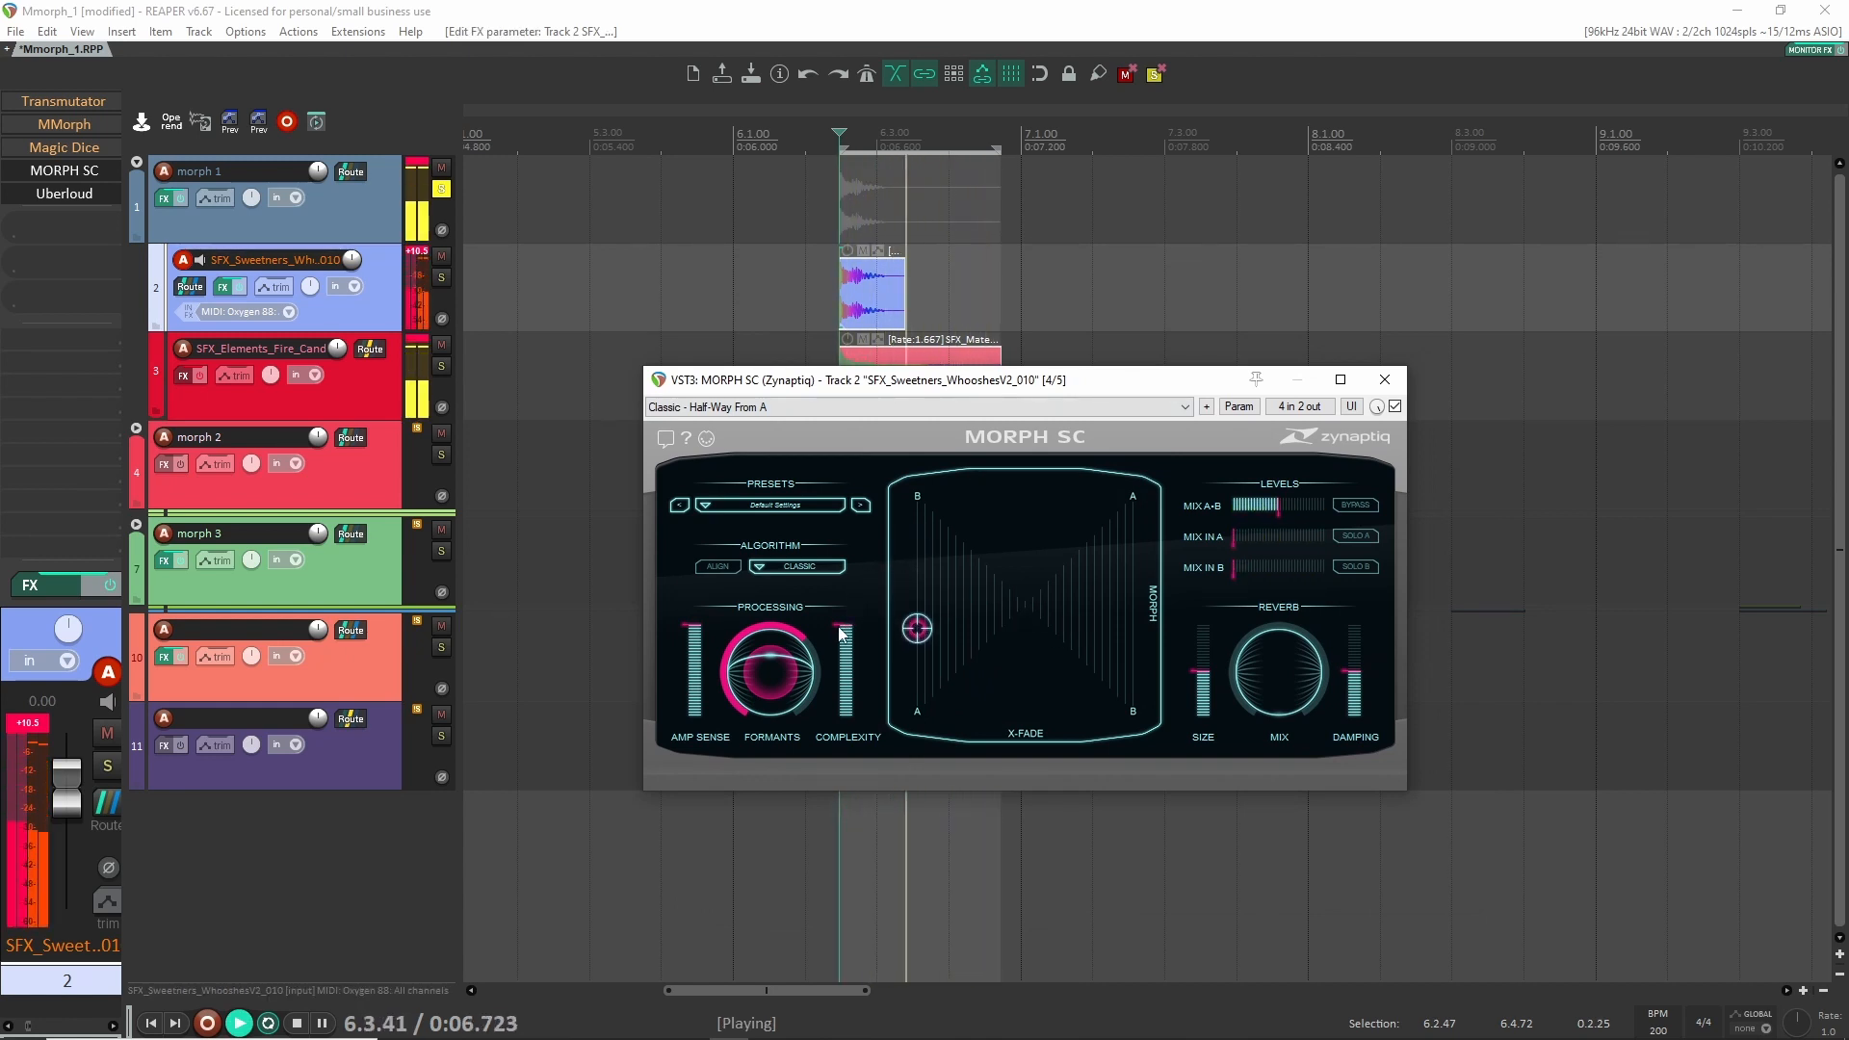
pyautogui.press('space')
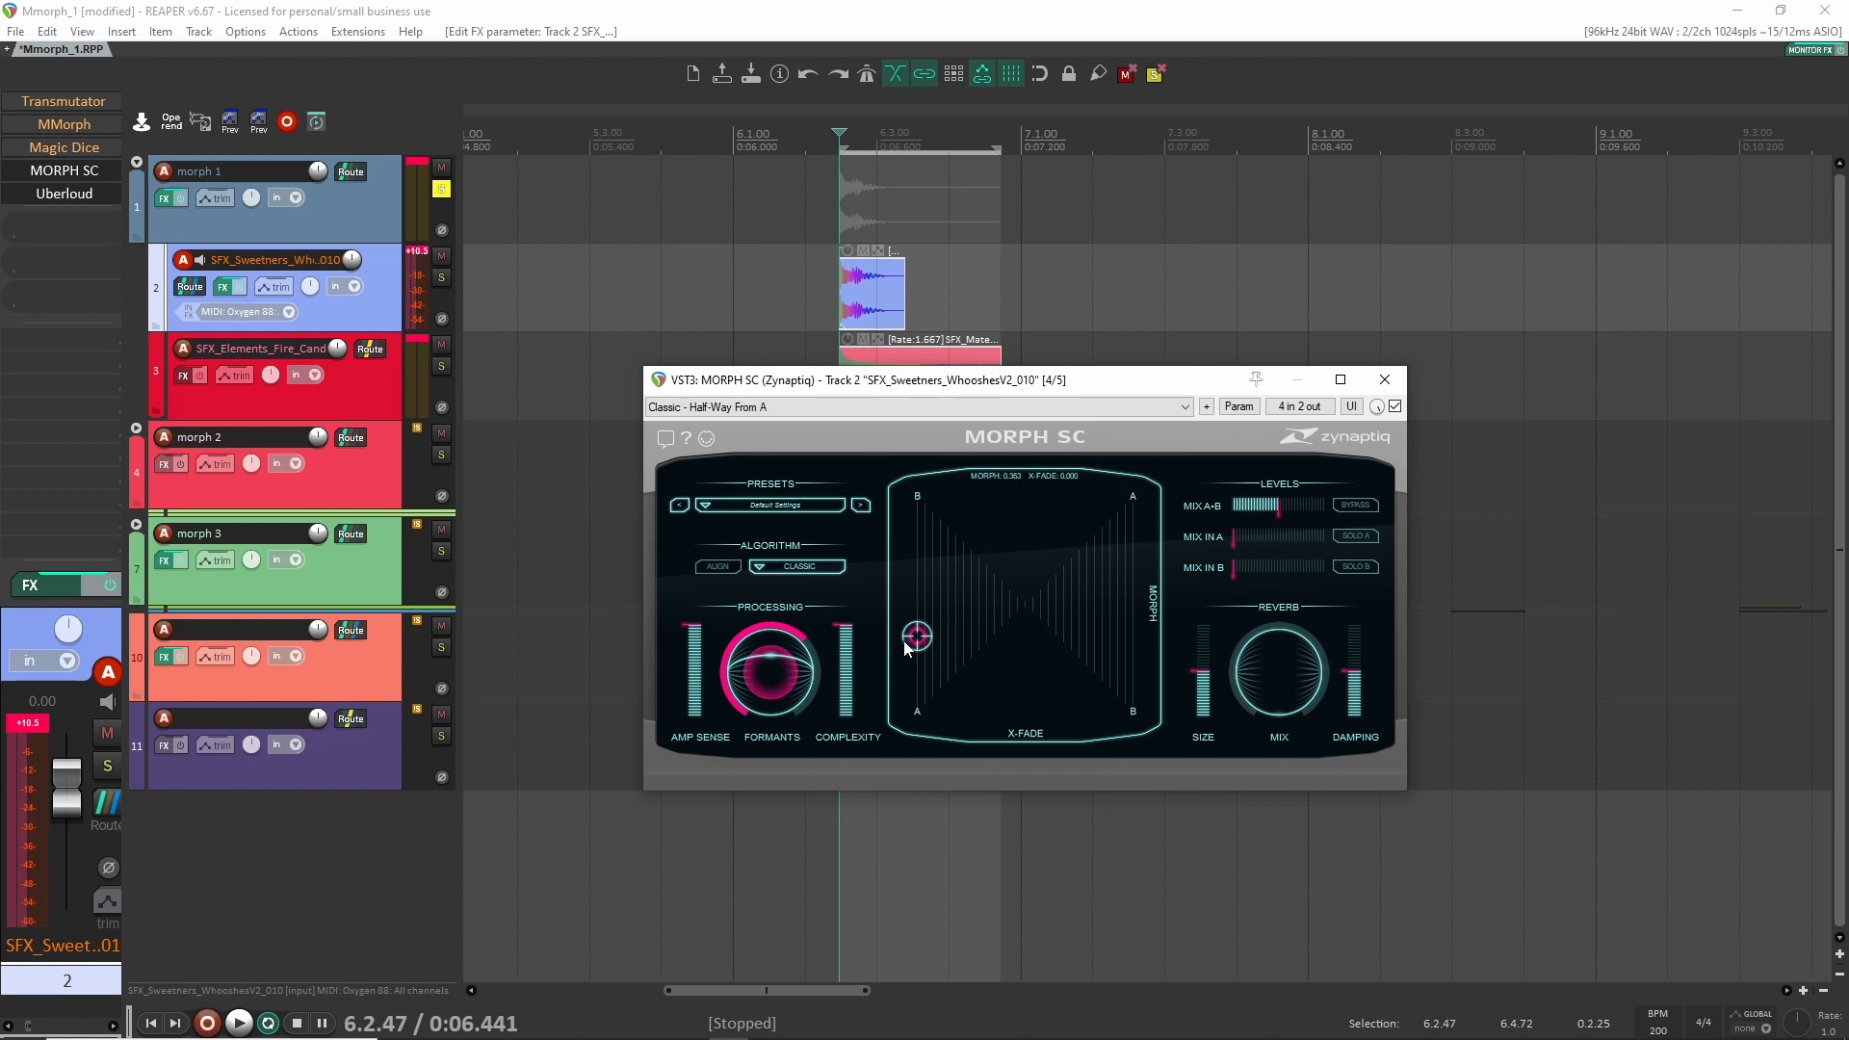
pyautogui.press('space')
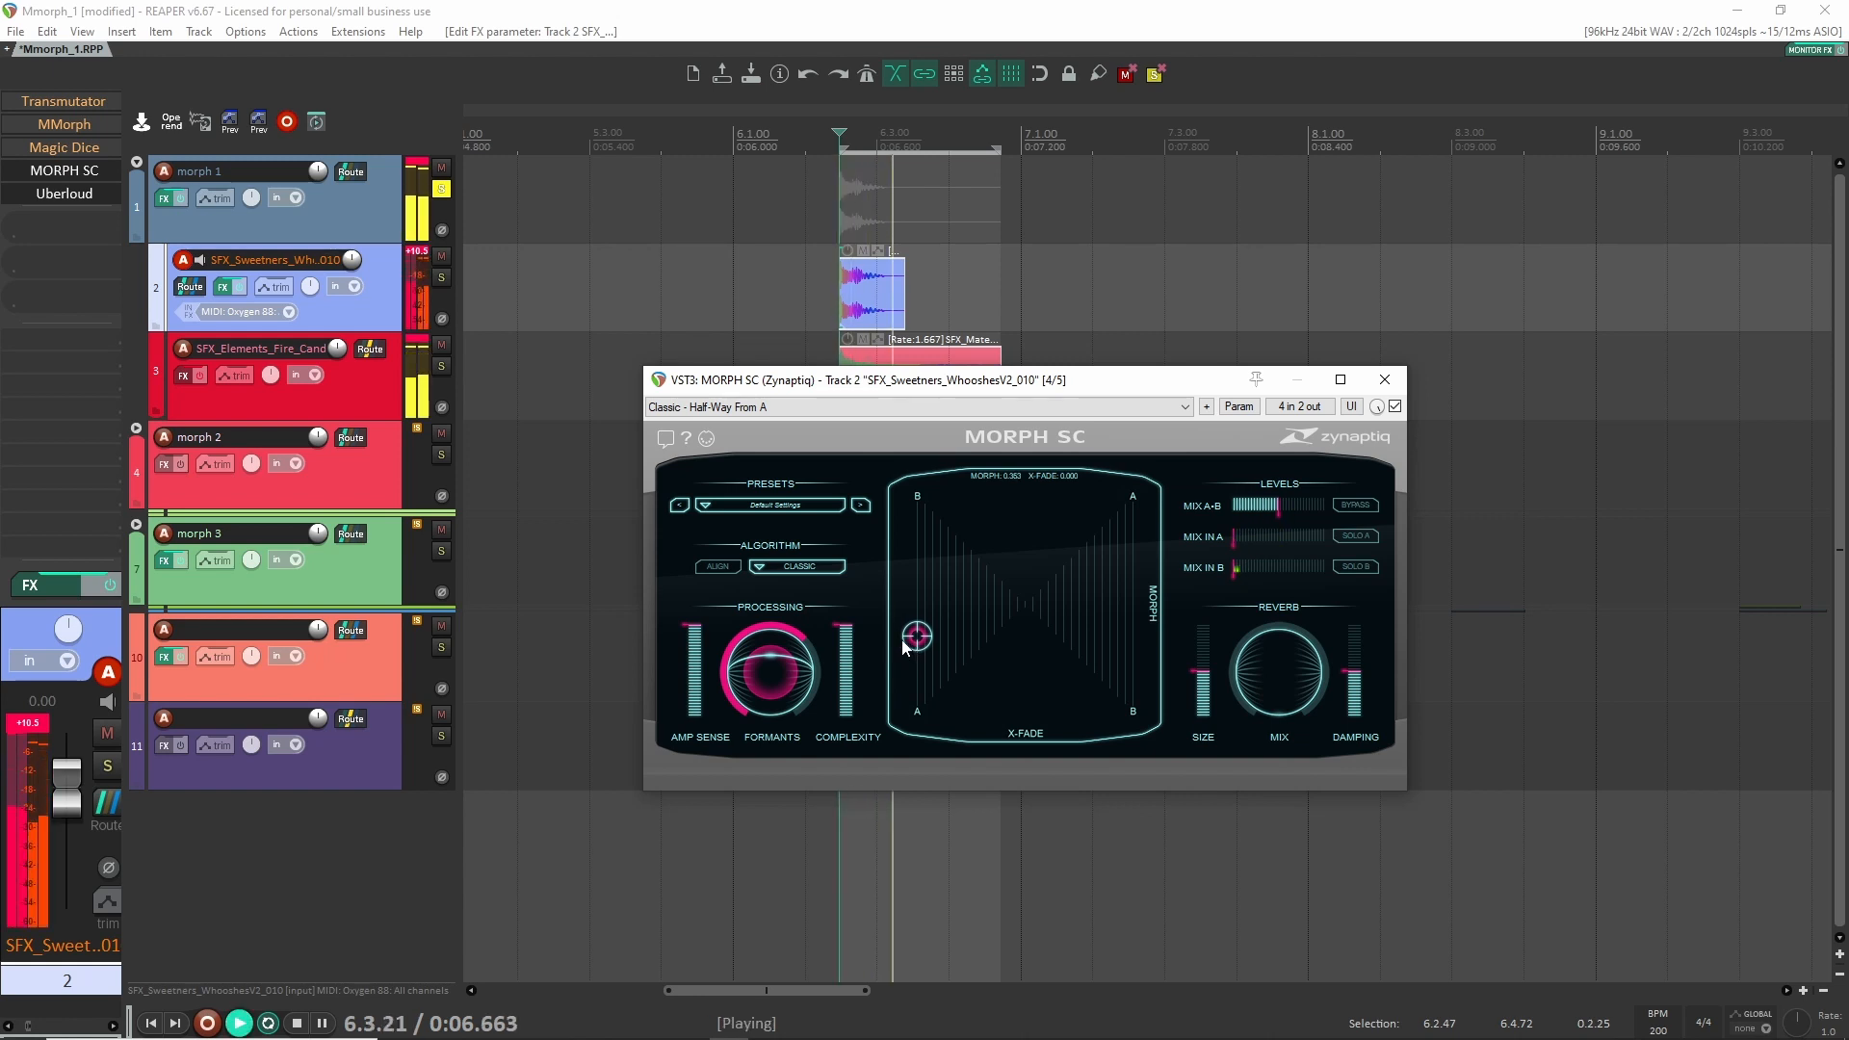
pyautogui.moveTo(905, 647); pyautogui.dragTo(917, 634)
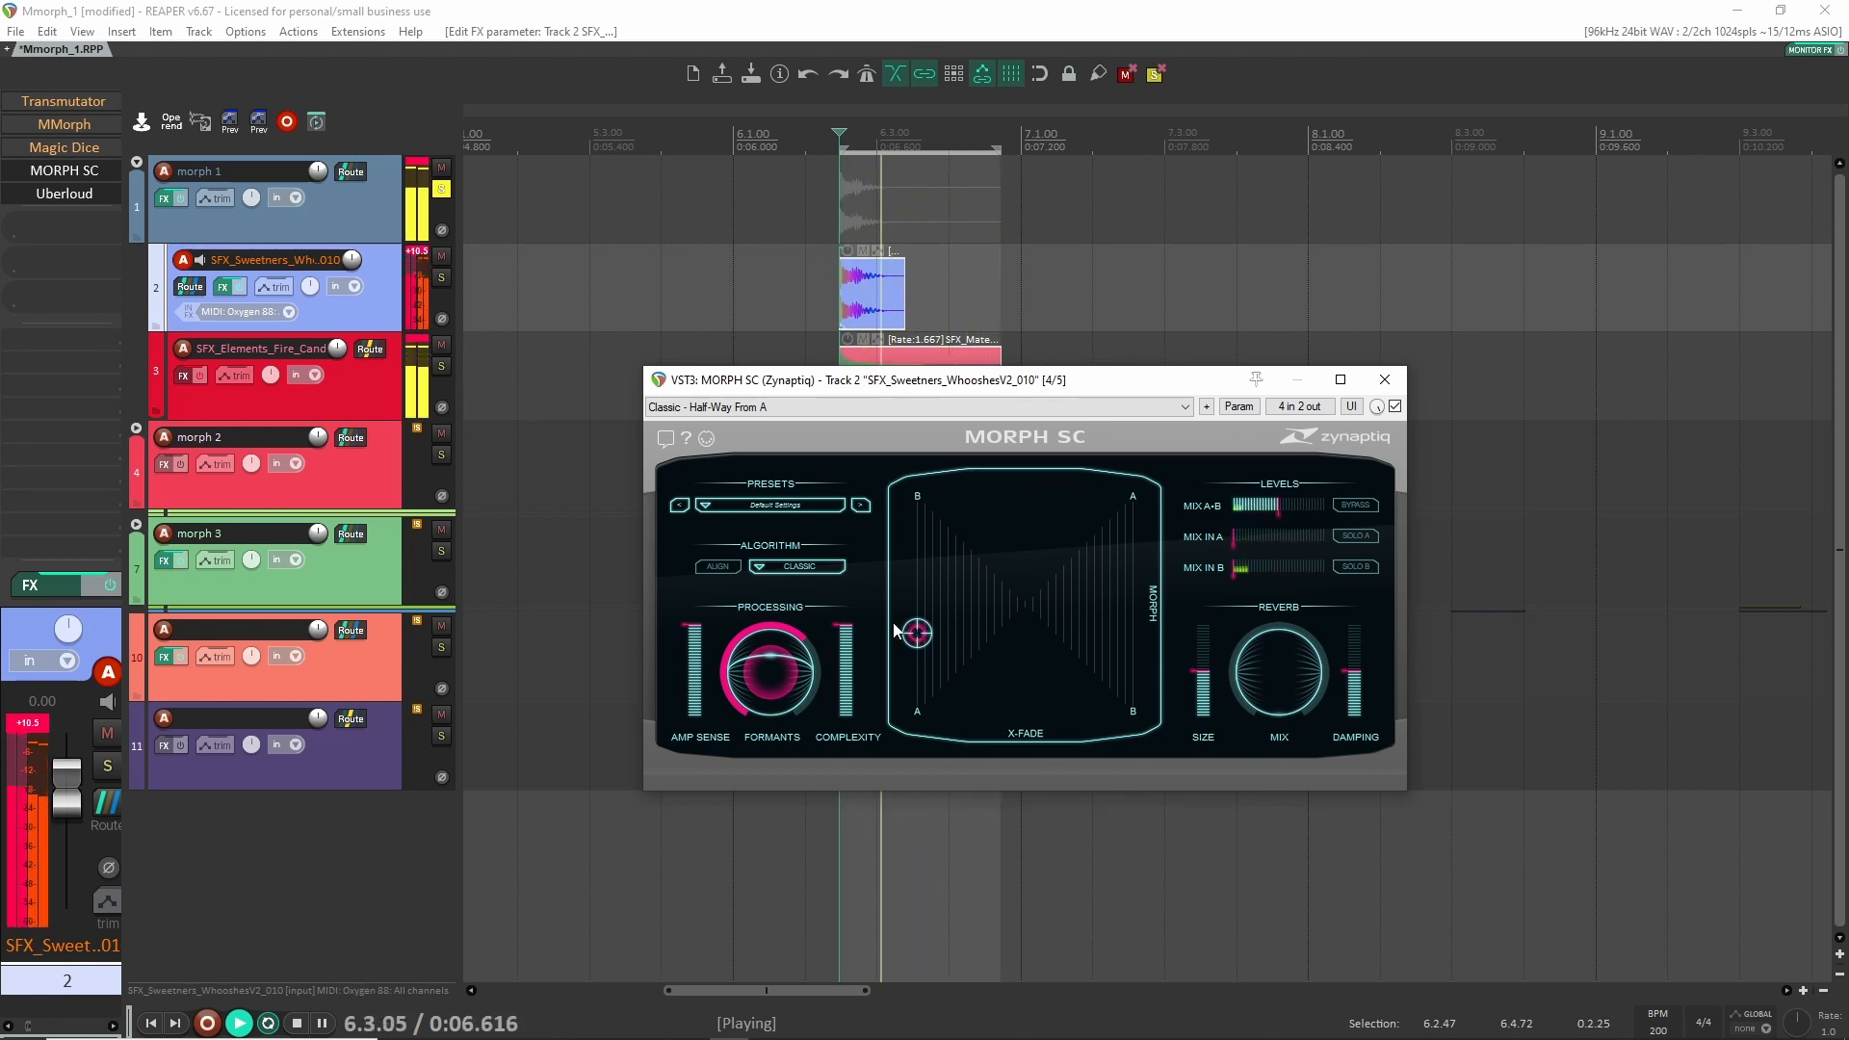
pyautogui.press('space')
pyautogui.press('space')
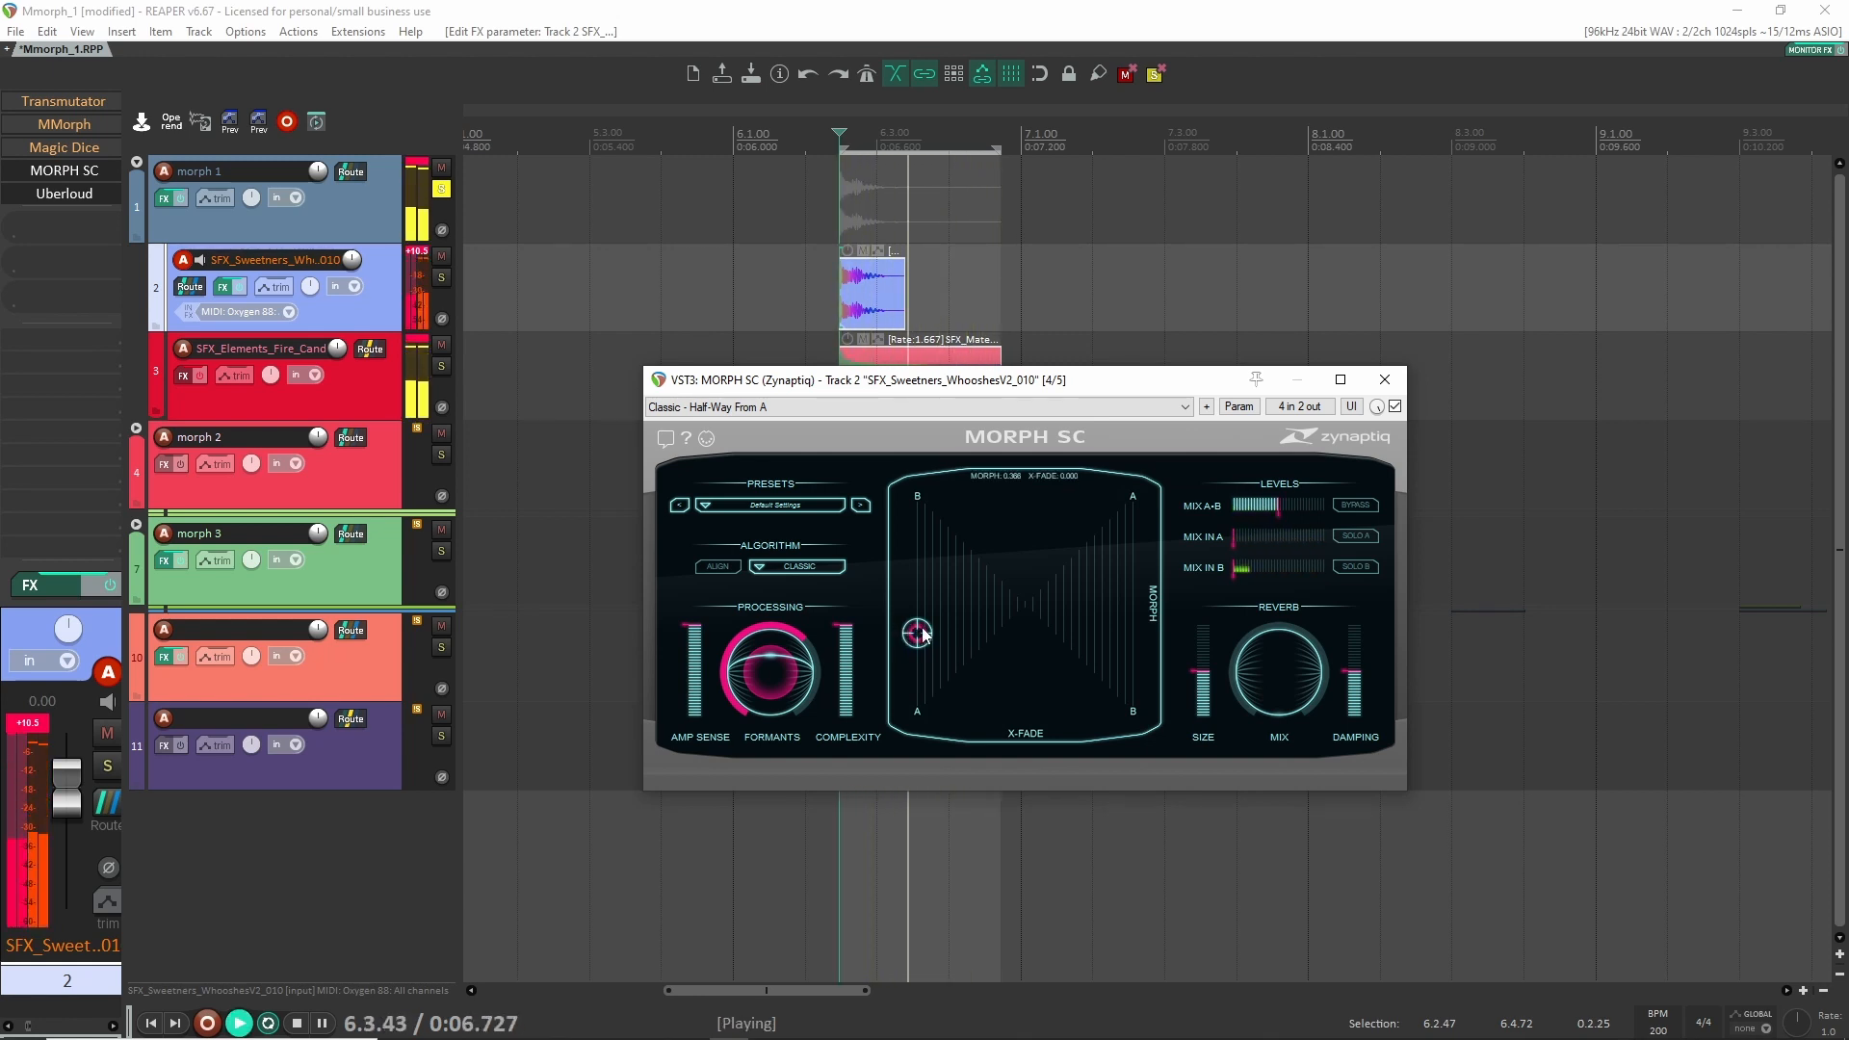
# Move MORPH SC's morph point to the opposite X-Fade extreme and adjust the Formants during playback.
pyautogui.moveTo(927, 631); pyautogui.dragTo(1192, 636)
pyautogui.moveTo(770, 657)
pyautogui.moveTo(770, 657); pyautogui.dragTo(806, 500)
pyautogui.press('space')
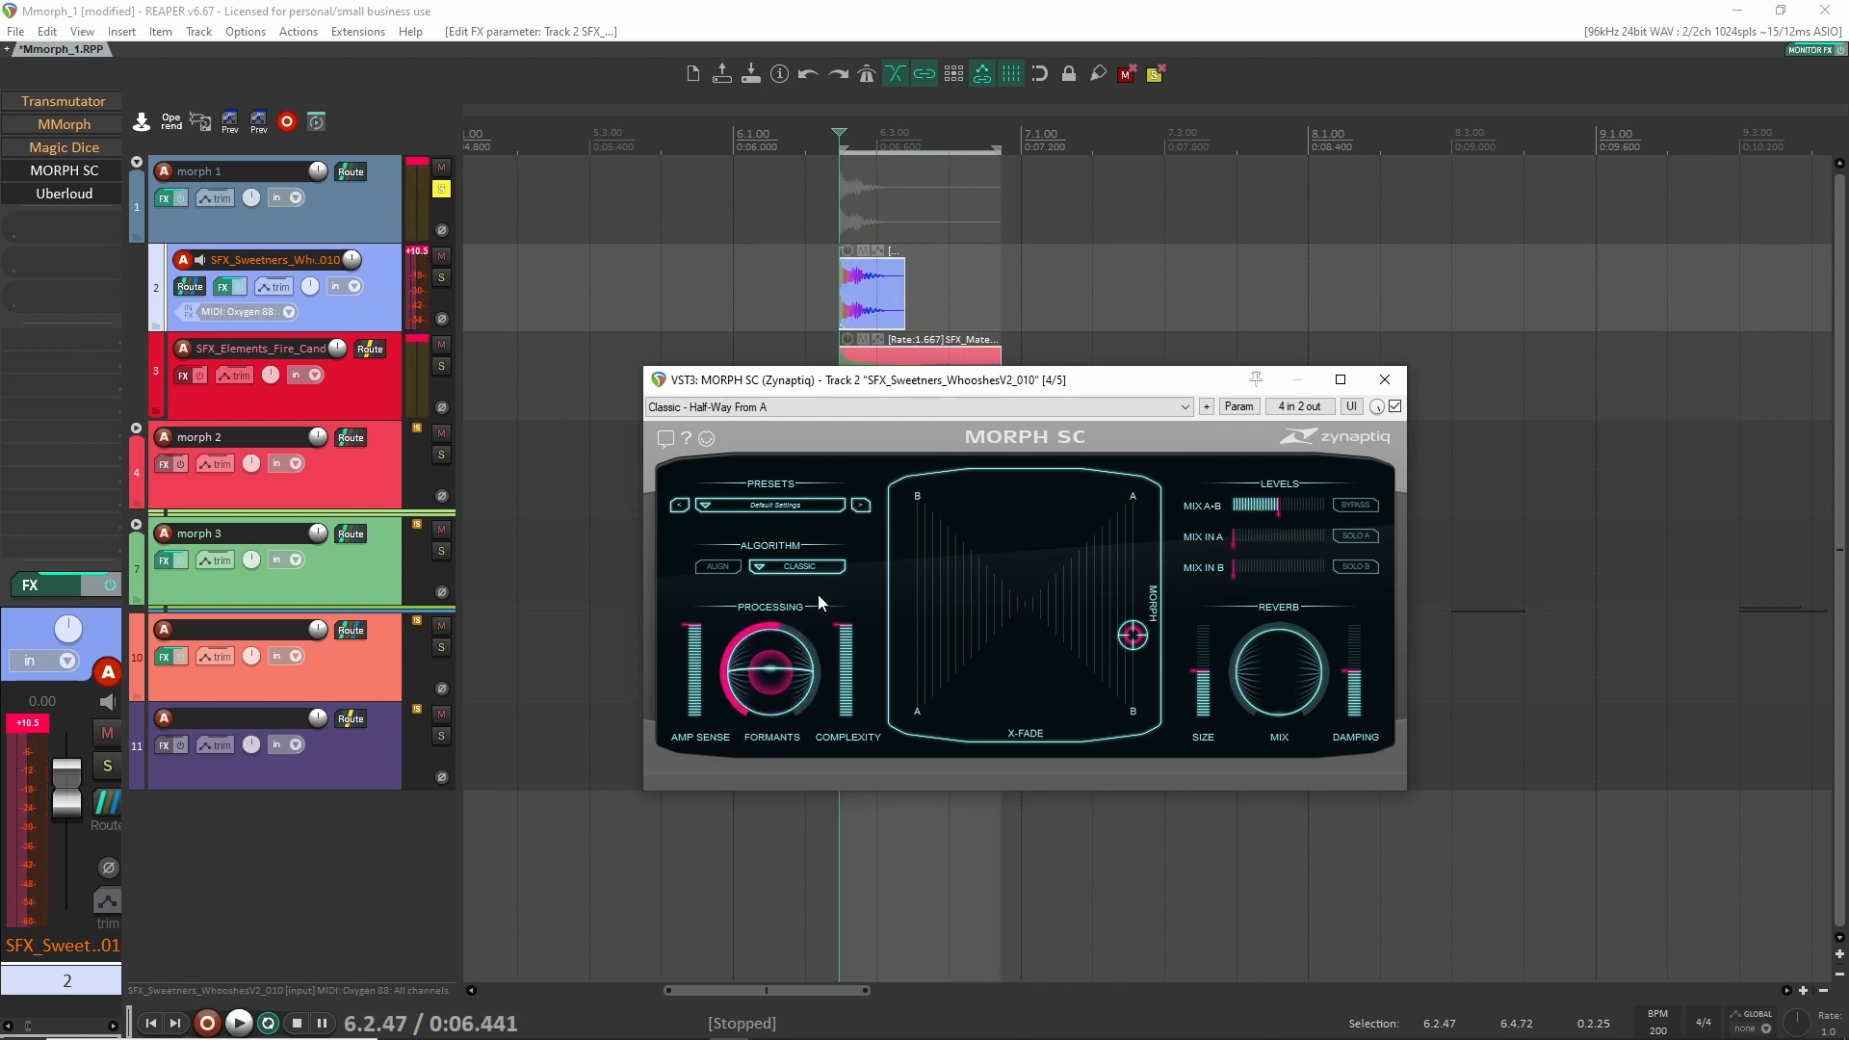
# Compare MORPH SC's Interweave and Tight algorithms on the impacts.
pyautogui.click(796, 567)
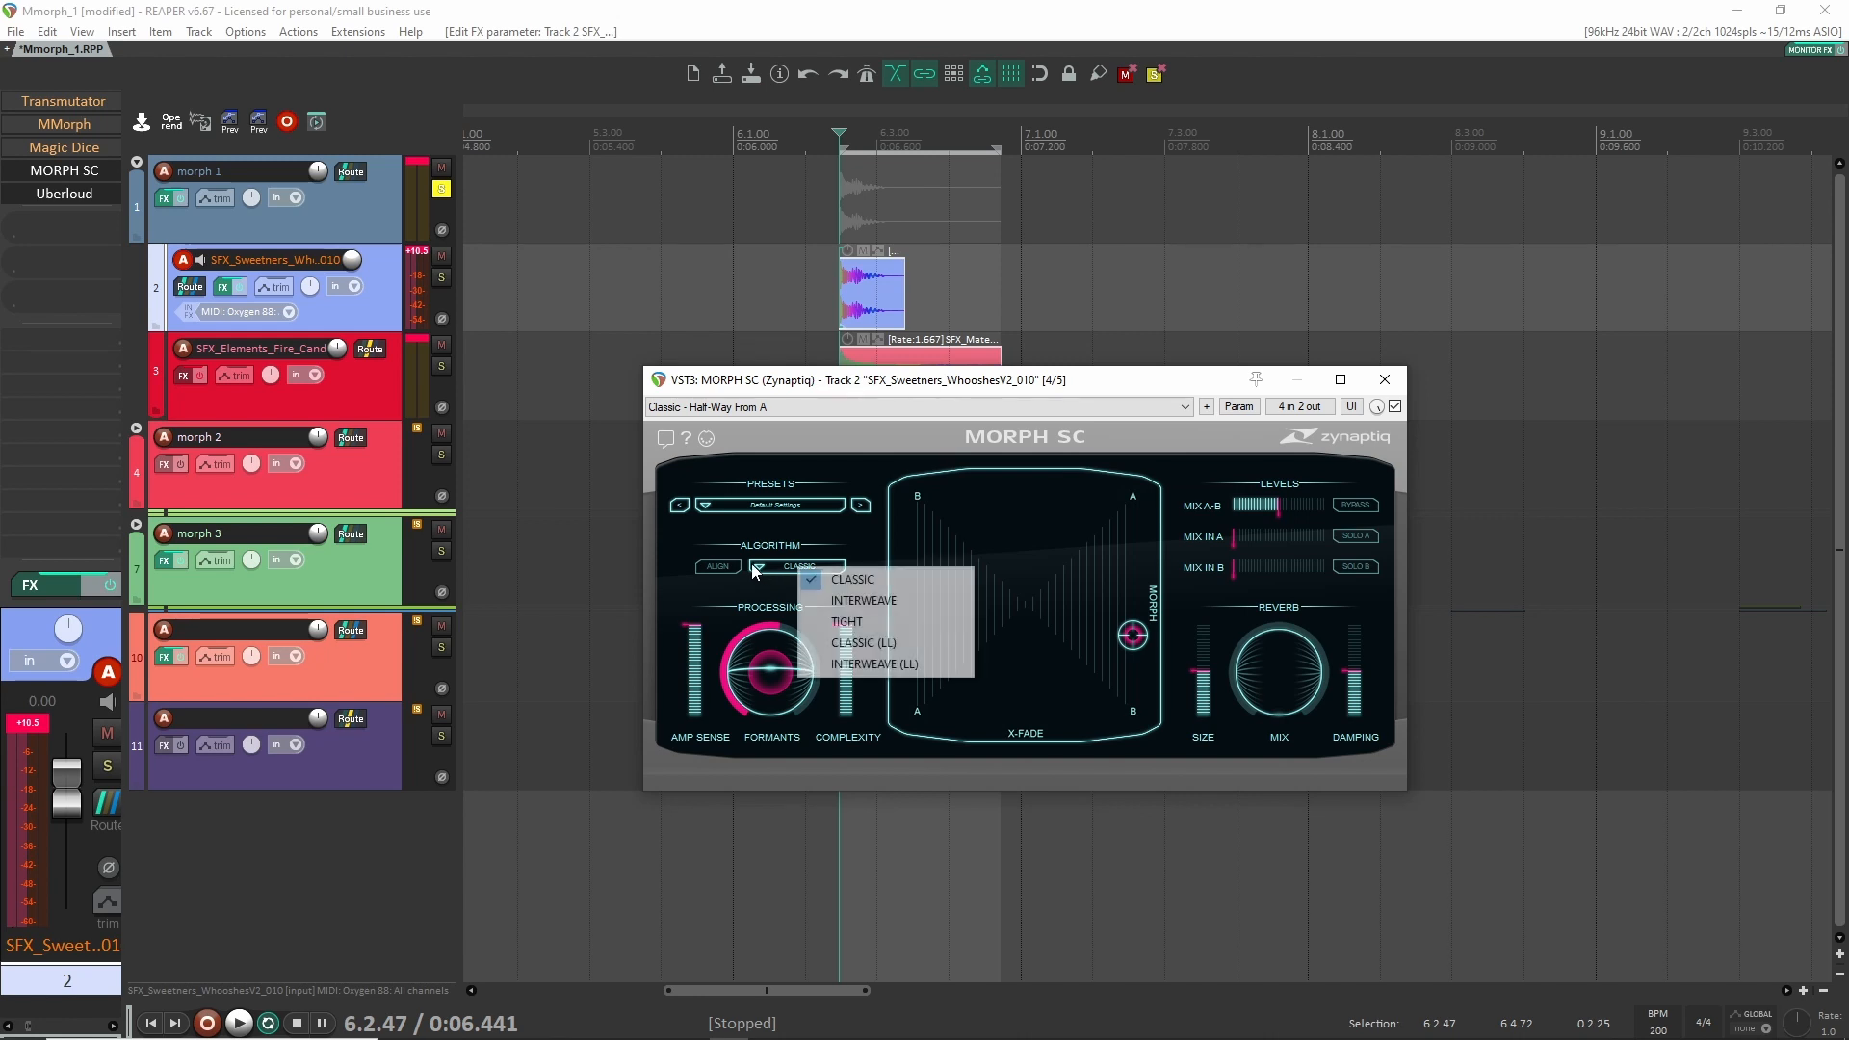
pyautogui.click(847, 599)
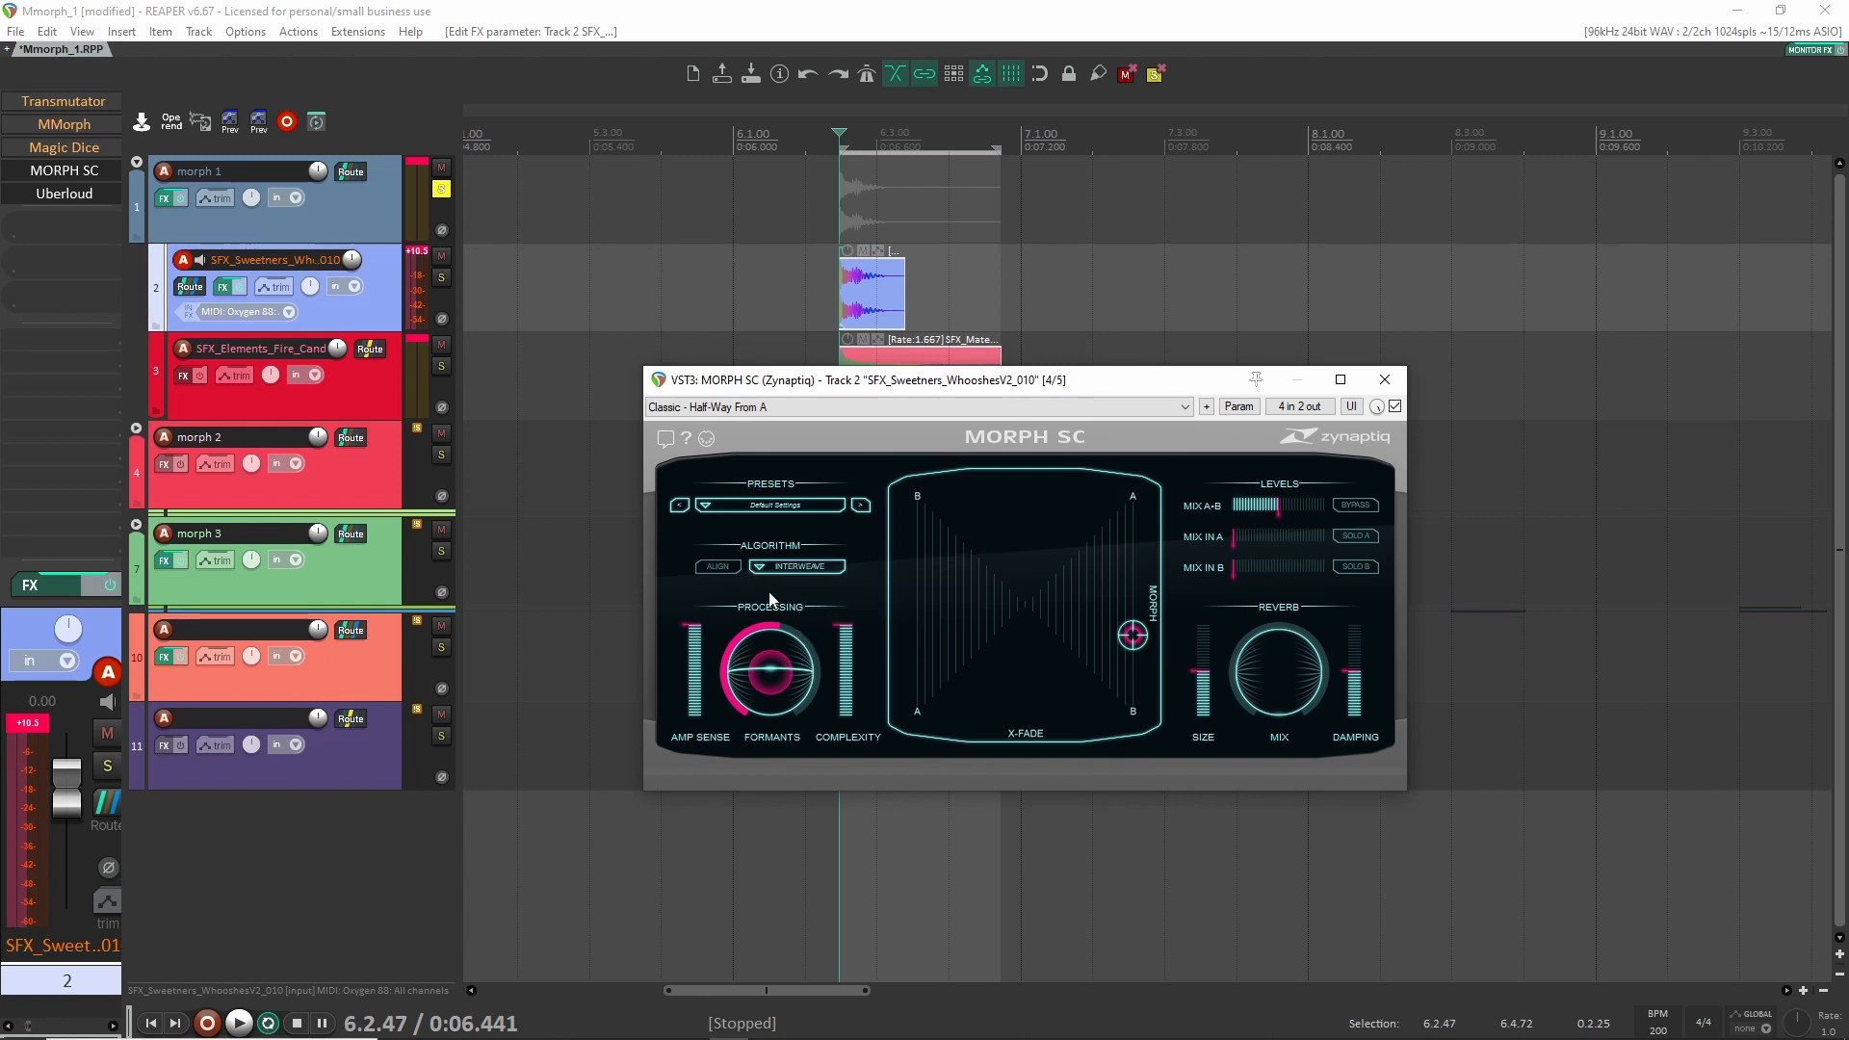
pyautogui.click(765, 568)
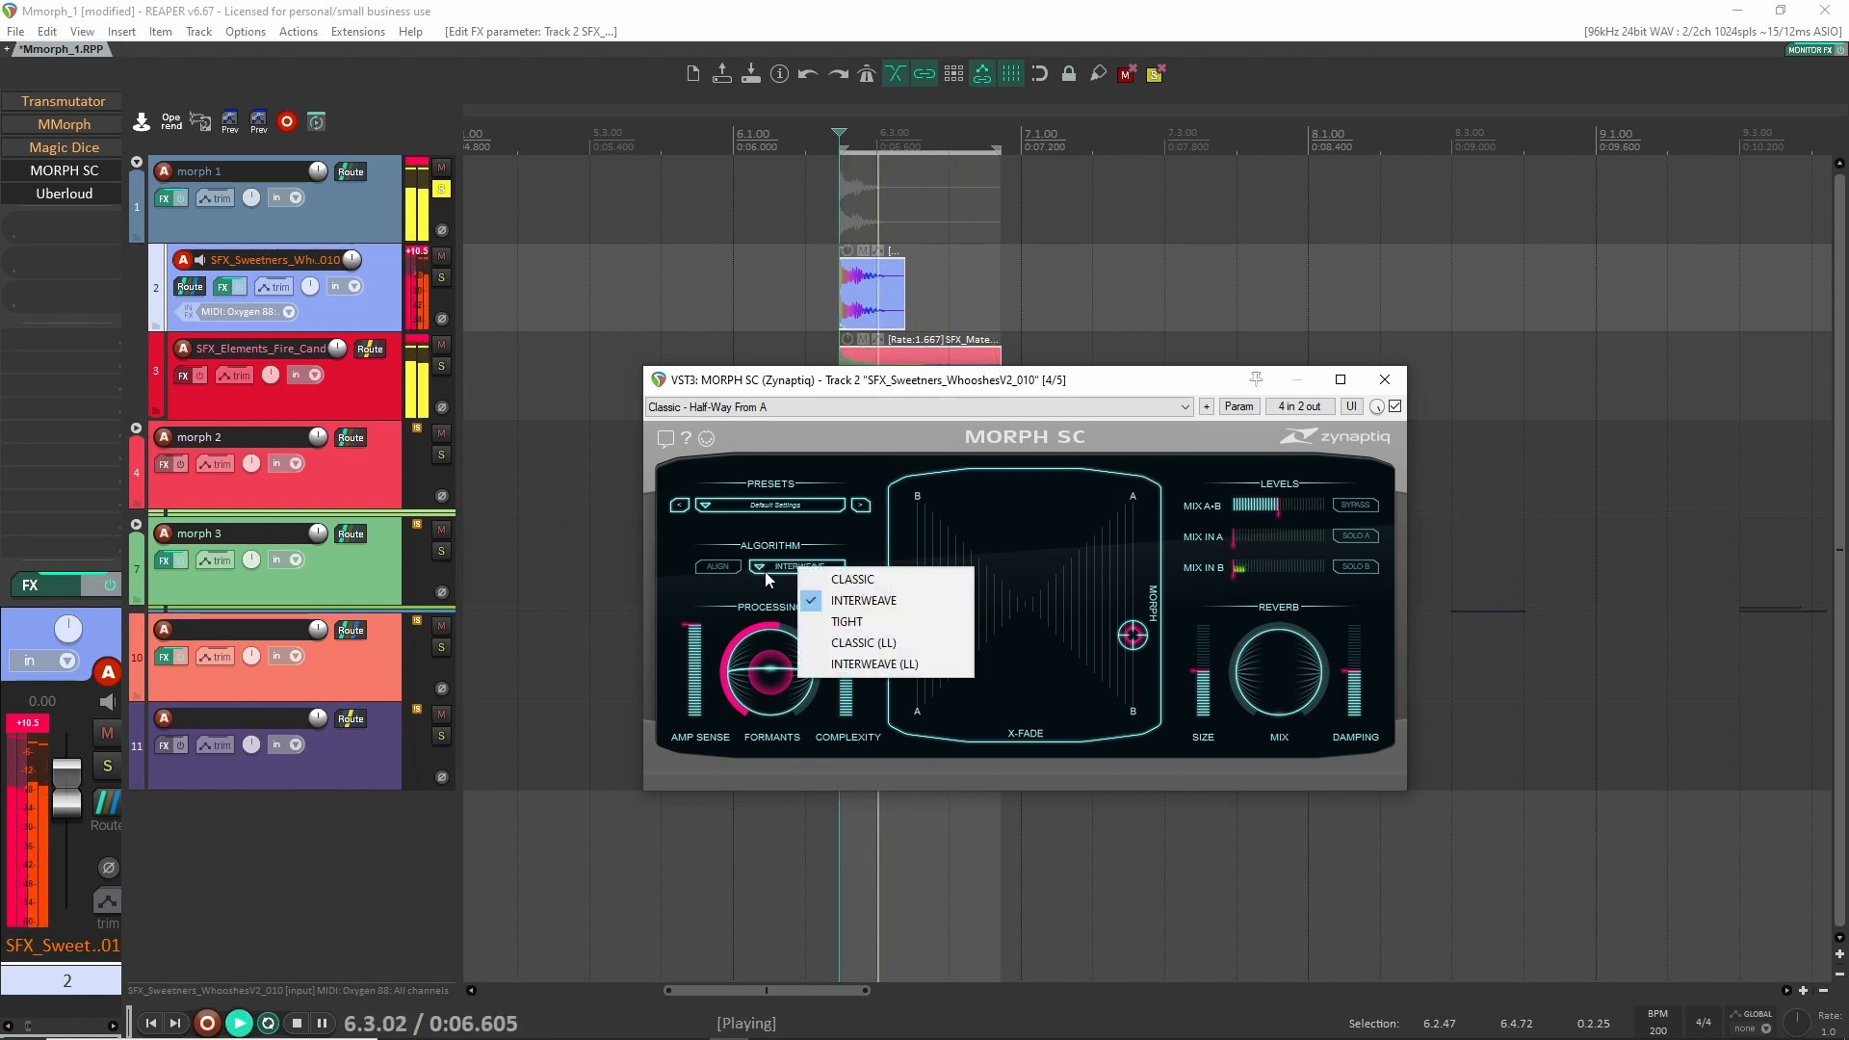
pyautogui.click(851, 624)
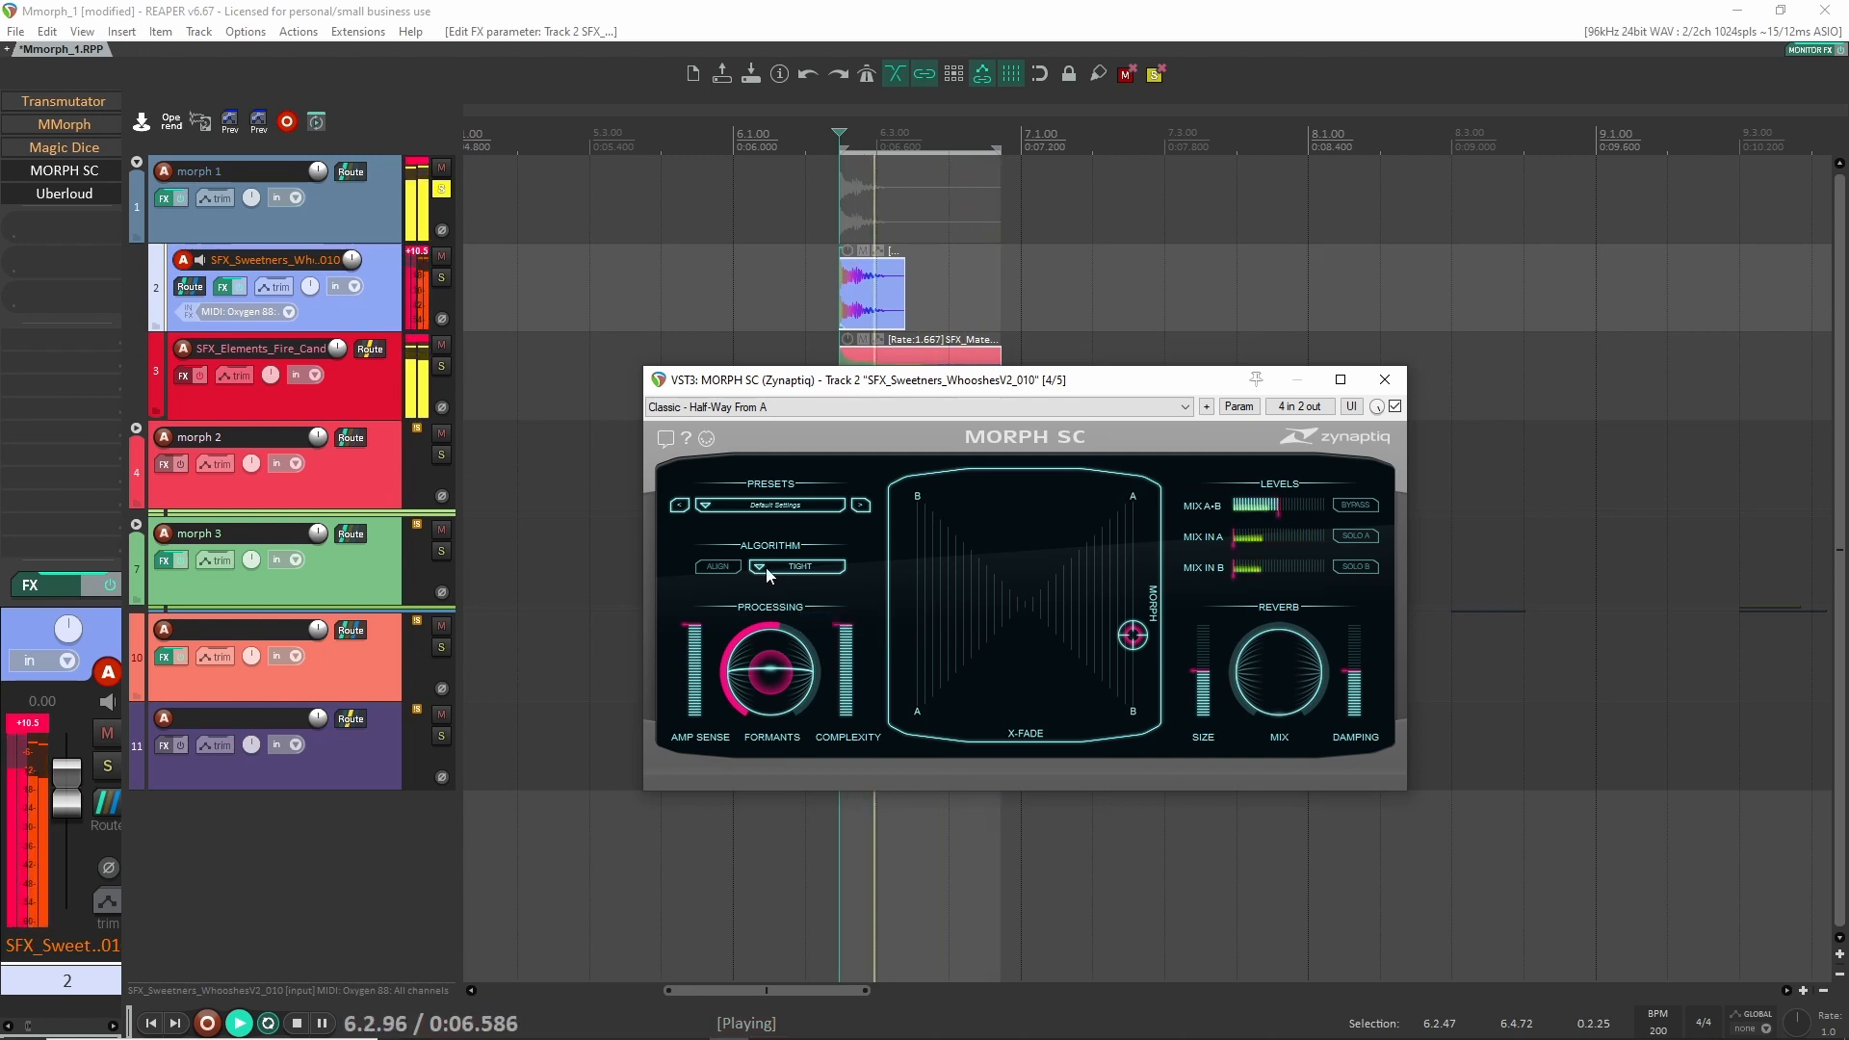
pyautogui.press('space')
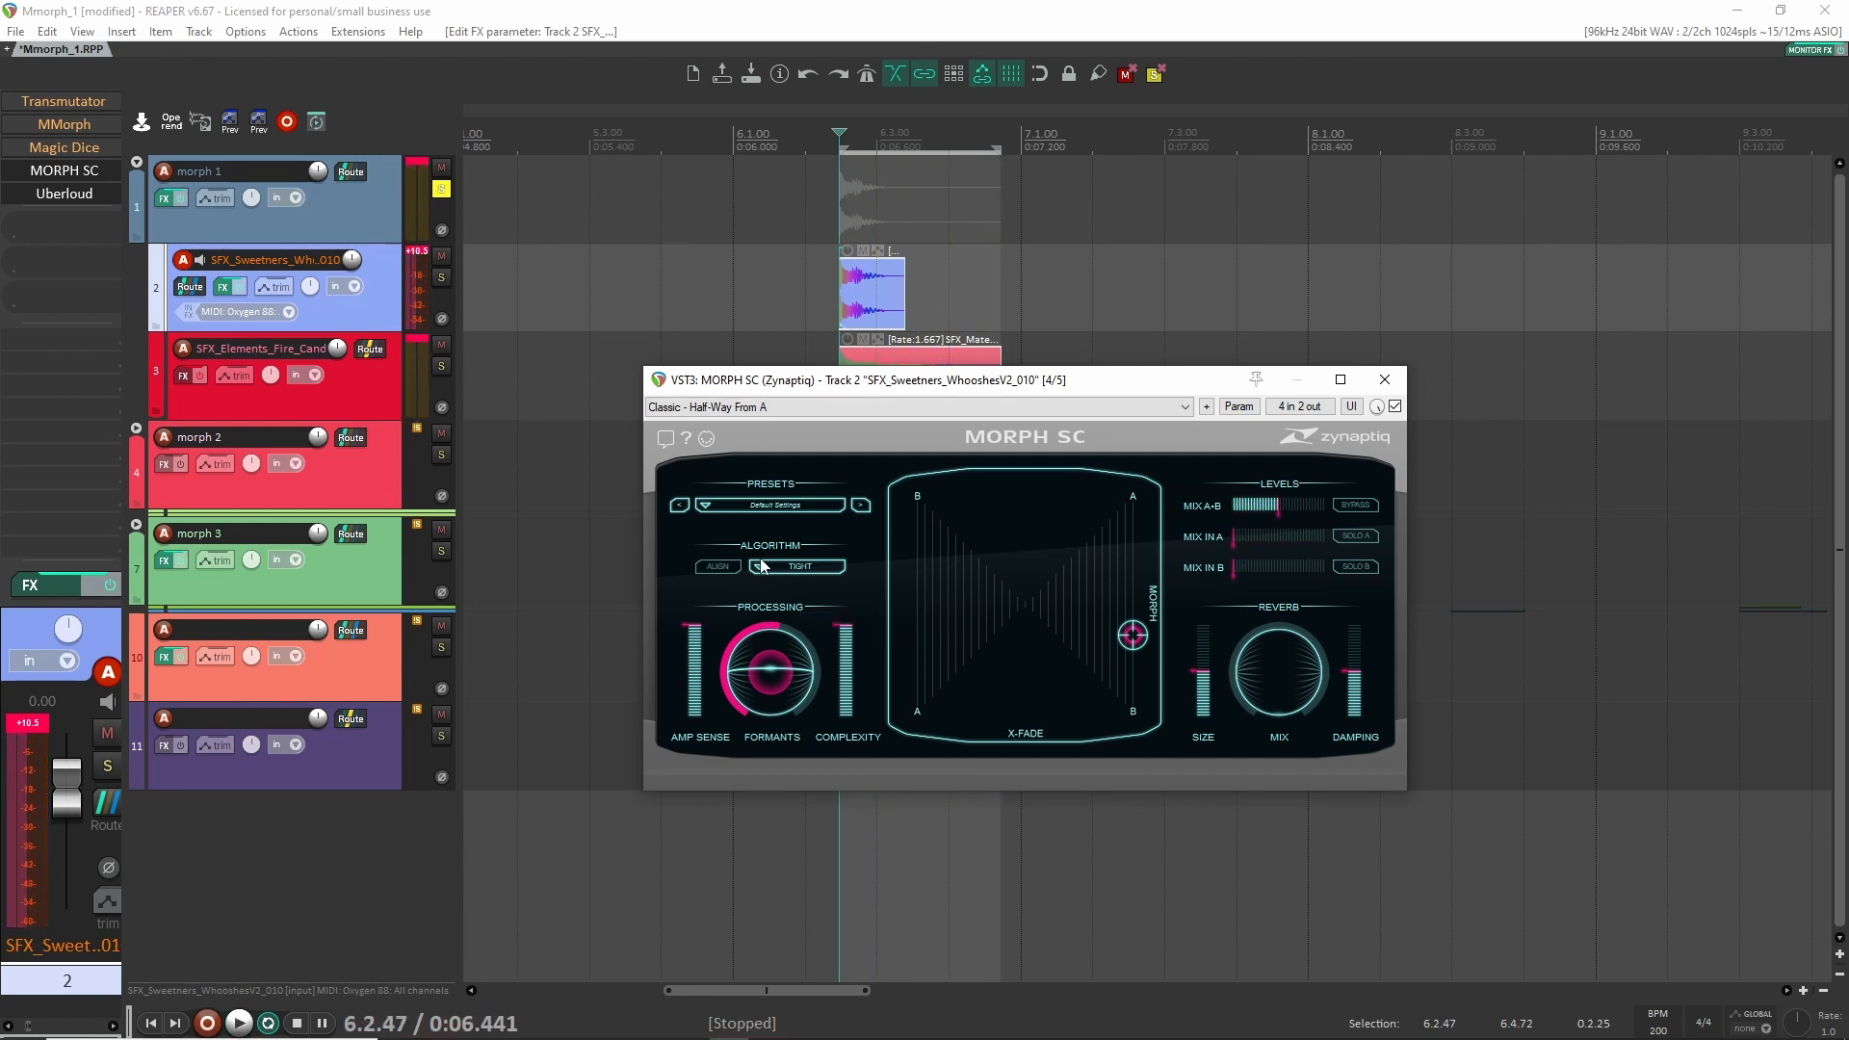
# Return MORPH SC's morph point to the minimum X-Fade during playback and choose the Classic (LL) algorithm.
pyautogui.press('space')
pyautogui.moveTo(1132, 633); pyautogui.dragTo(788, 604)
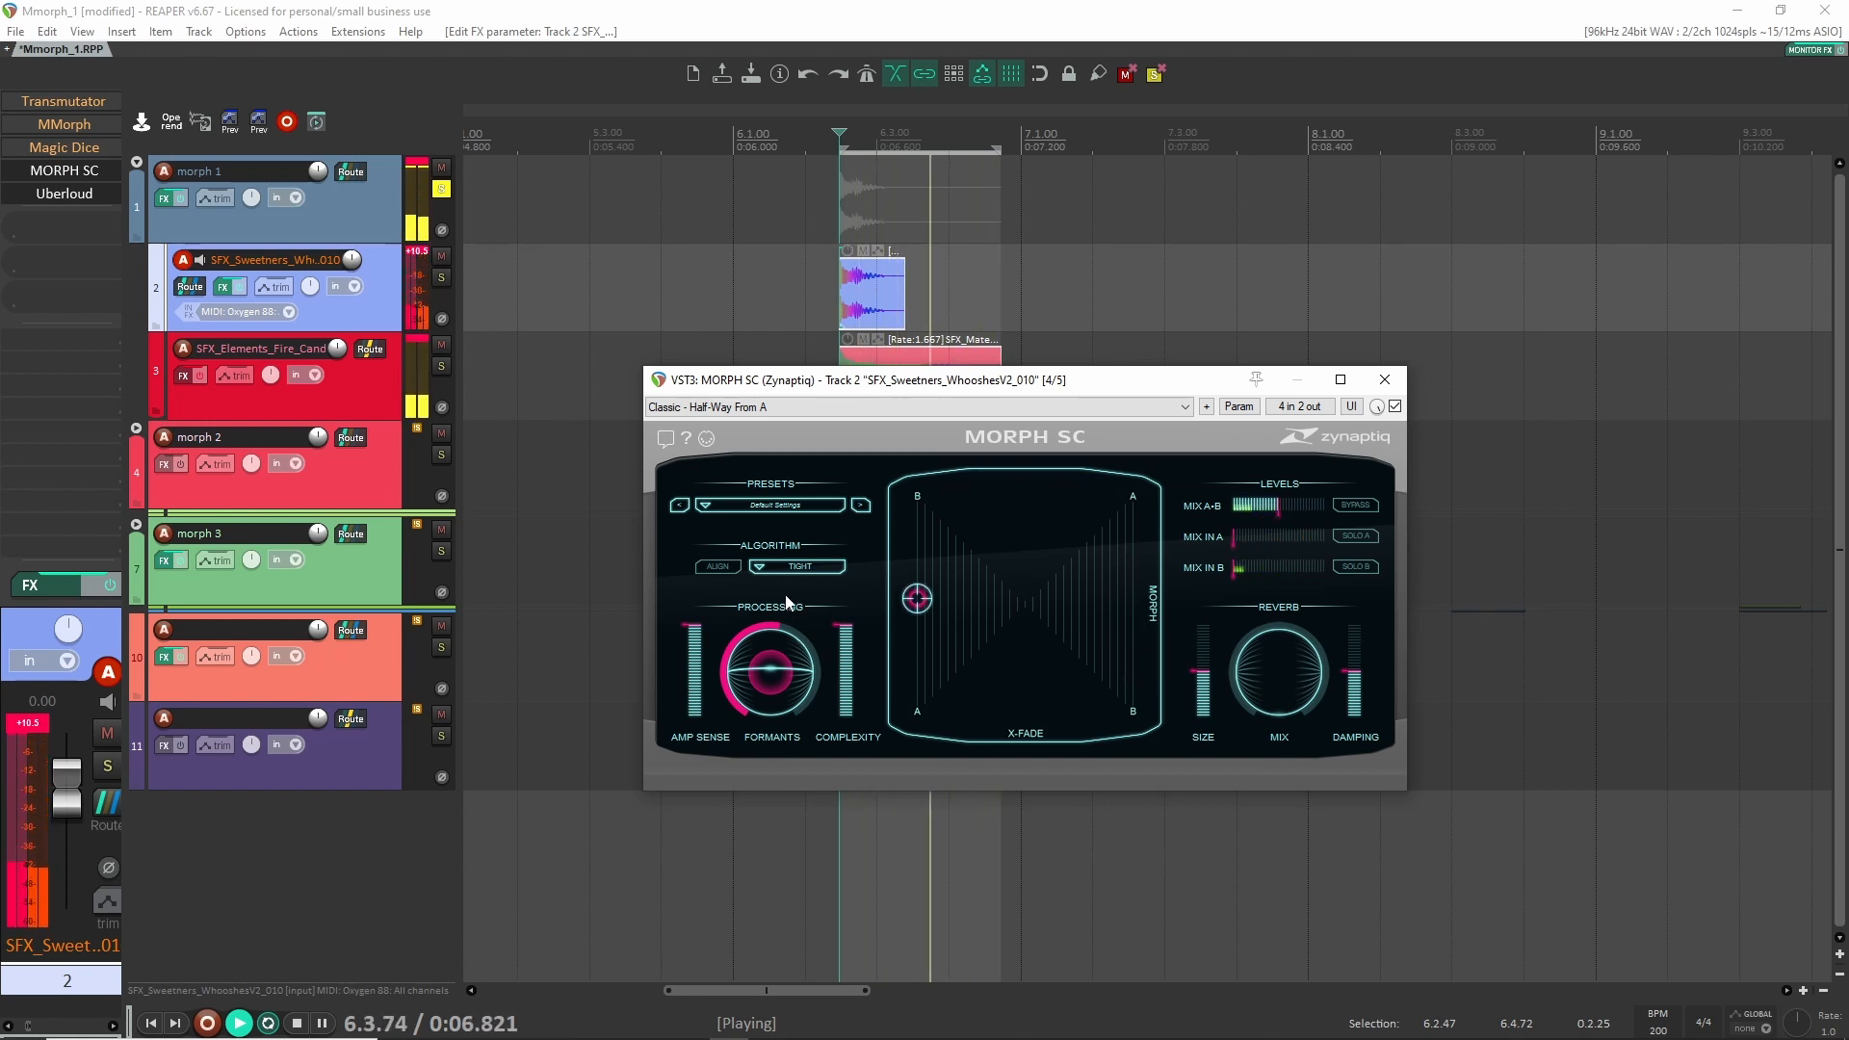
pyautogui.click(798, 567)
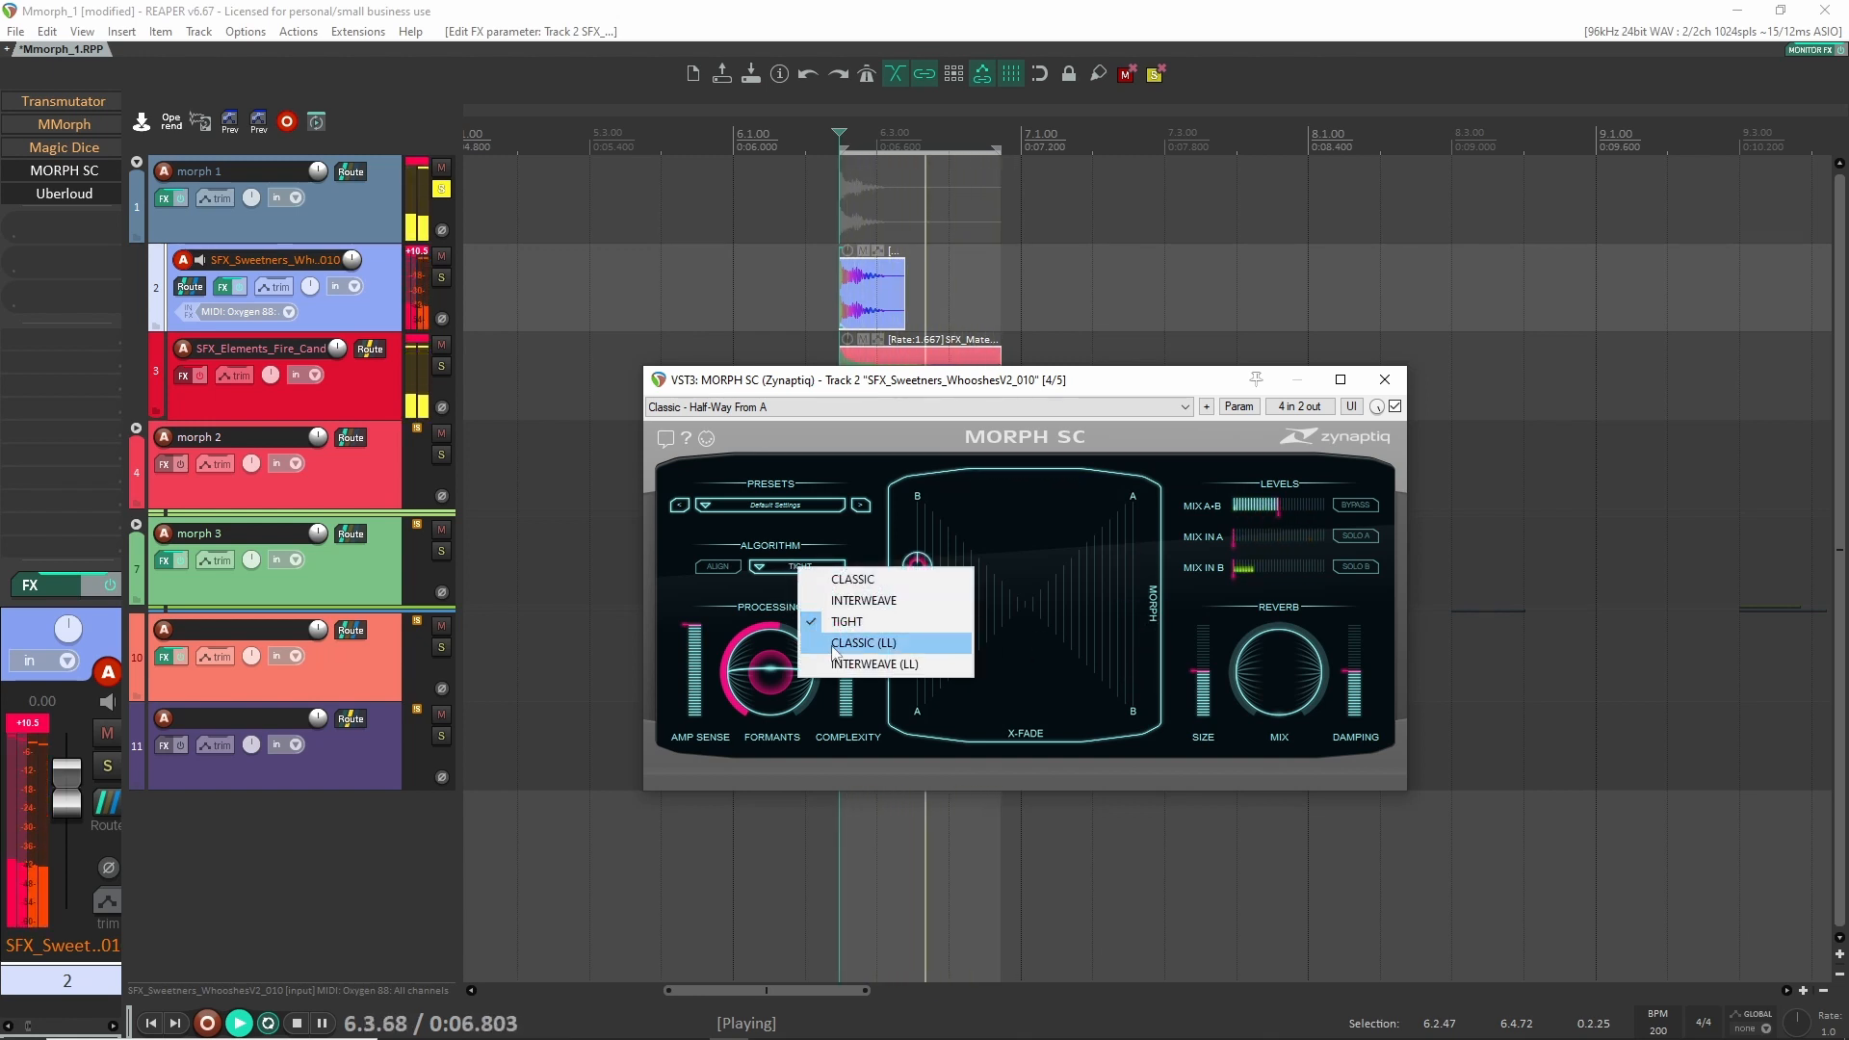
pyautogui.click(832, 646)
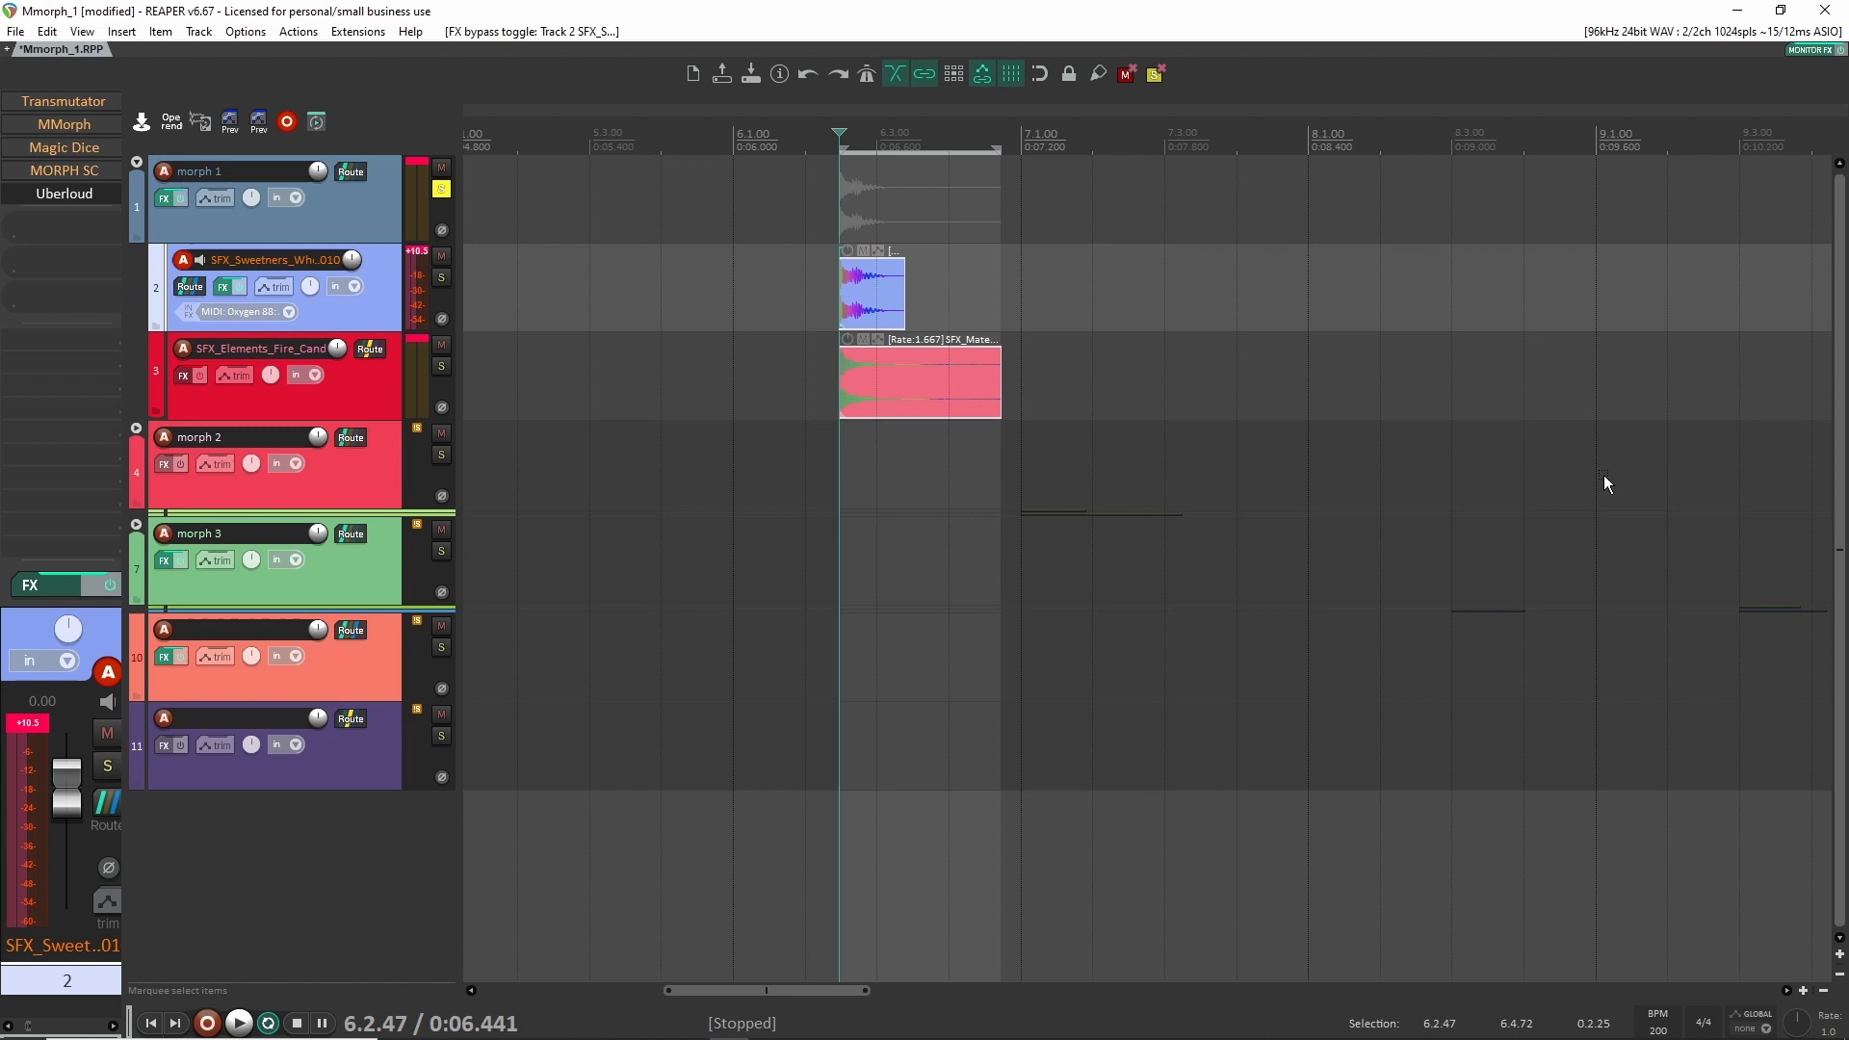
# Expand the morph 3 folder and move its gun and bass clips near 9.3 up to tracks 2 and 3.
pyautogui.hscroll(5, 1604, 483)
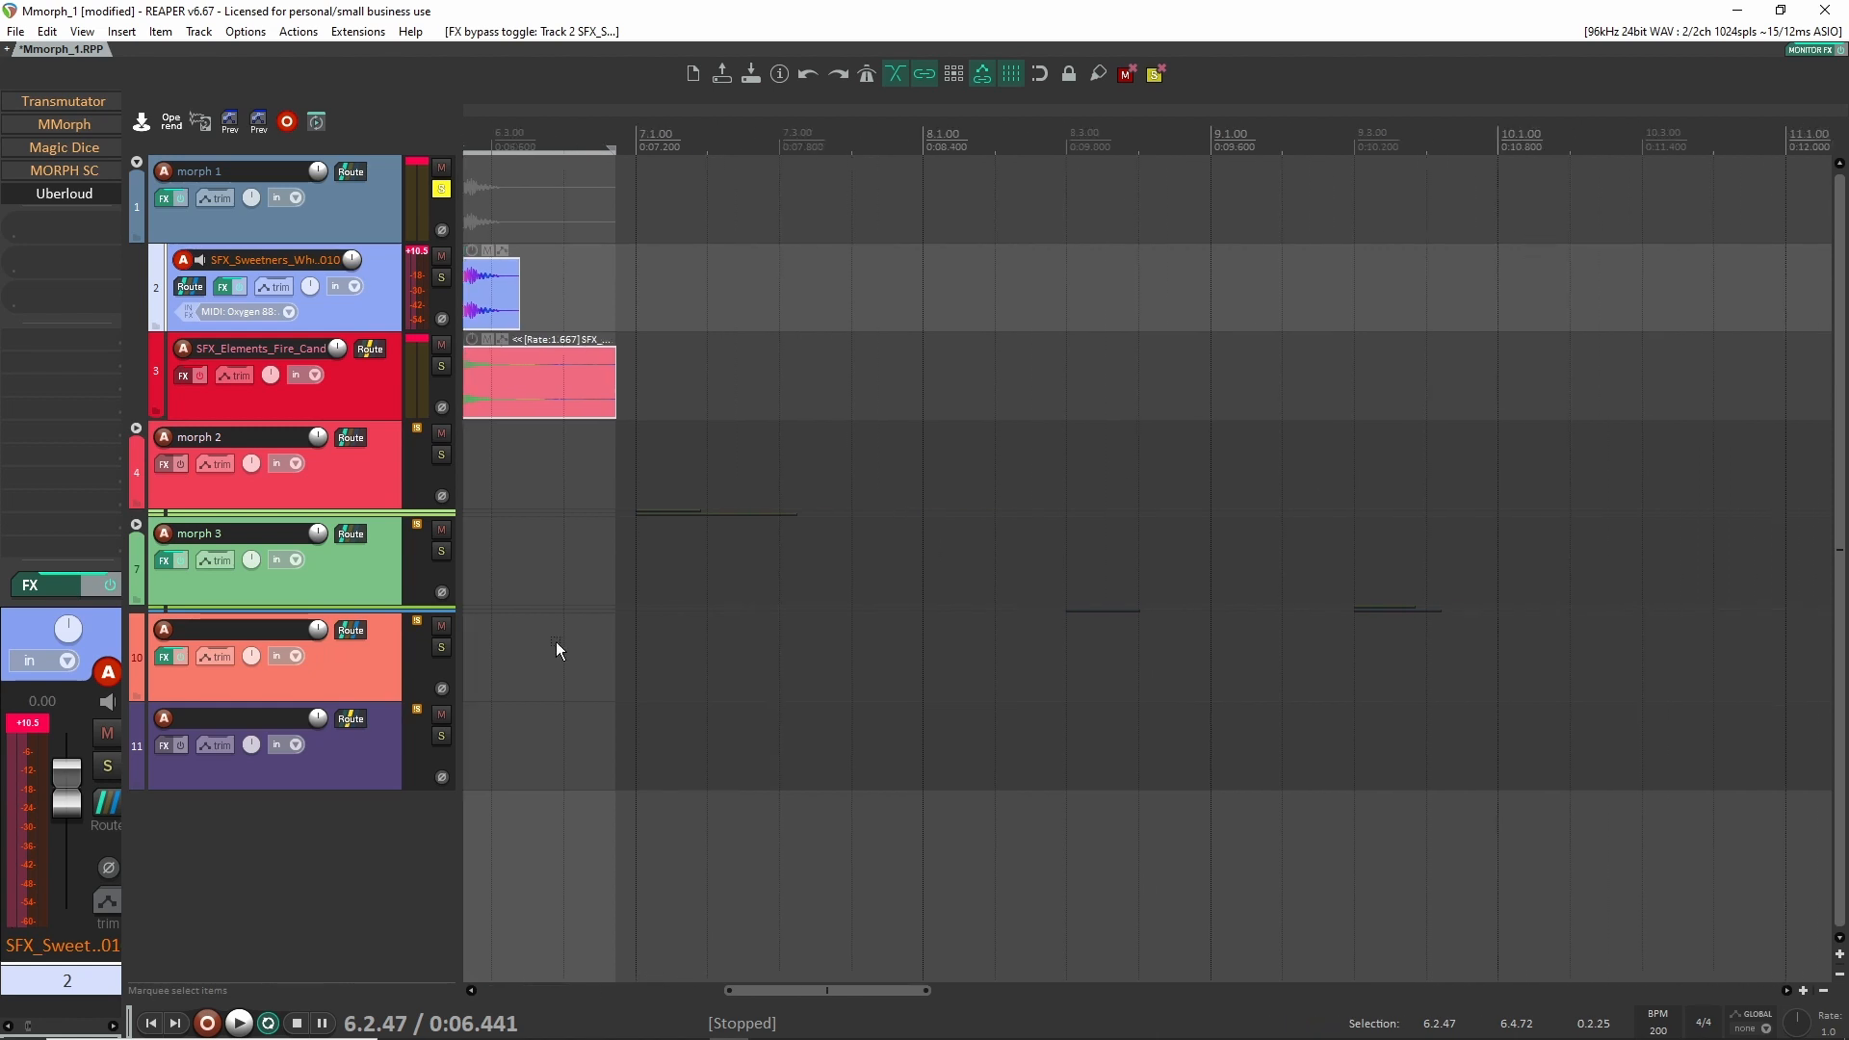
pyautogui.click(137, 526)
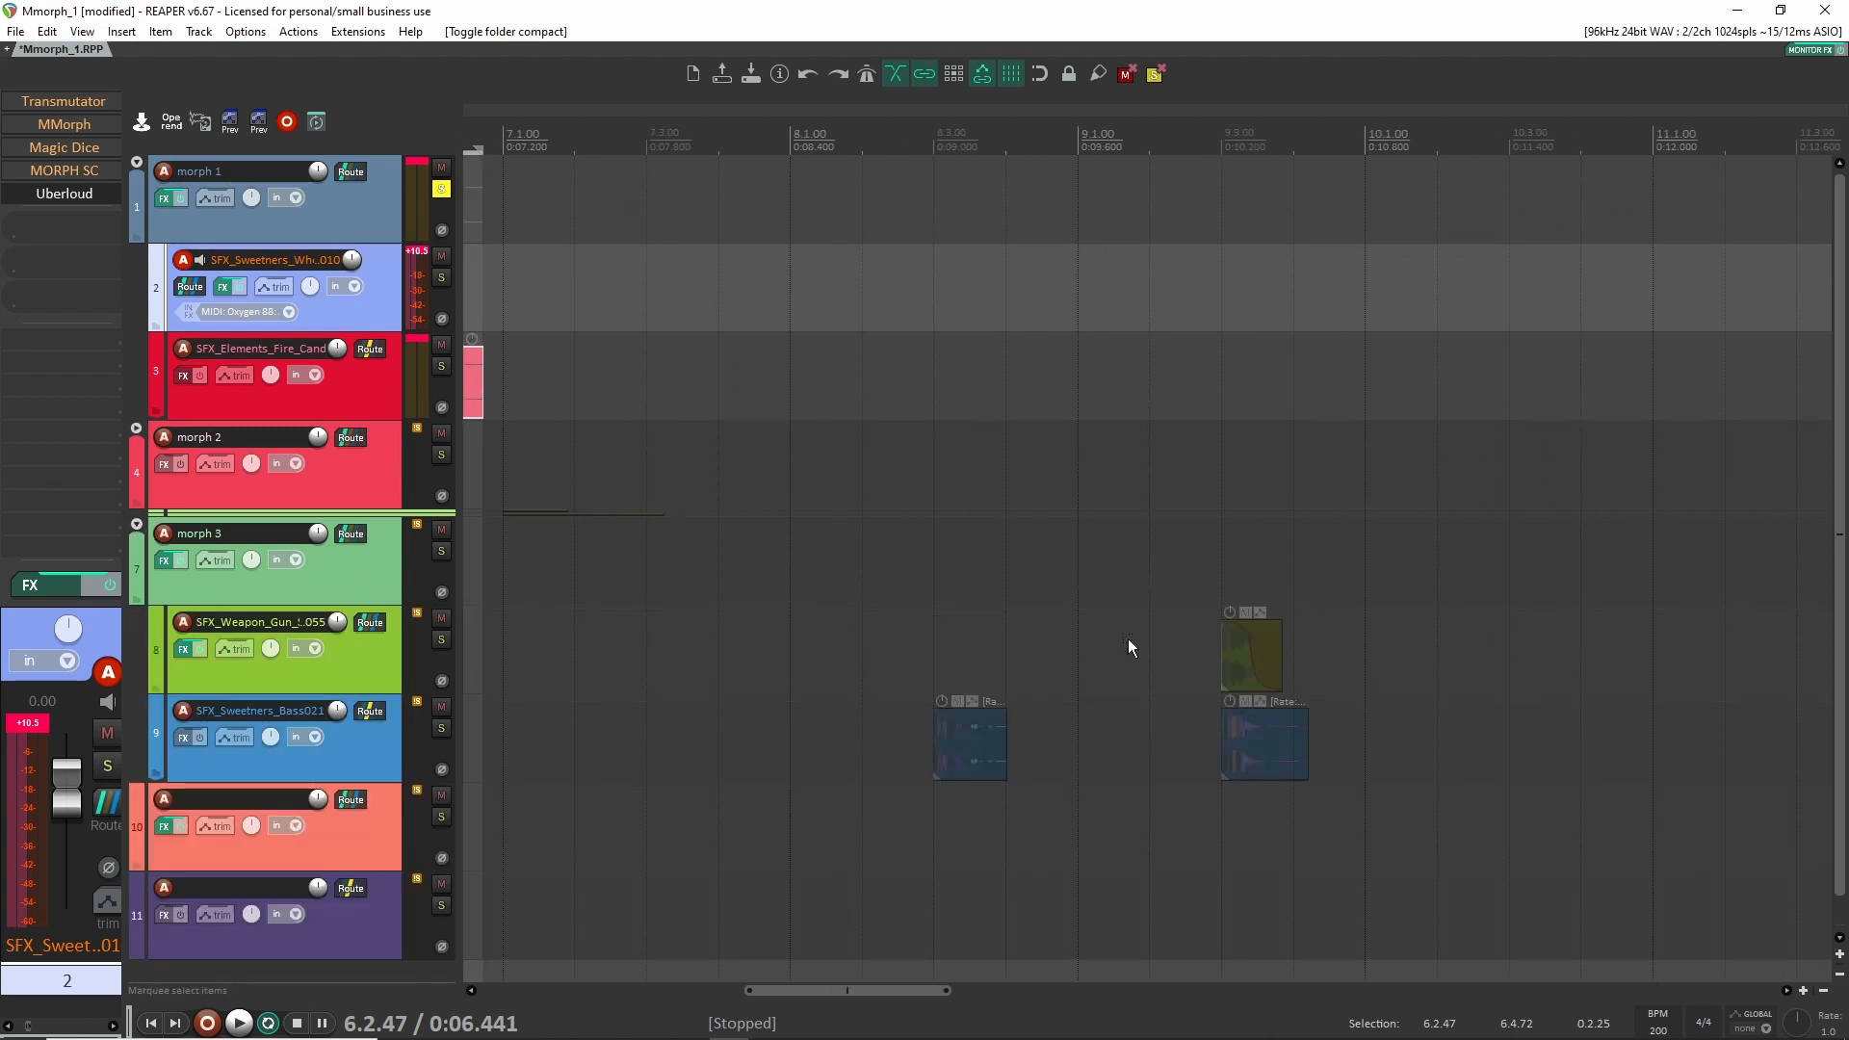
pyautogui.click(1158, 500)
pyautogui.moveTo(1248, 671); pyautogui.dragTo(1259, 306)
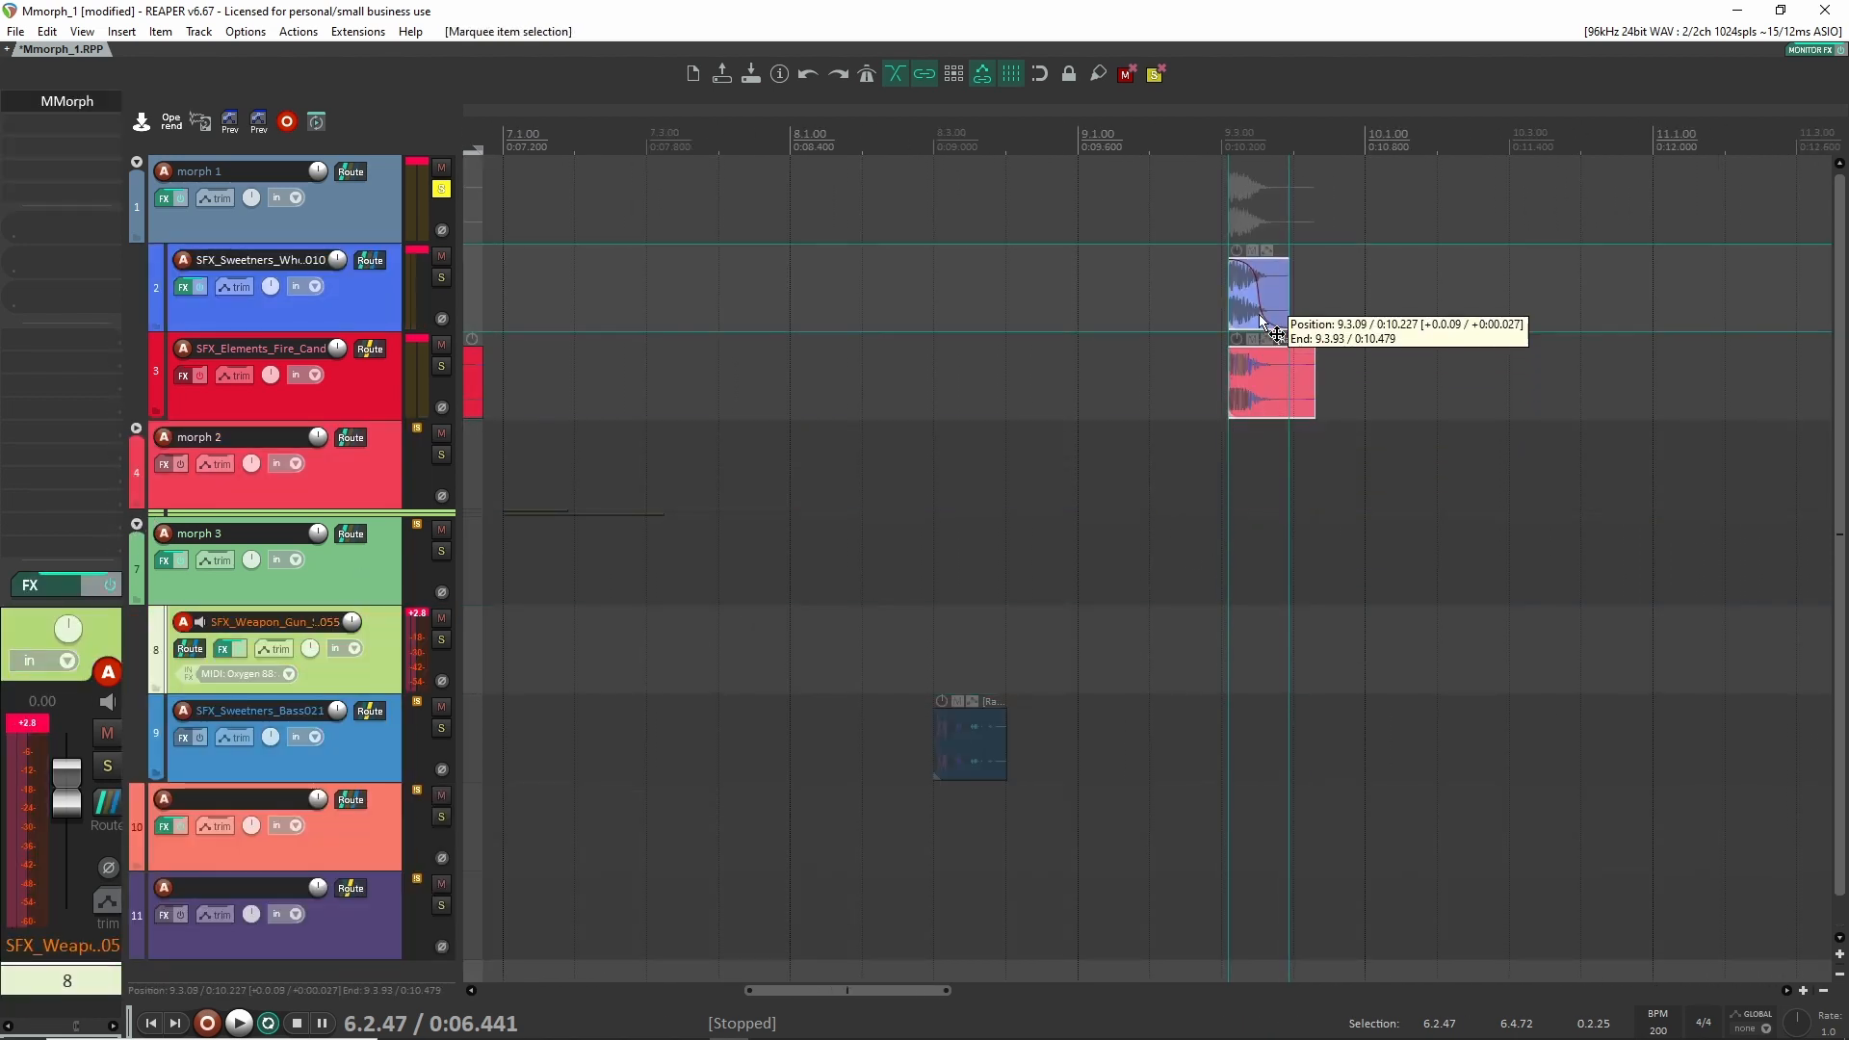
# Place the edit cursor at 12.1.71, before the Designed Metal Scrape Ring clip, with track 2 selected.
pyautogui.scroll(-1, 1275, 552)
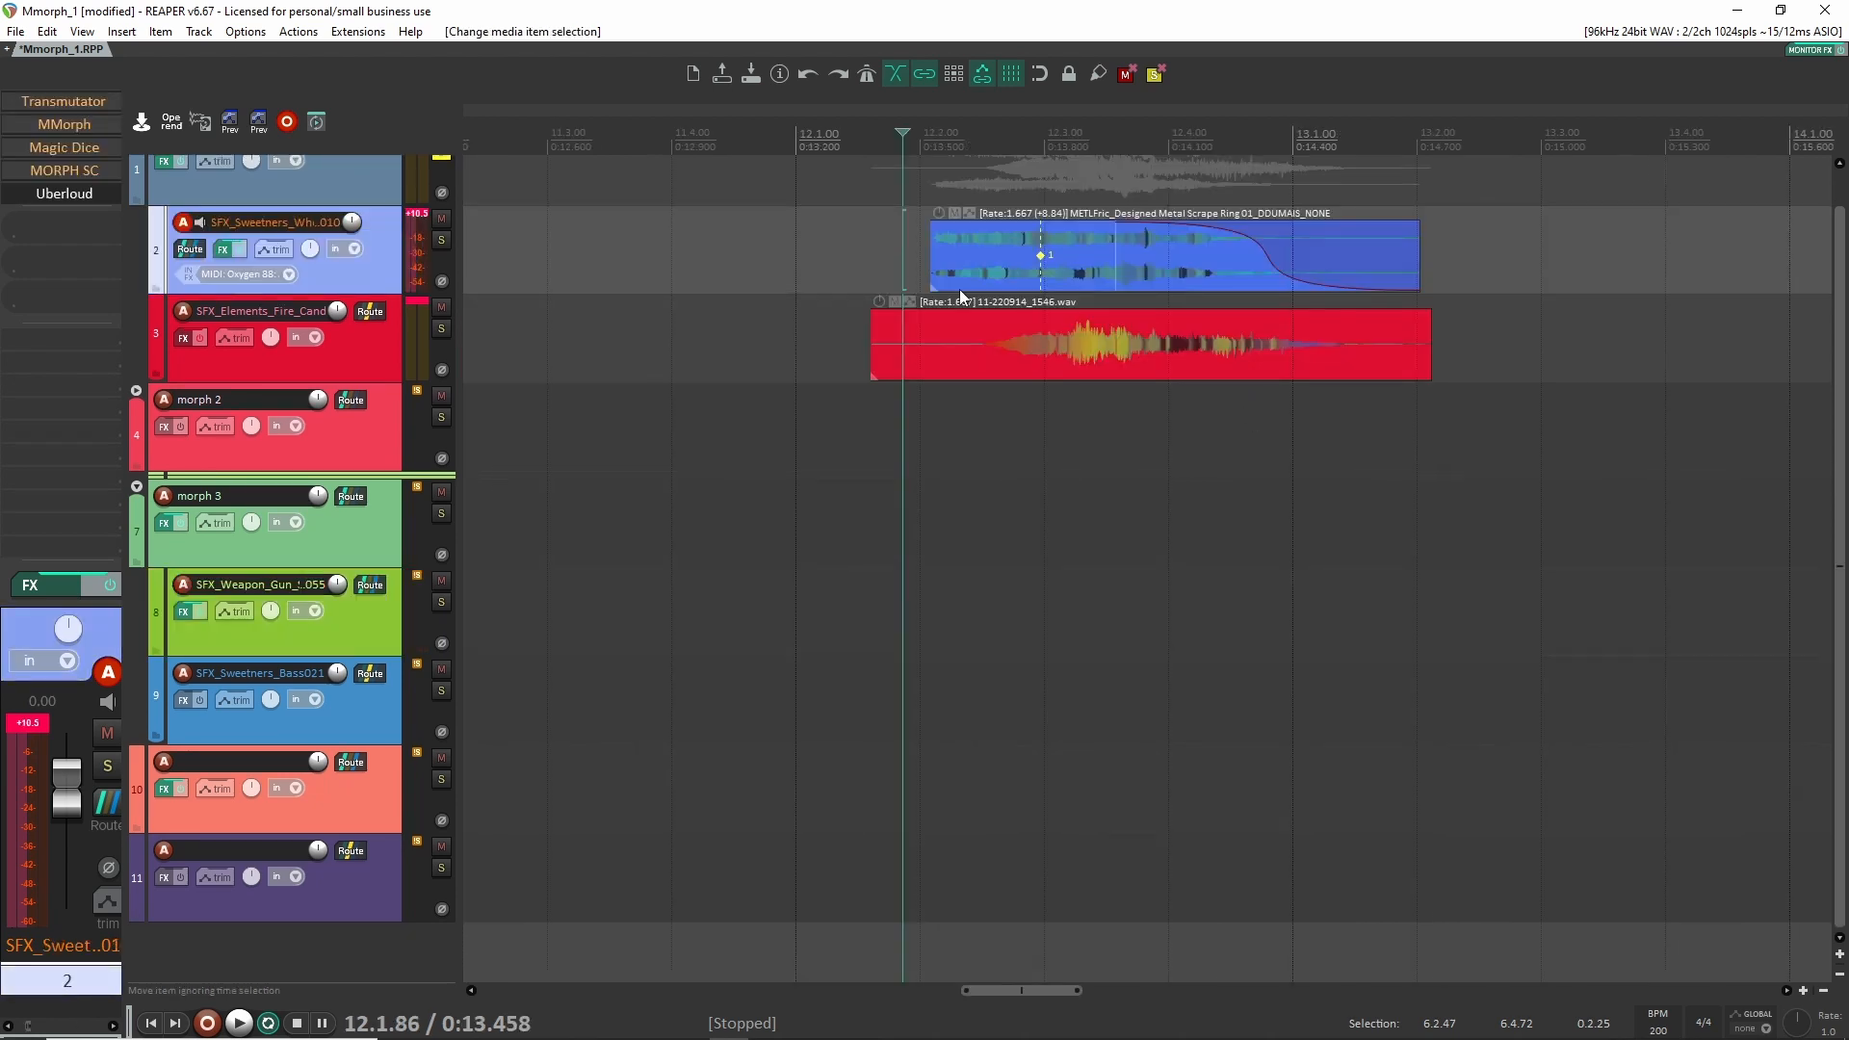
pyautogui.moveTo(1014, 420); pyautogui.dragTo(1317, 339)
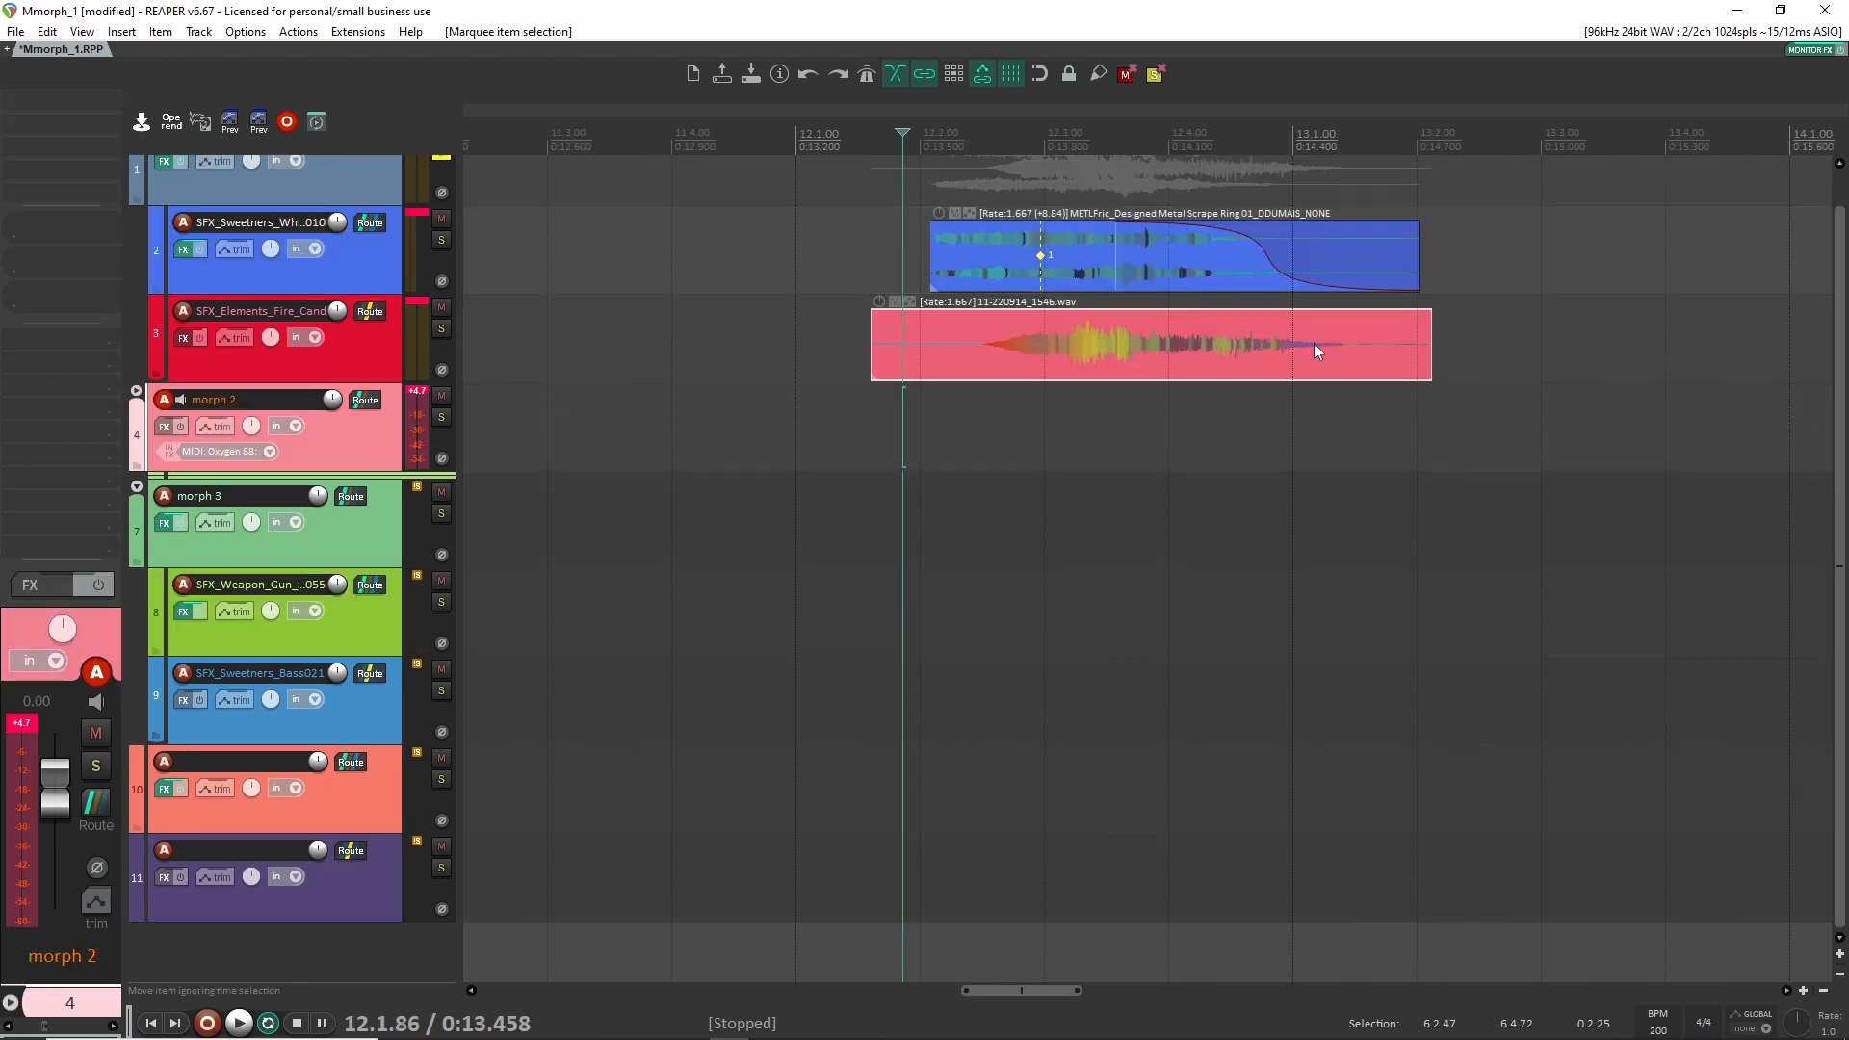
pyautogui.moveTo(1201, 344); pyautogui.dragTo(1200, 343)
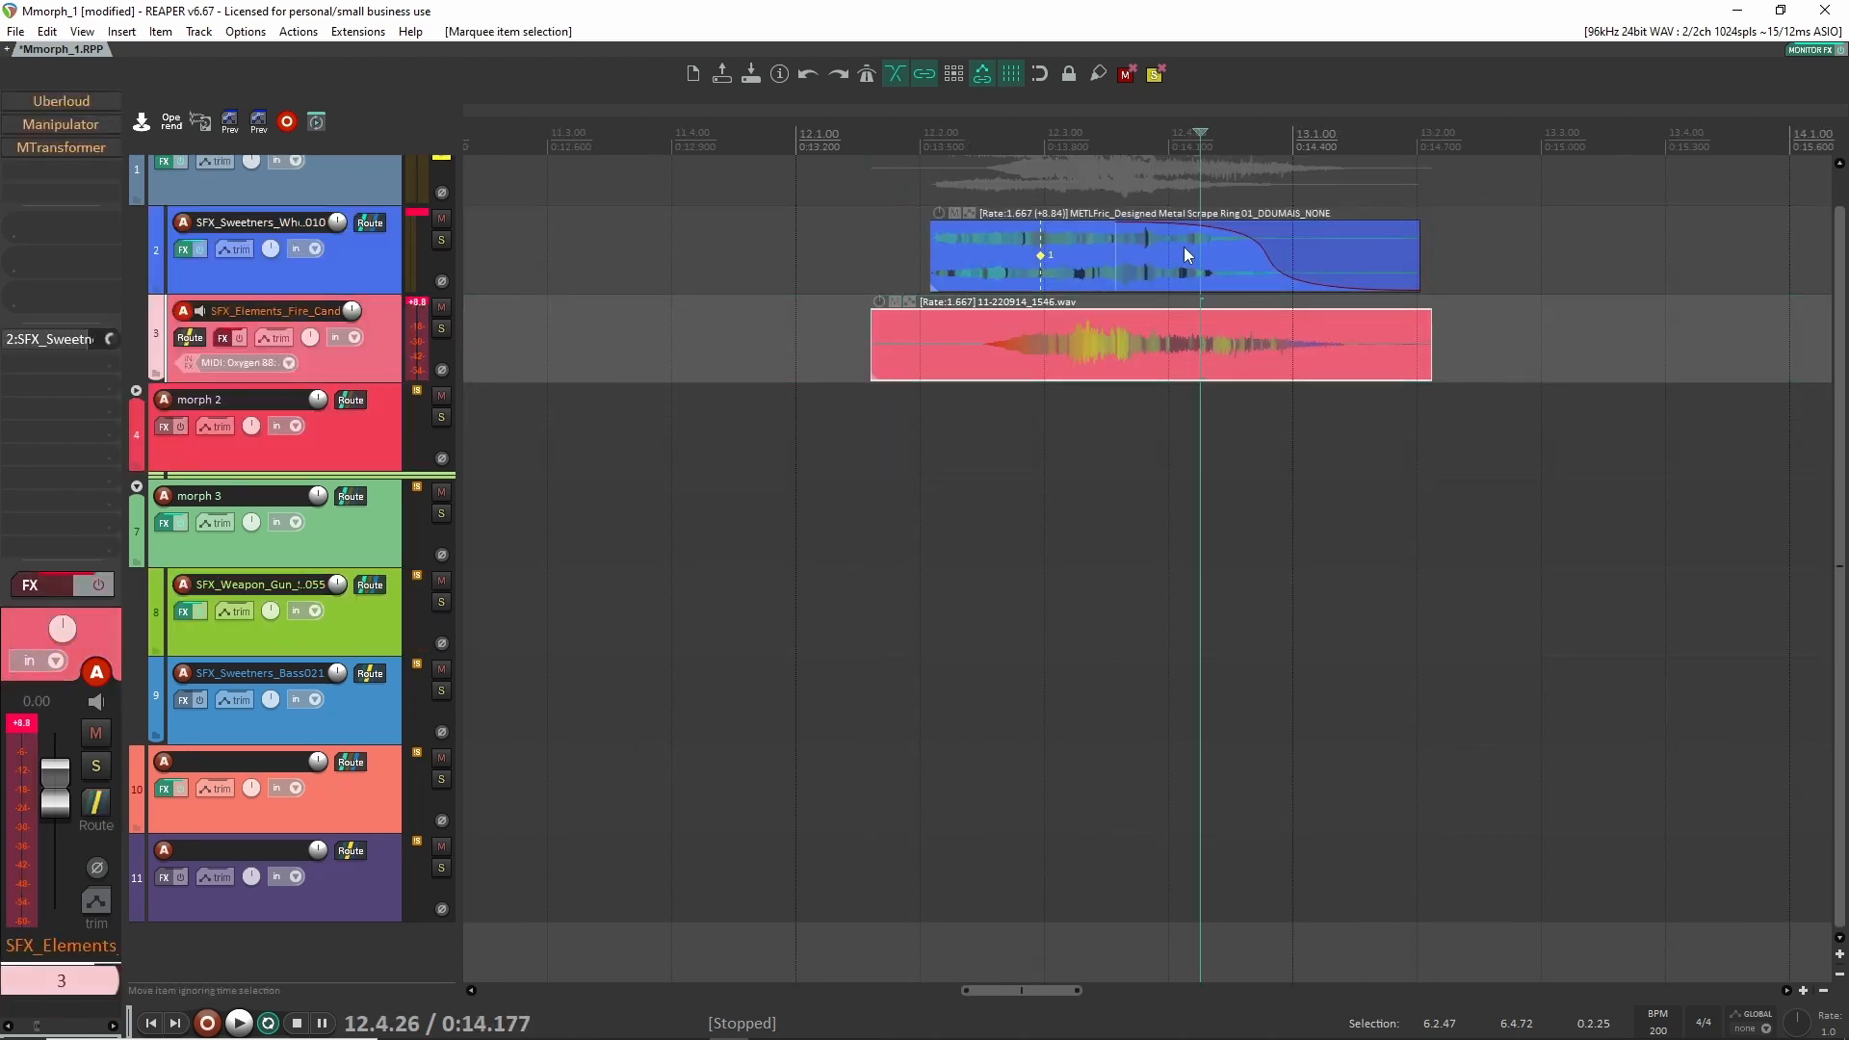
pyautogui.click(1221, 245)
pyautogui.click(884, 256)
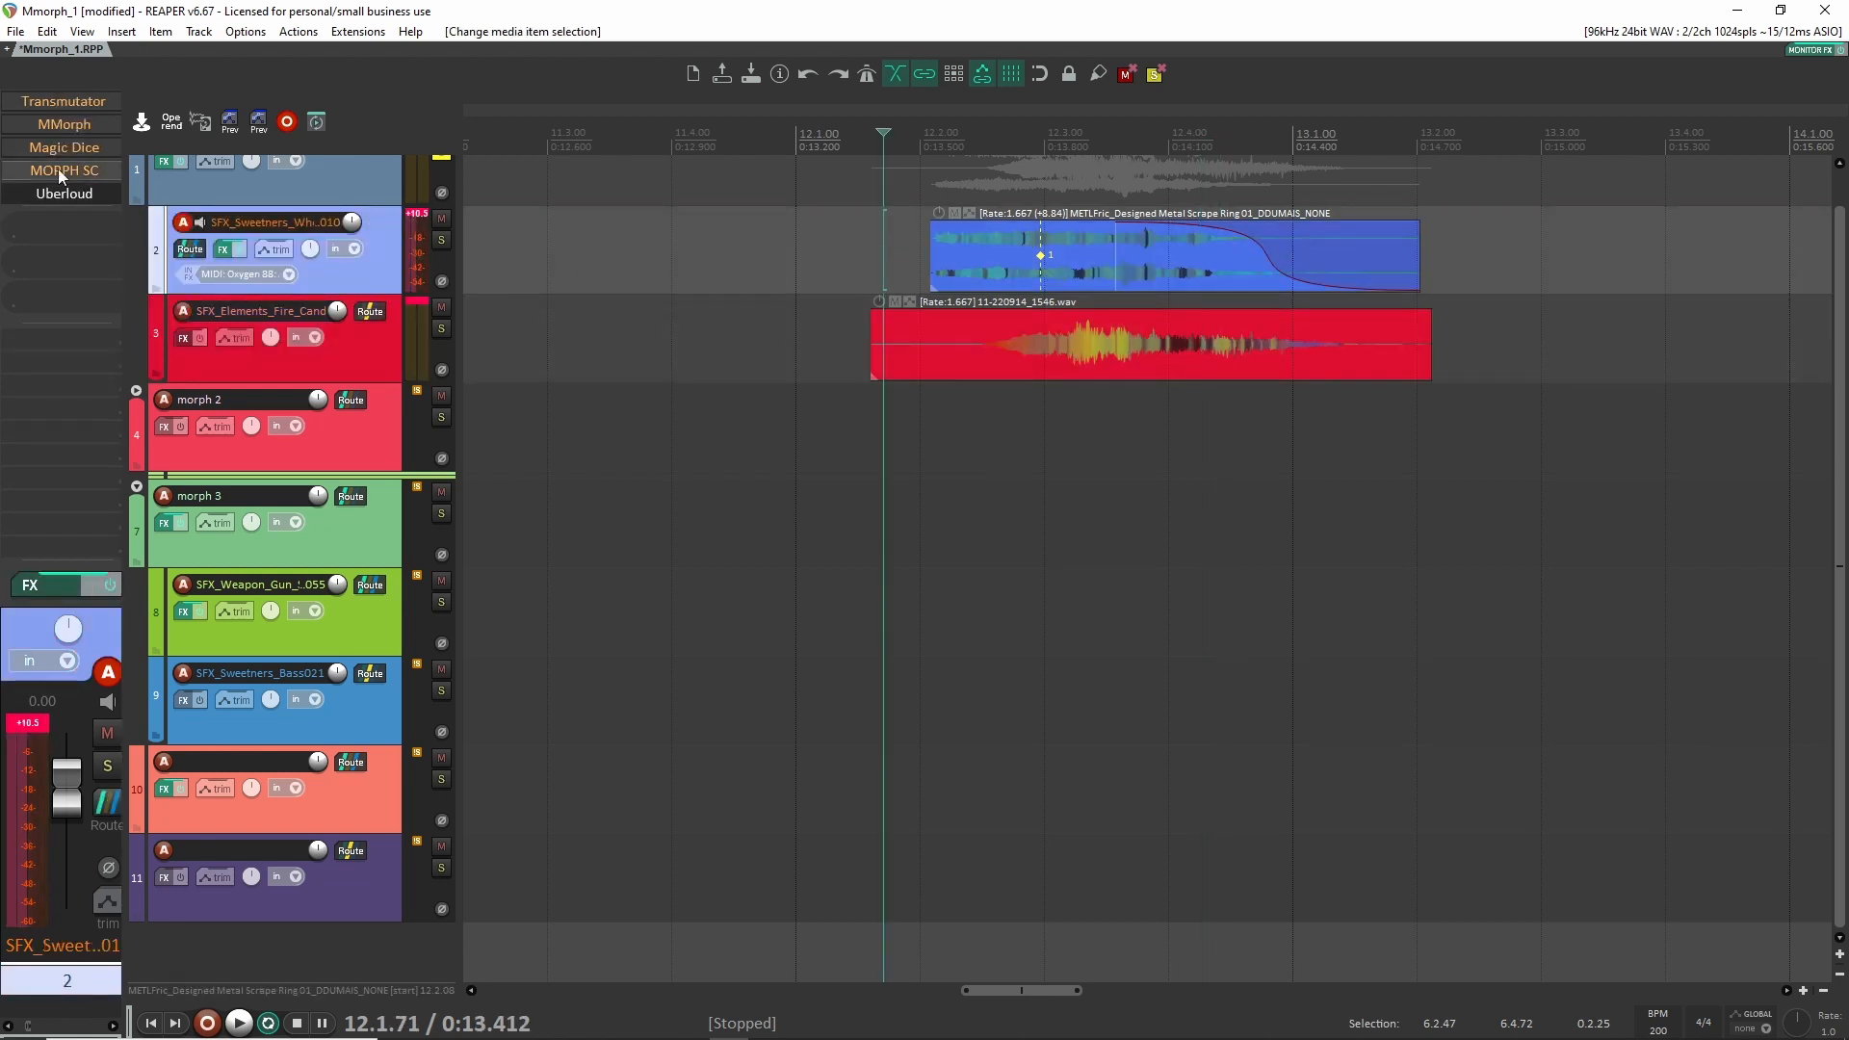
# Open Transmutator on track 2 and play the metal scrape morph in Liquid mode, setting the balance to 69% A, 31% B.
pyautogui.click(55, 103)
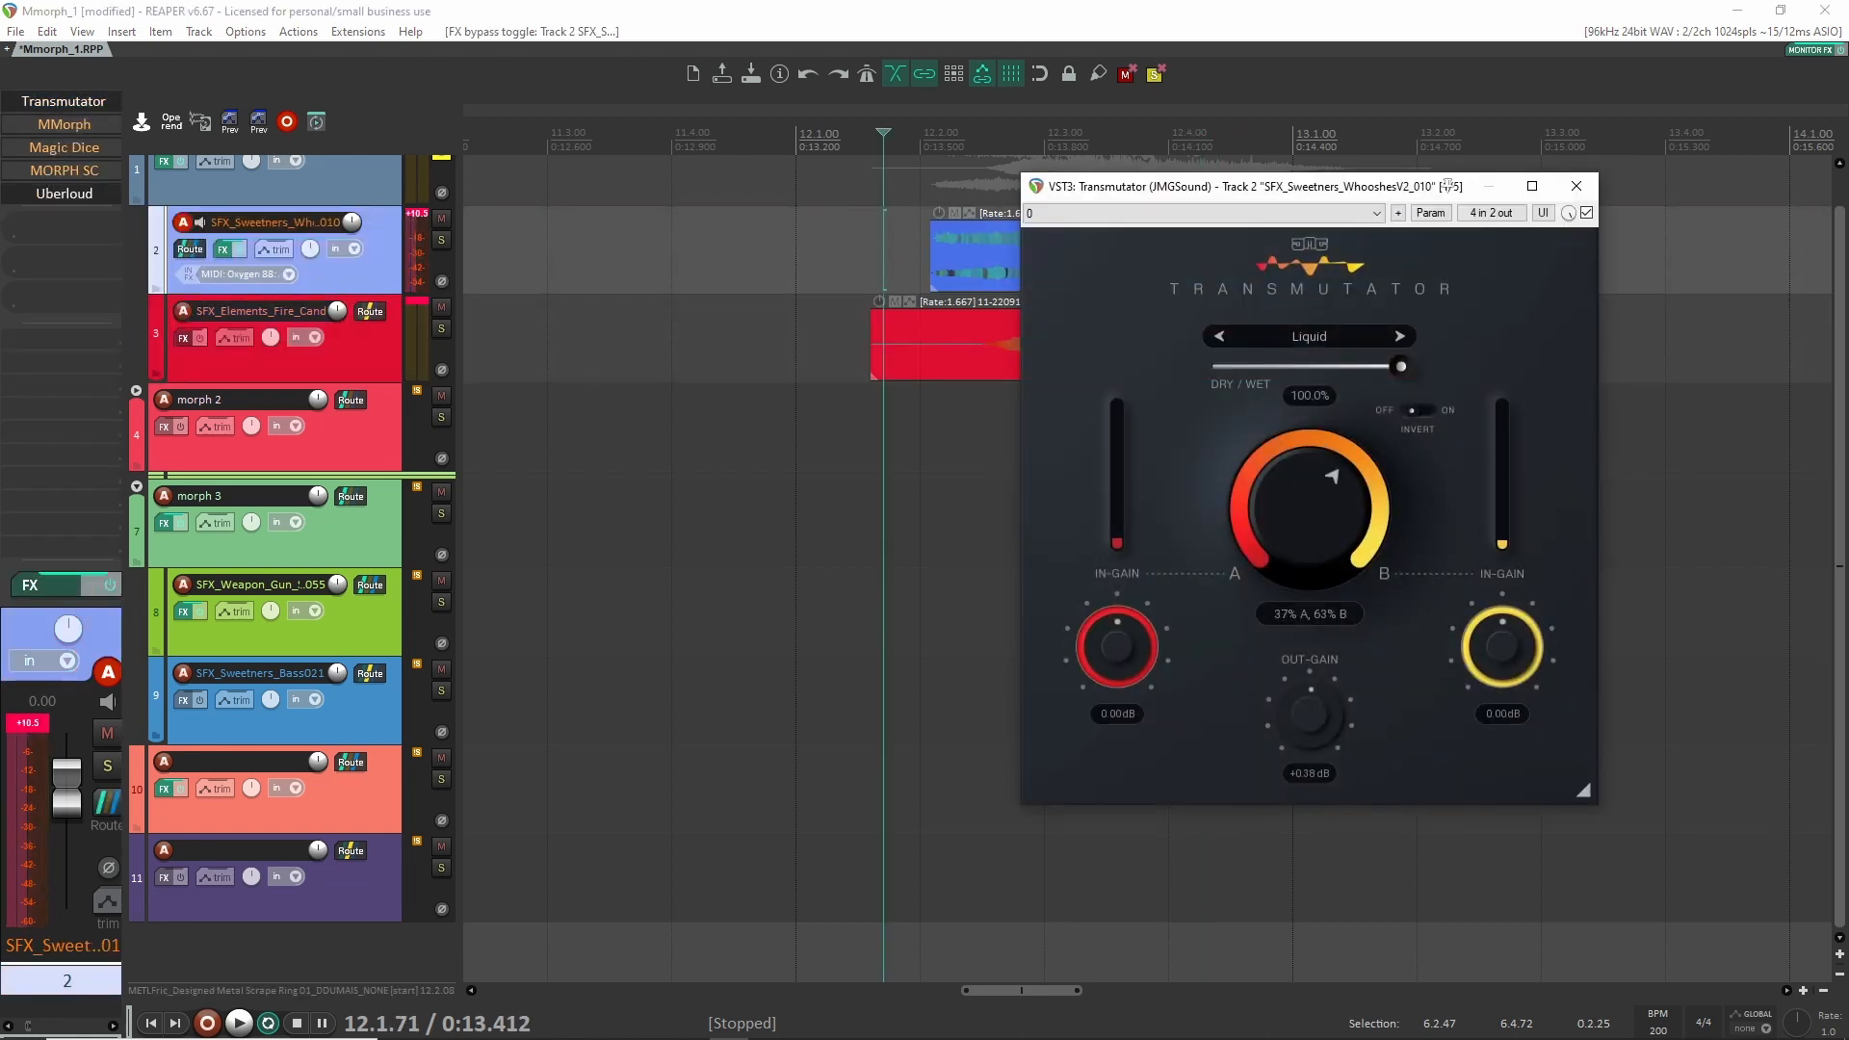
pyautogui.press('space')
pyautogui.press('space')
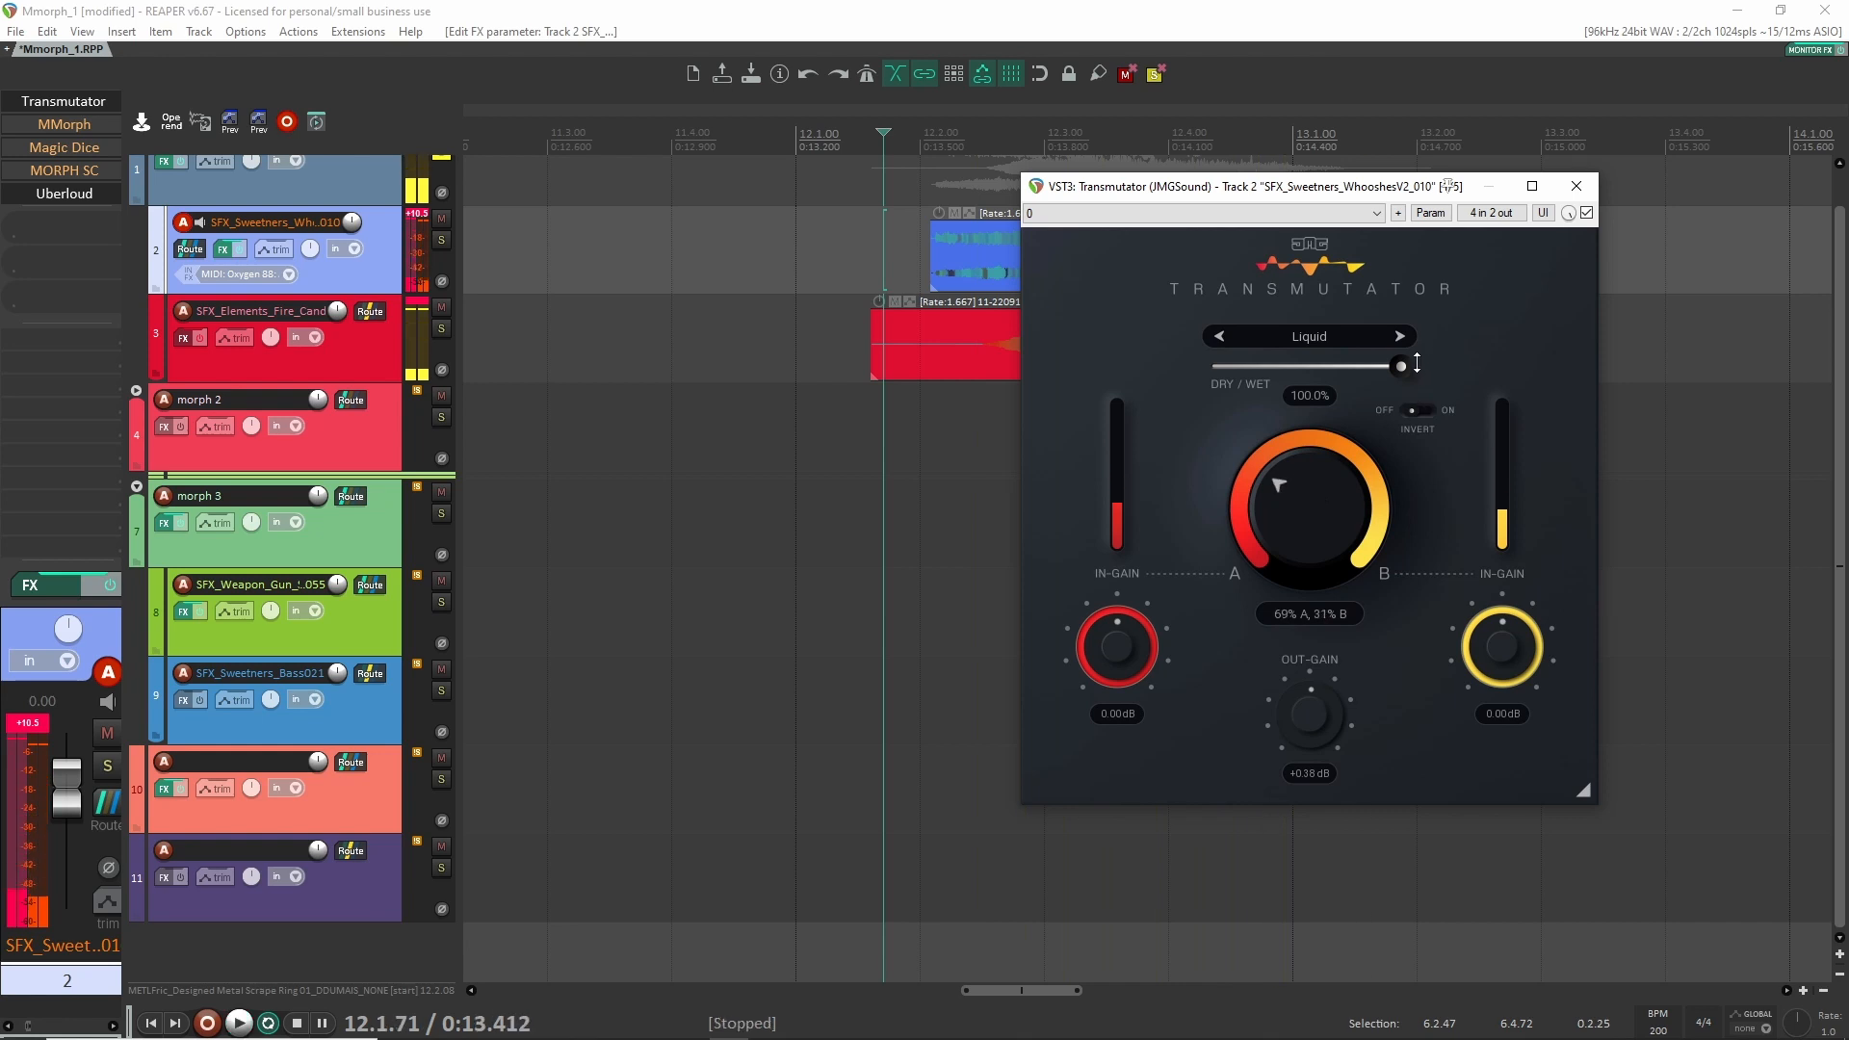
pyautogui.press('space')
pyautogui.moveTo(1315, 464); pyautogui.dragTo(1352, 411)
pyautogui.press('space')
pyautogui.moveTo(1337, 186); pyautogui.dragTo(1365, 348)
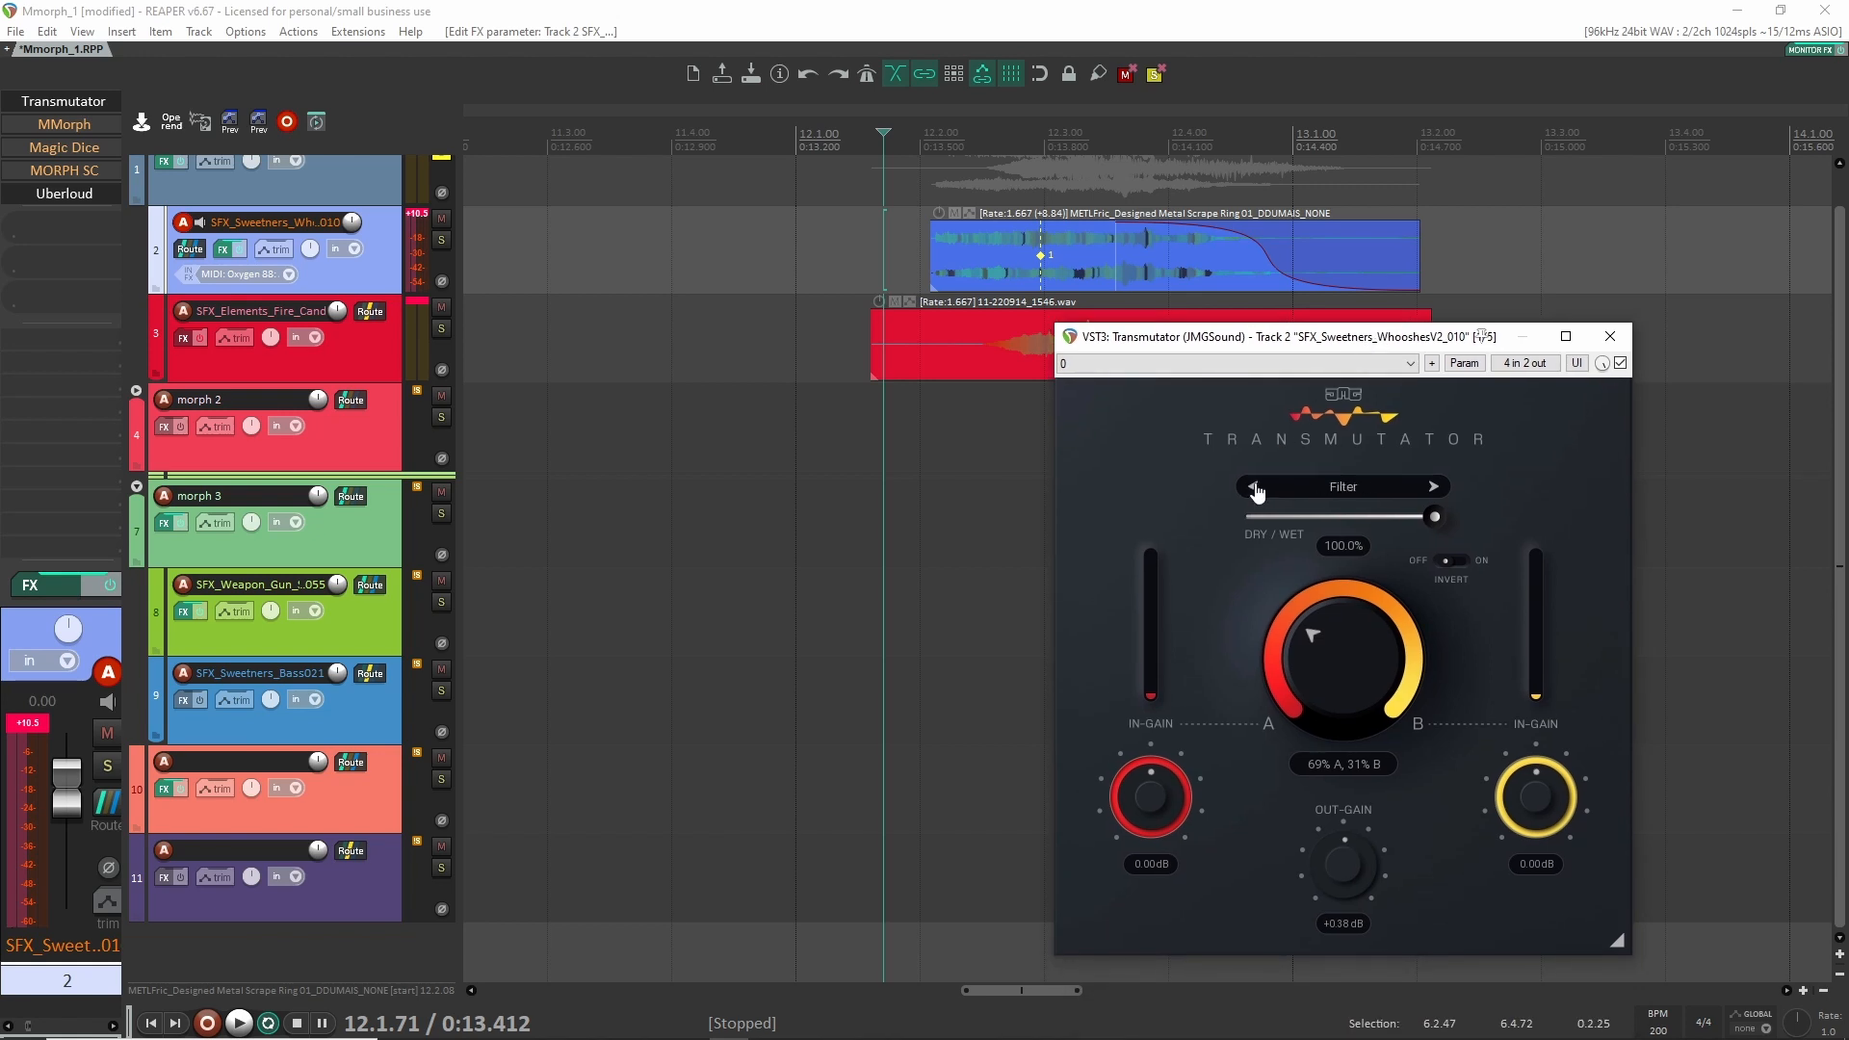
# Set the time selection to the metal scrape and 11-220914_1546.wav clips and play the morph in Filter mode.
pyautogui.press('space')
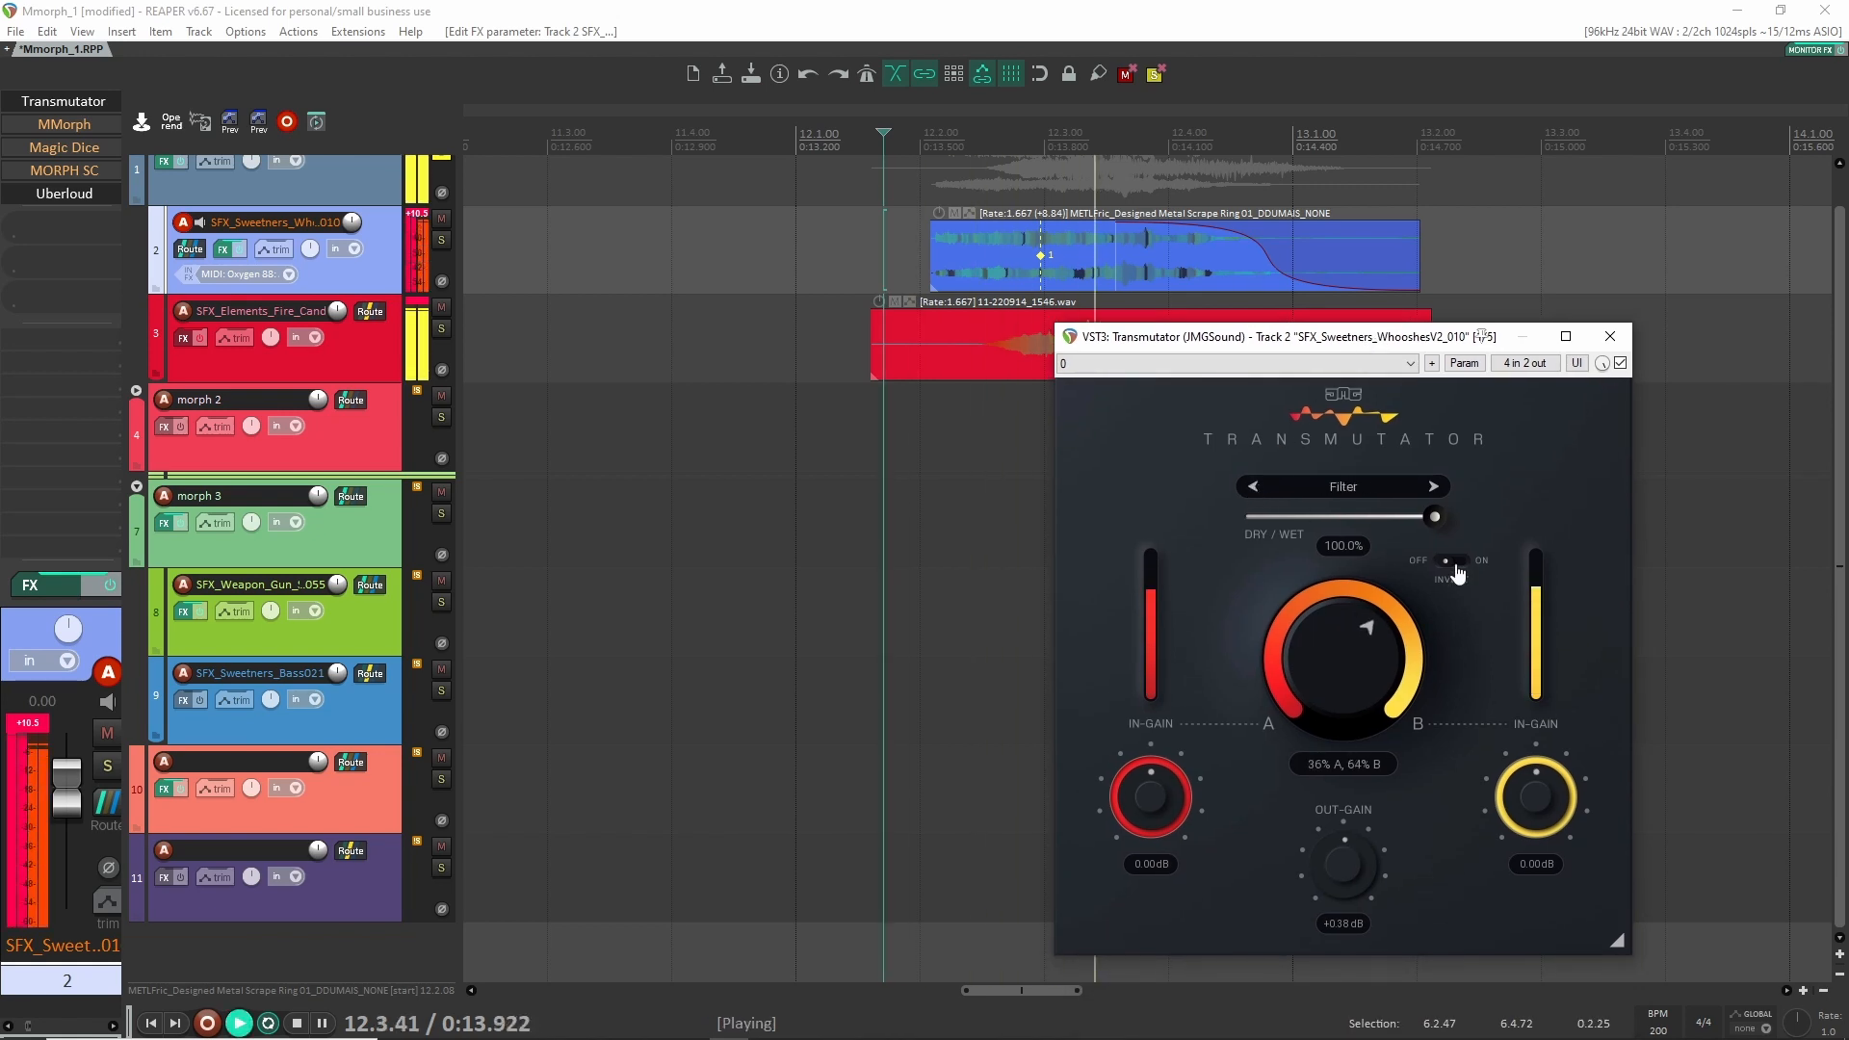
pyautogui.press('space')
pyautogui.moveTo(854, 236); pyautogui.dragTo(1062, 373)
pyautogui.press('space')
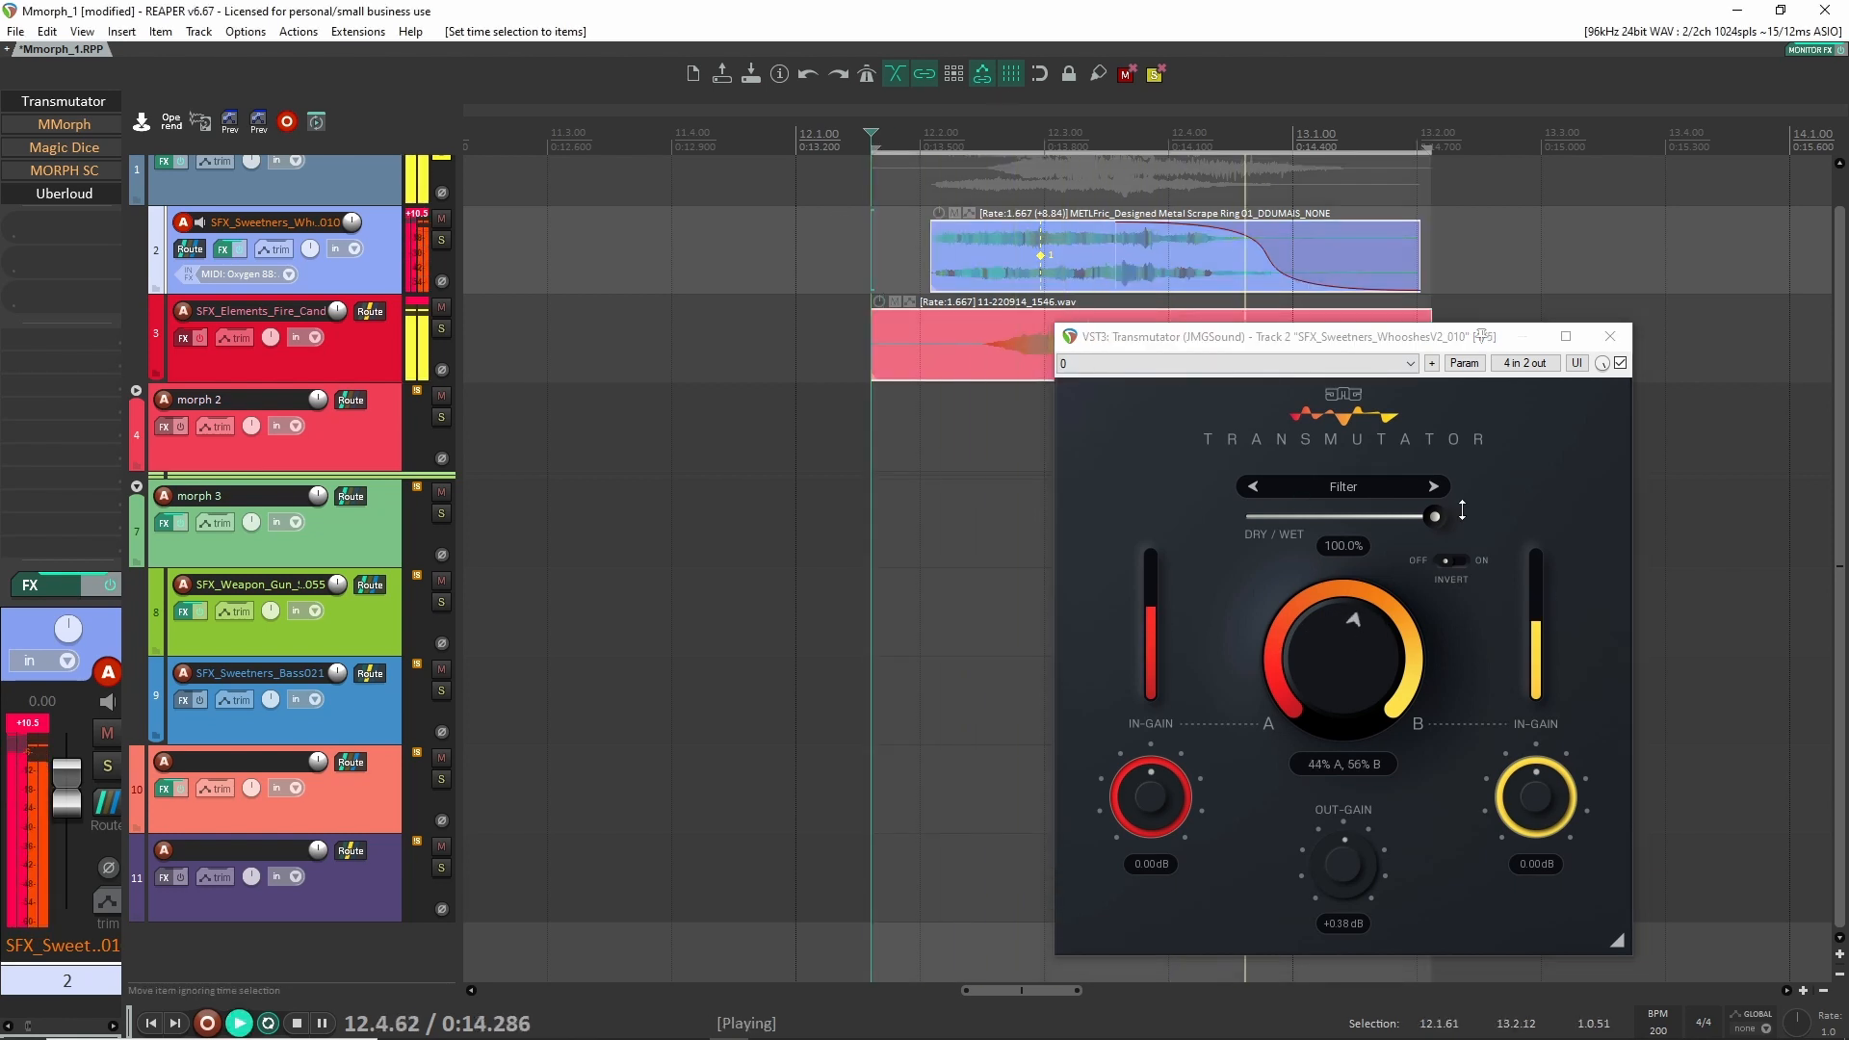
# Turn Invert on and audition the morph in Transmutator's Spectrum and Morph modes.
pyautogui.click(1458, 563)
pyautogui.click(1433, 486)
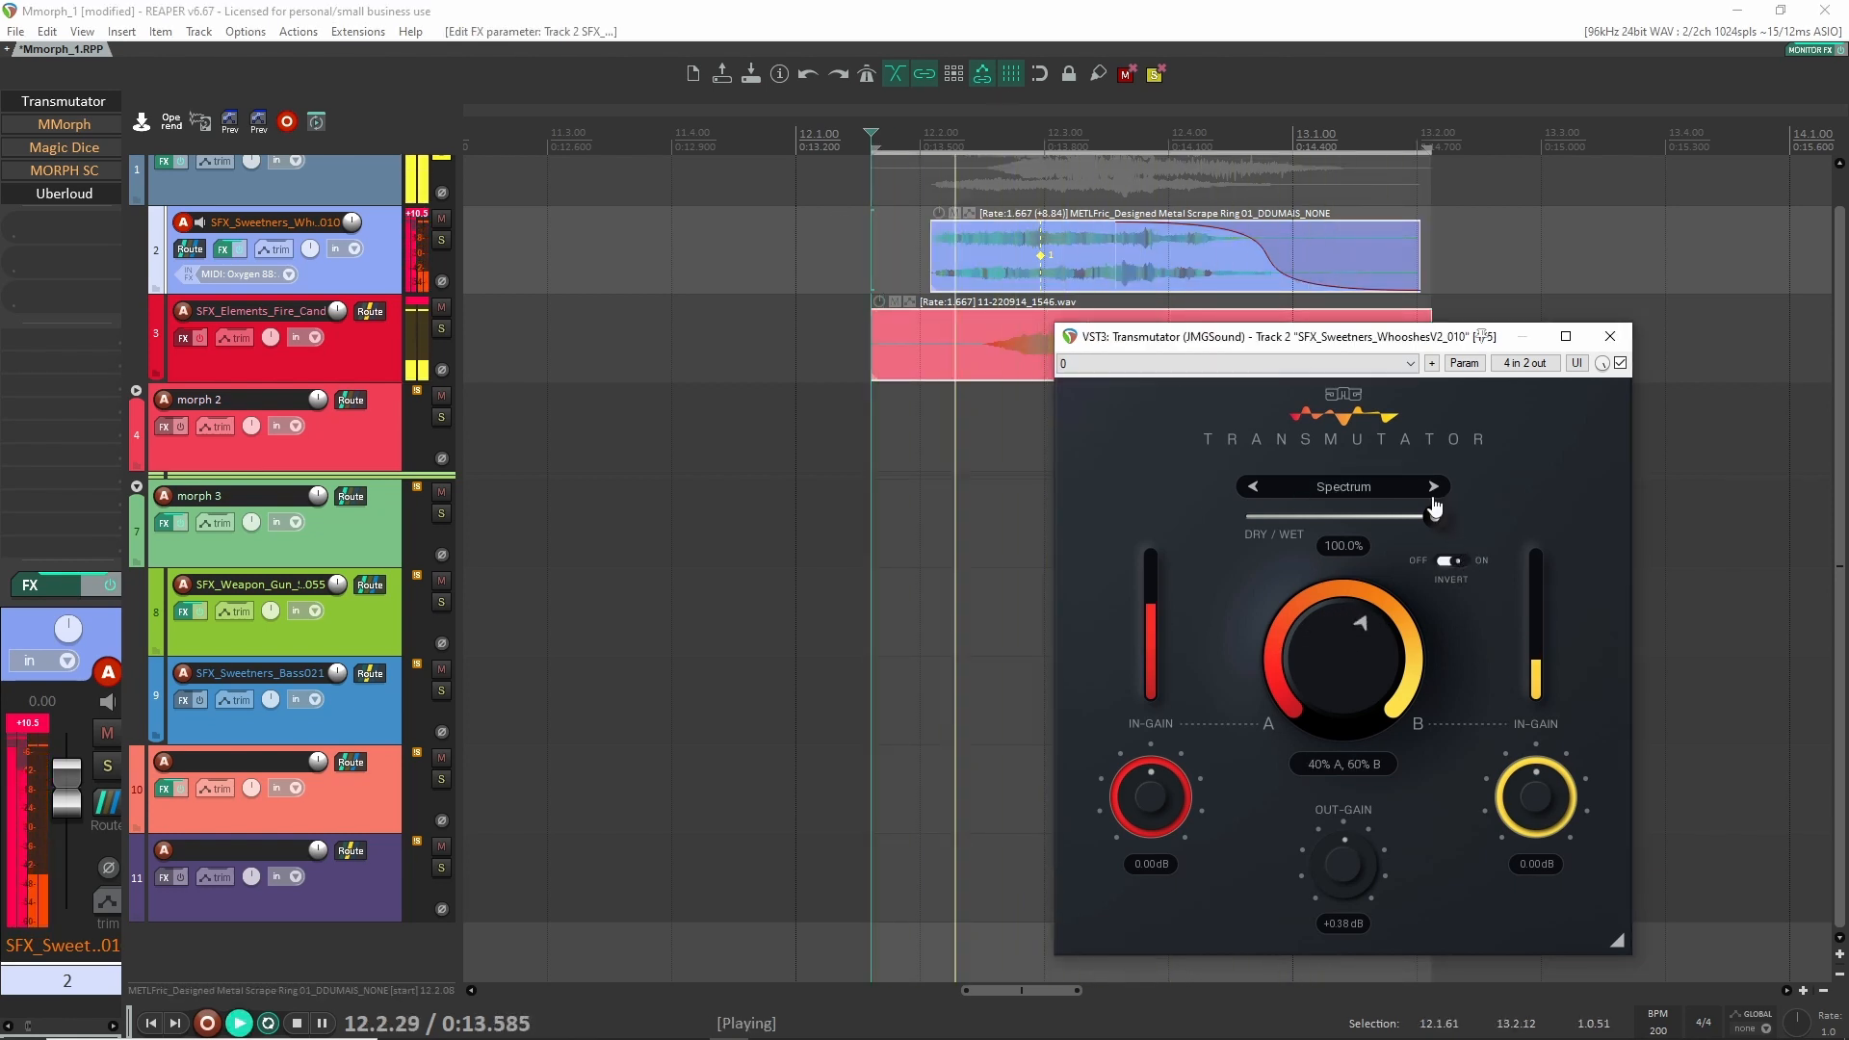
pyautogui.click(1432, 486)
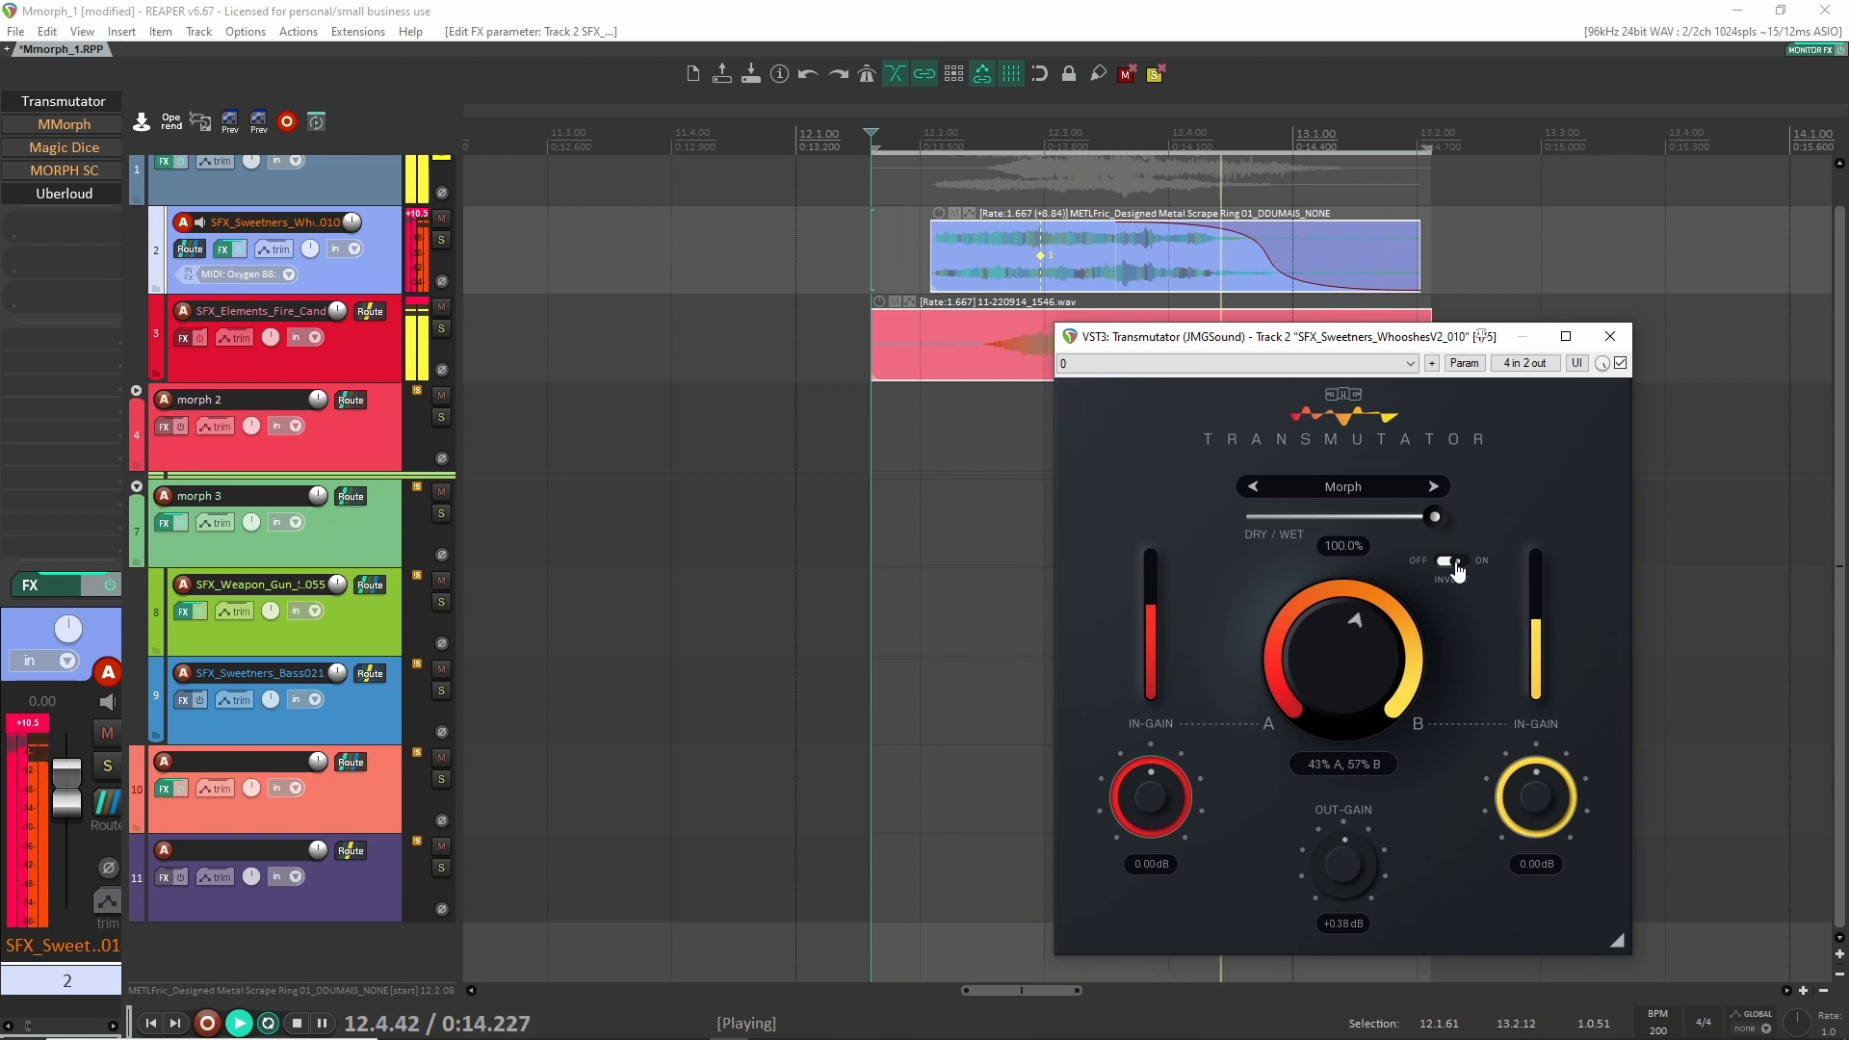
pyautogui.press('space')
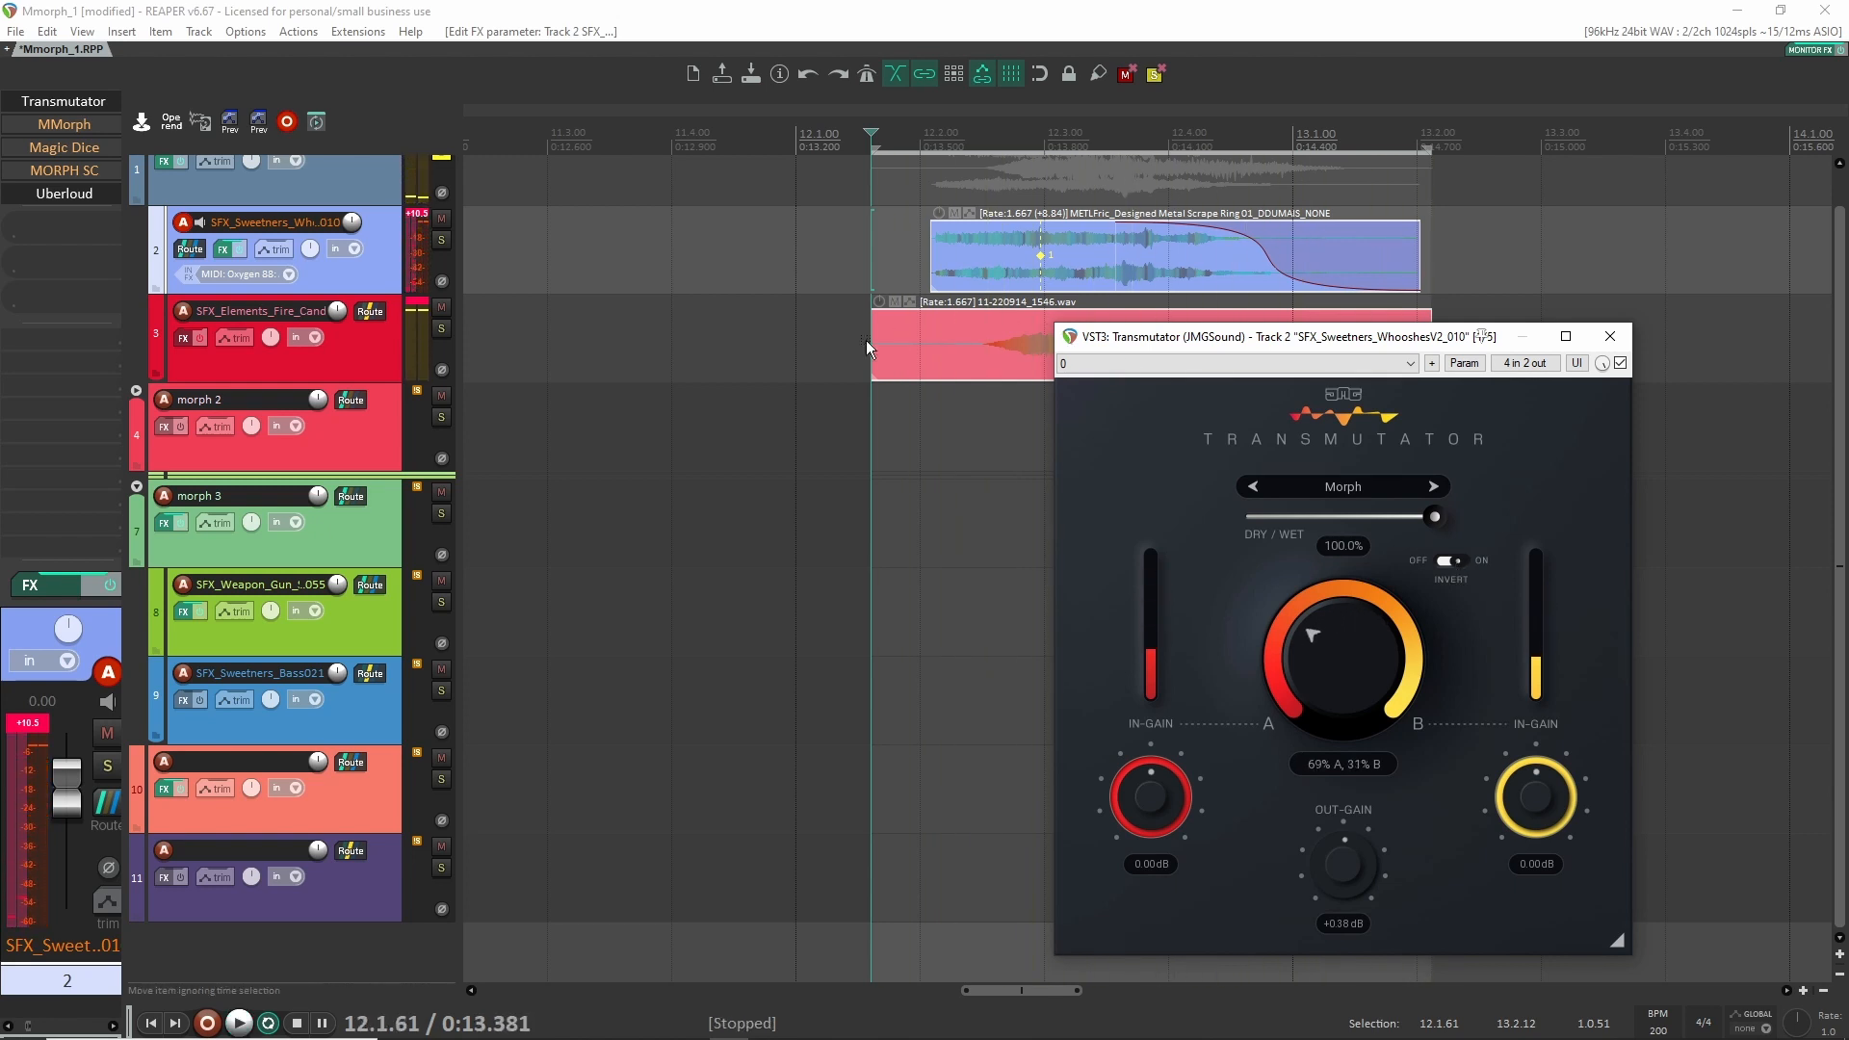
# Trim the starts of the 11-220914_1546.wav and metal scrape clips inward and give both short fade-ins.
pyautogui.moveTo(866, 339); pyautogui.dragTo(997, 331)
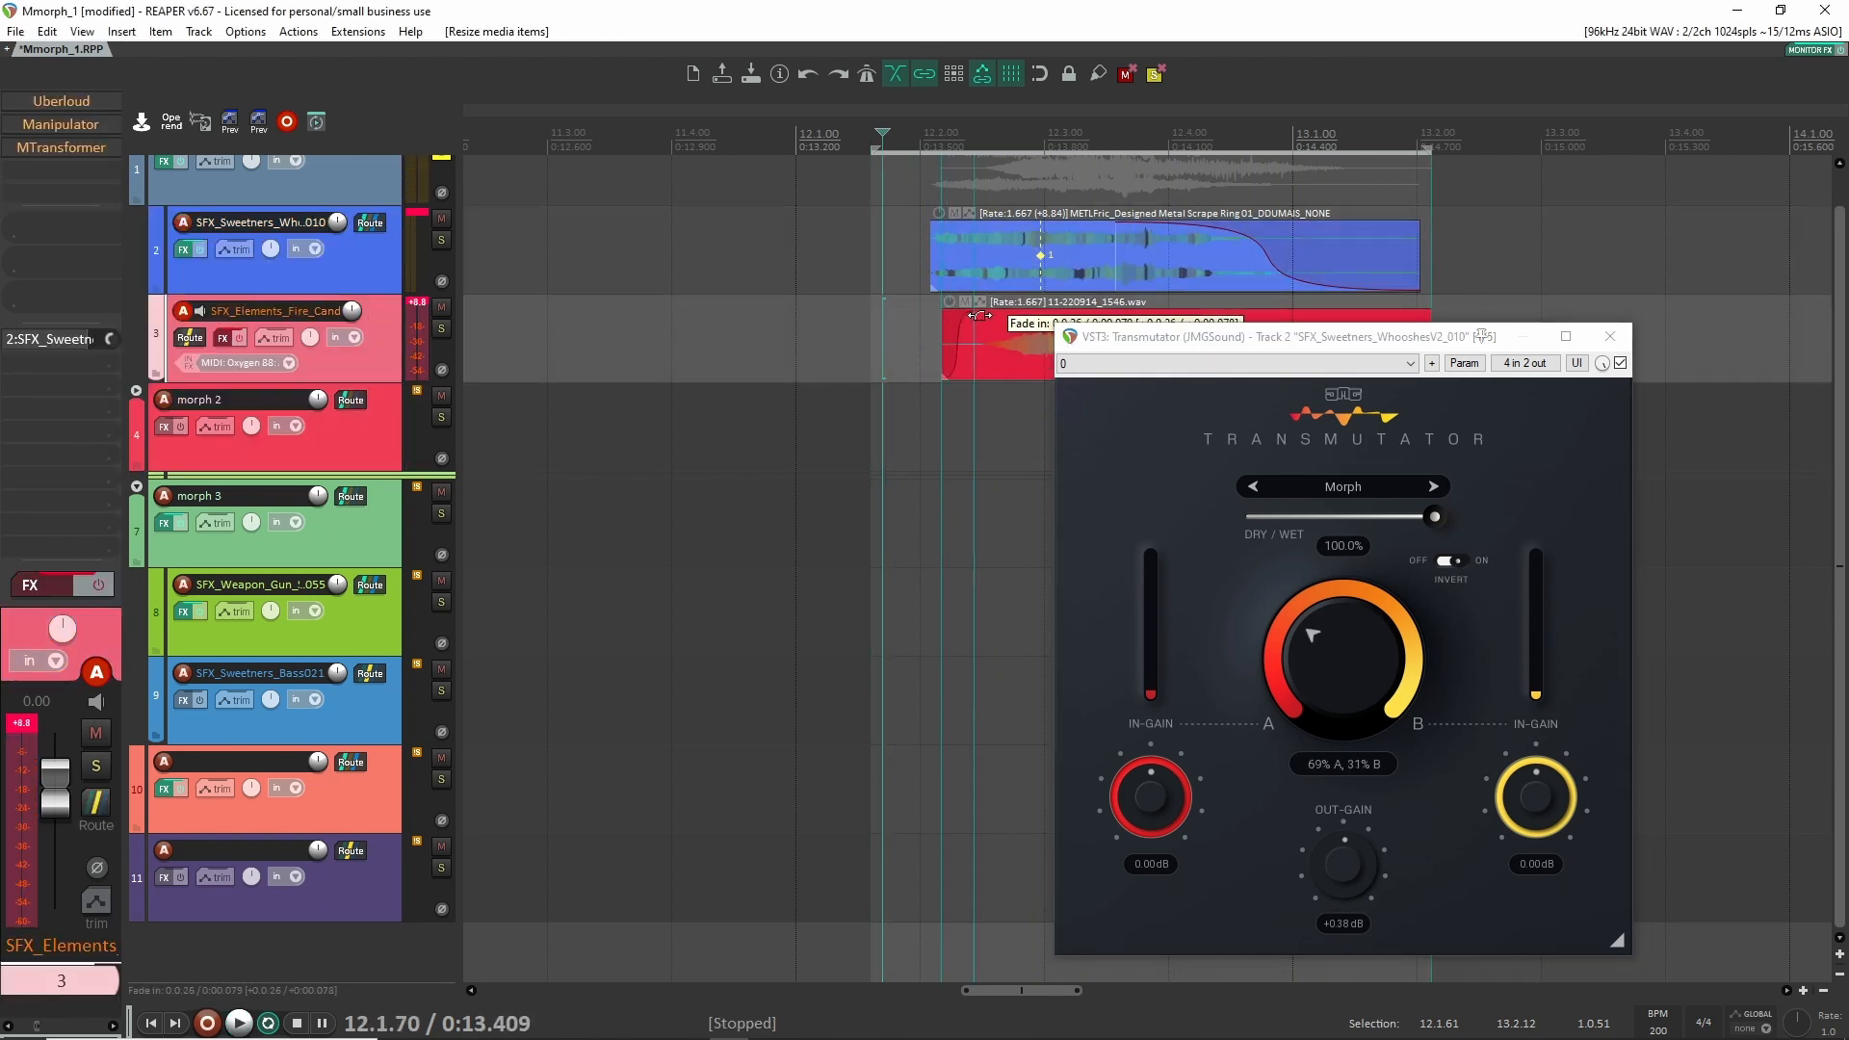
pyautogui.press('space')
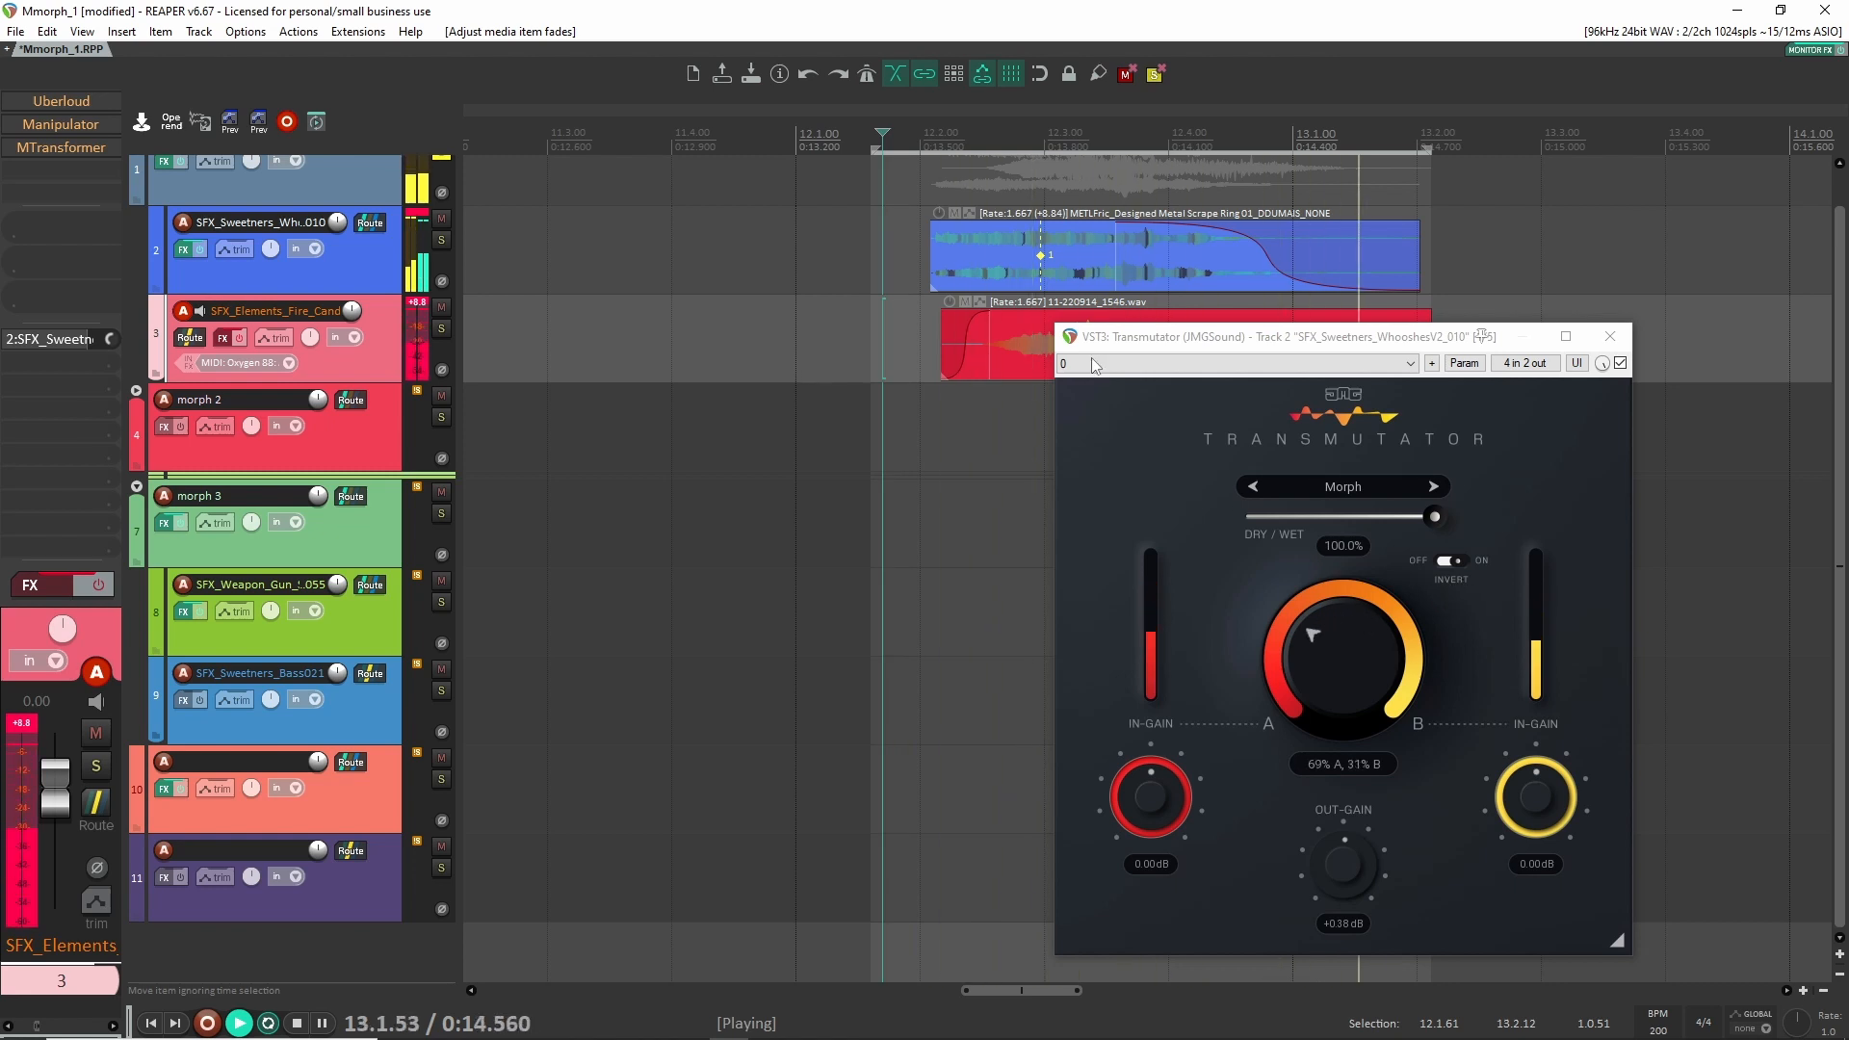
pyautogui.moveTo(932, 256); pyautogui.dragTo(976, 285)
# Turn Invert off in Morph mode and replay the trimmed clips several times.
pyautogui.click(1451, 564)
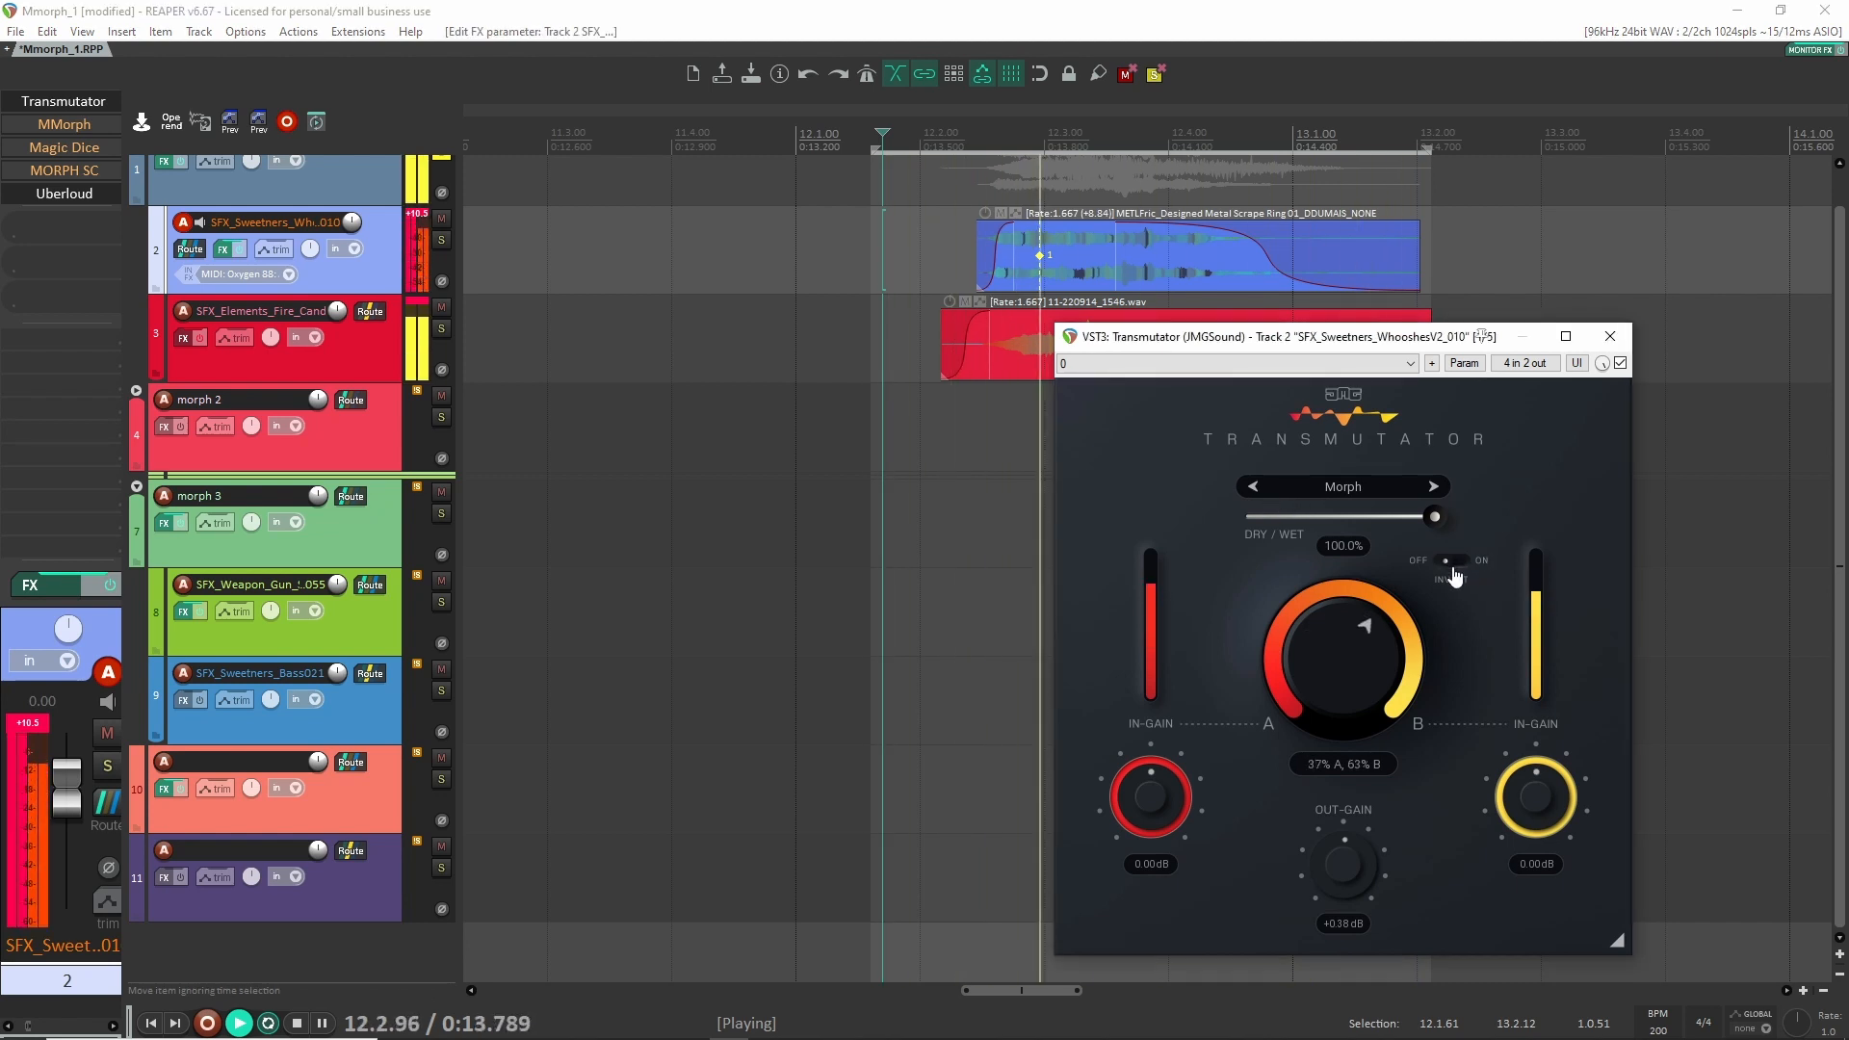
pyautogui.press('space')
pyautogui.press('space')
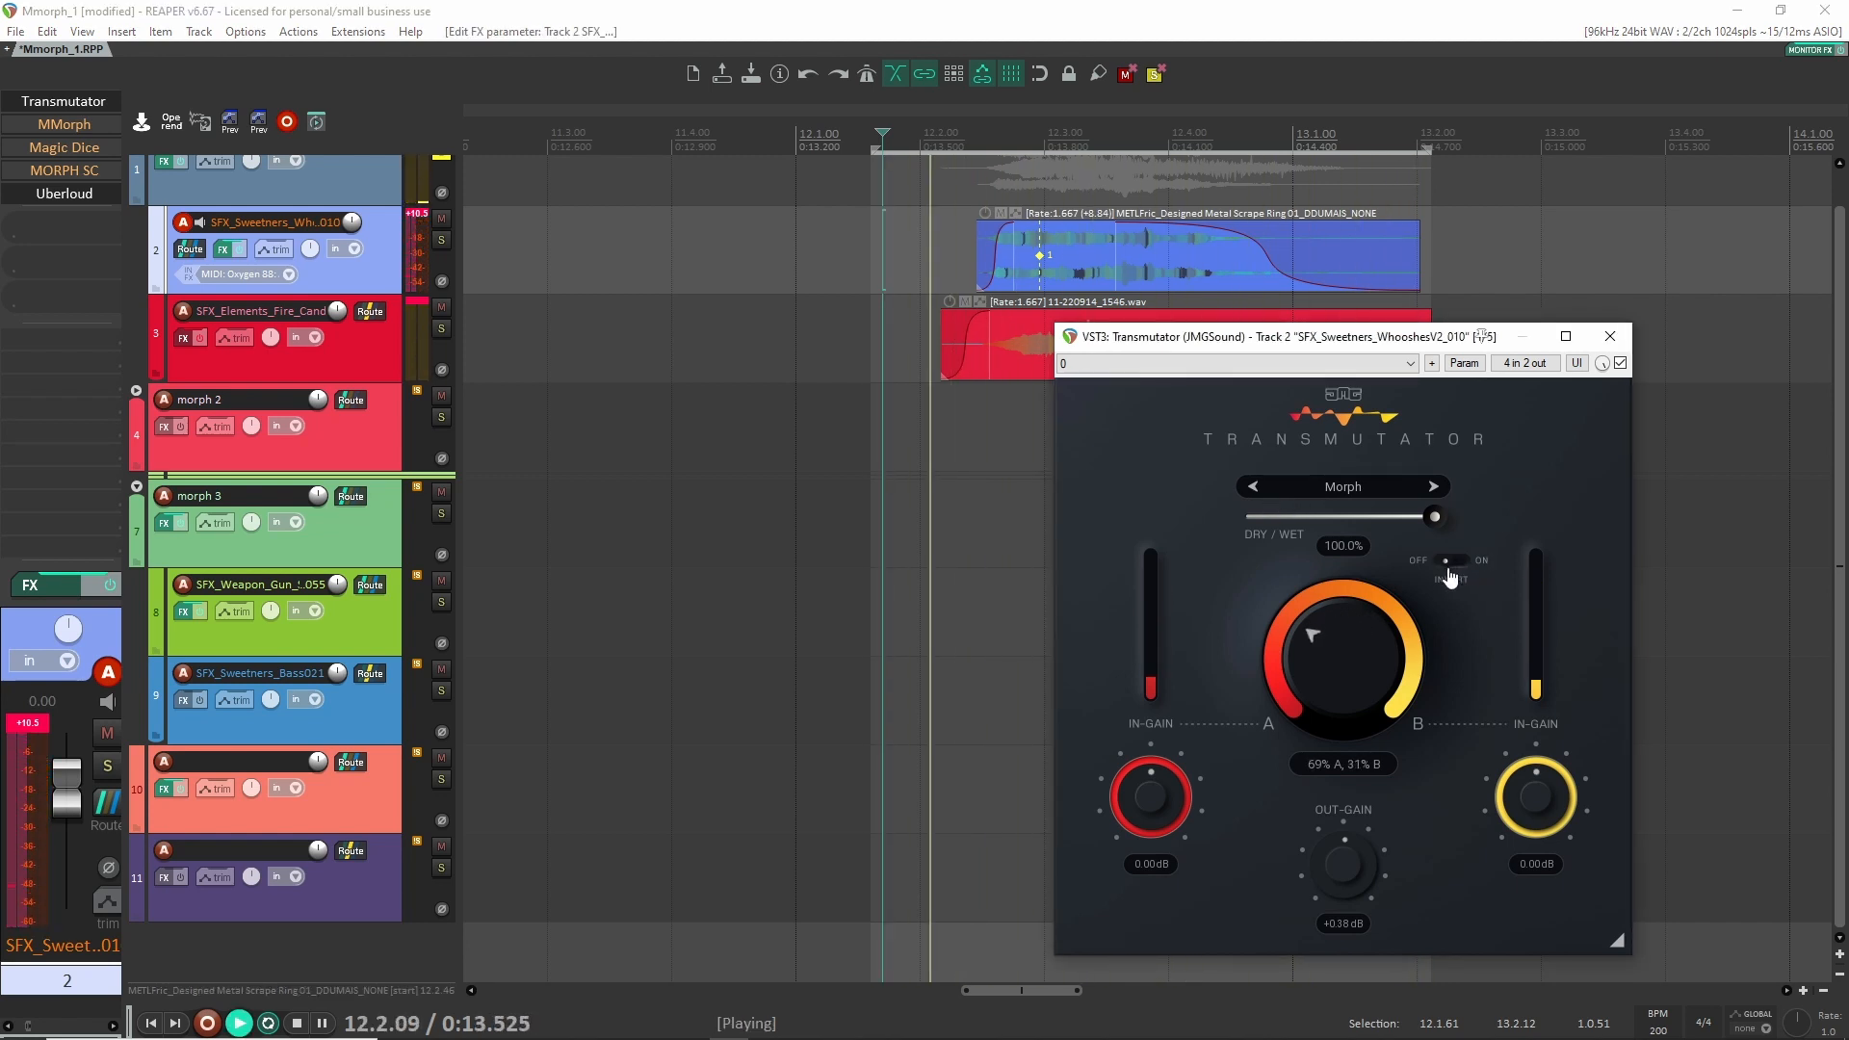
pyautogui.press('space')
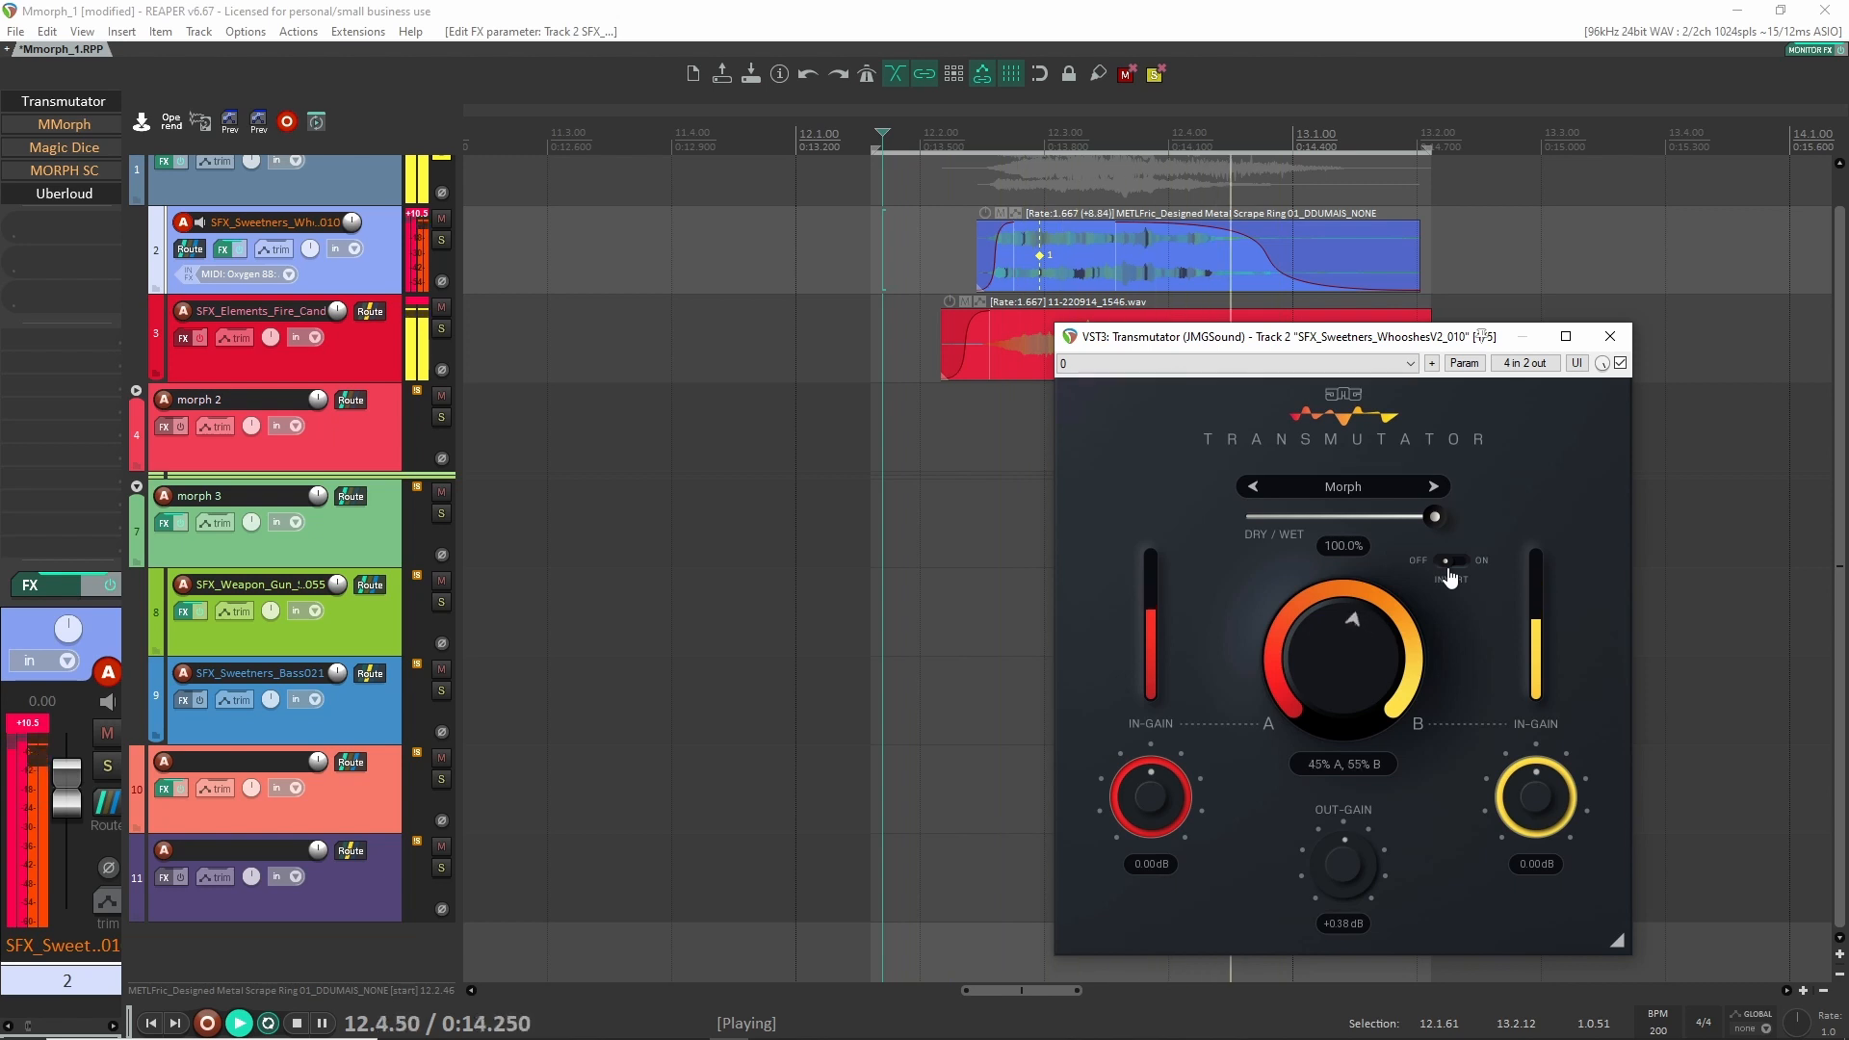
pyautogui.press('space')
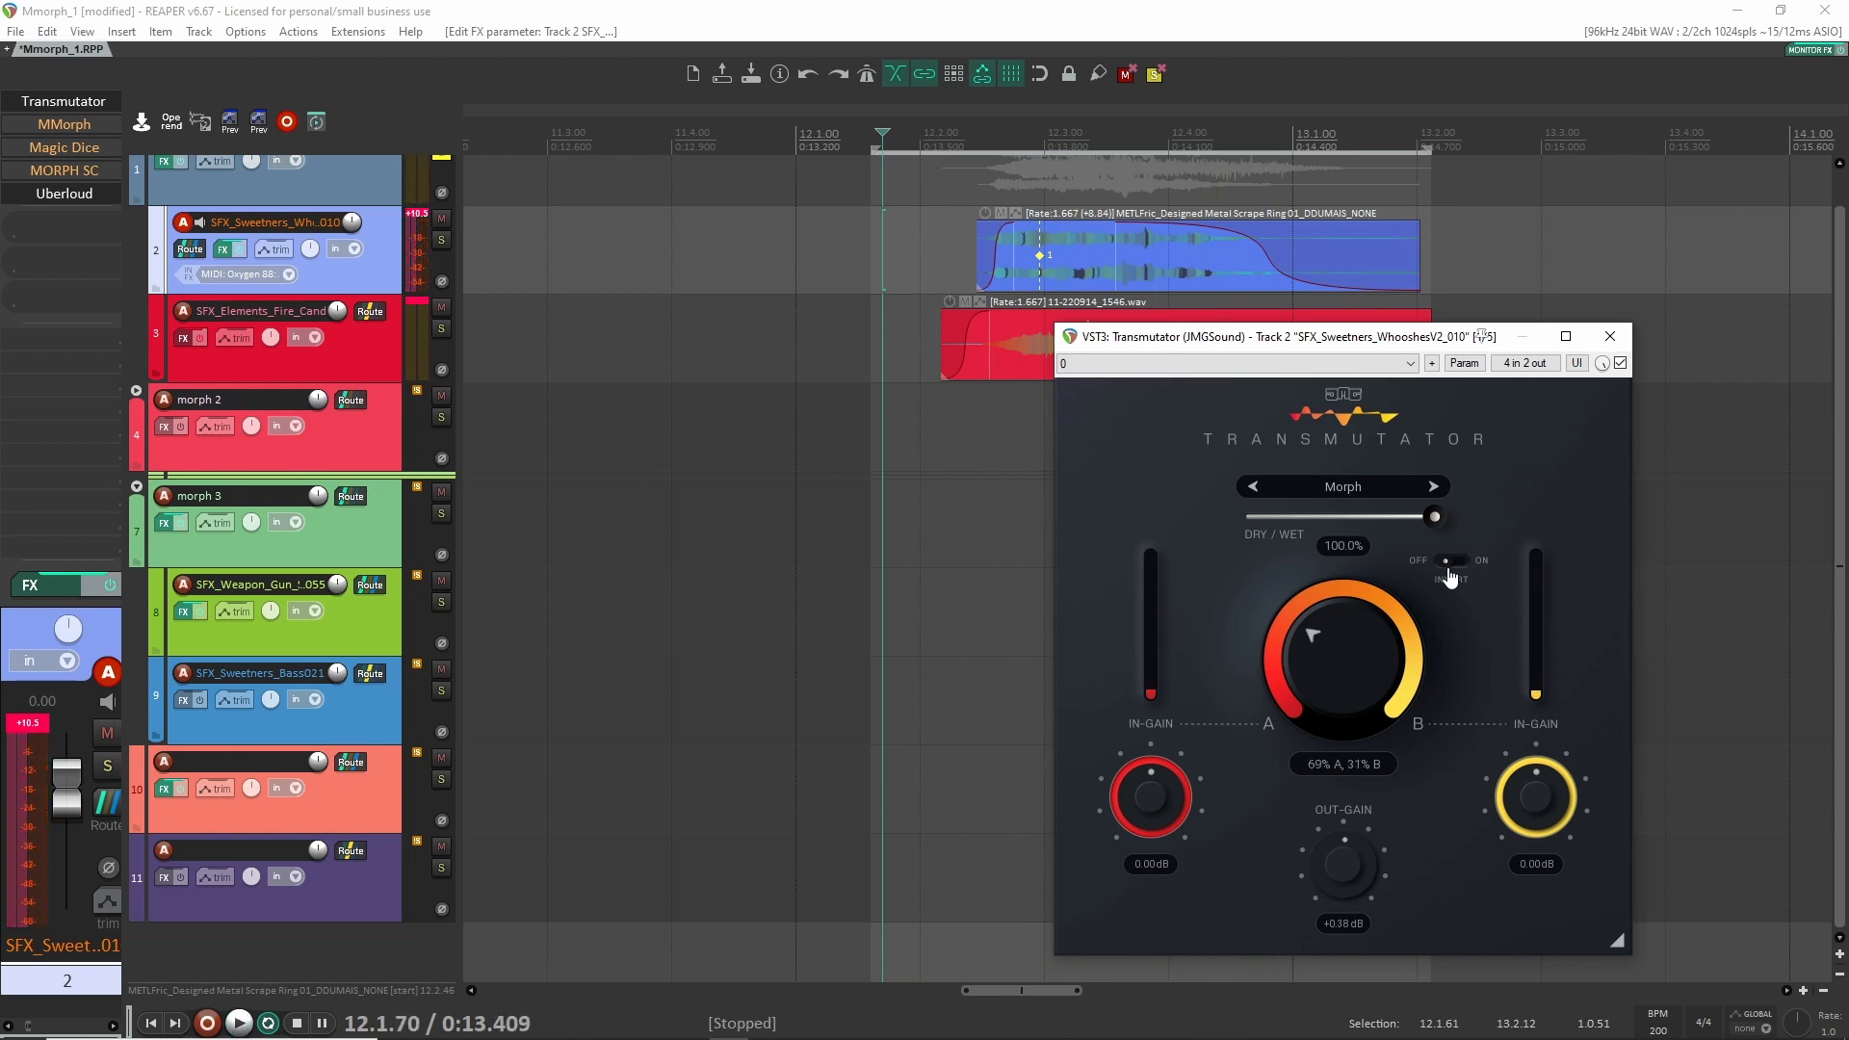
pyautogui.press('space')
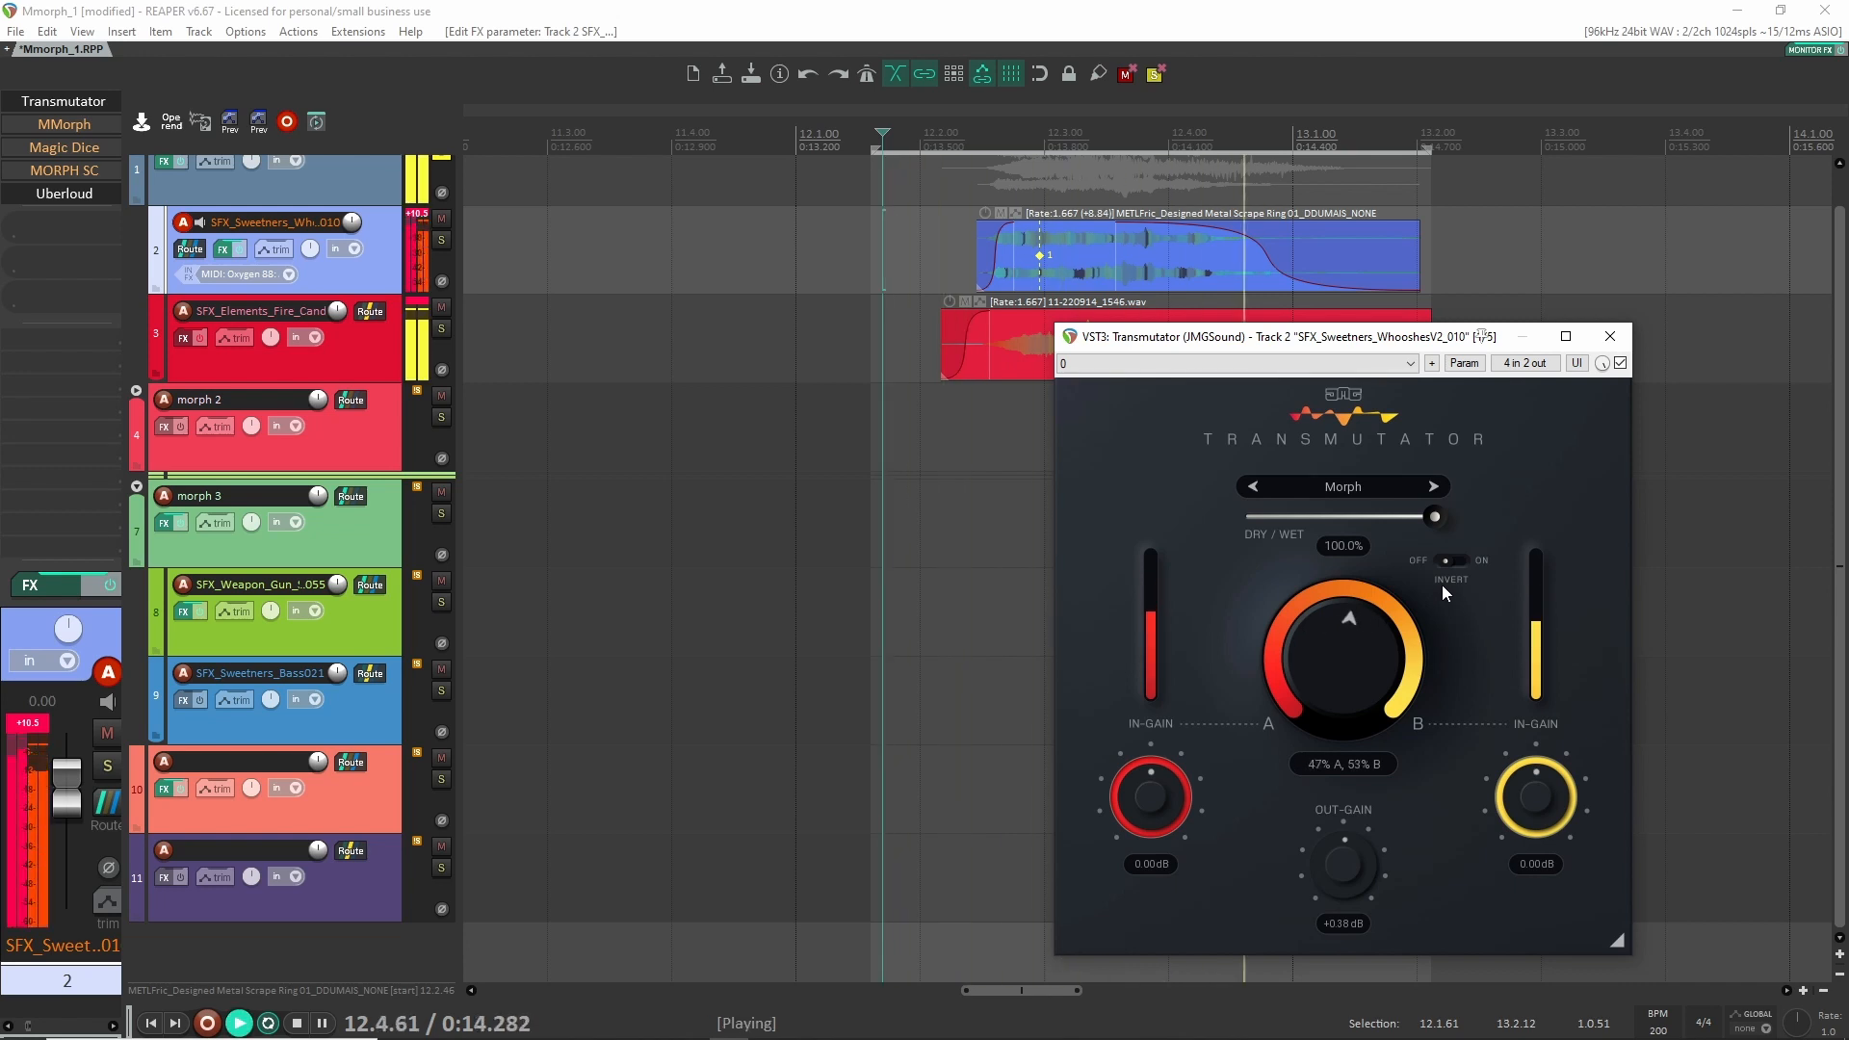
pyautogui.press('space')
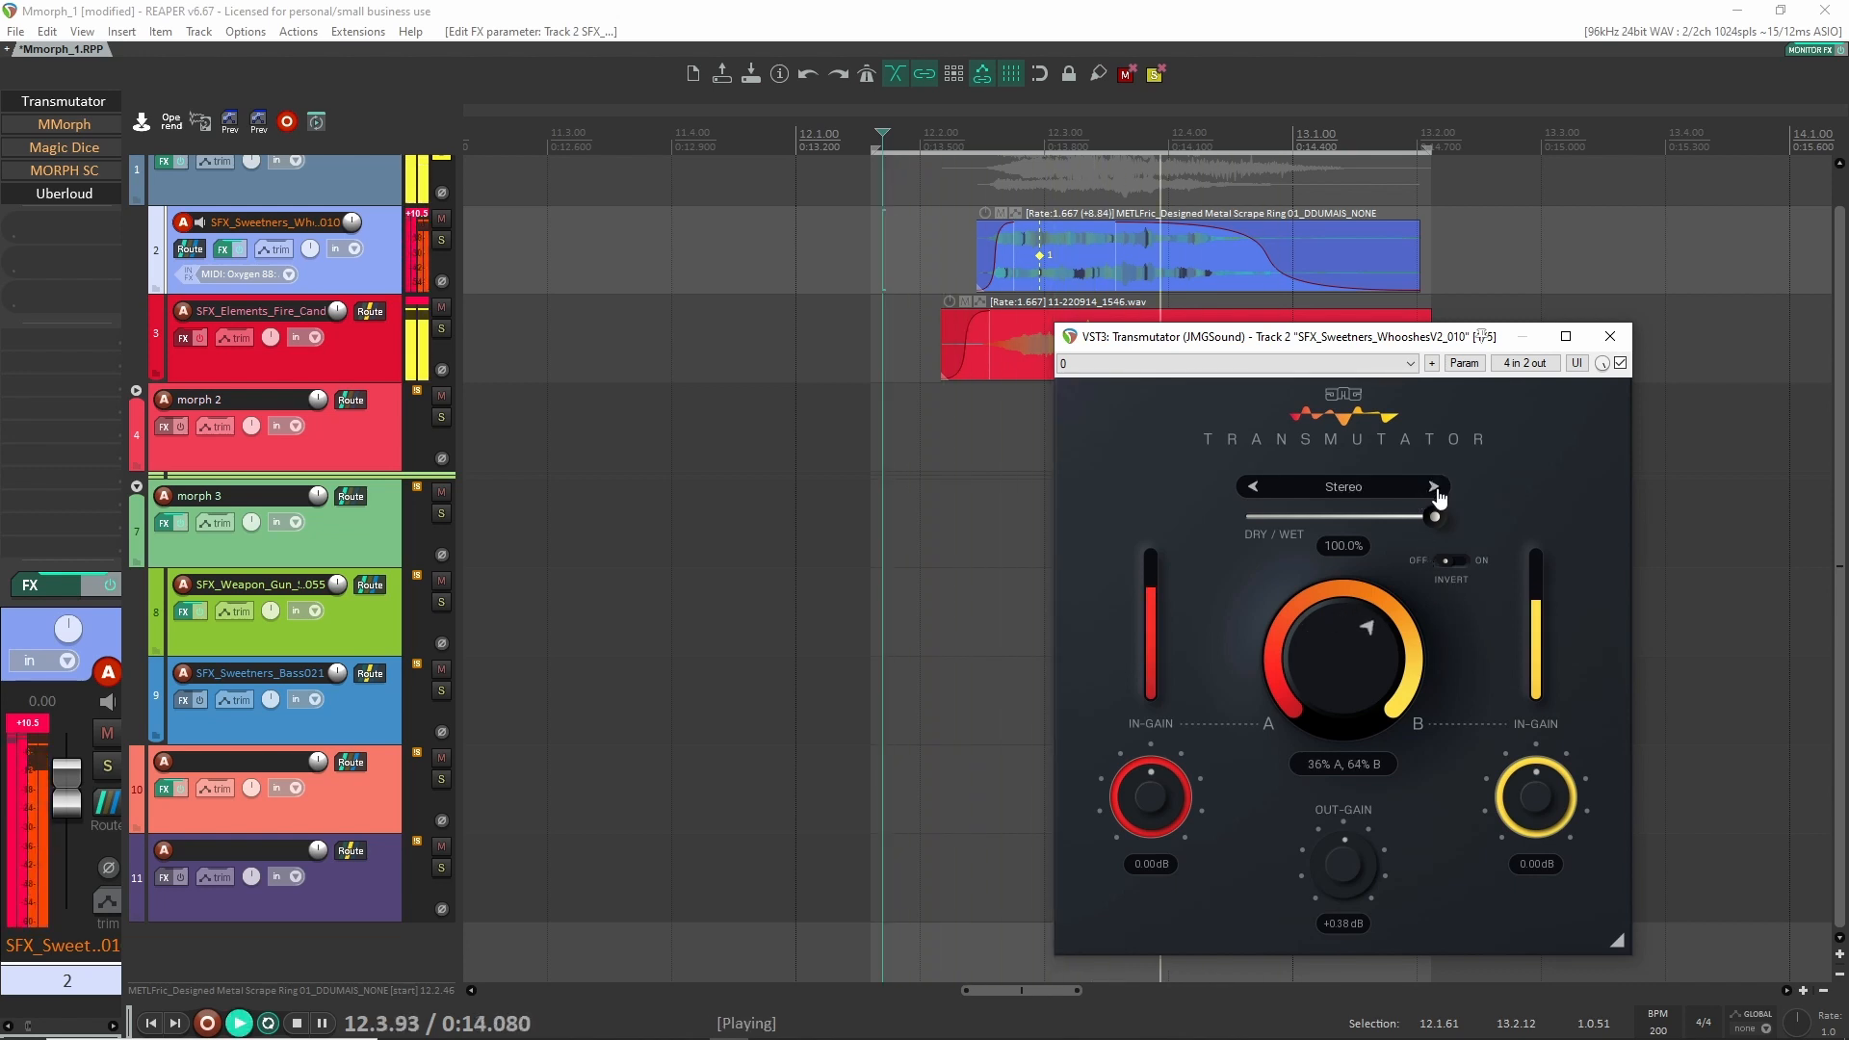
# Audition the Stereo, Pan, Transients and Dynamics modes with Invert on and off, ending on Liquid.
pyautogui.click(1452, 562)
pyautogui.click(1431, 489)
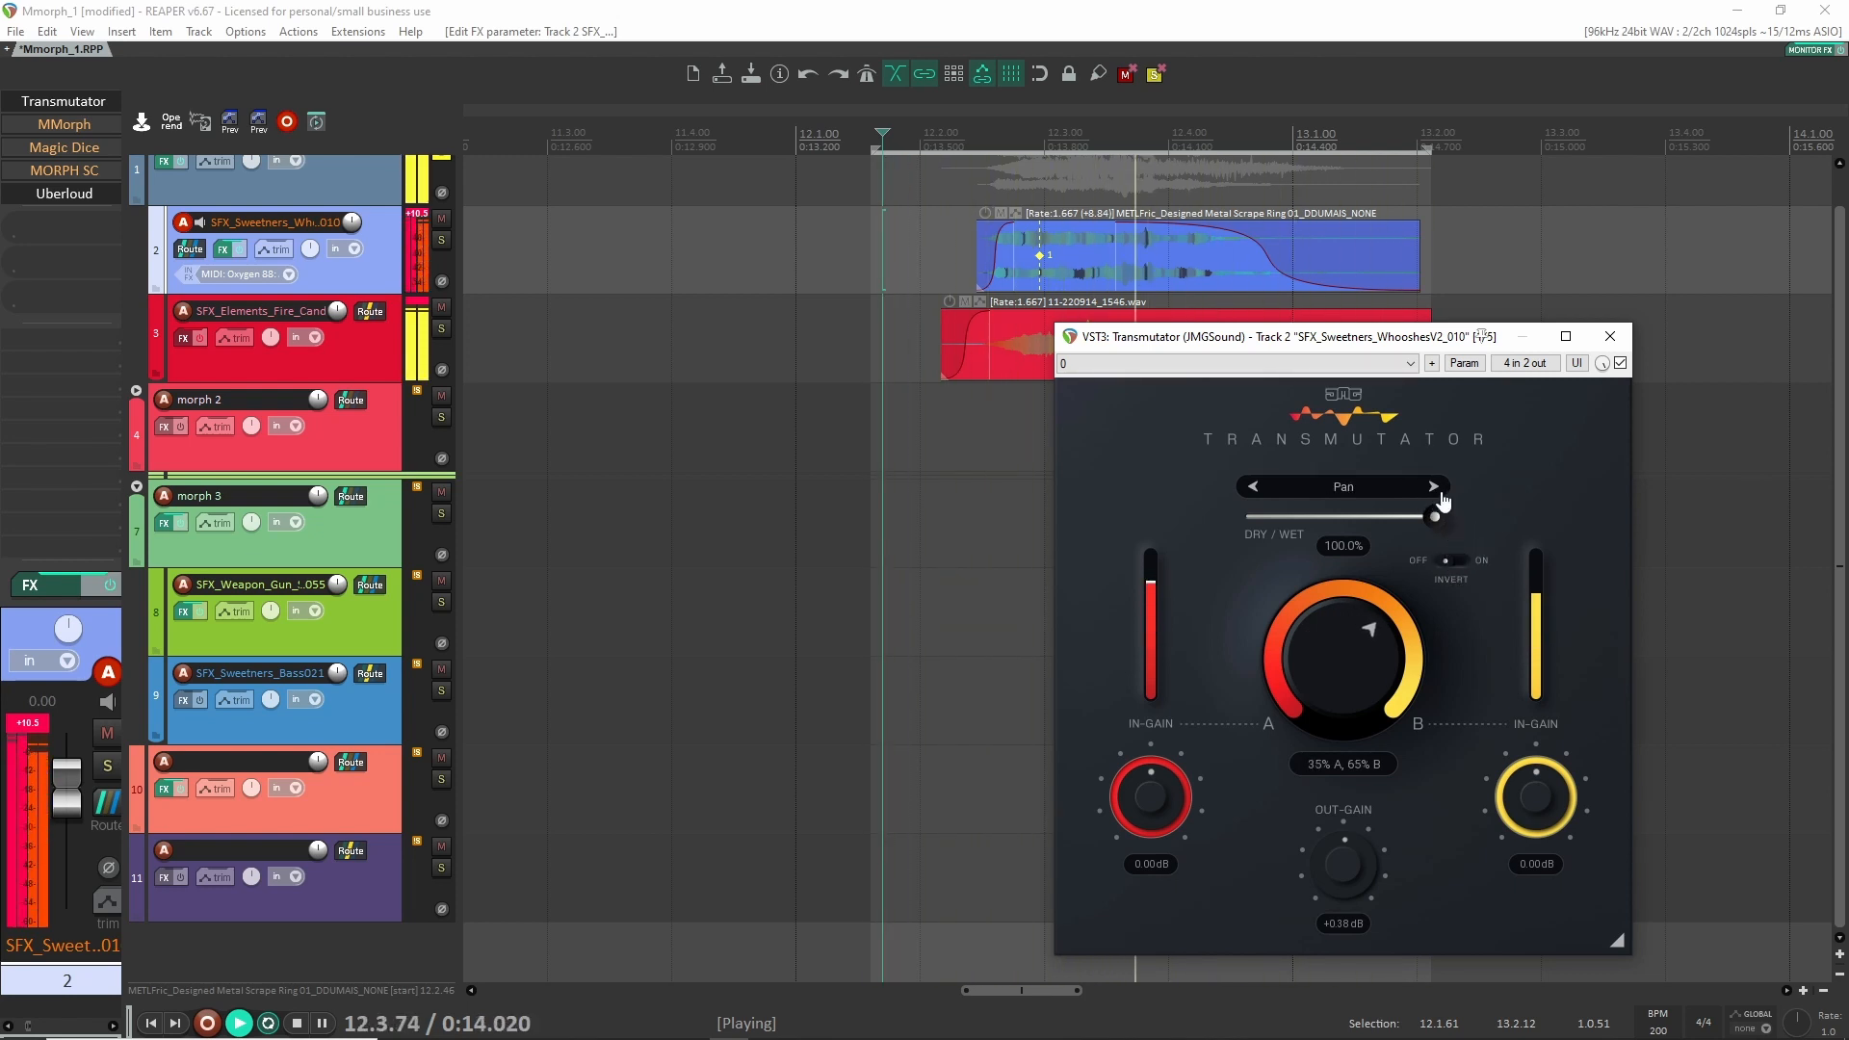
pyautogui.click(1451, 562)
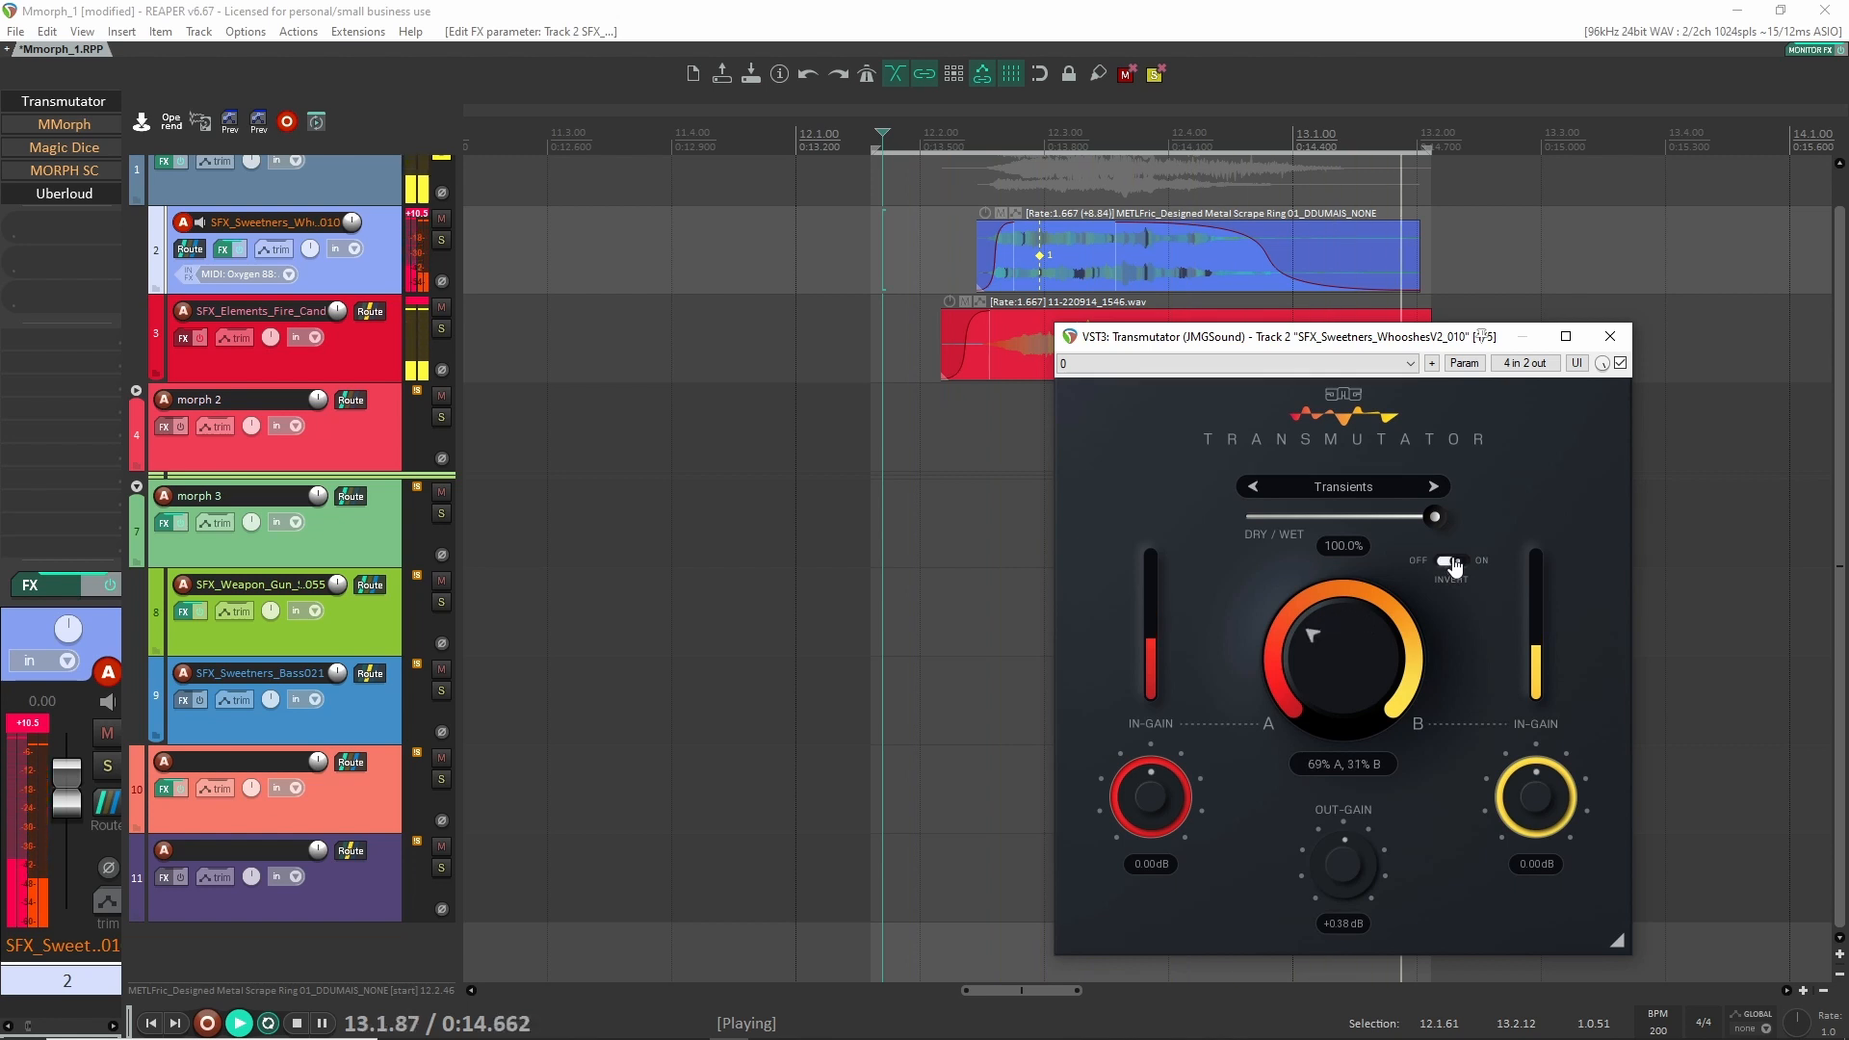
pyautogui.click(1434, 487)
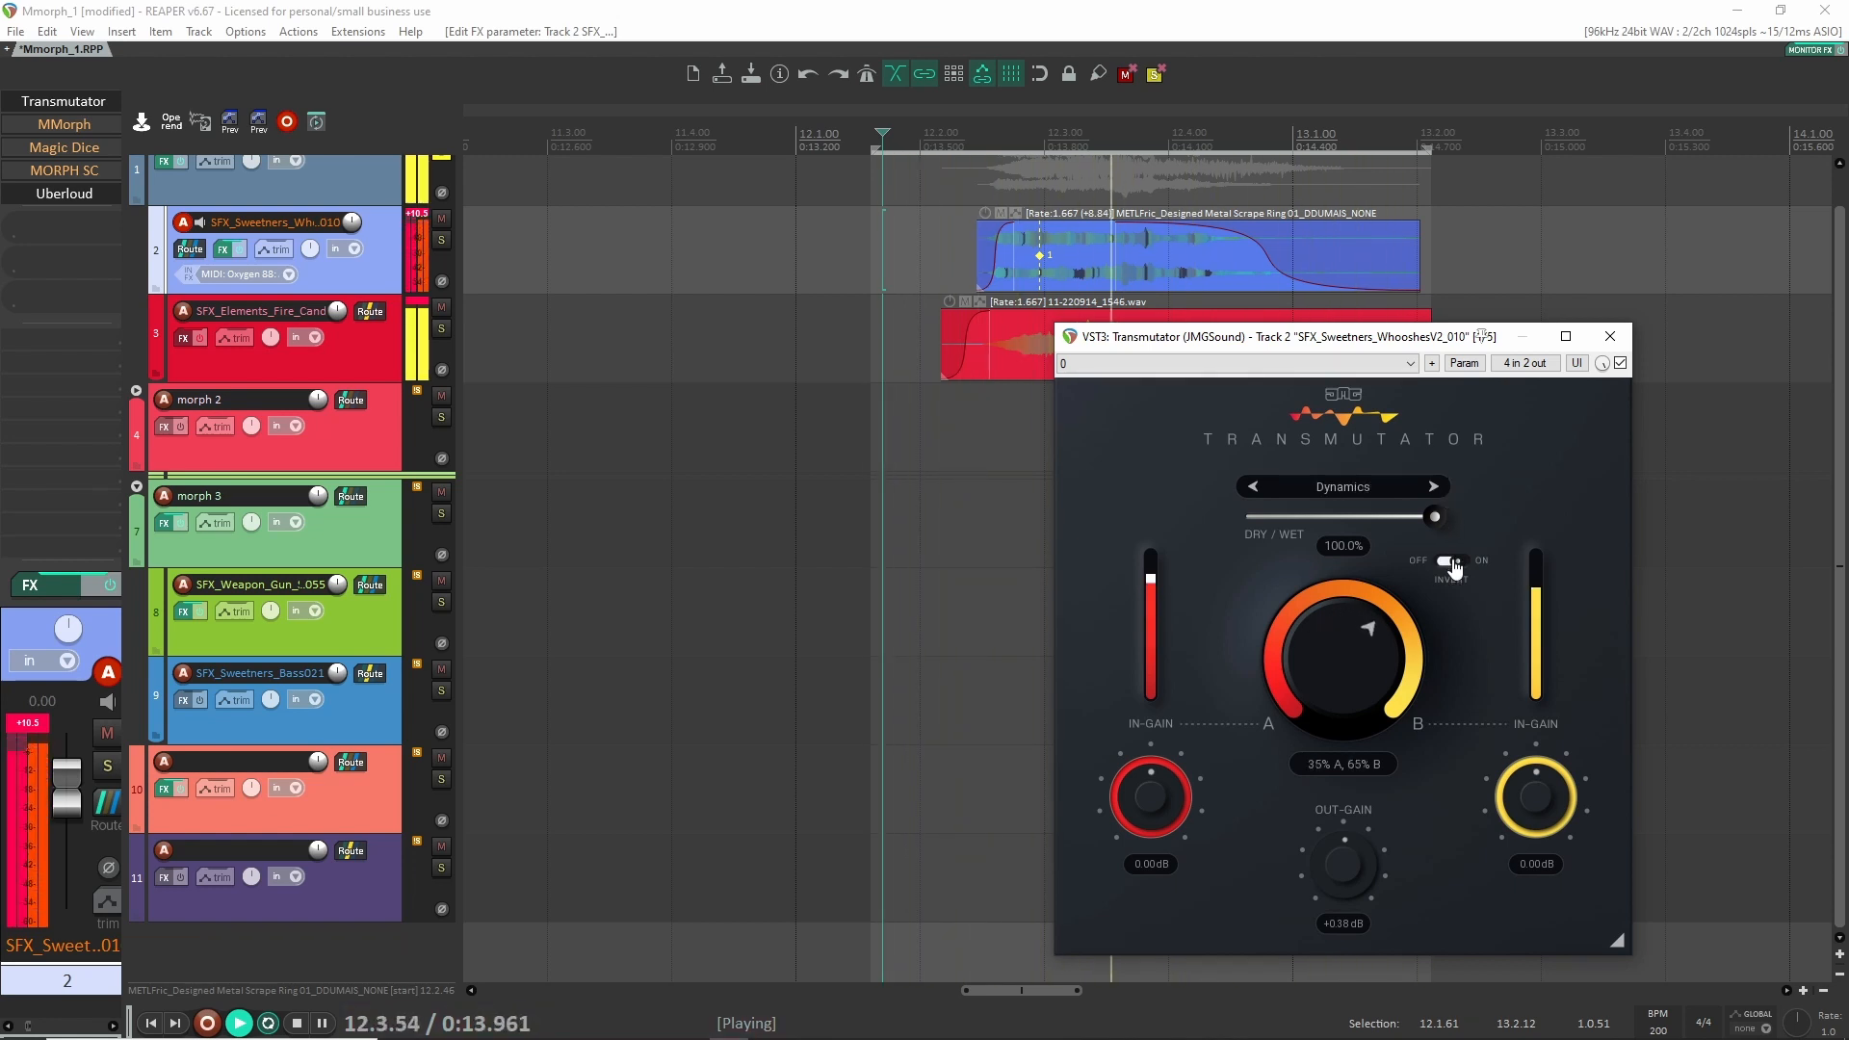
pyautogui.click(1434, 487)
pyautogui.press('space')
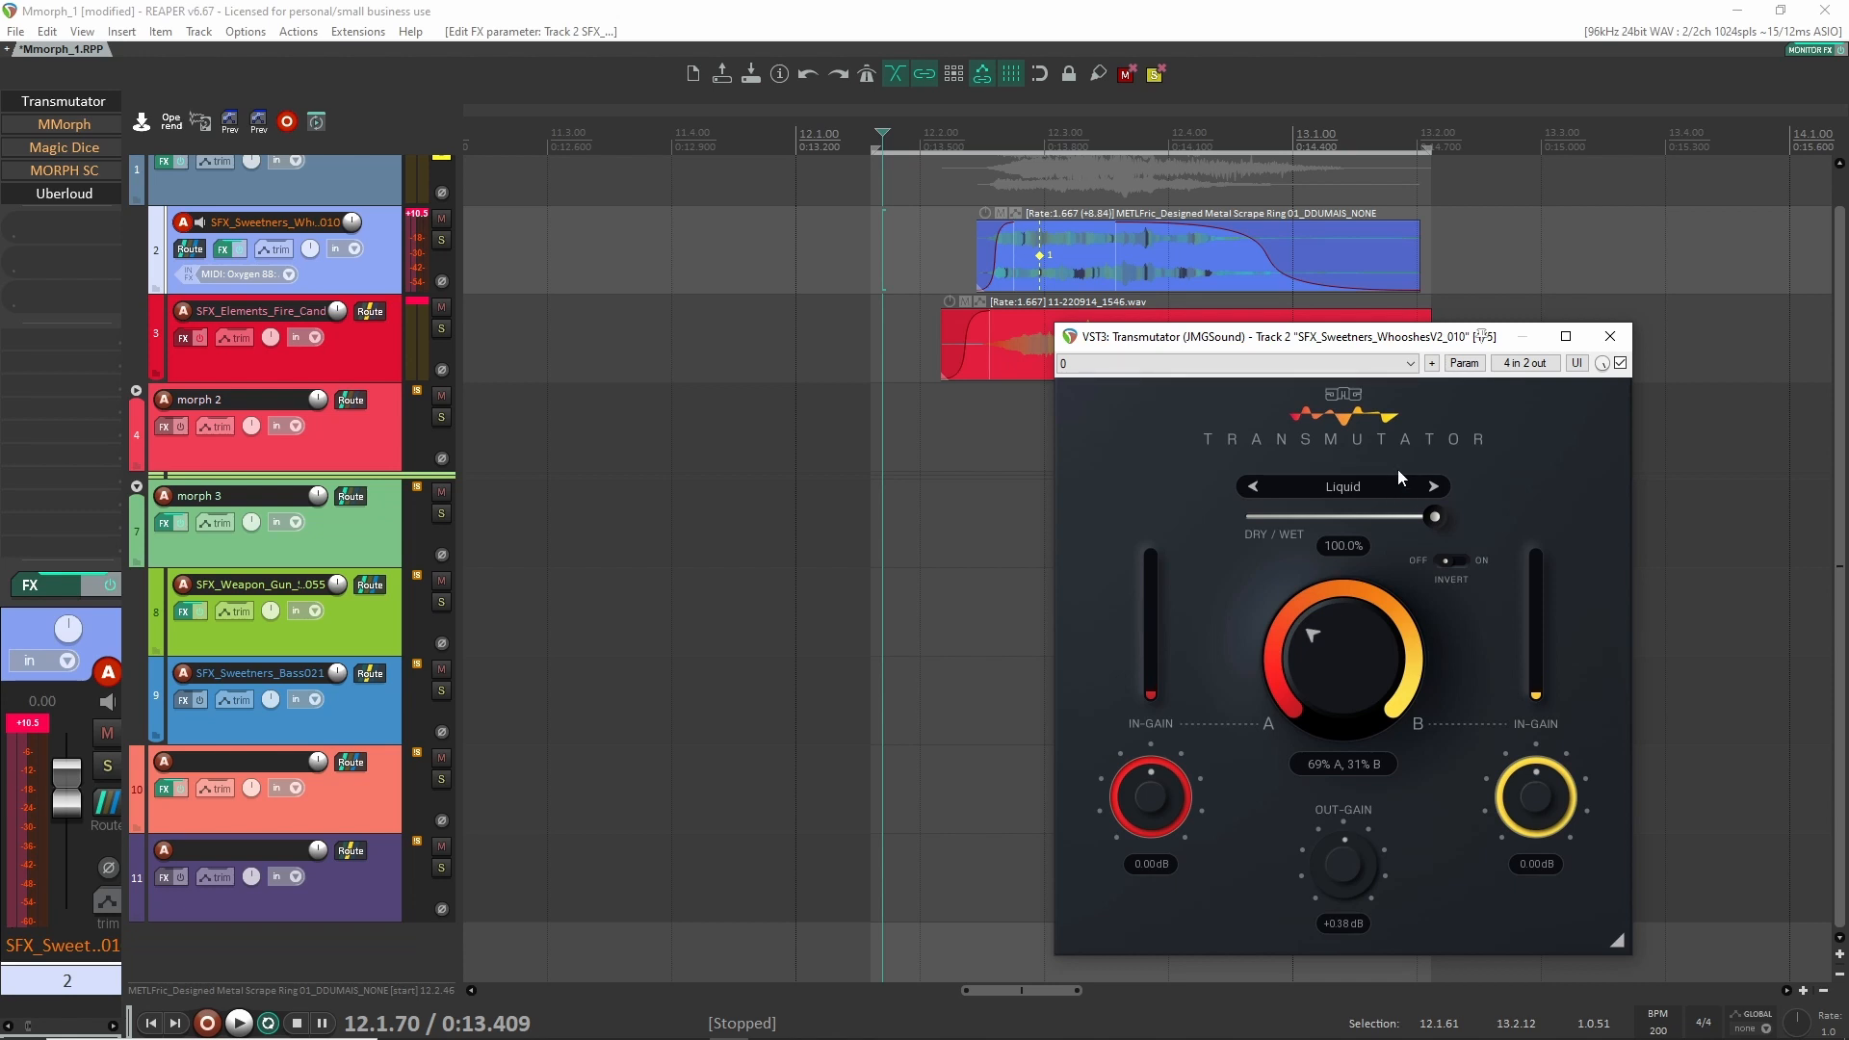
# Audition the Multi, Diffuser, Wash and Pitch modes on the looped clips, comparing Invert on and off.
pyautogui.click(1434, 487)
pyautogui.press('space')
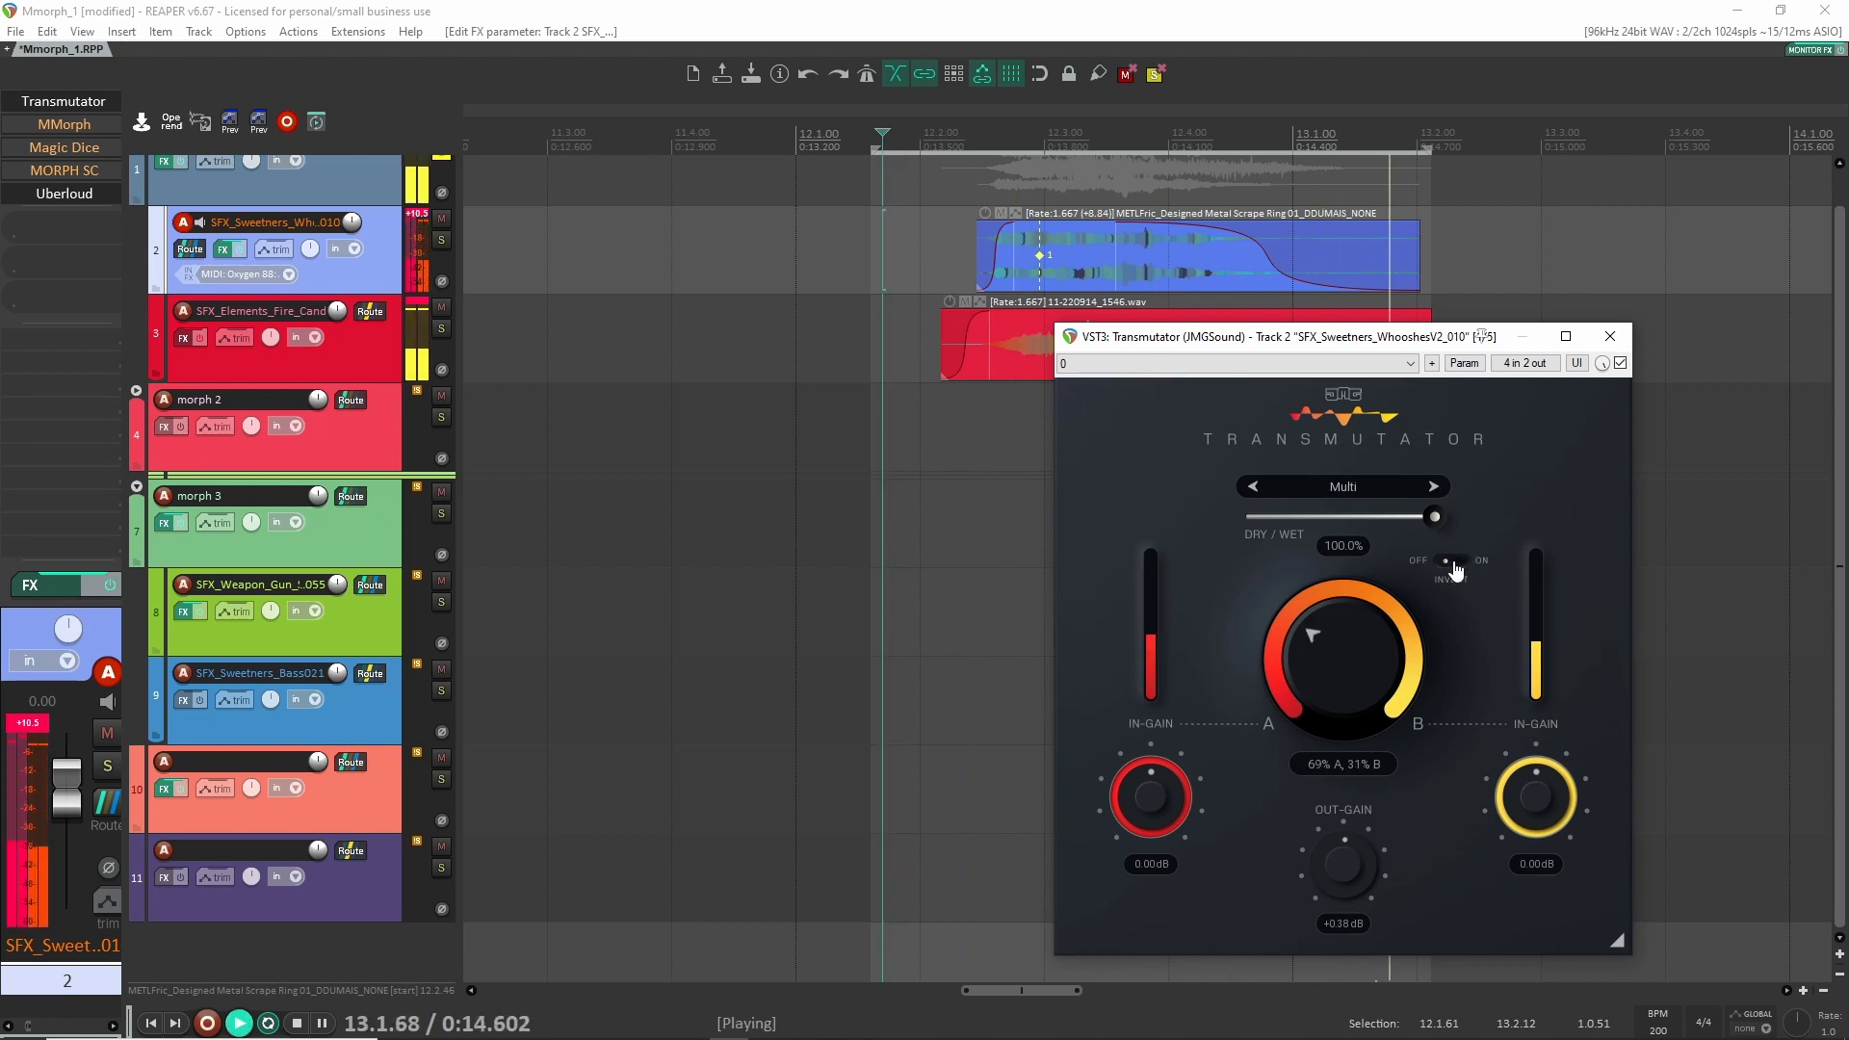
pyautogui.click(1451, 562)
pyautogui.click(1451, 562)
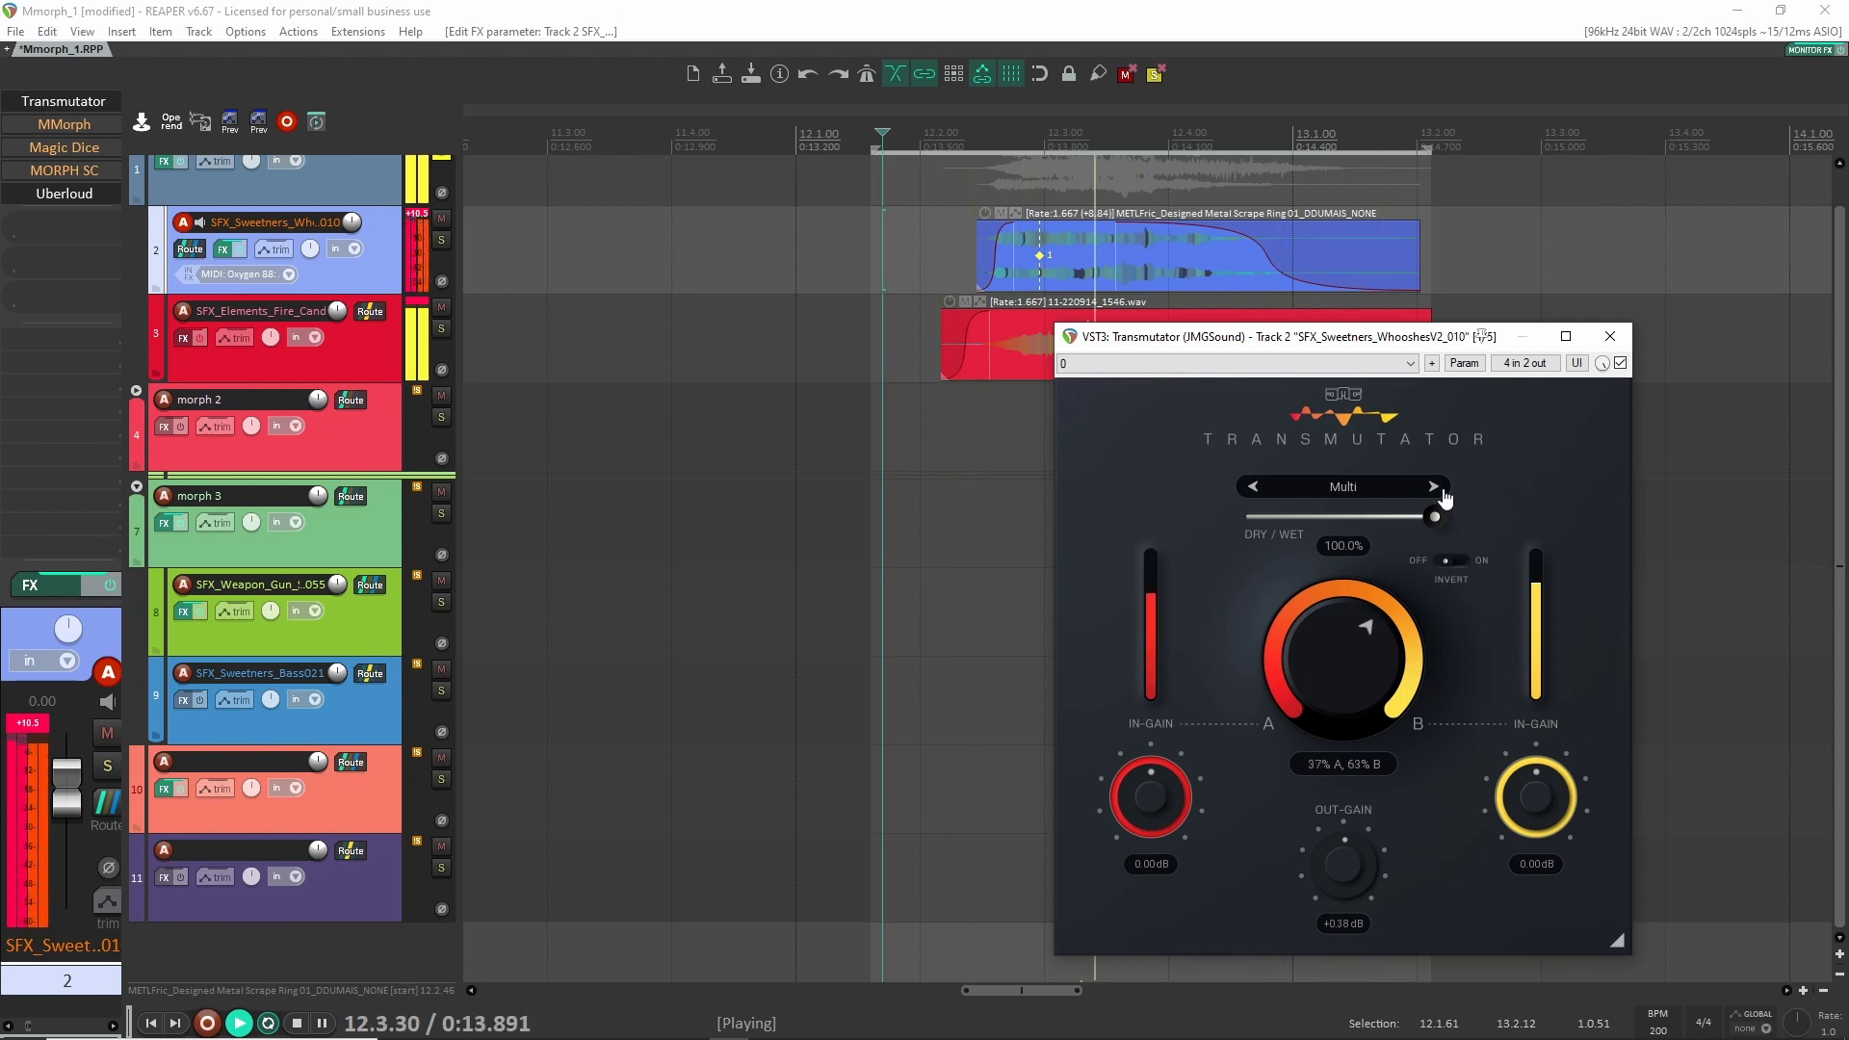
pyautogui.click(1434, 487)
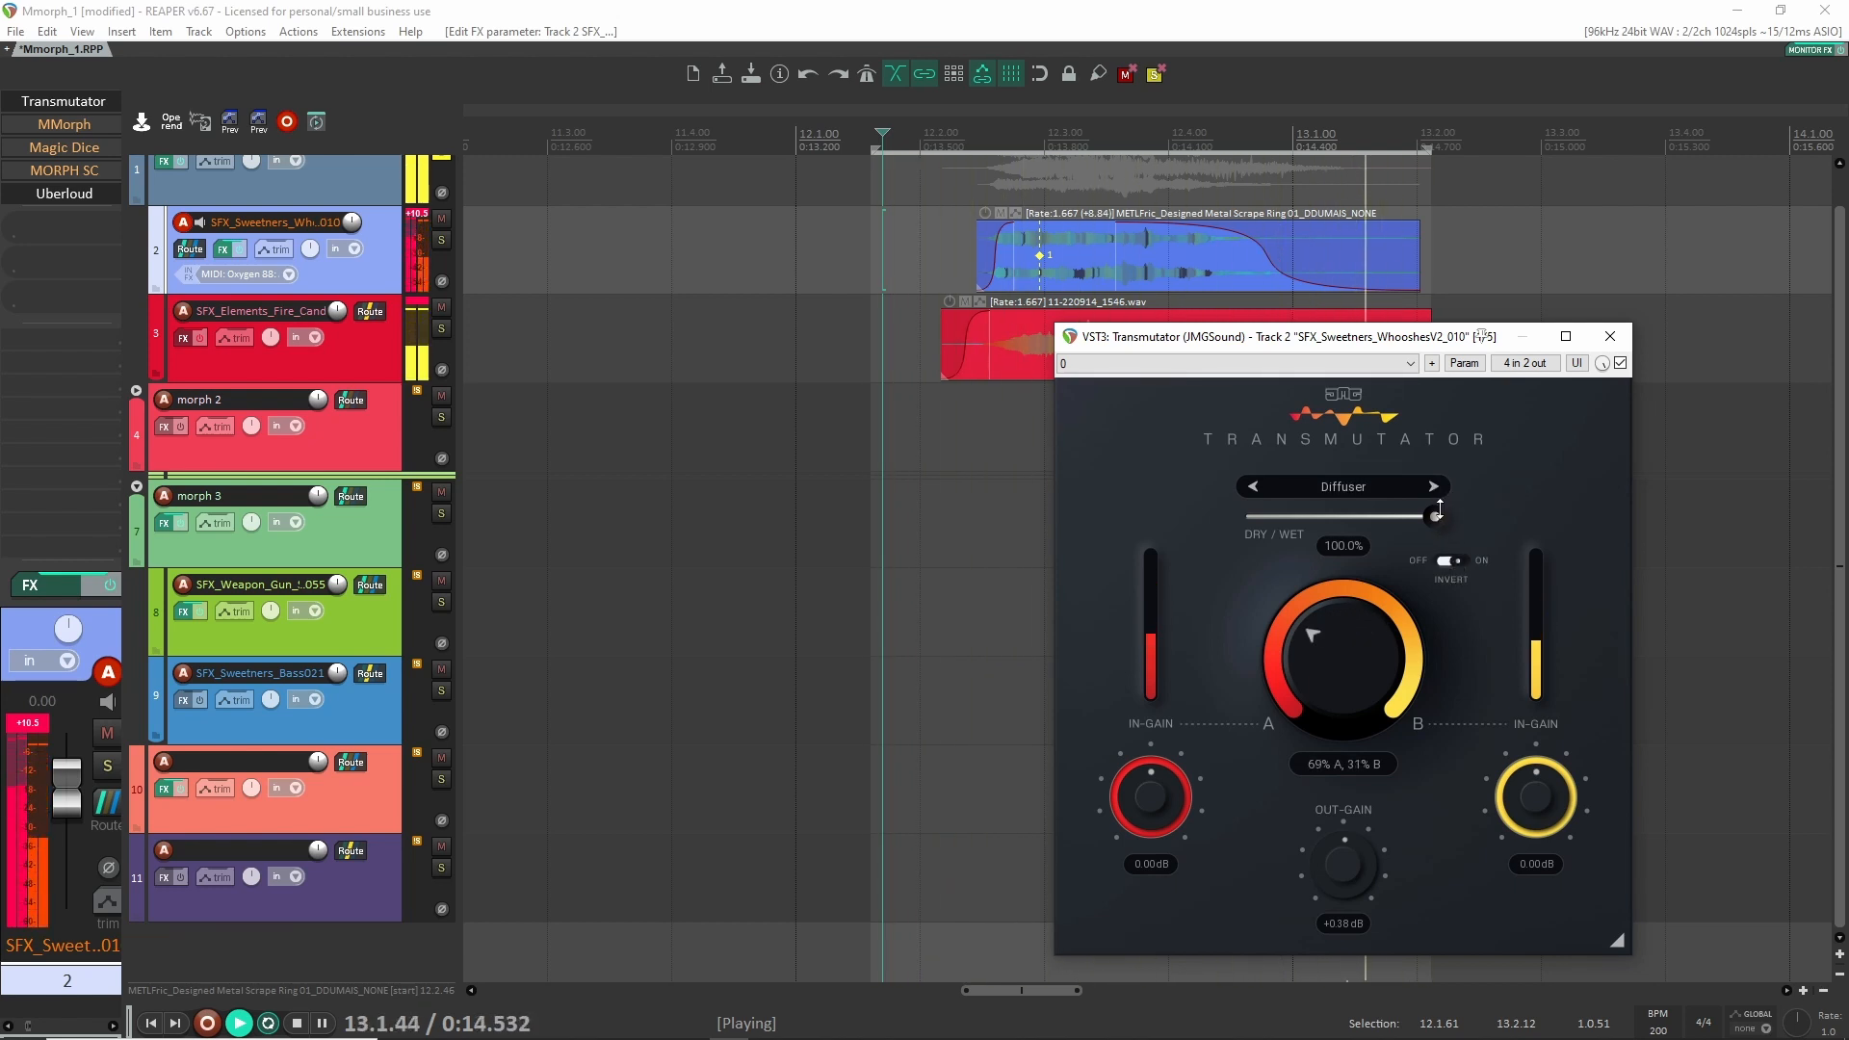
pyautogui.click(1433, 488)
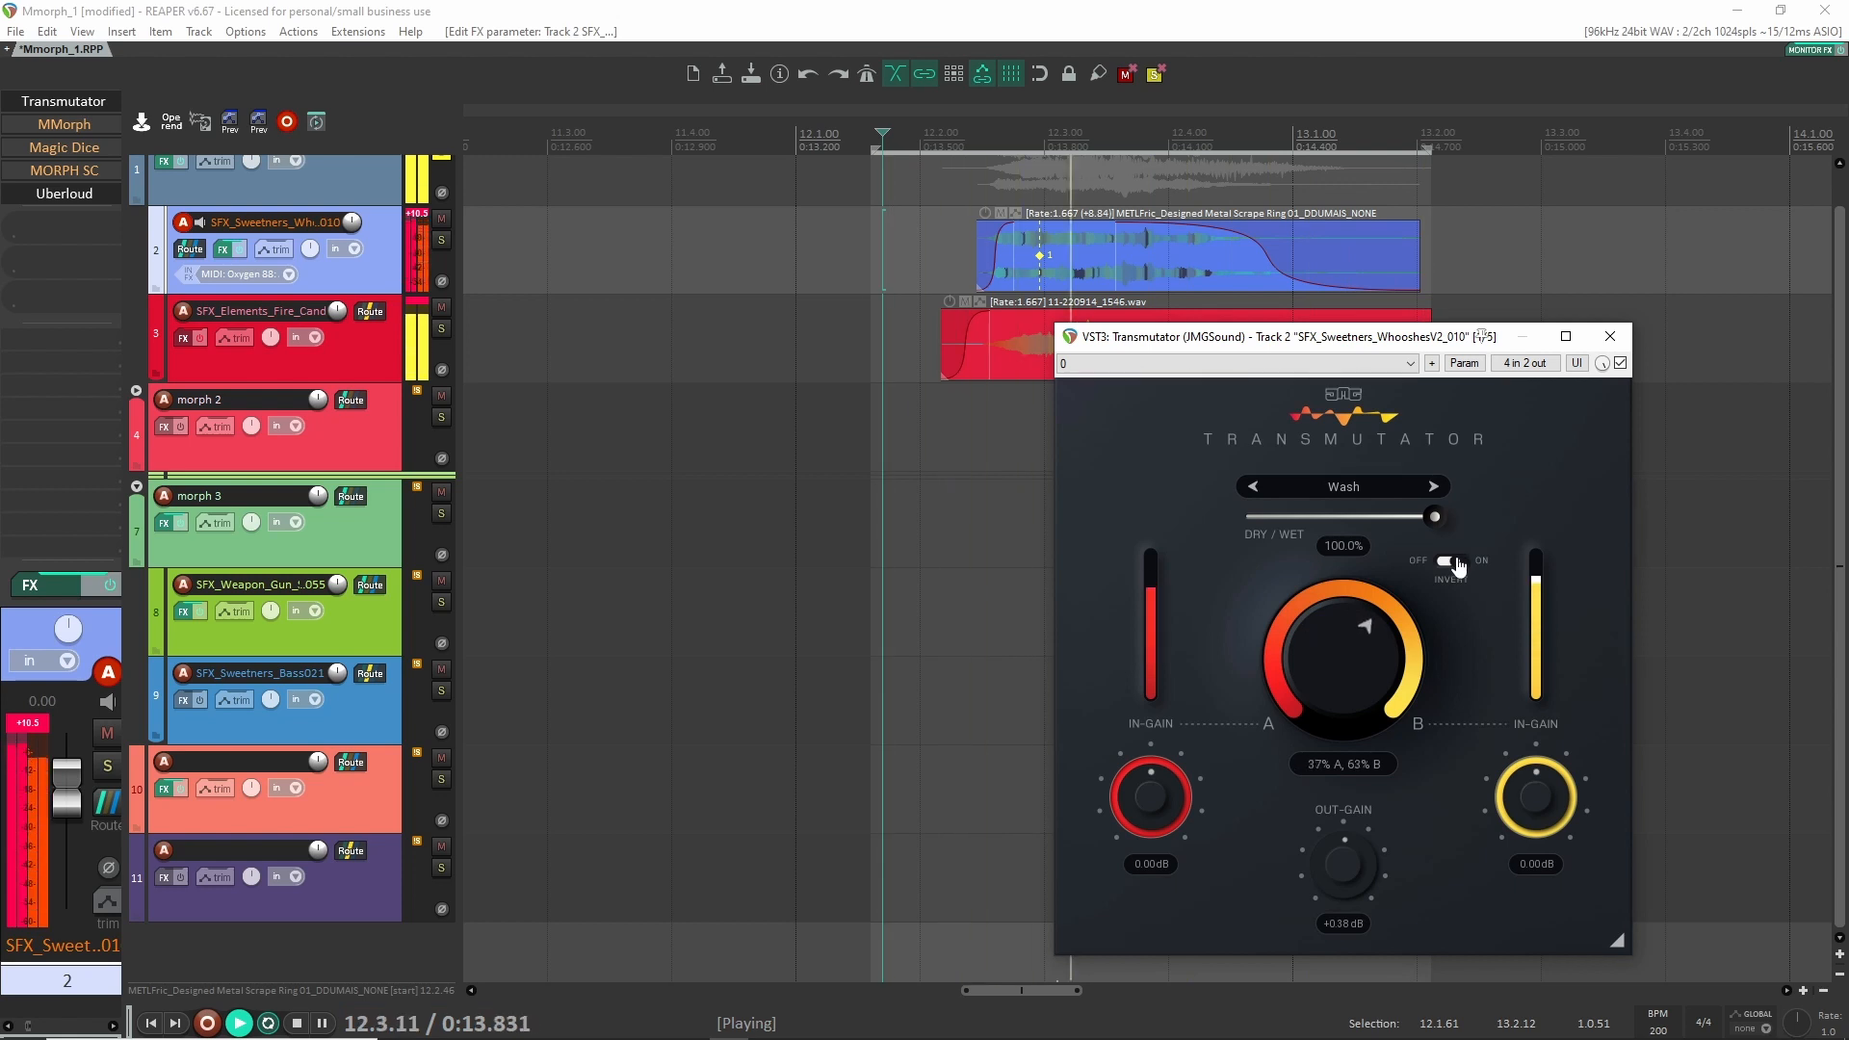
pyautogui.click(1435, 487)
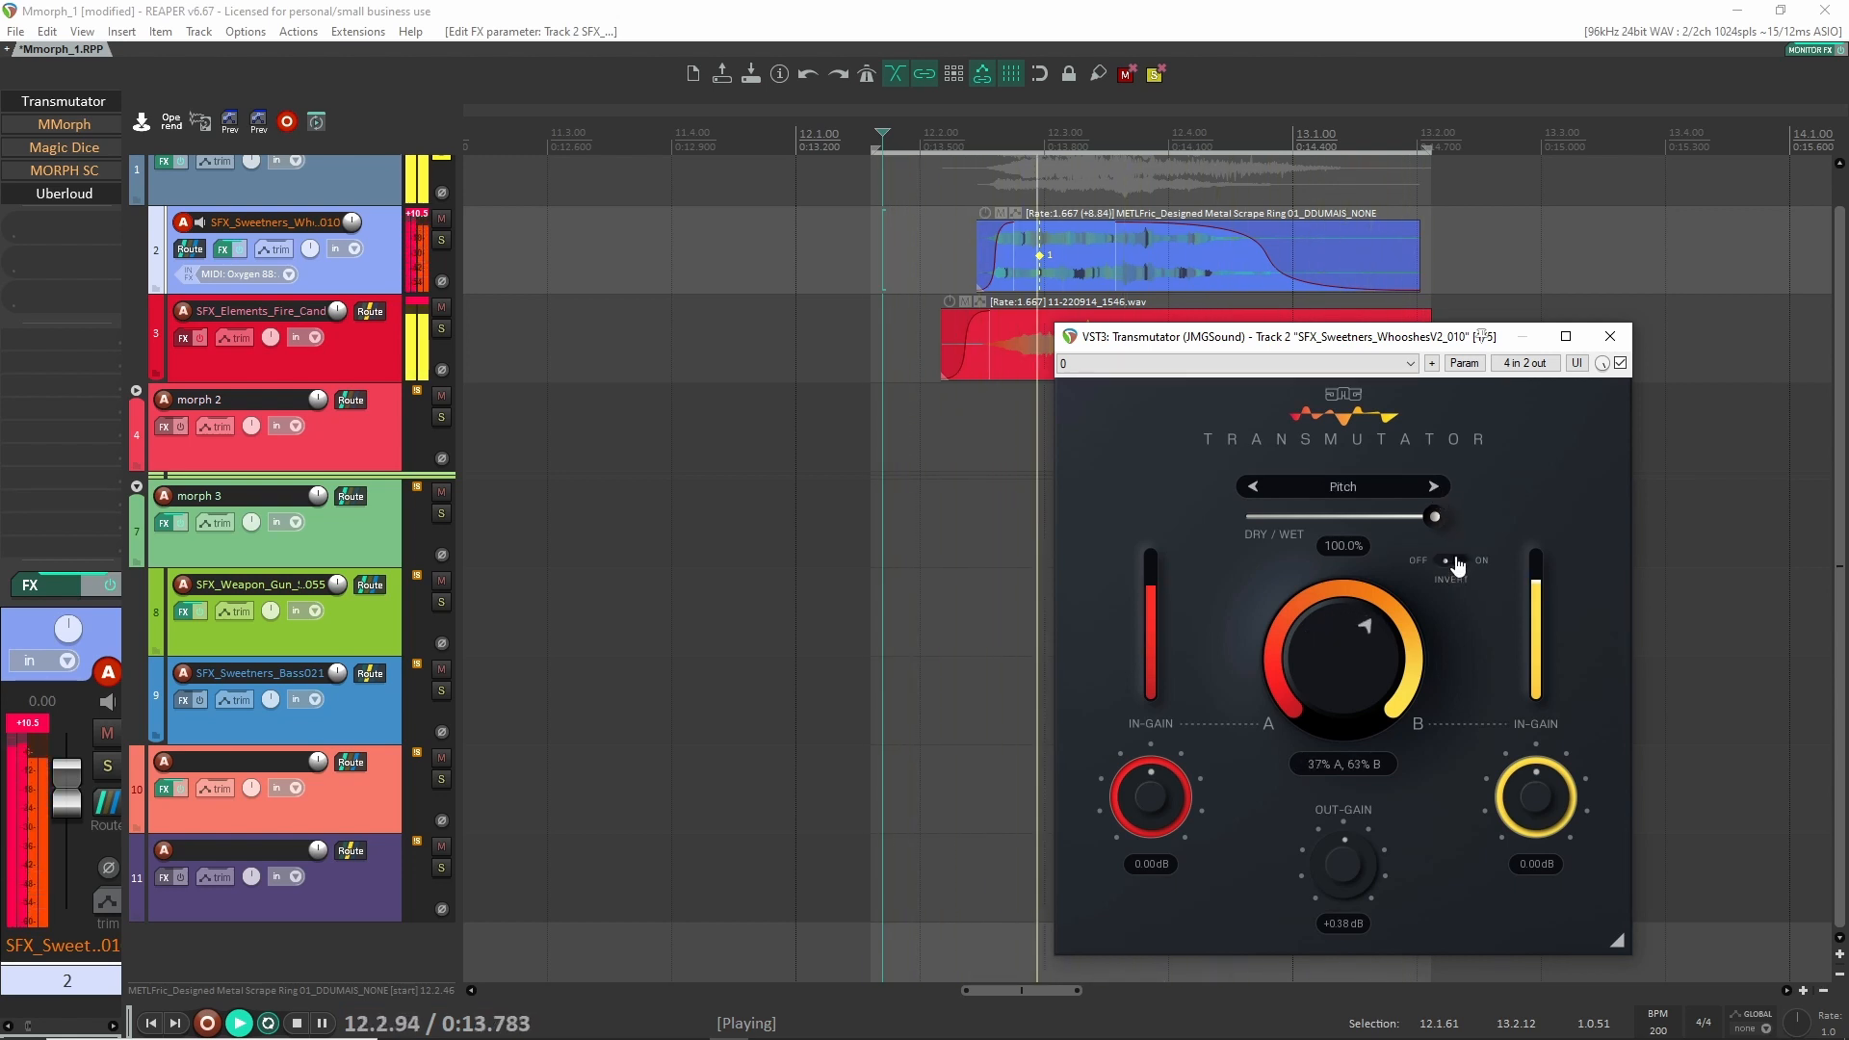
pyautogui.press('space')
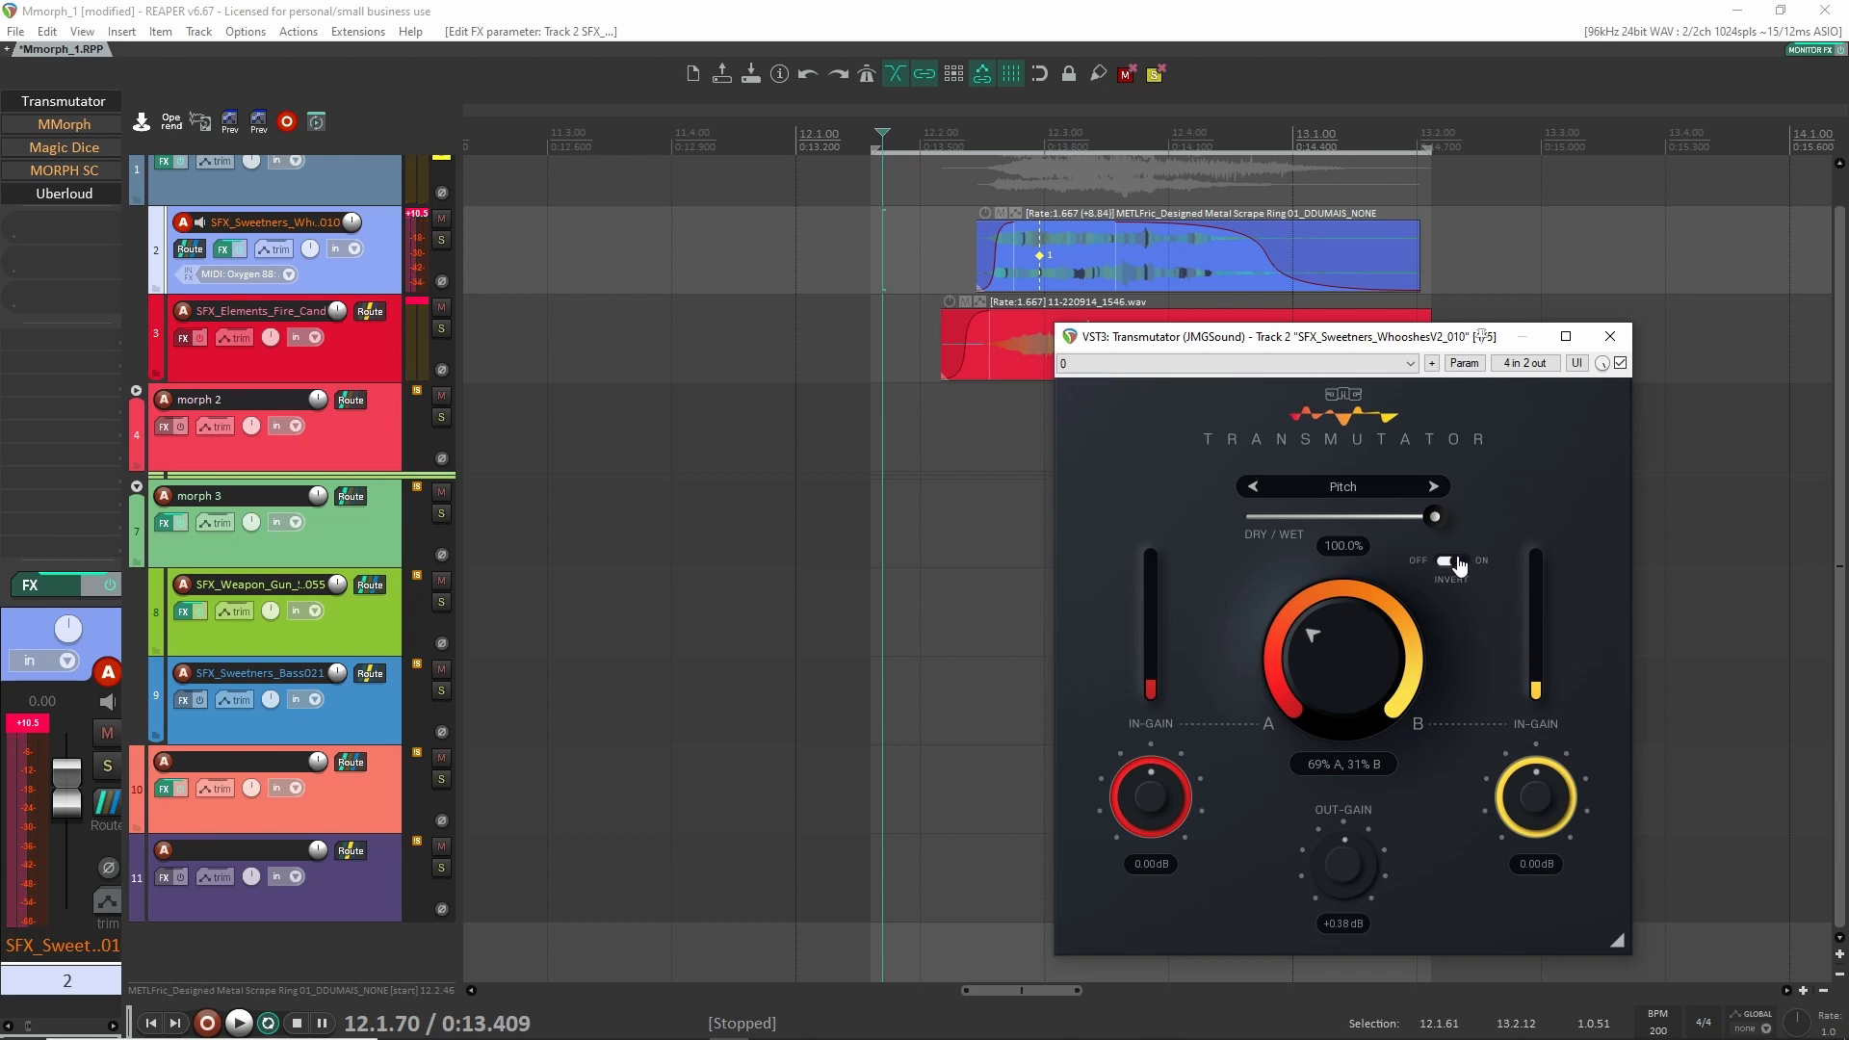
# Audition the Shift and Redux modes during playback and close the Transmutator window.
pyautogui.press('space')
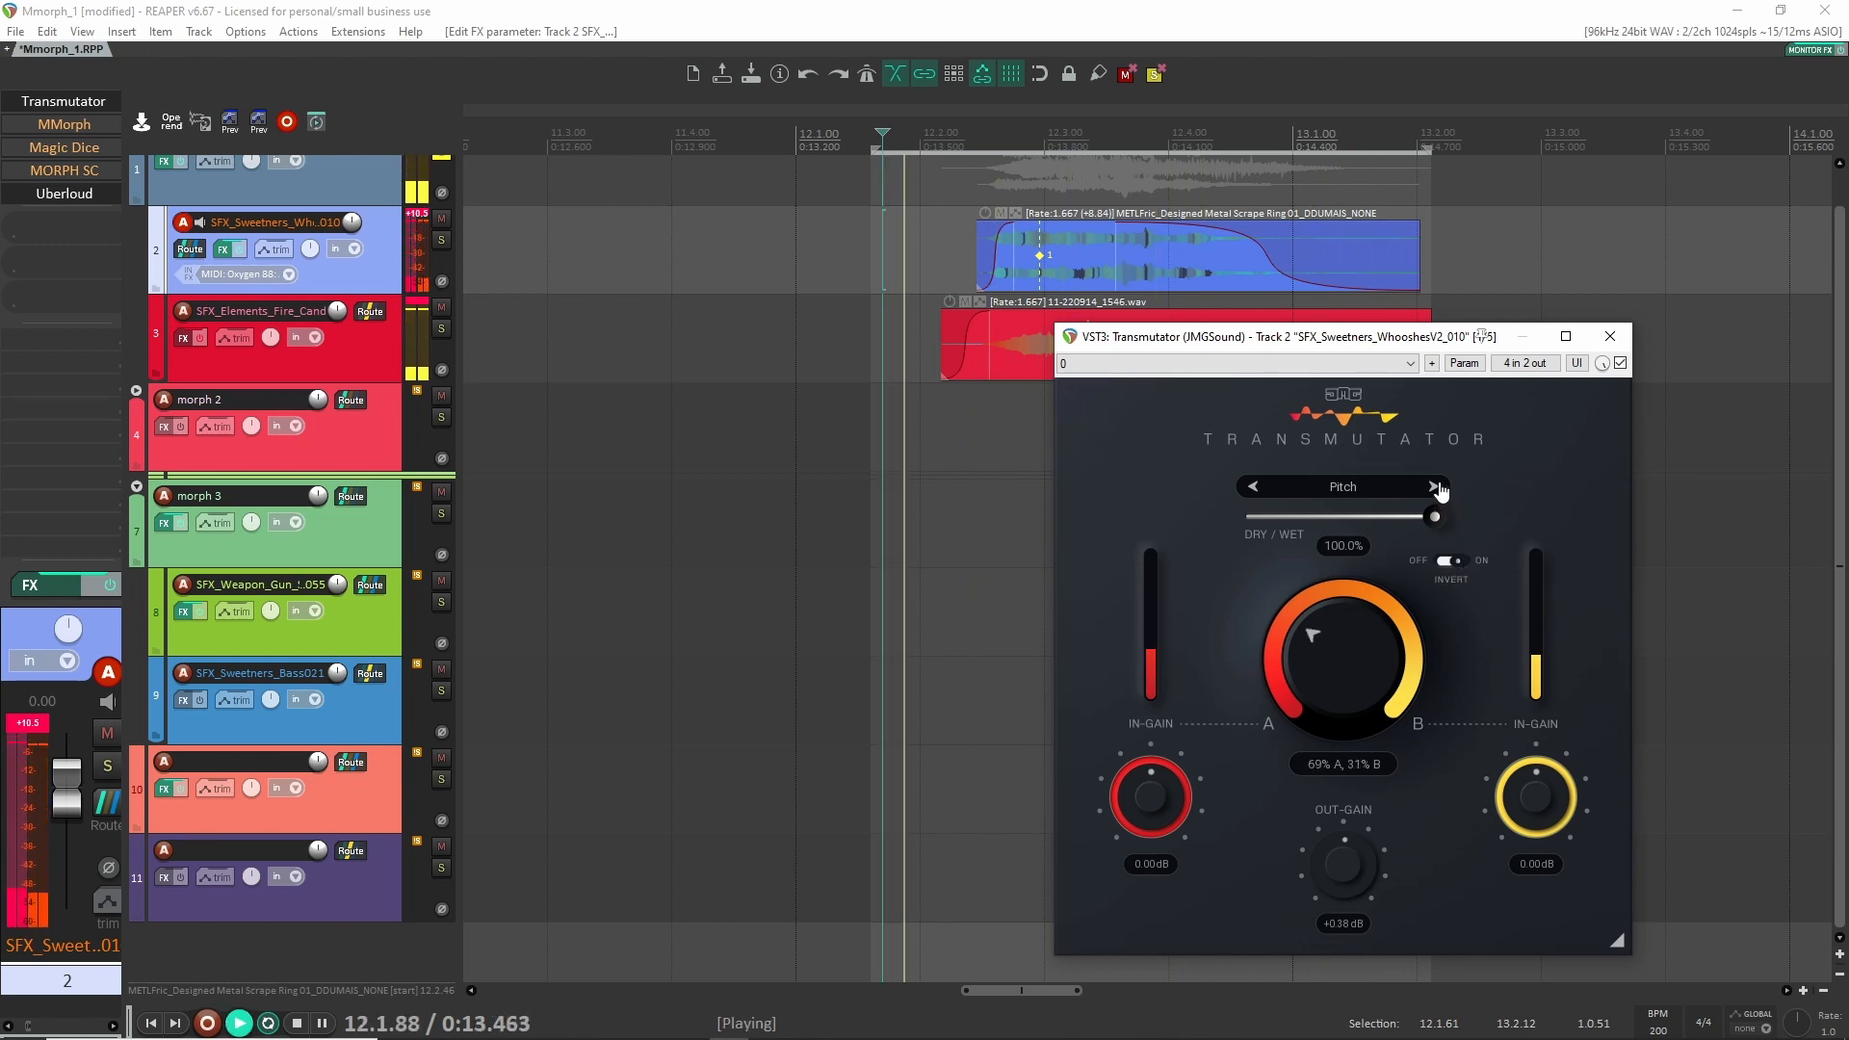
pyautogui.click(1434, 486)
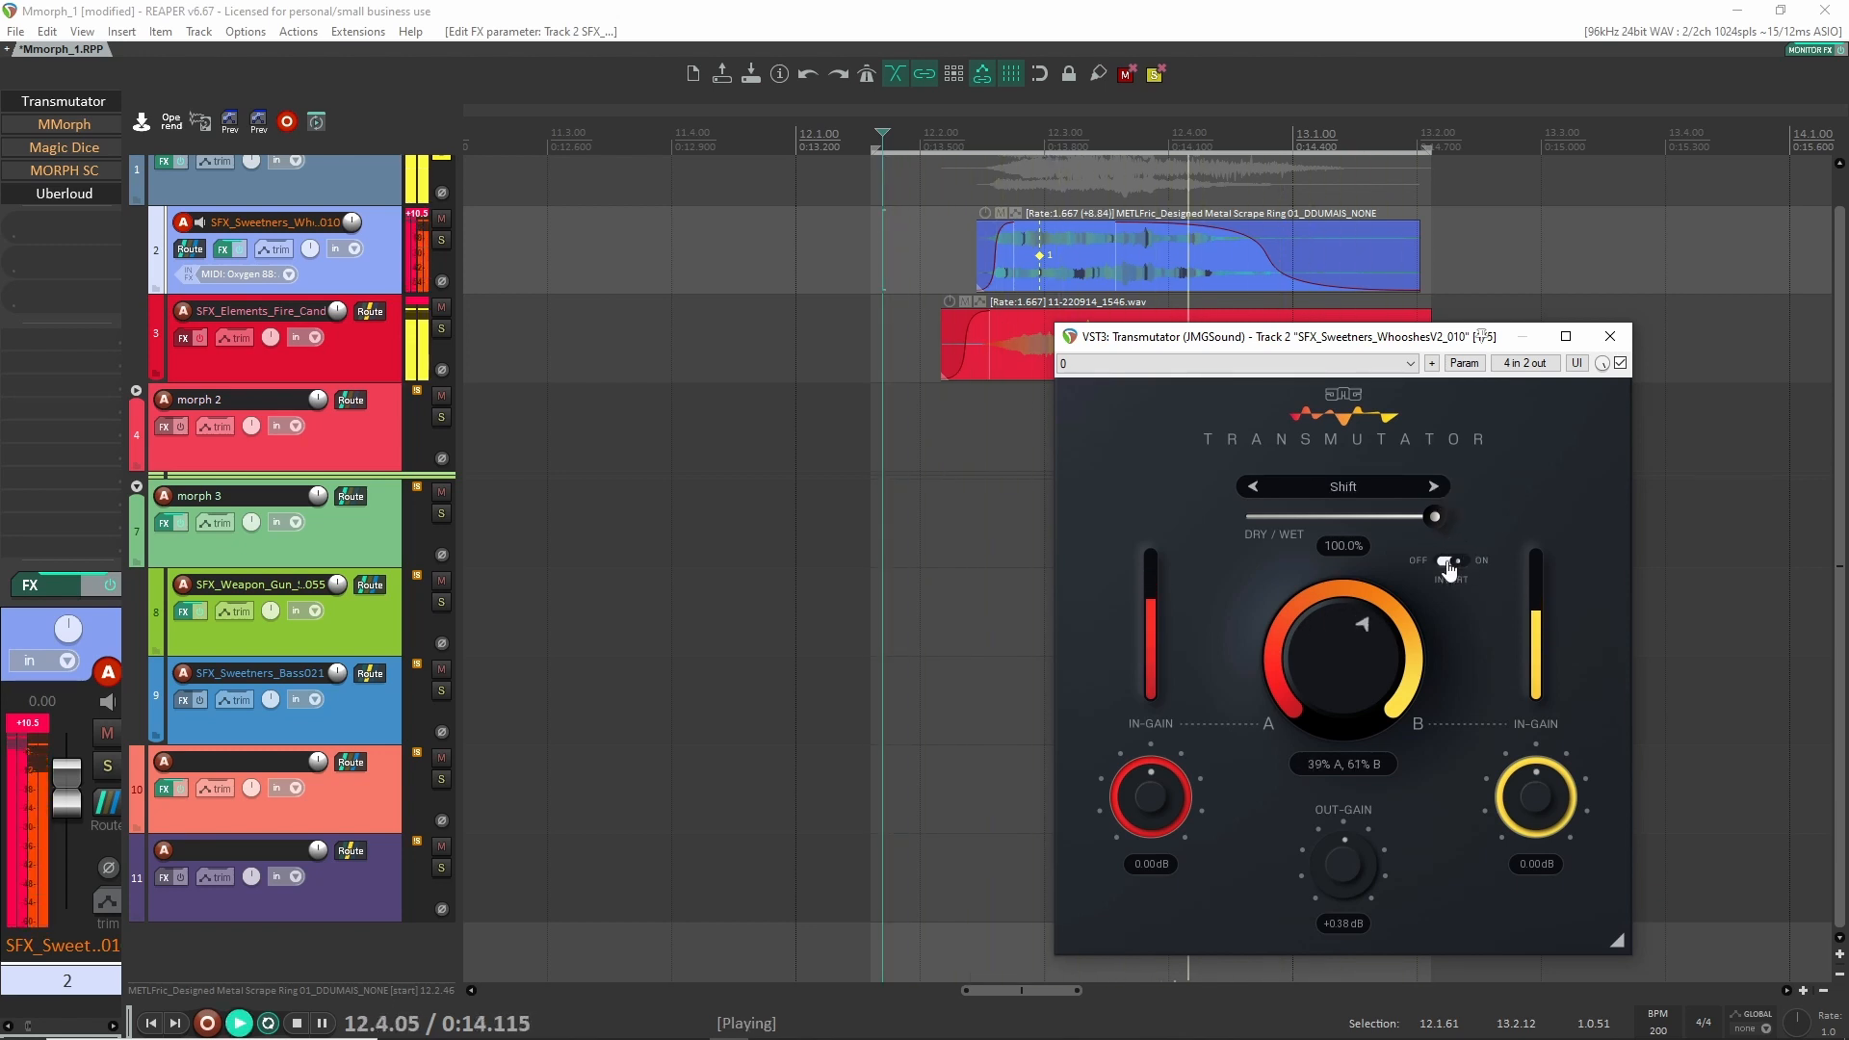
pyautogui.click(1432, 487)
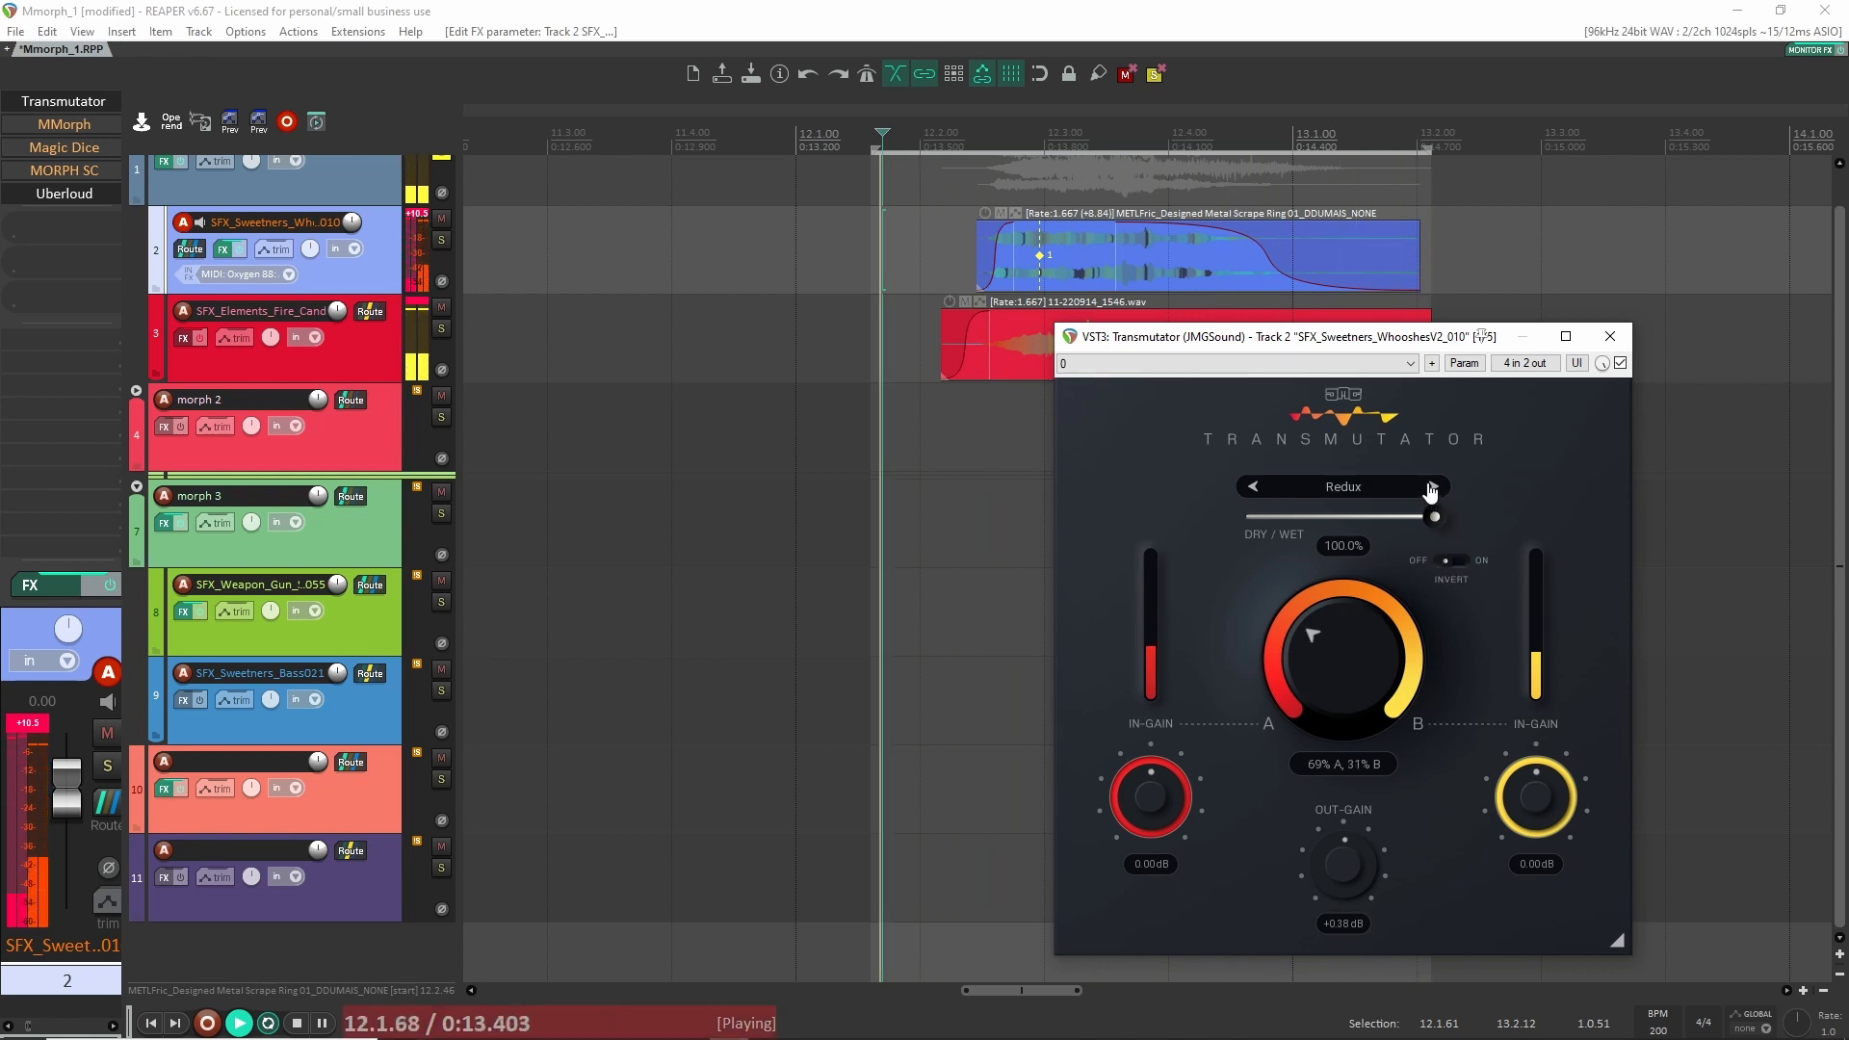
pyautogui.click(1610, 337)
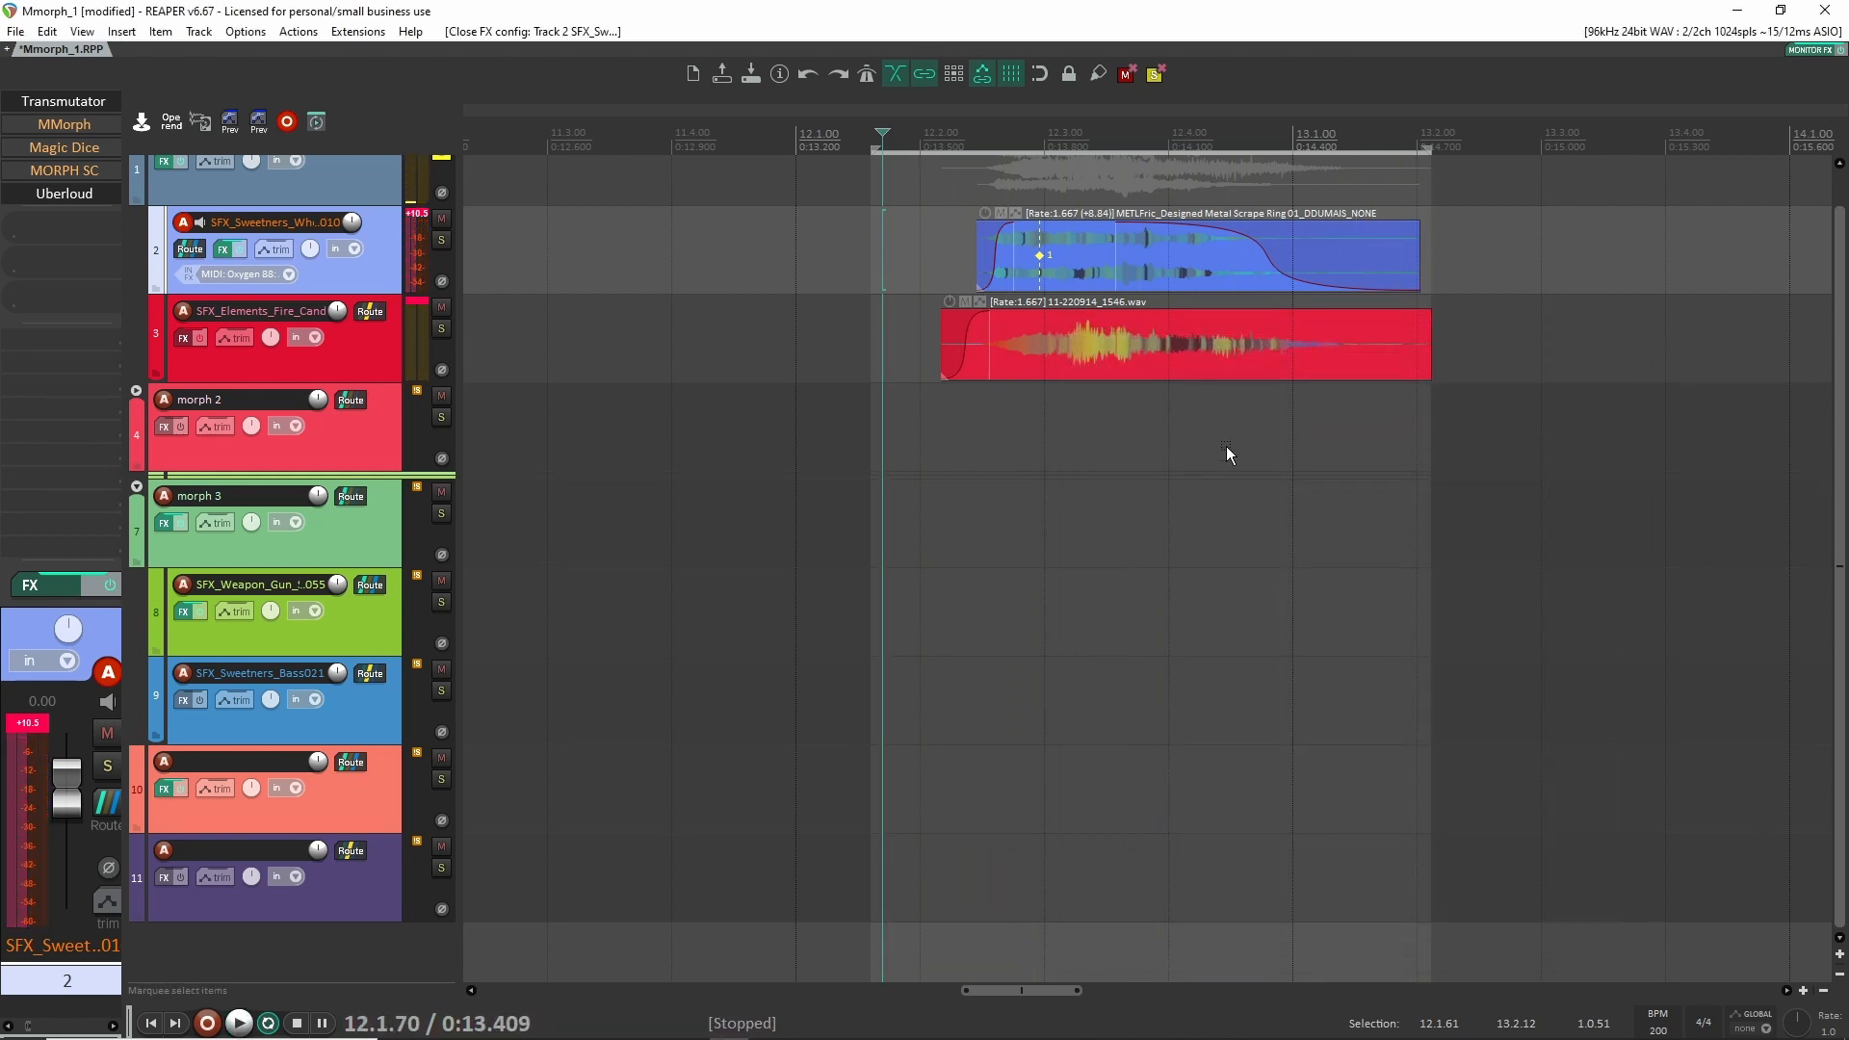
# Open MMorph on track 2 and adjust the Morph slider toward A and the Tone point during playback.
pyautogui.click(74, 123)
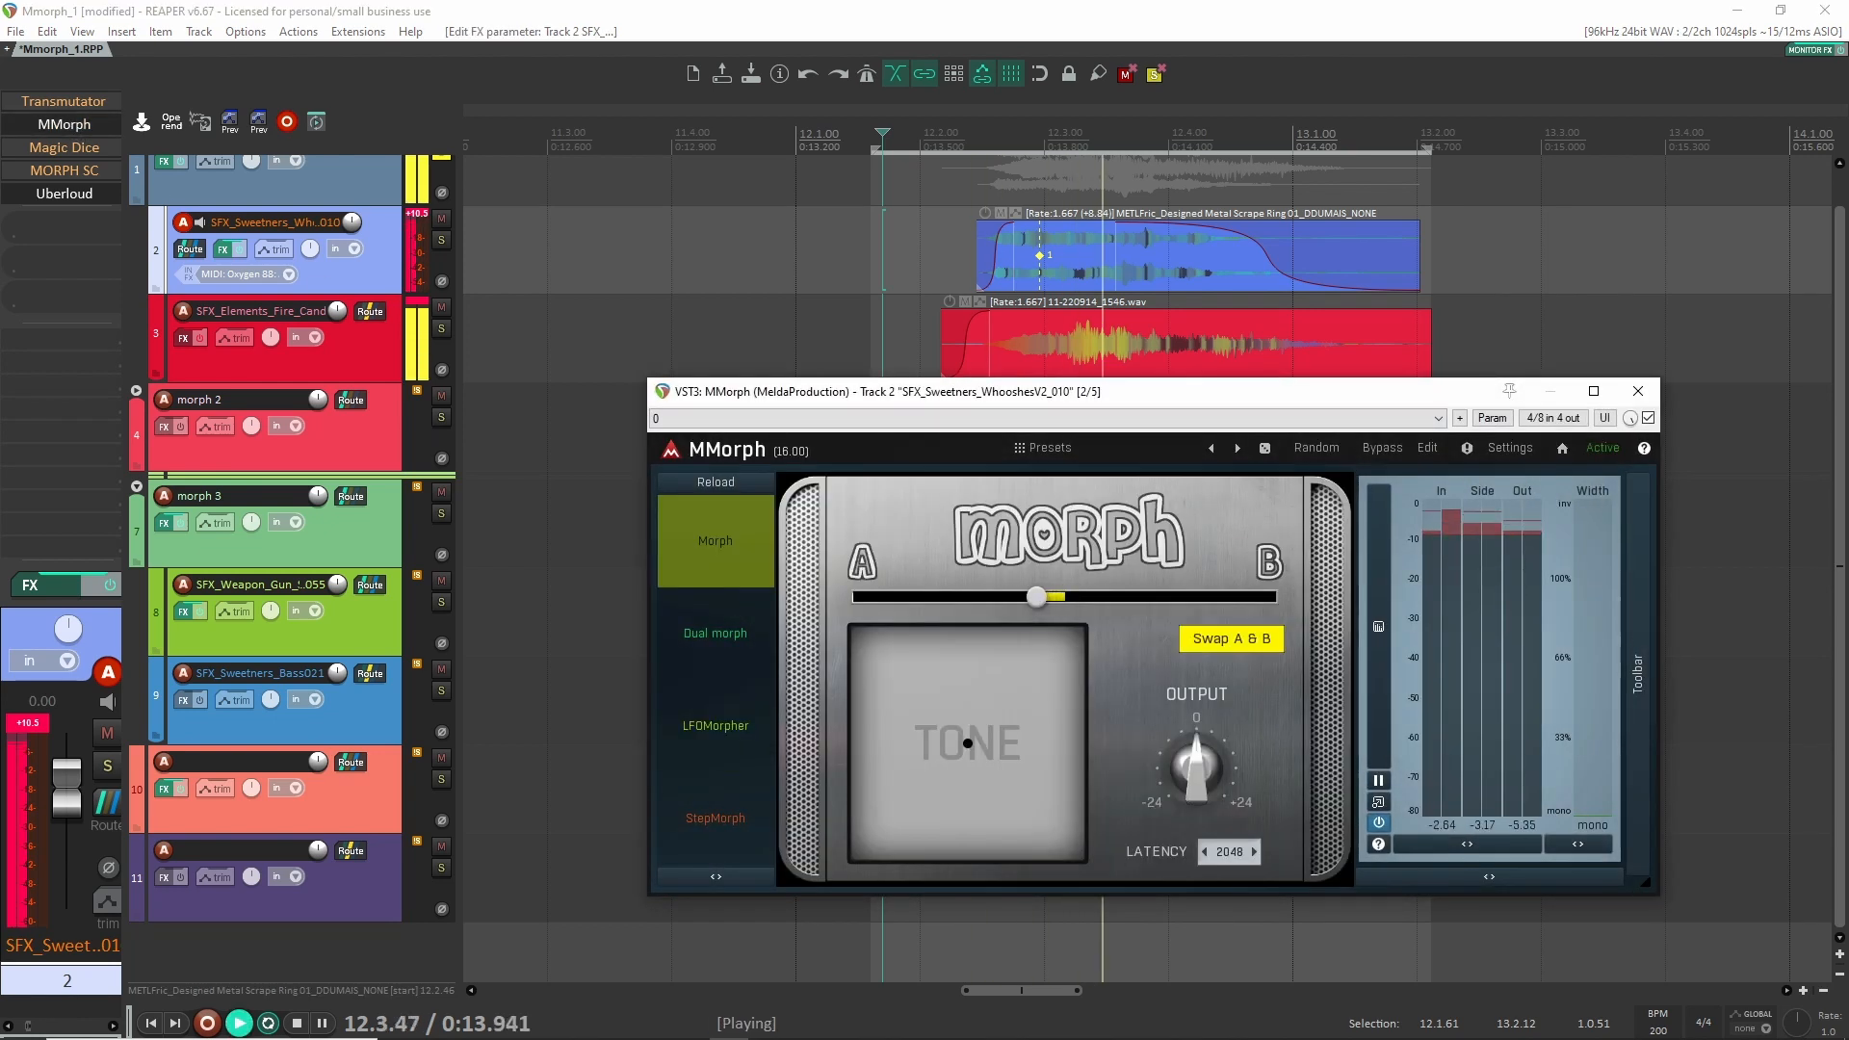
pyautogui.moveTo(1040, 597); pyautogui.dragTo(875, 597)
pyautogui.moveTo(968, 743); pyautogui.dragTo(1077, 830)
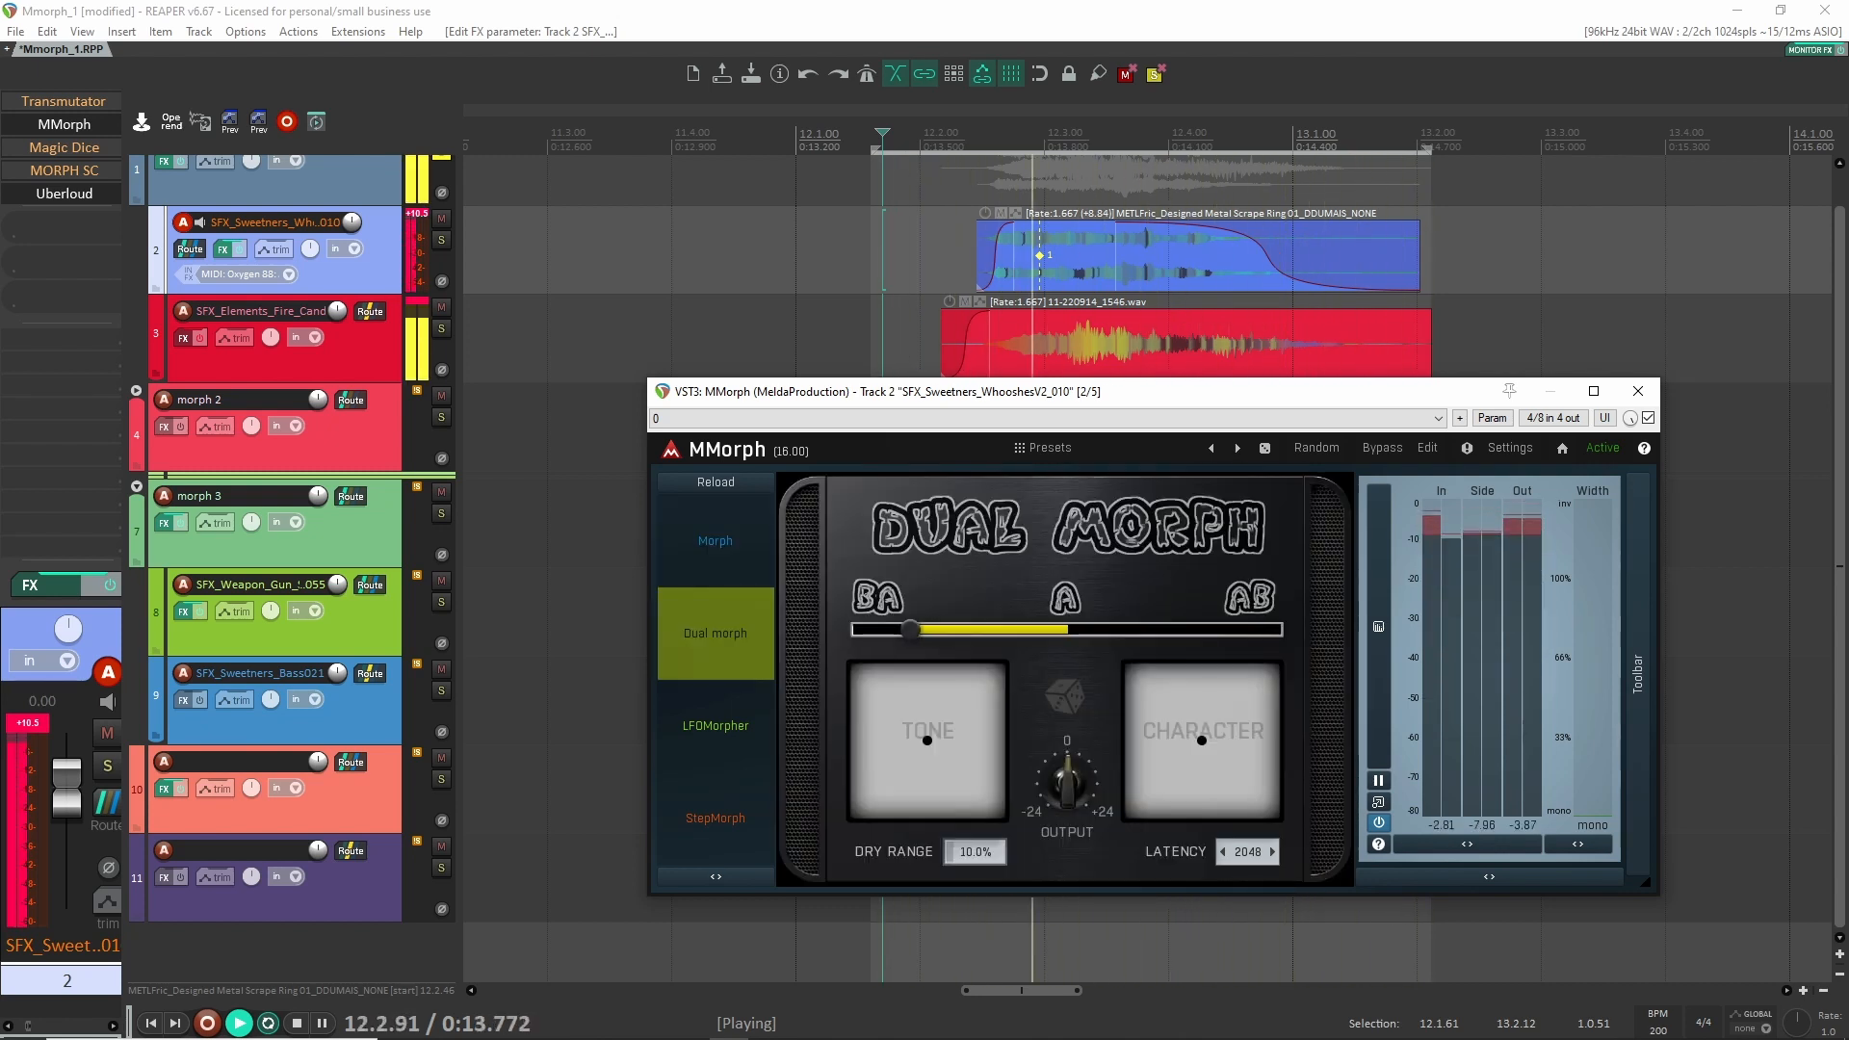
# In MMorph's Dual Morph mode, set the slider midway between A and AB and randomize Tone and Character four times during playback.
pyautogui.moveTo(903, 630); pyautogui.dragTo(1176, 629)
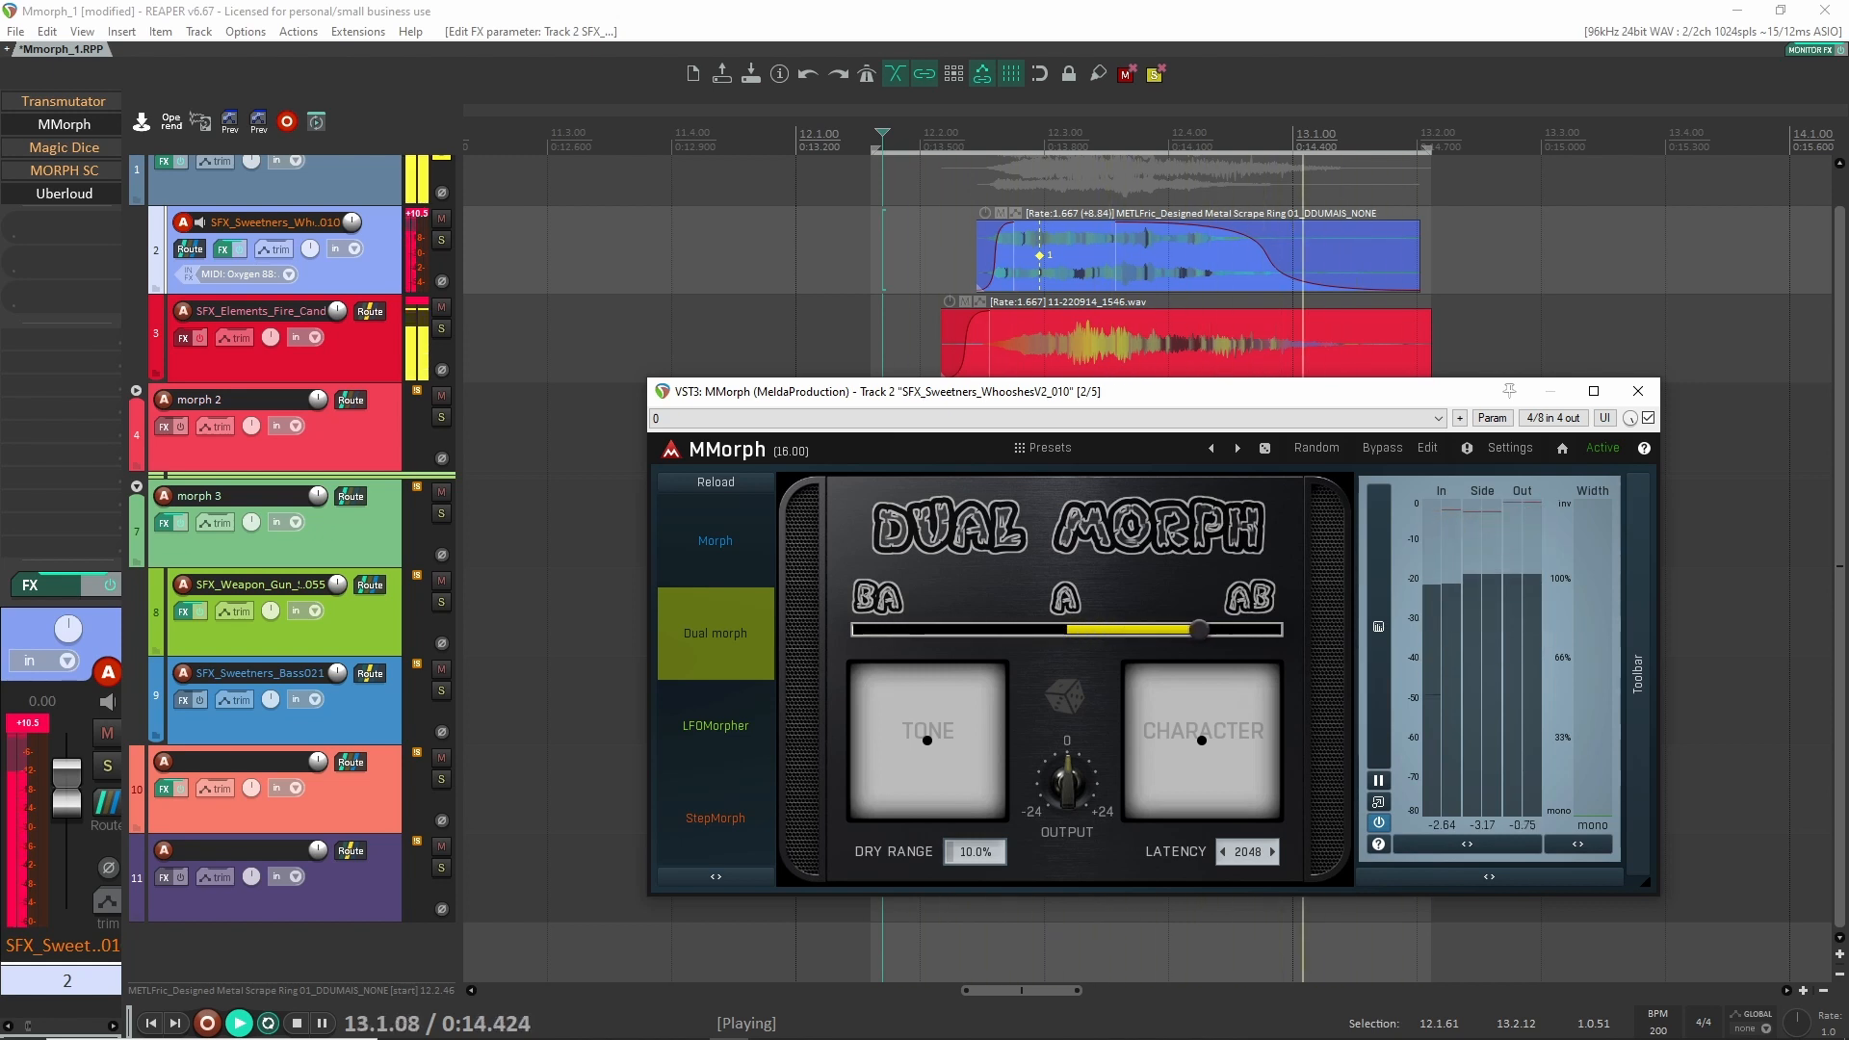
pyautogui.click(1067, 699)
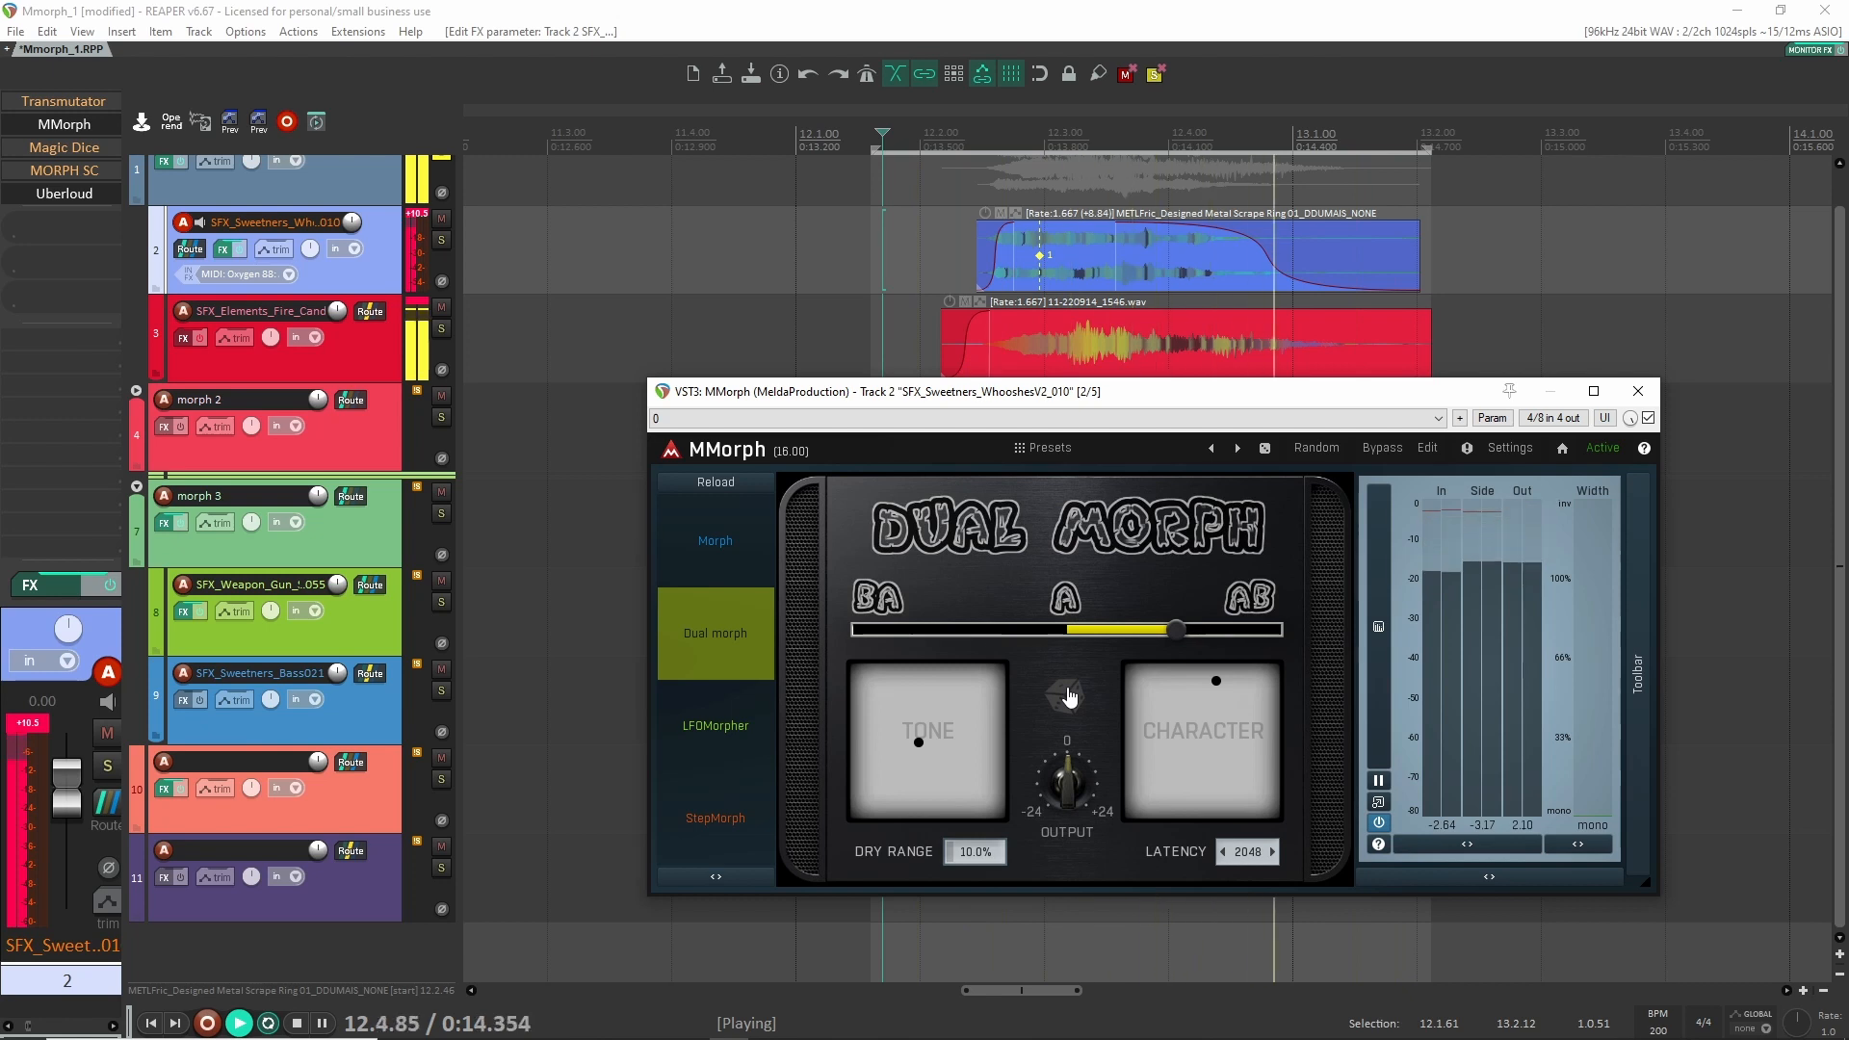
pyautogui.click(1067, 695)
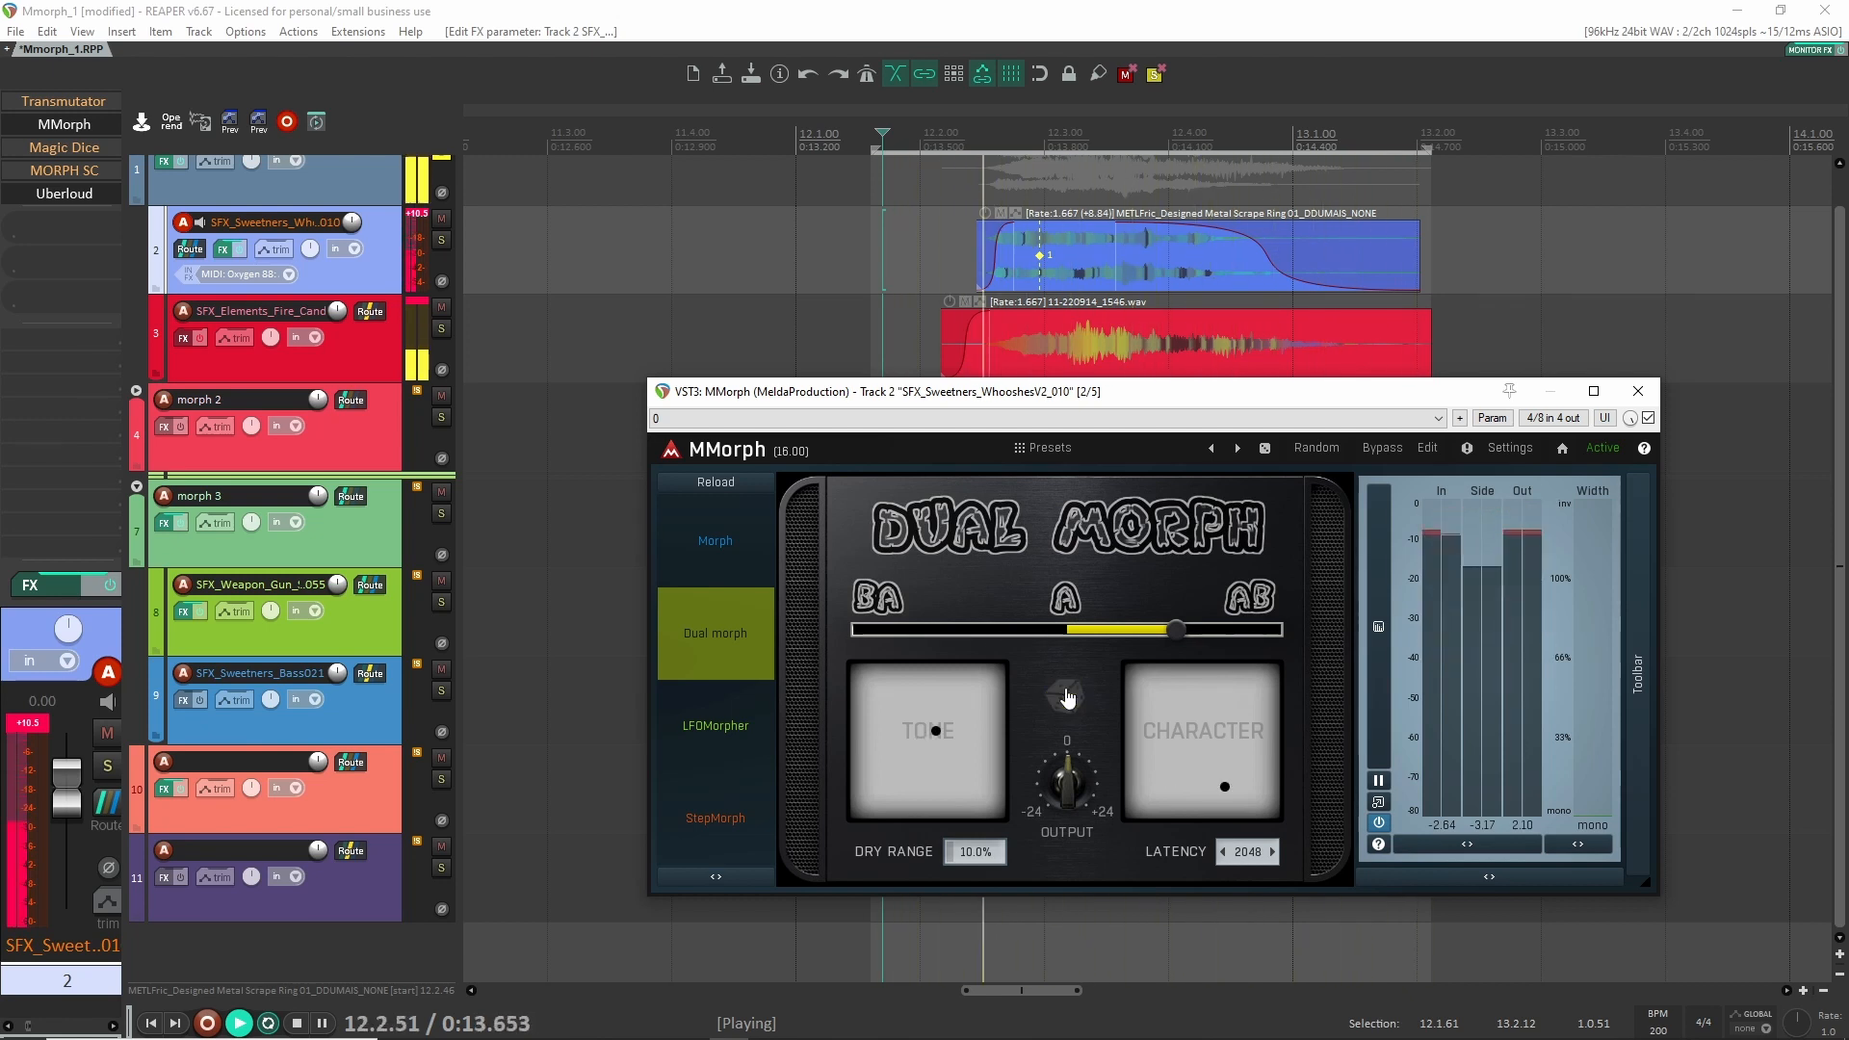
pyautogui.click(1067, 697)
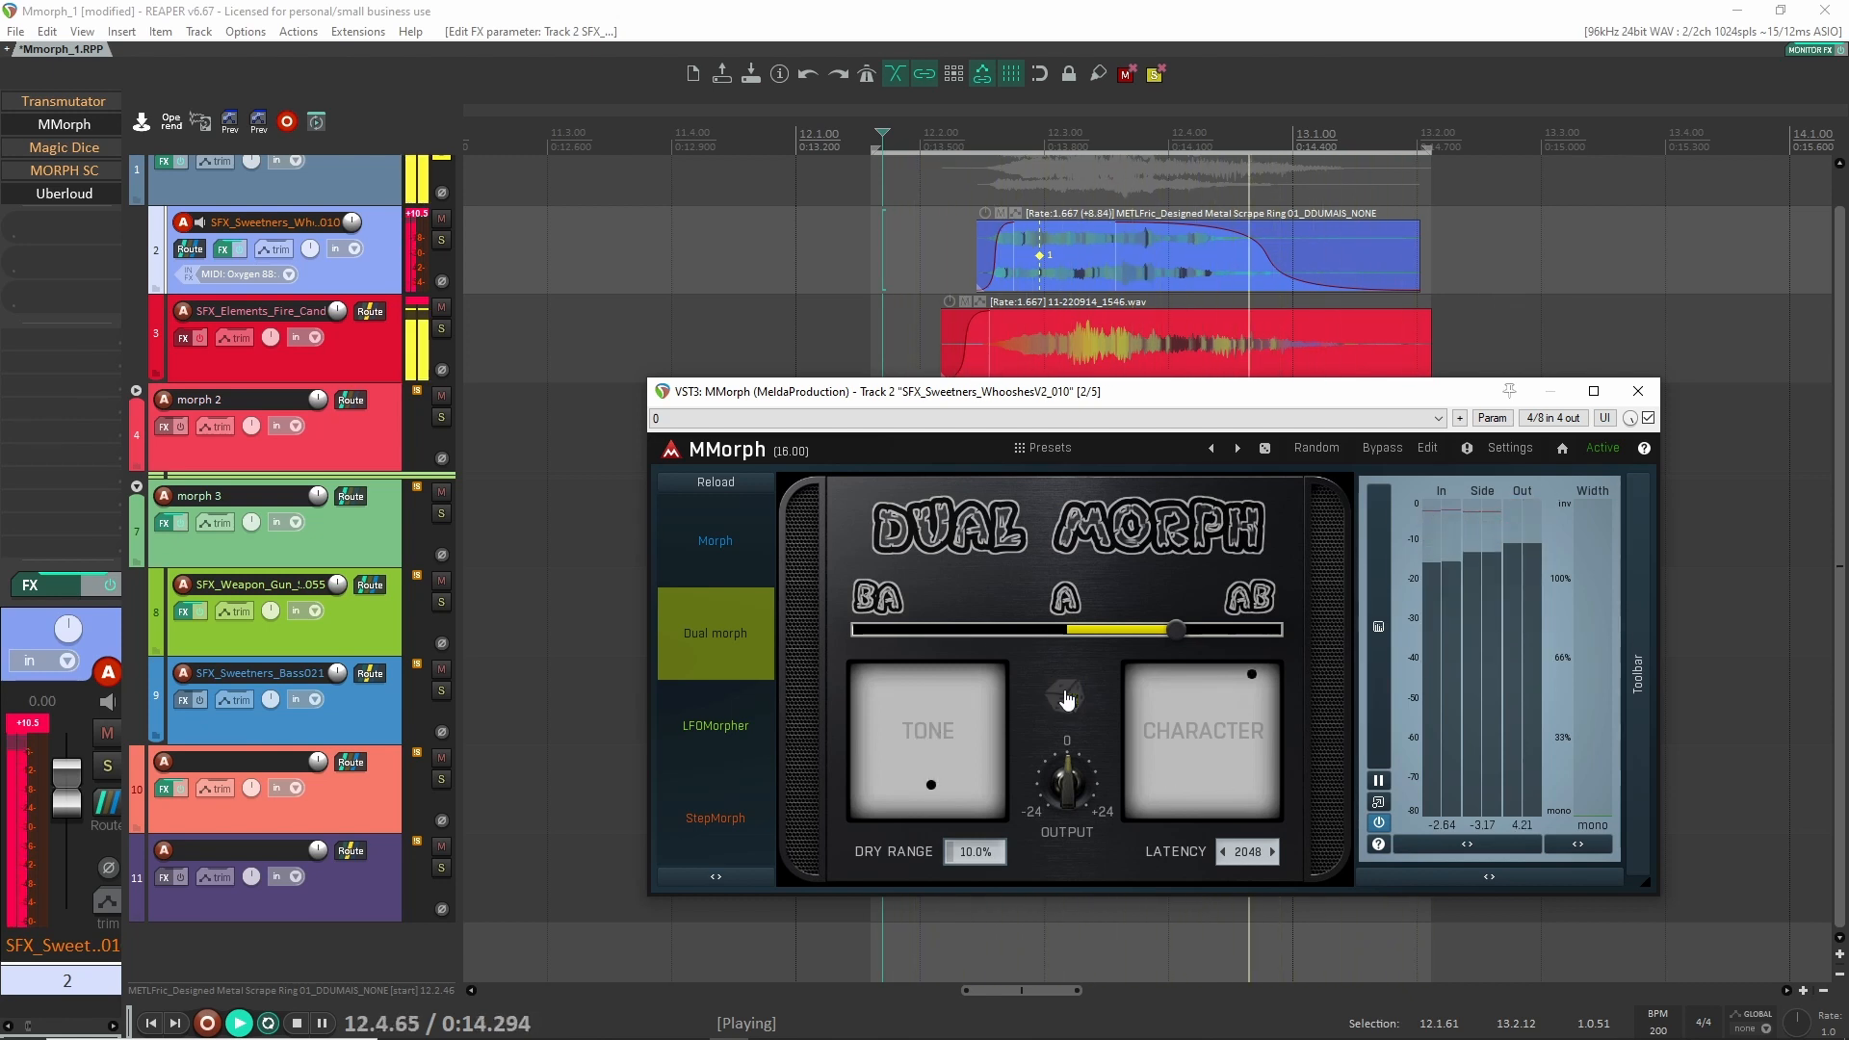
pyautogui.click(1065, 697)
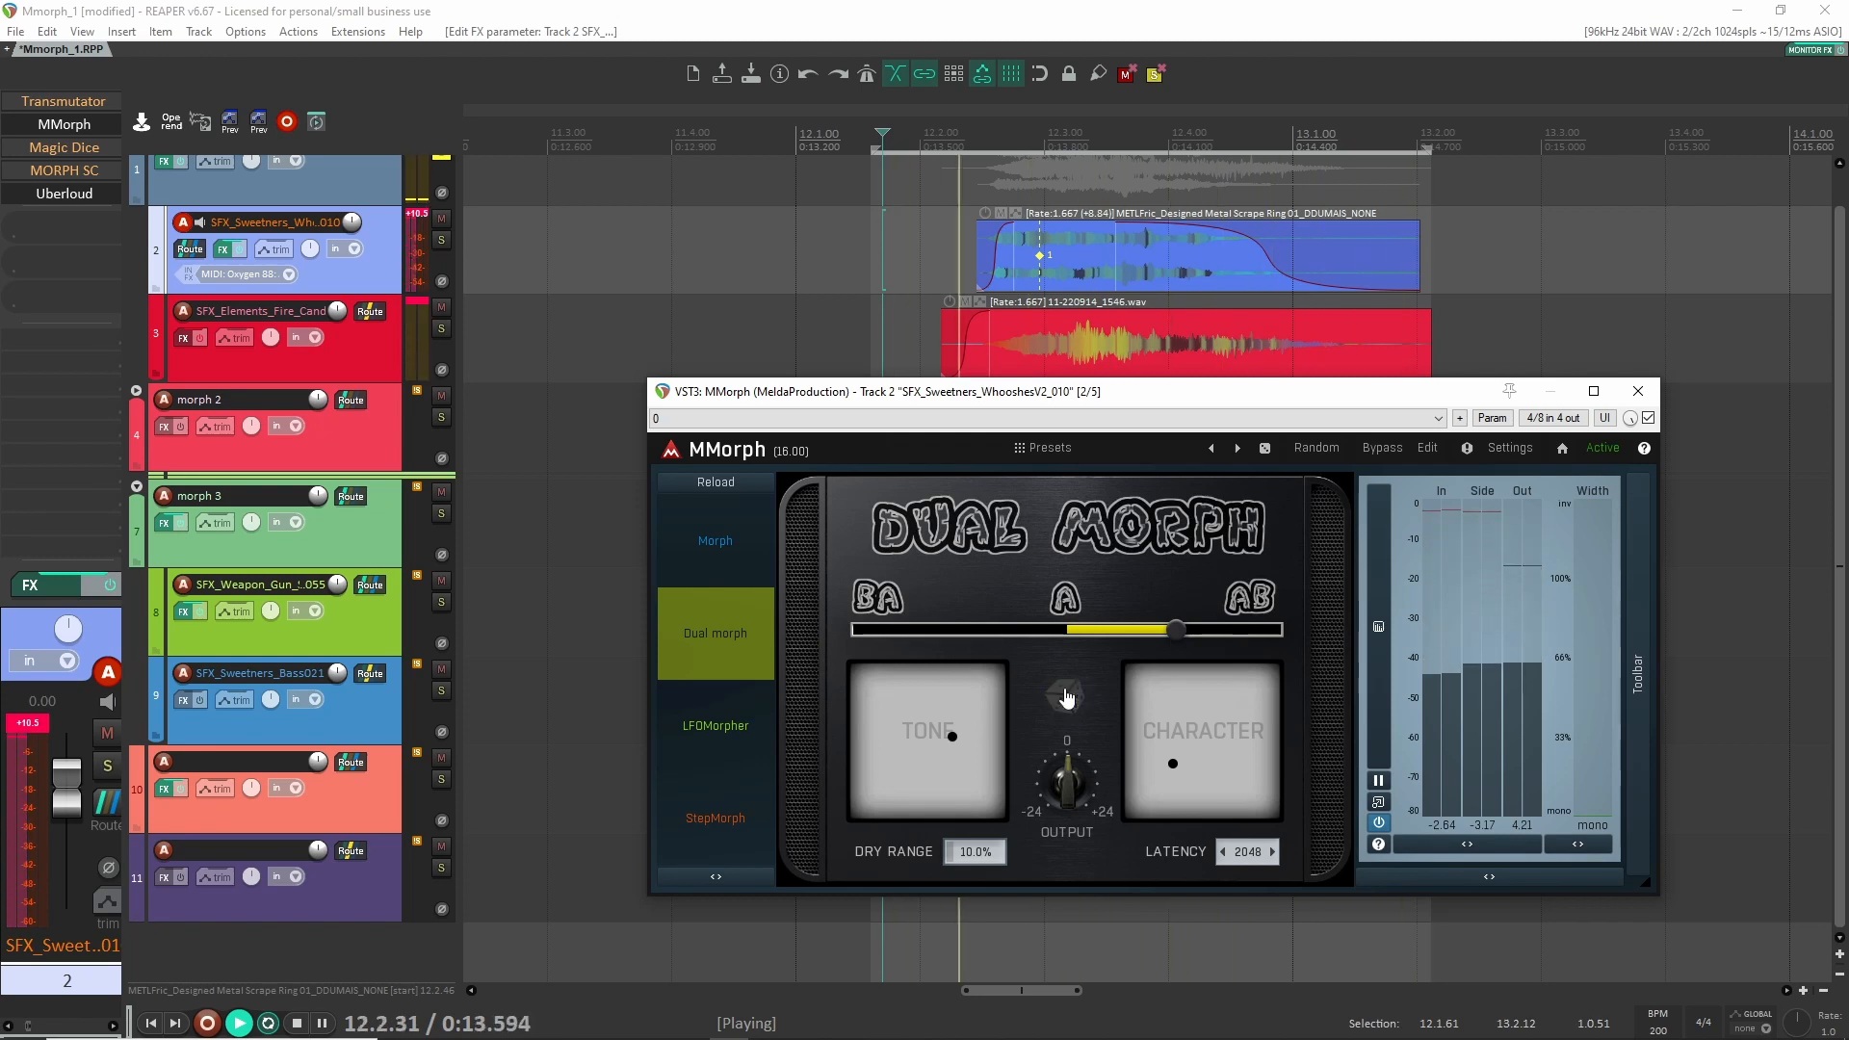
pyautogui.press('space')
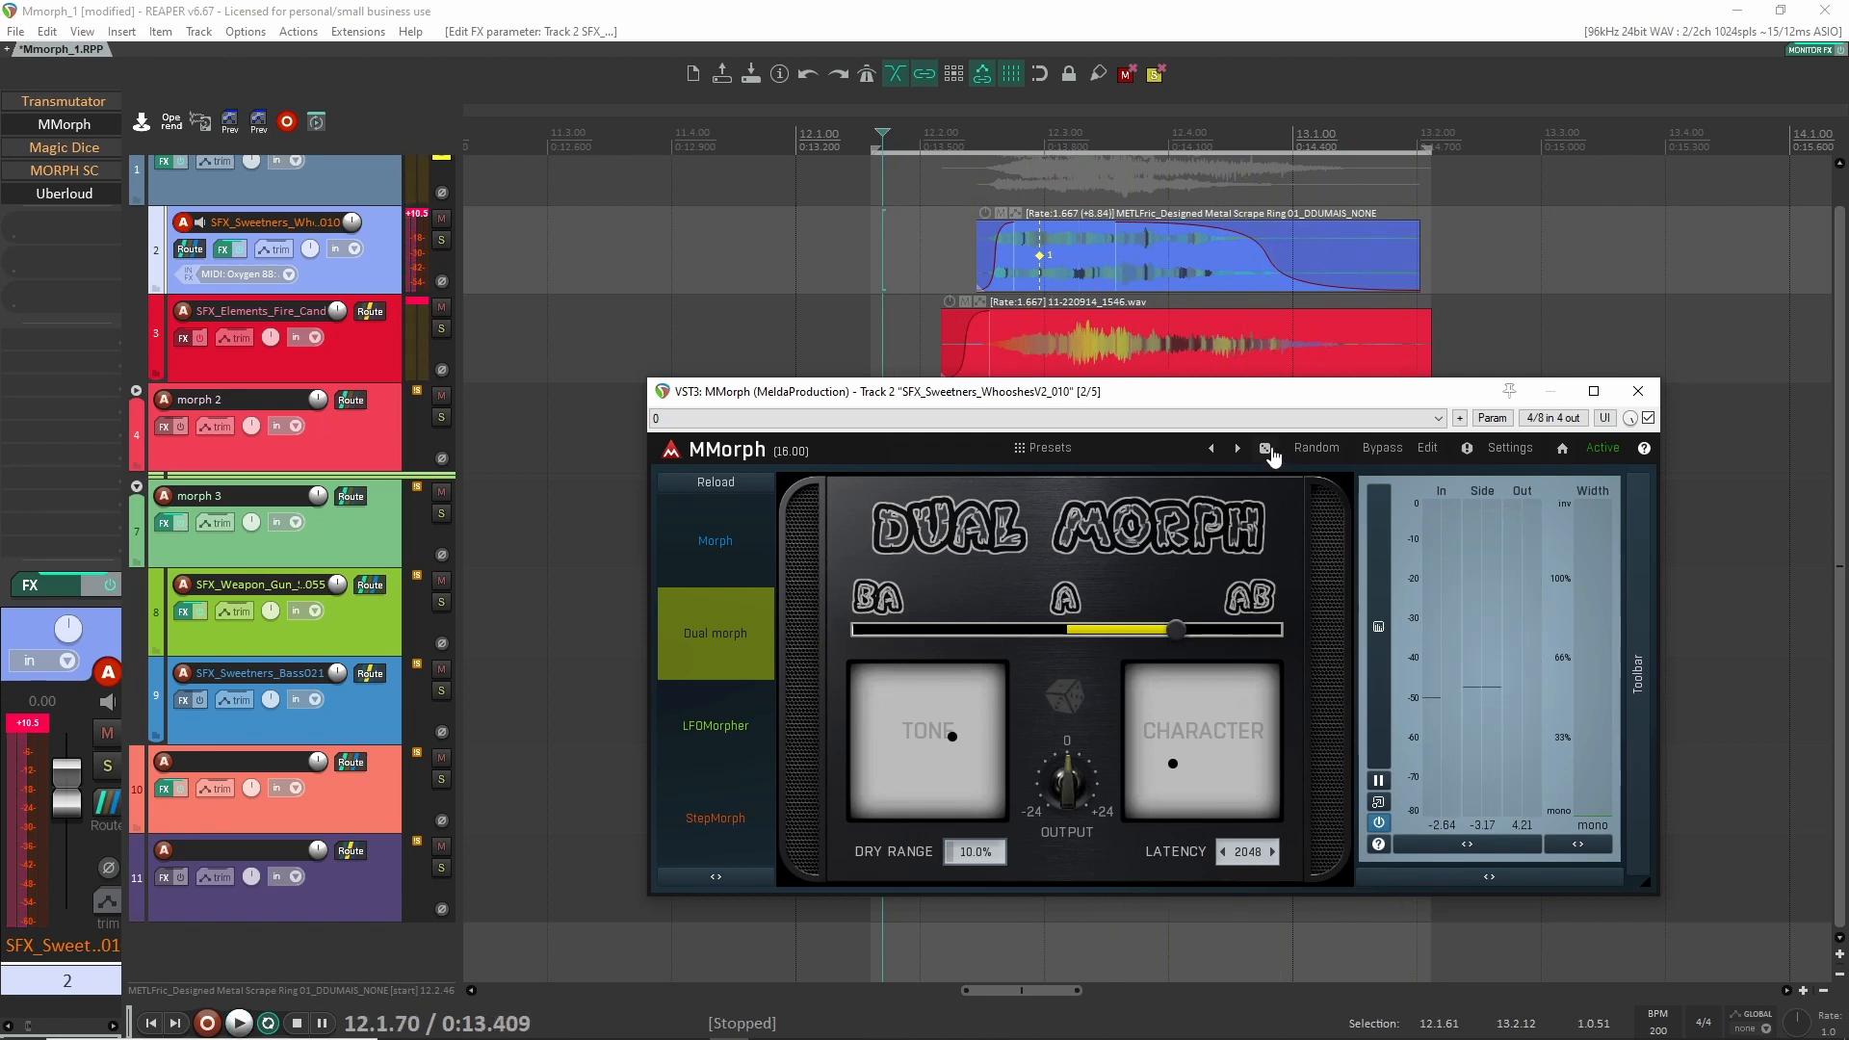
# Load a series of random MMorph presets during playback to audition them on the looped clips, and stop playback.
pyautogui.click(1267, 449)
pyautogui.press('space')
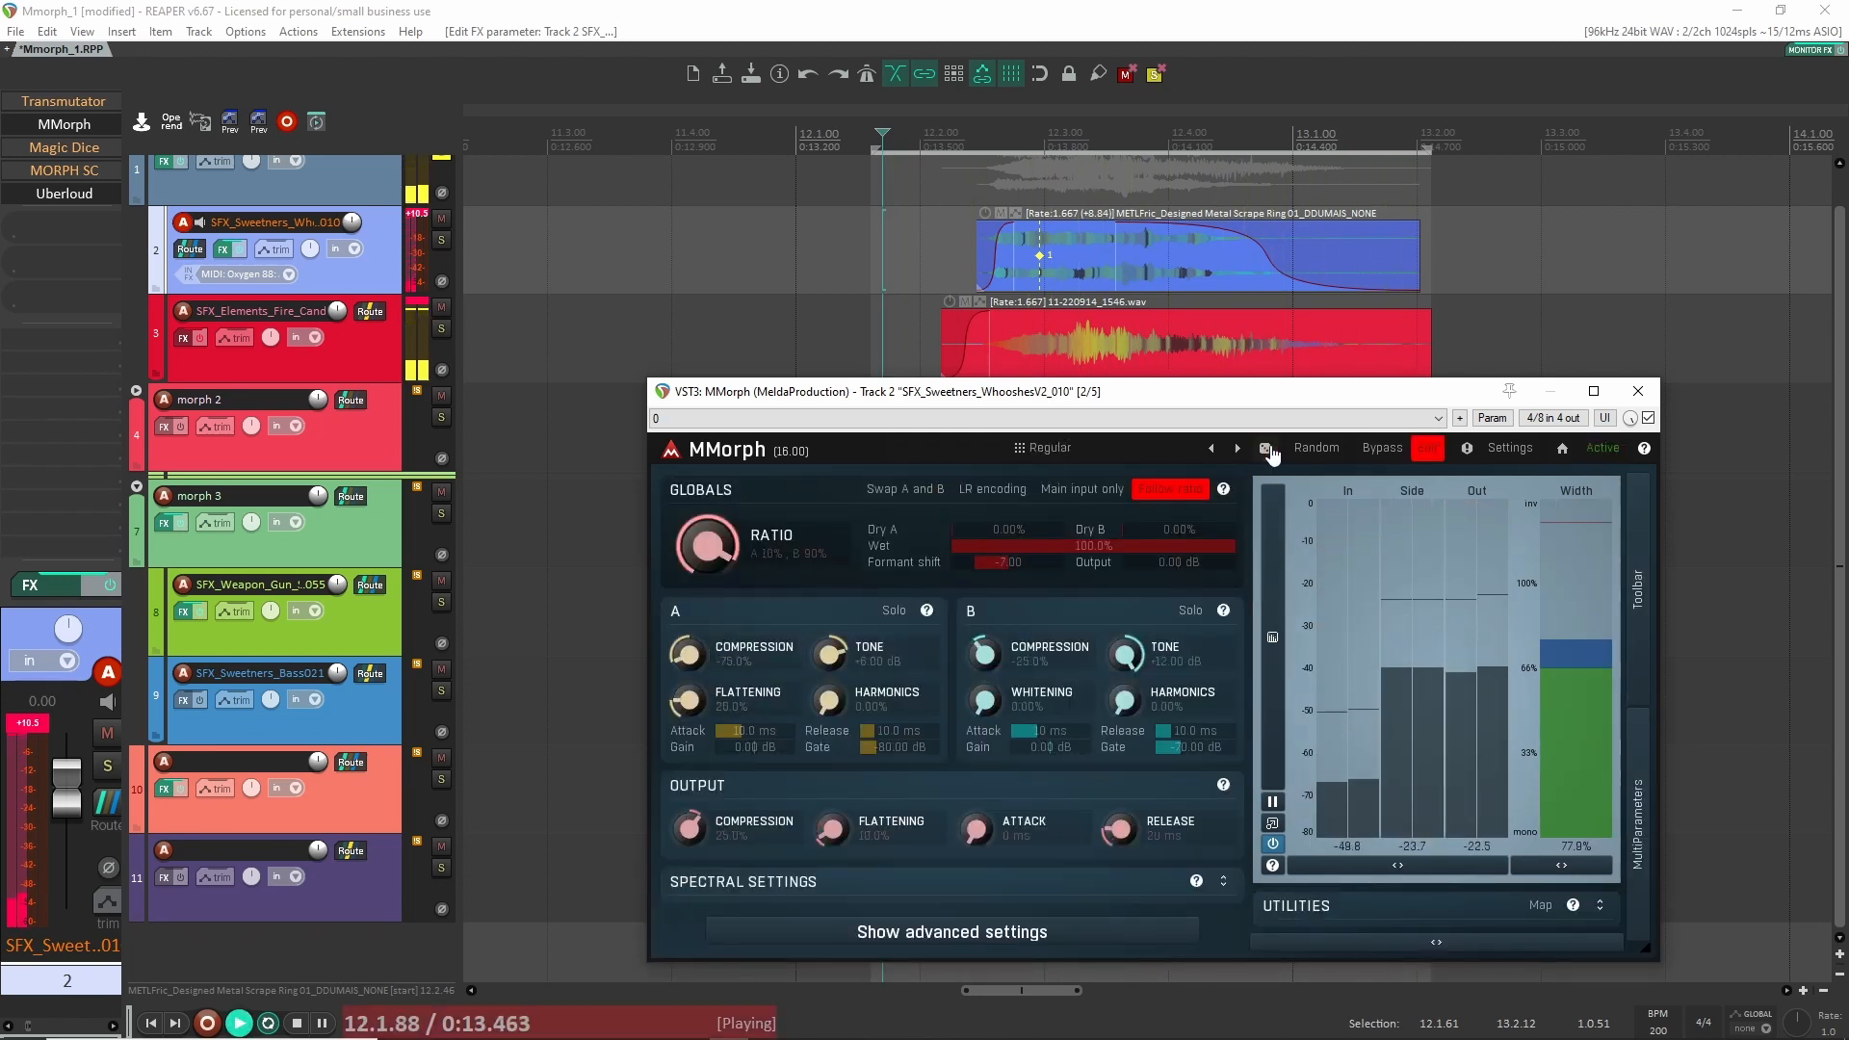
pyautogui.click(1267, 448)
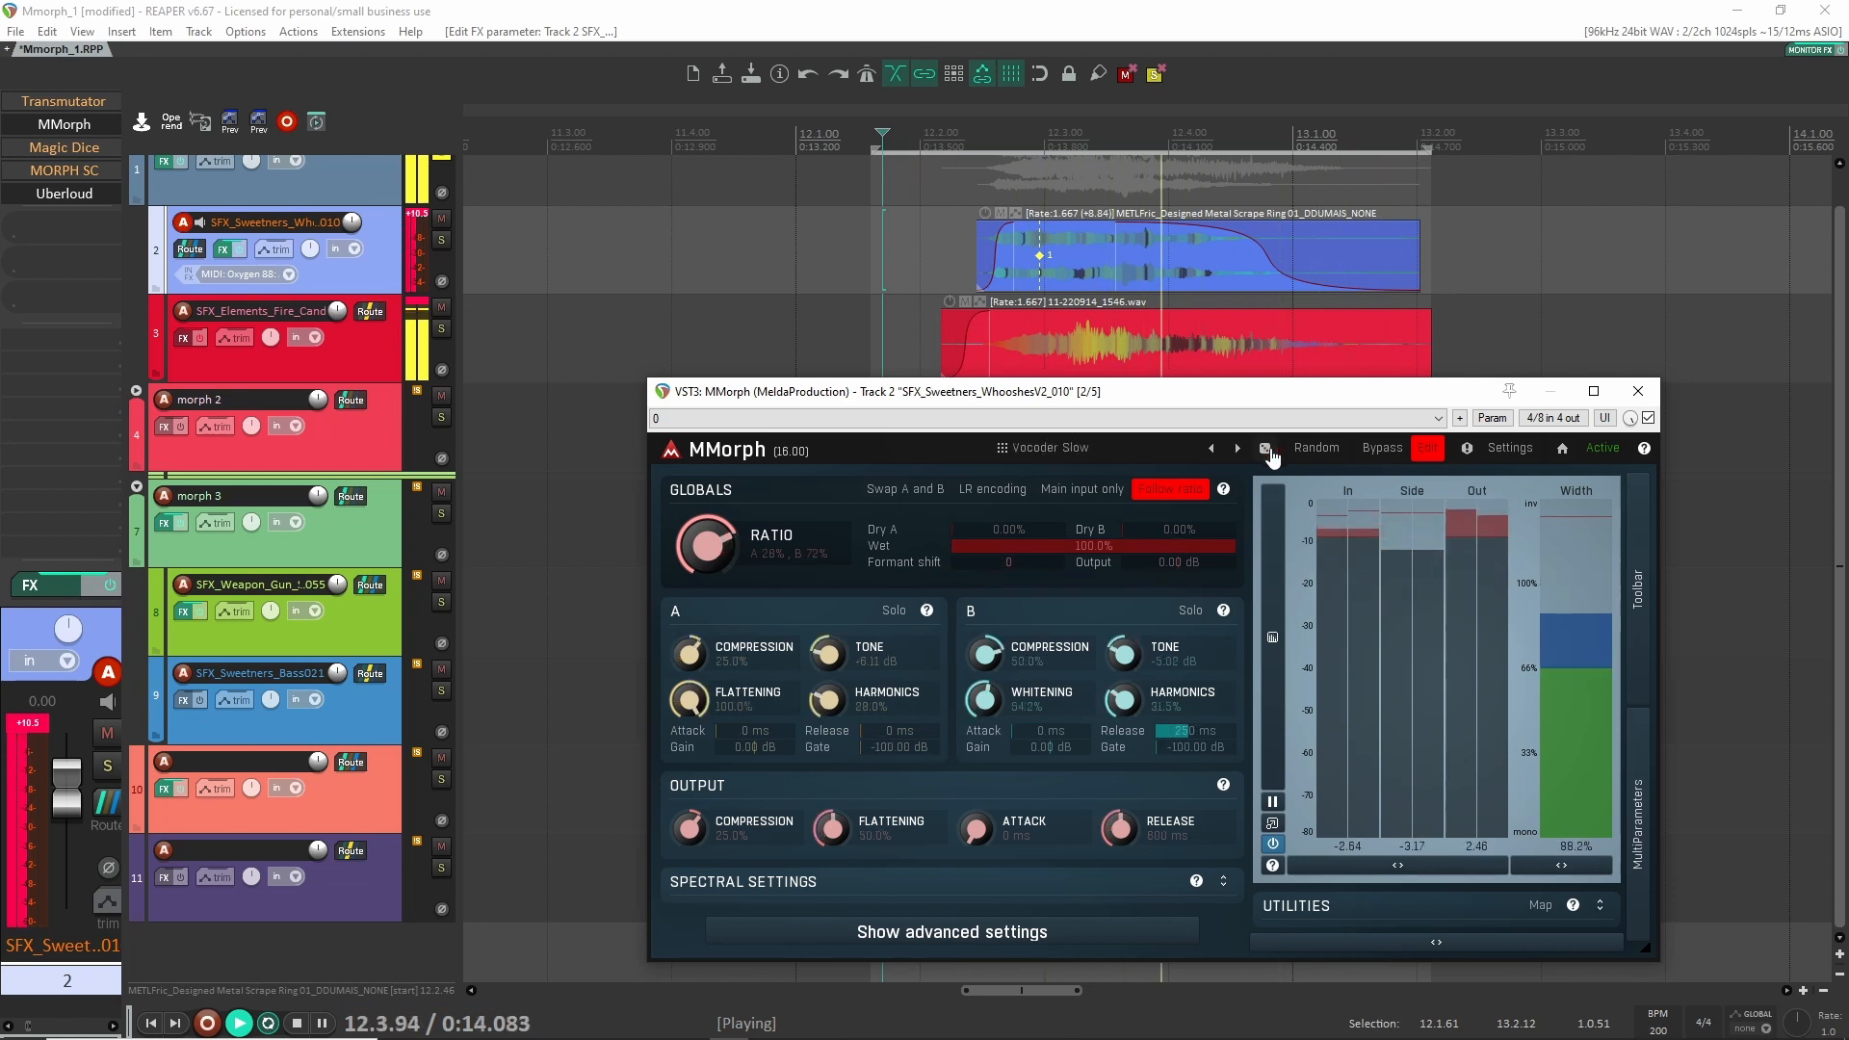
pyautogui.click(1267, 449)
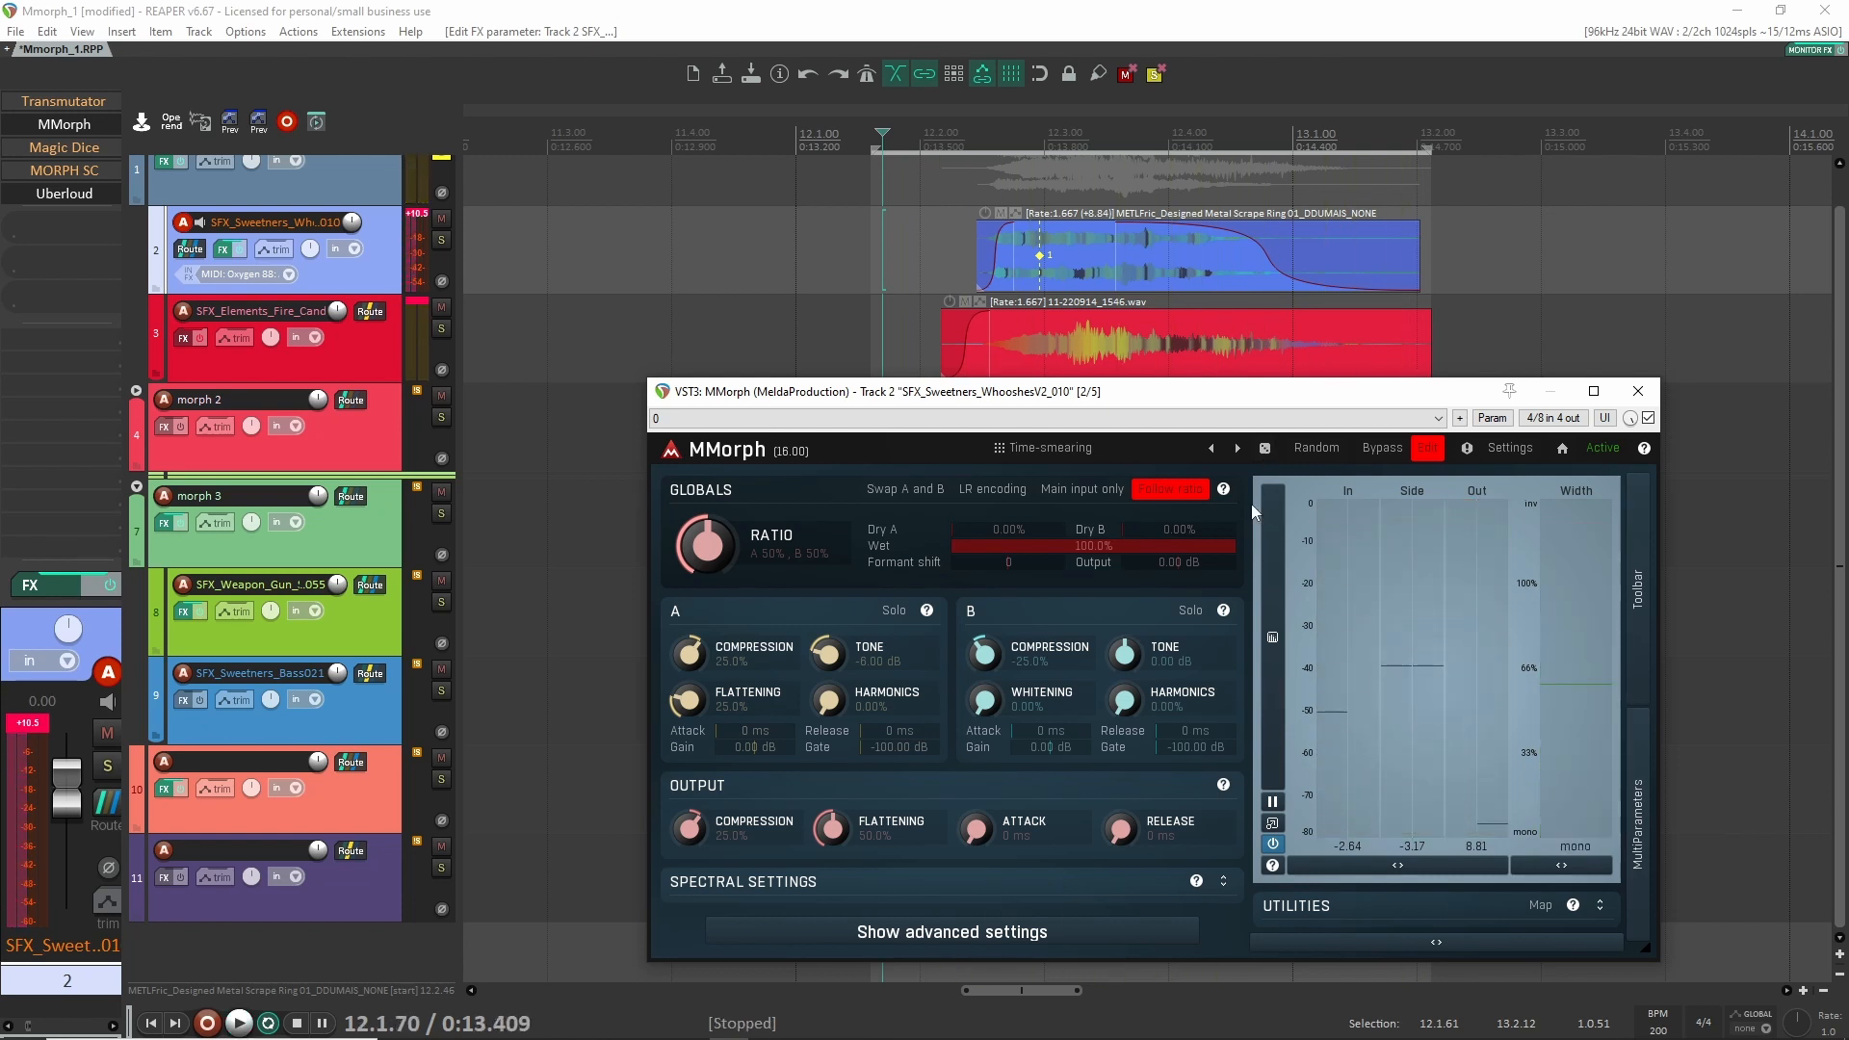
pyautogui.press('space')
pyautogui.click(1264, 449)
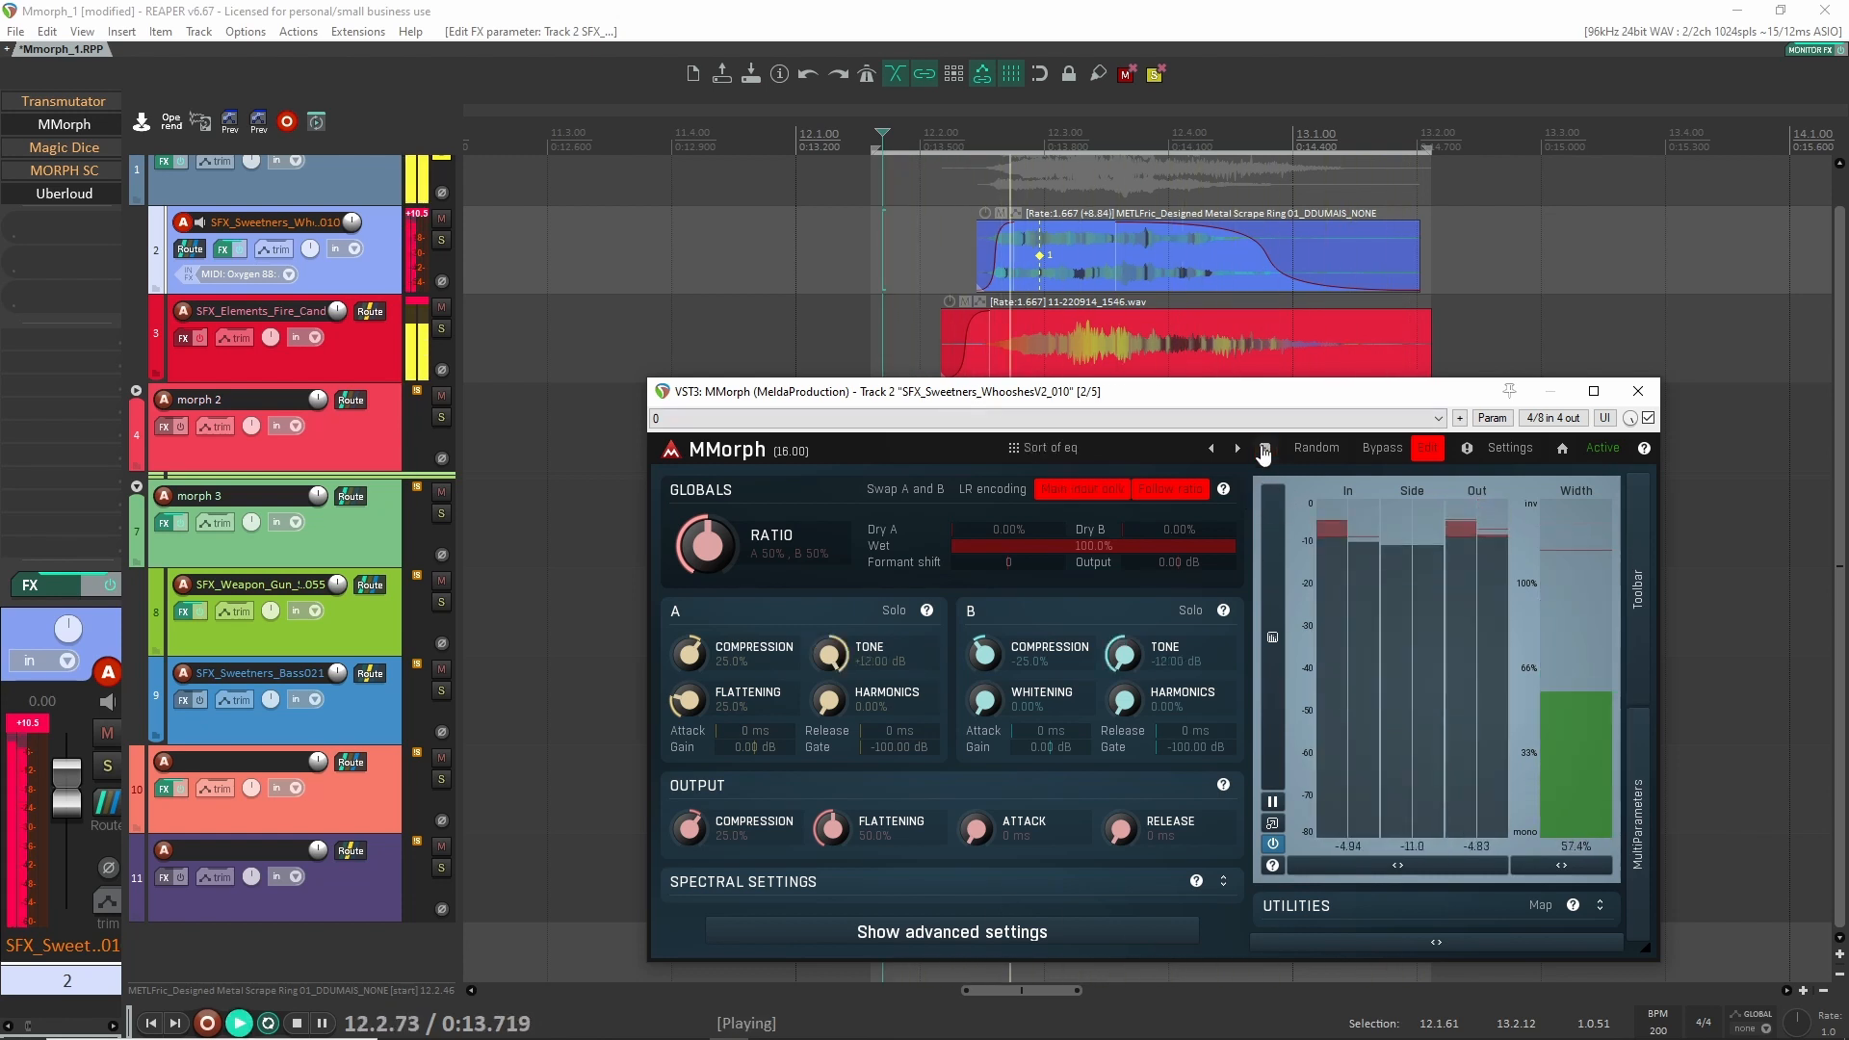
pyautogui.click(1265, 448)
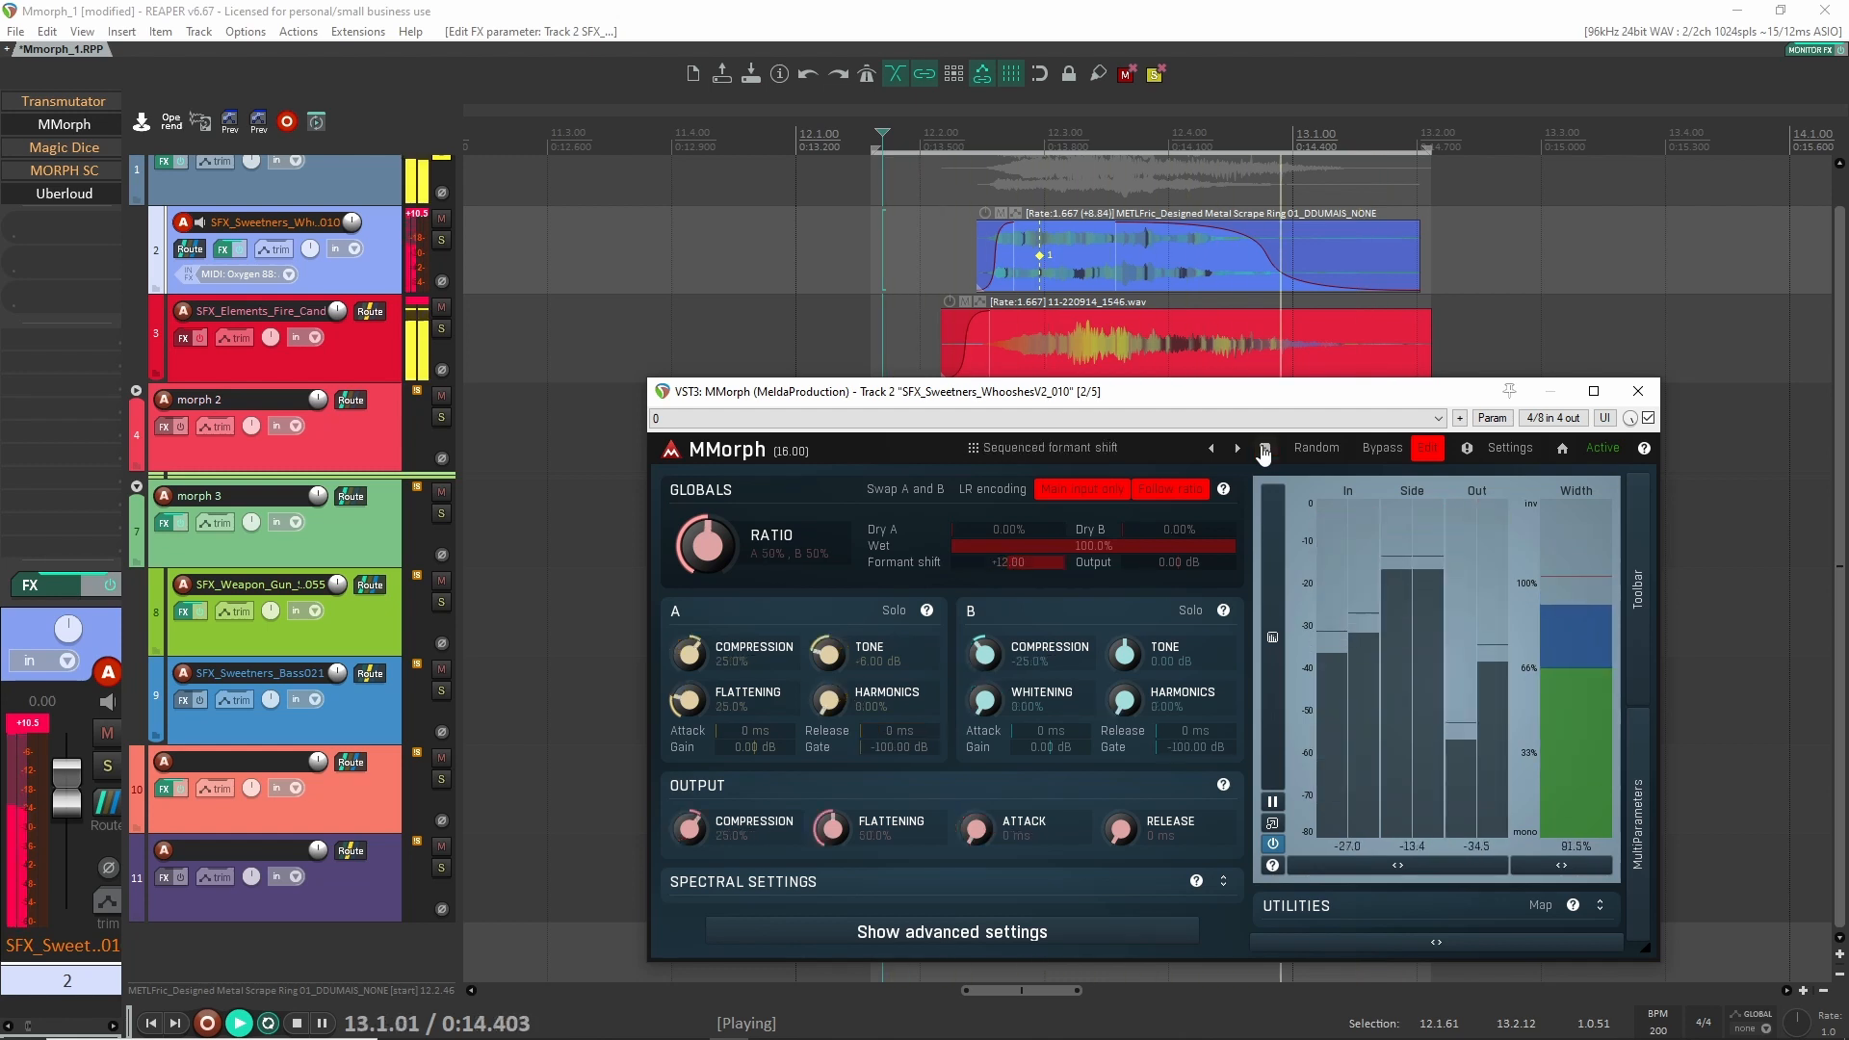
pyautogui.click(1263, 448)
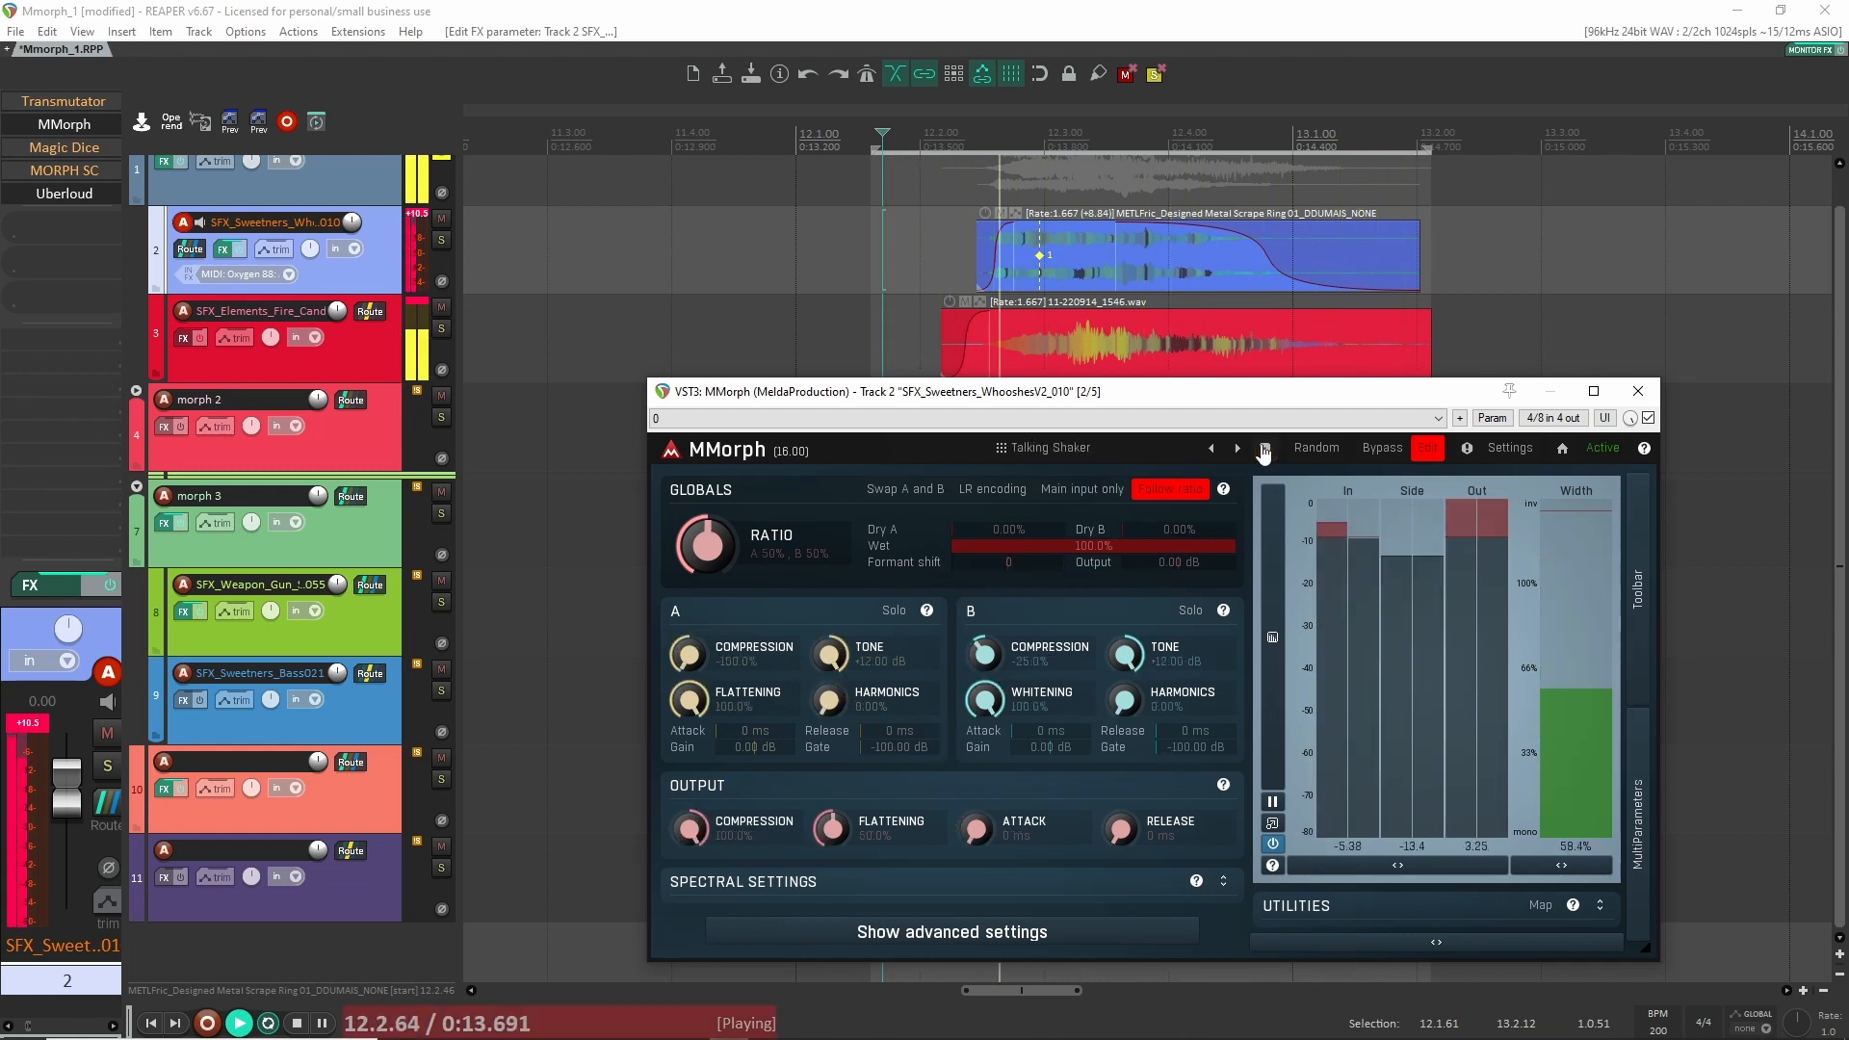
pyautogui.click(1263, 447)
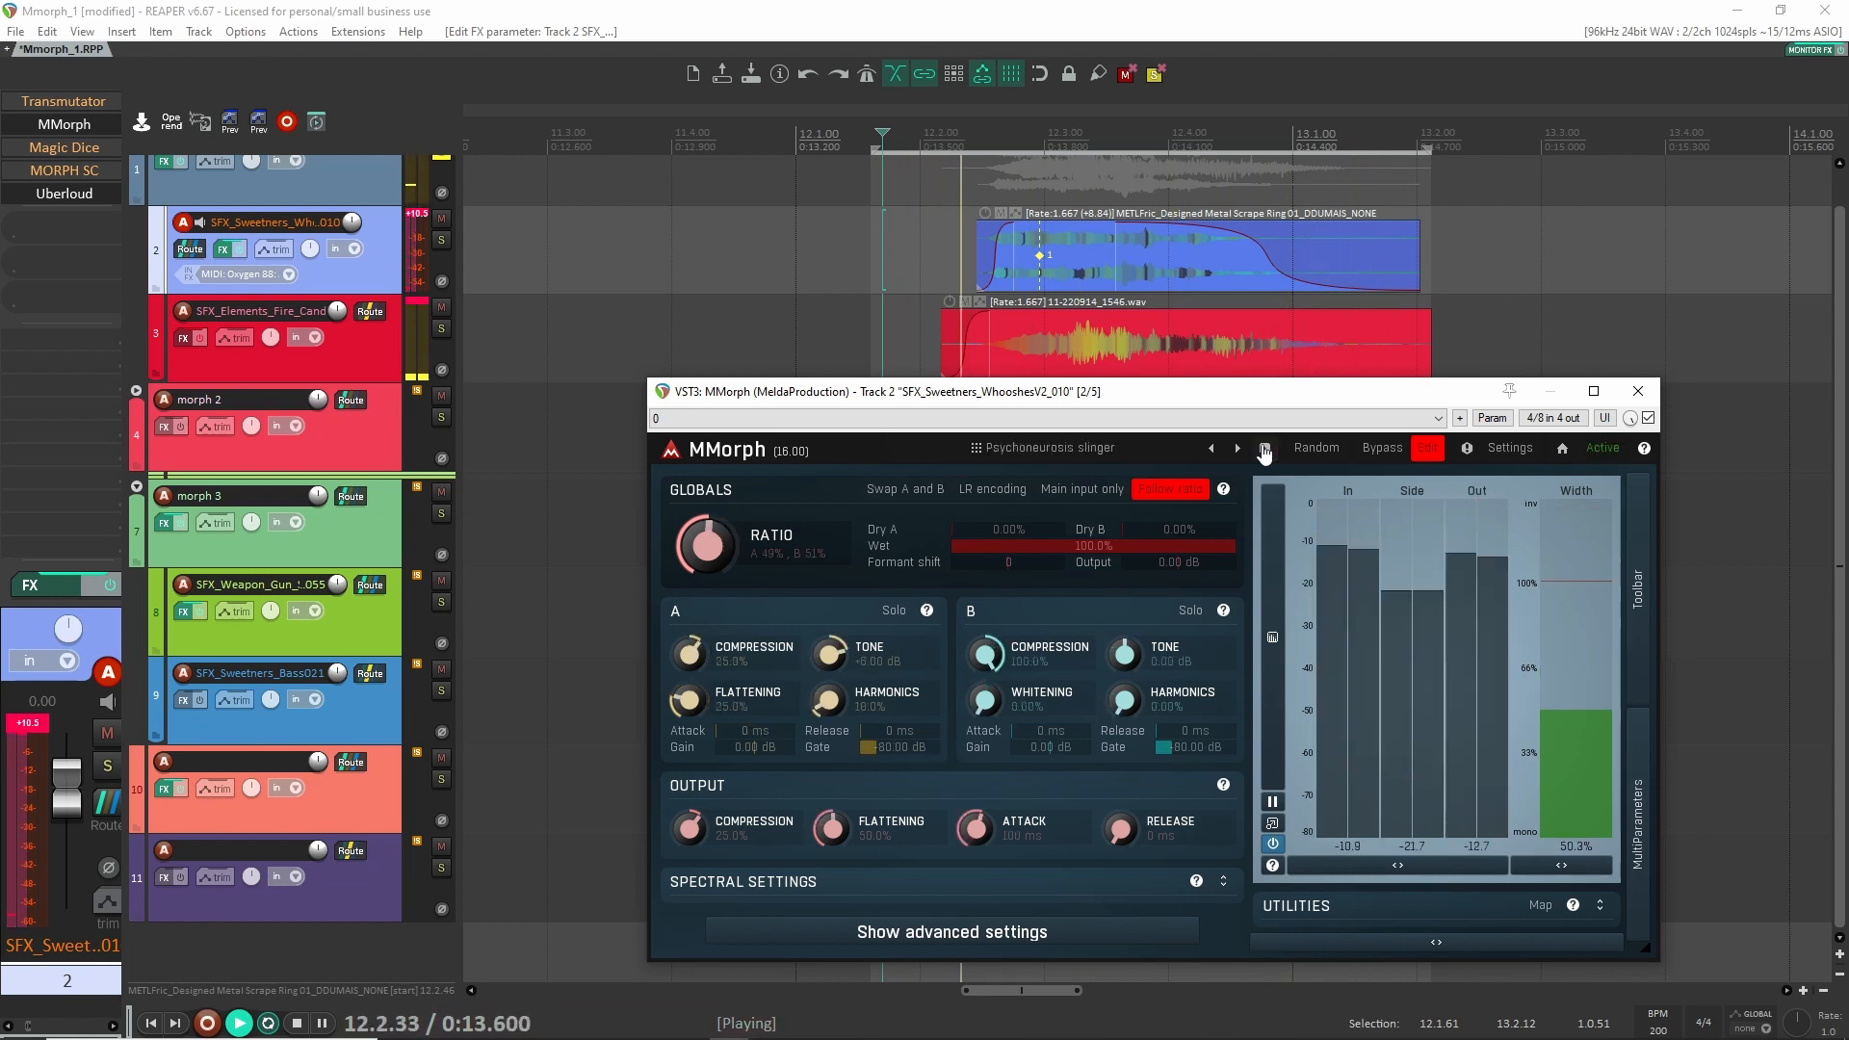
pyautogui.click(1264, 448)
pyautogui.press('space')
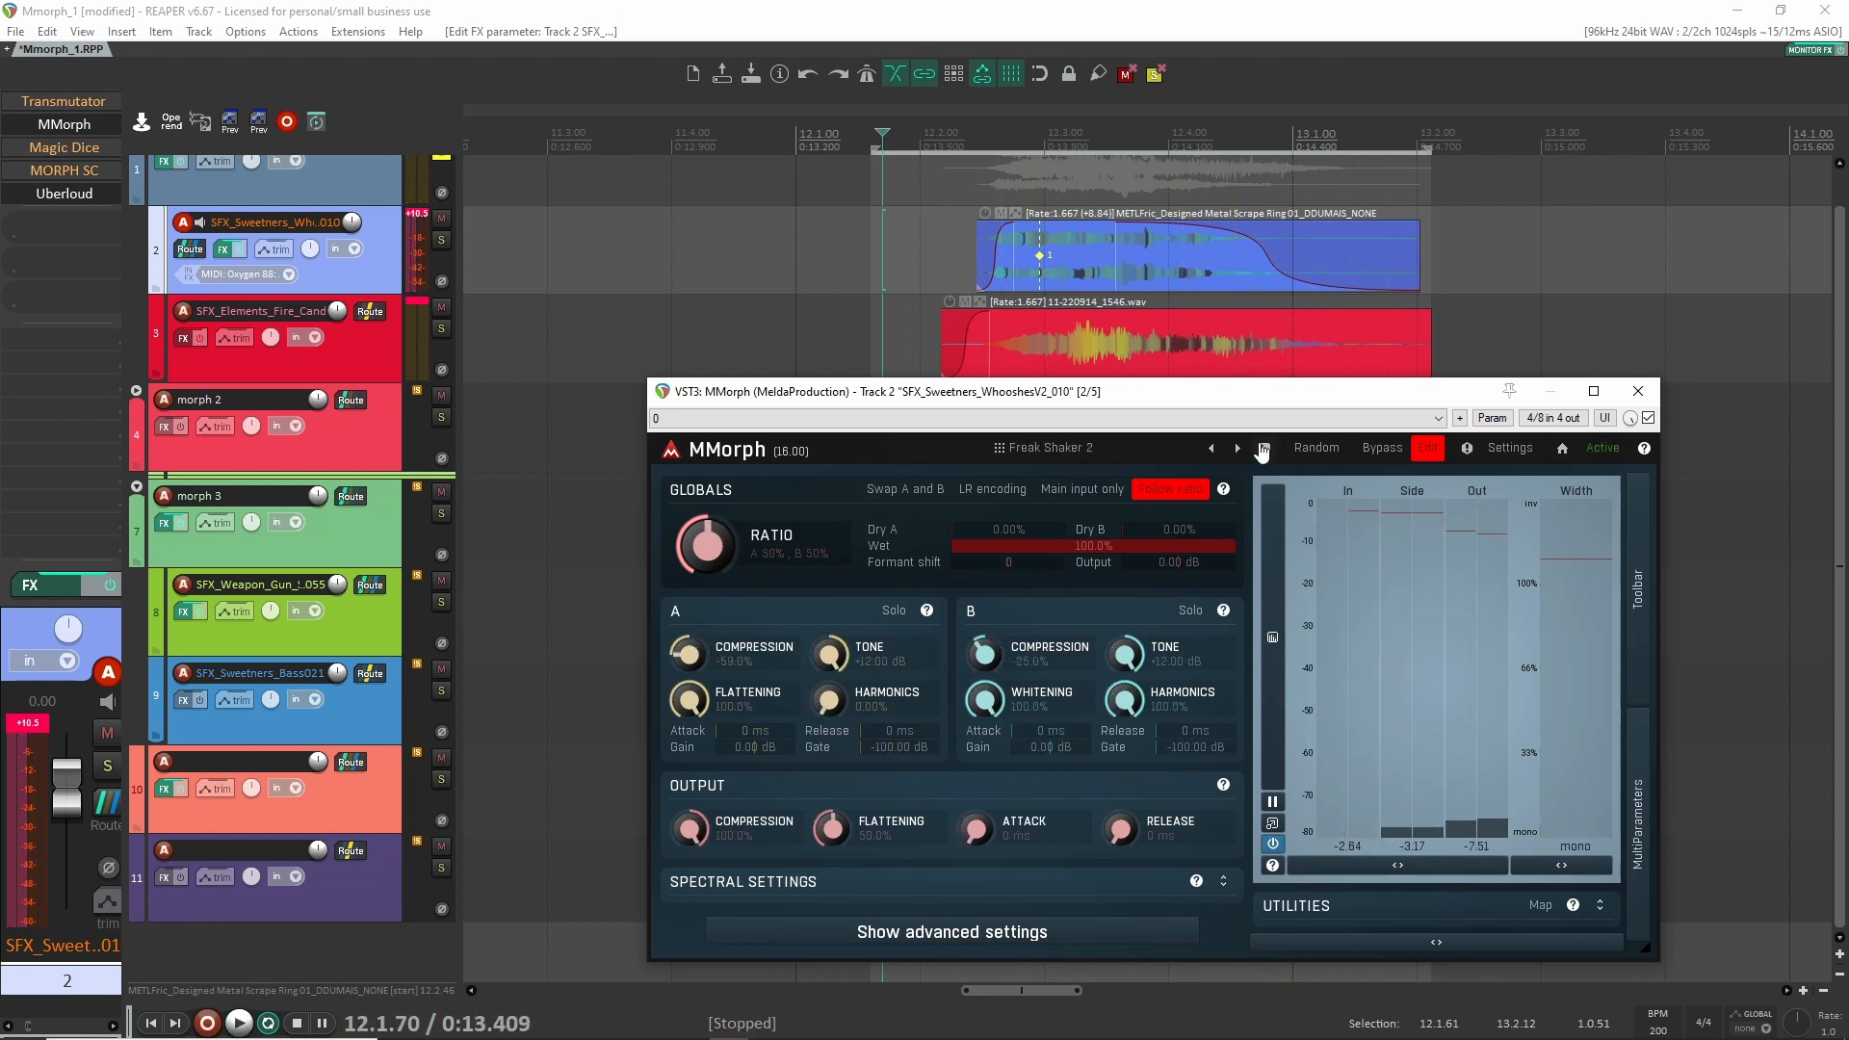
# Return to MMorph's Dual Morph view and sweep the slider between BA, A and AB during playback, ending at A.
pyautogui.click(1431, 452)
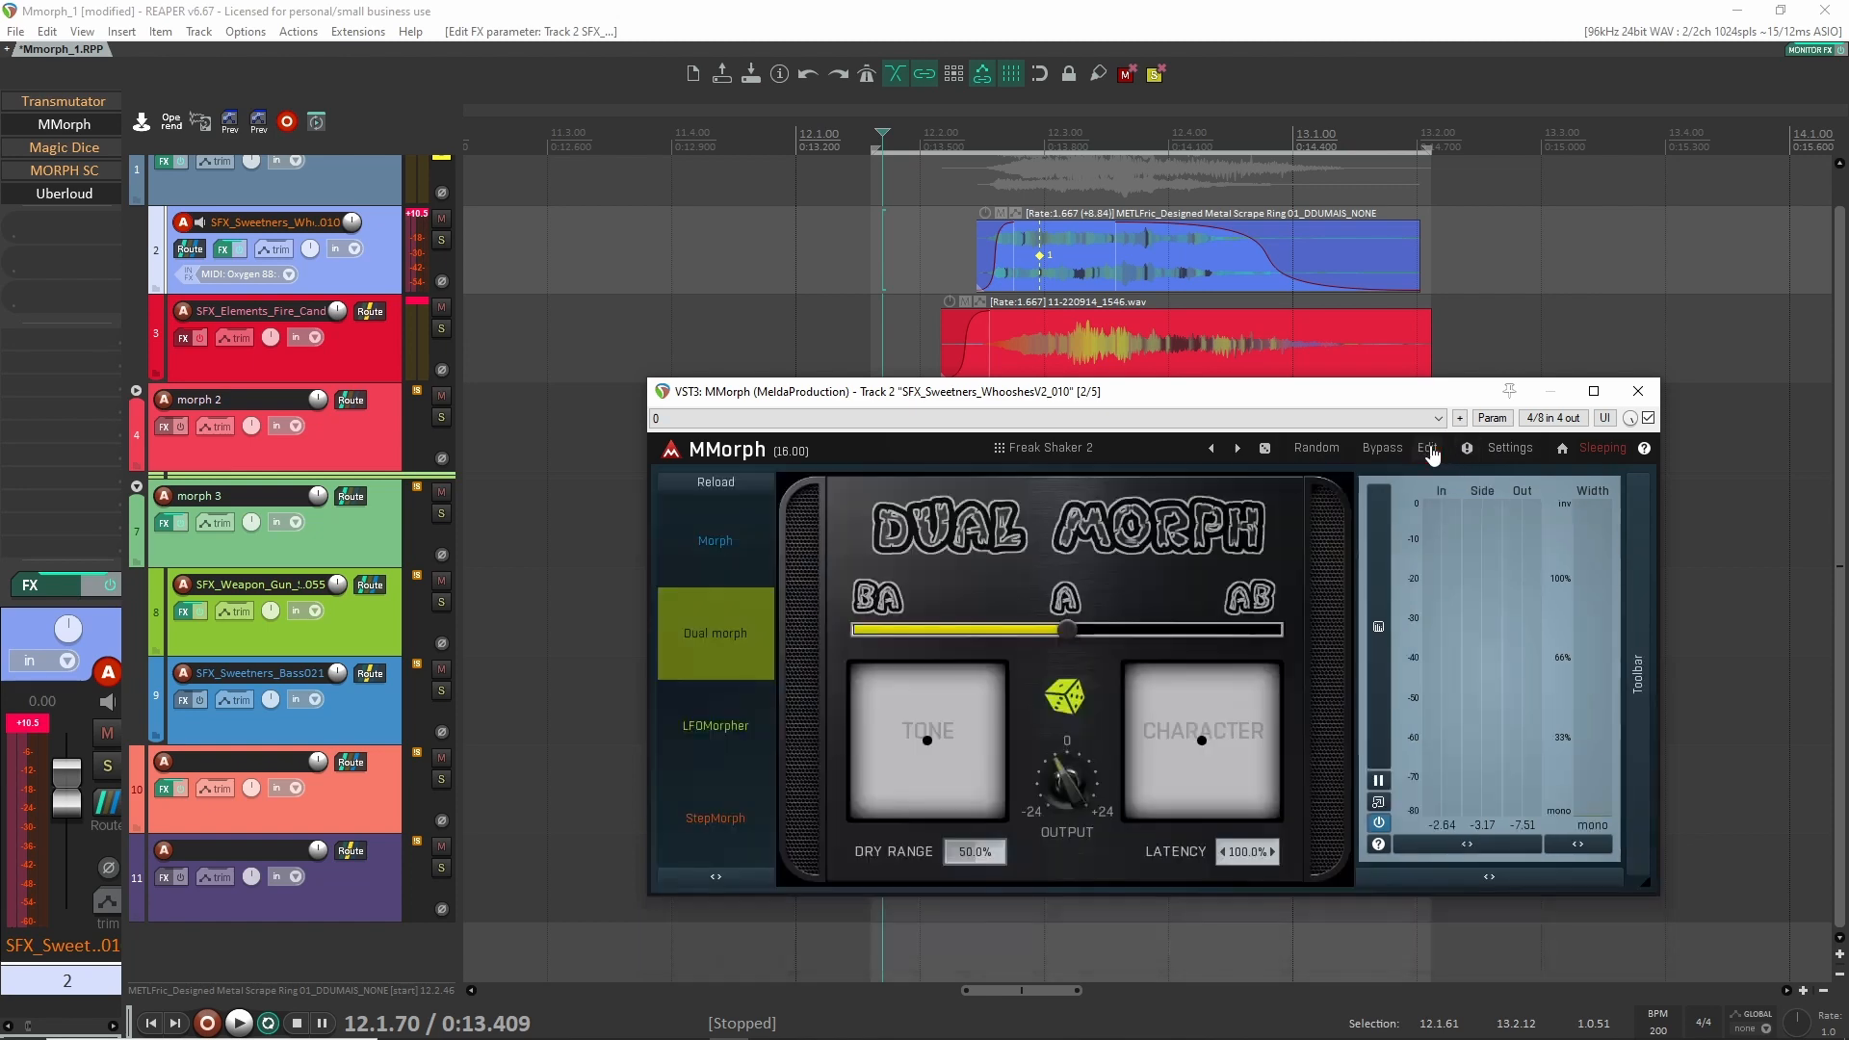
pyautogui.moveTo(1114, 628); pyautogui.dragTo(1221, 628)
pyautogui.press('space')
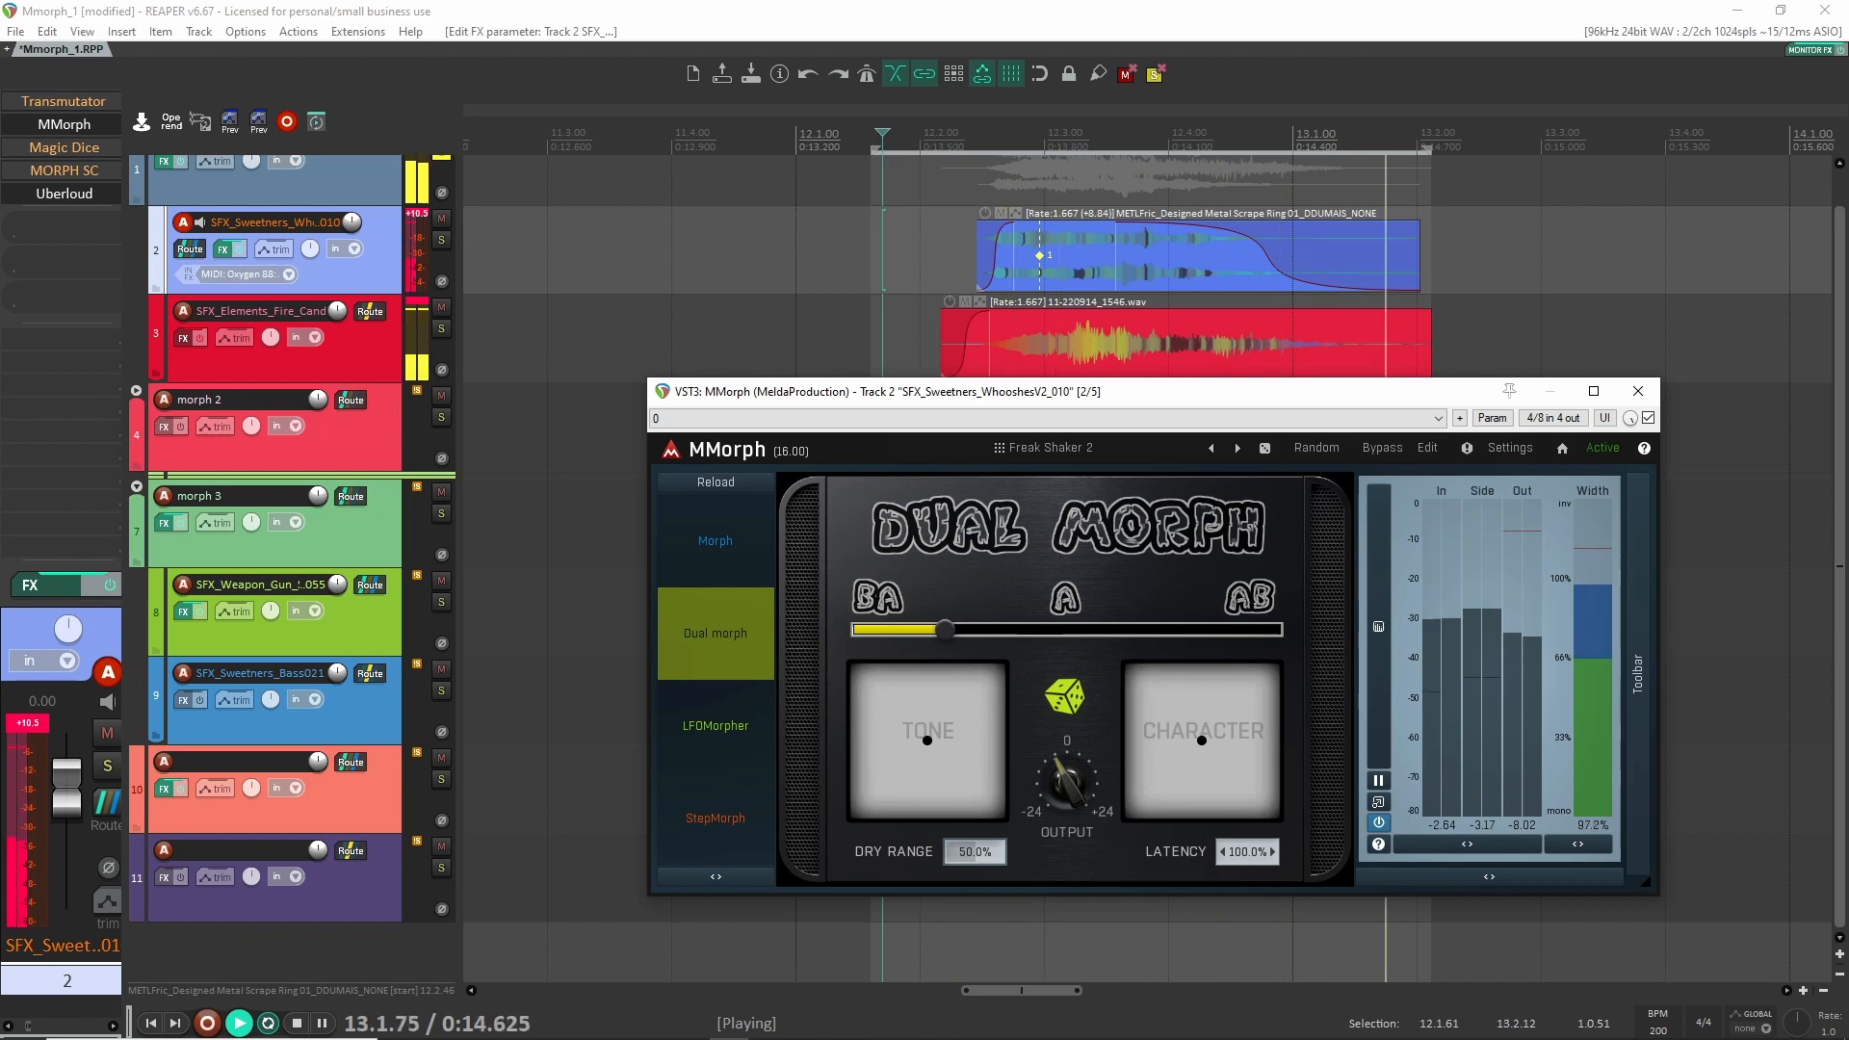
pyautogui.press('space')
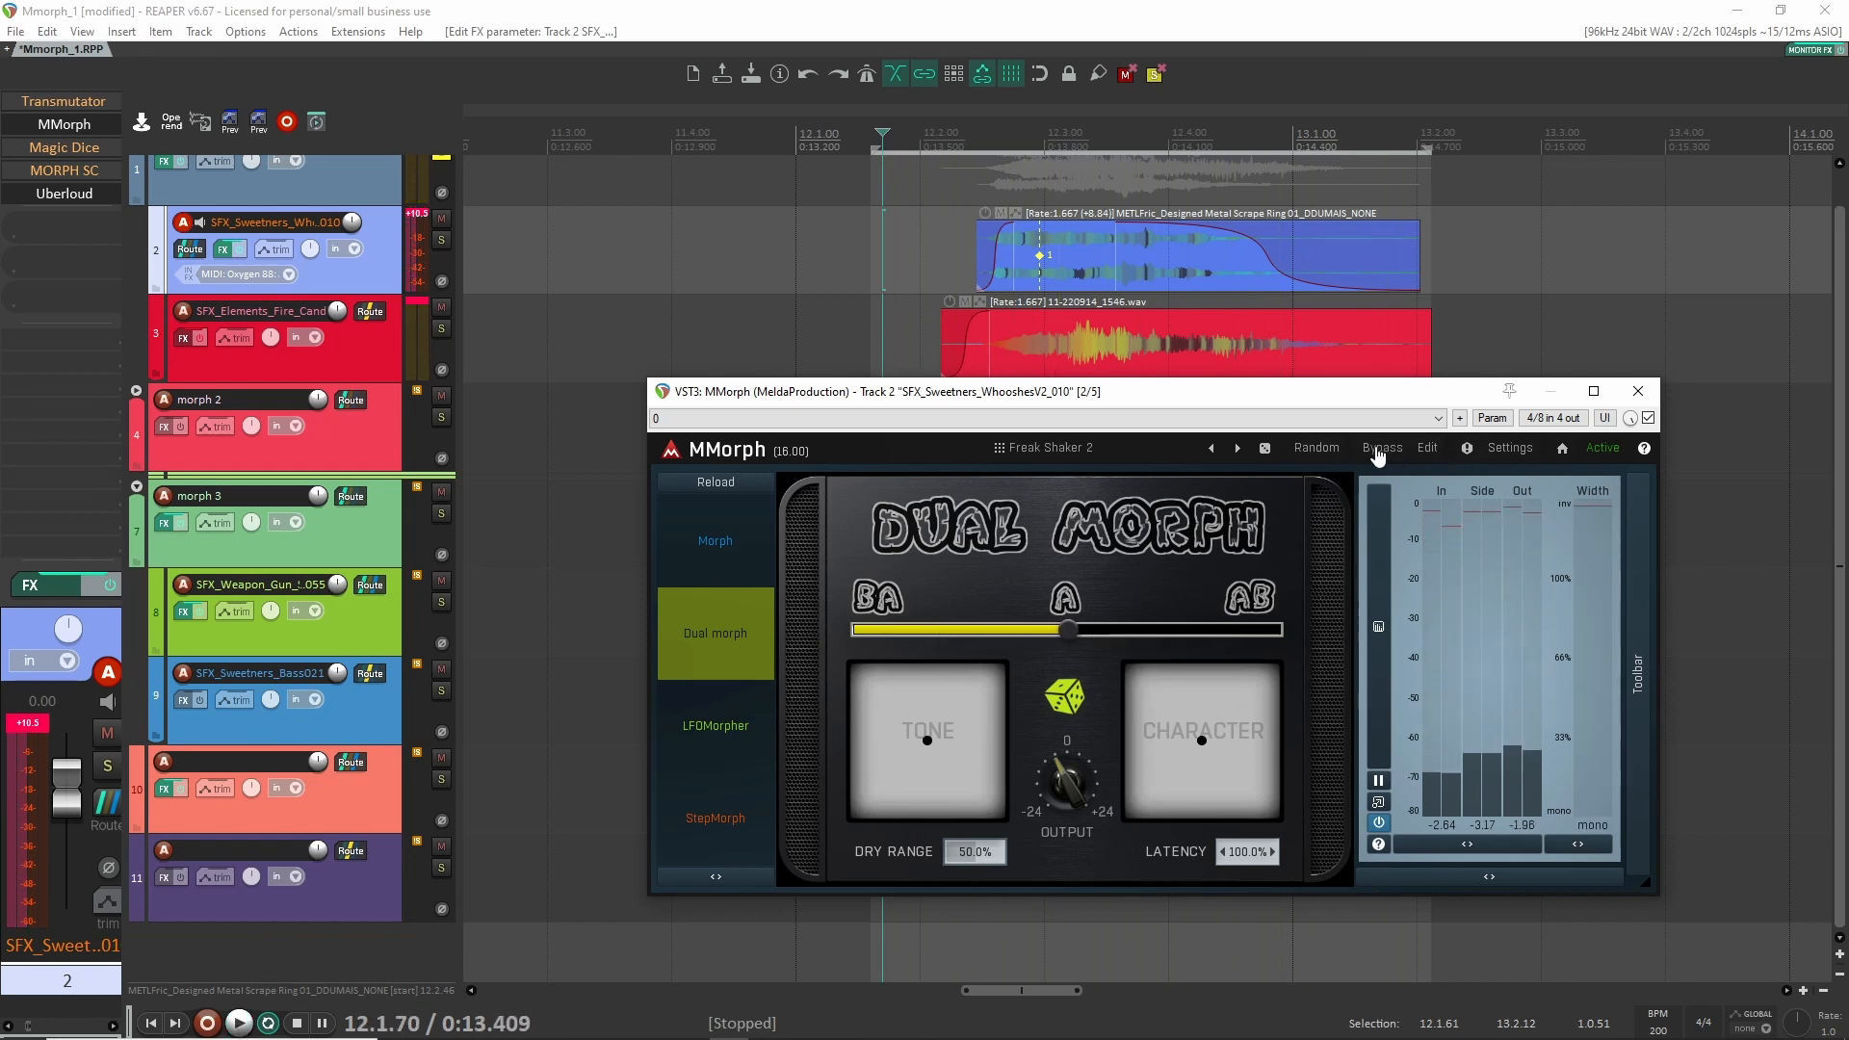
# Look at MMorph's detailed edit view and its preset browser, and close the browser.
pyautogui.click(1429, 451)
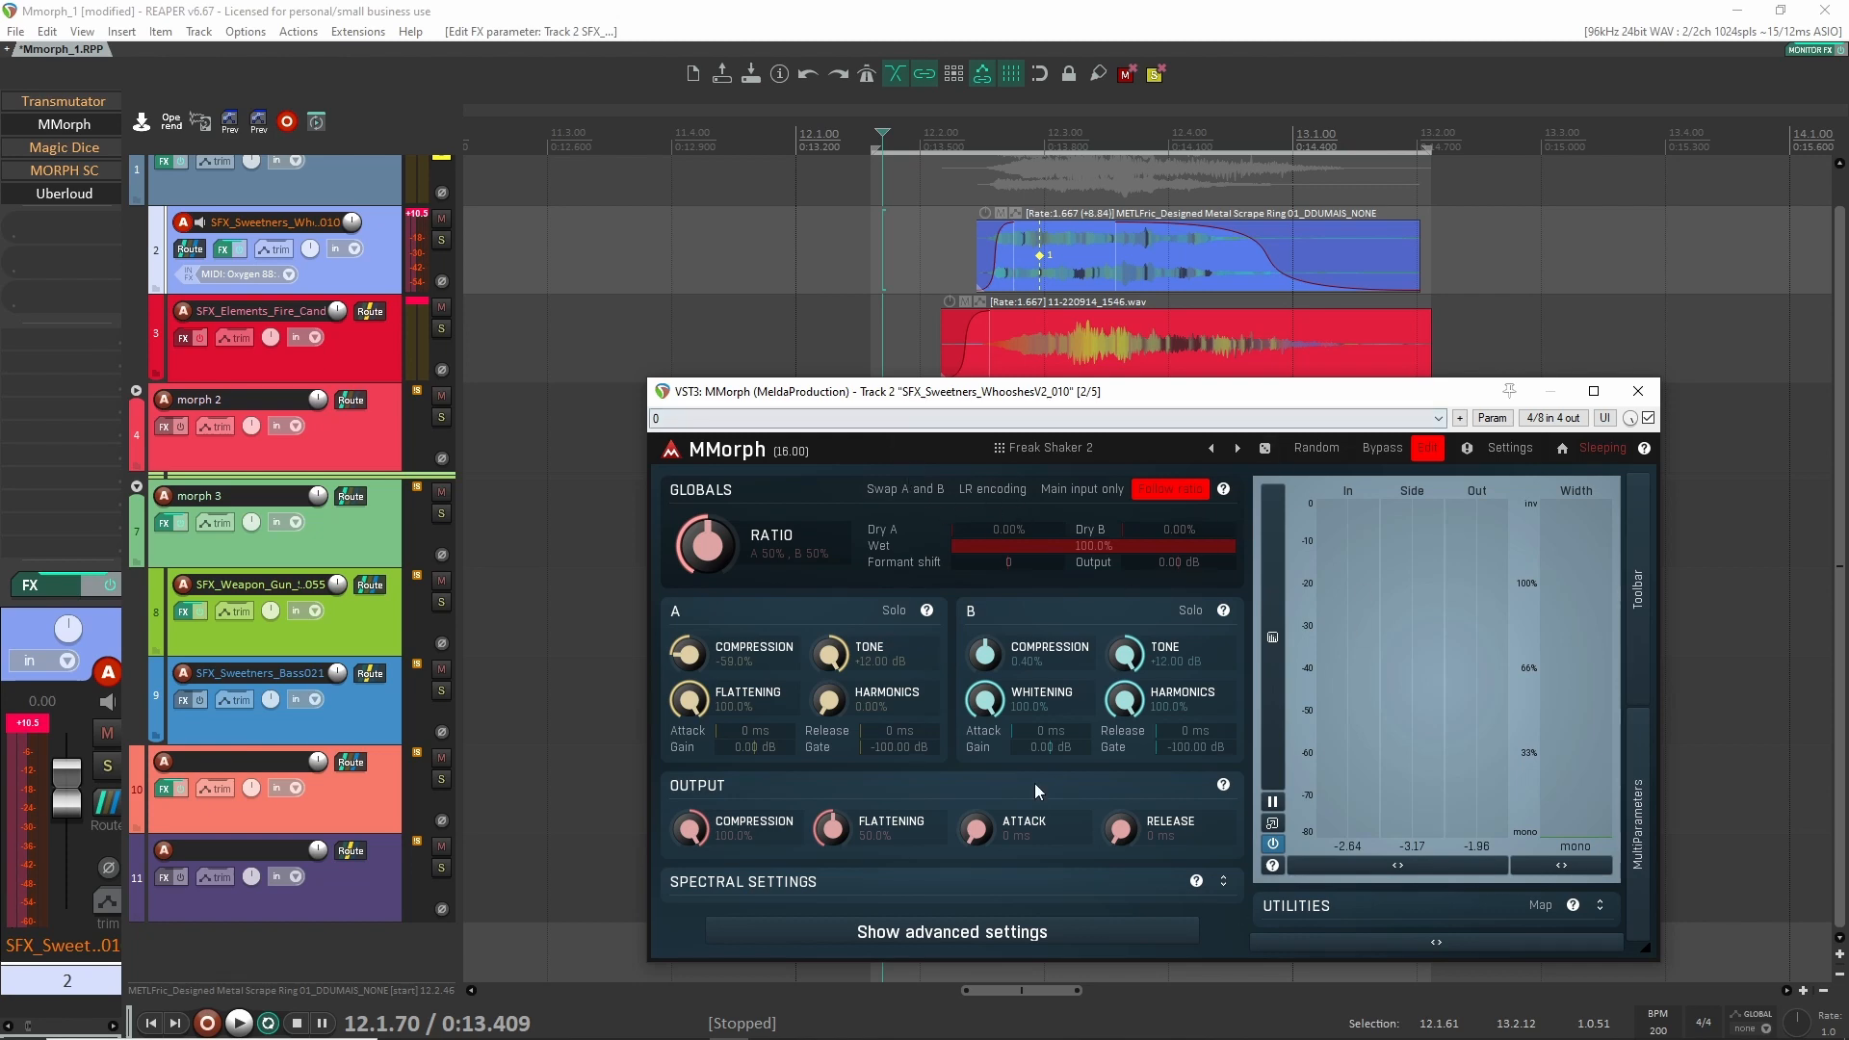
pyautogui.click(1076, 449)
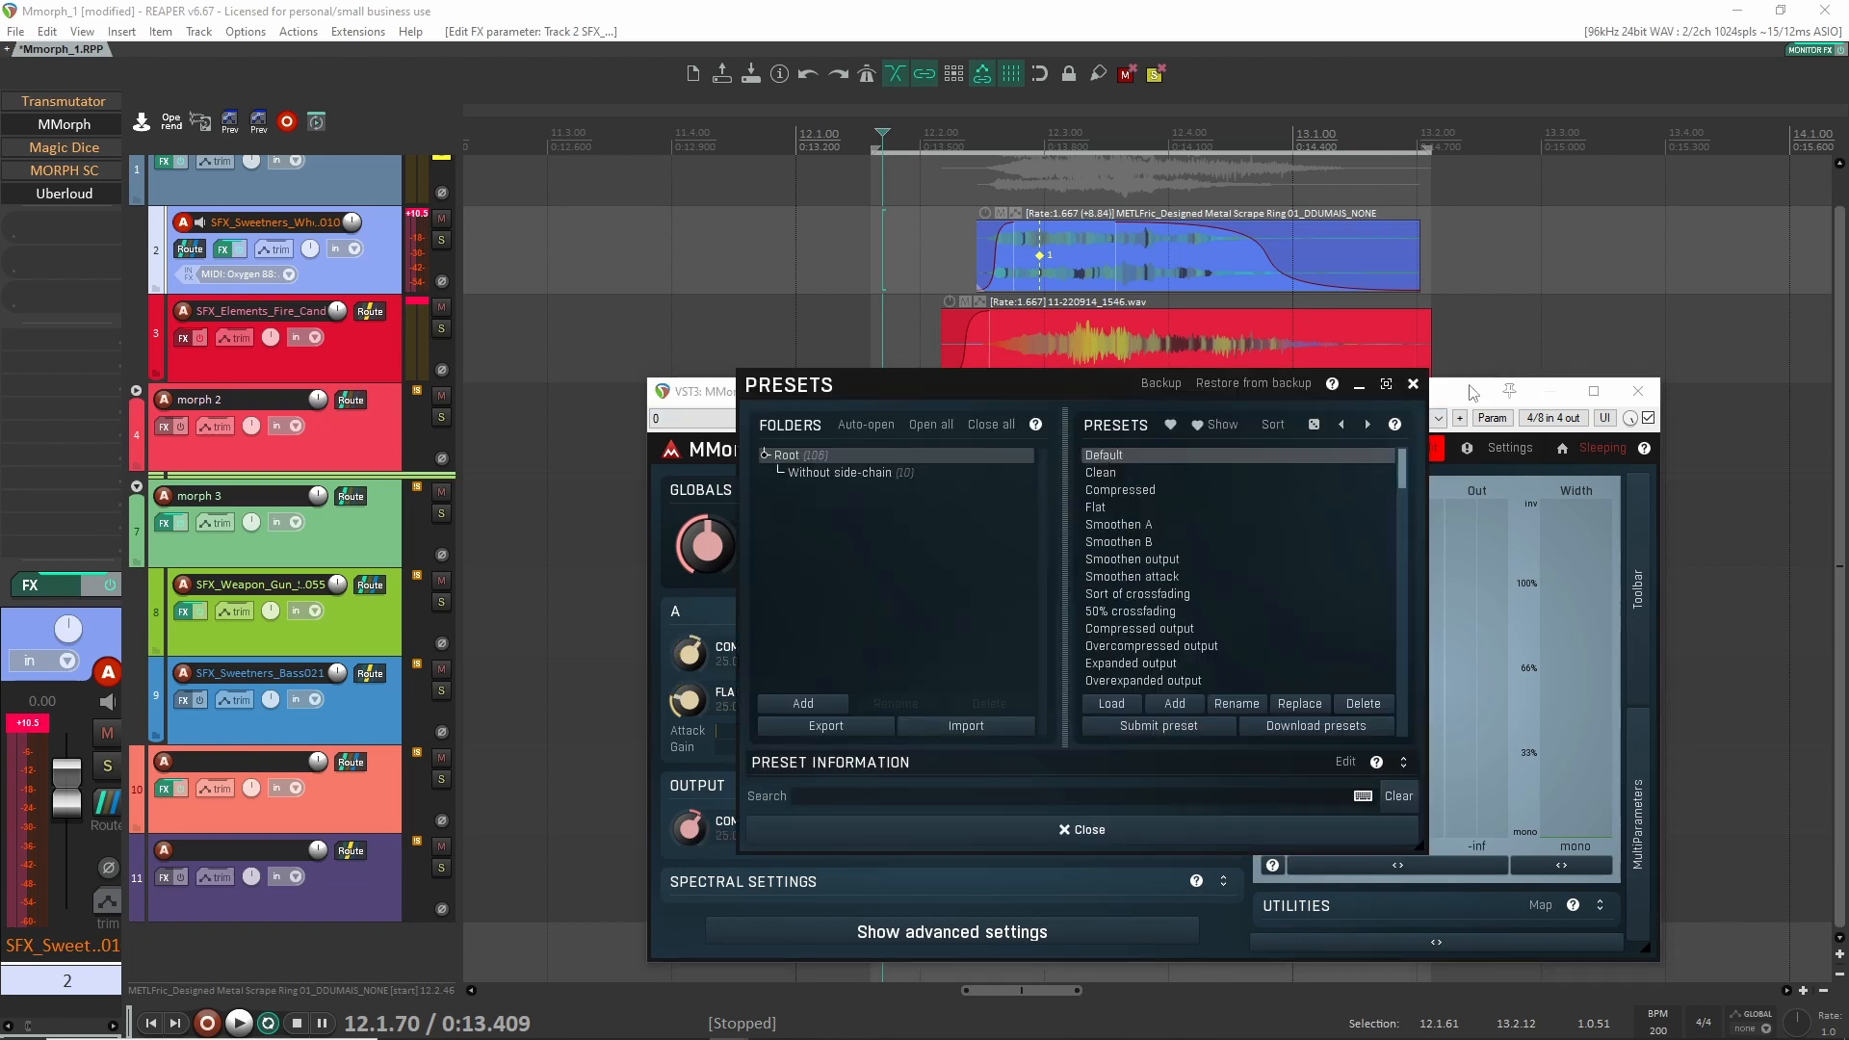
pyautogui.click(1412, 385)
# Return to MMorph's simple Morph view and move the slider further toward B during playback.
pyautogui.click(1427, 448)
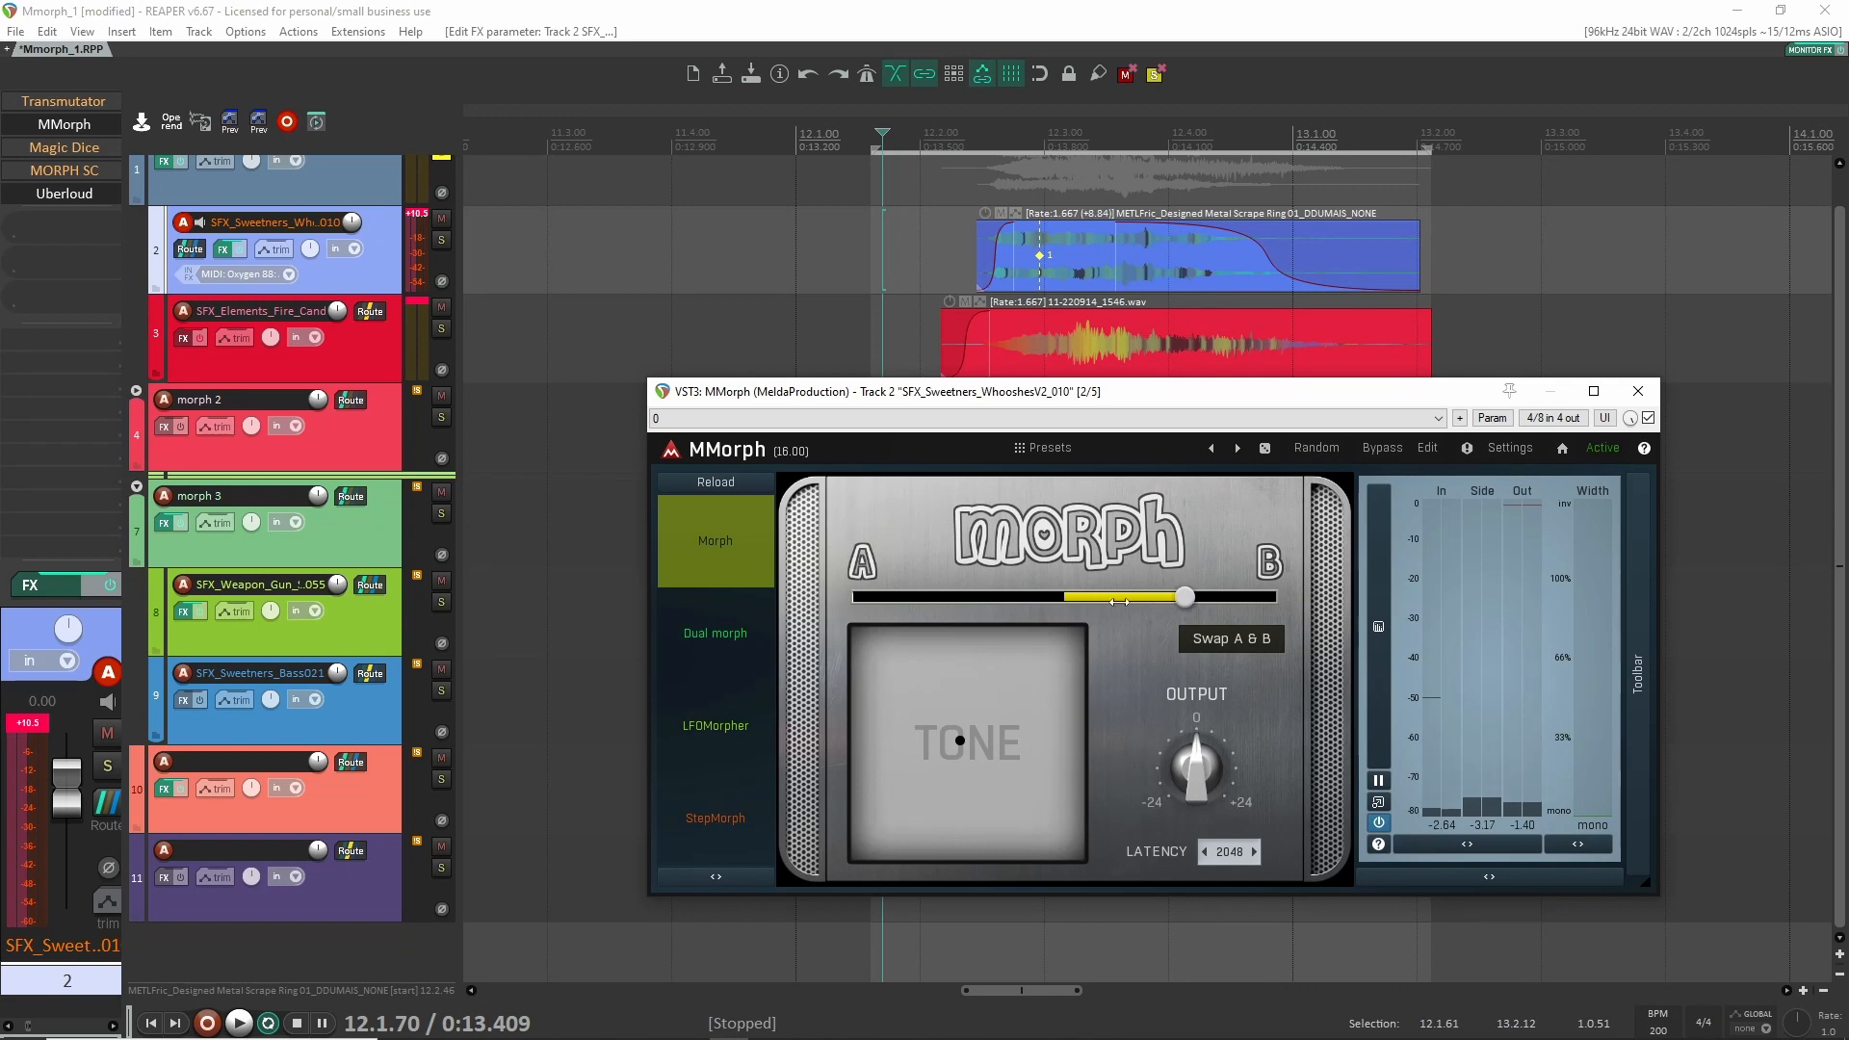
pyautogui.press('space')
pyautogui.moveTo(1135, 604); pyautogui.dragTo(1201, 597)
pyautogui.press('space')
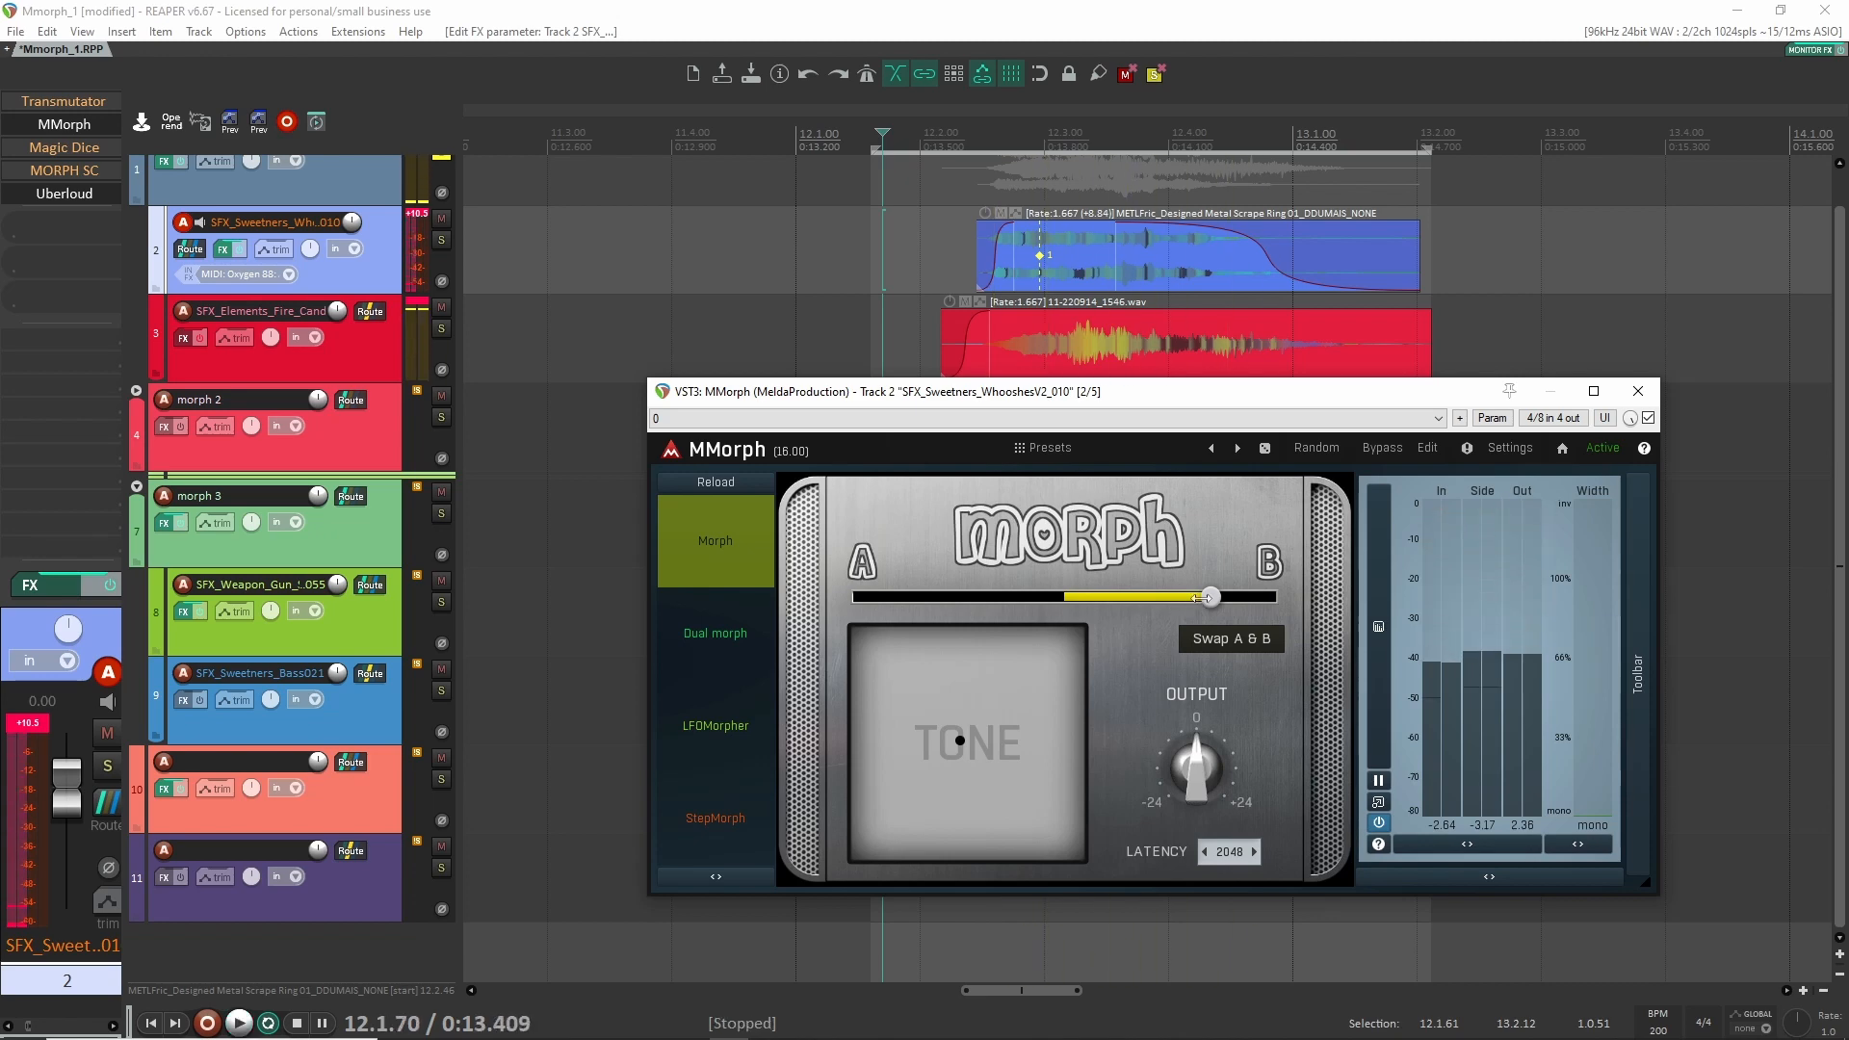
# Open MORPH SC on track 2, move the pad point to the opposite X-Fade side and adjust Formants during playback.
pyautogui.click(61, 169)
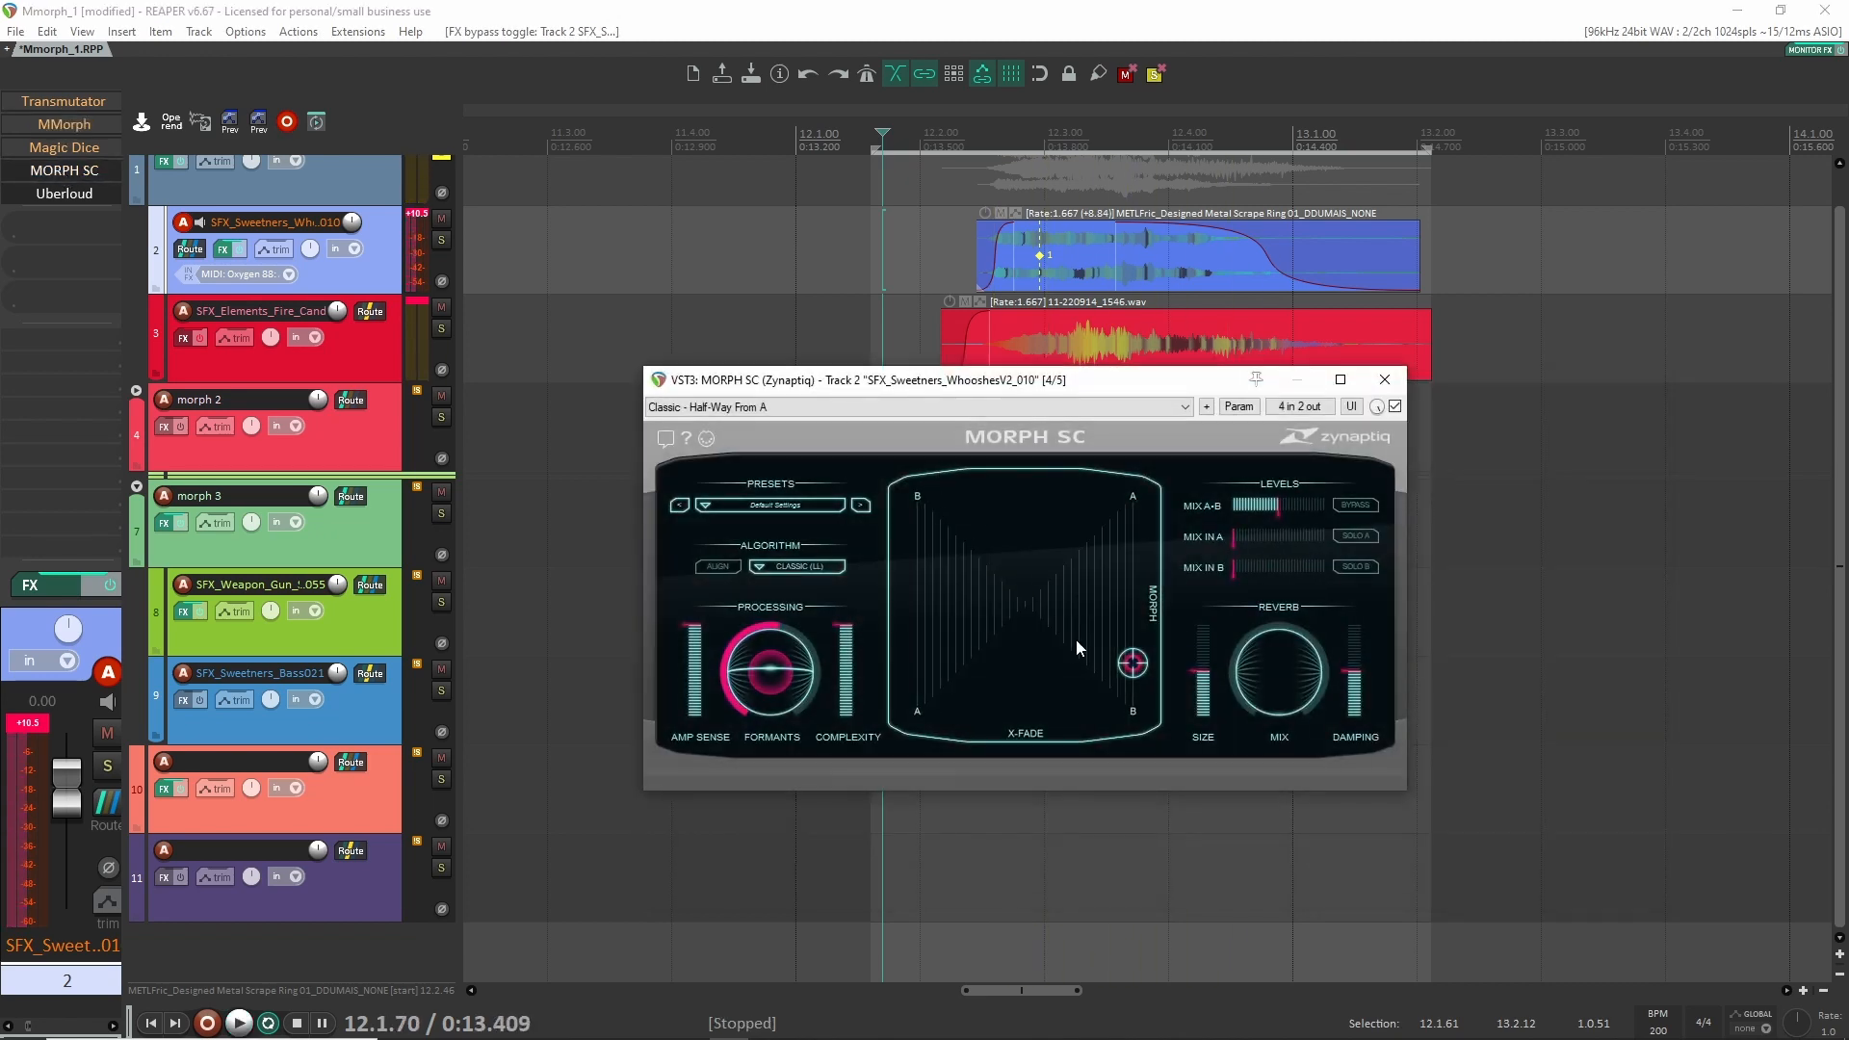
pyautogui.press('space')
pyautogui.moveTo(1133, 662); pyautogui.dragTo(859, 556)
pyautogui.moveTo(759, 670)
pyautogui.mouseDown()
pyautogui.moveTo(755, 628)
pyautogui.moveTo(757, 658)
pyautogui.mouseUp()
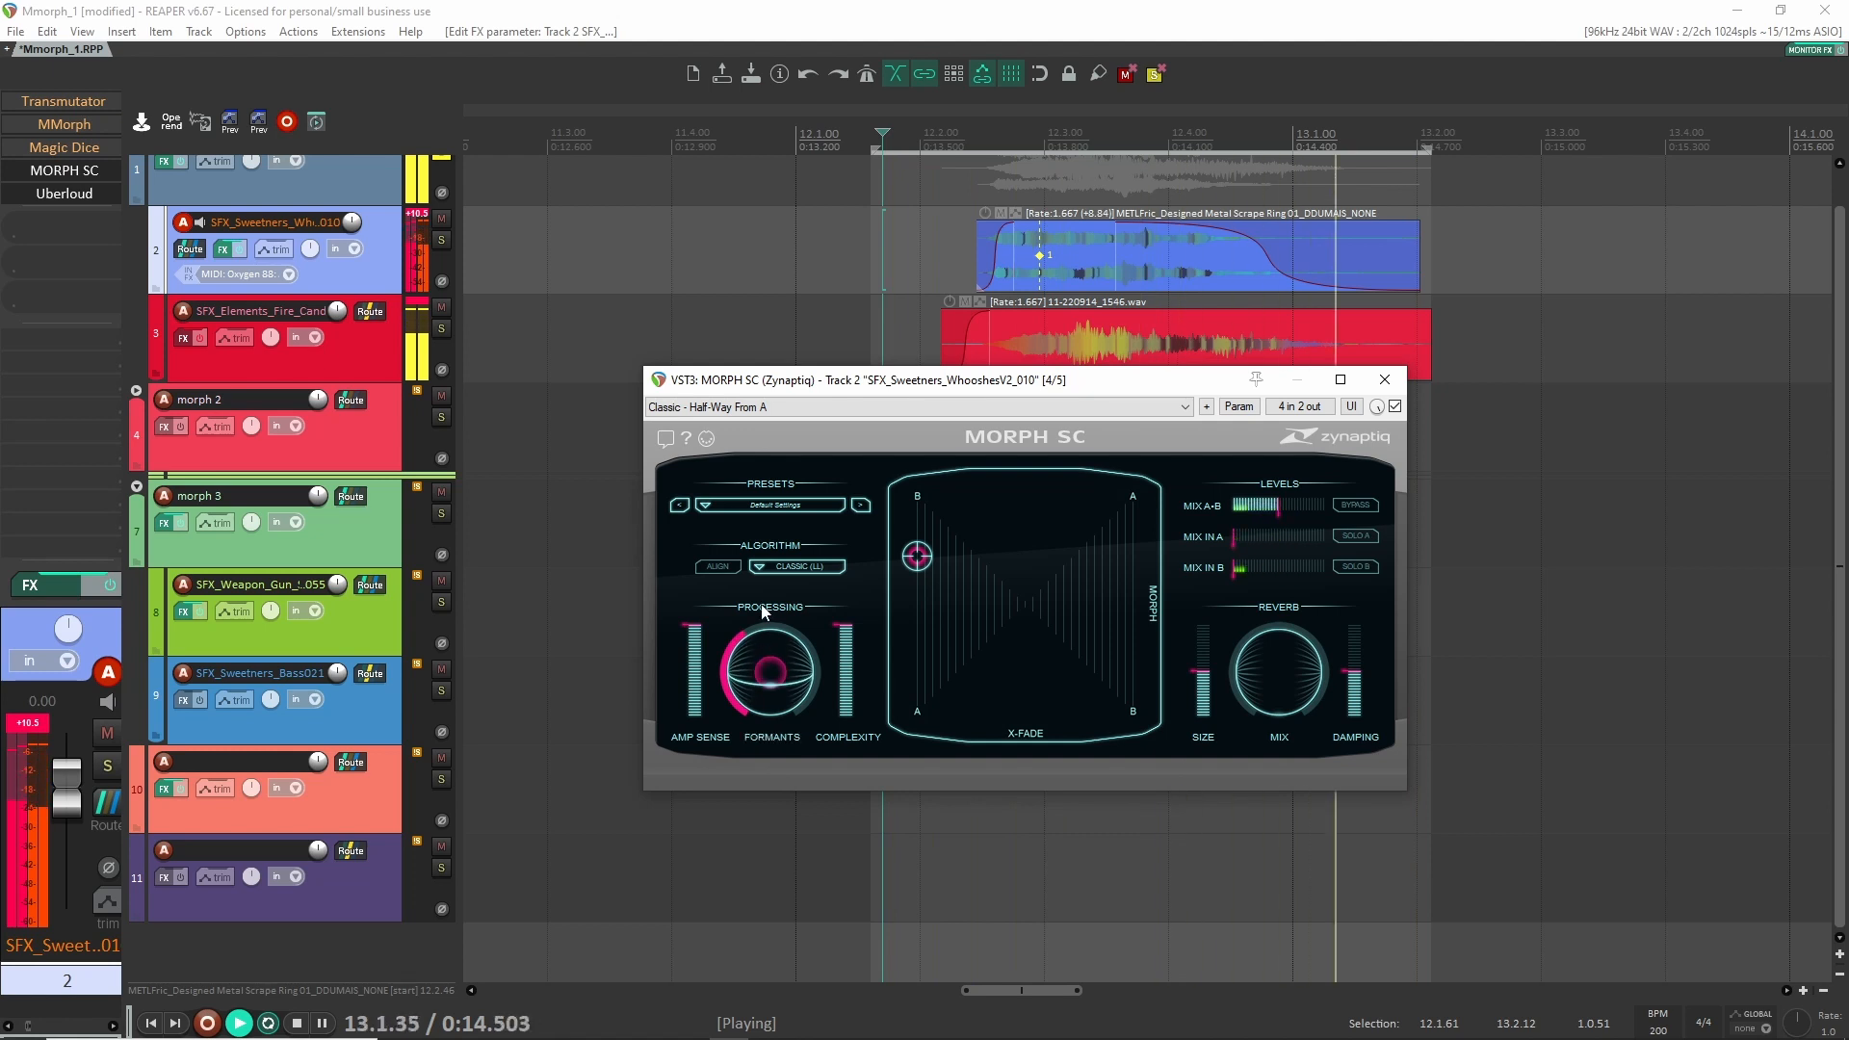
# Try MORPH SC's INTERWEAVE (LL) algorithm, set it to CLASSIC, and lower the pad point slightly along the Morph axis.
pyautogui.click(782, 567)
pyautogui.click(799, 597)
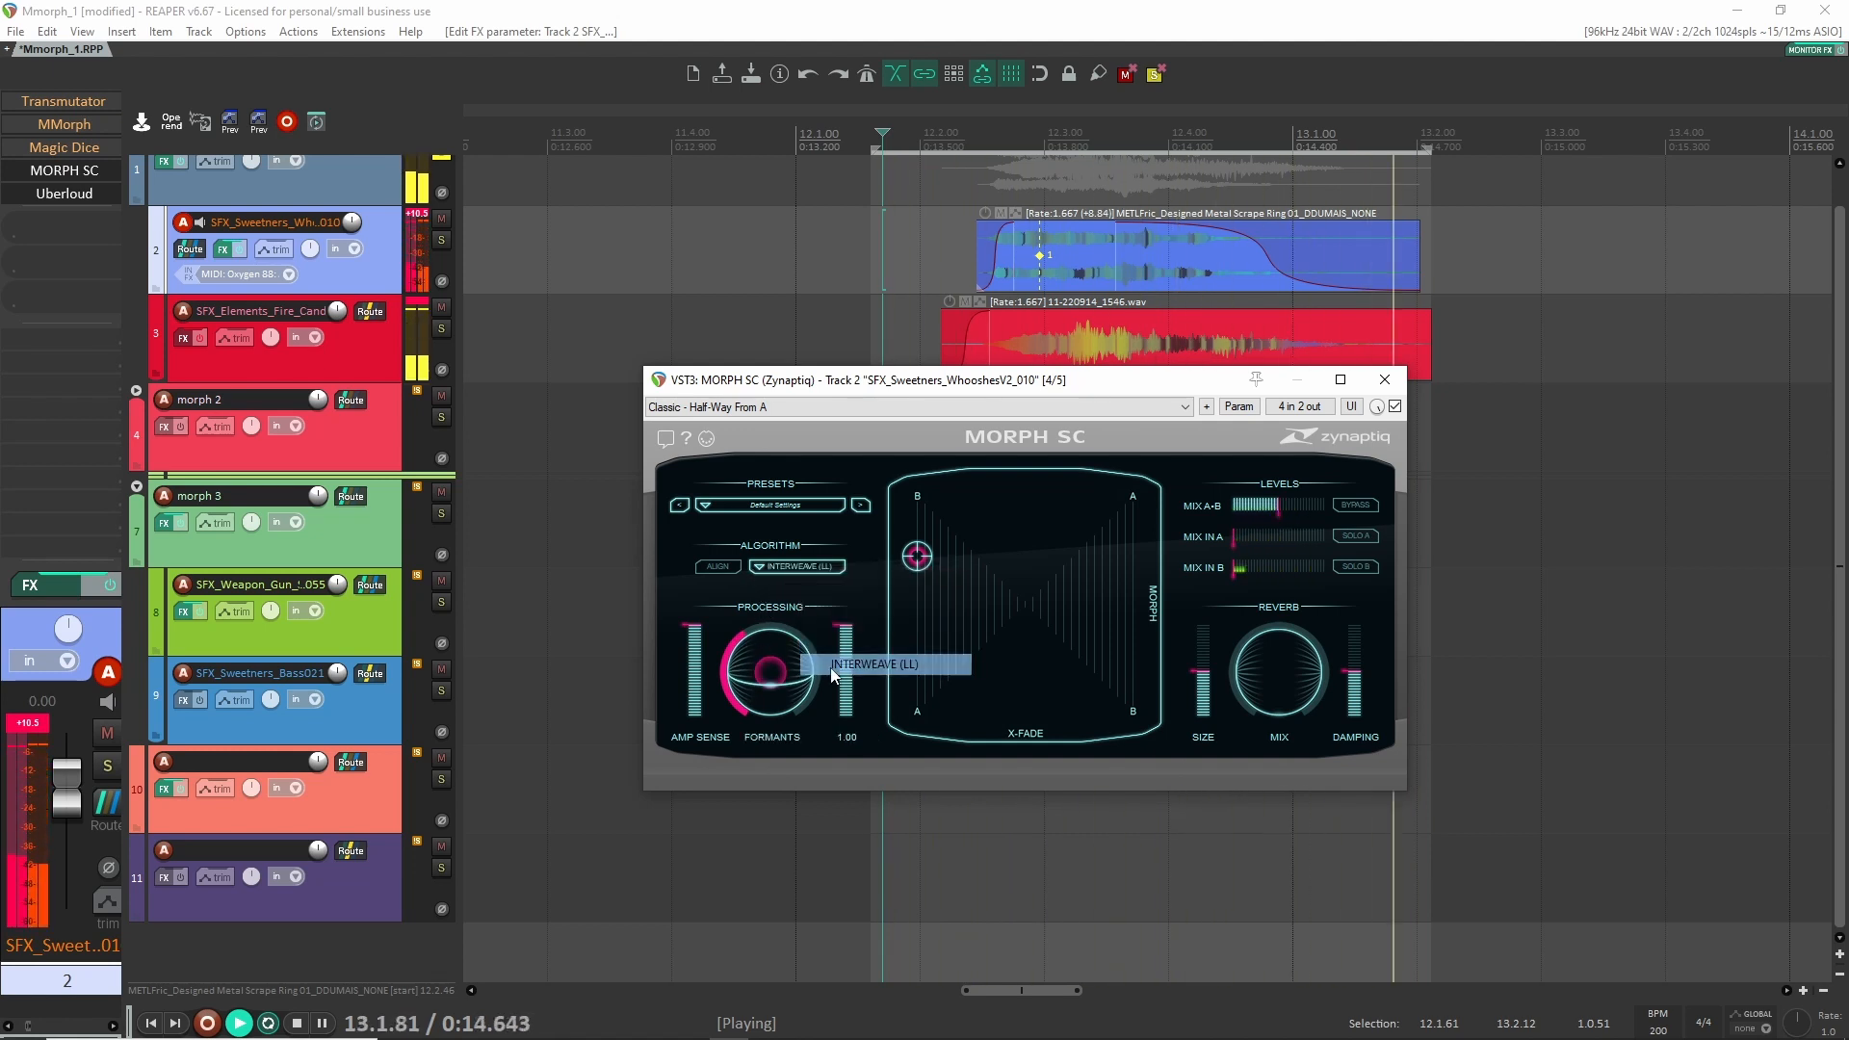
pyautogui.click(786, 569)
pyautogui.click(830, 575)
pyautogui.moveTo(917, 555)
pyautogui.mouseDown()
pyautogui.moveTo(918, 655)
pyautogui.moveTo(1153, 644)
pyautogui.moveTo(1187, 524)
pyautogui.moveTo(1227, 651)
pyautogui.moveTo(941, 612)
pyautogui.moveTo(920, 650)
pyautogui.moveTo(913, 595)
pyautogui.moveTo(886, 572)
pyautogui.mouseUp()
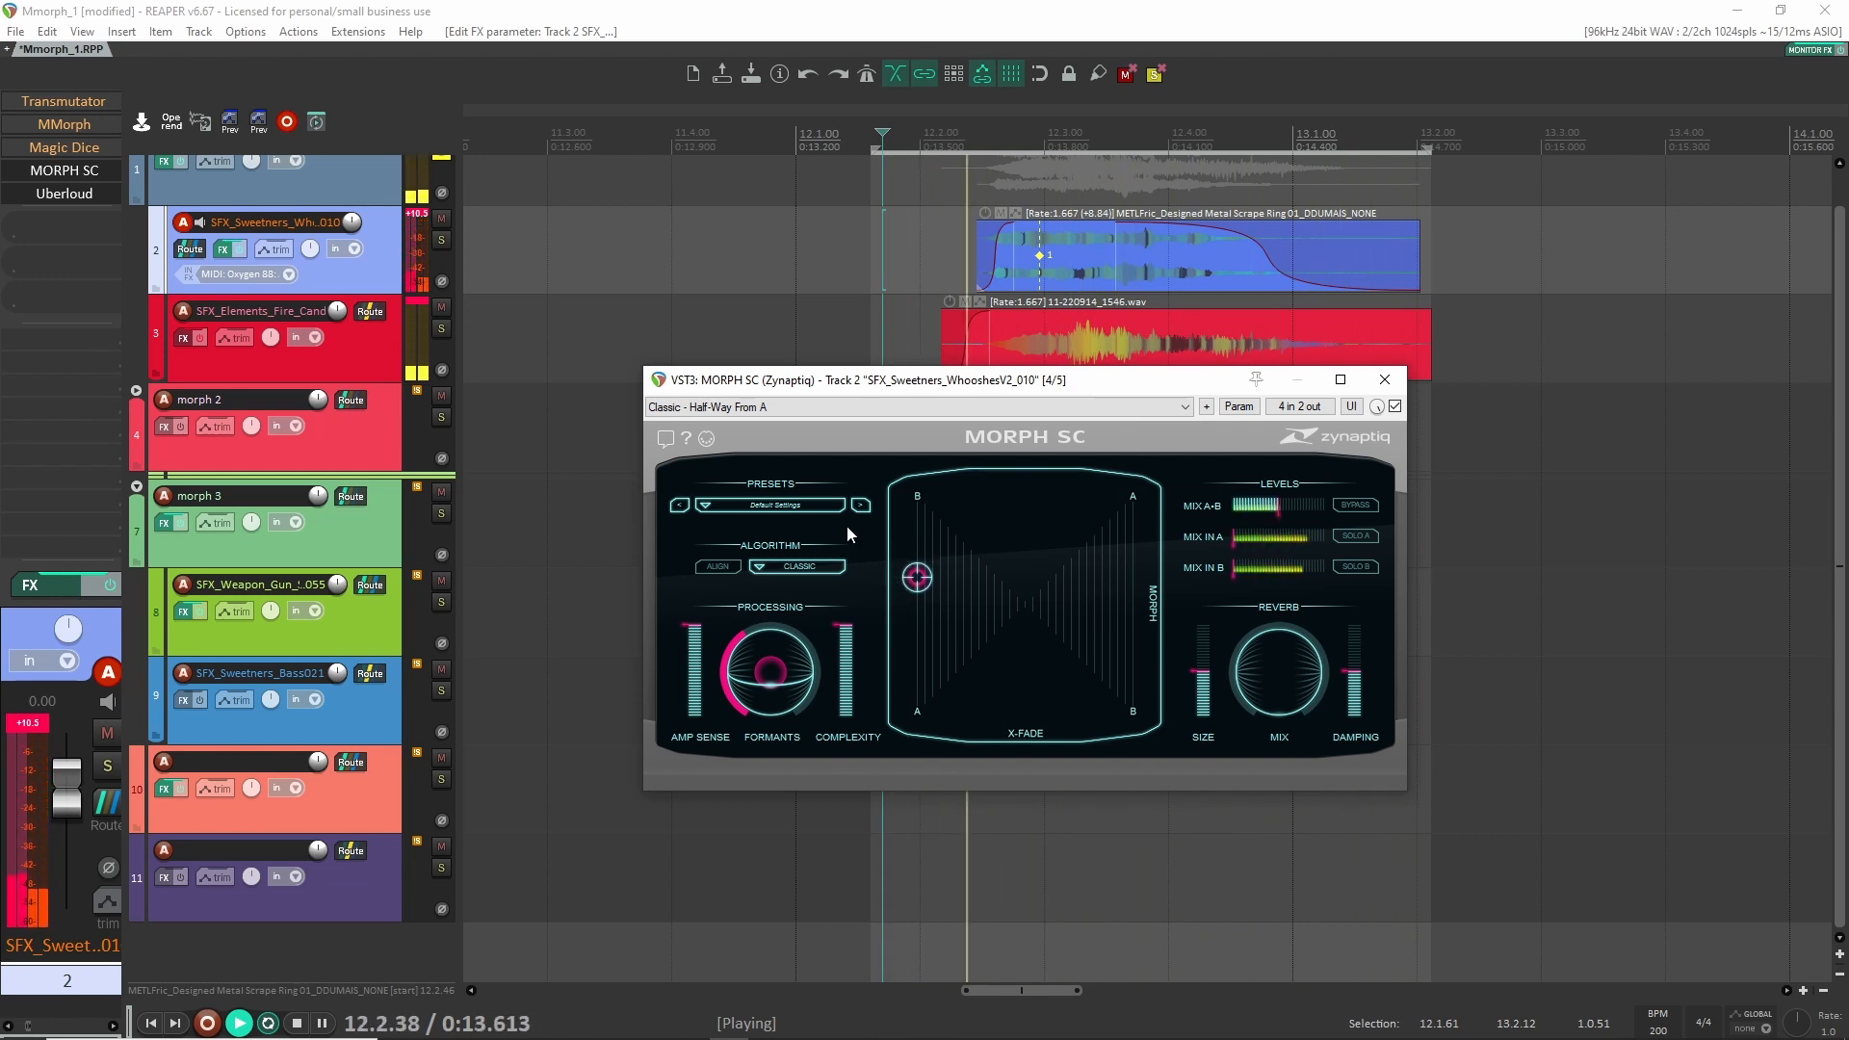
# Adjust MORPH SC's Formants, Complexity and pad position to compare the CLASSIC algorithm's morphs.
pyautogui.moveTo(756, 662); pyautogui.dragTo(773, 703)
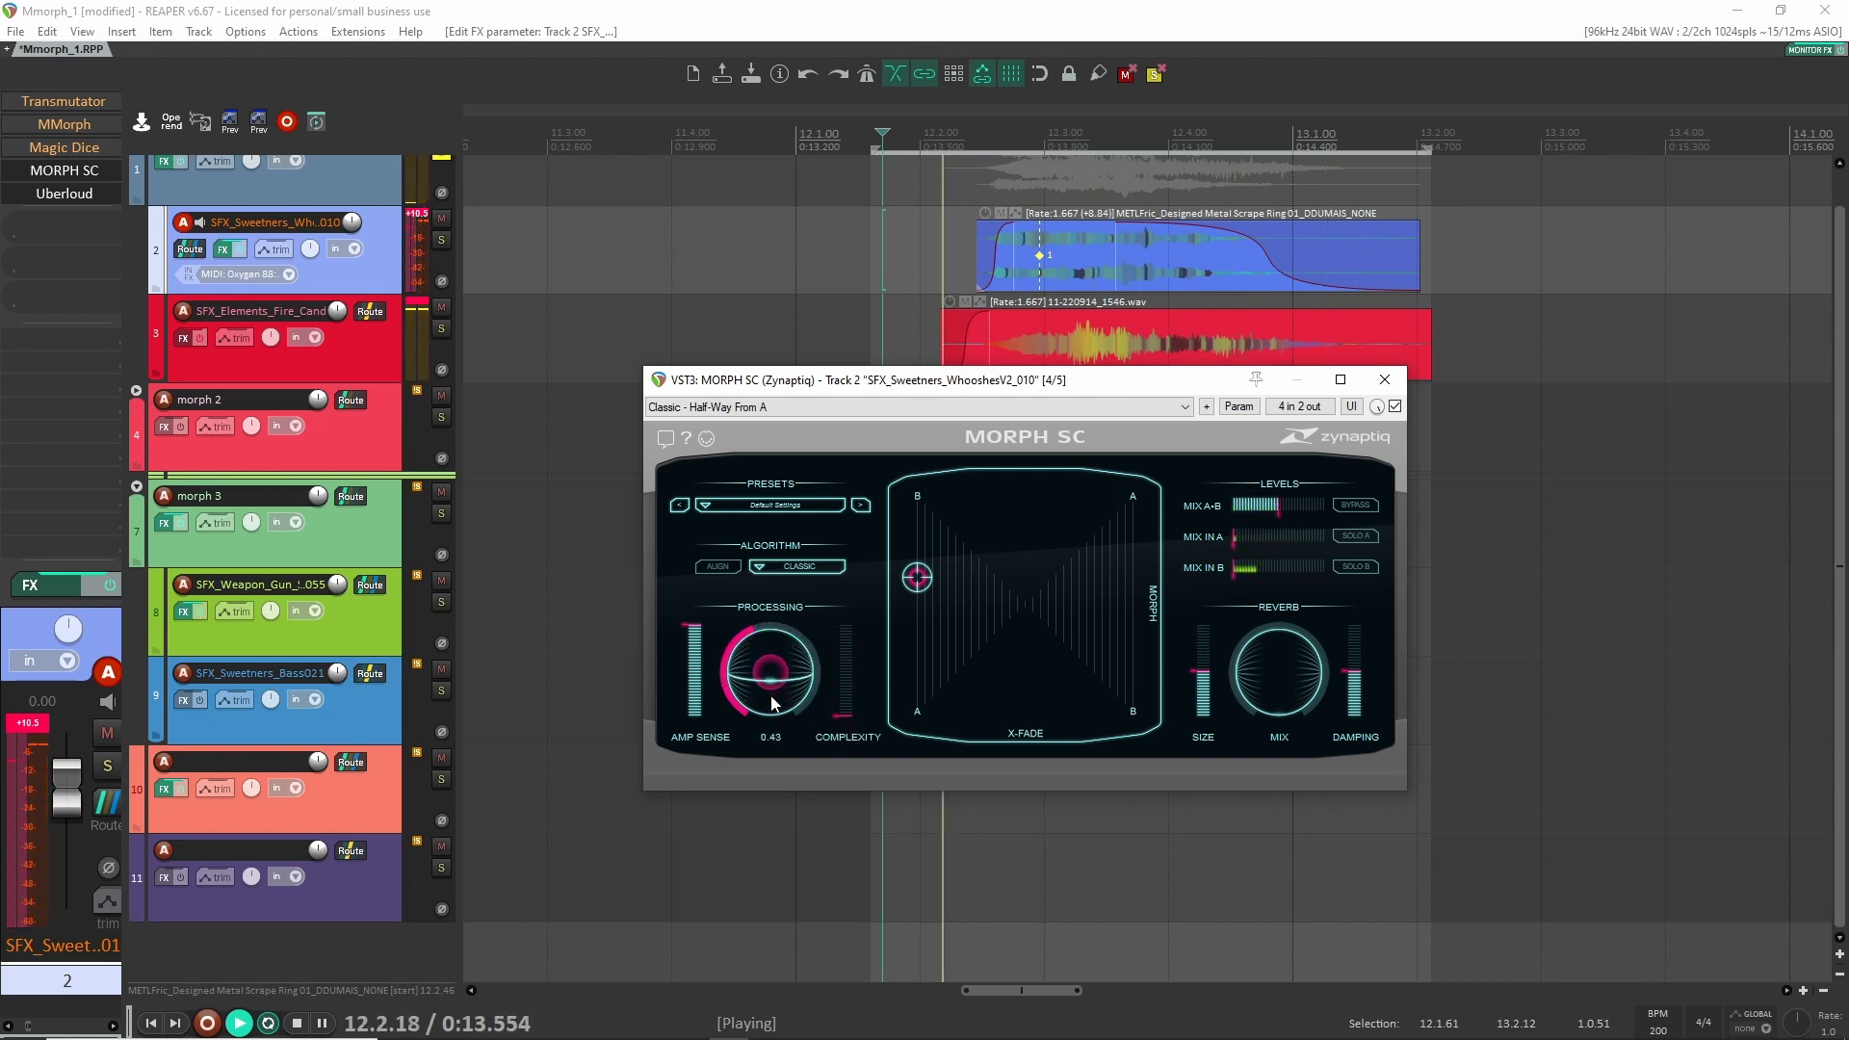
pyautogui.moveTo(901, 587); pyautogui.dragTo(916, 653)
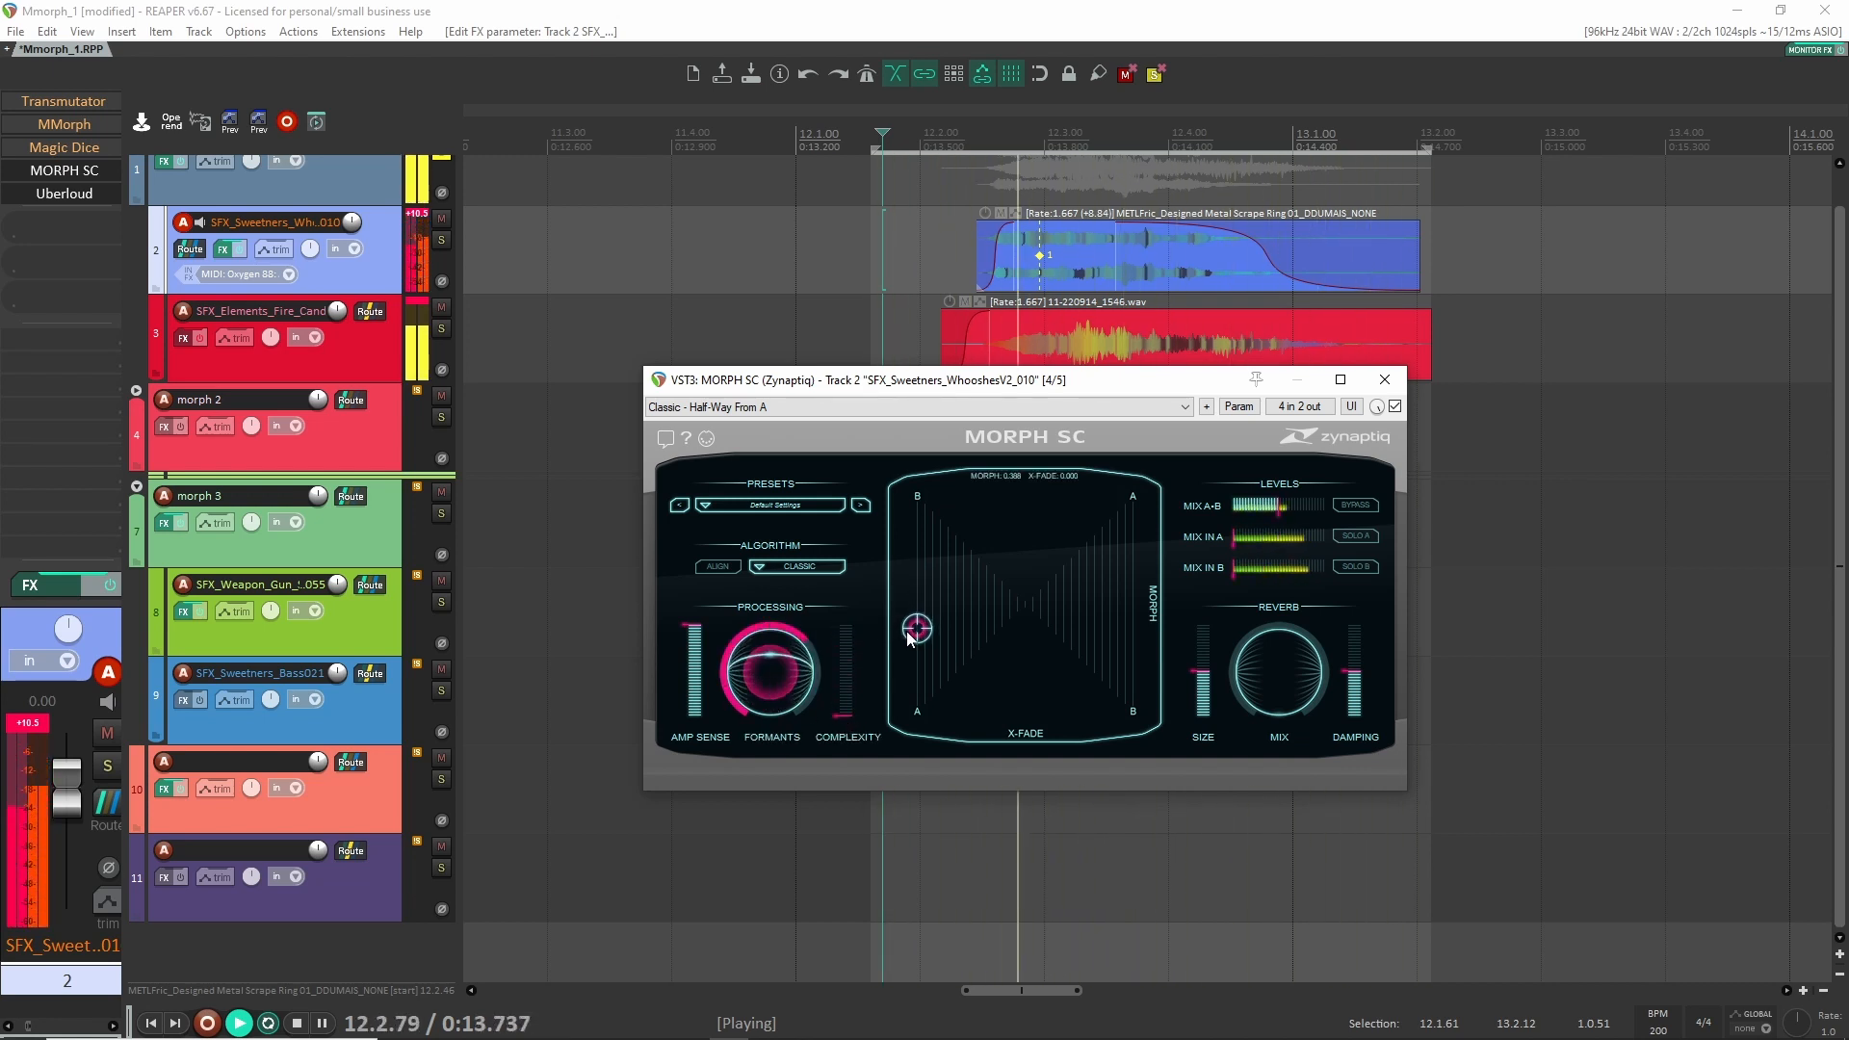
pyautogui.click(847, 659)
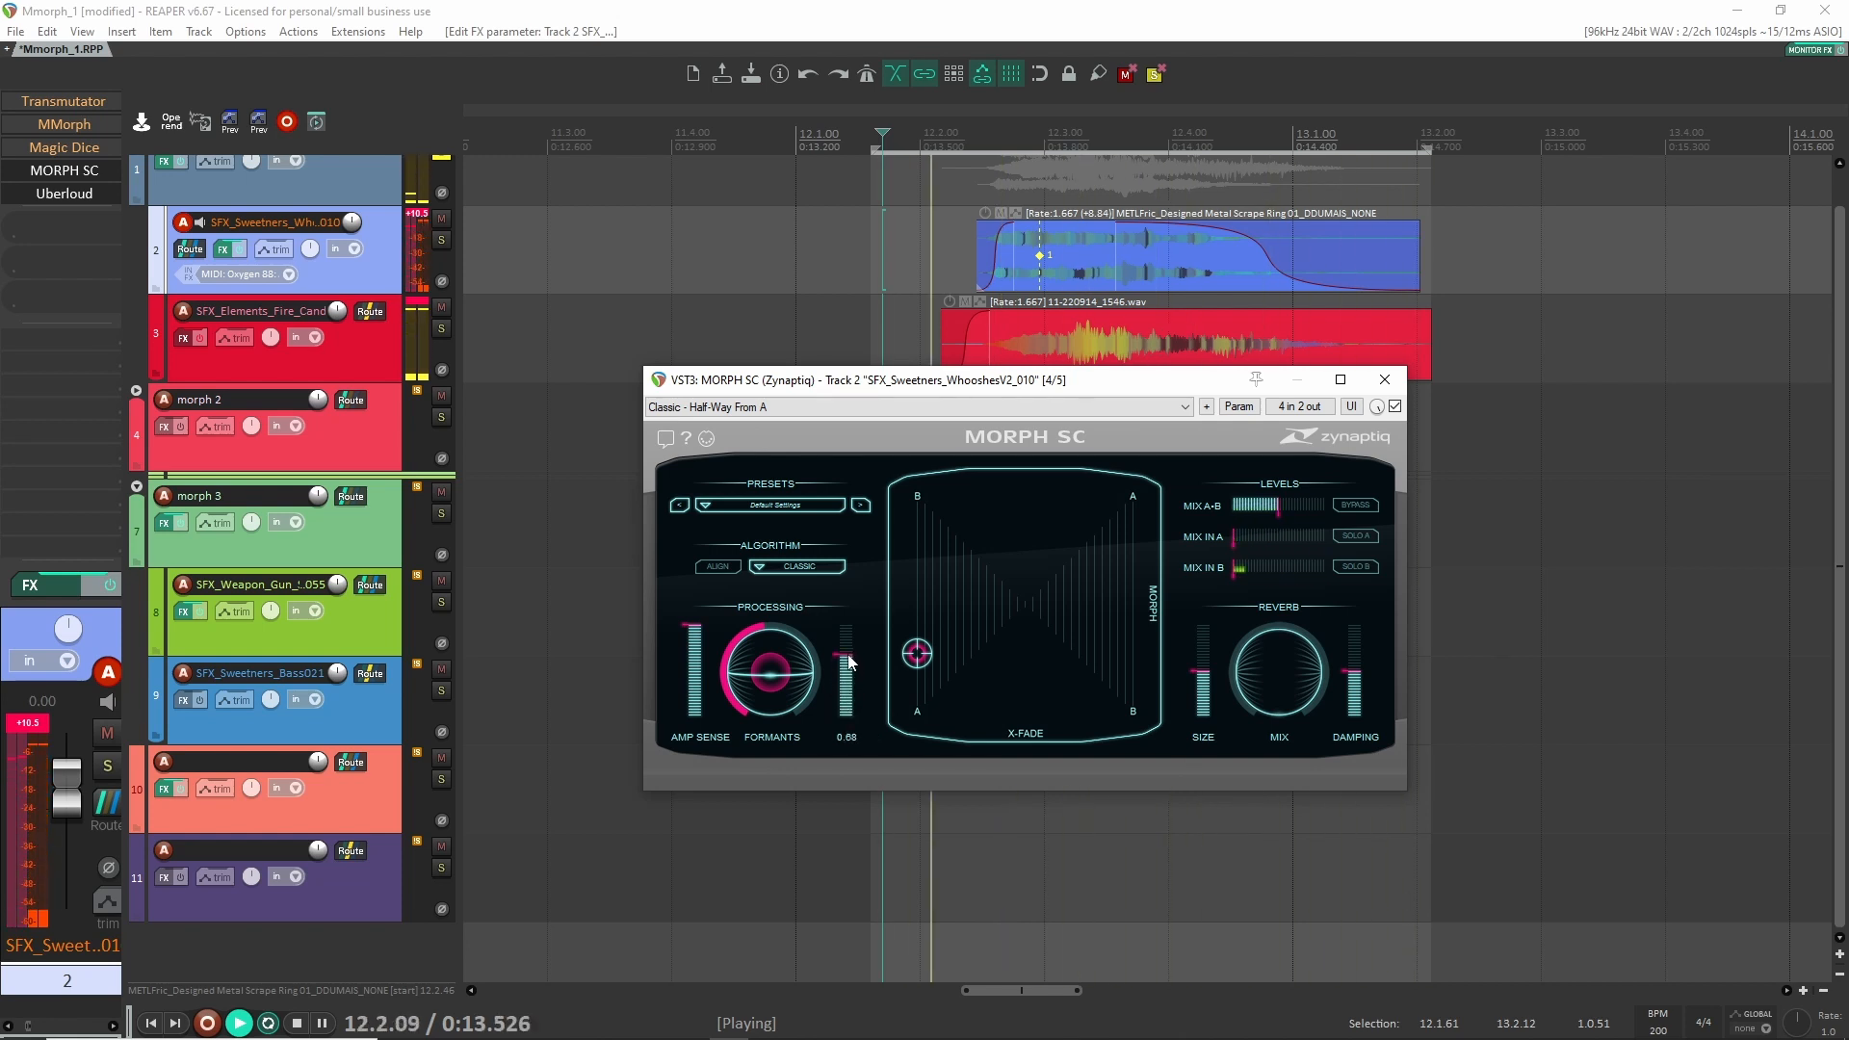
pyautogui.moveTo(848, 657); pyautogui.dragTo(849, 648)
pyautogui.click(755, 639)
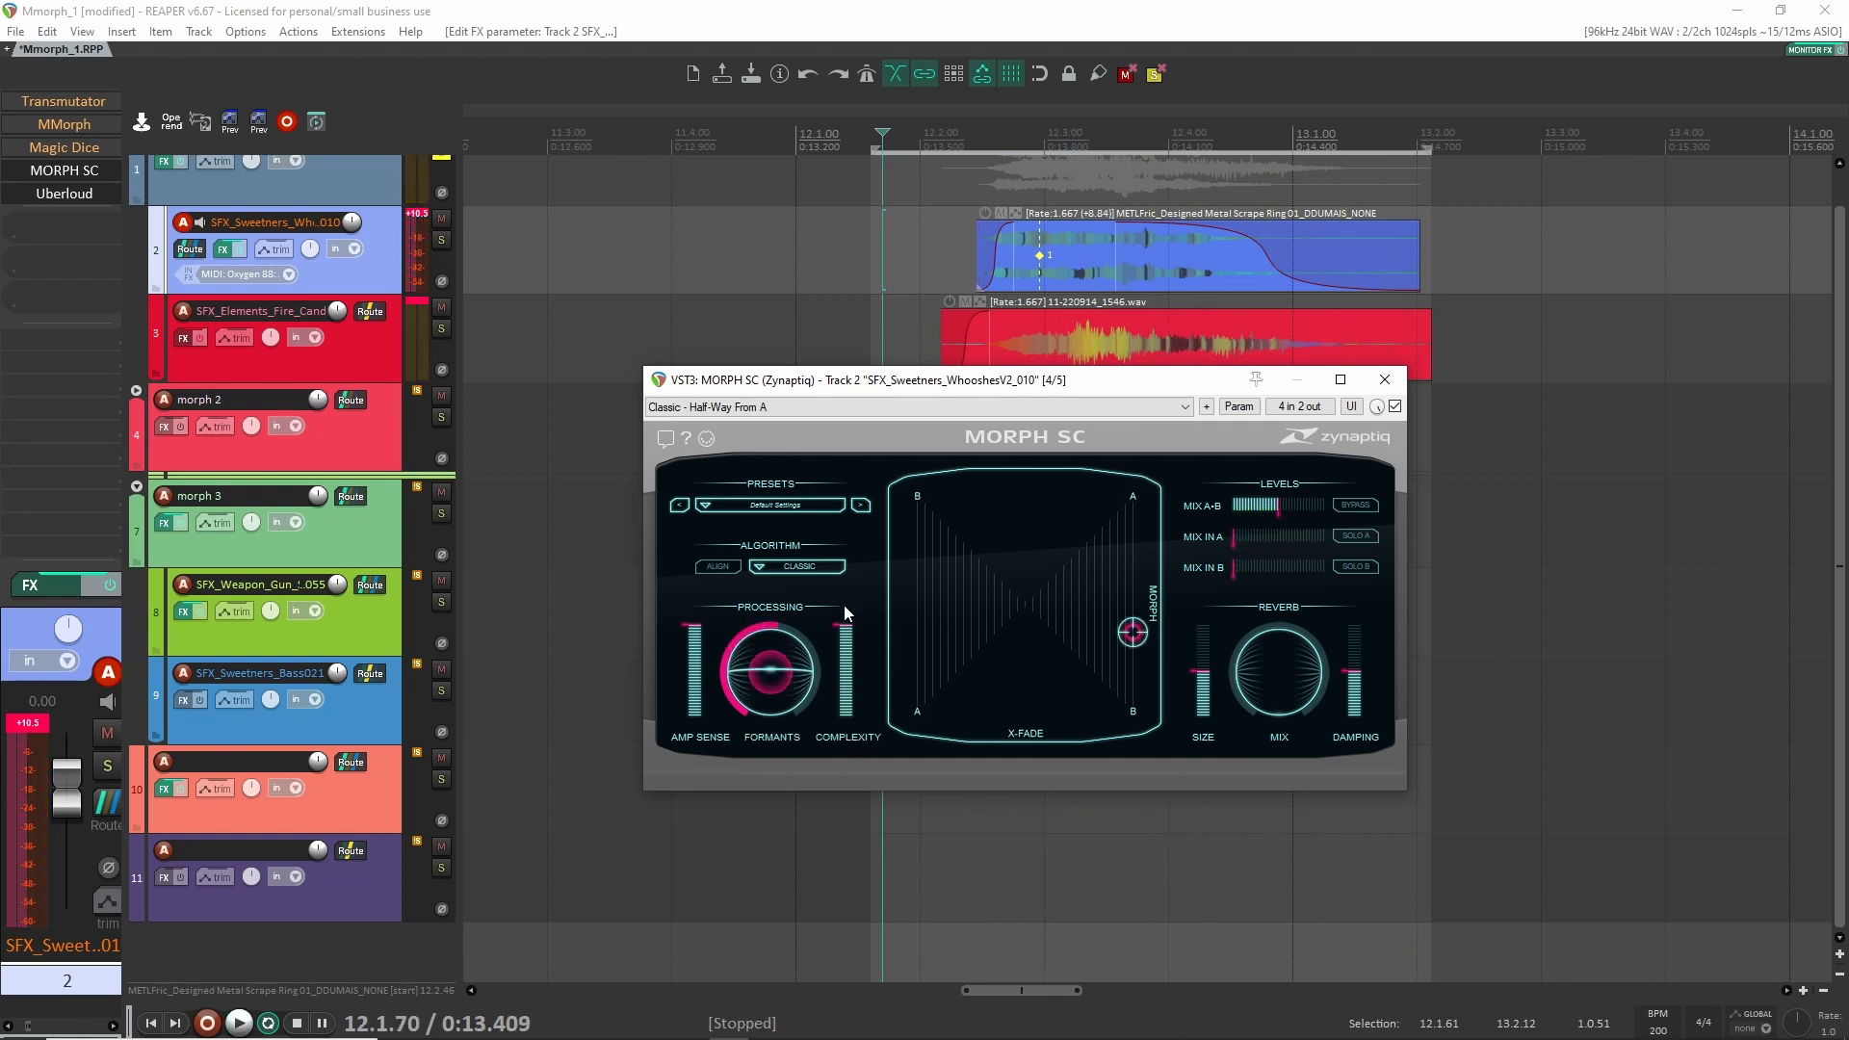
pyautogui.moveTo(840, 632)
pyautogui.mouseDown()
pyautogui.moveTo(846, 686)
pyautogui.moveTo(846, 655)
pyautogui.mouseUp()
# Bypass MORPH SC on track 2, re-enable Transmutator, and place its window beside the clips.
pyautogui.scroll(-3, 1196, 470)
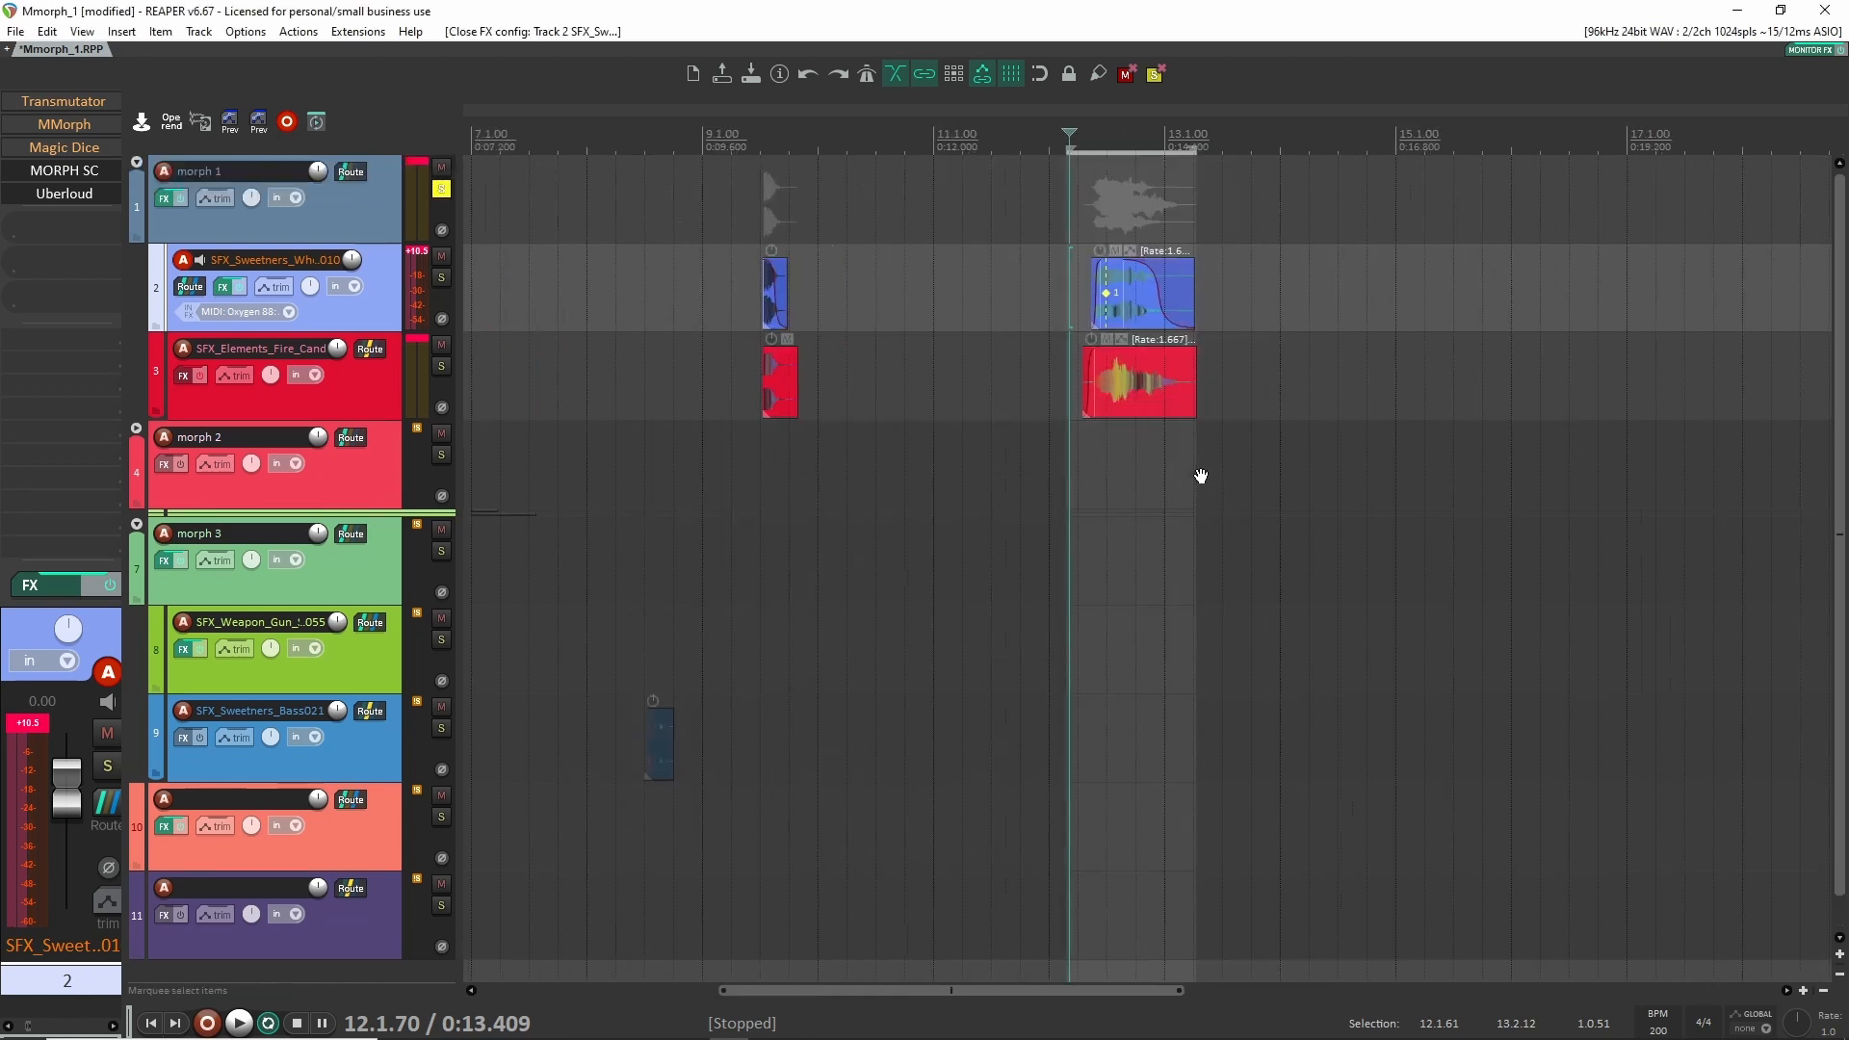
pyautogui.moveTo(1197, 470); pyautogui.dragTo(1021, 469)
pyautogui.scroll(-2, 1036, 470)
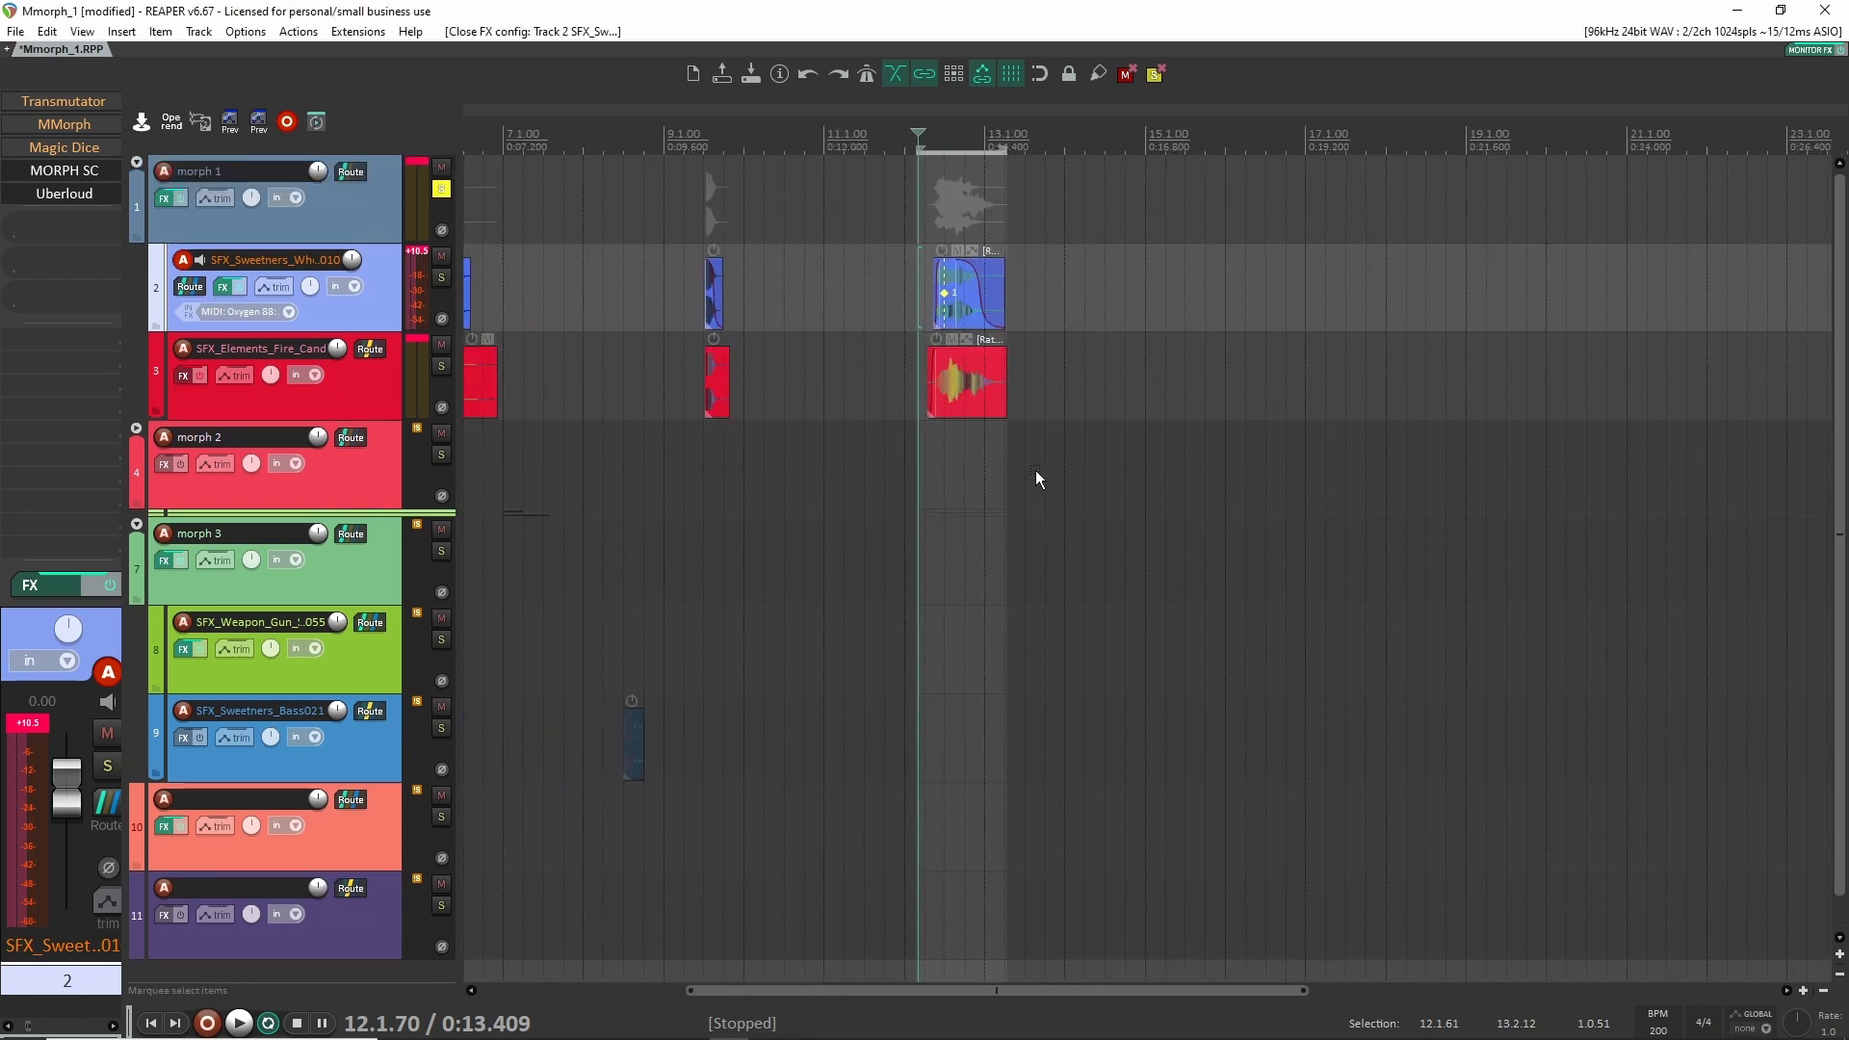
pyautogui.click(57, 171)
pyautogui.click(63, 100)
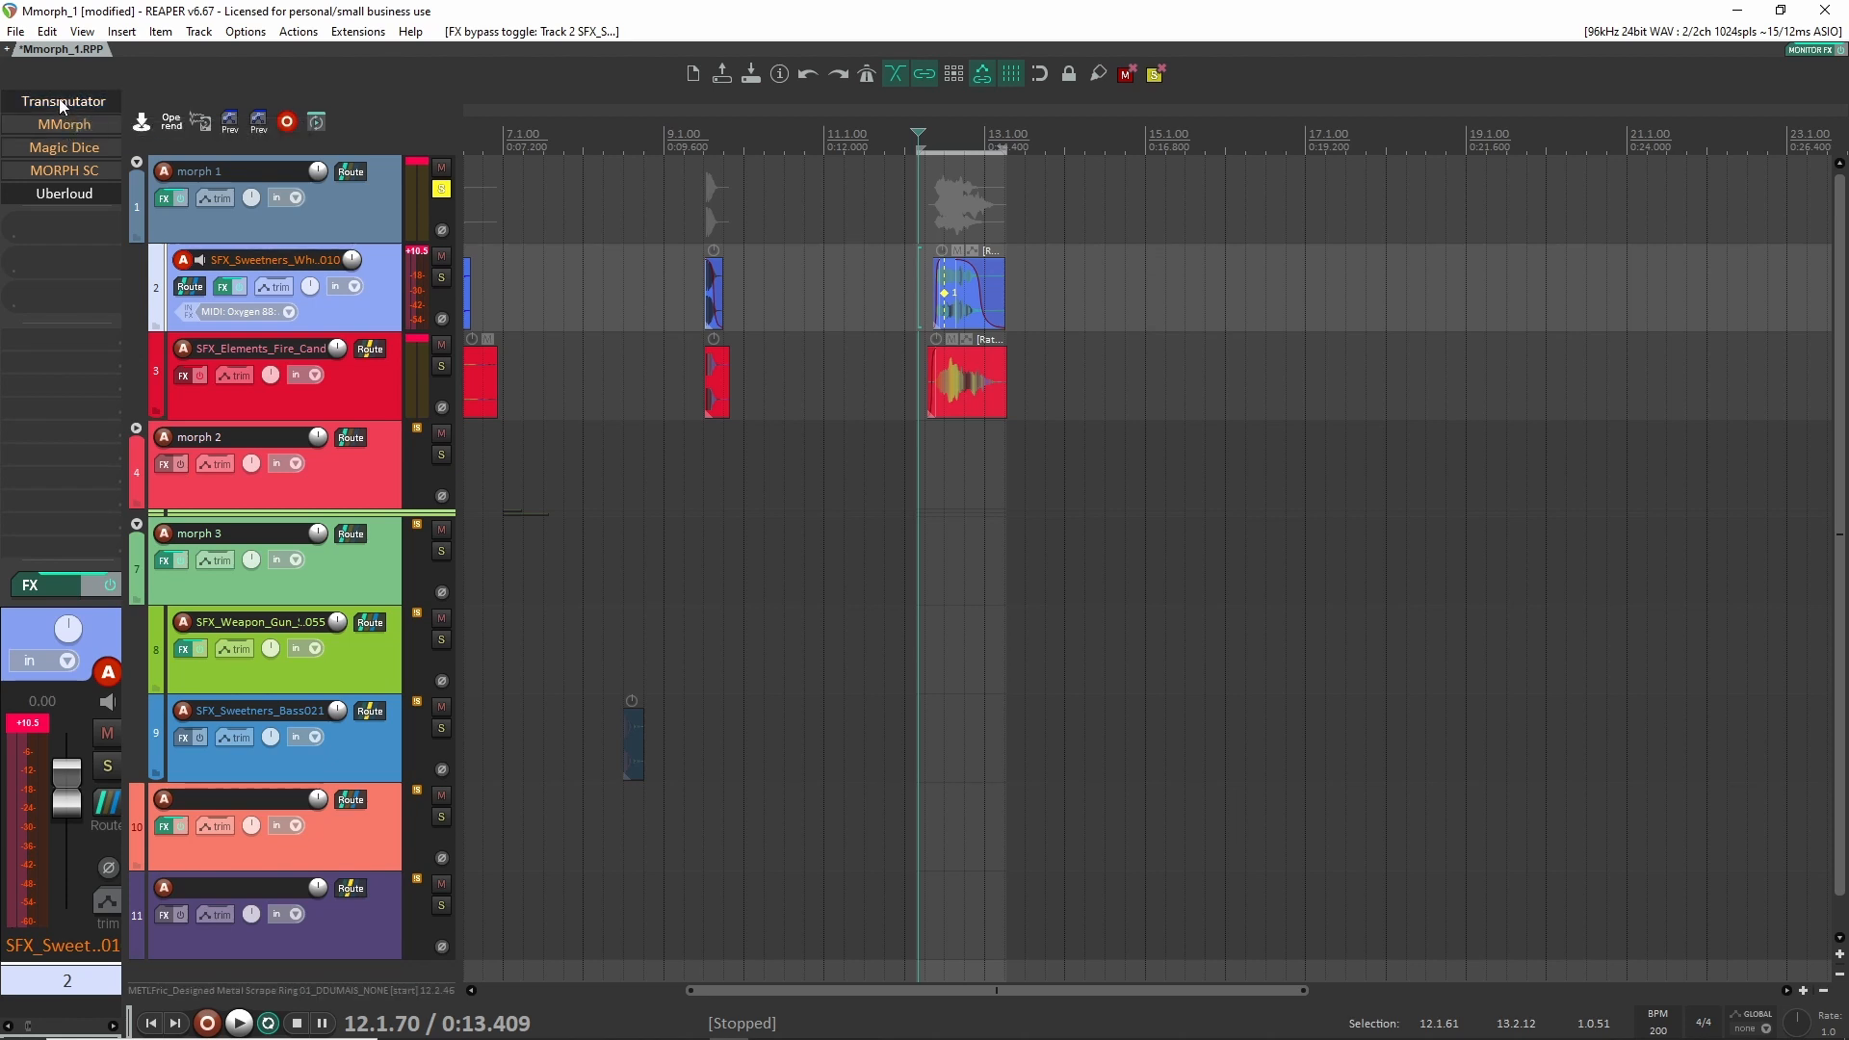
pyautogui.moveTo(1273, 340); pyautogui.dragTo(1240, 293)
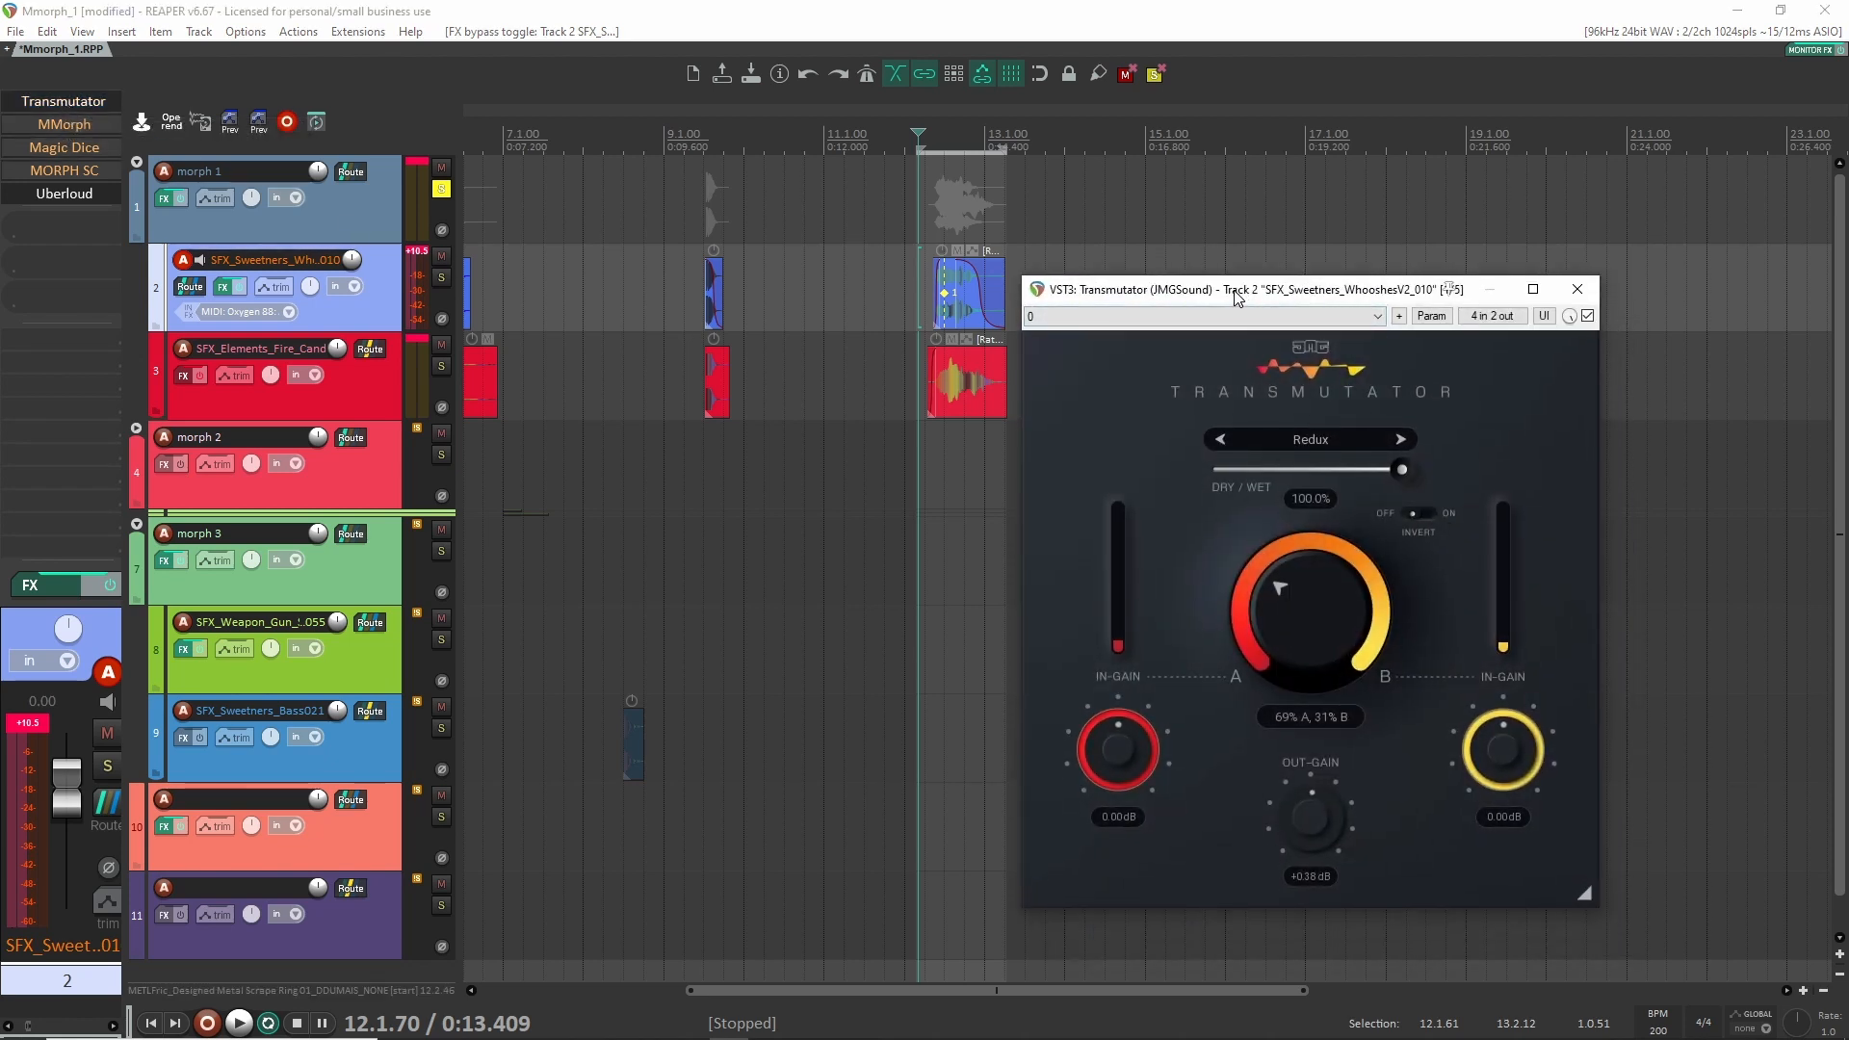
pyautogui.moveTo(1239, 298); pyautogui.dragTo(1243, 238)
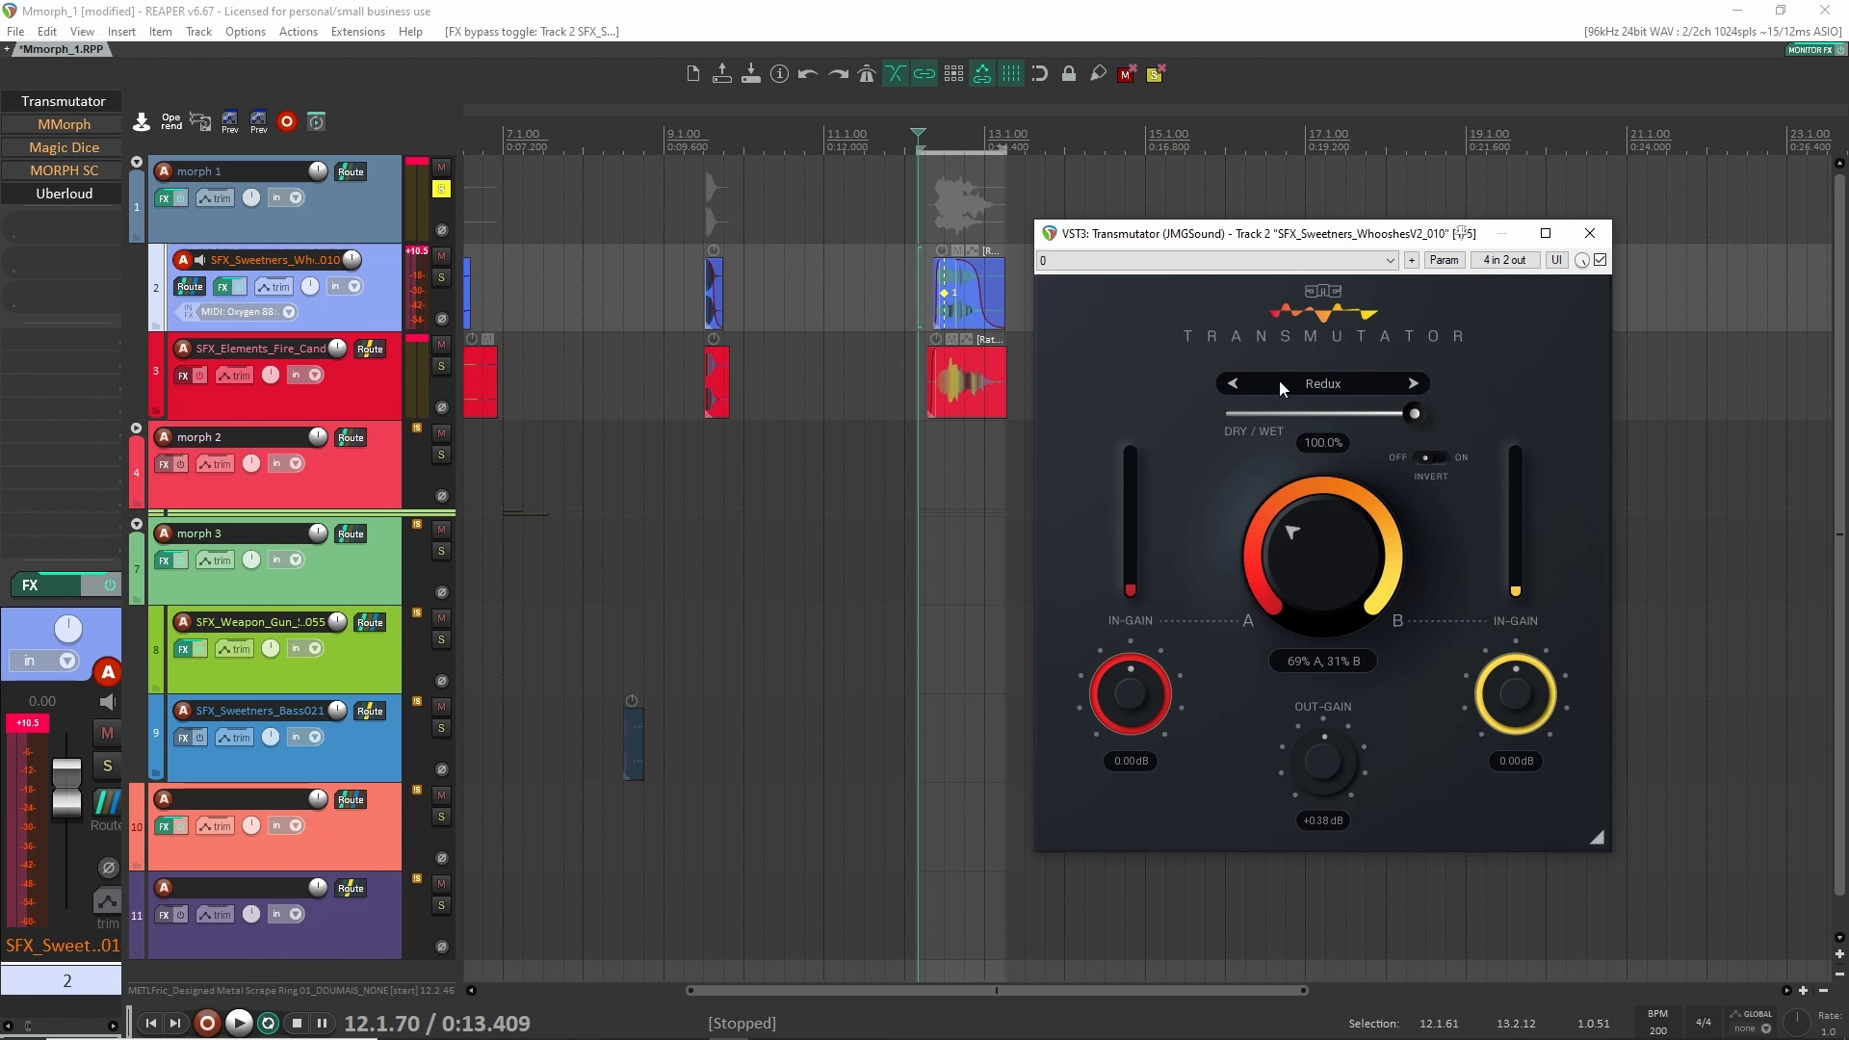
# Switch Transmutator to Filter mode, toggle Invert on and off, and advance to Spectrum mode.
pyautogui.click(1334, 385)
pyautogui.click(1356, 394)
pyautogui.click(1430, 458)
pyautogui.click(1430, 458)
pyautogui.click(1441, 459)
pyautogui.click(1413, 384)
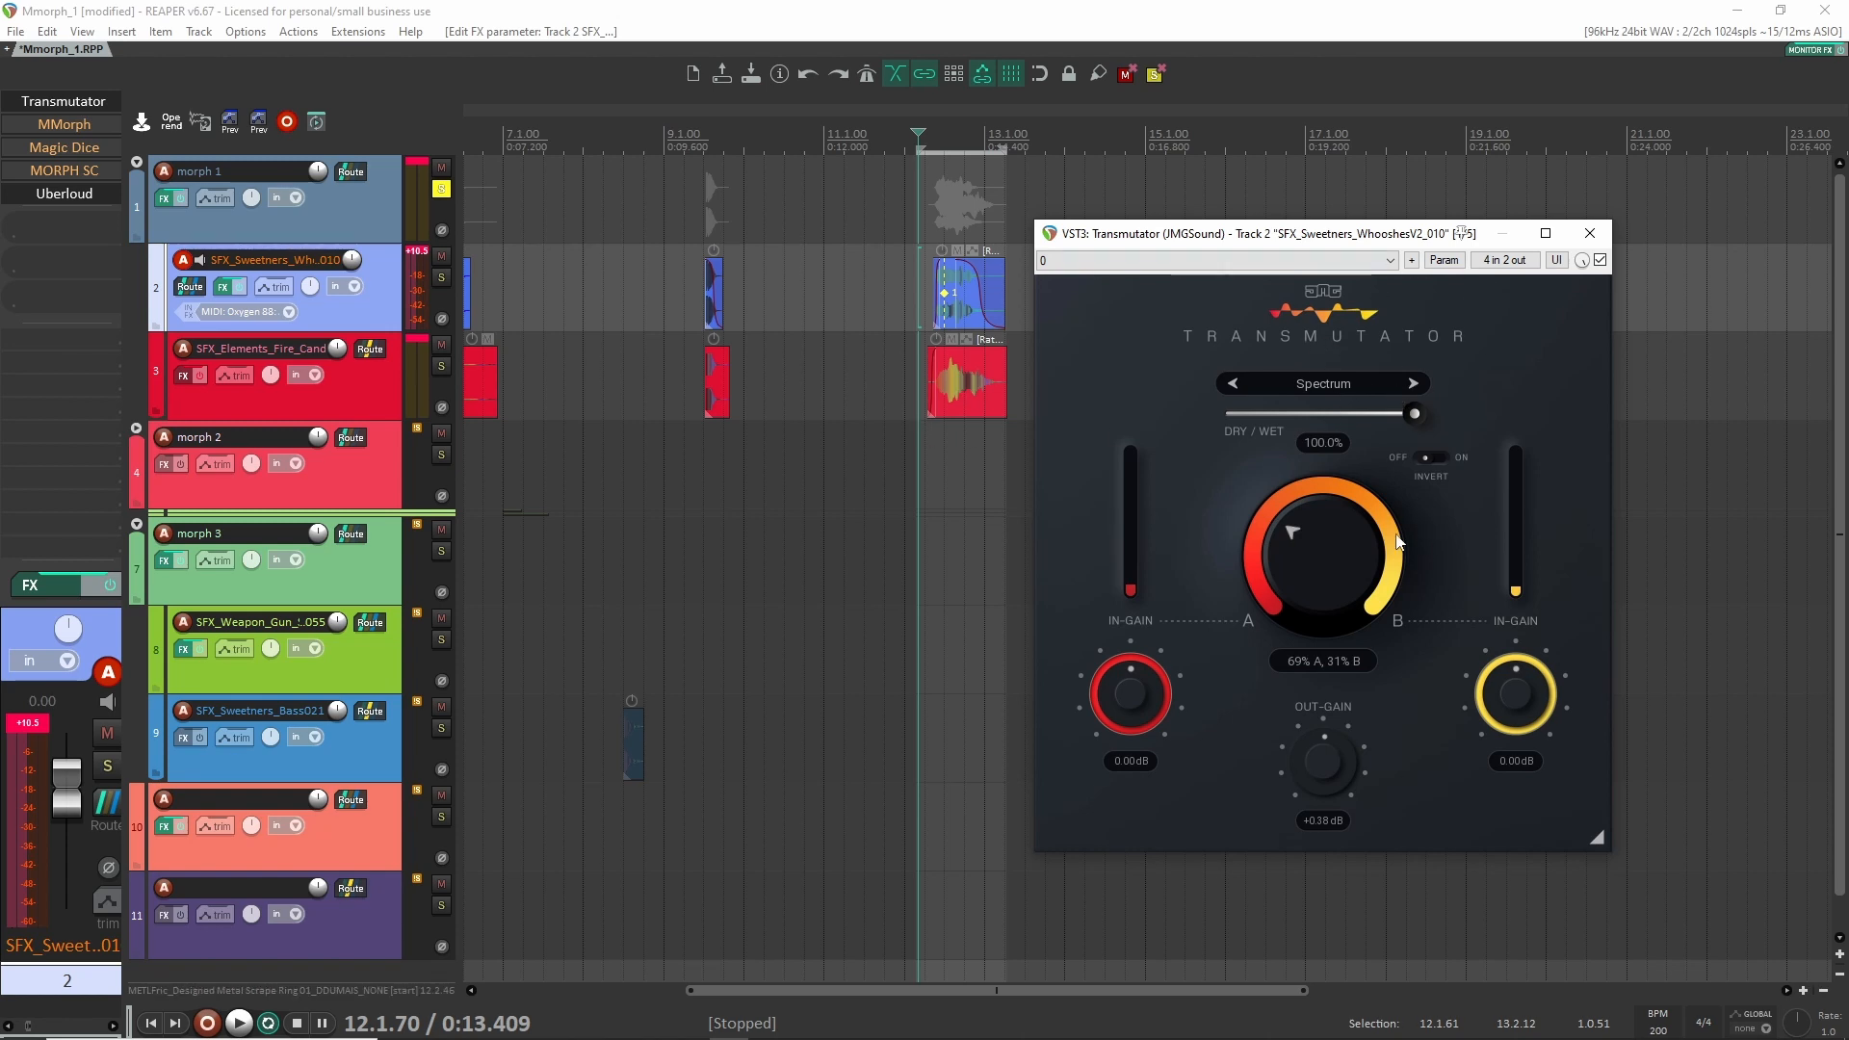
# Set Transmutator to Morph mode, advance to Stereo, and review the full list of modes.
pyautogui.click(1355, 381)
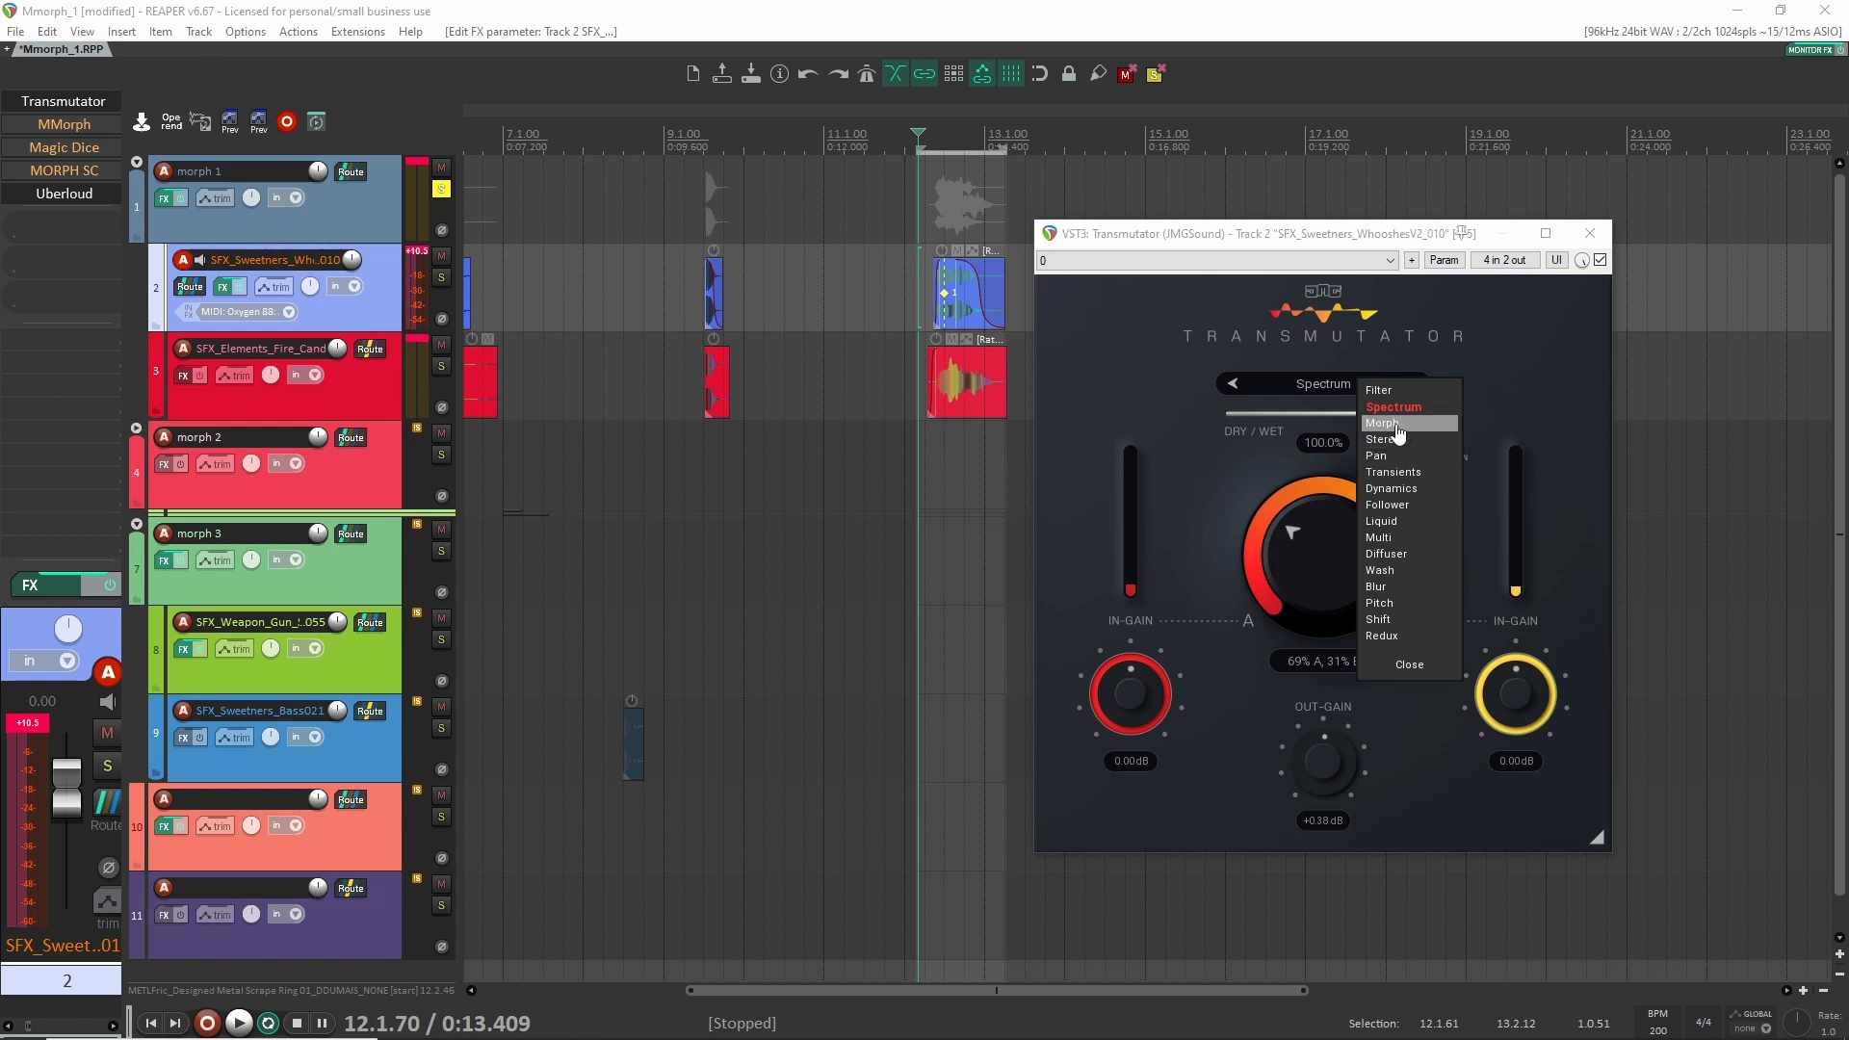
pyautogui.click(1396, 424)
pyautogui.click(1413, 385)
pyautogui.click(1353, 385)
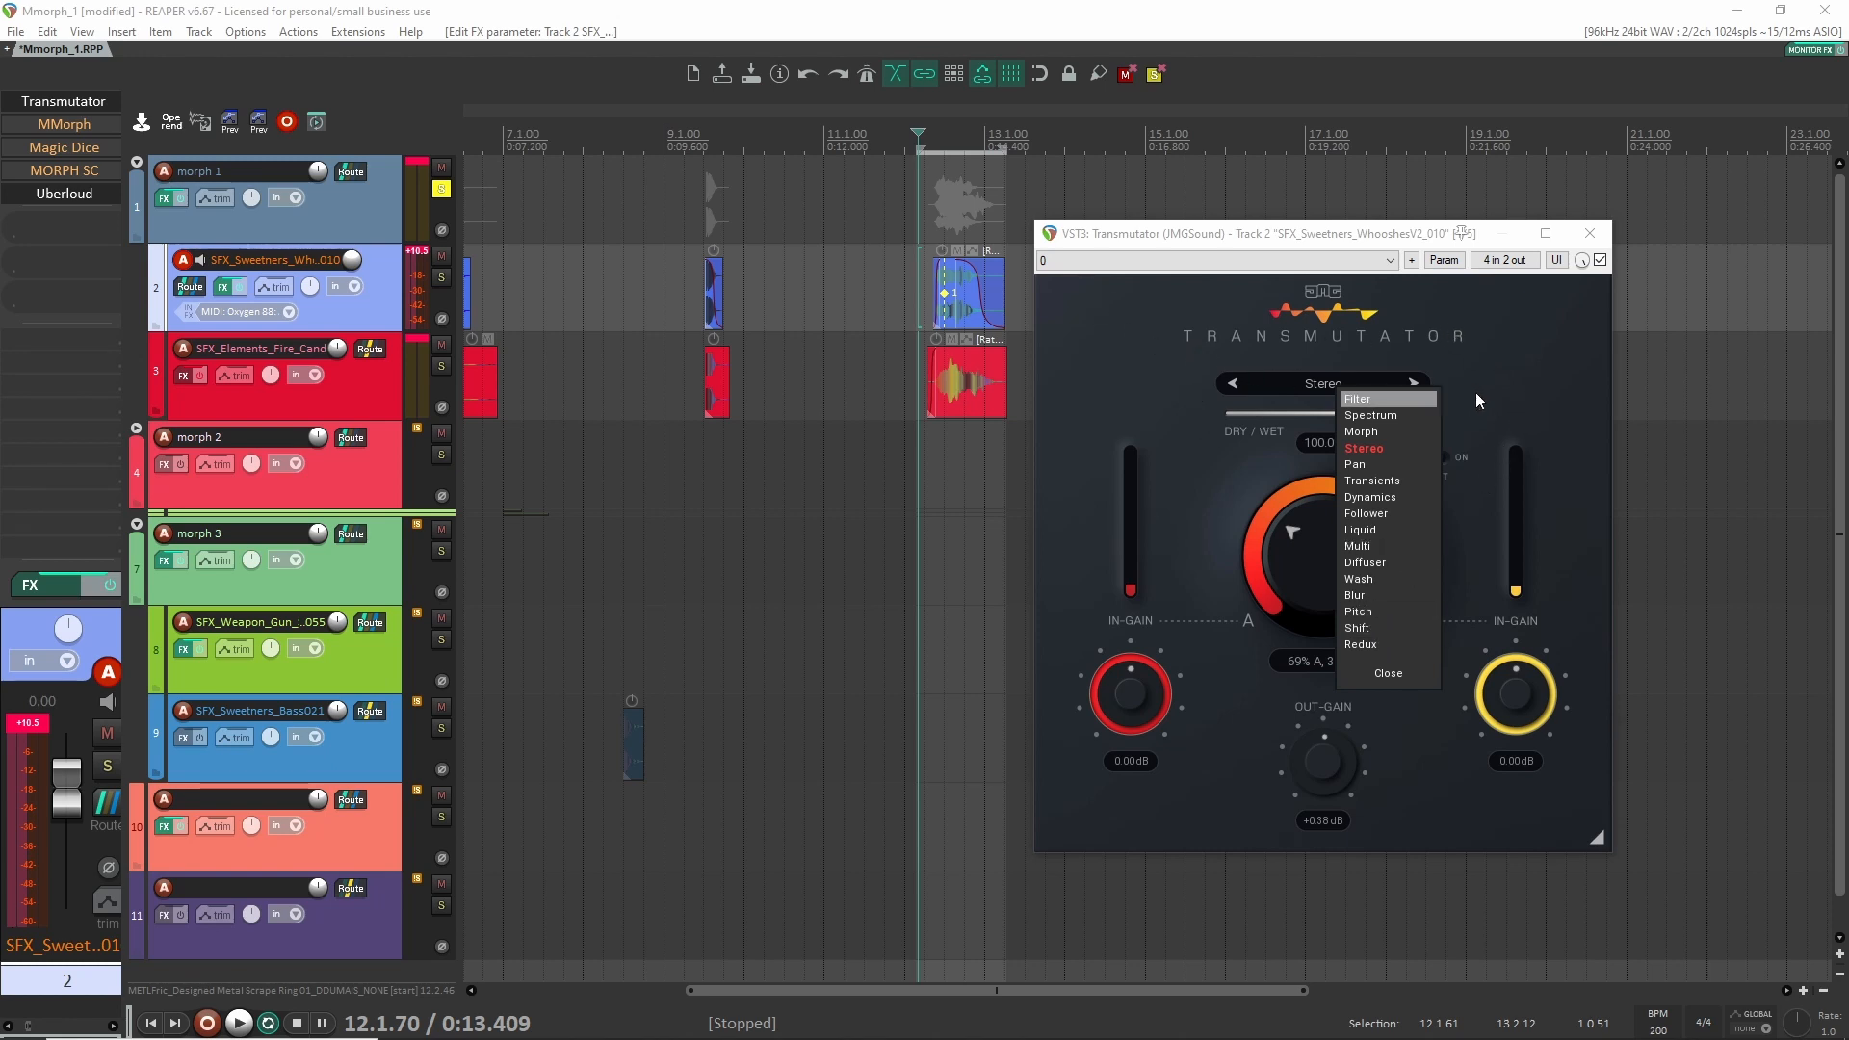
pyautogui.click(1388, 673)
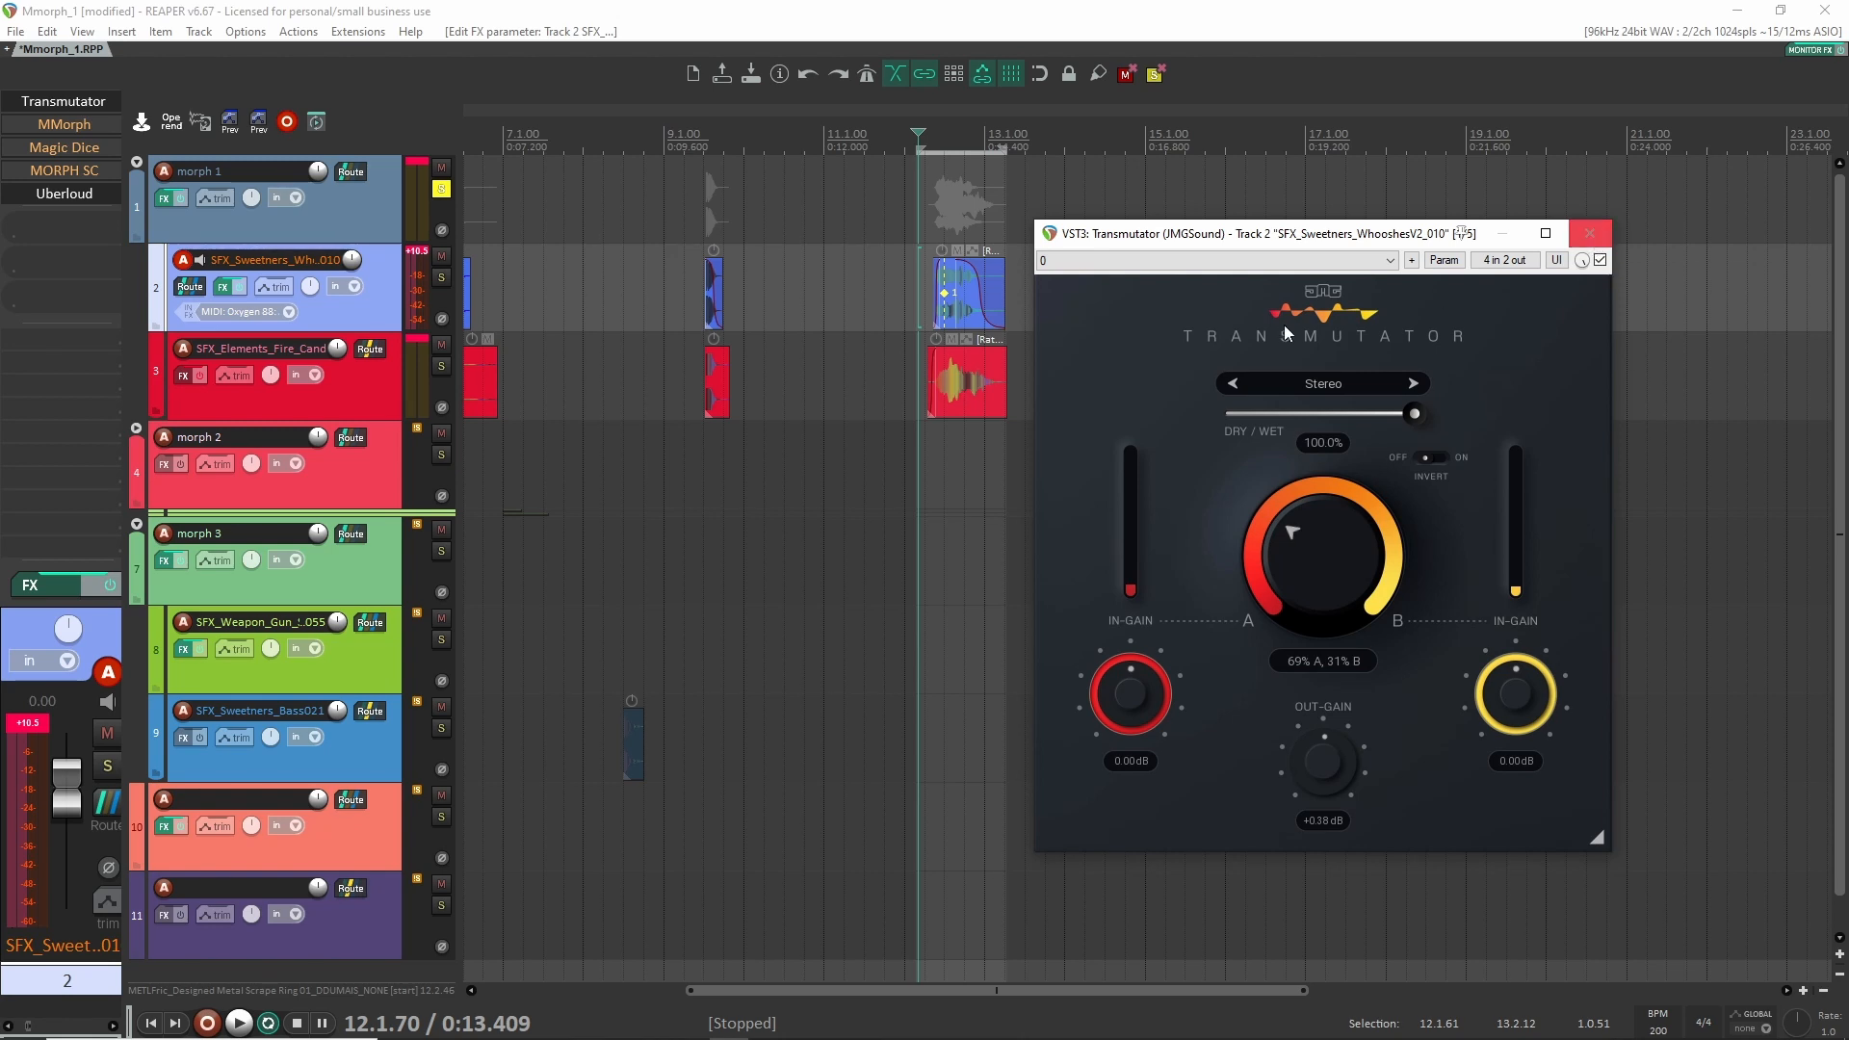
# Close the Transmutator window, reopen it from track 2's effects, and close it again.
pyautogui.click(1590, 233)
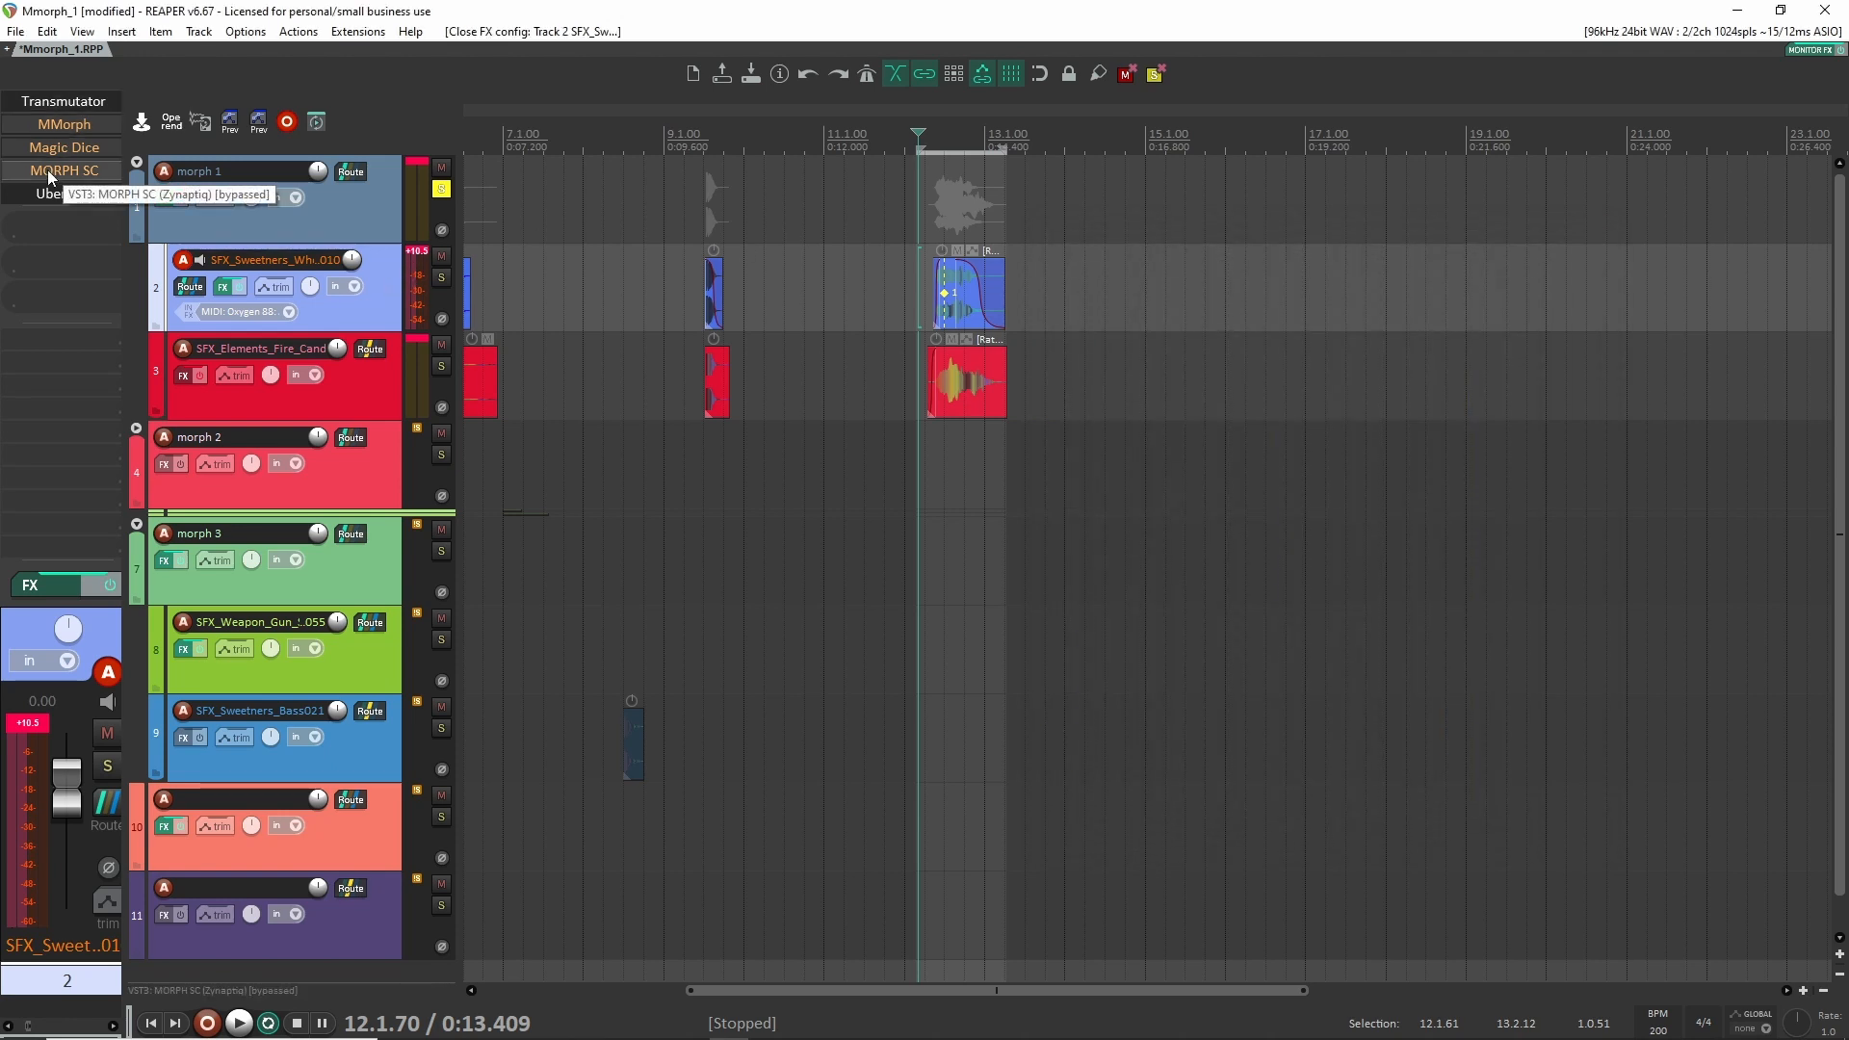
pyautogui.click(61, 104)
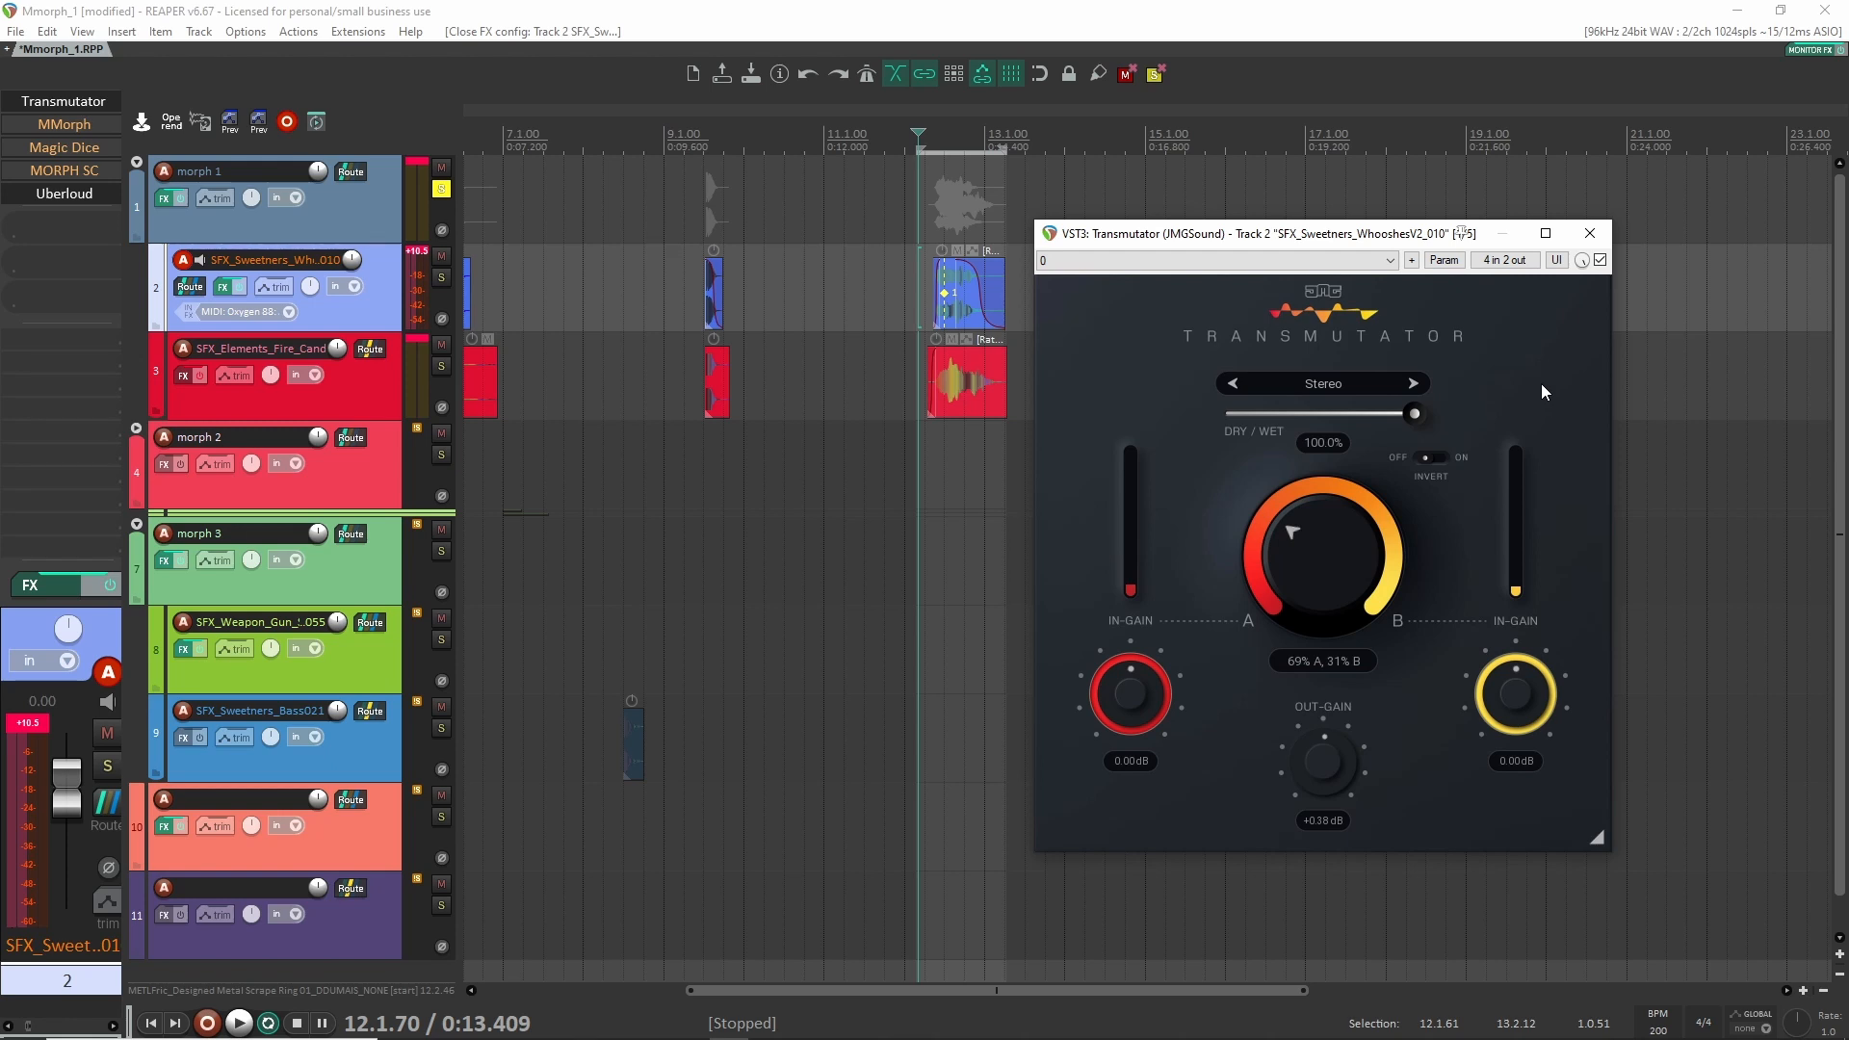
pyautogui.click(1590, 233)
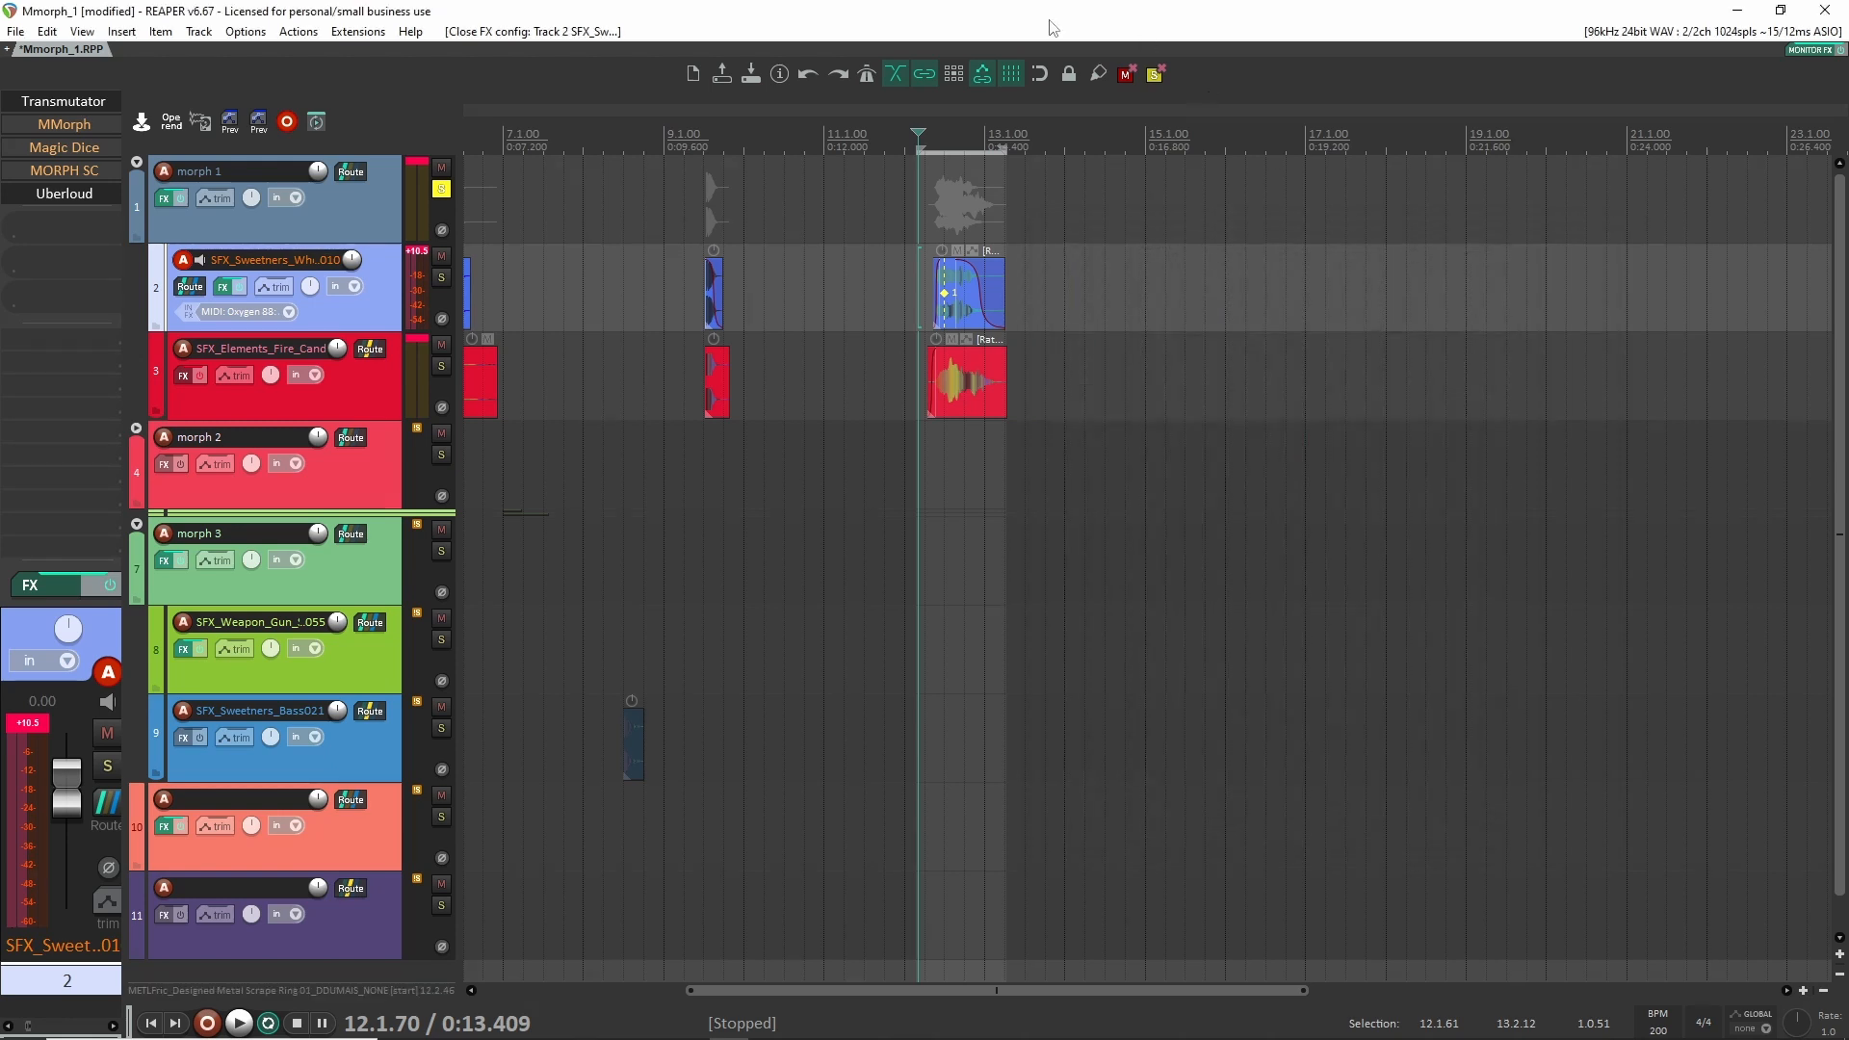
# Open MMorph on track 2, enable it, and place its window higher over the arrangement.
pyautogui.click(93, 119)
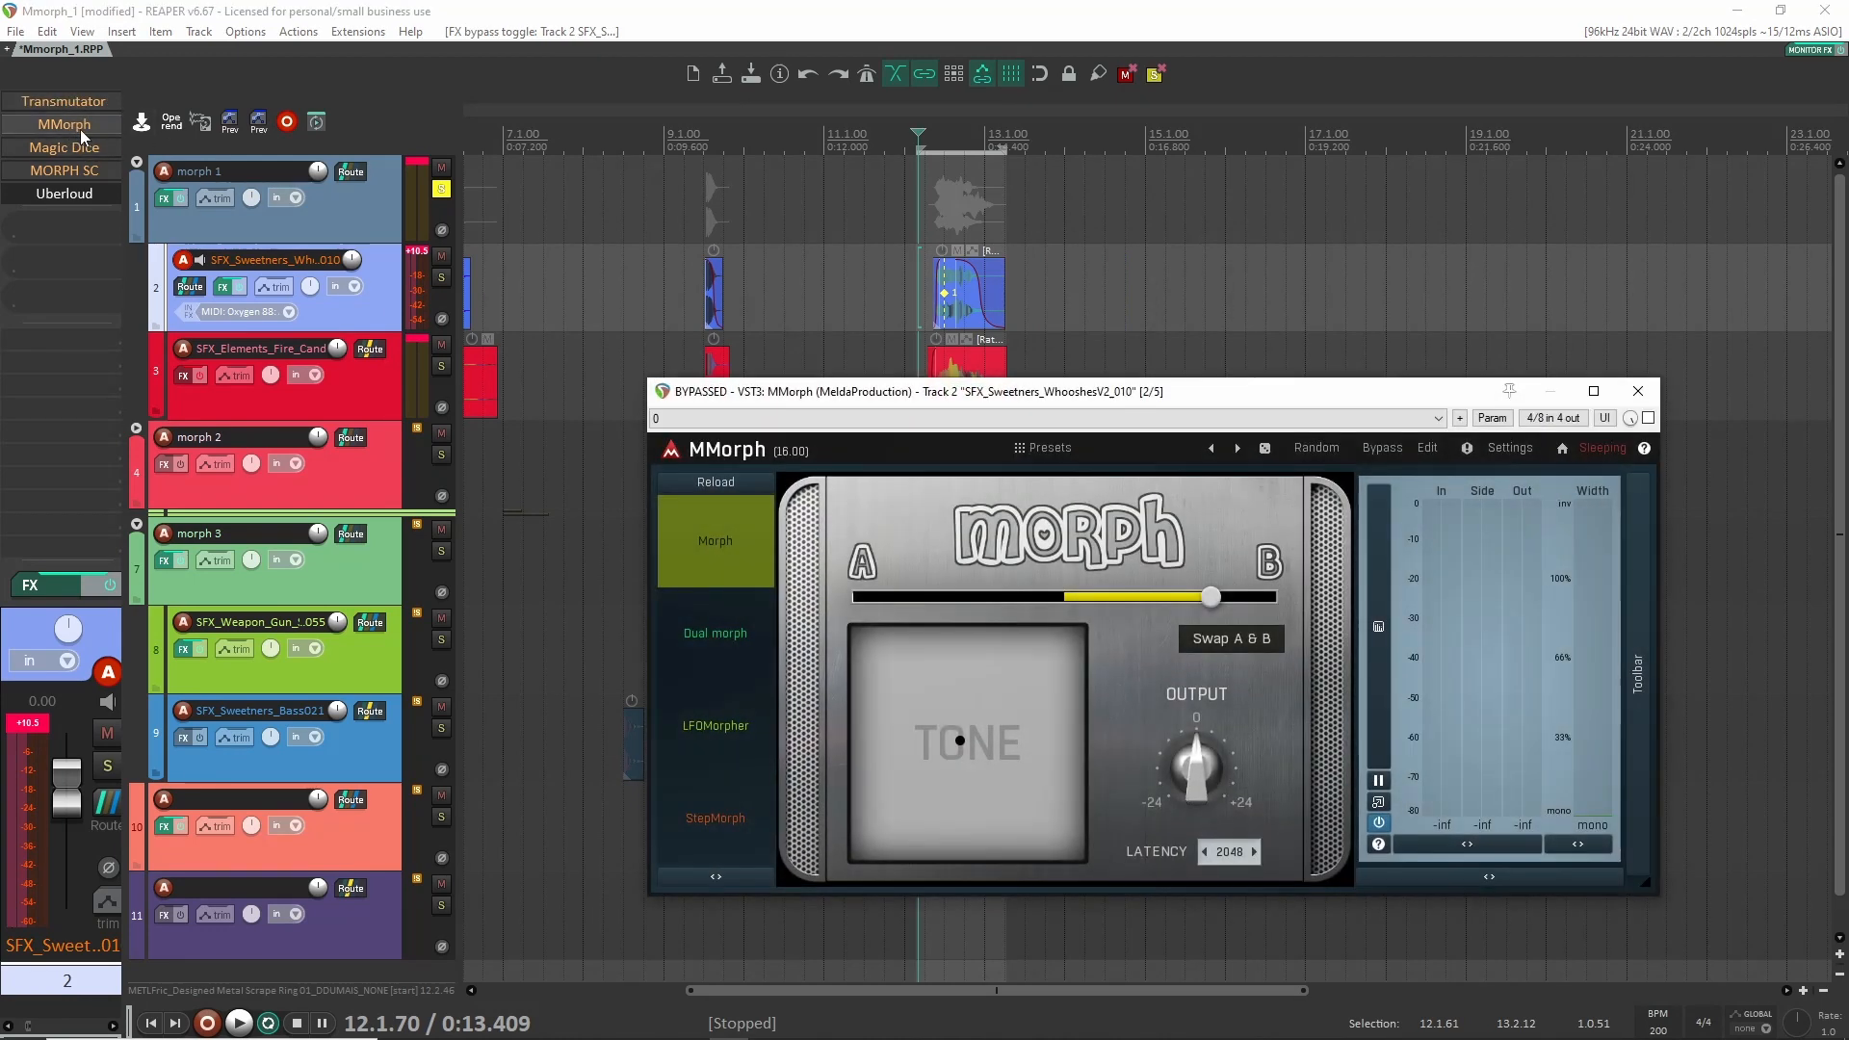
pyautogui.moveTo(1468, 390); pyautogui.dragTo(1396, 317)
pyautogui.click(1576, 345)
pyautogui.moveTo(1235, 323); pyautogui.dragTo(1299, 265)
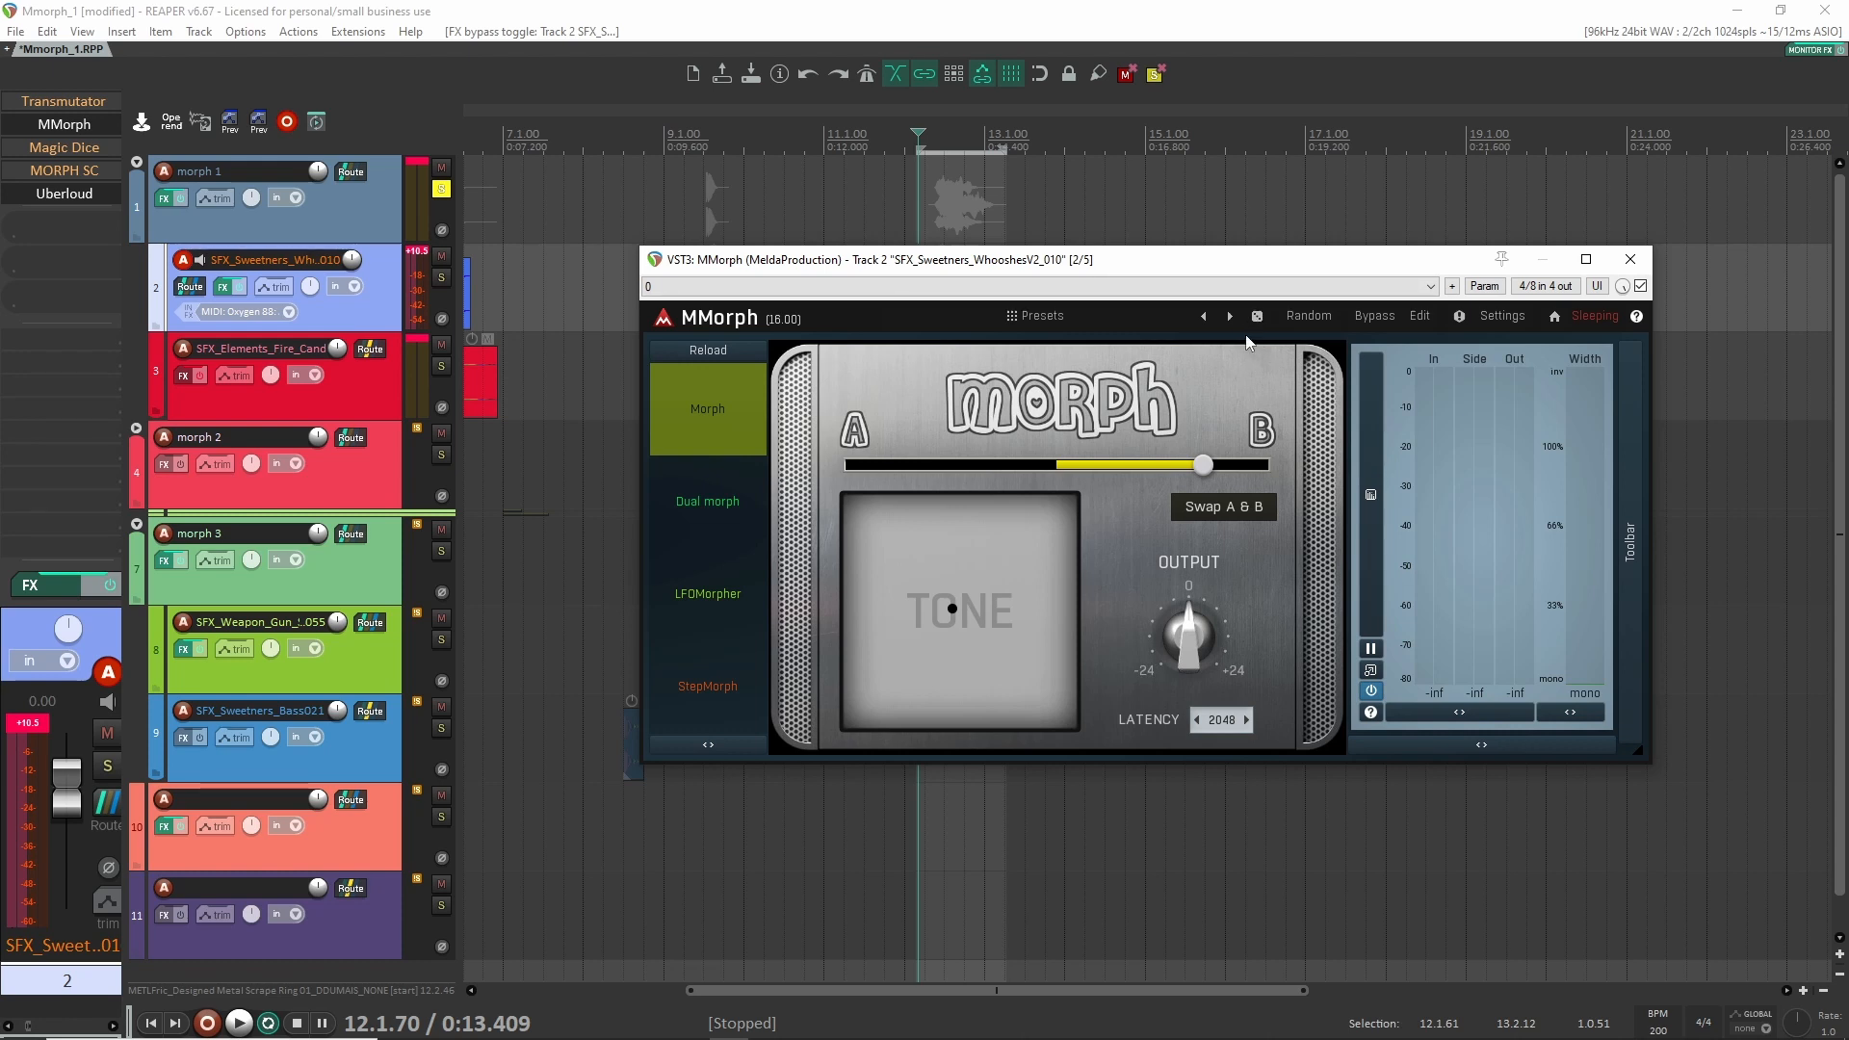
# Switch MMorph to the Dual morph device and move its morph slider slightly from A towards BA.
pyautogui.click(742, 496)
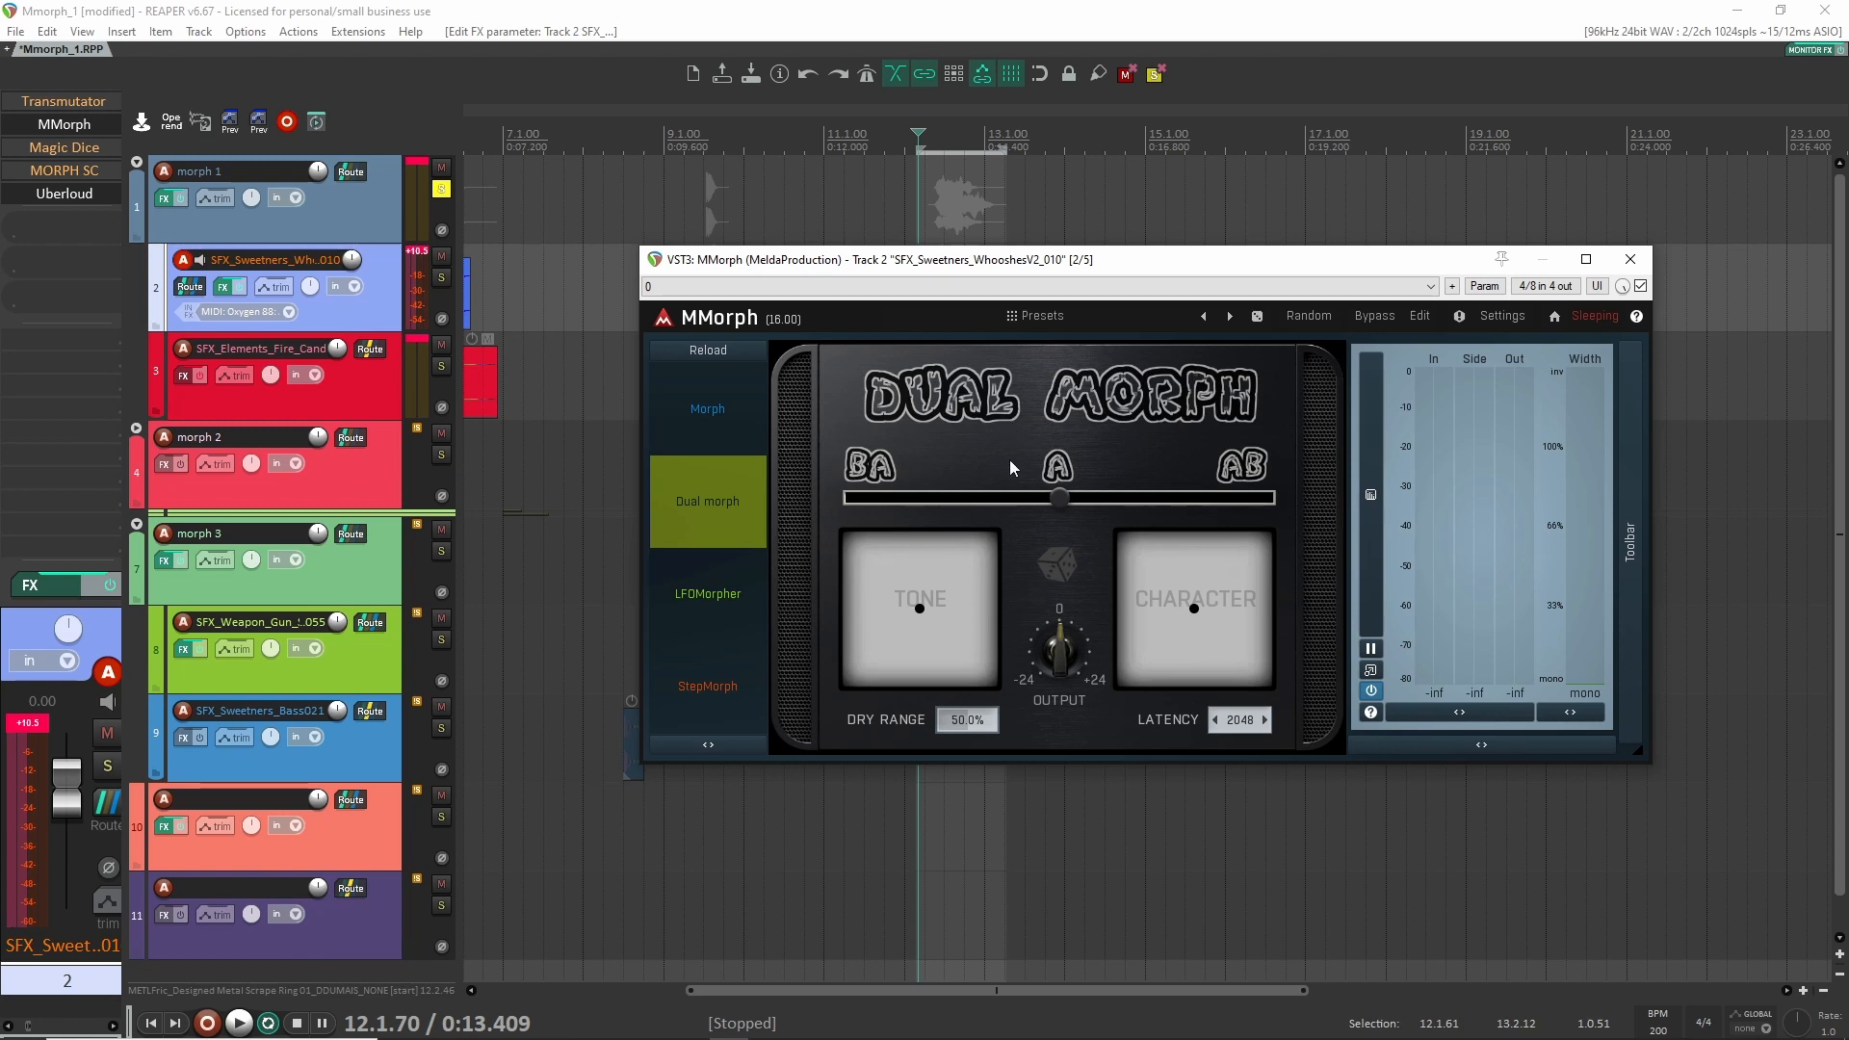
pyautogui.moveTo(1057, 510)
pyautogui.mouseDown()
pyautogui.moveTo(992, 511)
pyautogui.moveTo(1127, 510)
pyautogui.moveTo(1042, 523)
pyautogui.mouseUp()
pyautogui.moveTo(1132, 499); pyautogui.dragTo(1027, 499)
# Randomize Dual morph's Tone and Character positions several times while auditioning the loop, and stop playback.
pyautogui.click(1063, 562)
pyautogui.press('space')
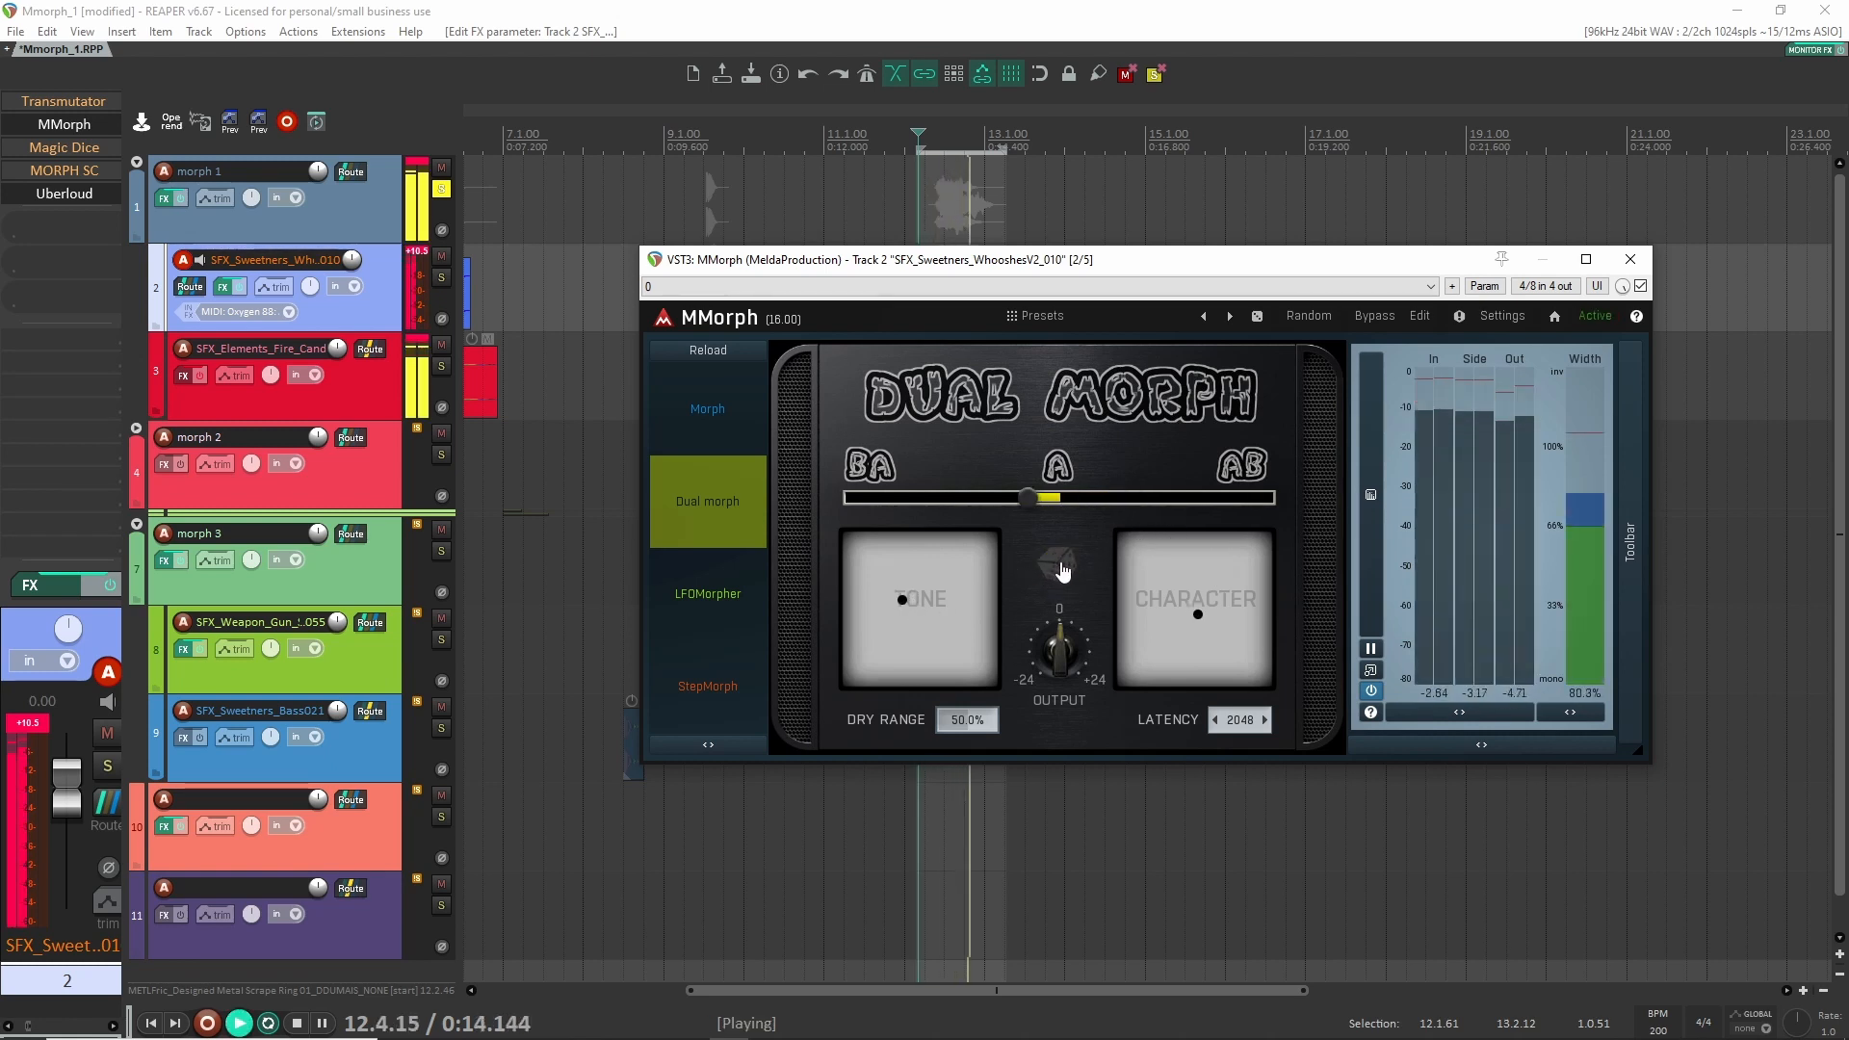
pyautogui.press('space')
pyautogui.click(1063, 564)
pyautogui.press('space')
pyautogui.click(1063, 563)
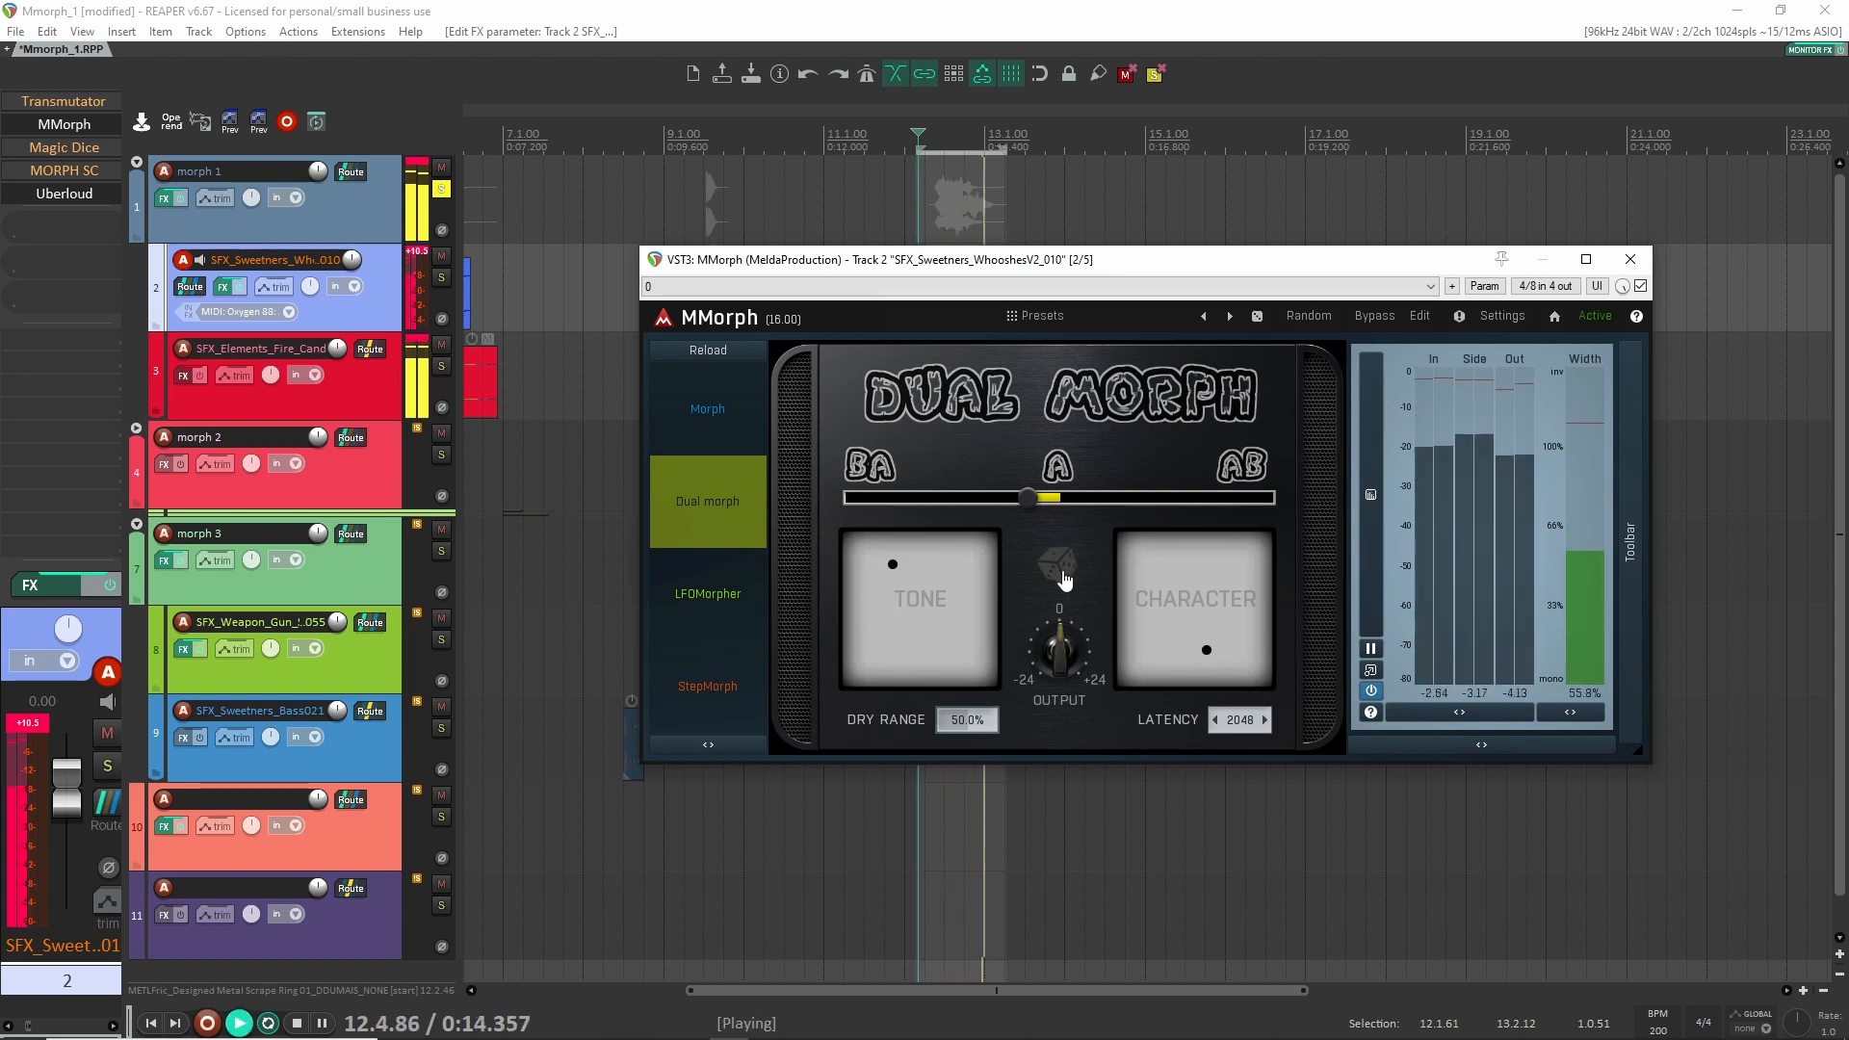
pyautogui.press('space')
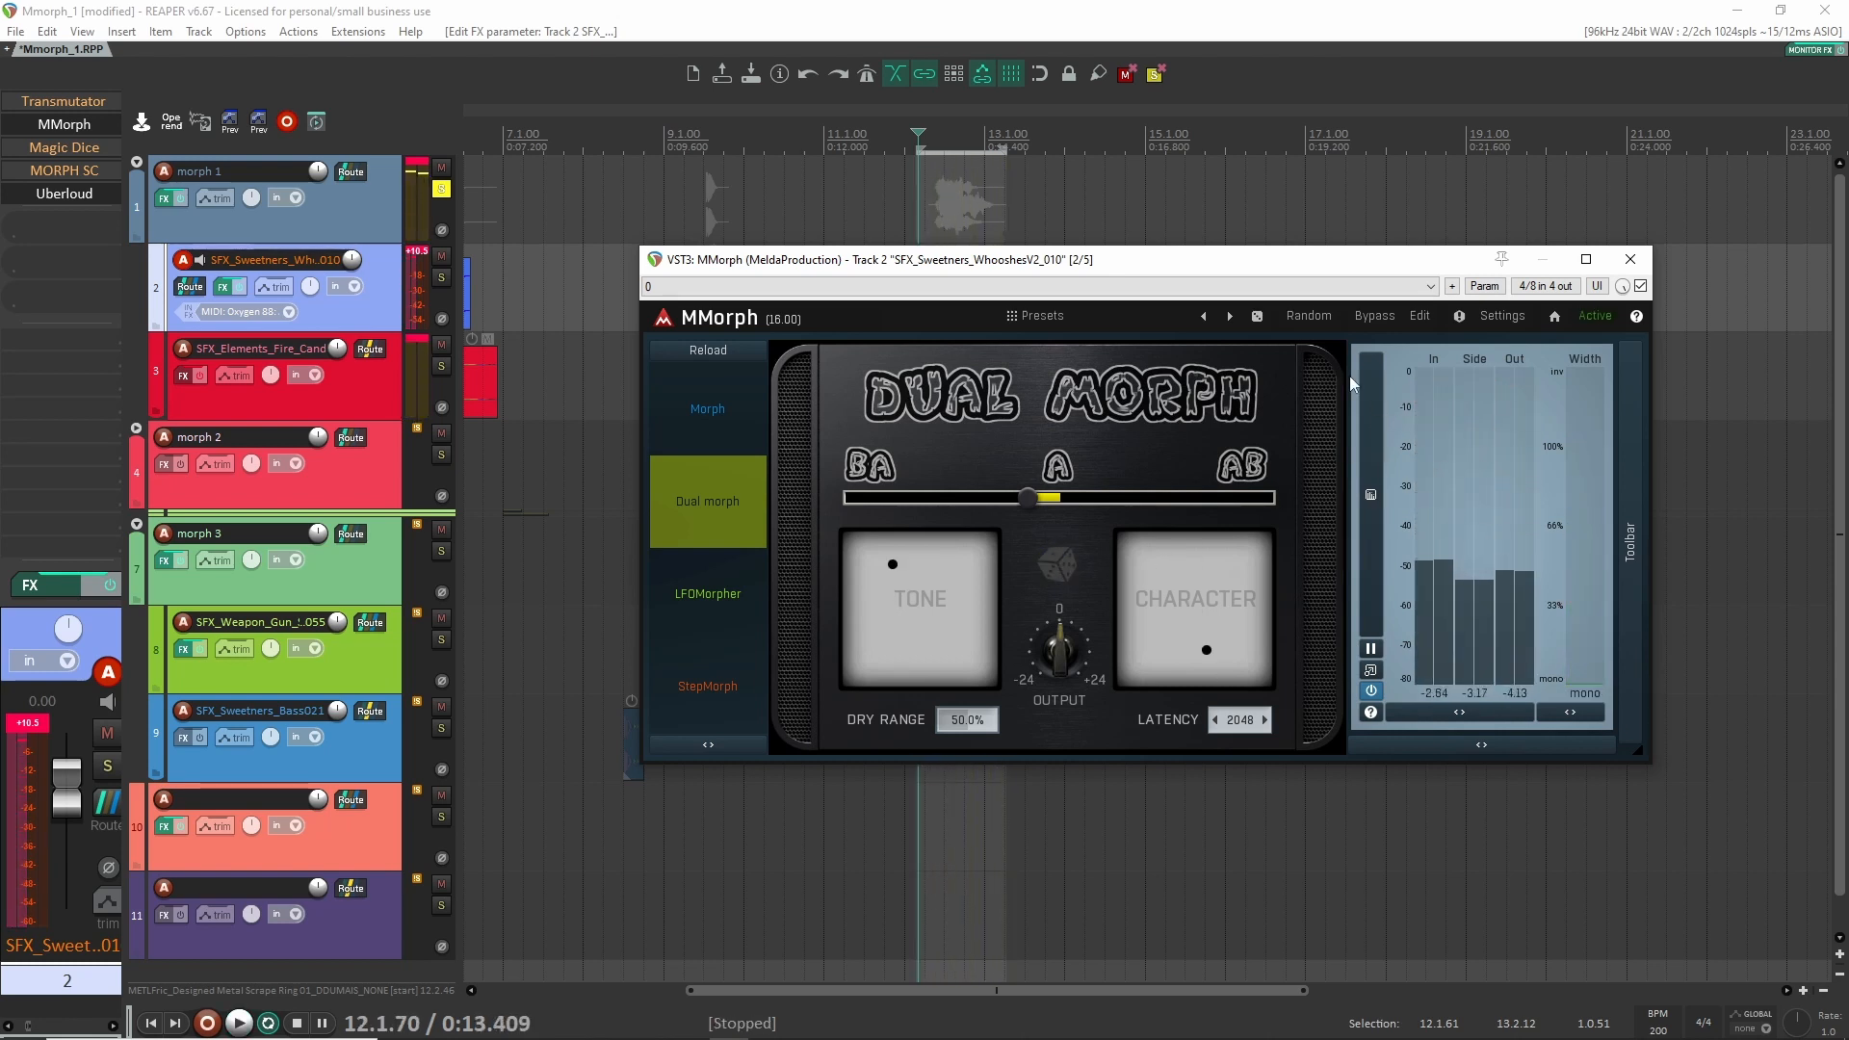
# Load two random MMorph presets in succession and return from the detailed parameters to the device view.
pyautogui.click(1257, 317)
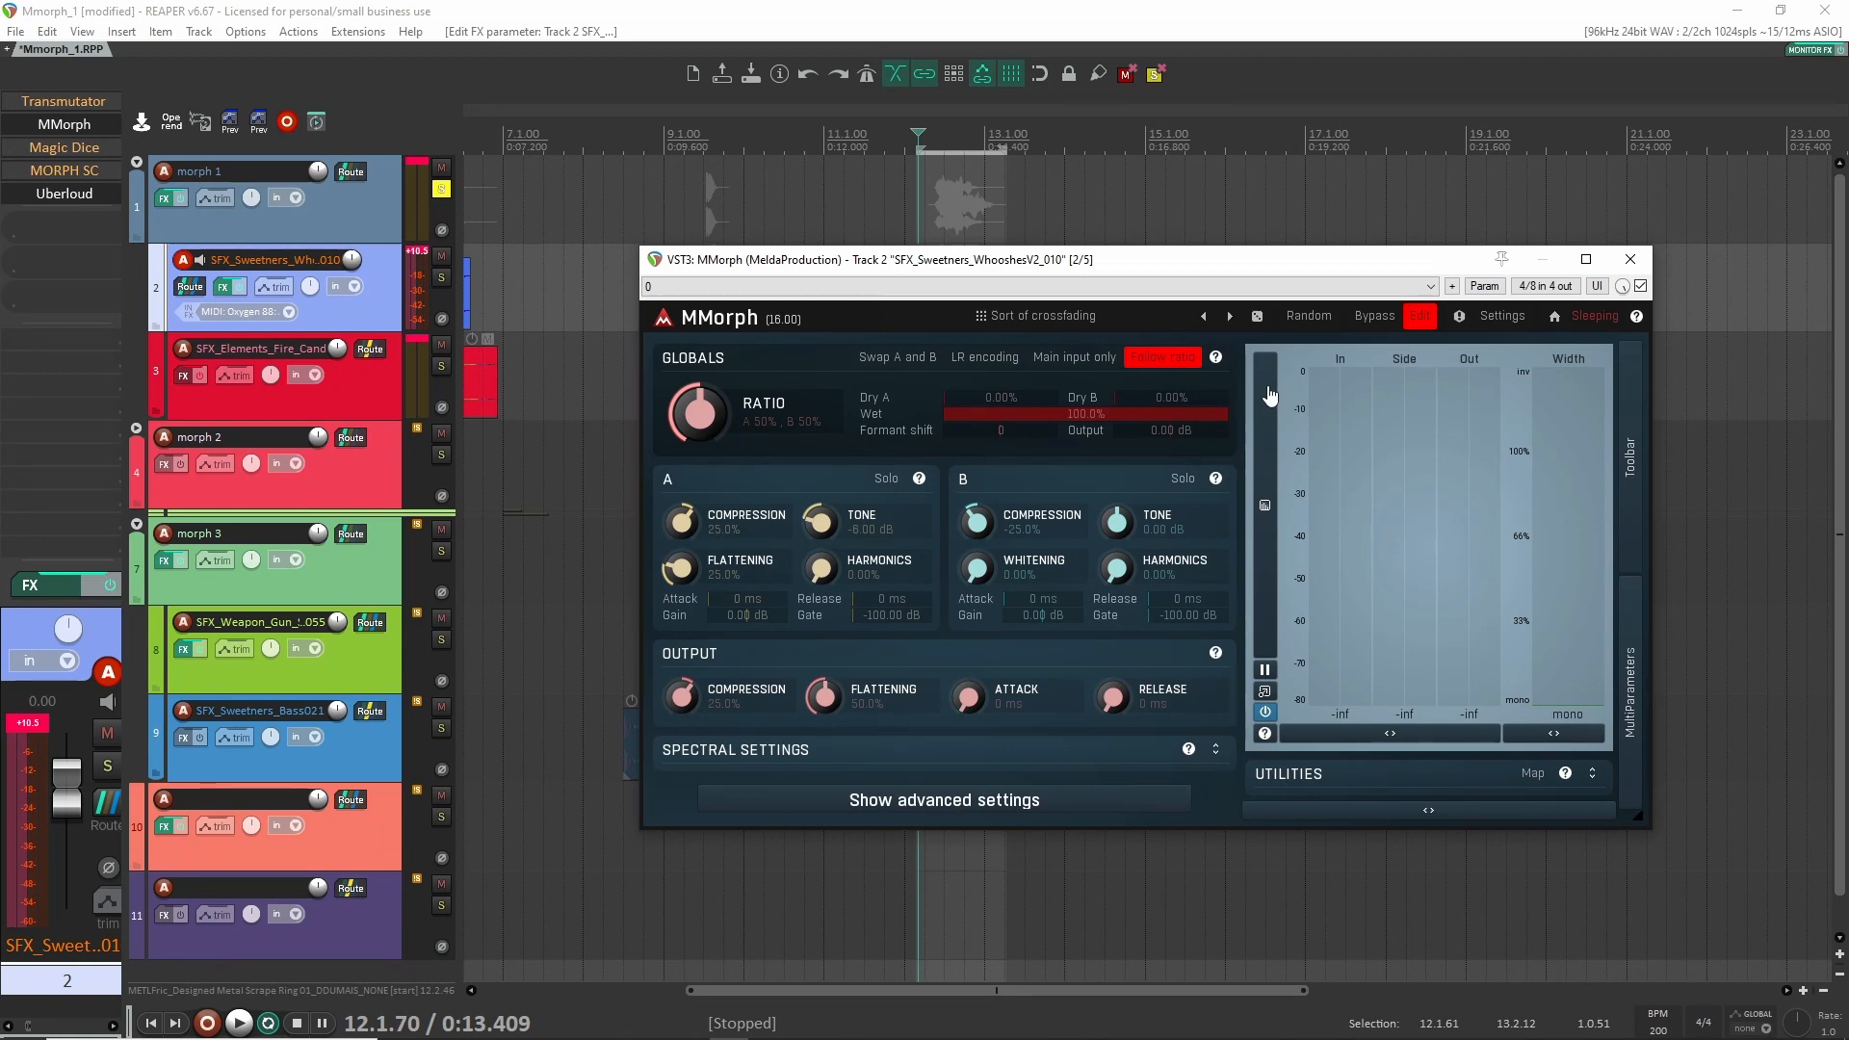
pyautogui.click(1256, 317)
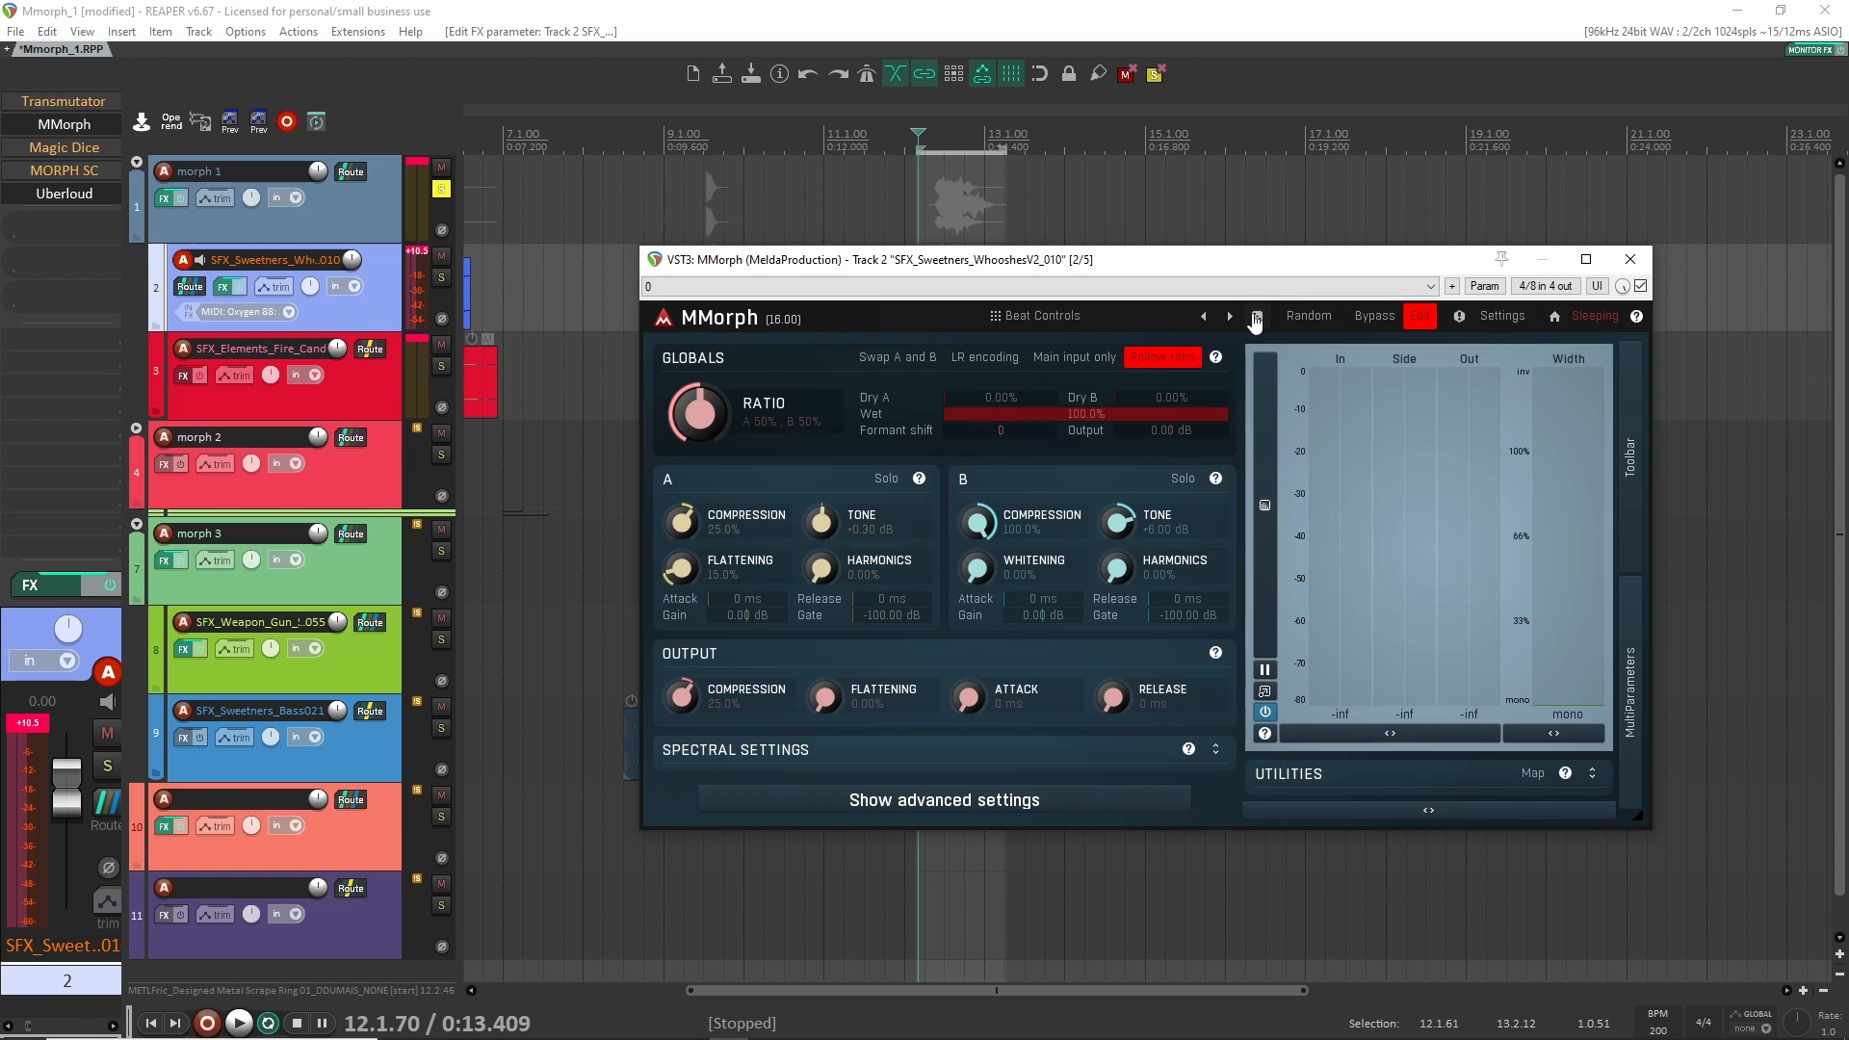
pyautogui.click(1419, 316)
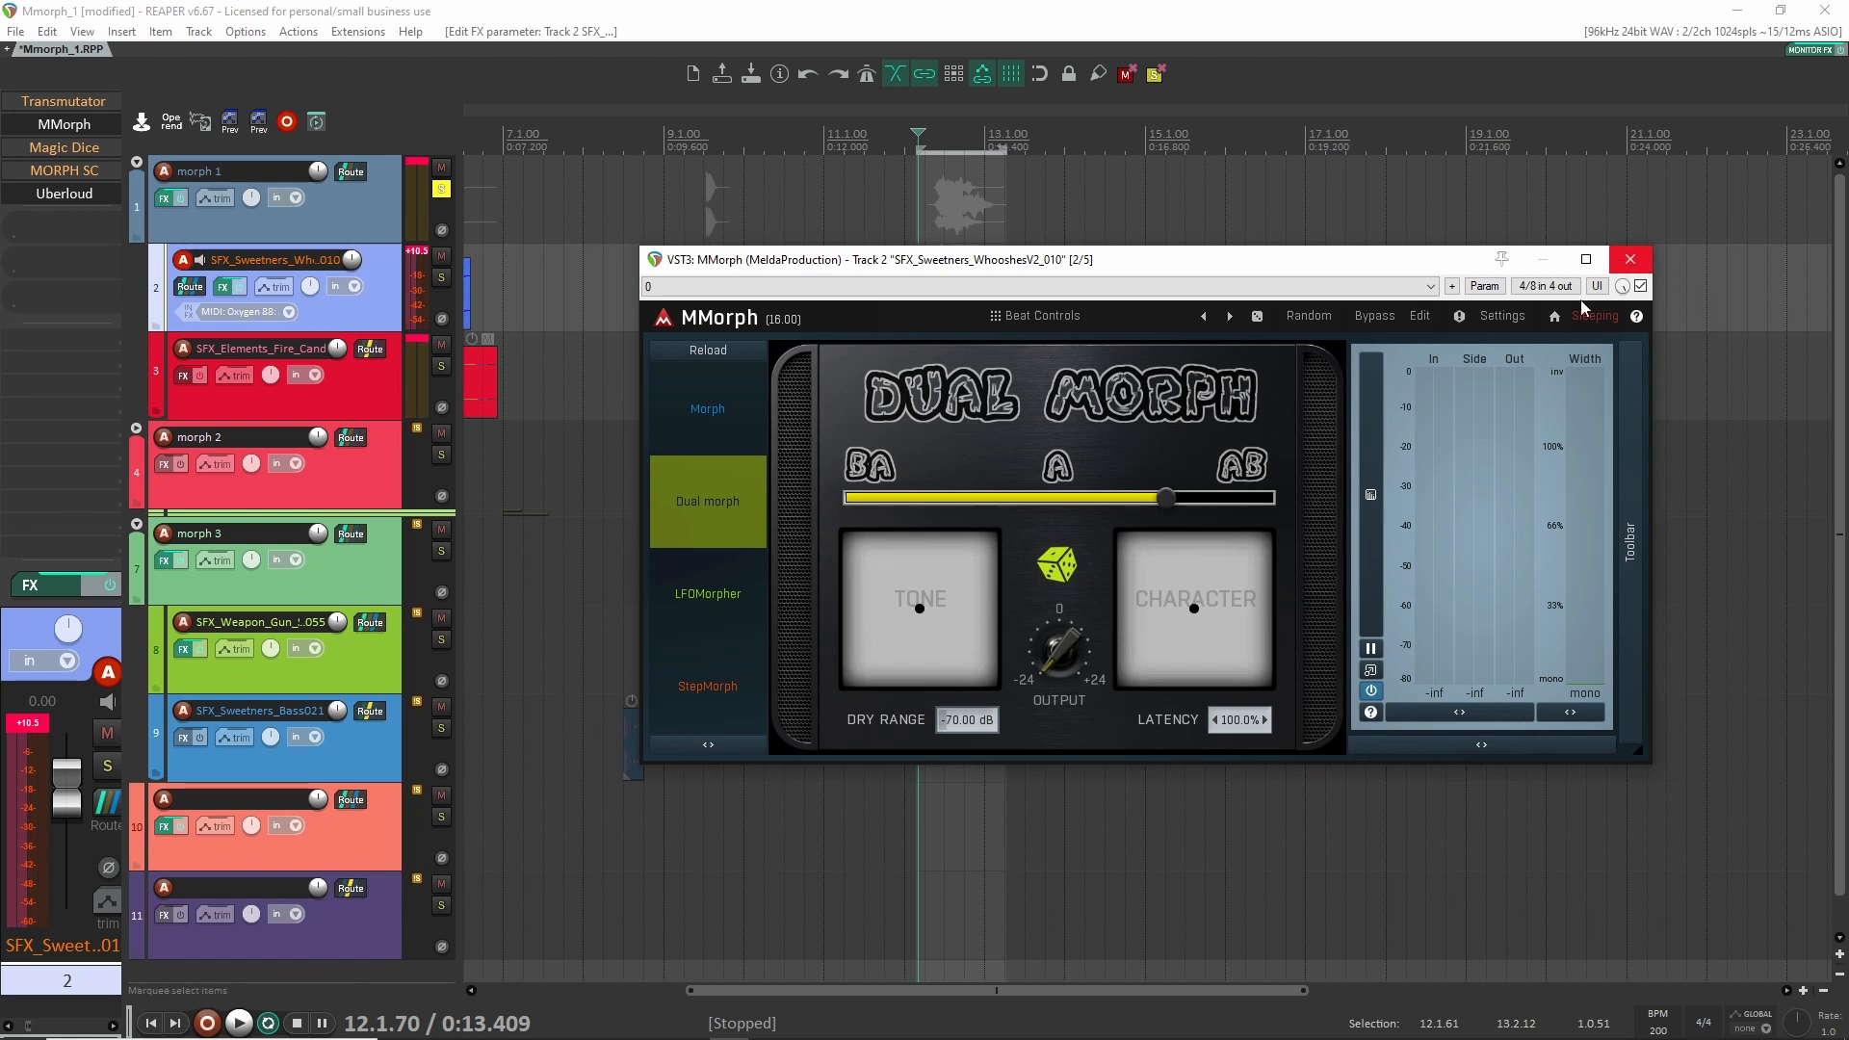
# Review MMorph's Morph, Dual morph and LFOMorpher devices, finishing on Dual morph.
pyautogui.click(727, 626)
pyautogui.click(711, 431)
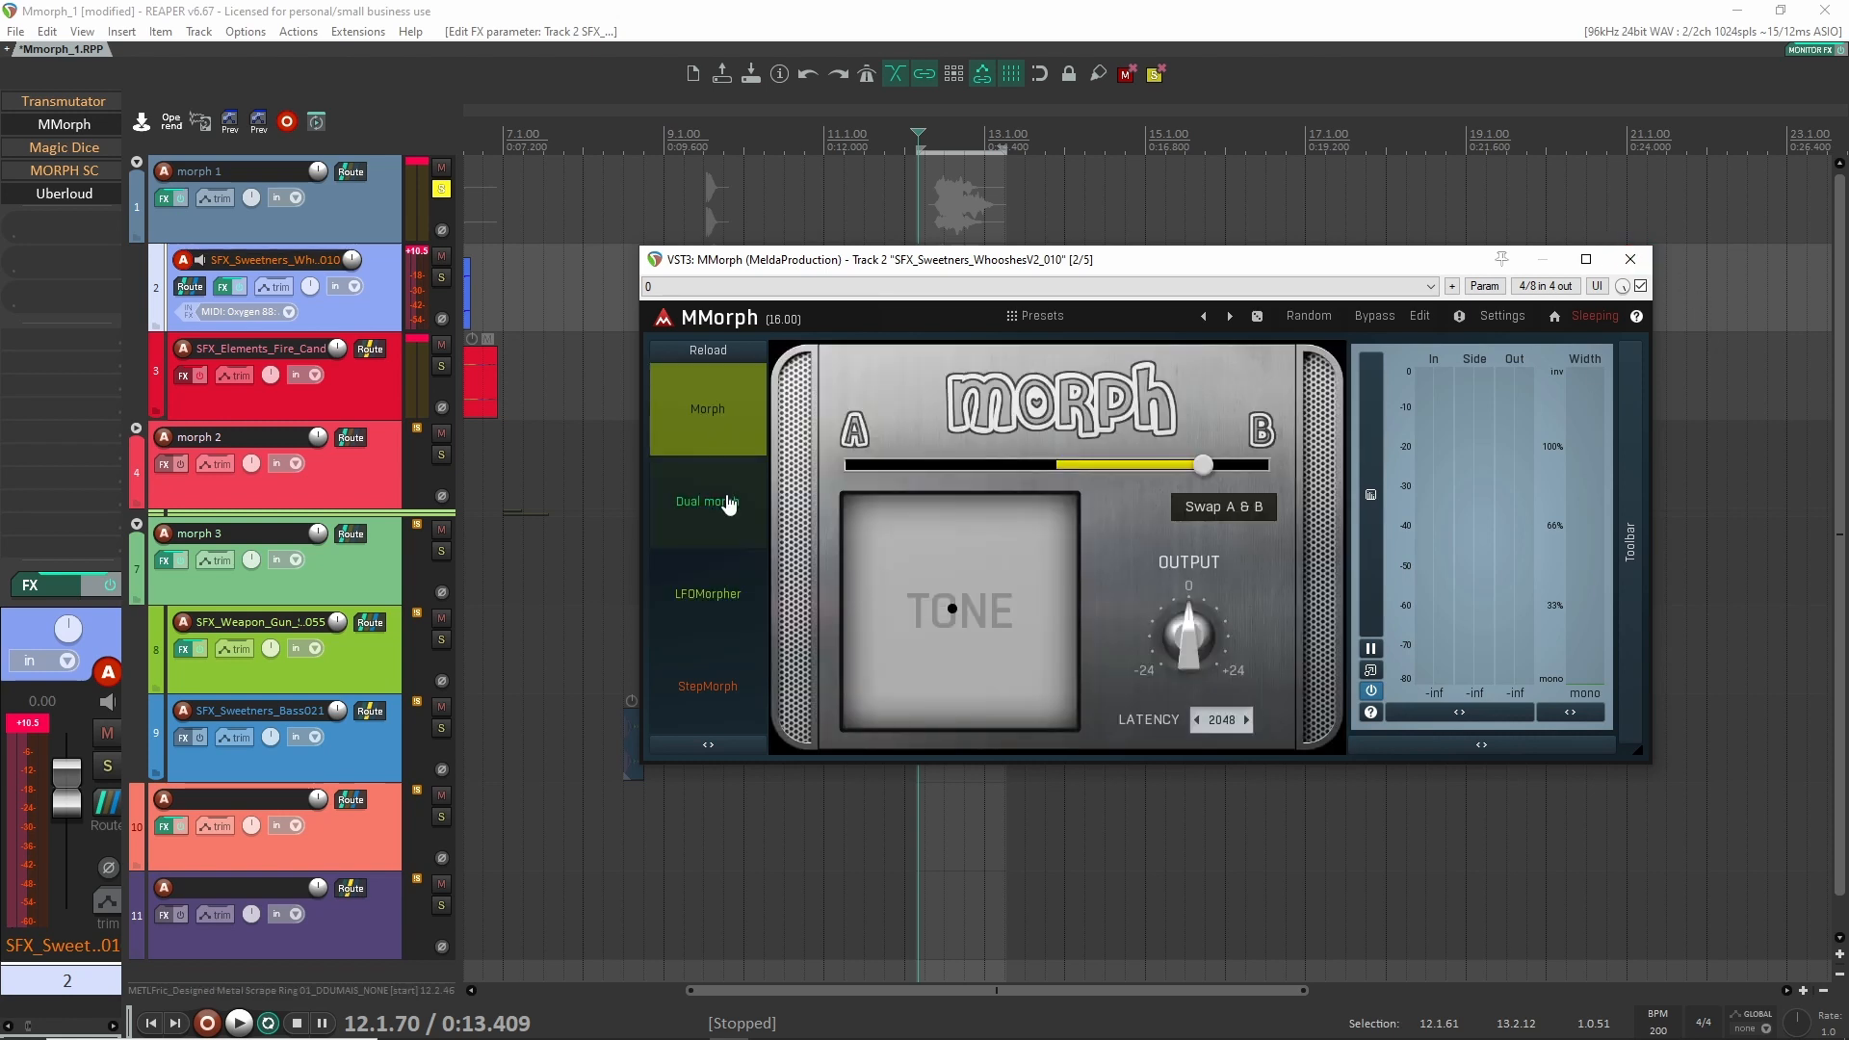
pyautogui.click(702, 603)
pyautogui.click(701, 491)
pyautogui.click(698, 423)
pyautogui.click(701, 488)
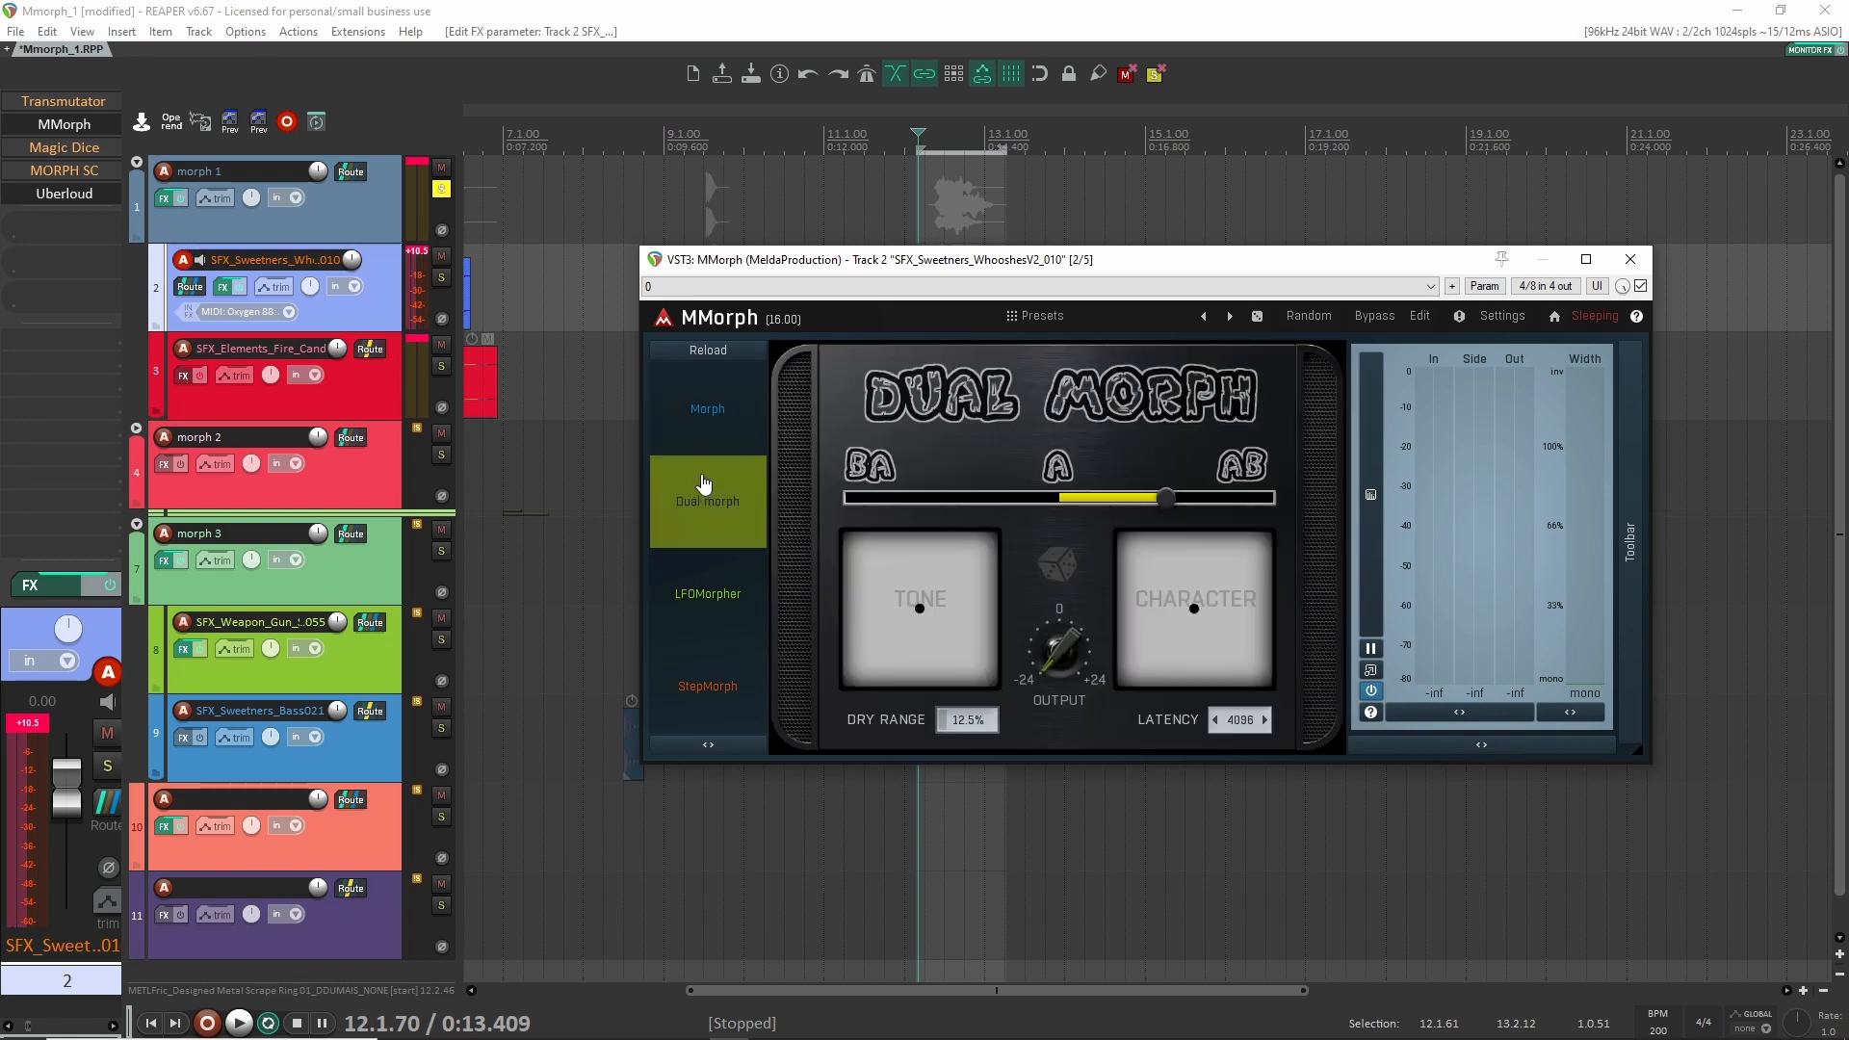
pyautogui.click(727, 592)
pyautogui.click(737, 489)
# Inspect Dual morph's detailed parameters, return to the device view, and look through the devices back to Morph.
pyautogui.click(1419, 317)
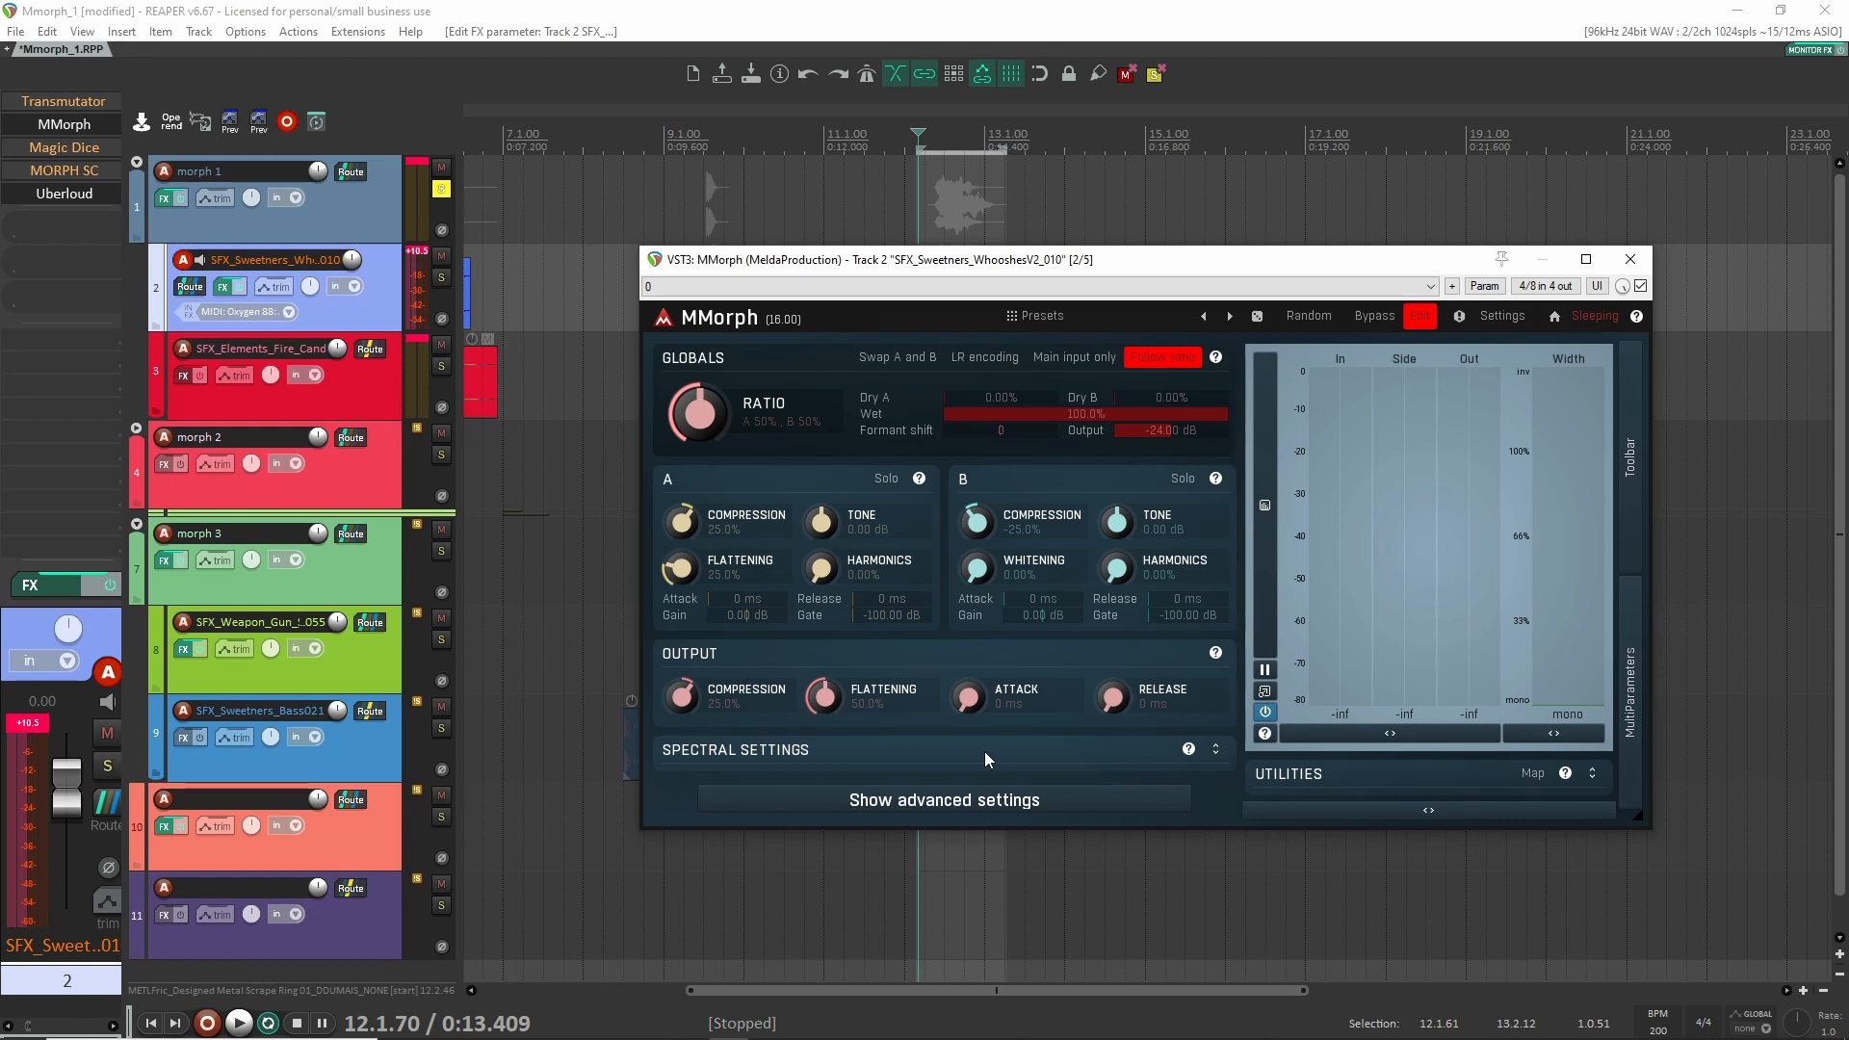
pyautogui.click(1423, 317)
pyautogui.click(696, 429)
pyautogui.click(718, 511)
pyautogui.click(730, 616)
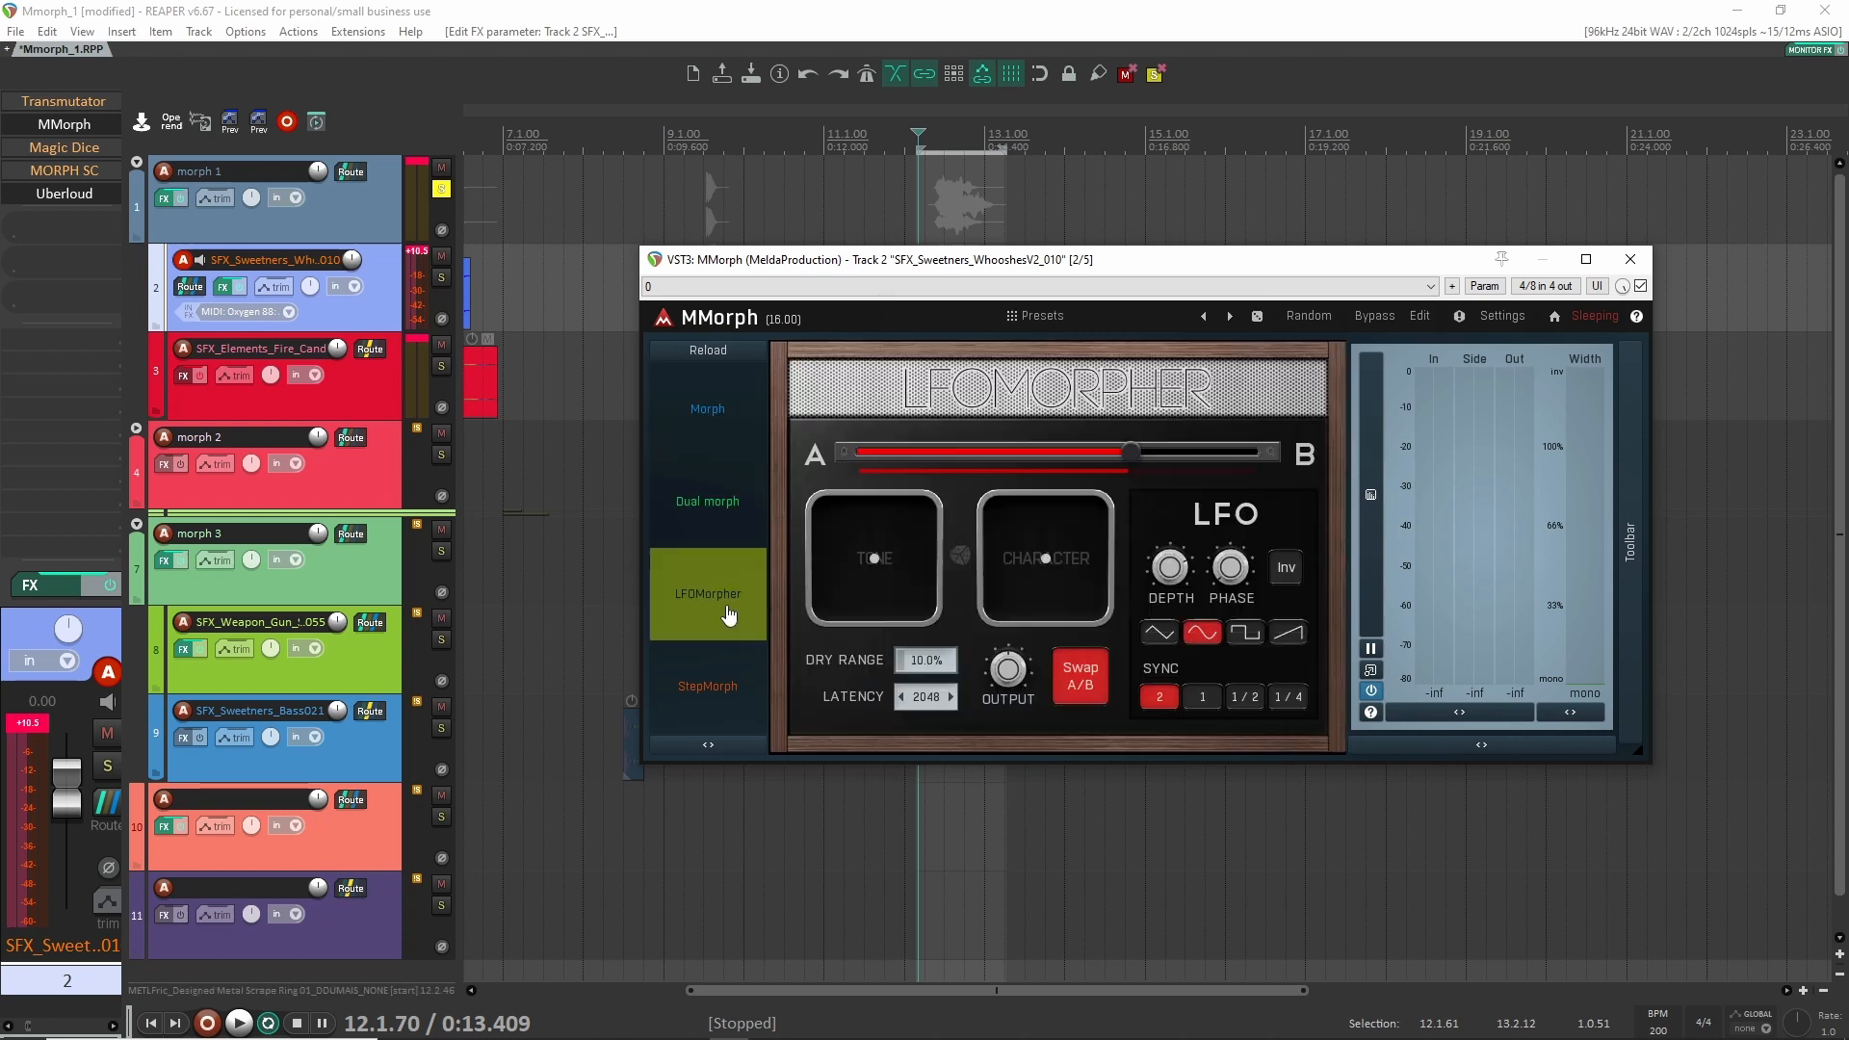
pyautogui.click(732, 491)
pyautogui.click(726, 442)
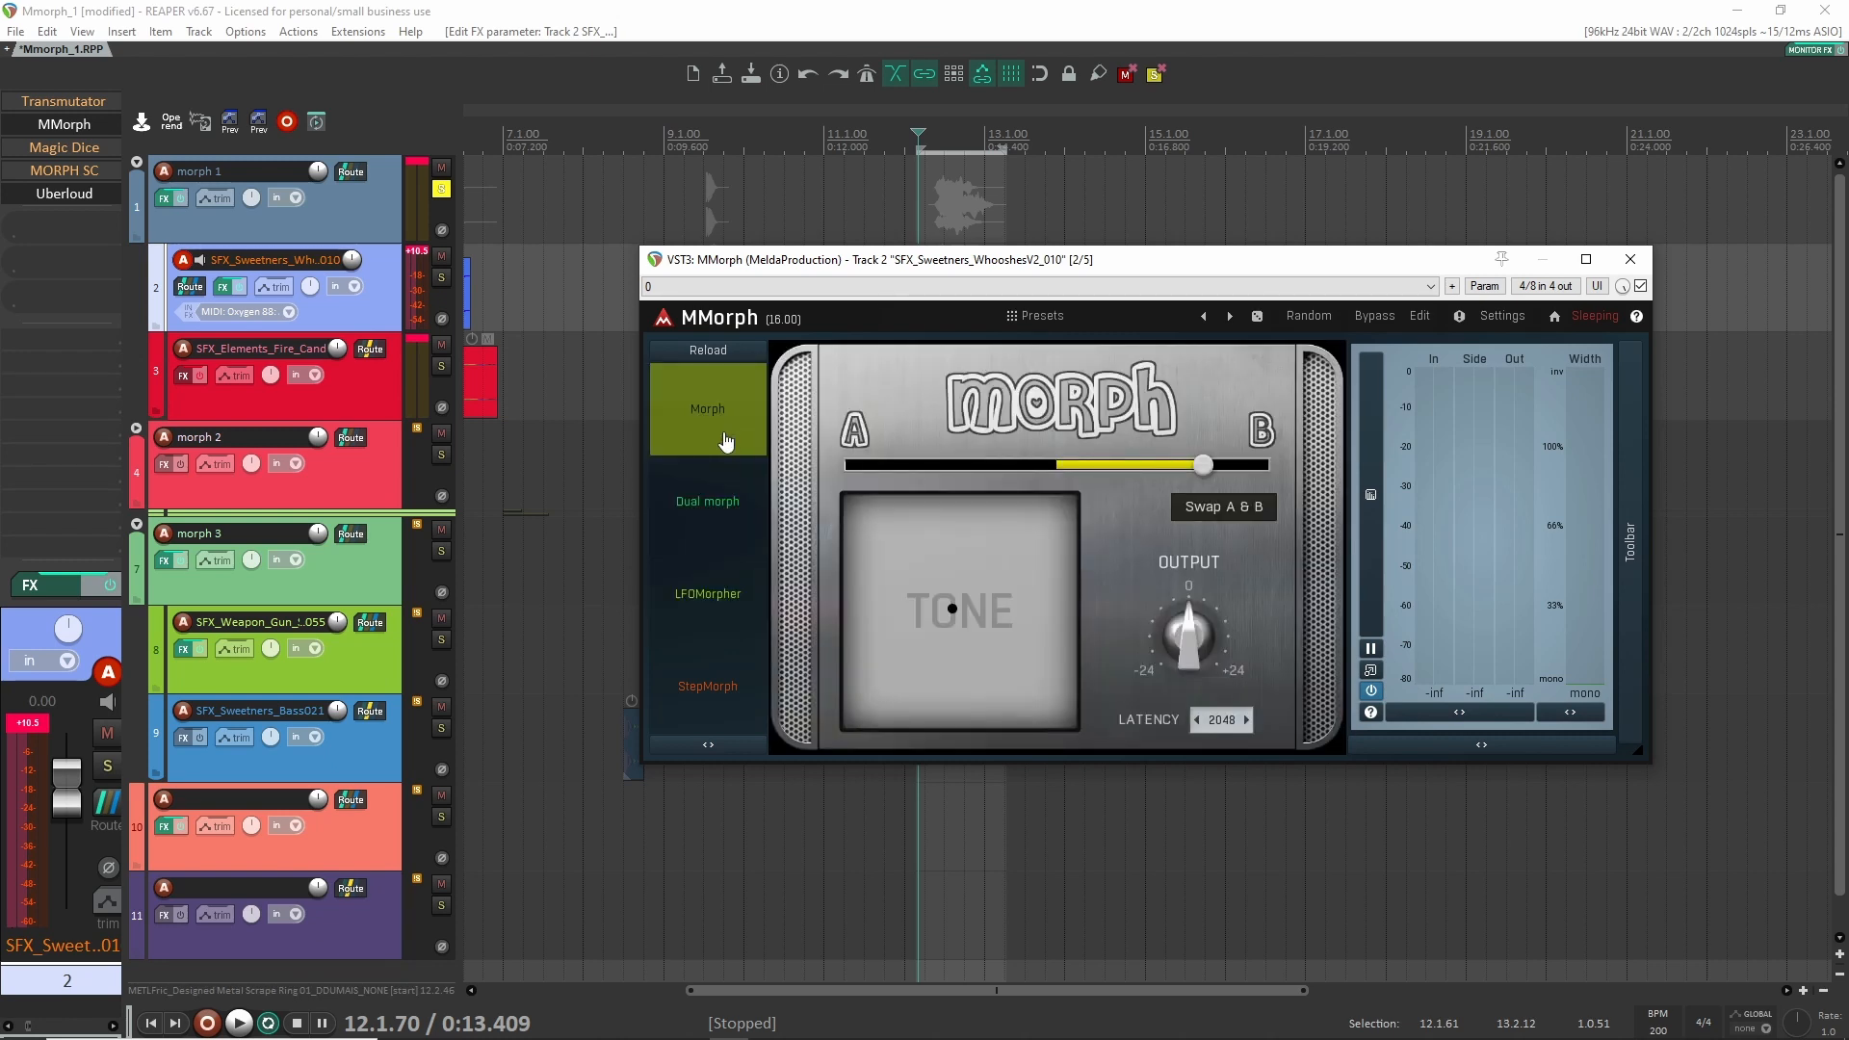
# Inspect the Morph device's detailed global, A, B and output parameters, and return to the device view.
pyautogui.click(1419, 317)
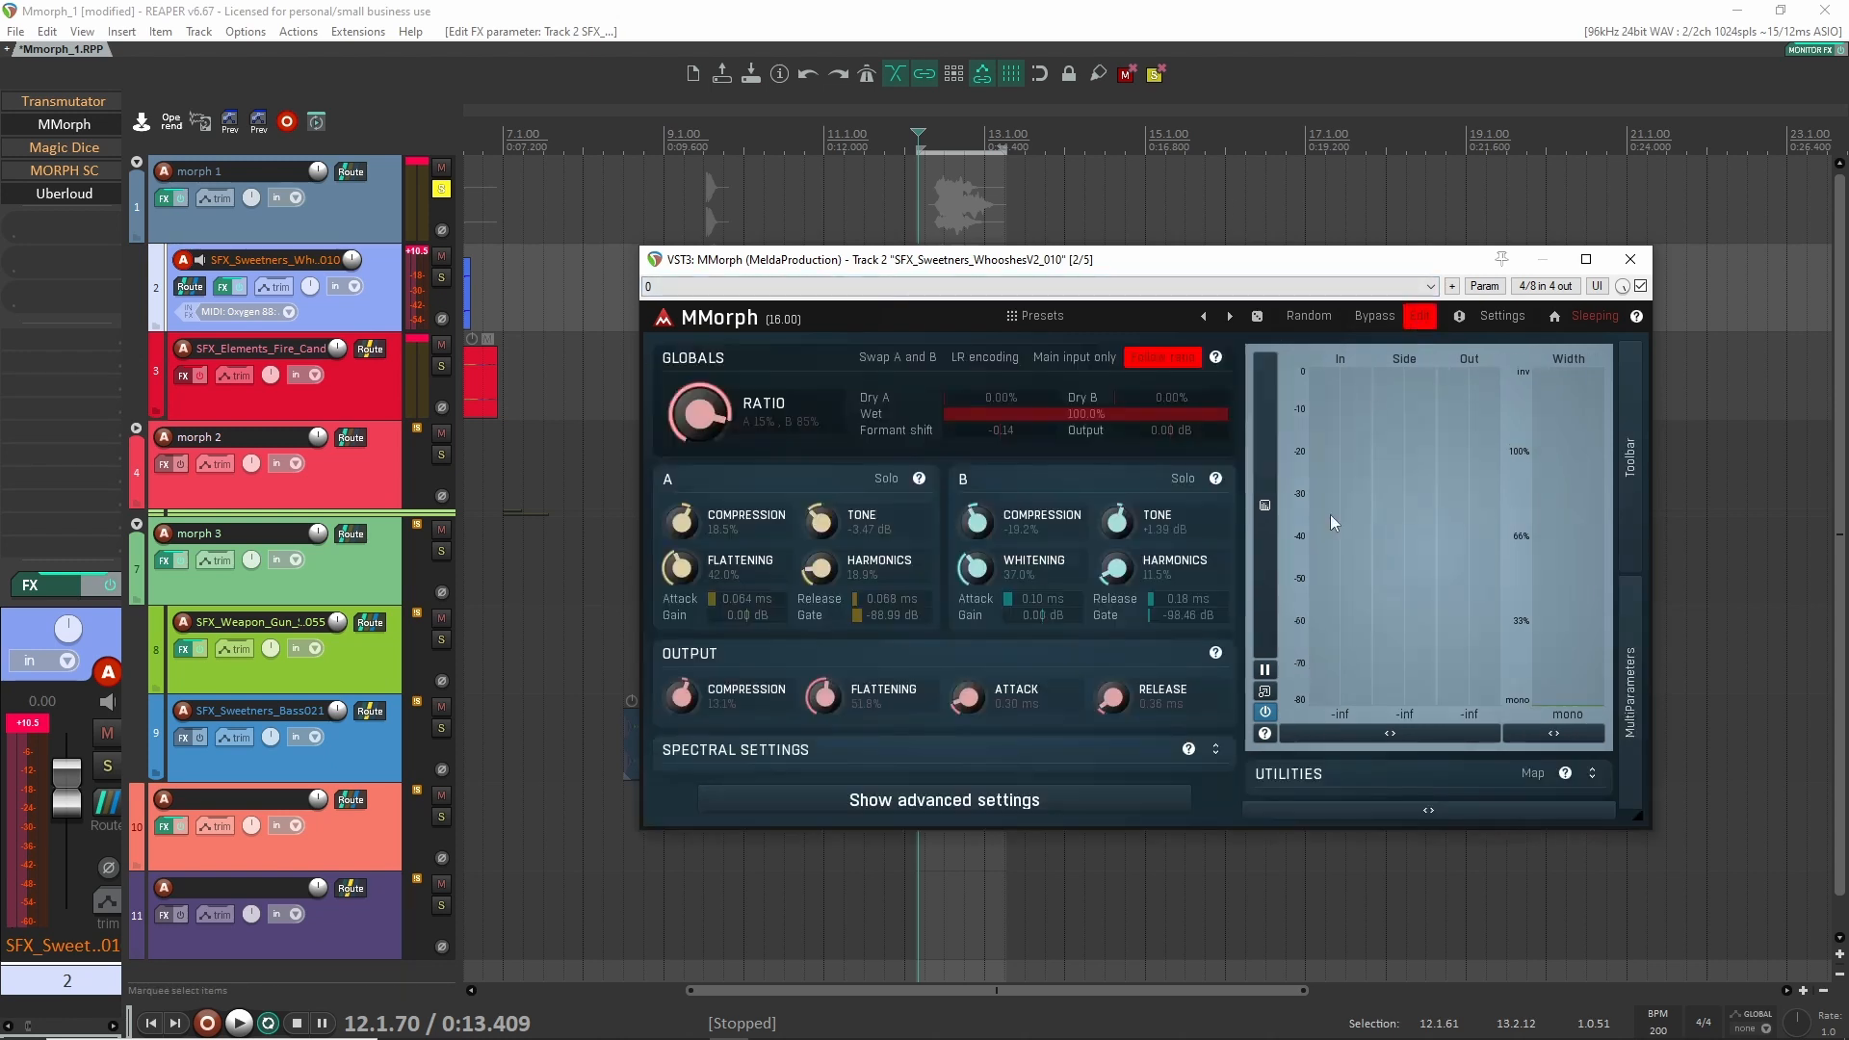
pyautogui.click(1422, 318)
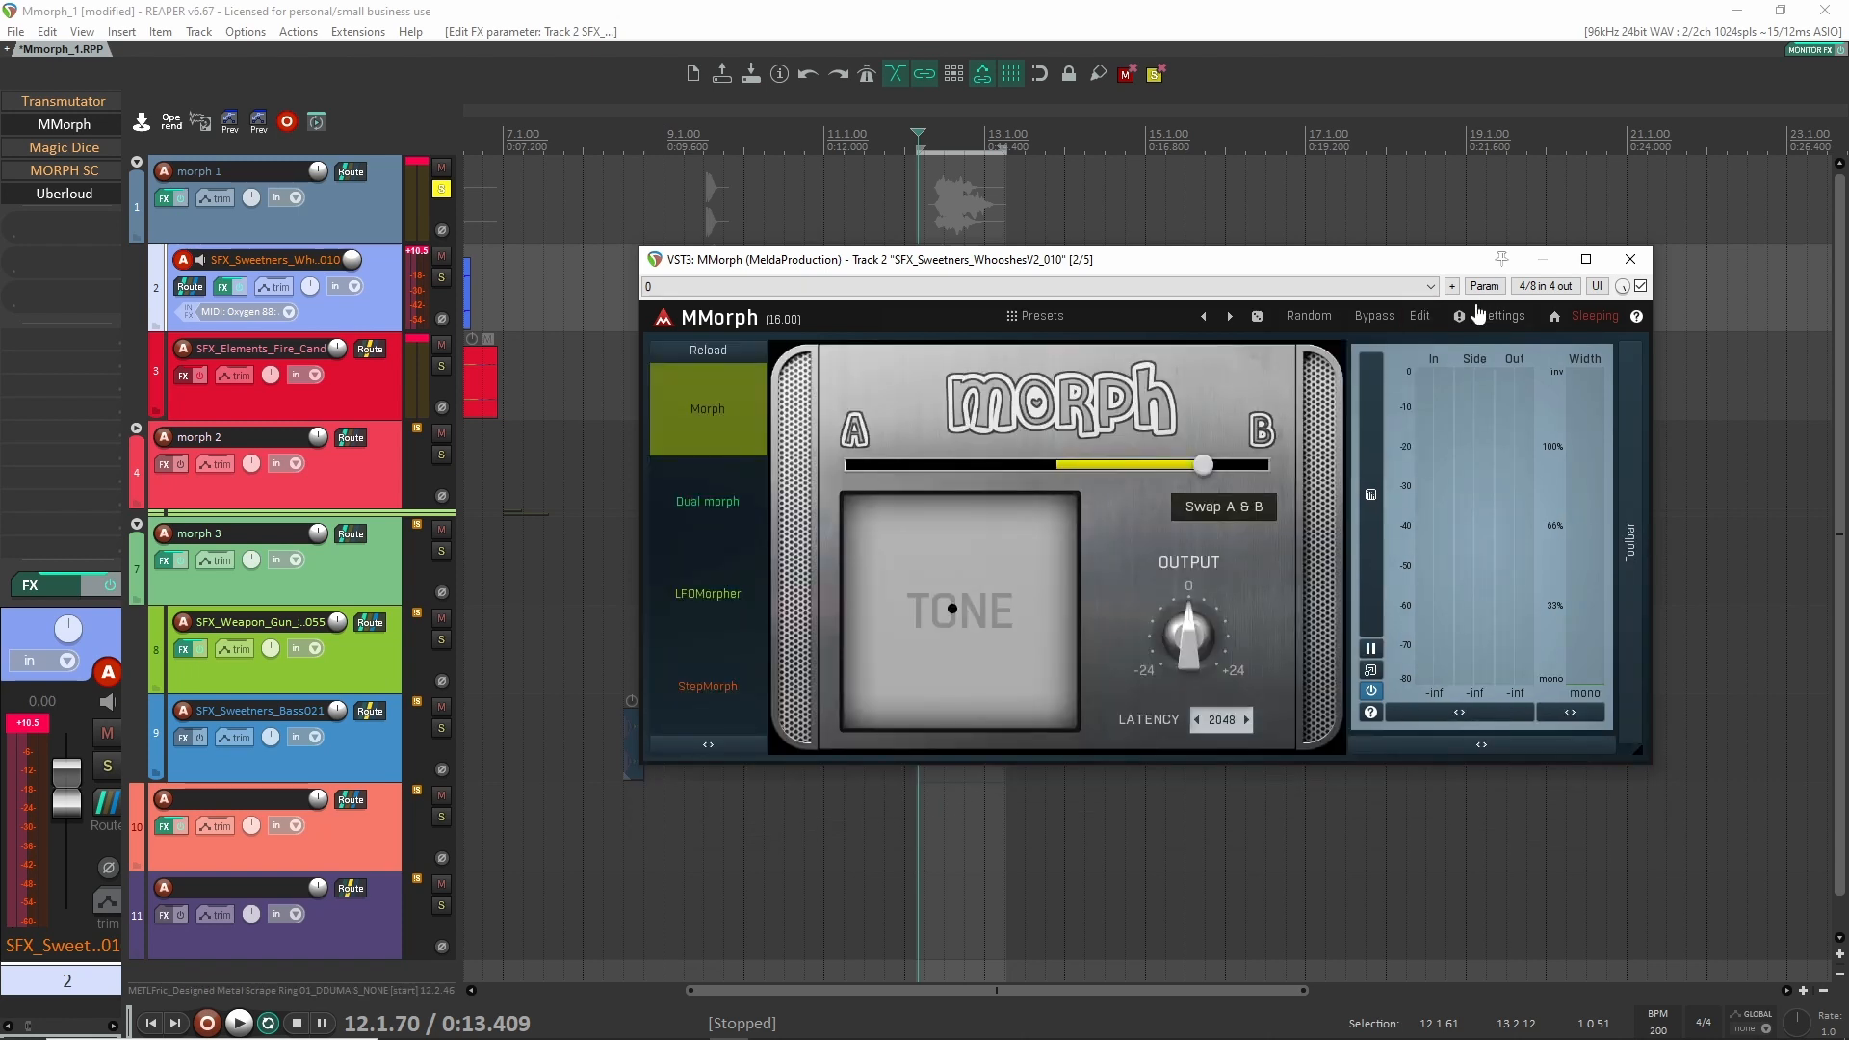
pyautogui.click(1419, 316)
pyautogui.click(1414, 322)
# Review MMorph's Dual morph, LFOMorpher and StepMorph devices, ending on Morph.
pyautogui.click(708, 501)
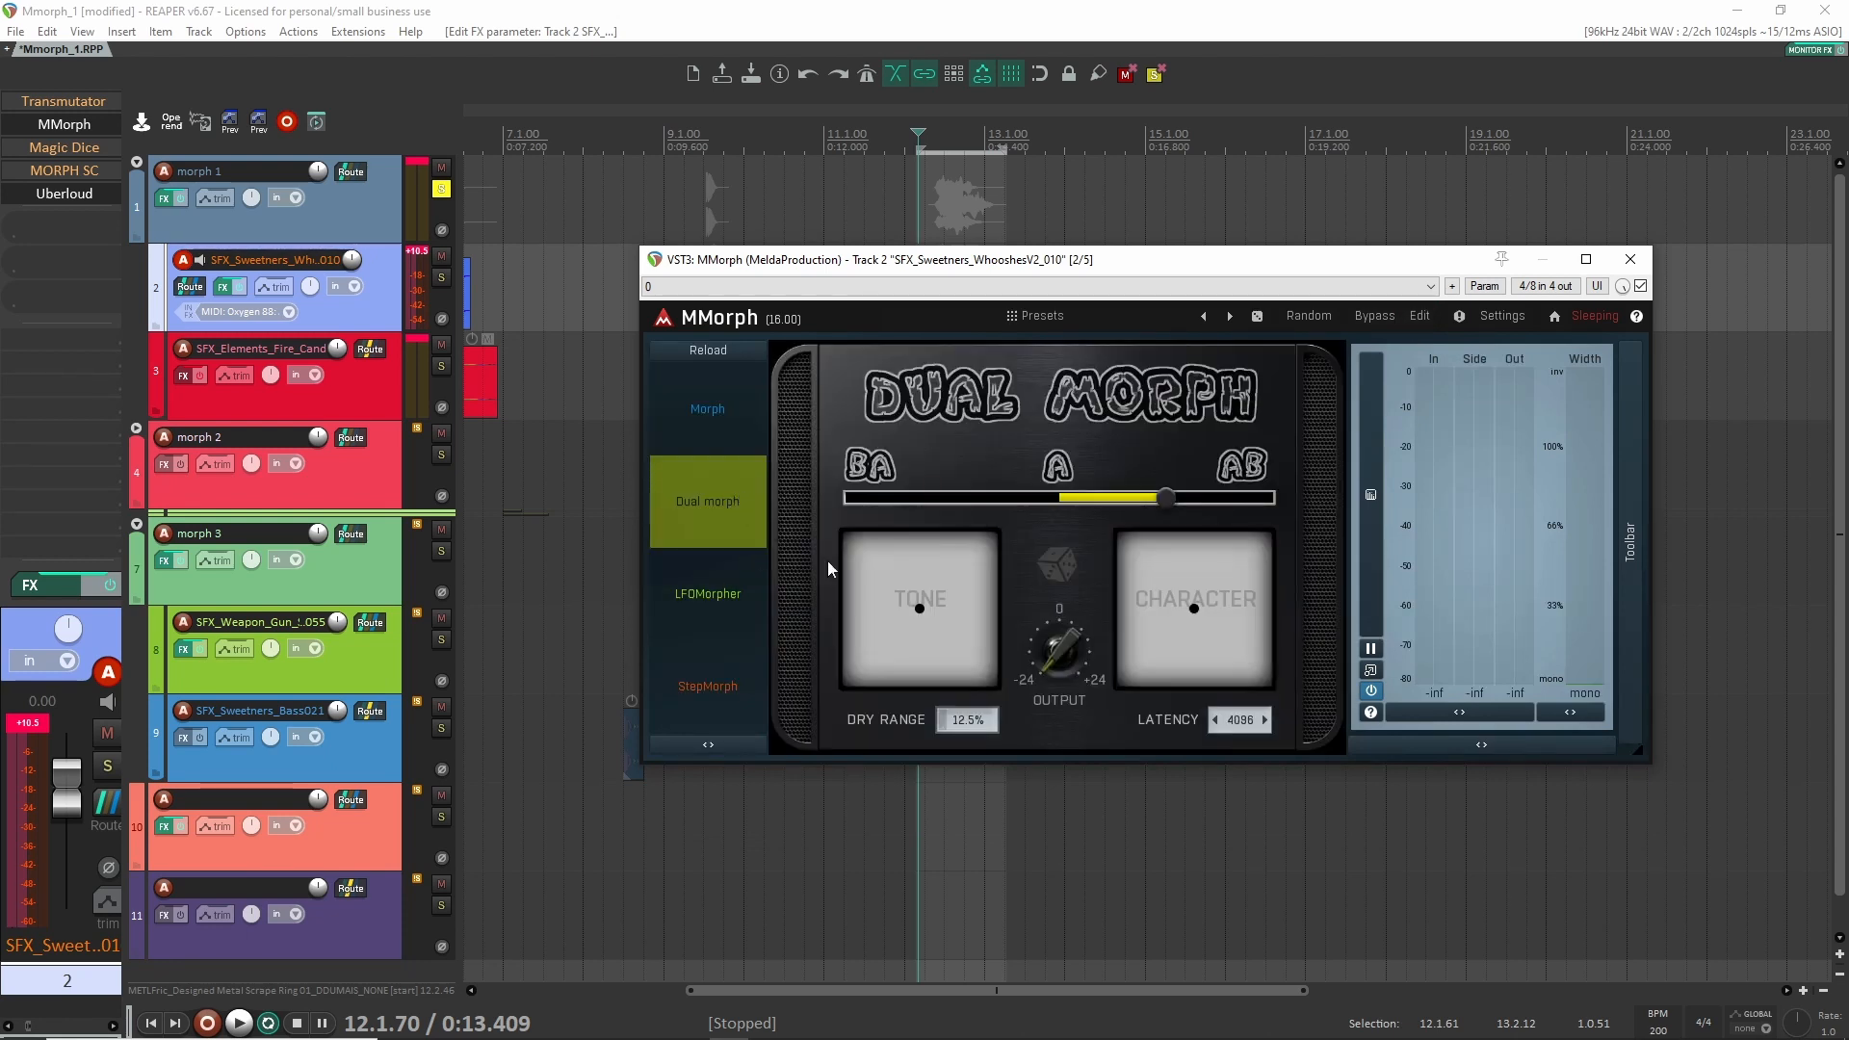
pyautogui.click(703, 406)
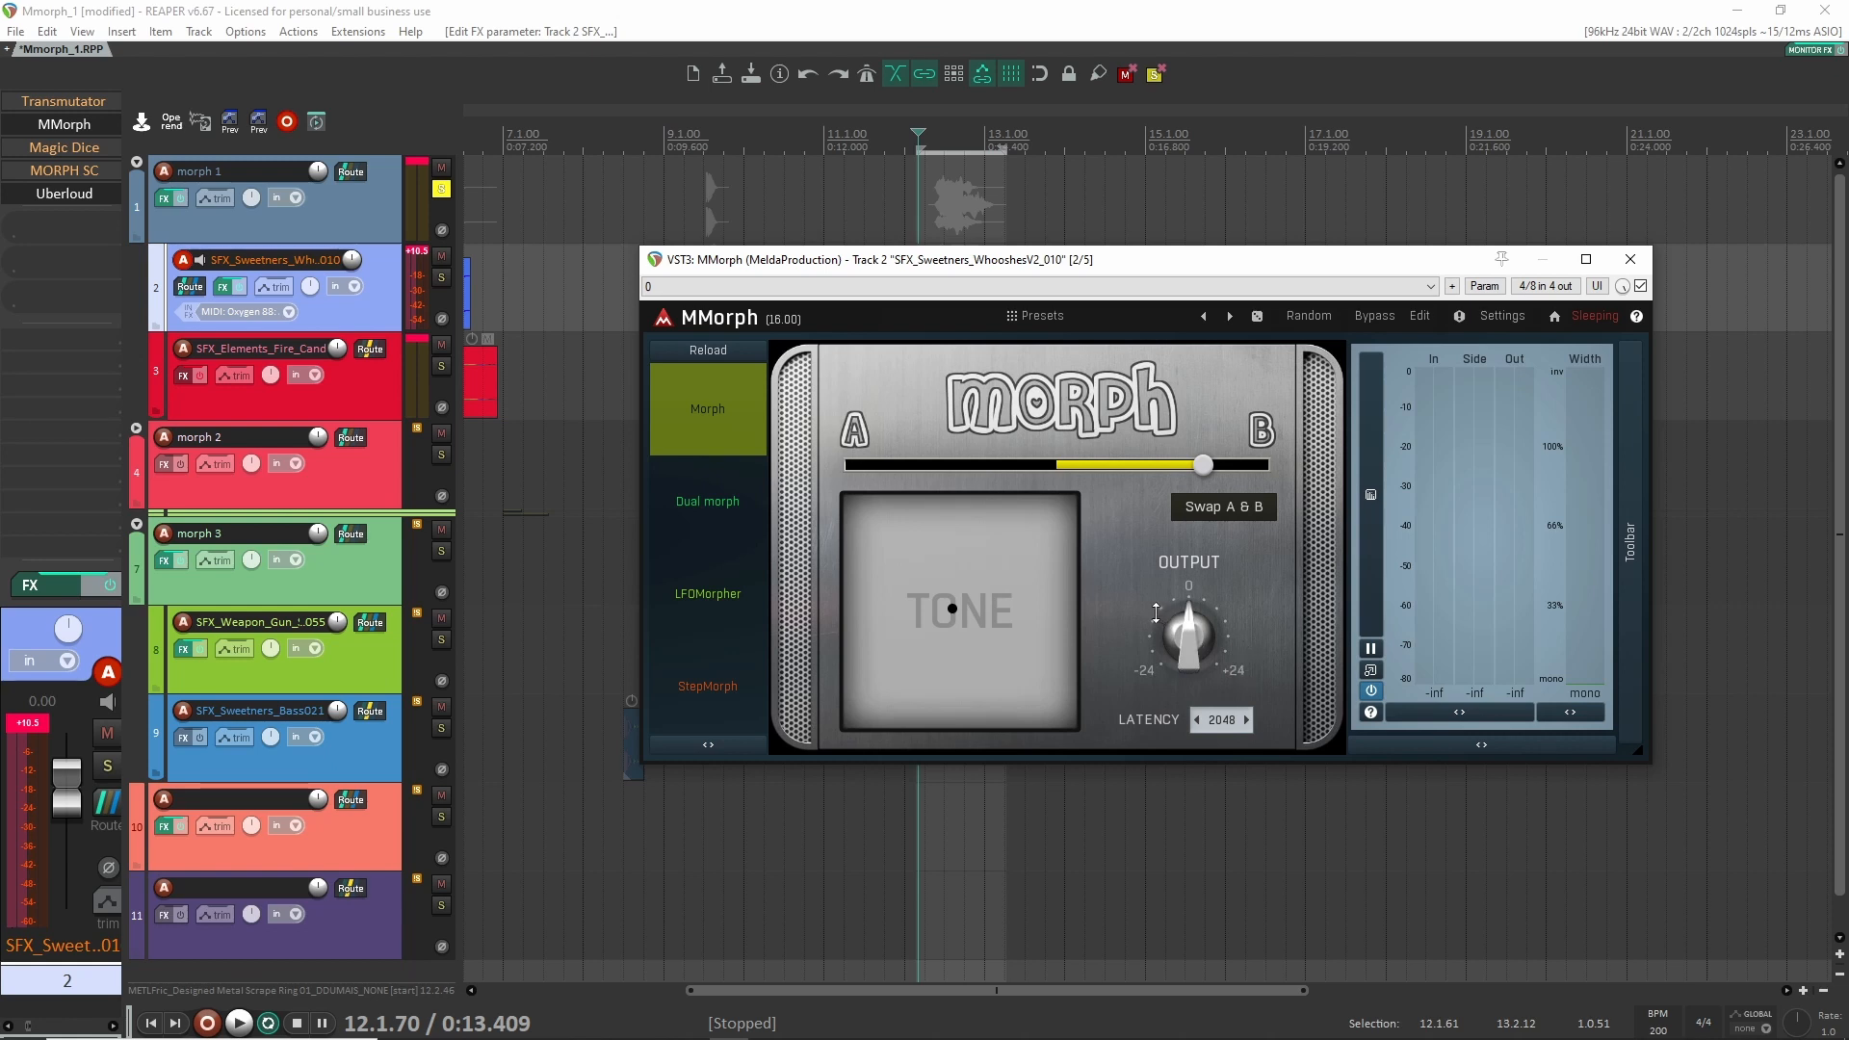
pyautogui.click(681, 617)
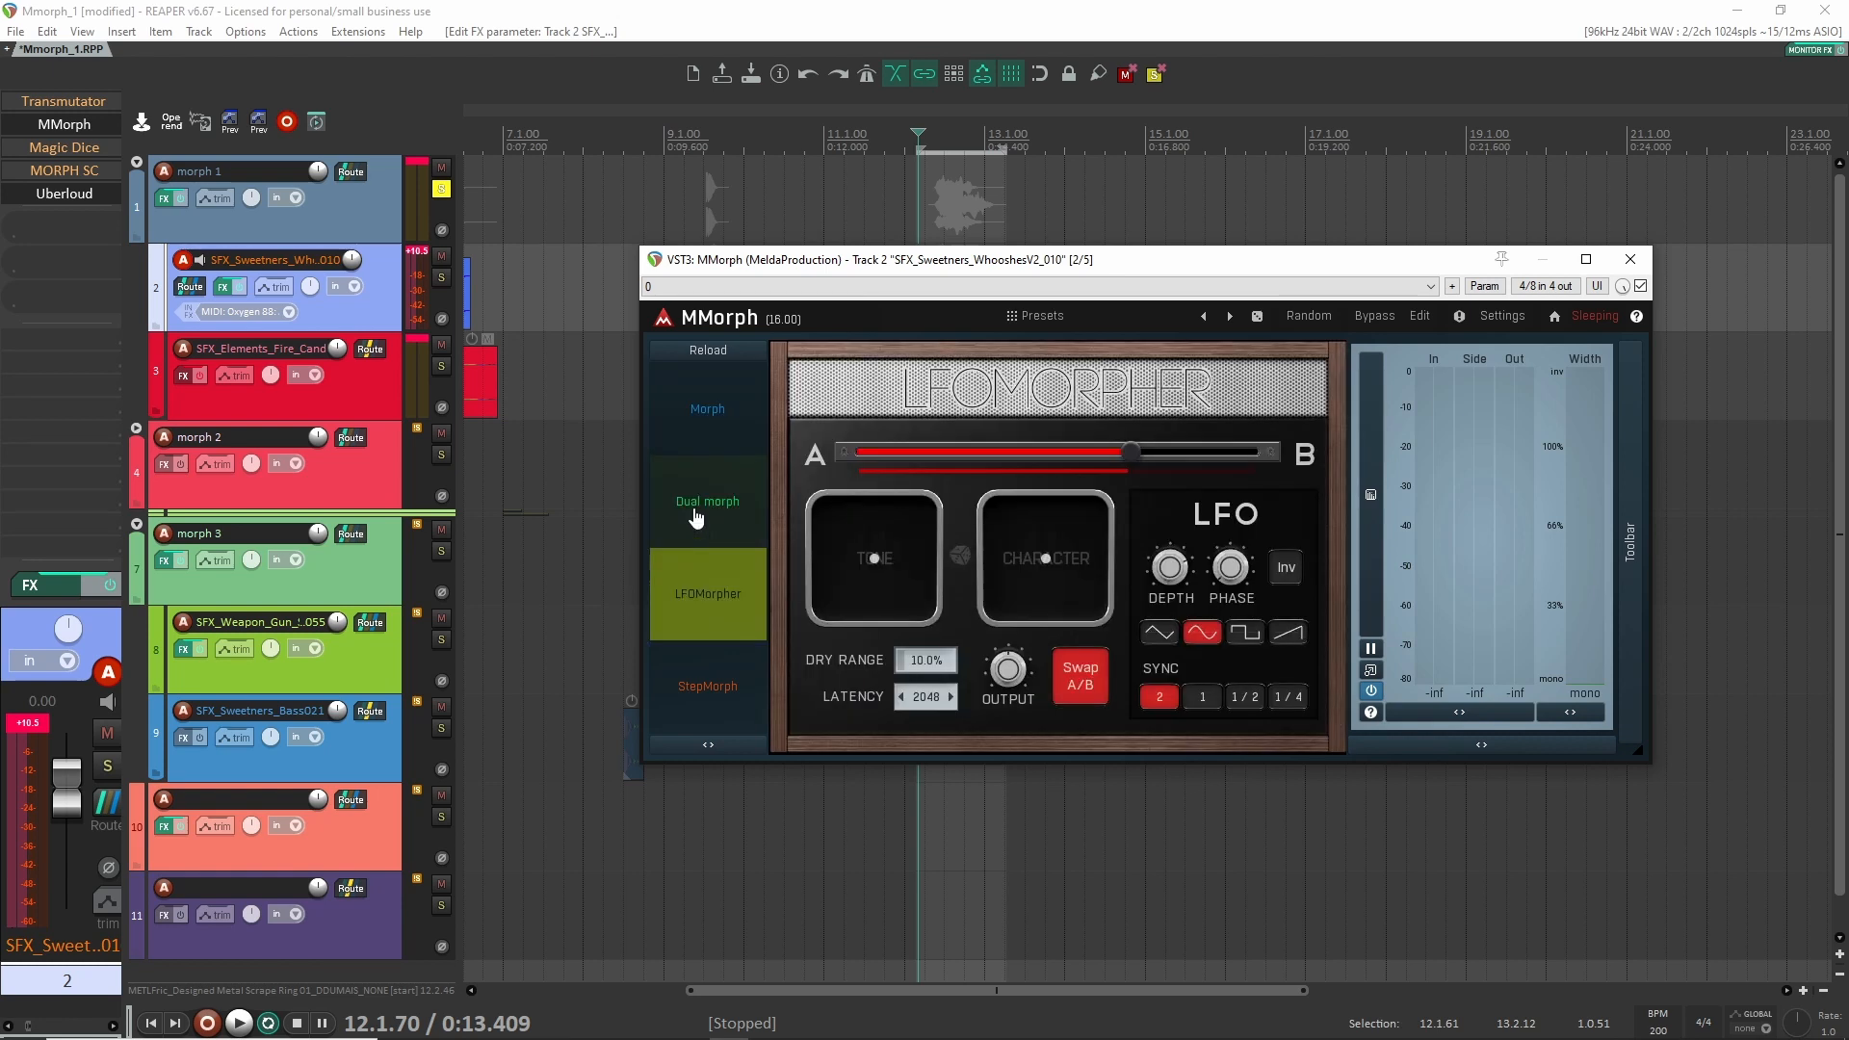
pyautogui.click(693, 510)
pyautogui.click(720, 617)
pyautogui.click(695, 688)
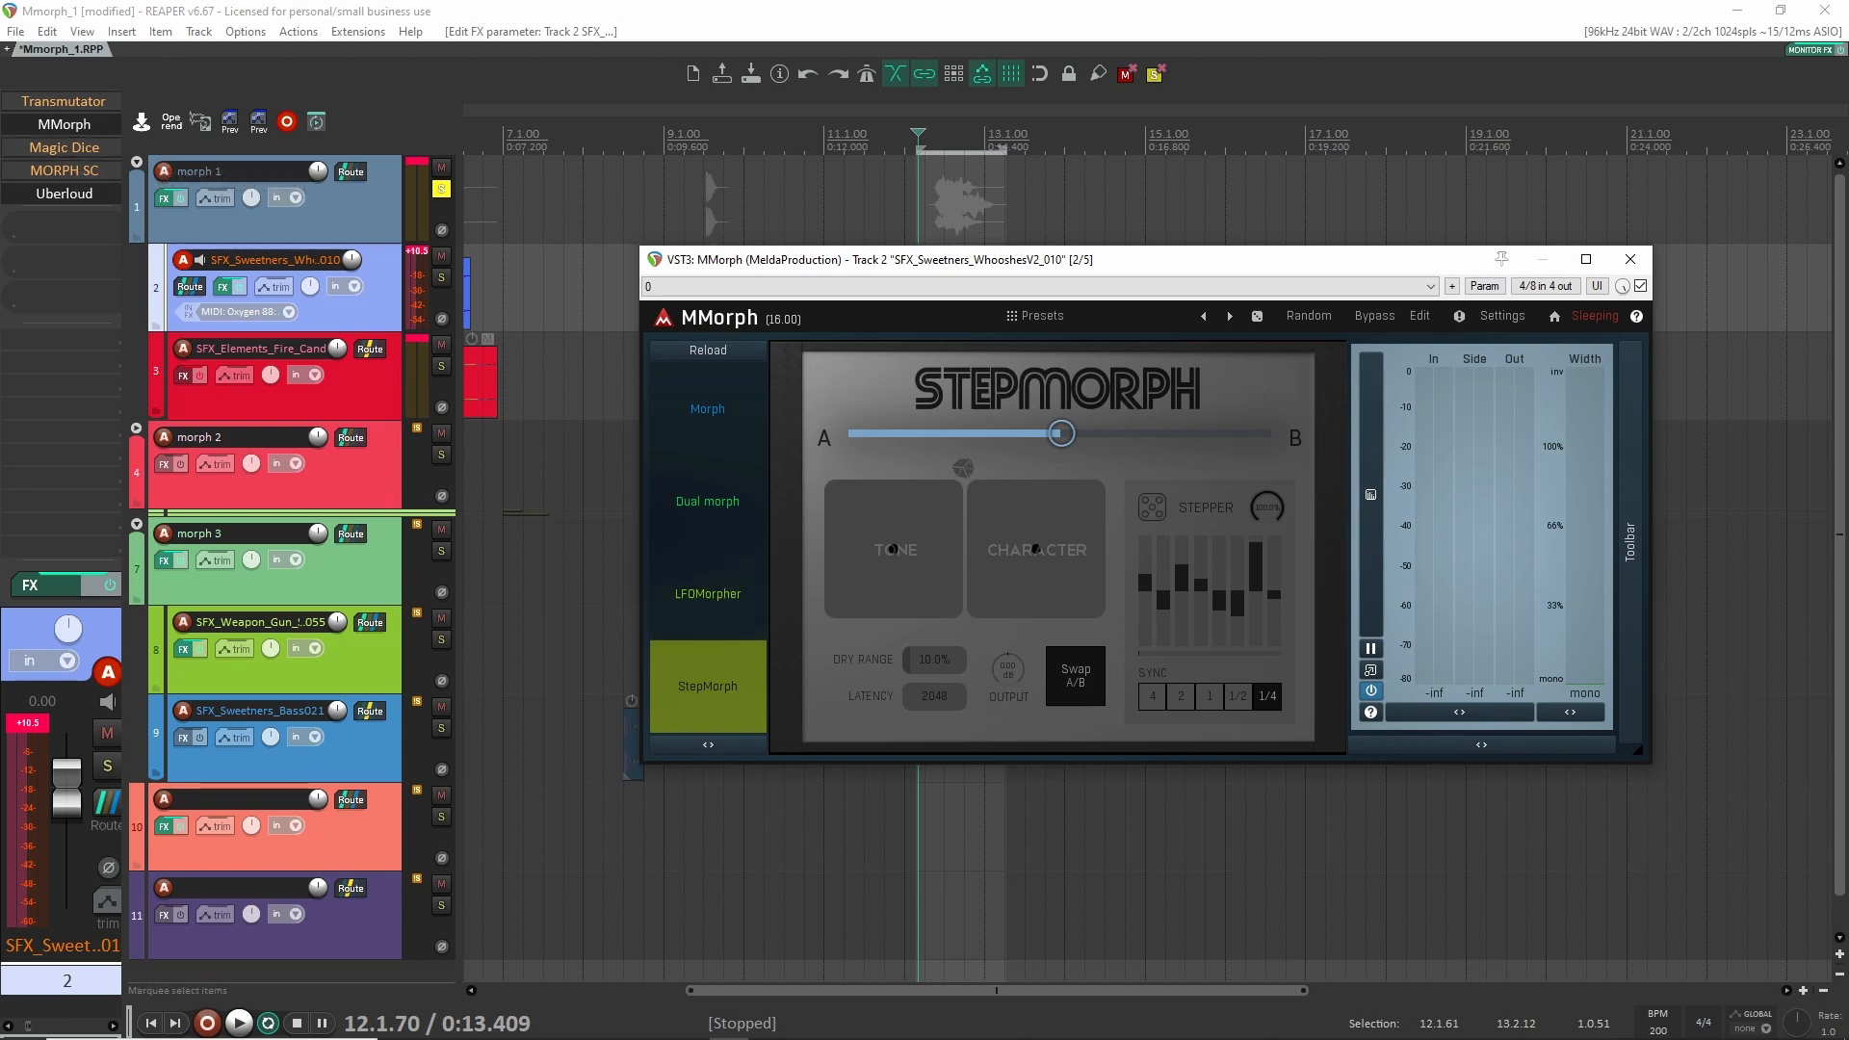
pyautogui.click(695, 588)
pyautogui.click(729, 415)
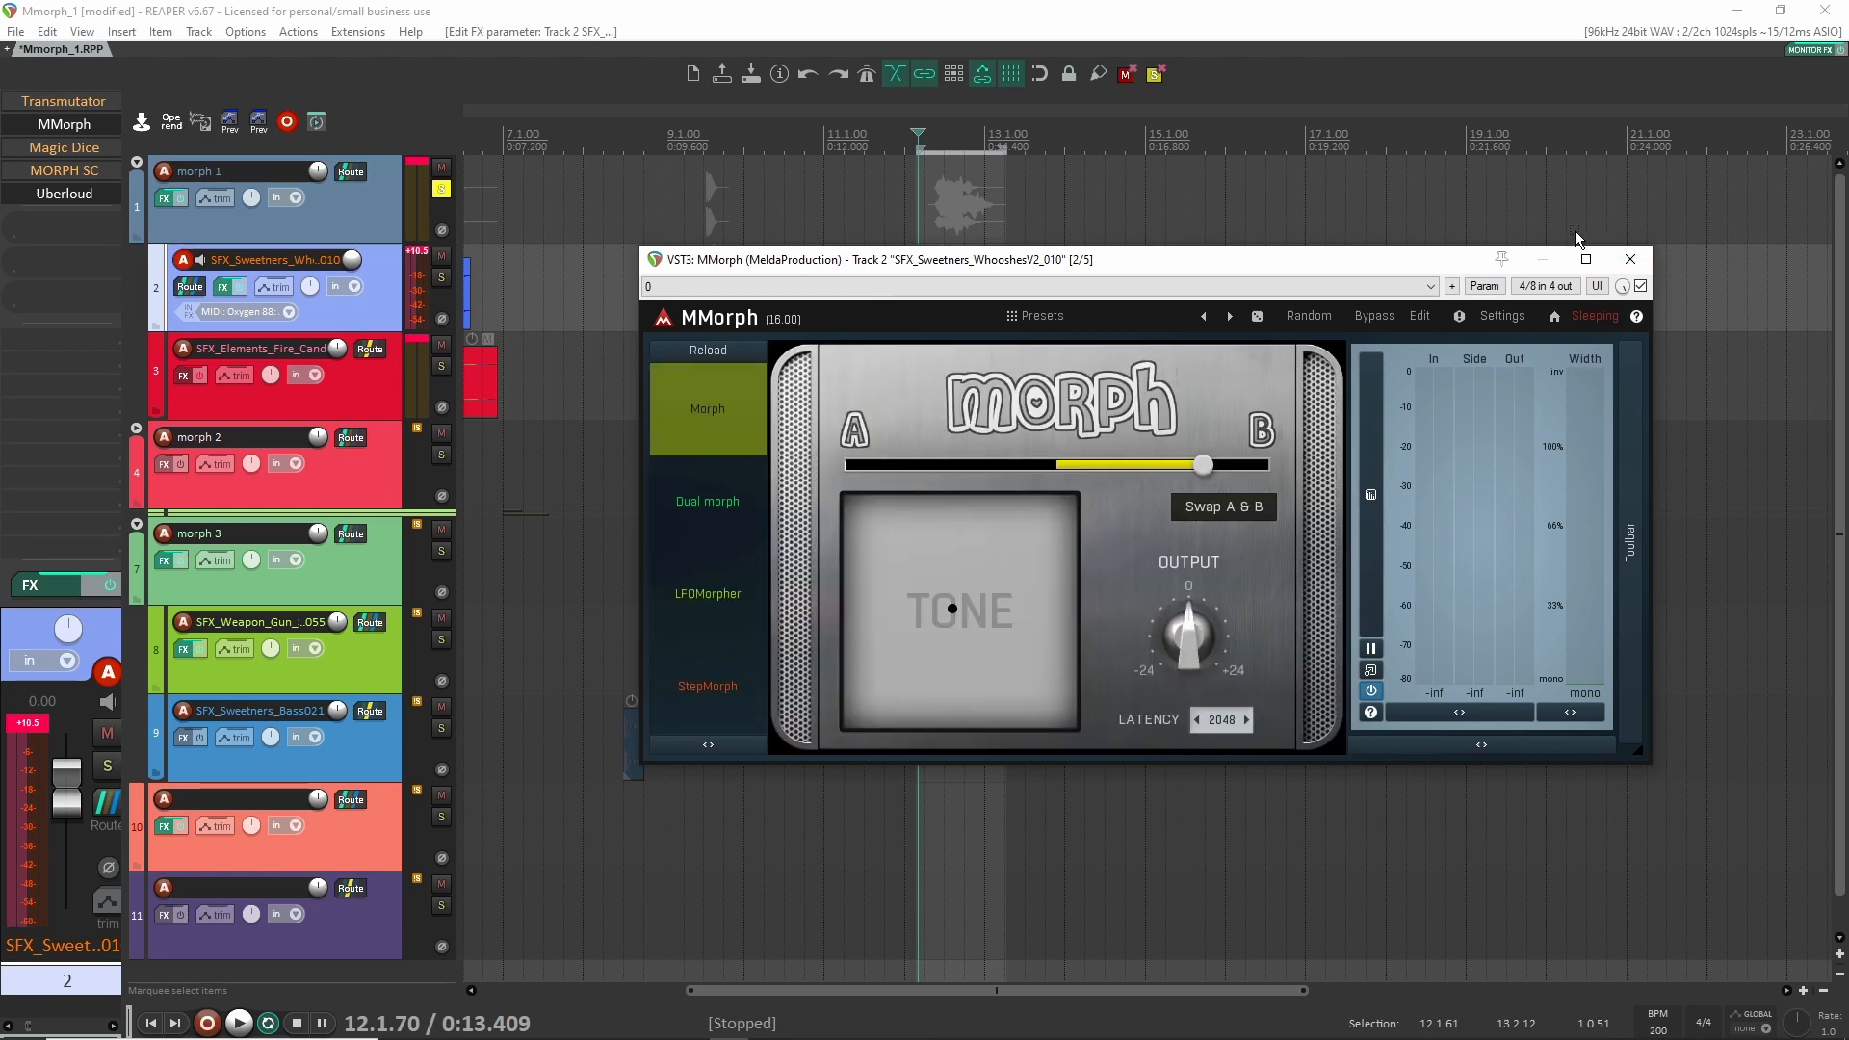
# Switch MMorph to StepMorph and reposition its window below the clips on track 2.
pyautogui.click(761, 689)
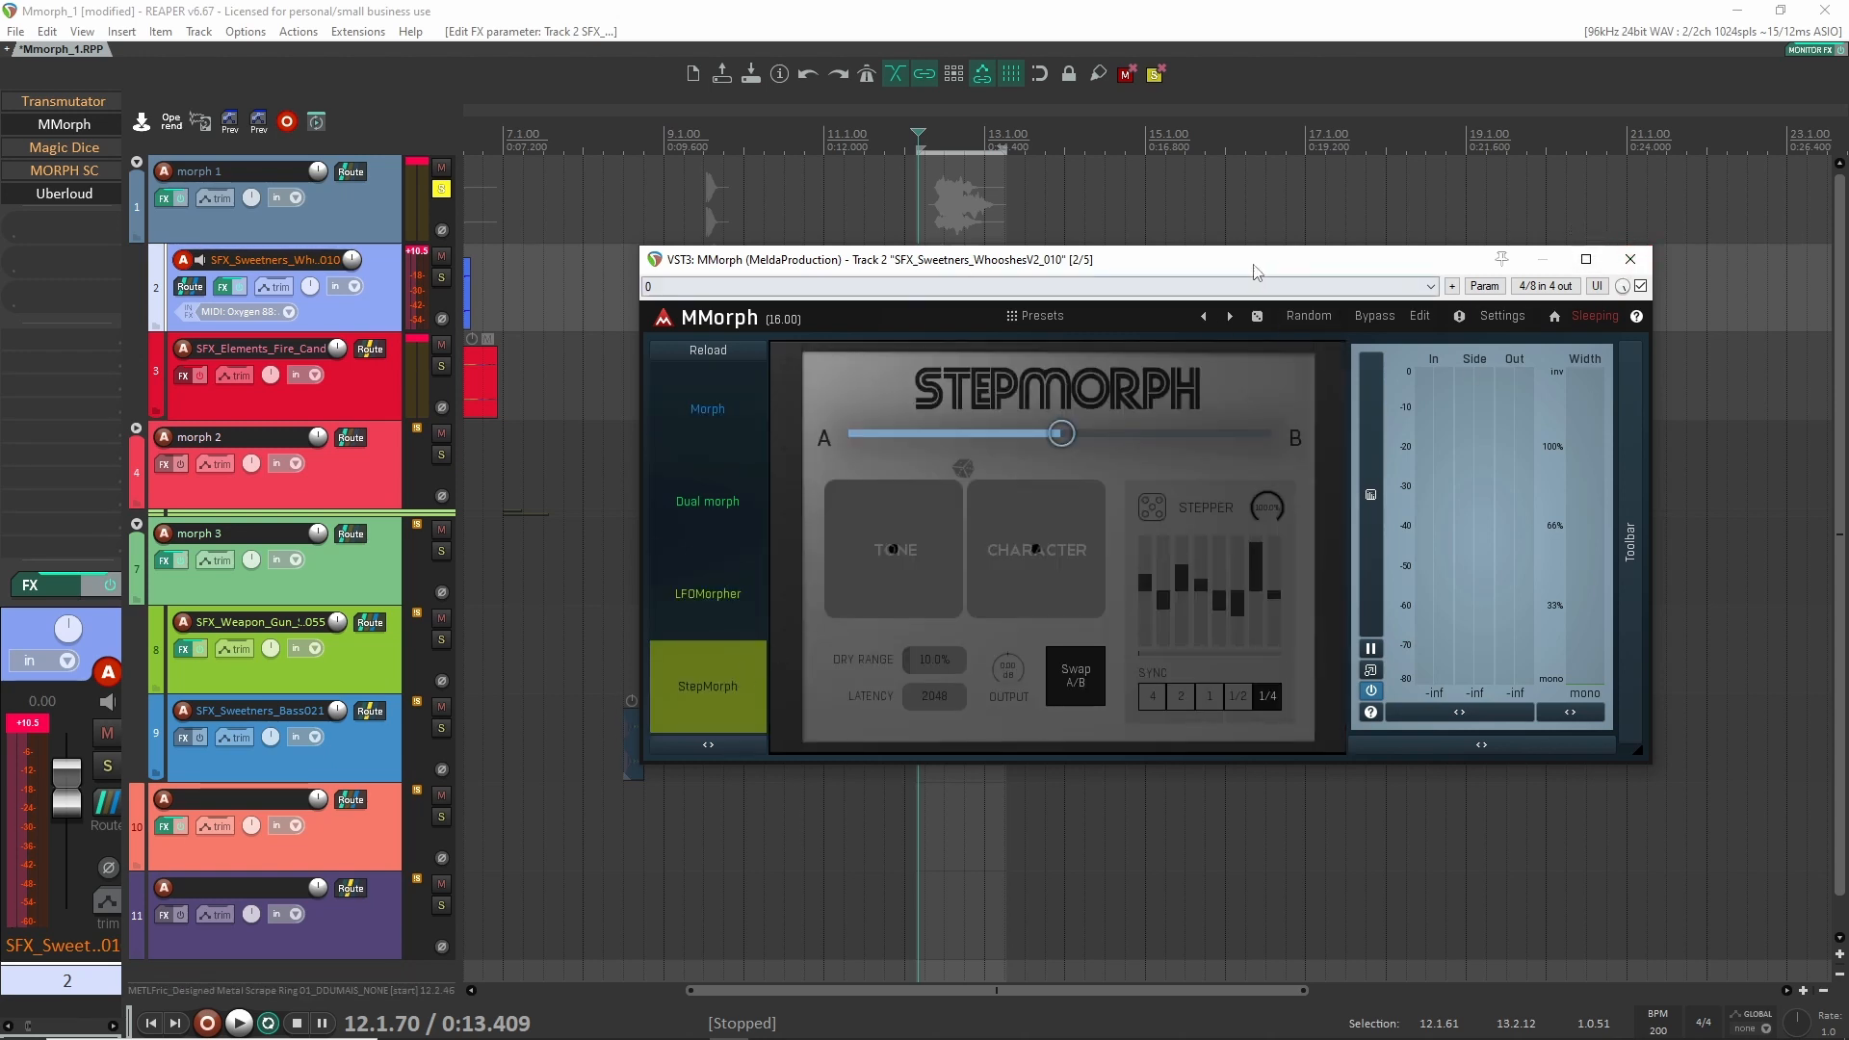
pyautogui.moveTo(1255, 271); pyautogui.dragTo(1256, 454)
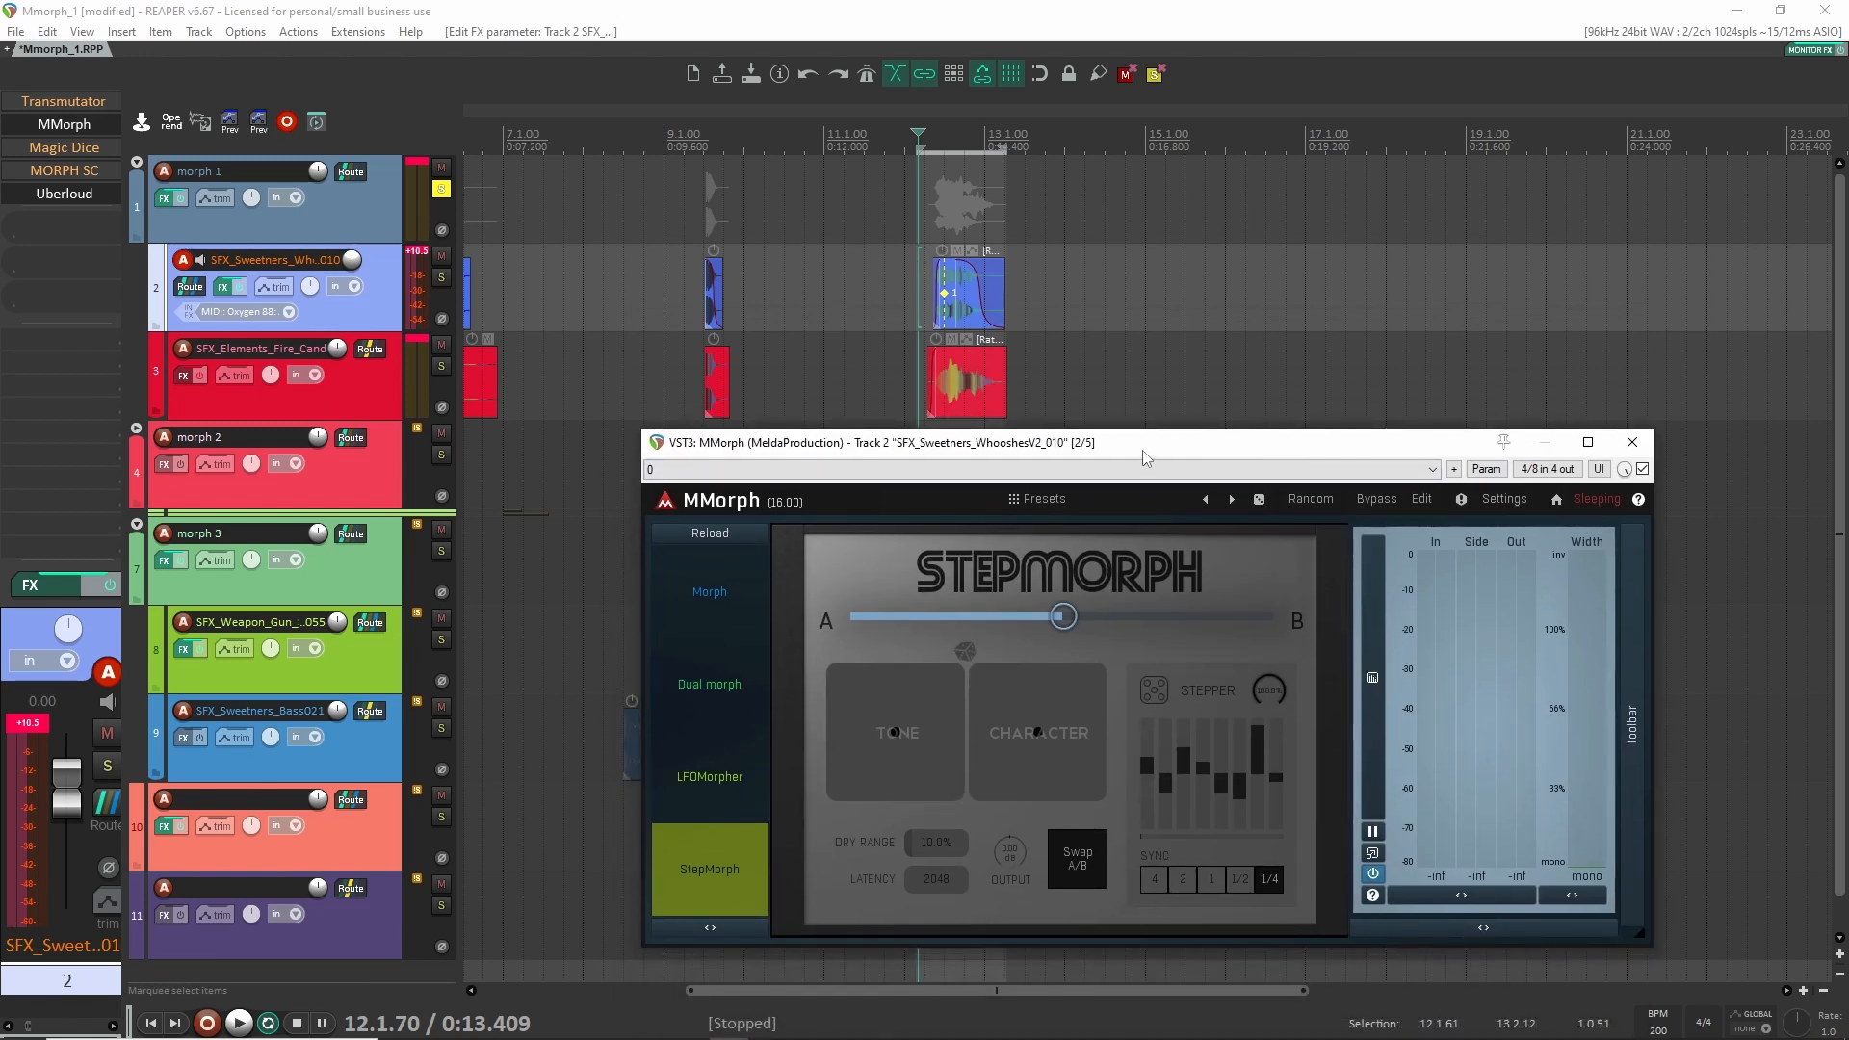
pyautogui.moveTo(1142, 449); pyautogui.dragTo(1140, 476)
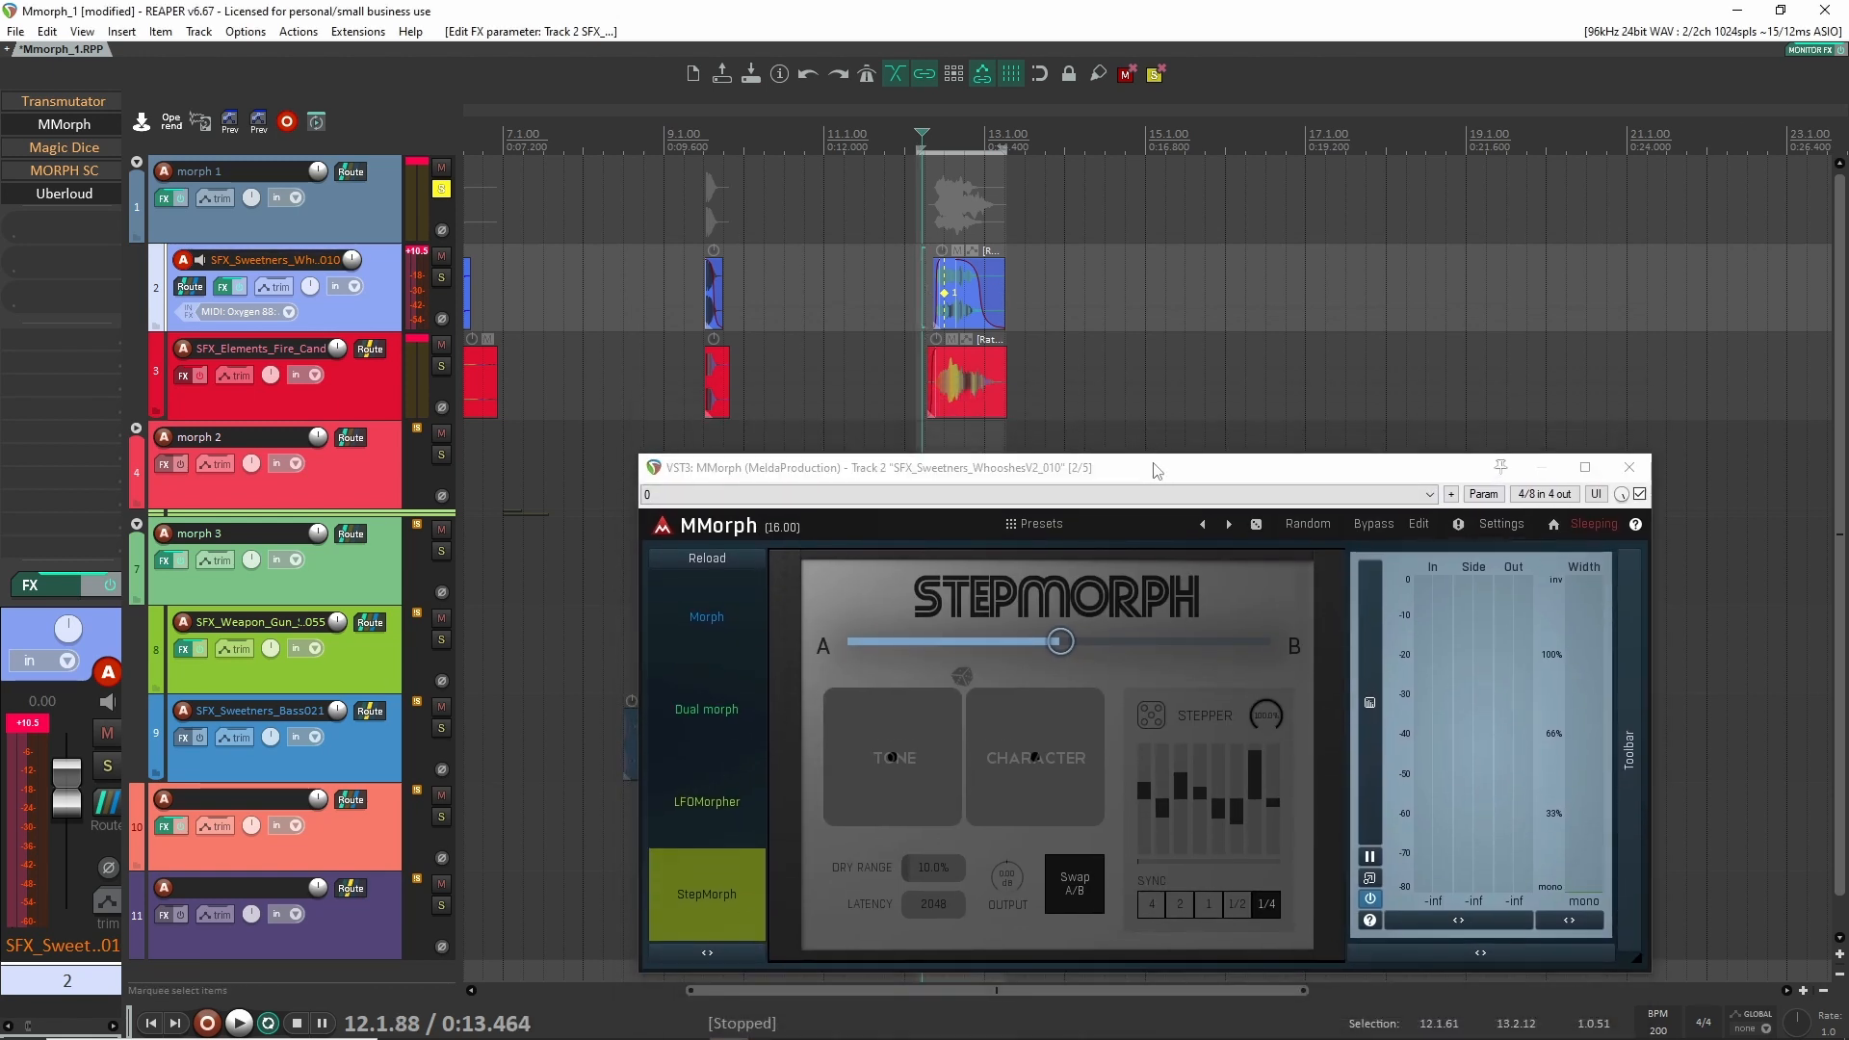
pyautogui.moveTo(1101, 471); pyautogui.dragTo(1097, 374)
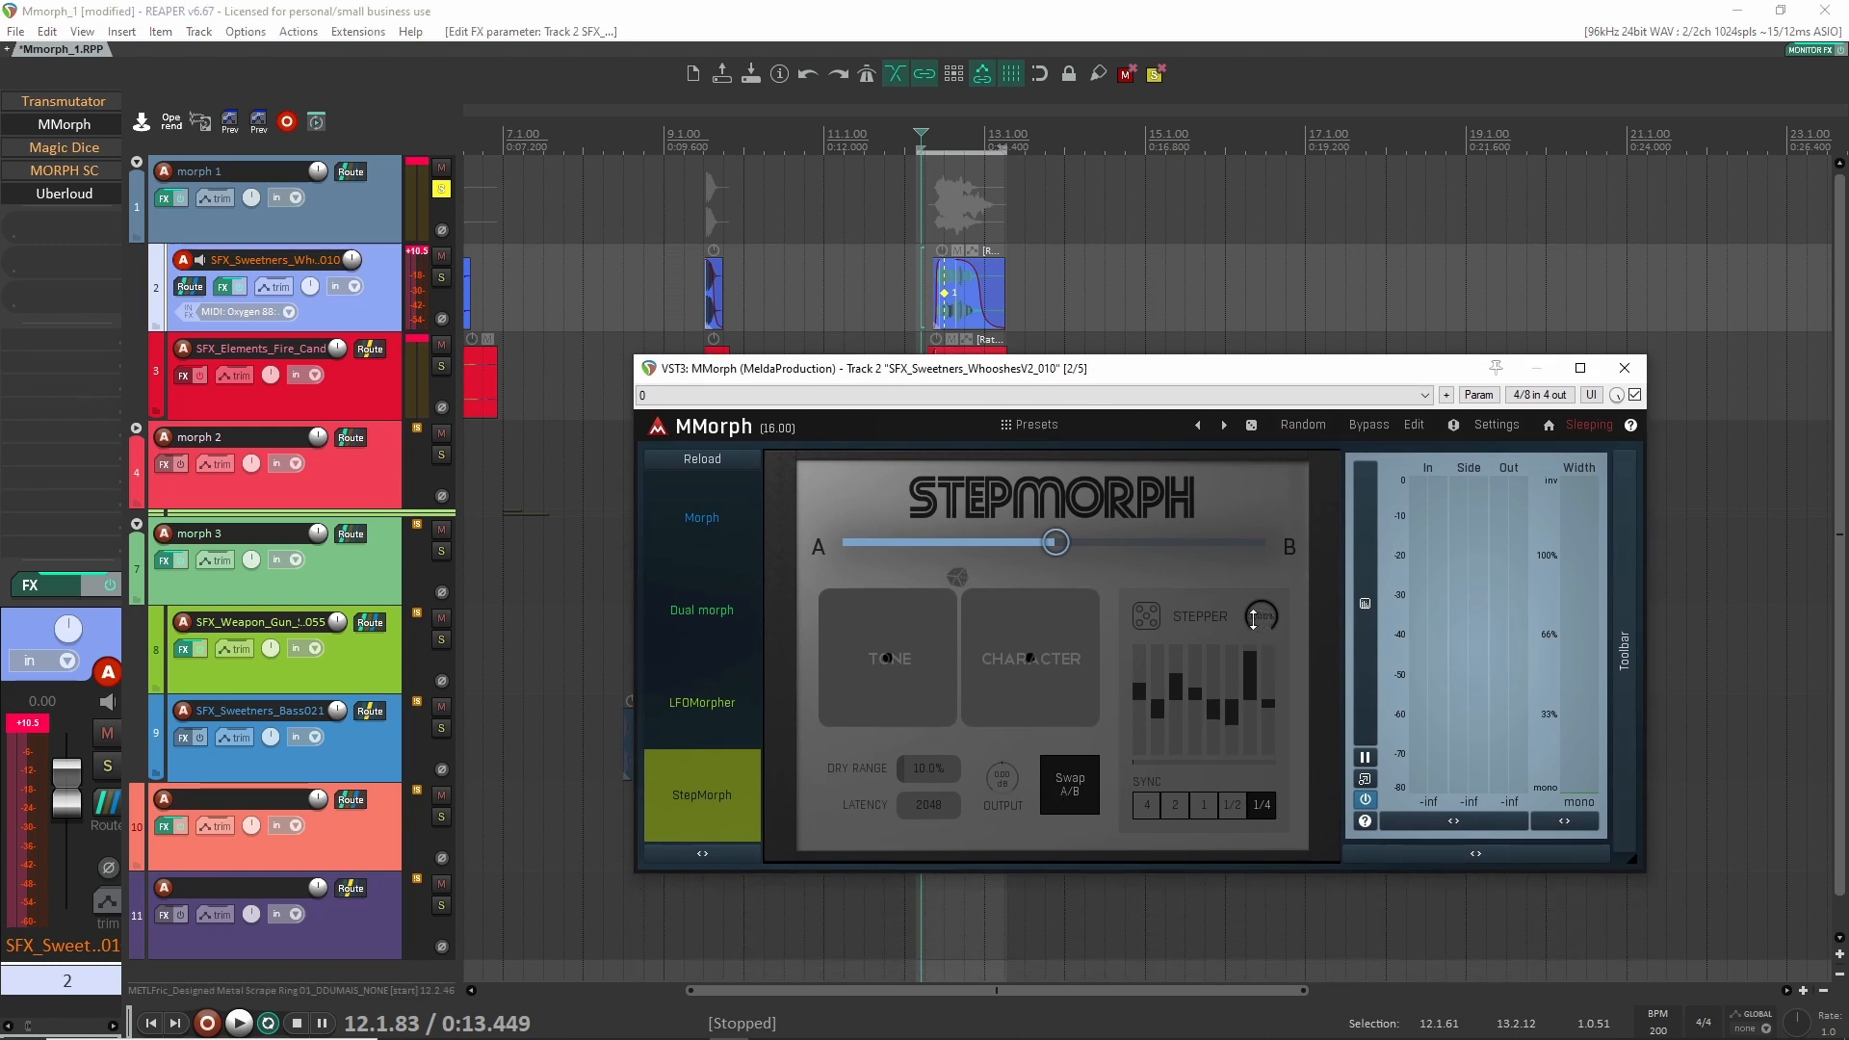
# Play the loop through StepMorph, compare it with MMorph bypassed and enabled, and stop playback.
pyautogui.press('space')
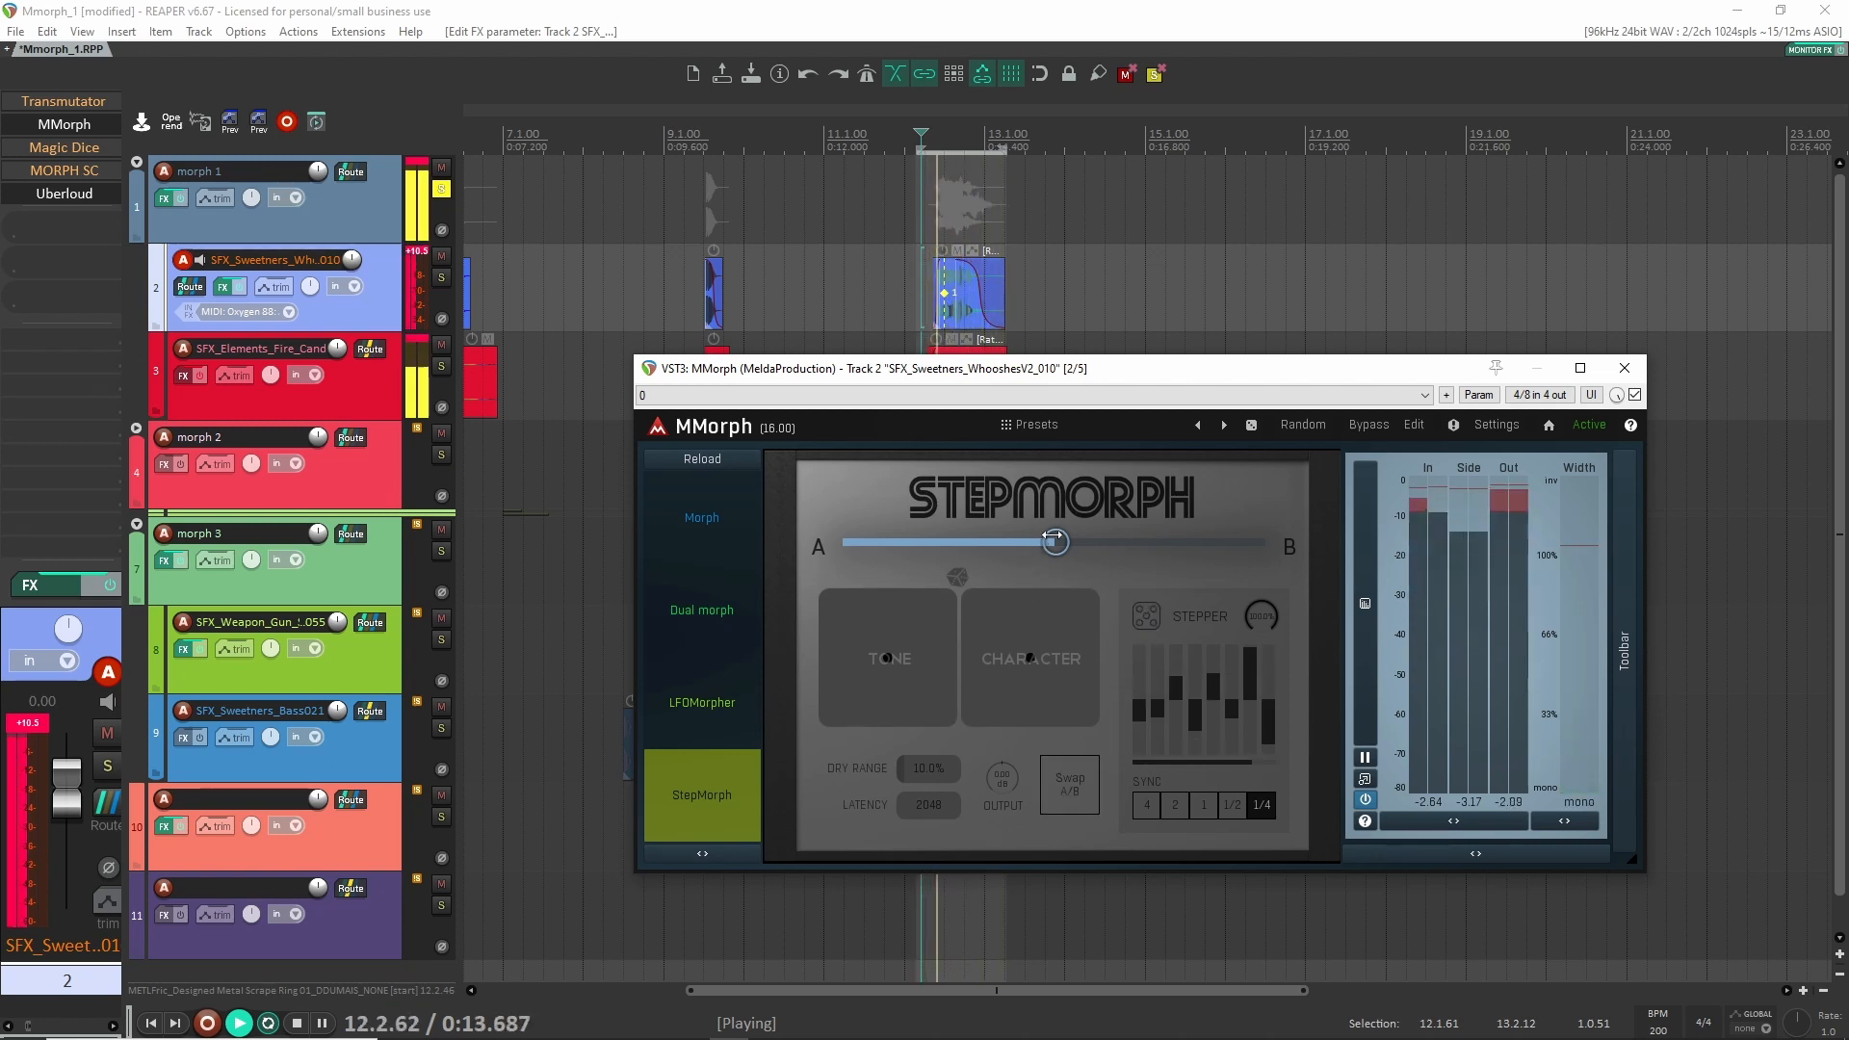
pyautogui.click(1635, 395)
pyautogui.click(1635, 395)
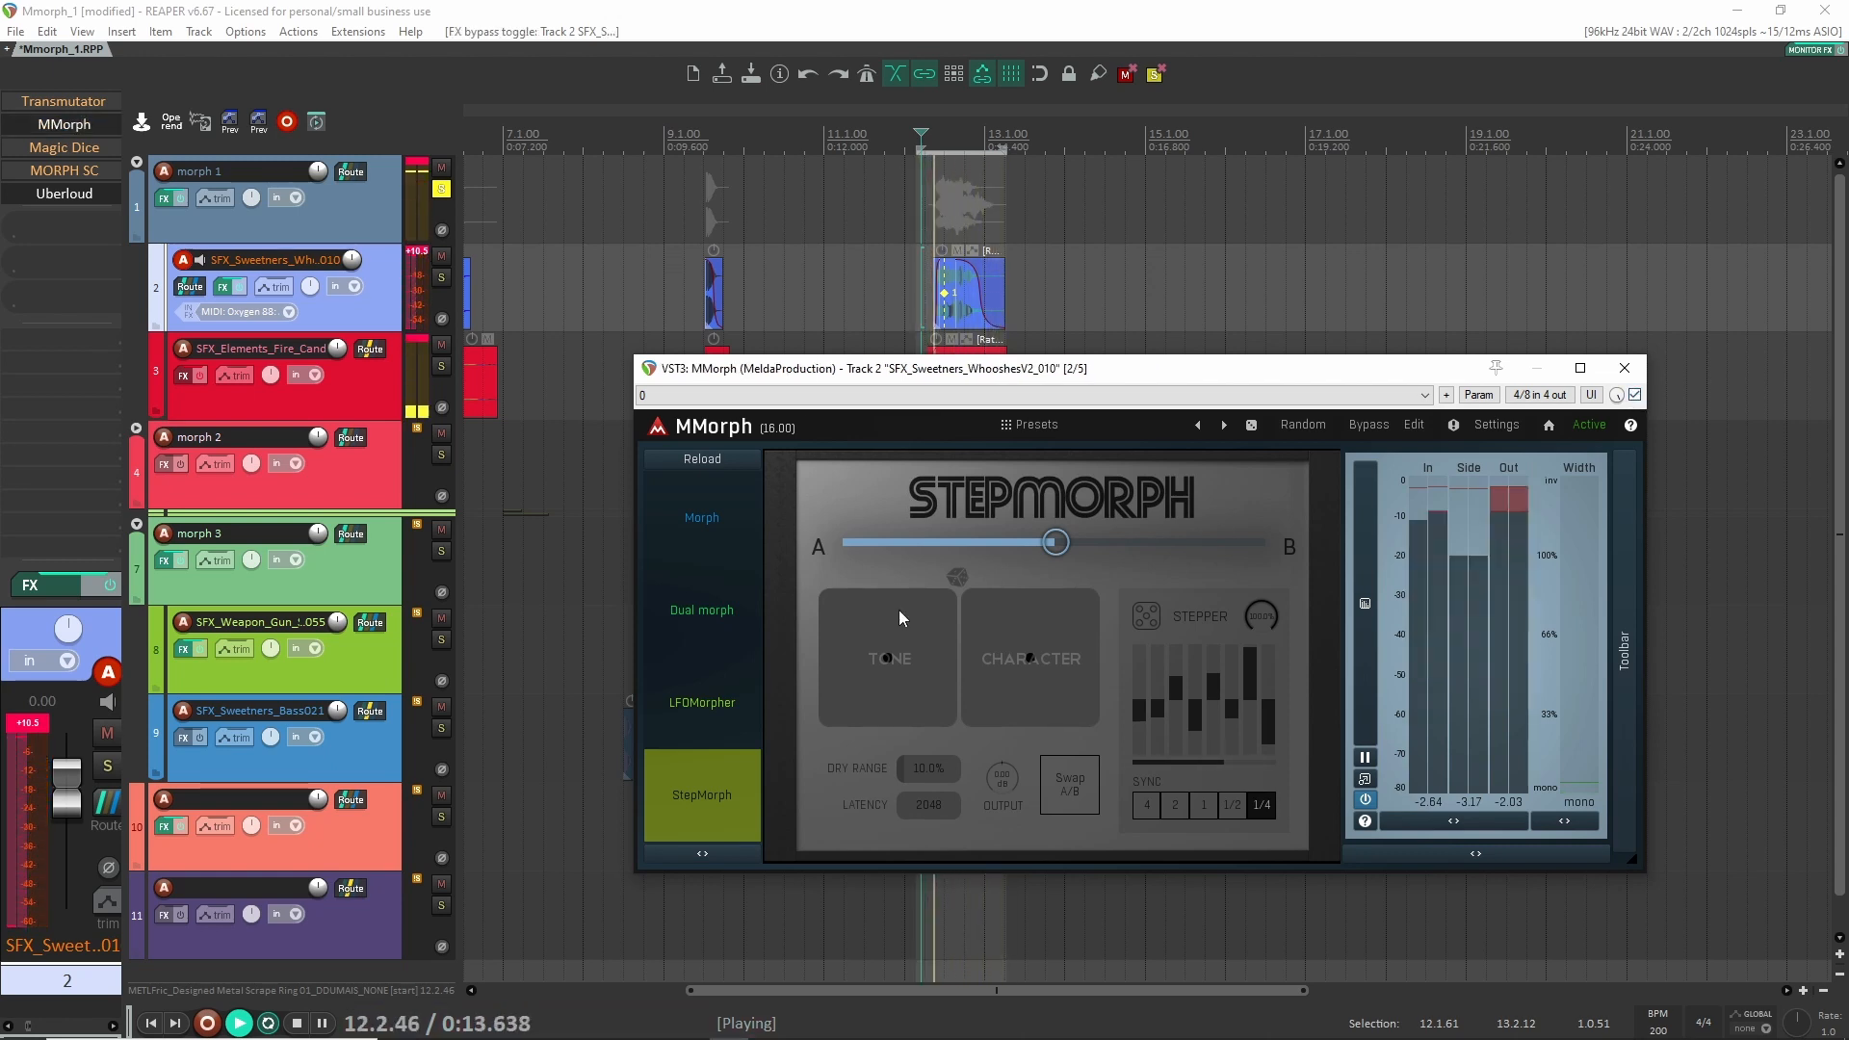
pyautogui.press('space')
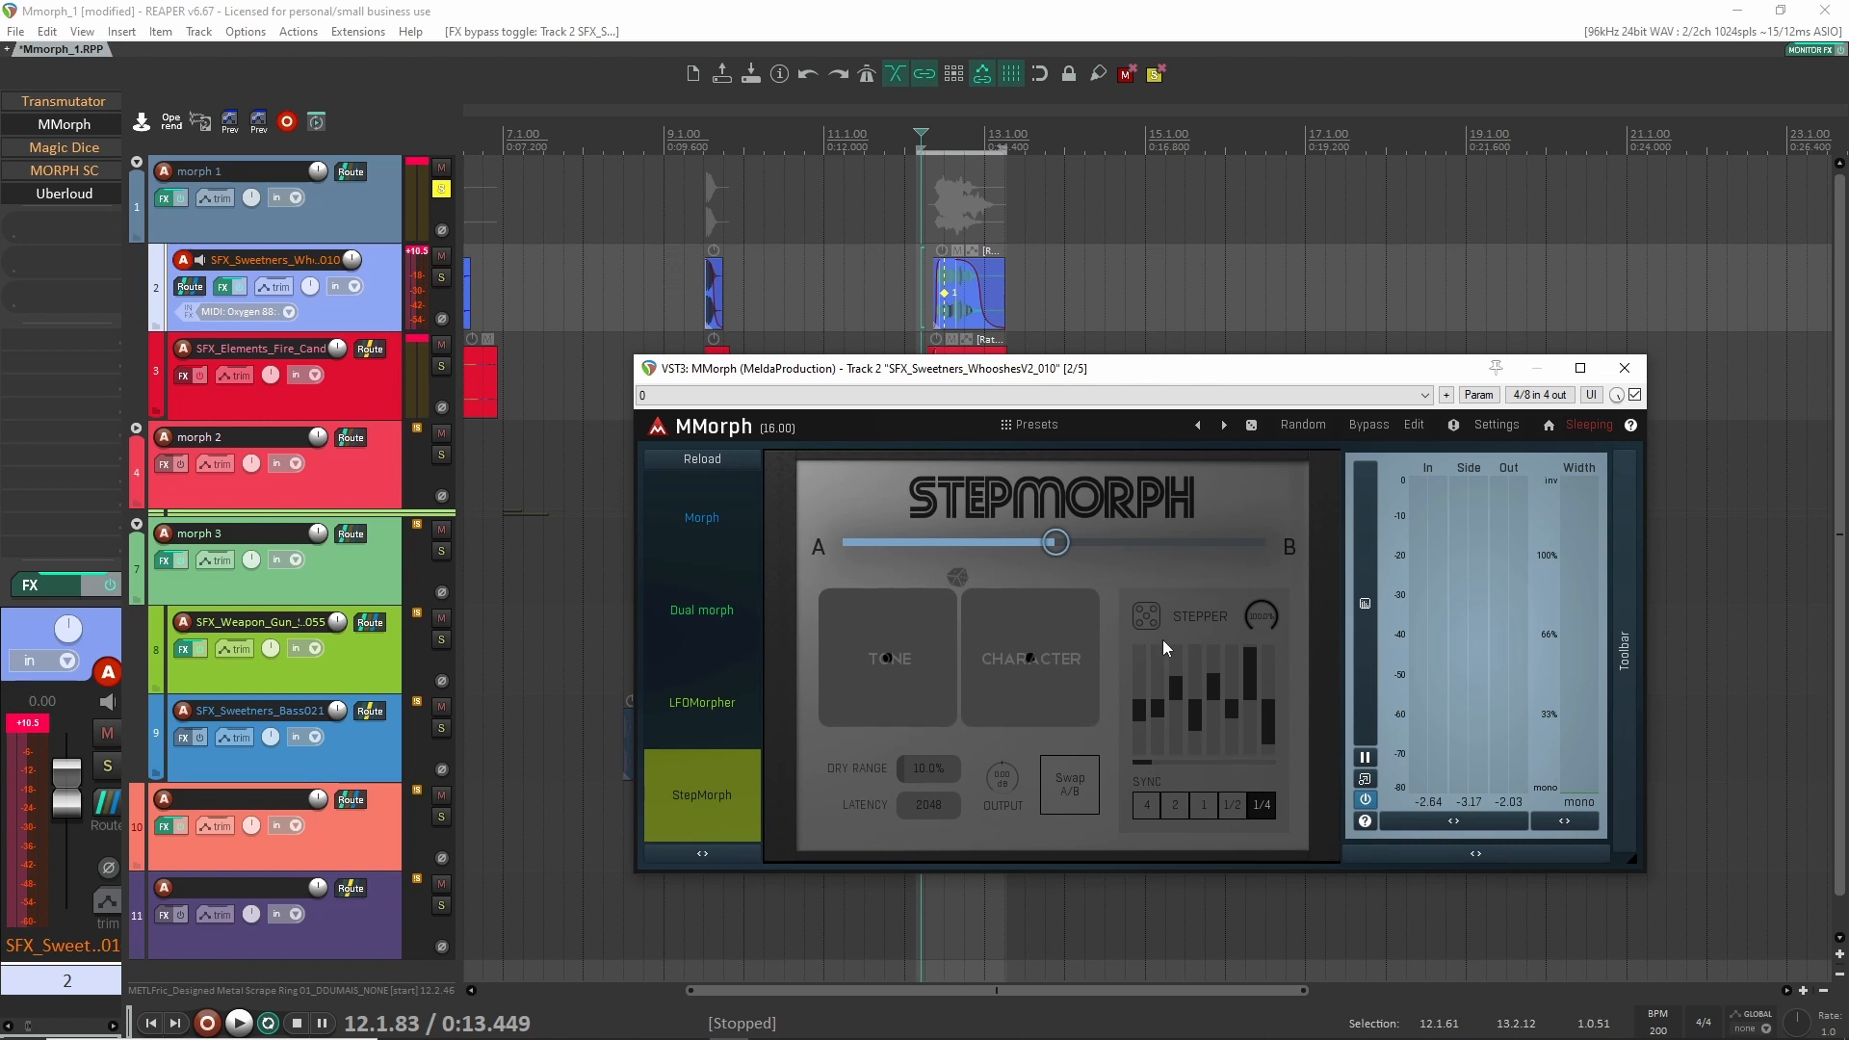
# Set MMorph back to Morph, bypass and close it, and open MORPH SC enabled with its window placed over the arrangement.
pyautogui.click(706, 525)
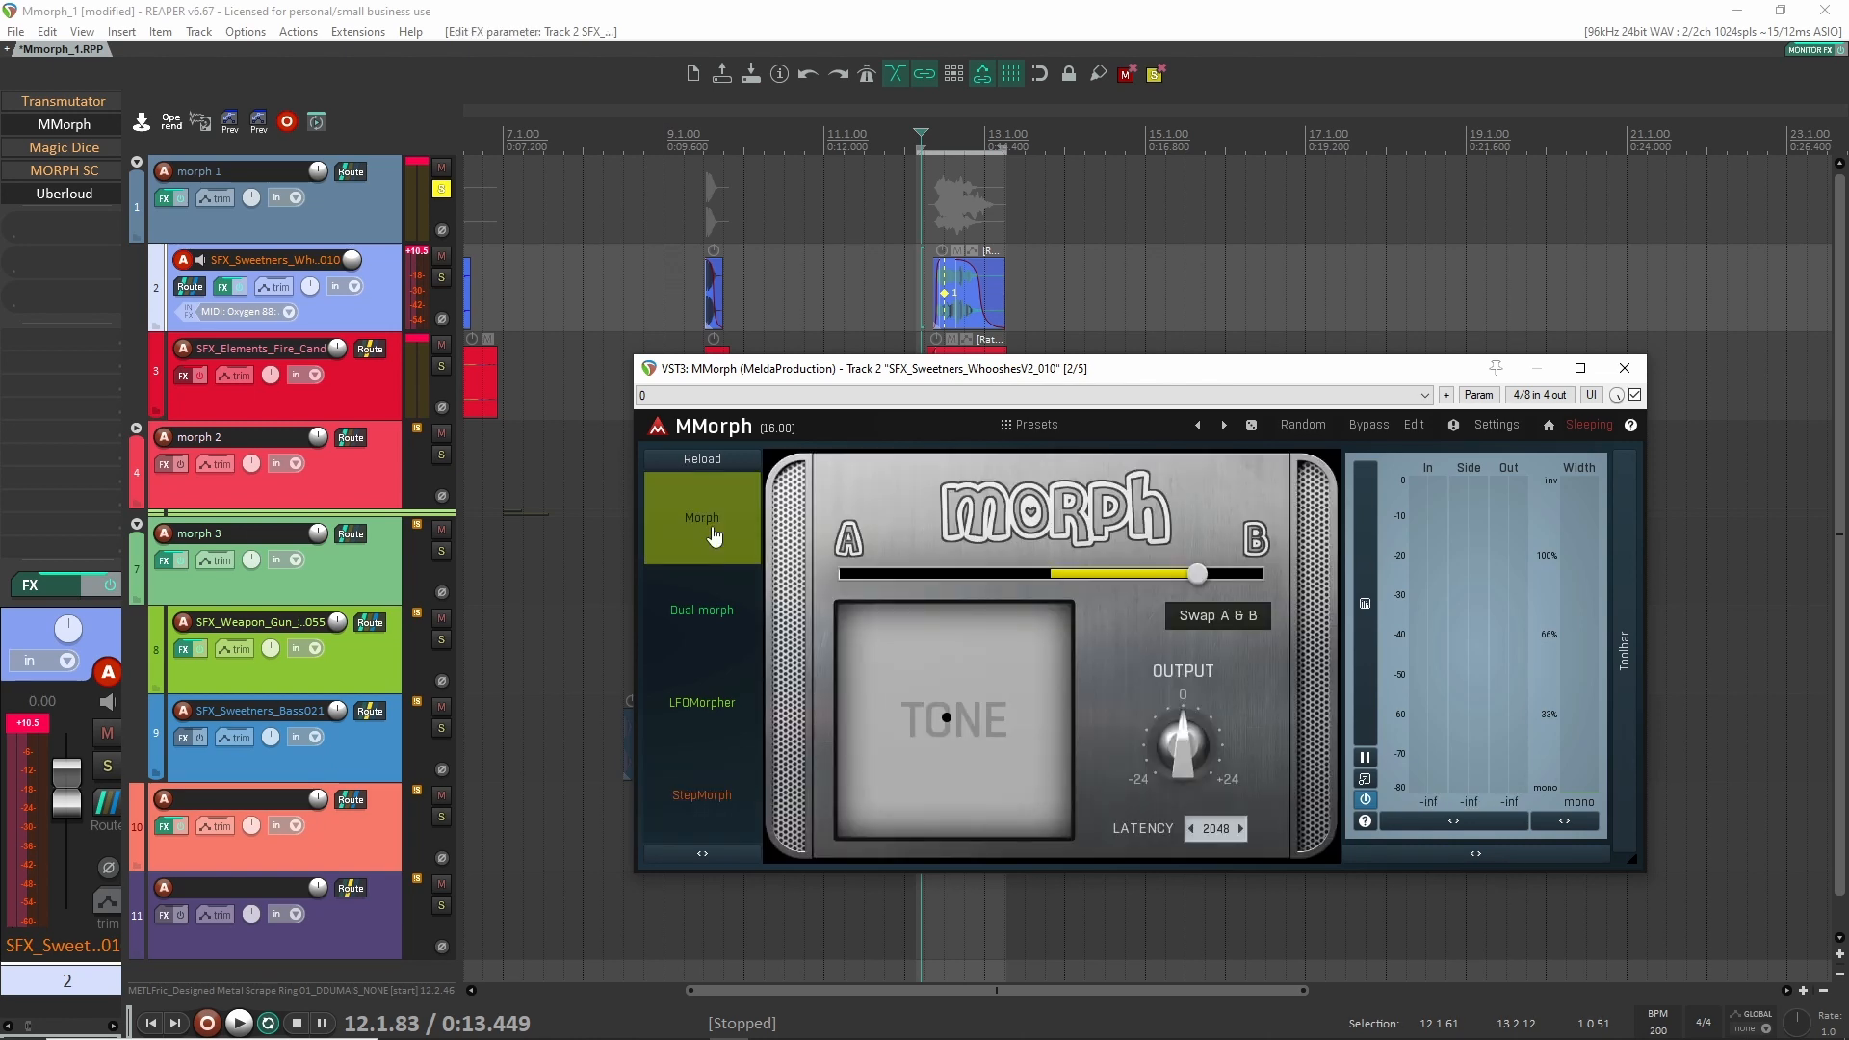
pyautogui.click(1639, 369)
pyautogui.click(63, 171)
pyautogui.moveTo(1027, 364); pyautogui.dragTo(1100, 280)
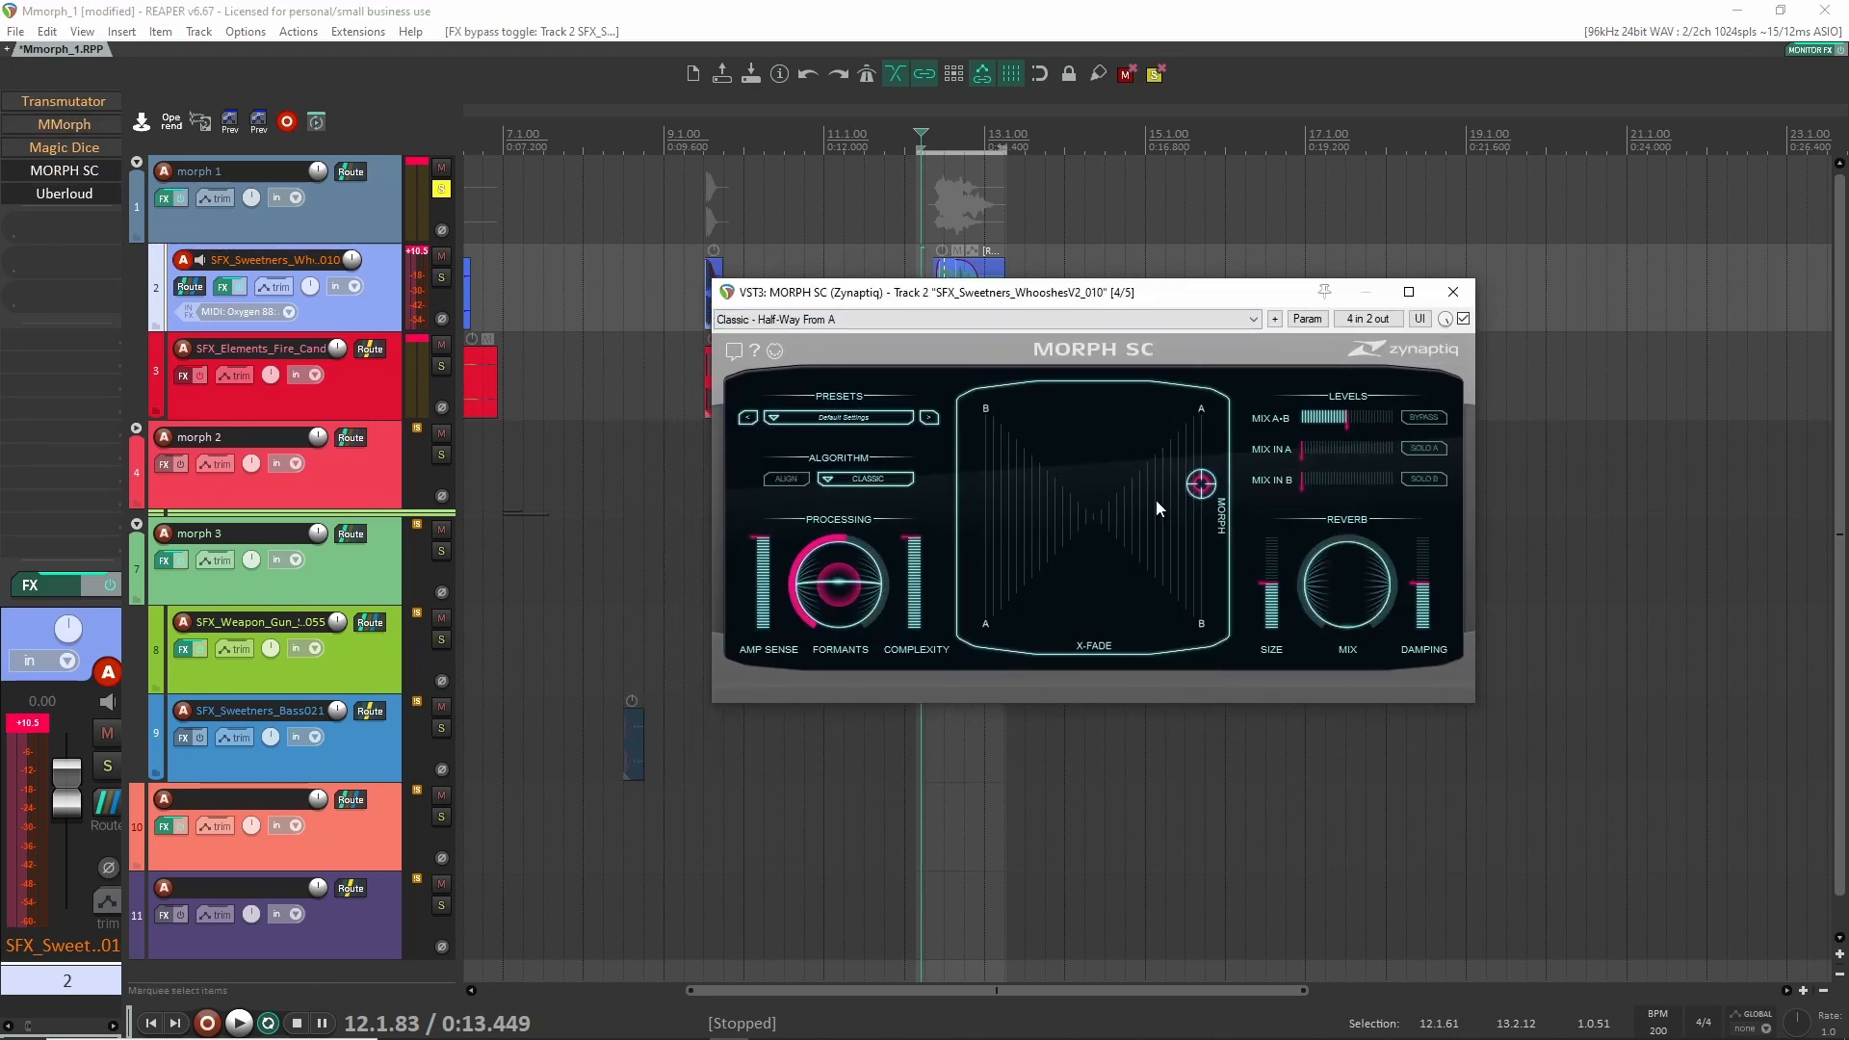
# Move MORPH SC's morph handle across to X-fade 0.000 and advance to the Classic - Nearly B From A preset.
pyautogui.moveTo(1201, 484); pyautogui.dragTo(921, 508)
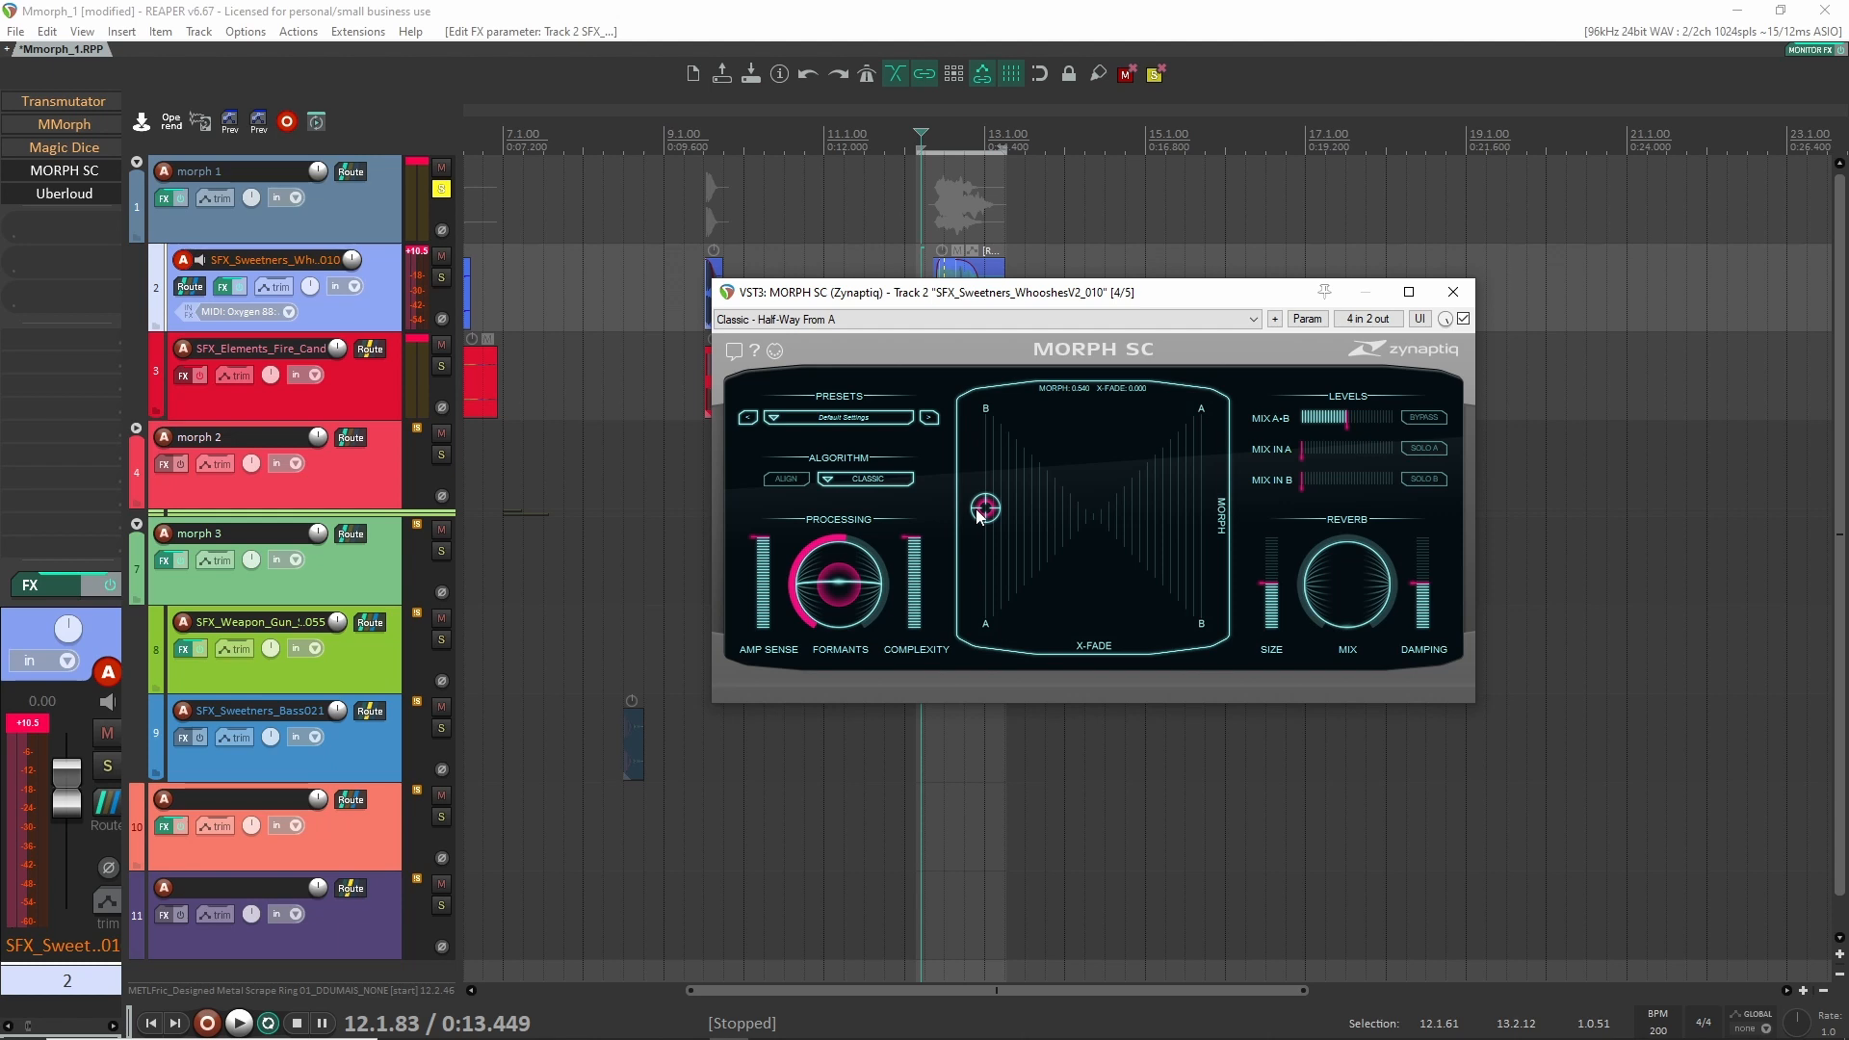
pyautogui.moveTo(978, 515)
pyautogui.mouseDown()
pyautogui.moveTo(961, 614)
pyautogui.moveTo(961, 534)
pyautogui.mouseUp()
pyautogui.click(929, 418)
pyautogui.click(930, 418)
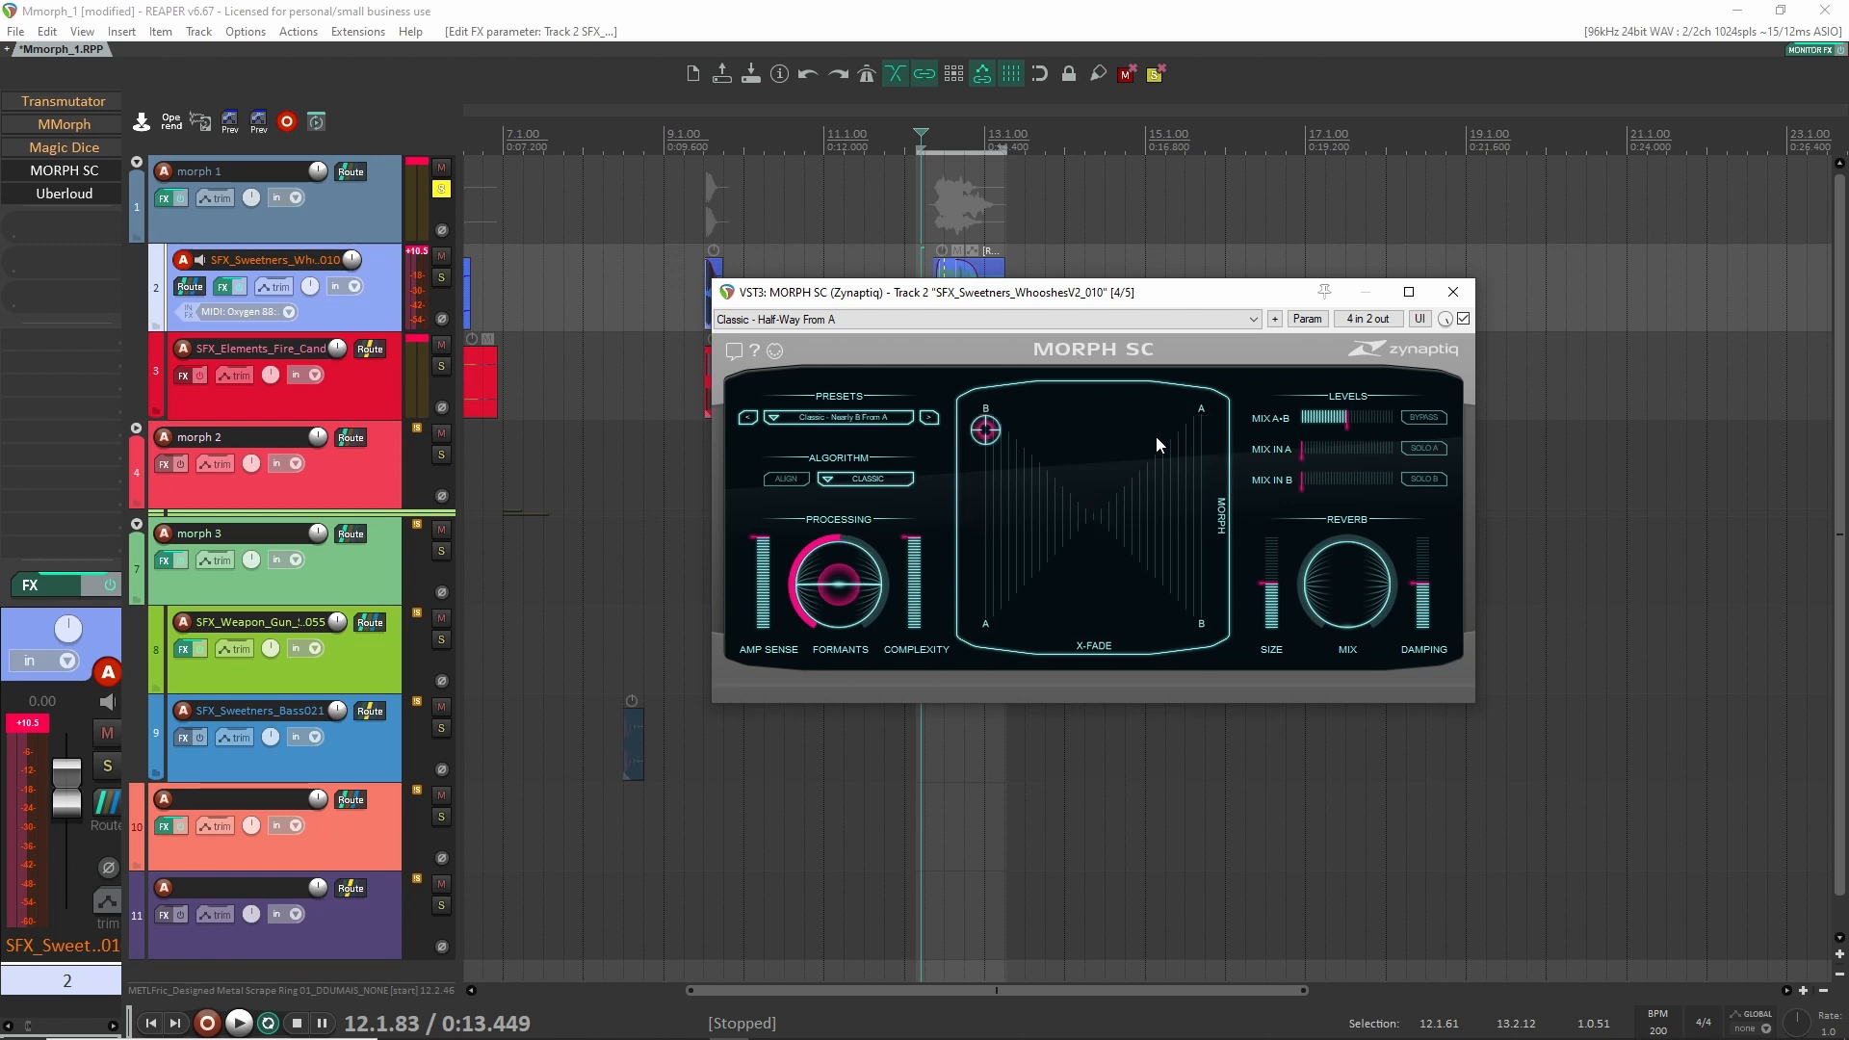
# Move MORPH SC's pad handle, advance to the Classic LL - Nearly A From B preset, and shift the handle to the opposite X-fade edge.
pyautogui.moveTo(1067, 526); pyautogui.dragTo(981, 508)
pyautogui.click(930, 418)
pyautogui.click(929, 418)
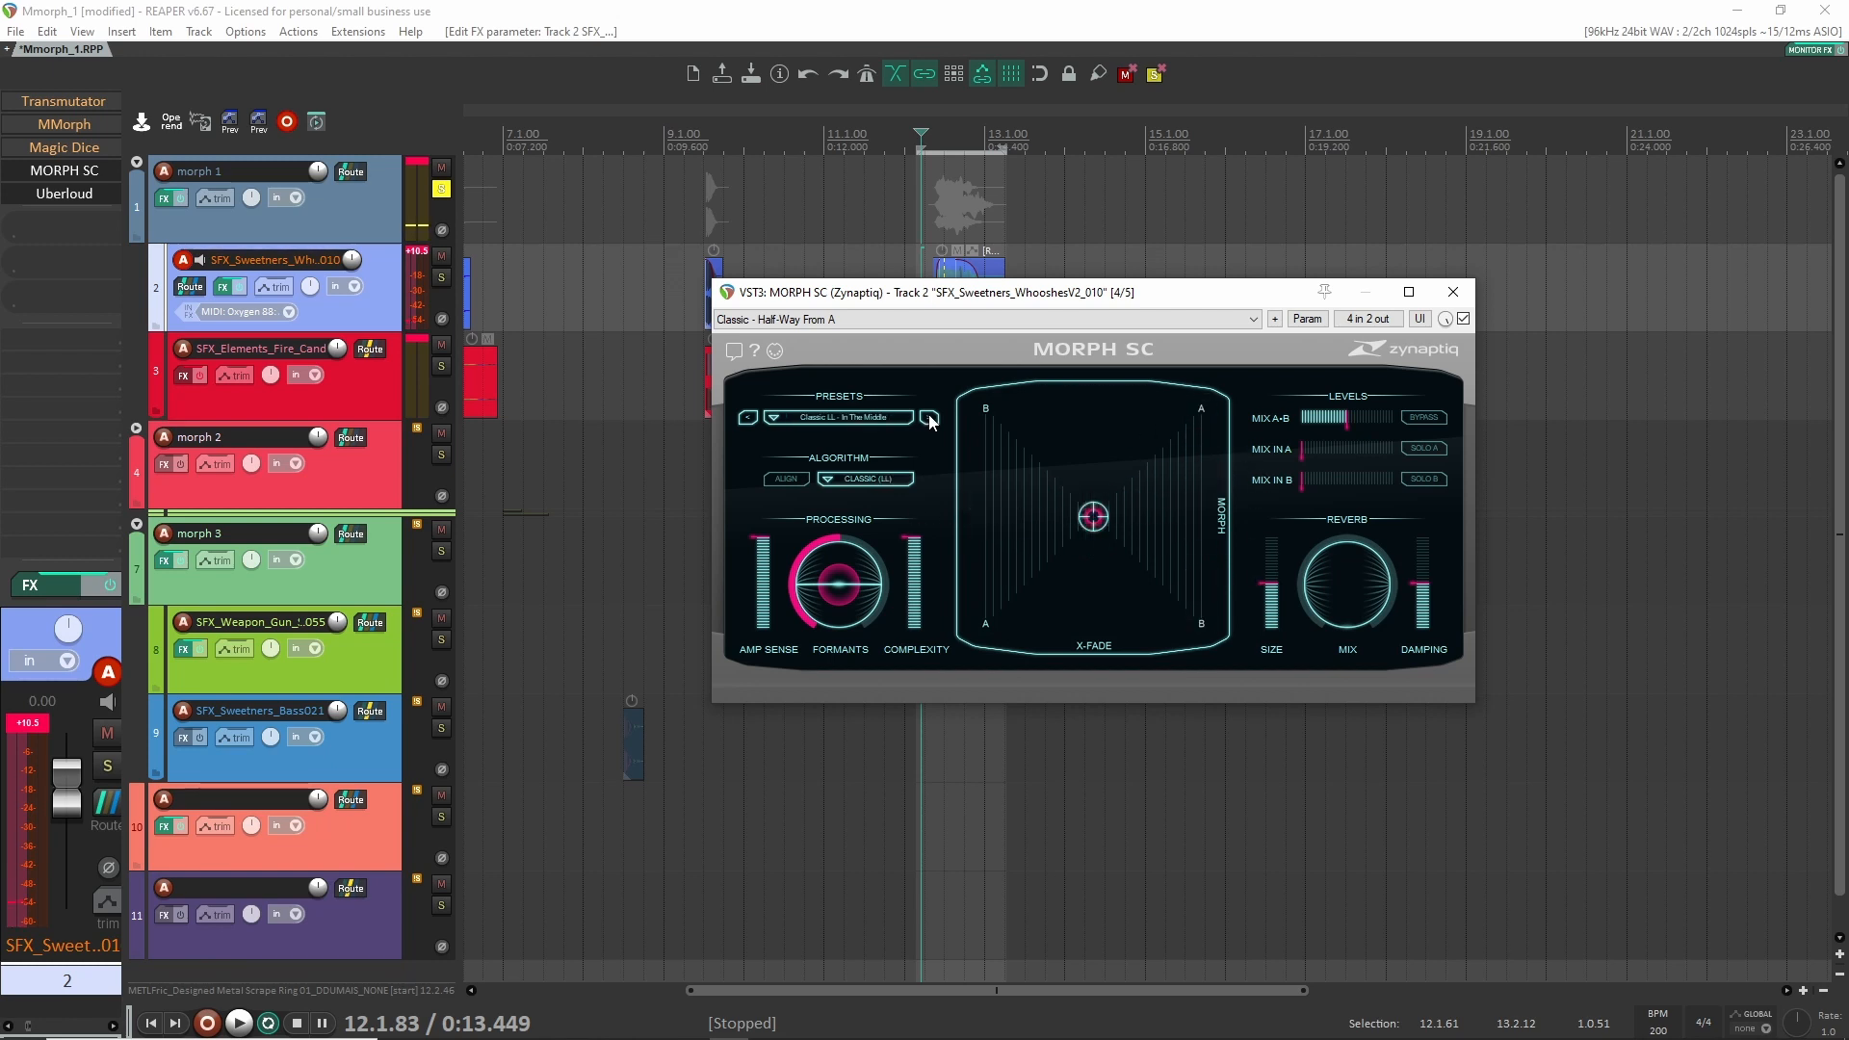
pyautogui.click(929, 417)
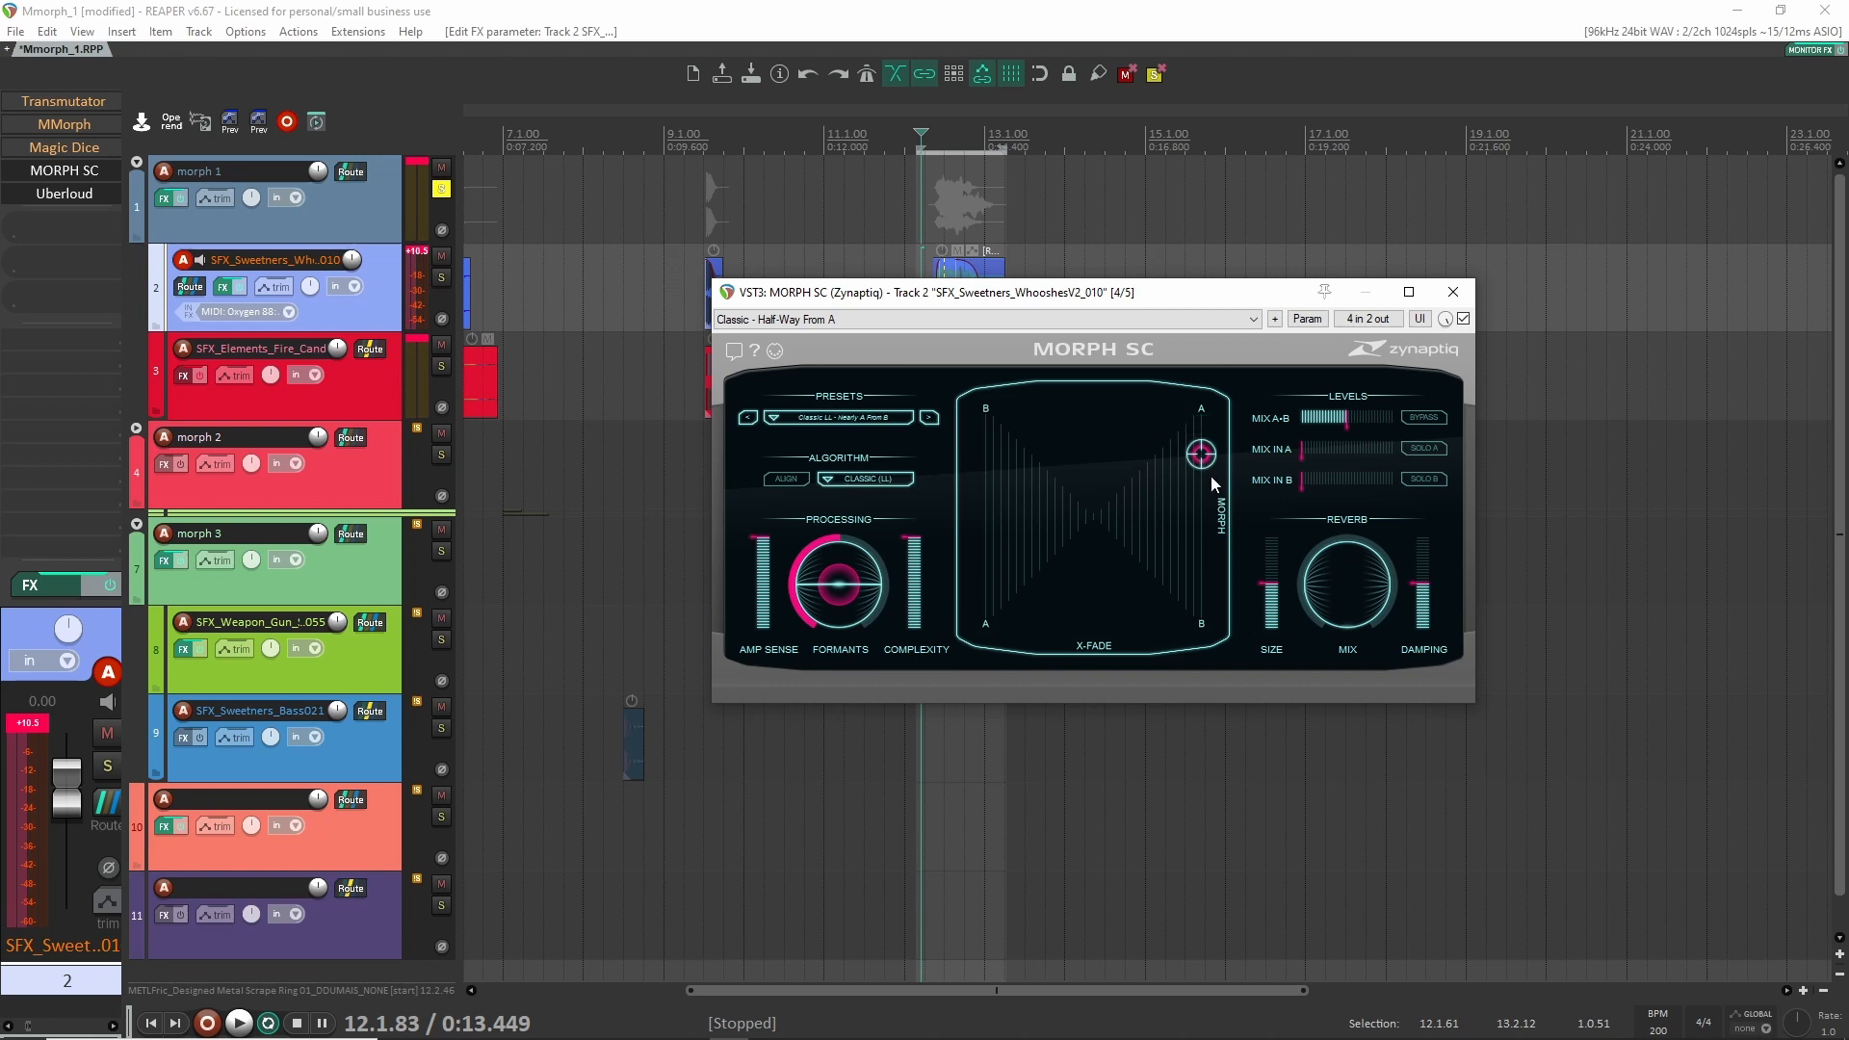
pyautogui.moveTo(1204, 426); pyautogui.dragTo(948, 508)
pyautogui.moveTo(847, 555)
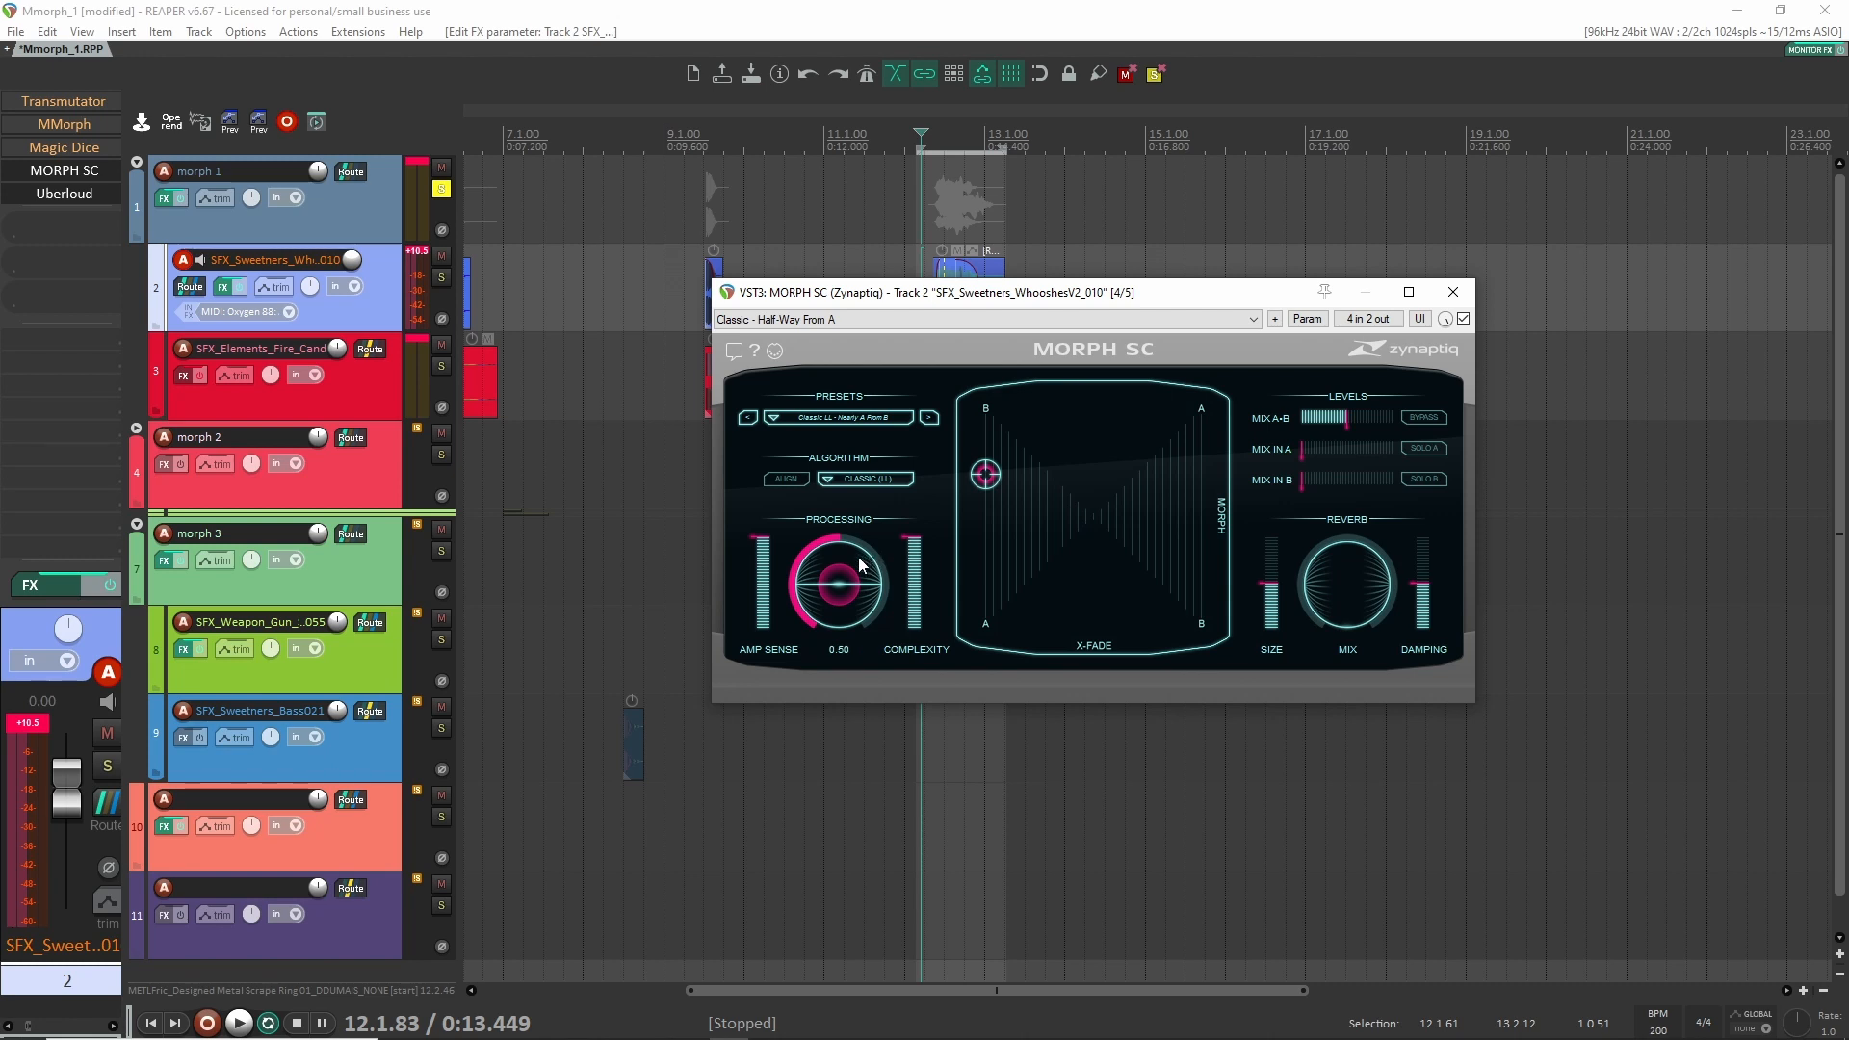
# Sweep MORPH SC's Formants to maximum and back to 0.50, then set Complexity to about half and the reverb Mix to 0.00.
pyautogui.moveTo(836, 579); pyautogui.dragTo(840, 522)
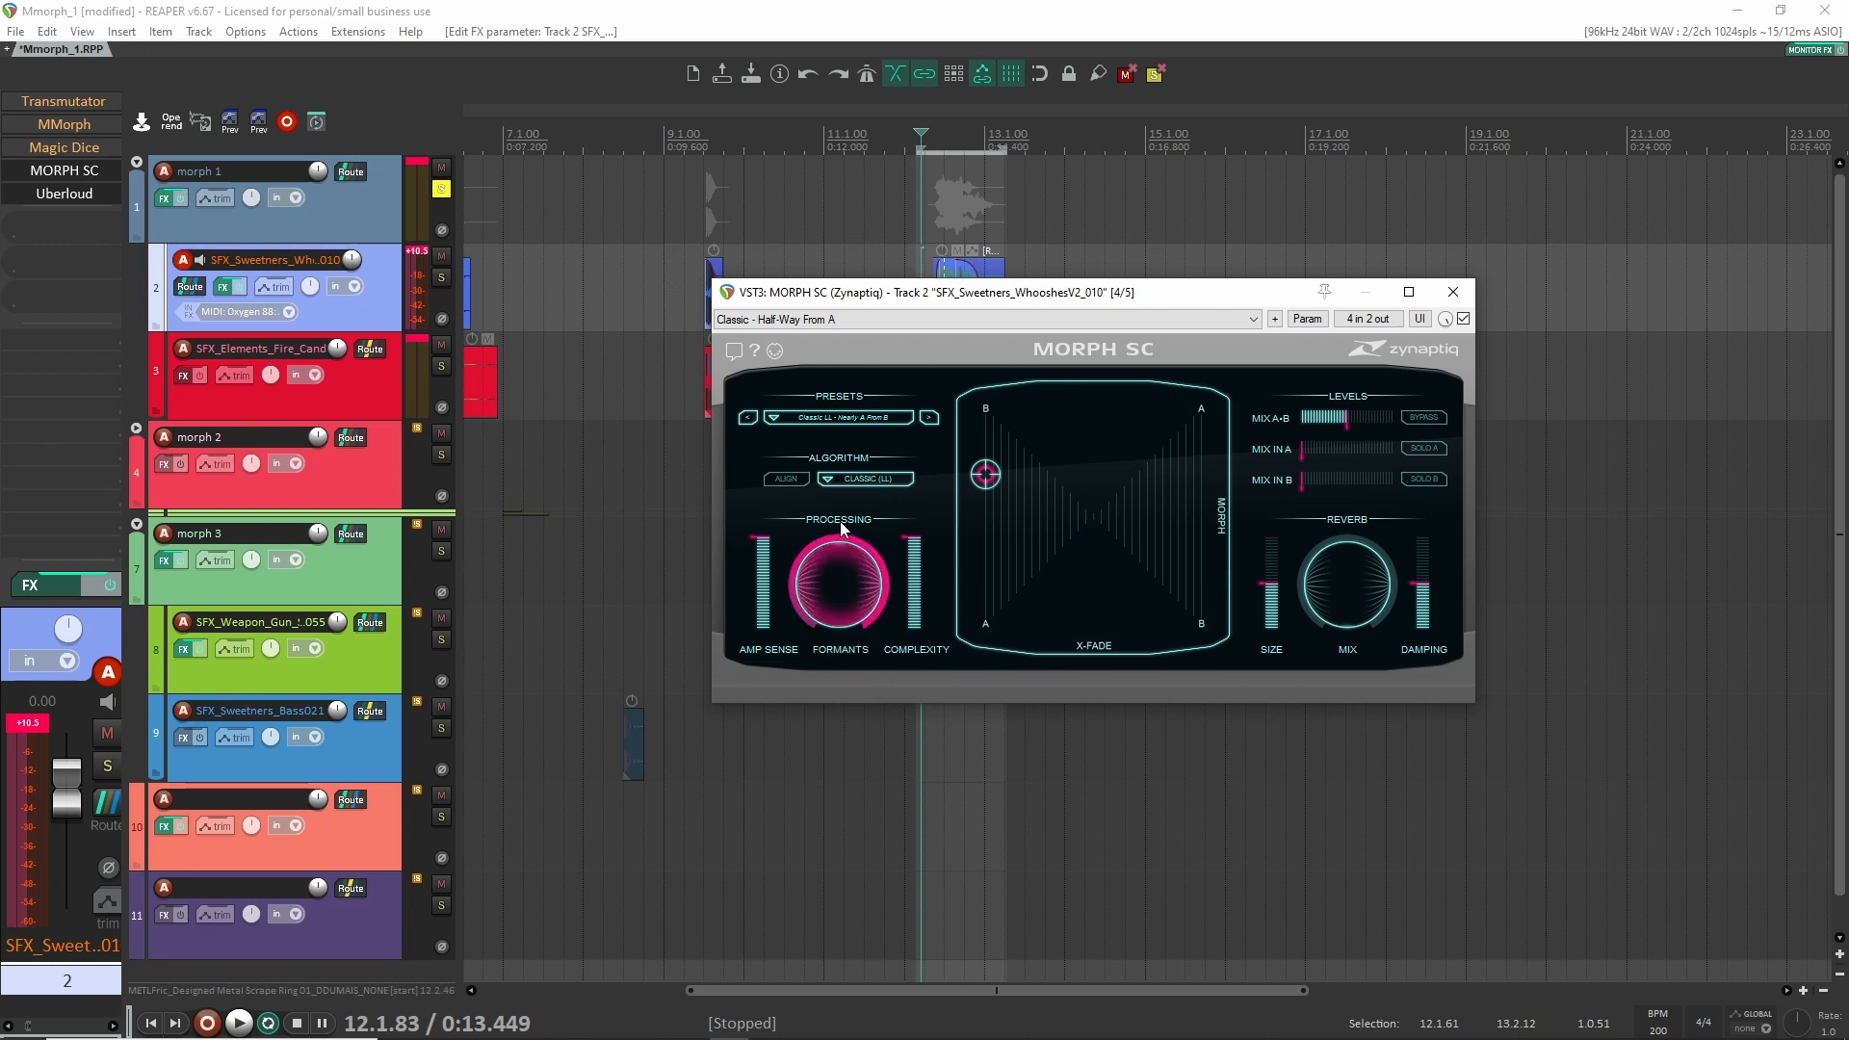
pyautogui.moveTo(830, 545)
pyautogui.moveTo(876, 545); pyautogui.dragTo(819, 592)
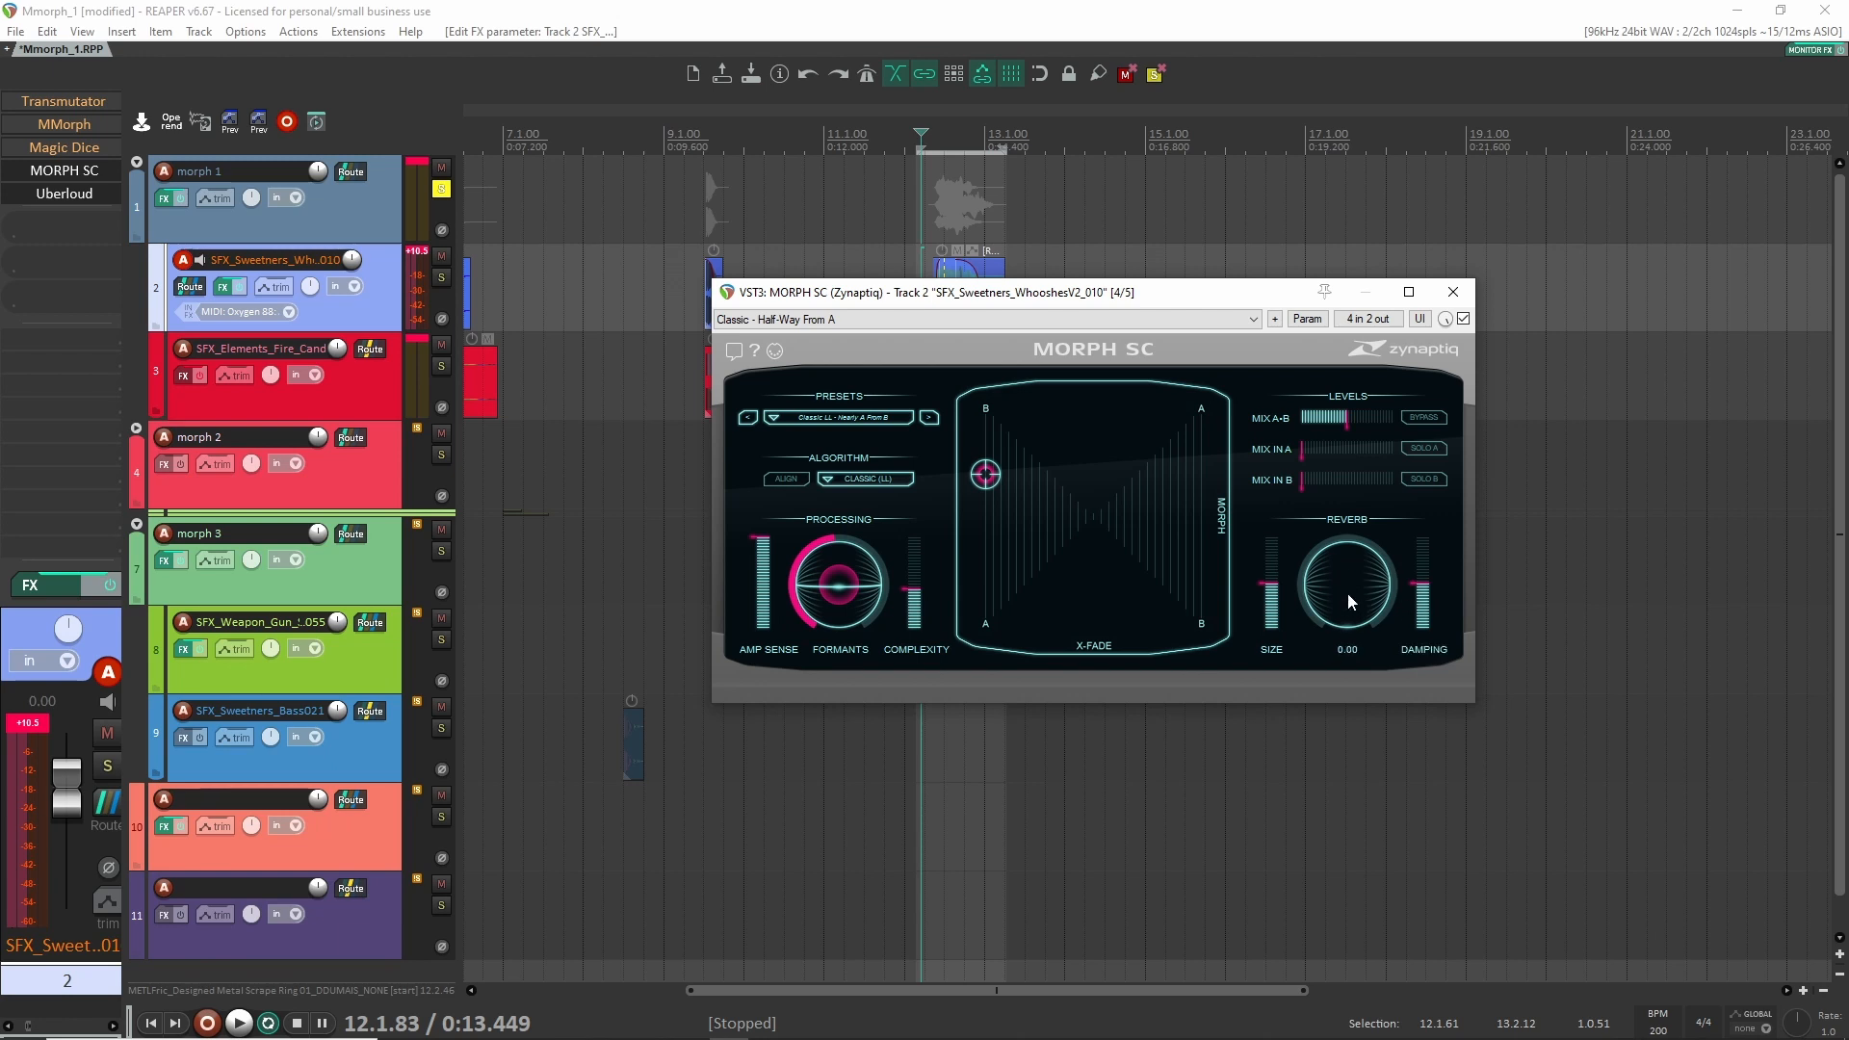
pyautogui.moveTo(1348, 592)
pyautogui.mouseDown()
pyautogui.moveTo(1329, 546)
pyautogui.moveTo(1328, 587)
pyautogui.mouseUp()
# Move MORPH SC's morph handle across the pad to the opposite X-fade edge and close the plugin window.
pyautogui.moveTo(986, 472); pyautogui.dragTo(1228, 524)
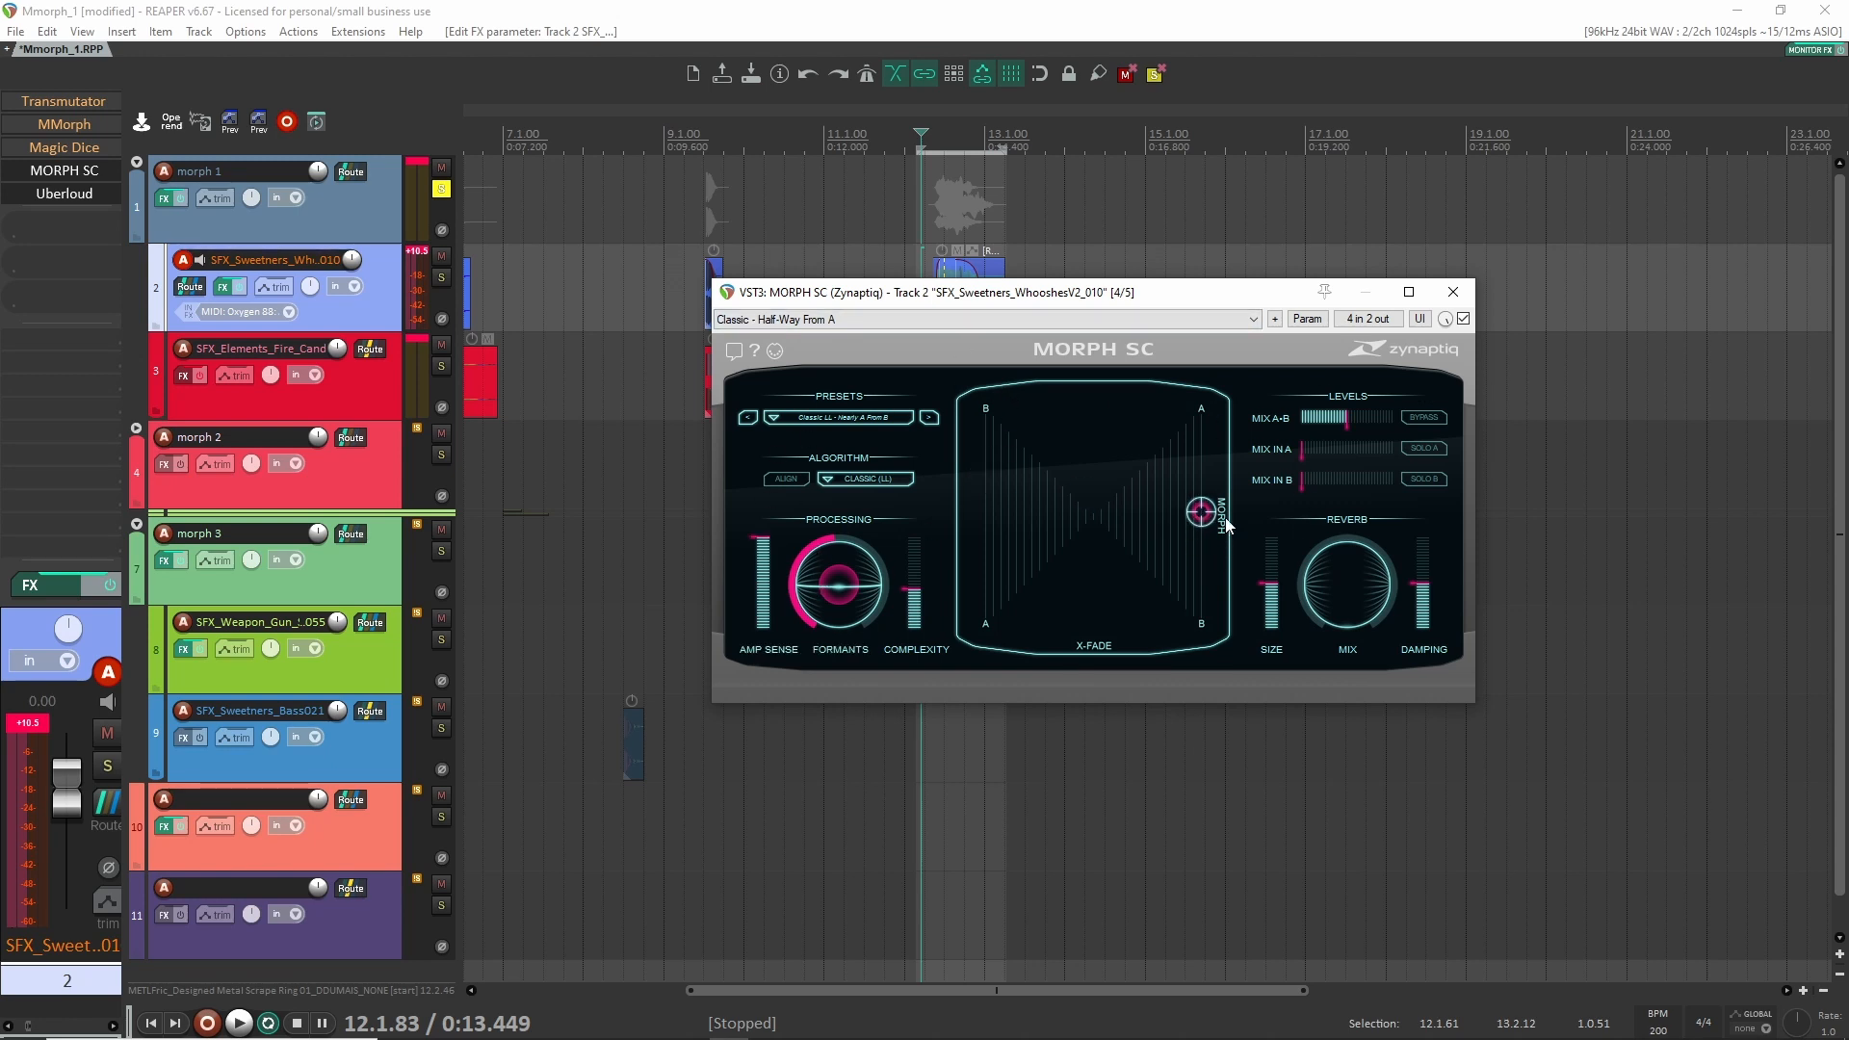
pyautogui.moveTo(1229, 520); pyautogui.dragTo(948, 440)
pyautogui.click(1452, 291)
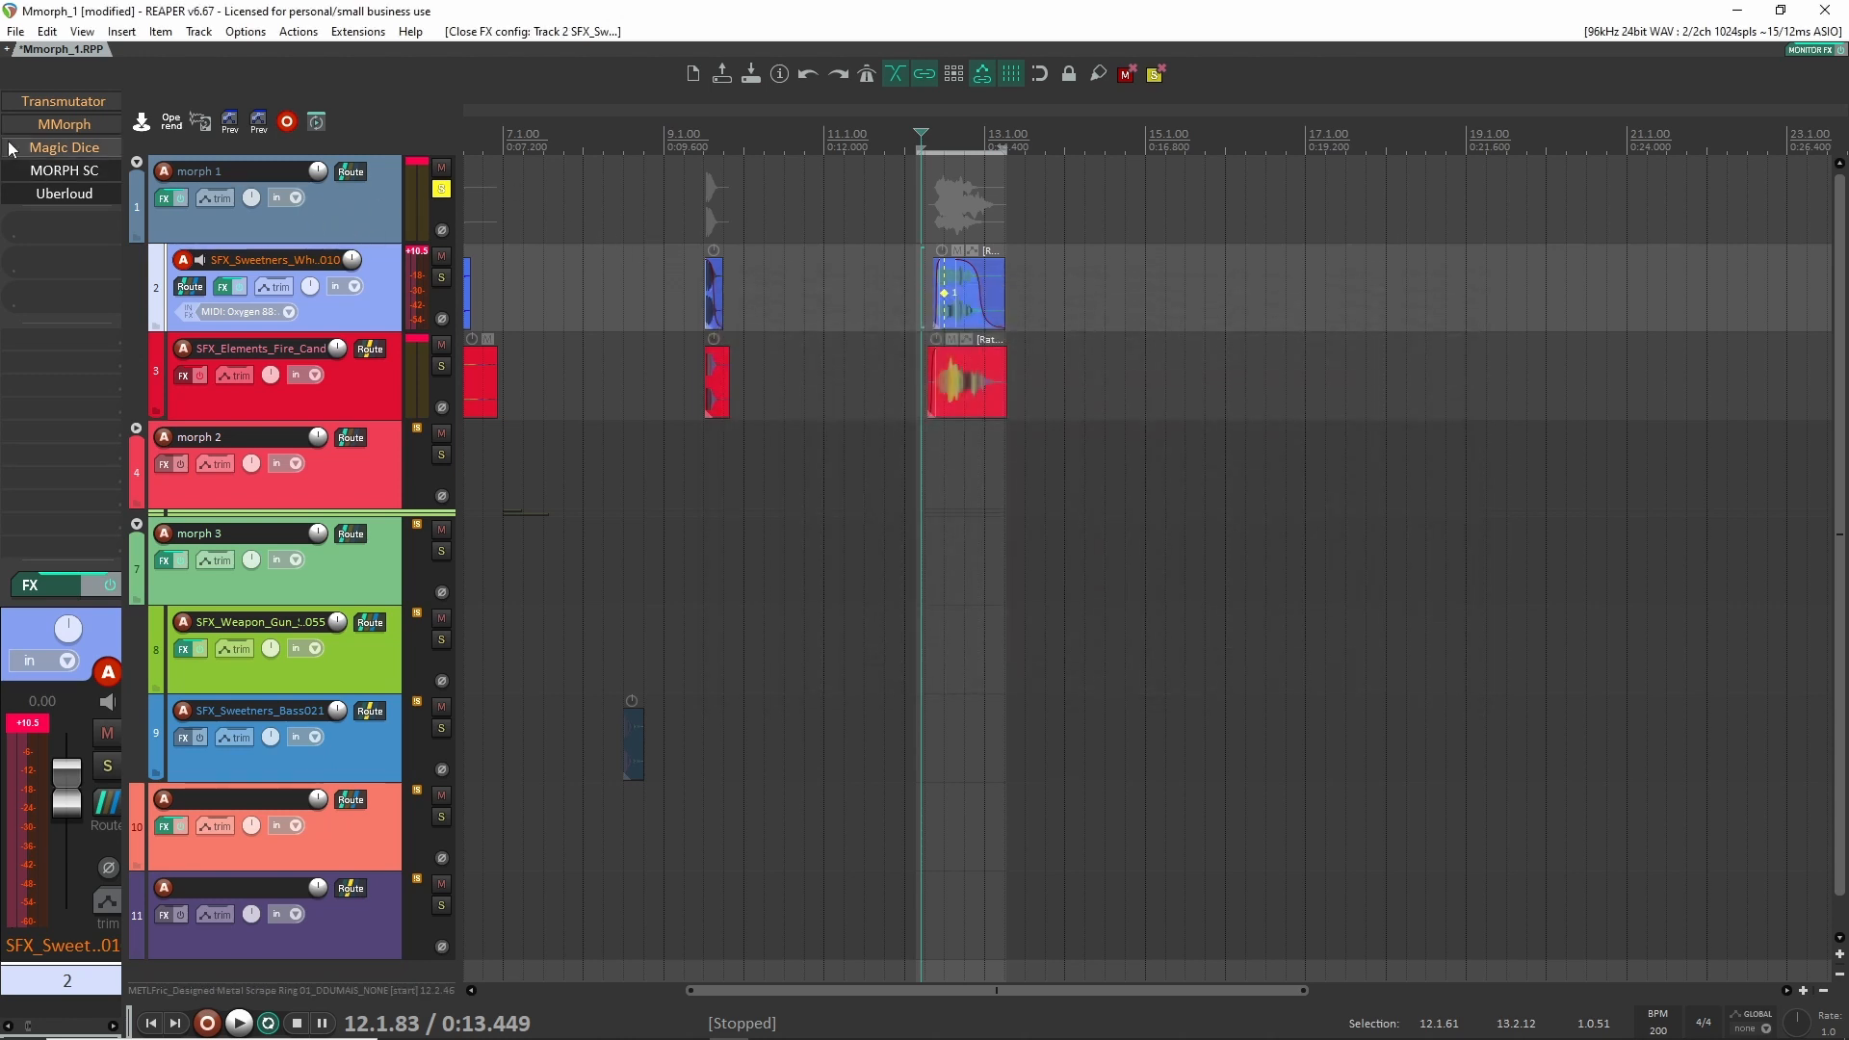
pyautogui.click(75, 169)
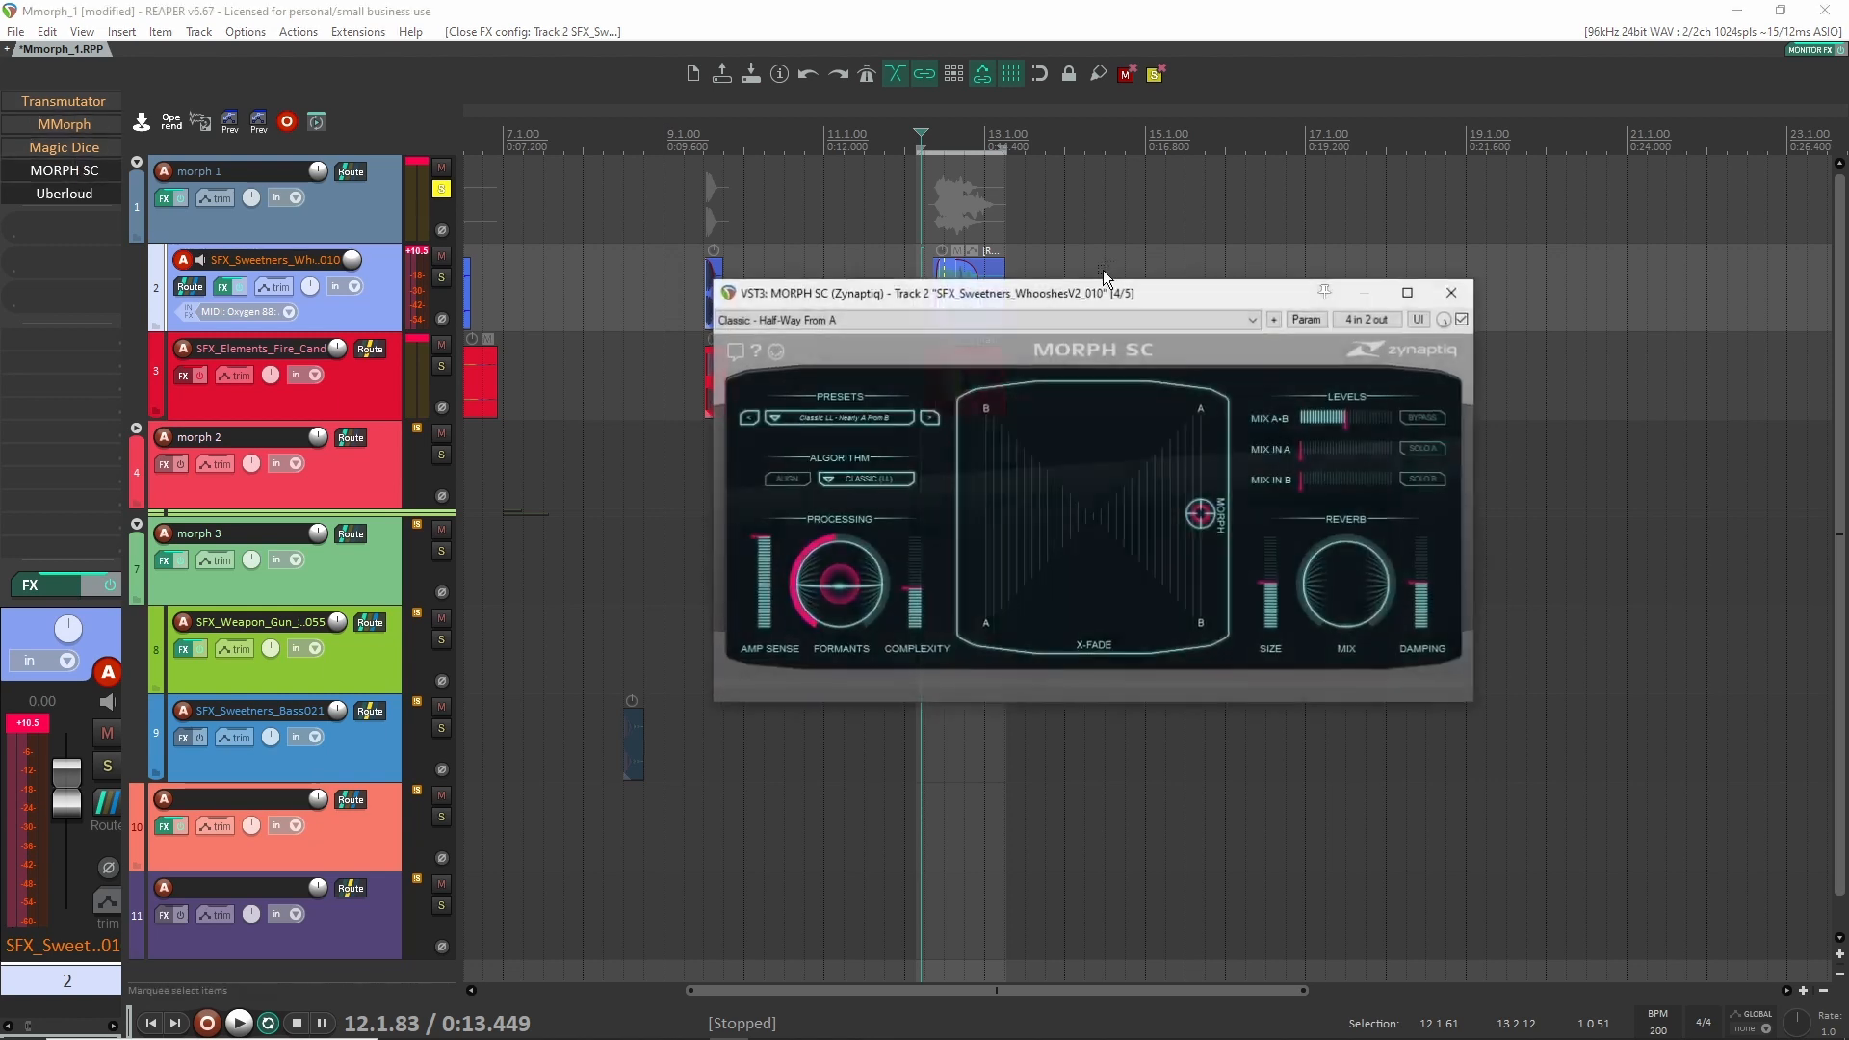
pyautogui.click(1455, 290)
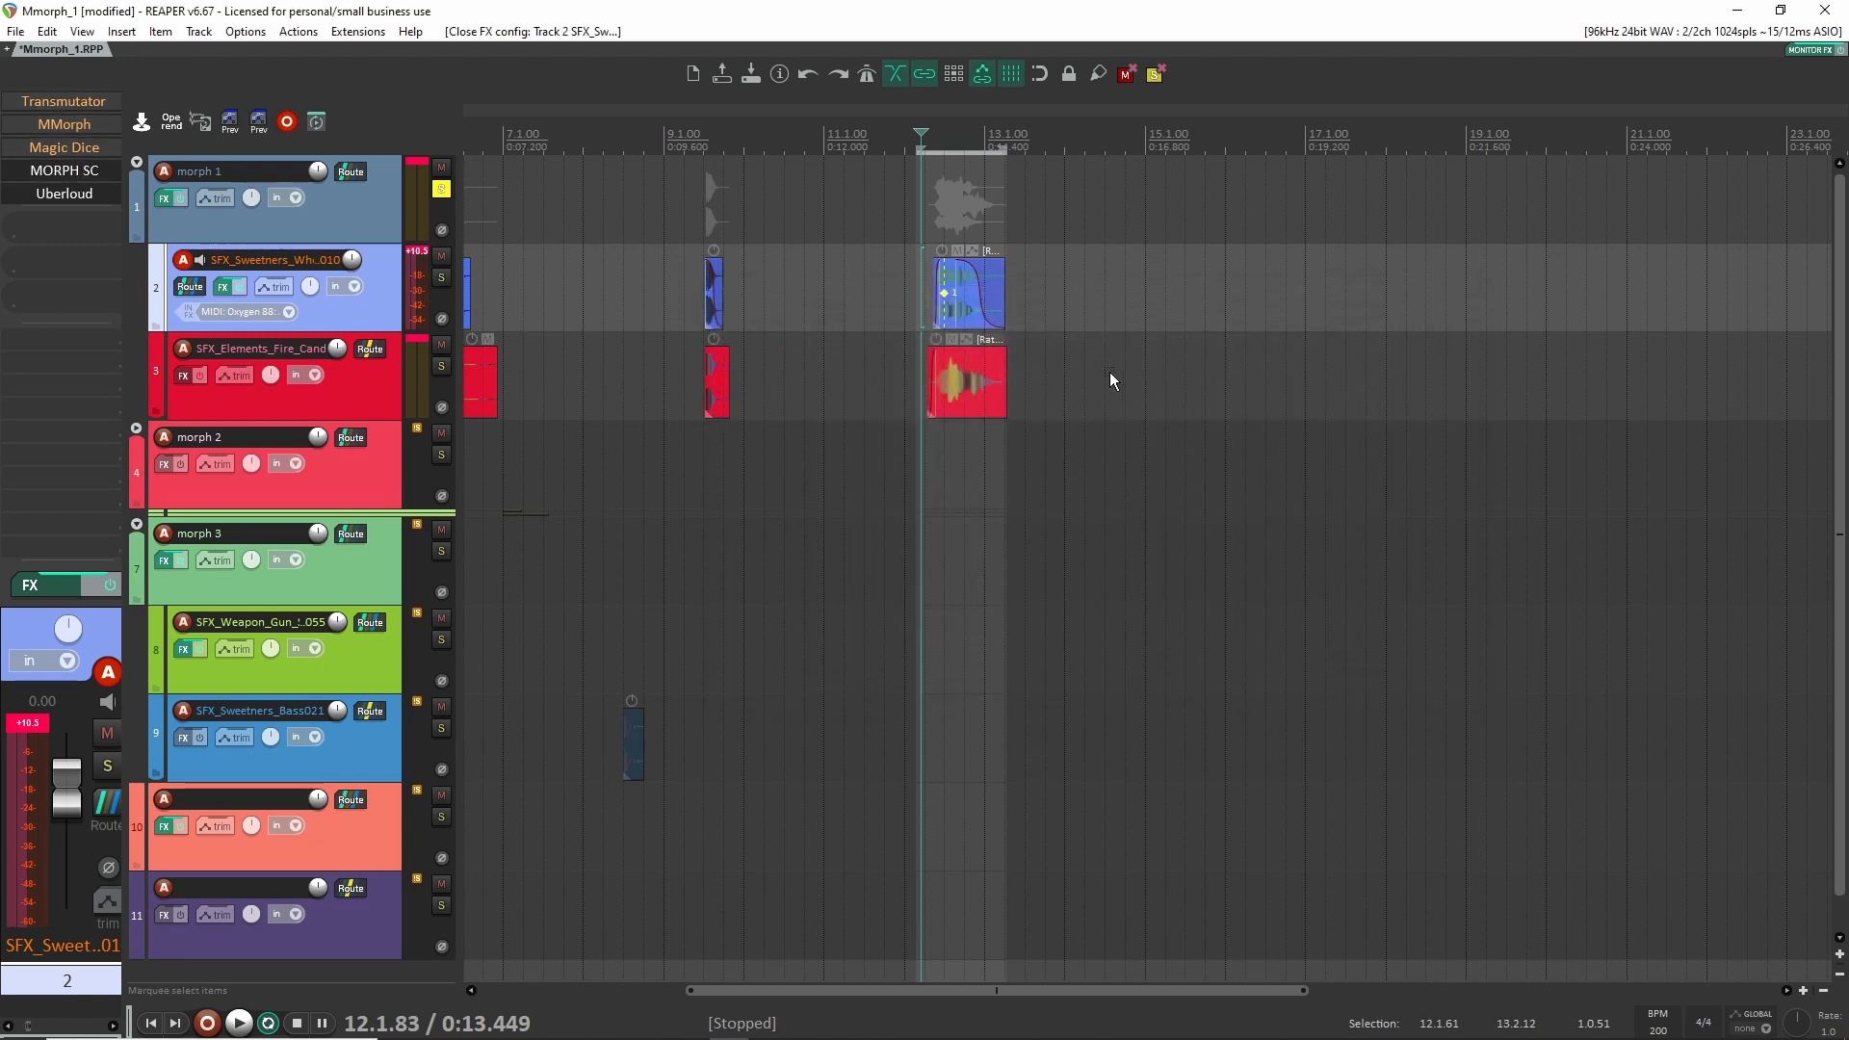